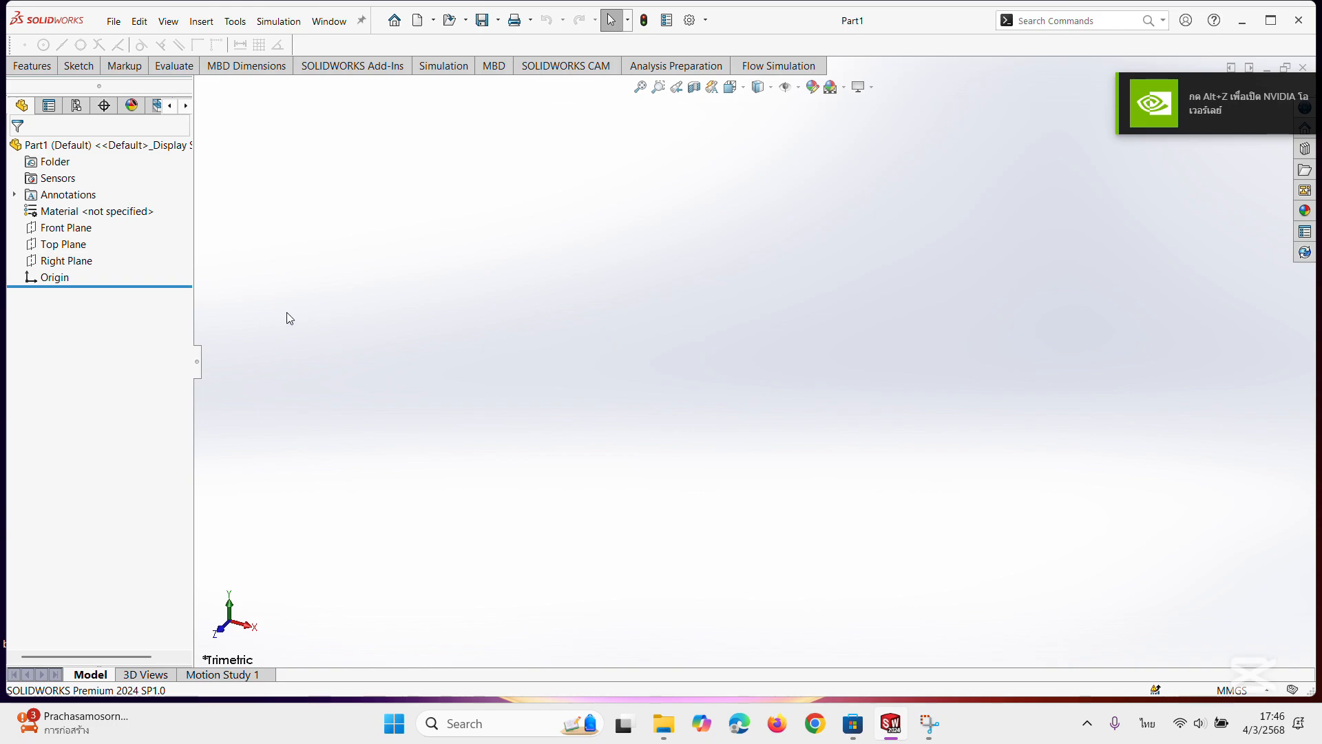
# Sketch a corner rectangle about 33 mm high around the origin on the Front Plane.
pyautogui.click(76, 229)
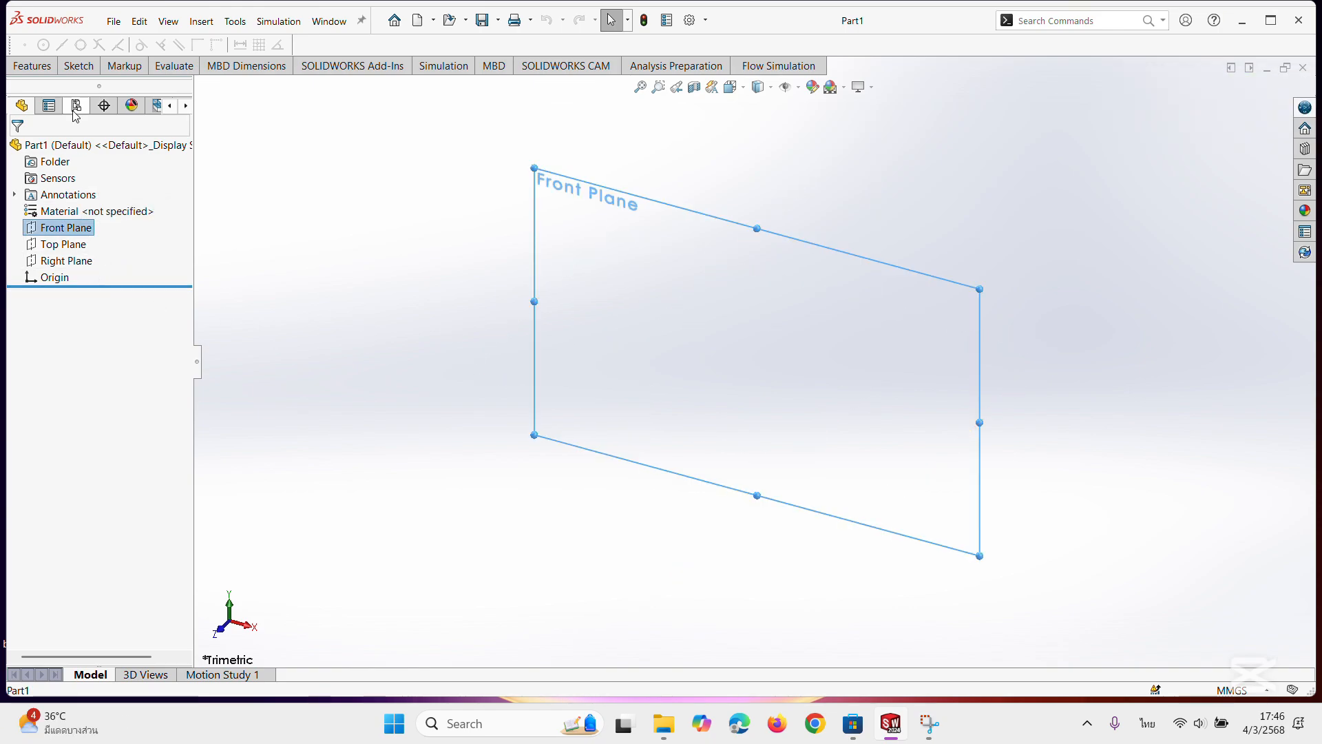
pyautogui.click(90, 71)
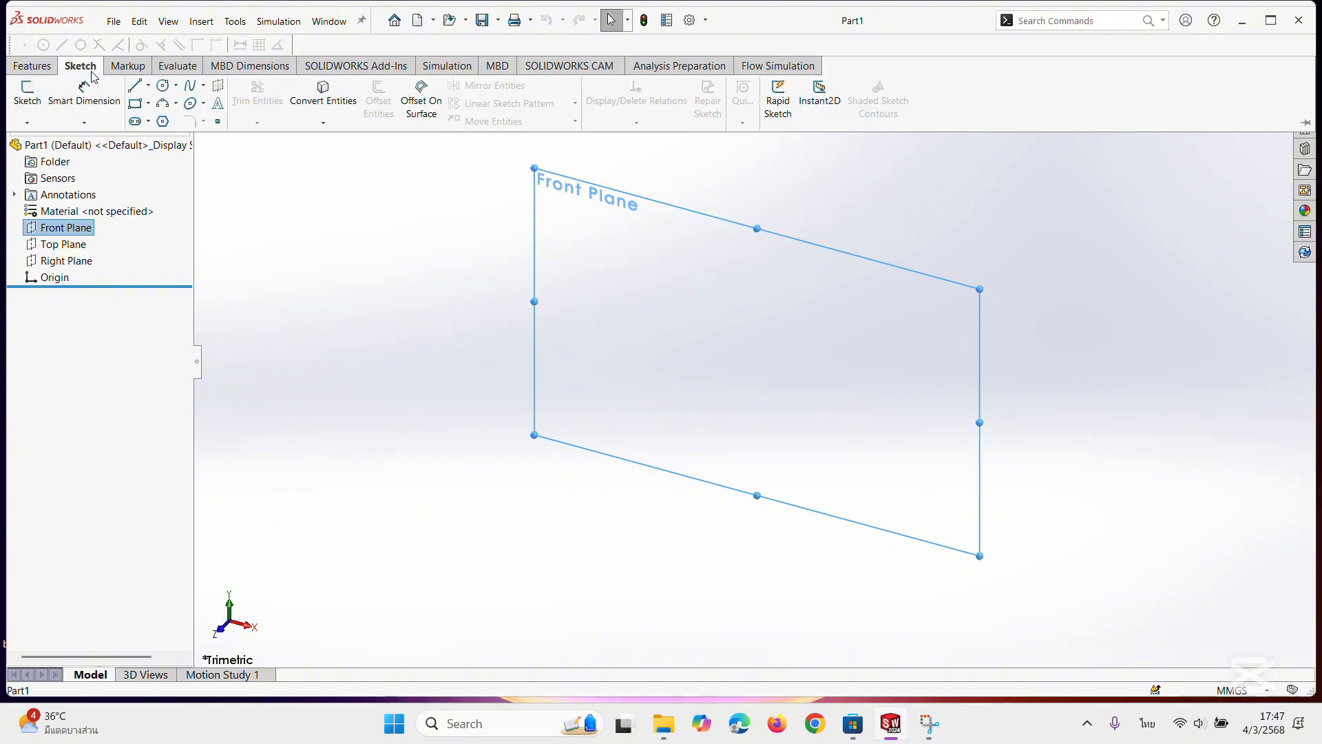
pyautogui.click(135, 103)
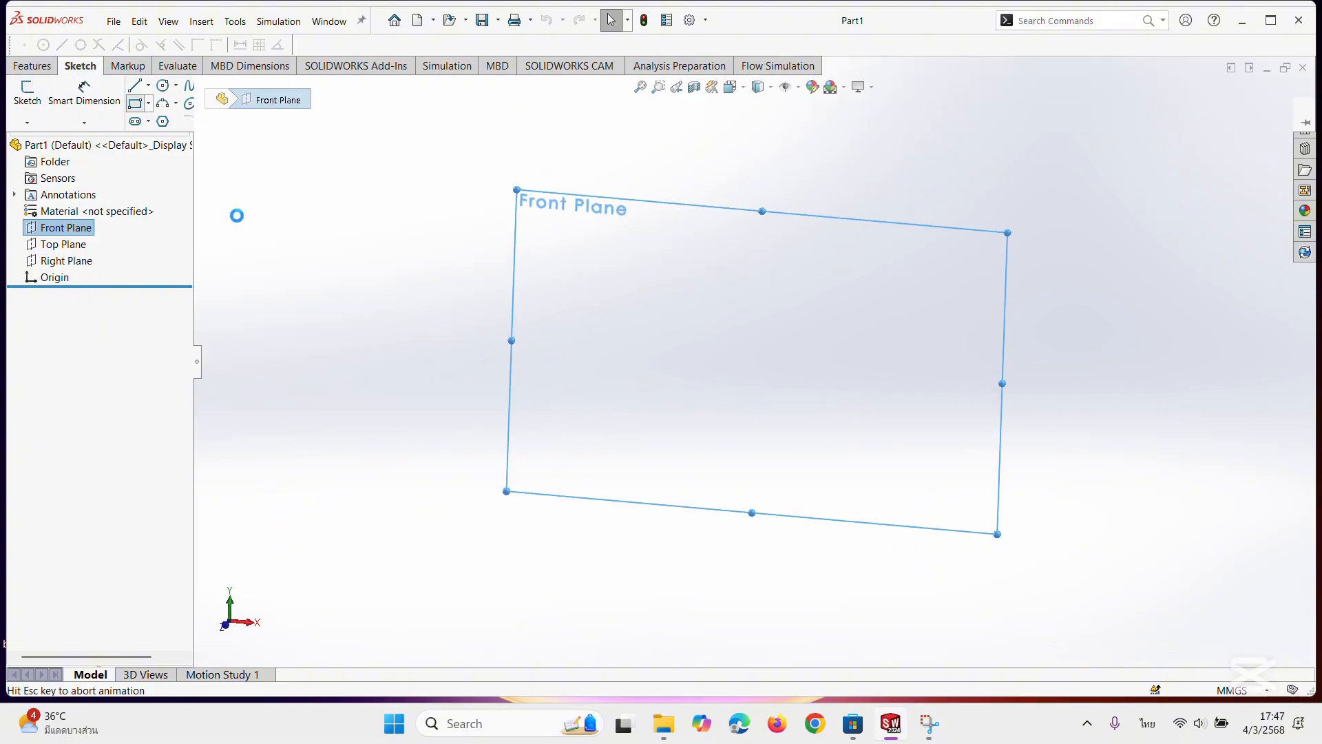
pyautogui.click(709, 318)
pyautogui.click(889, 405)
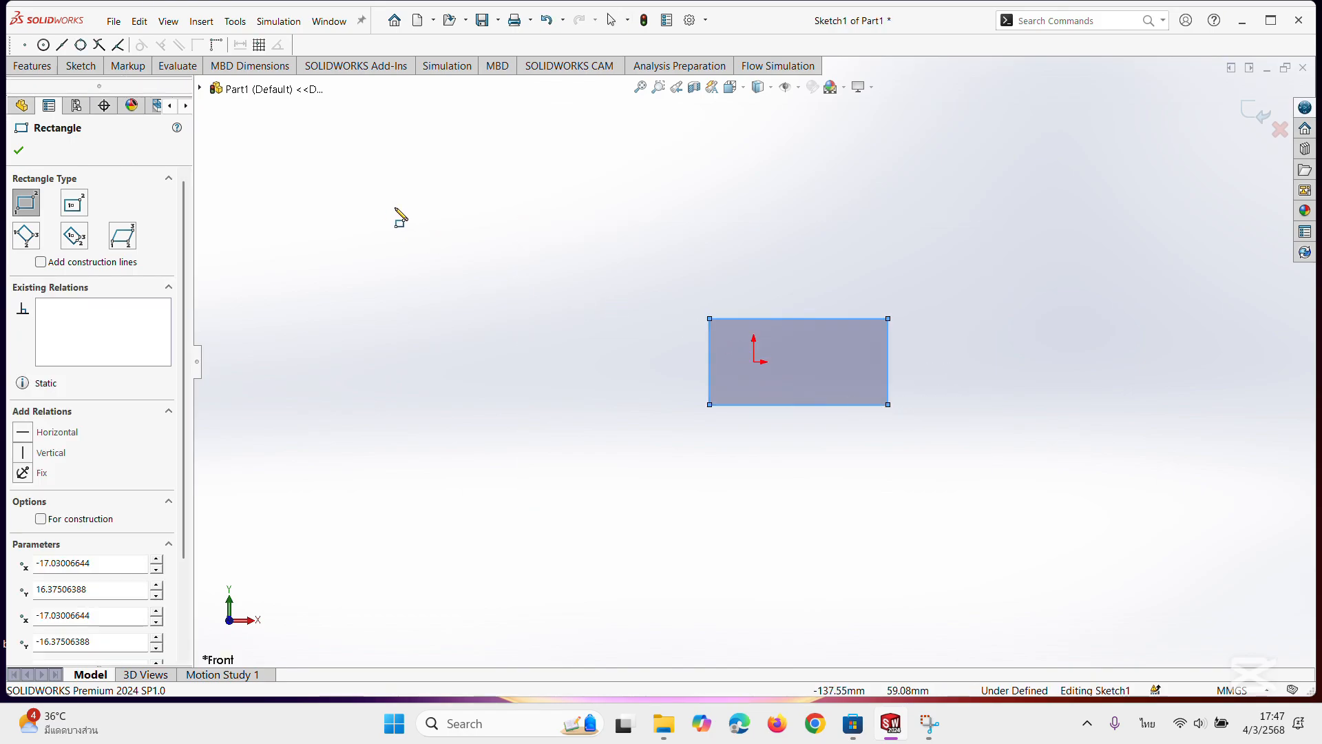
pyautogui.click(19, 150)
# Dimension the rectangle to 100 mm high and 400 mm wide.
pyautogui.click(80, 65)
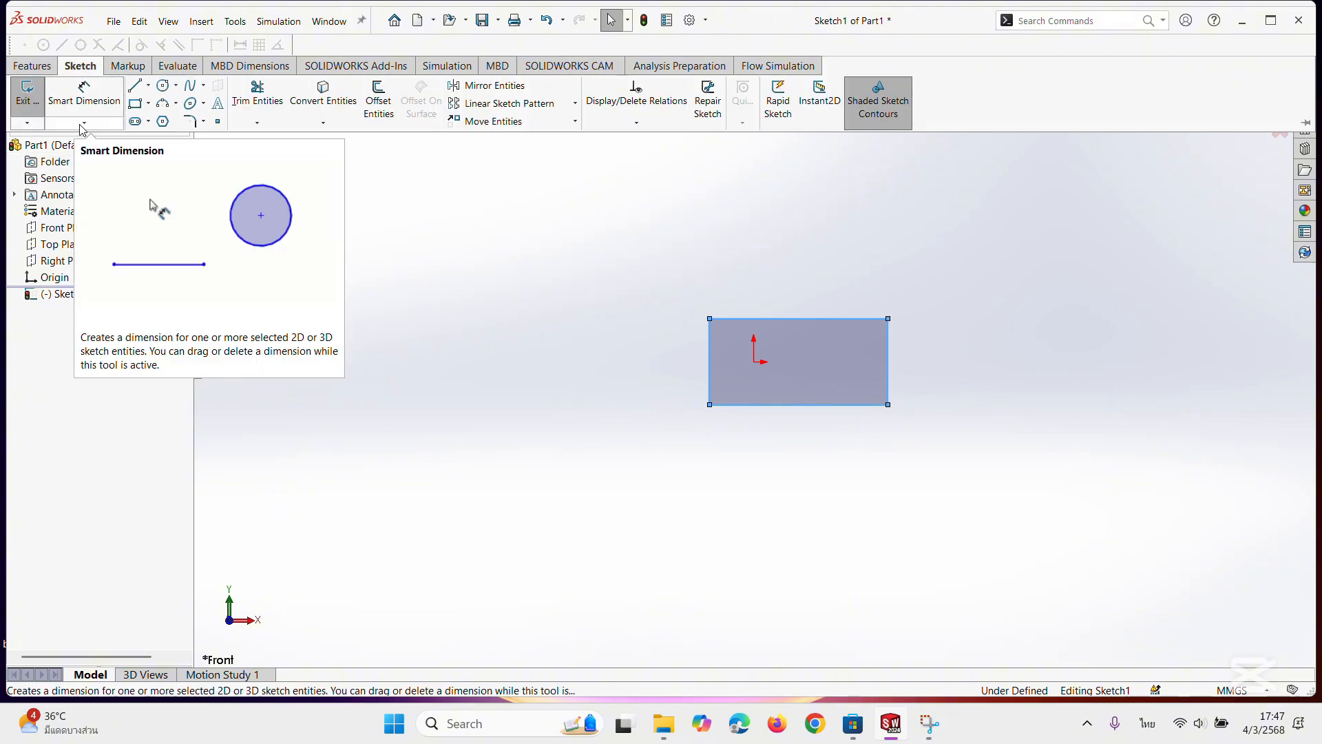
pyautogui.click(71, 103)
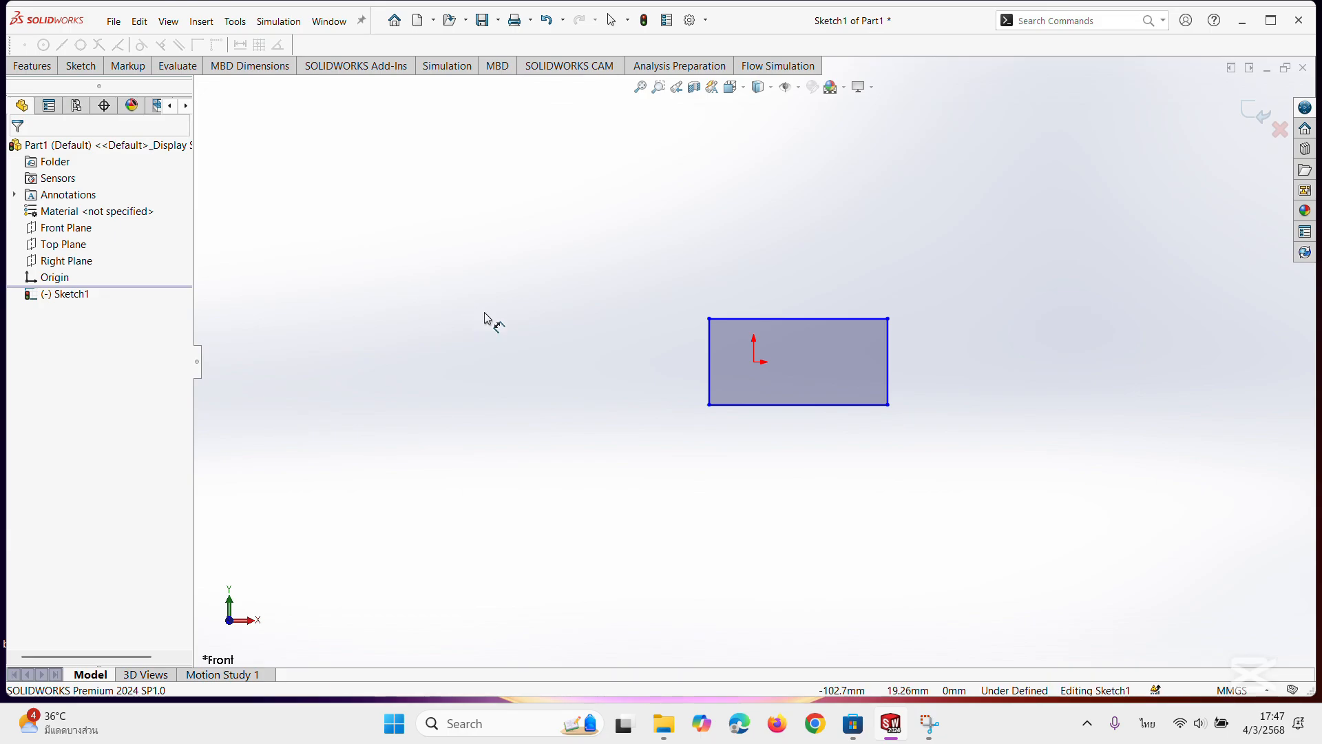
pyautogui.click(713, 368)
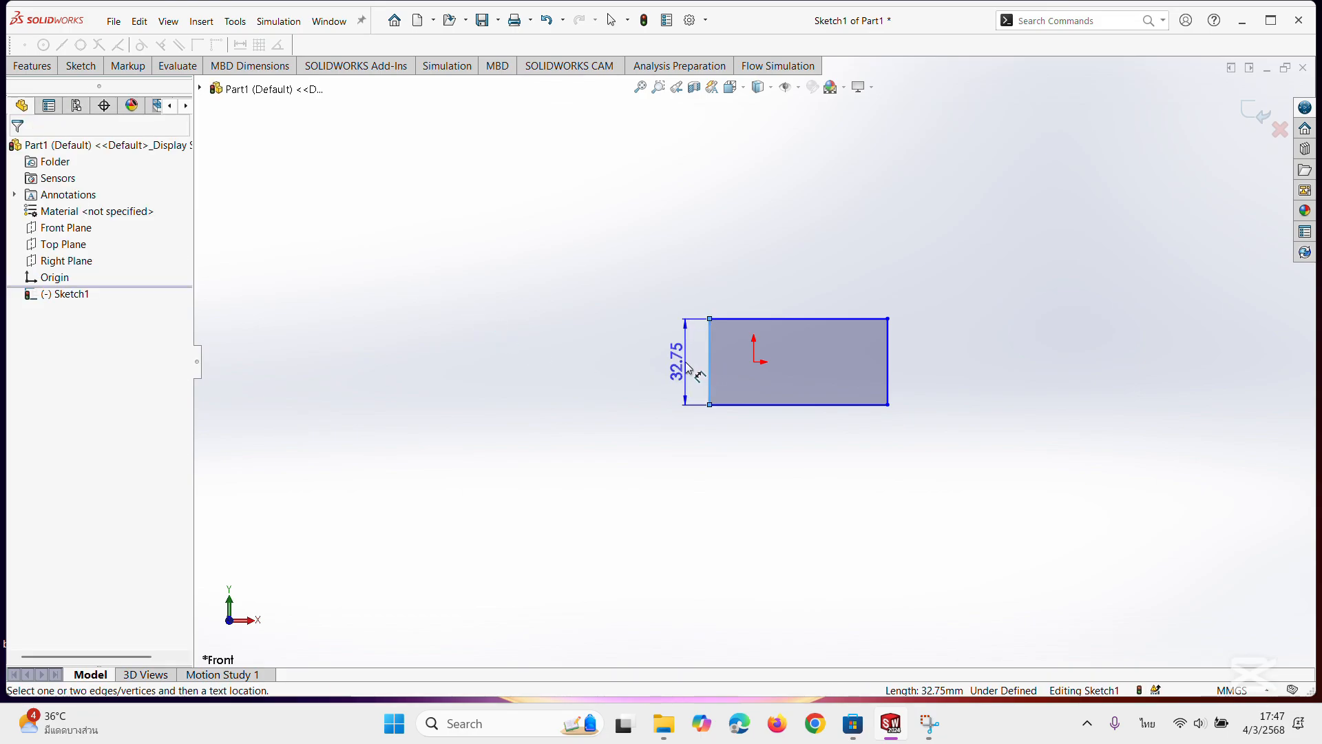
pyautogui.click(687, 368)
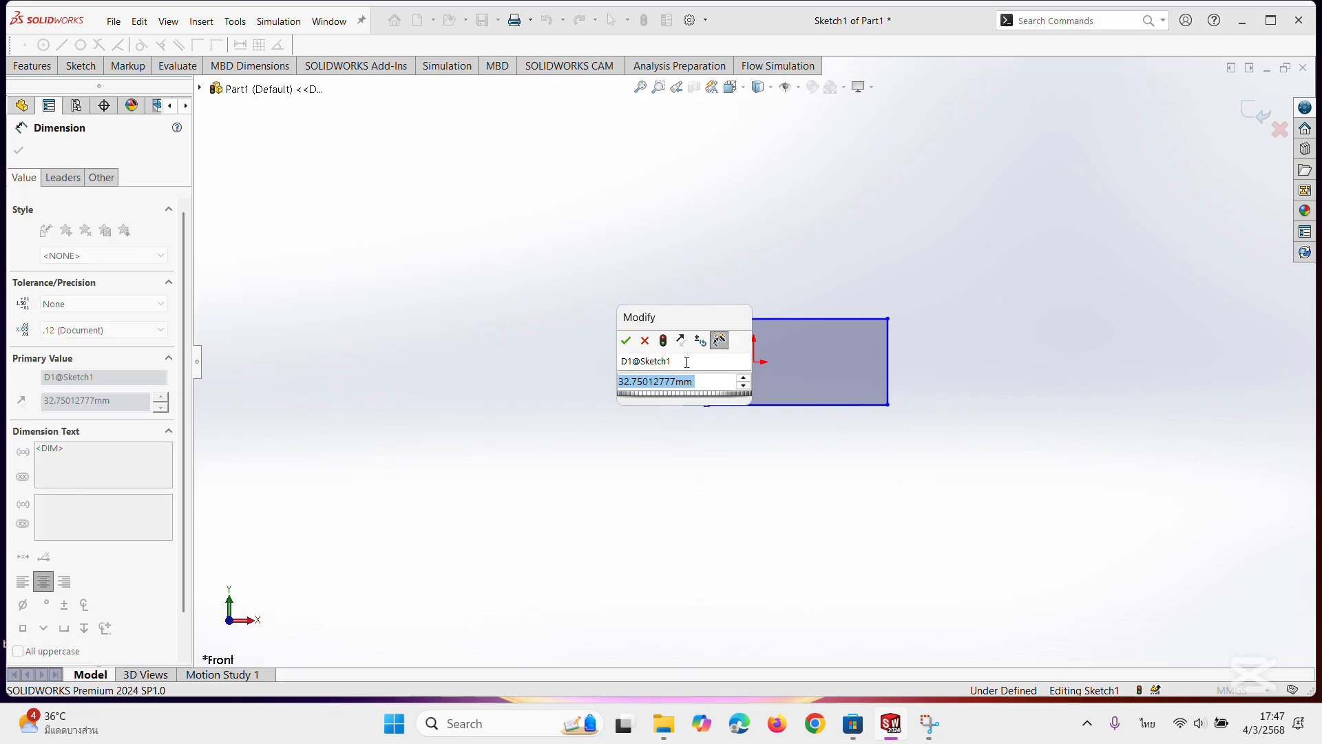
pyautogui.write('100')
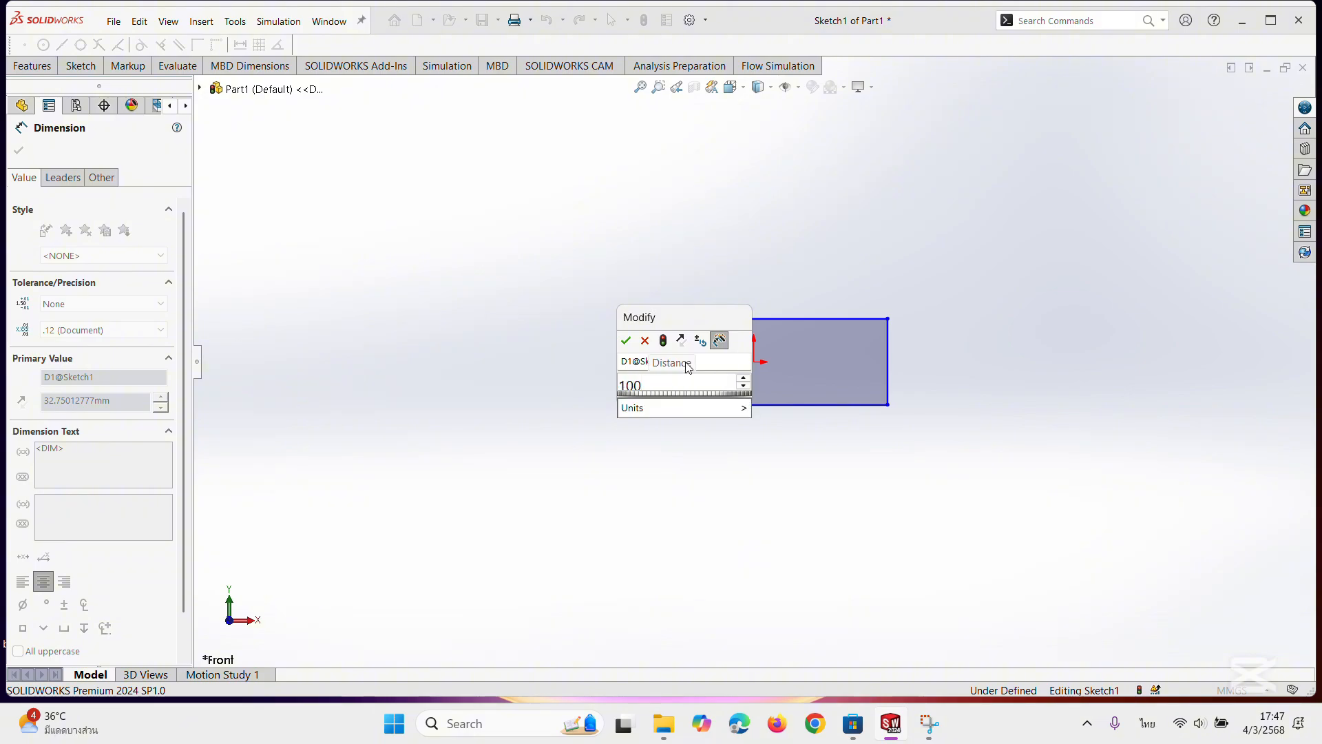
pyautogui.press('Return')
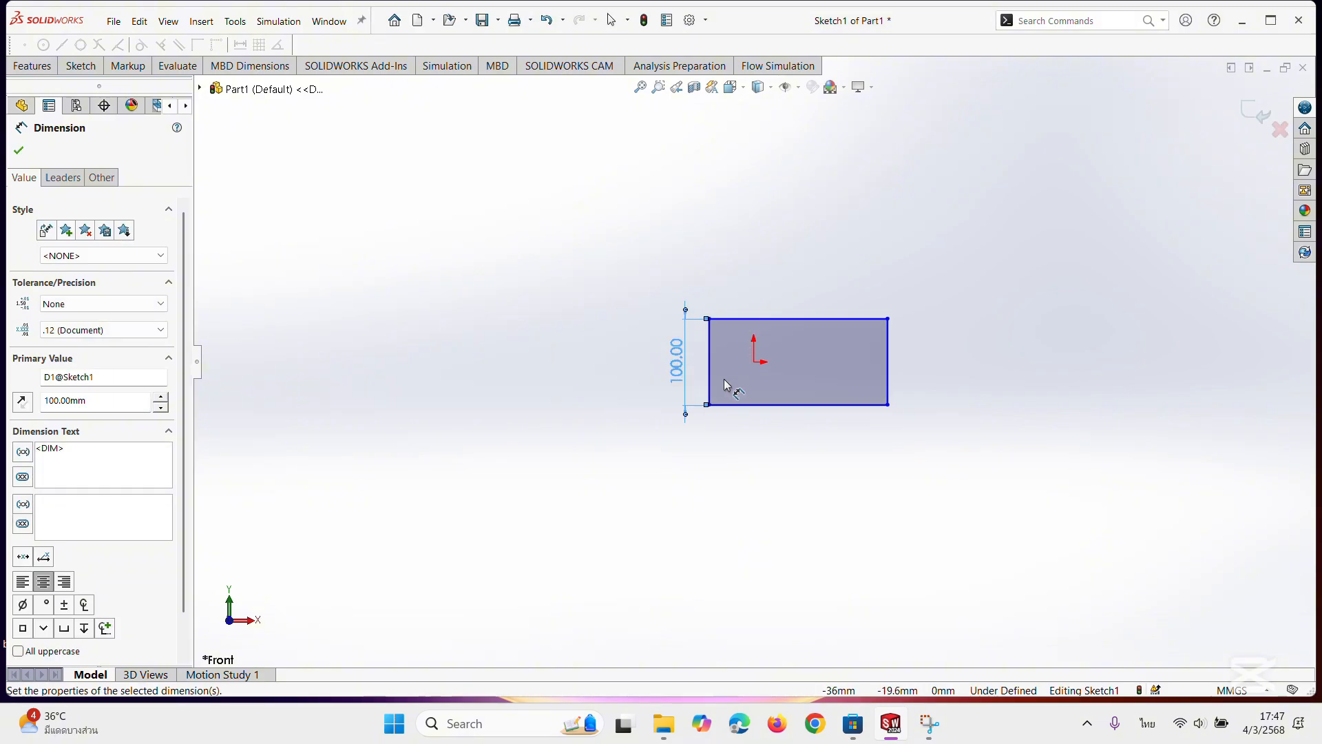
pyautogui.click(785, 405)
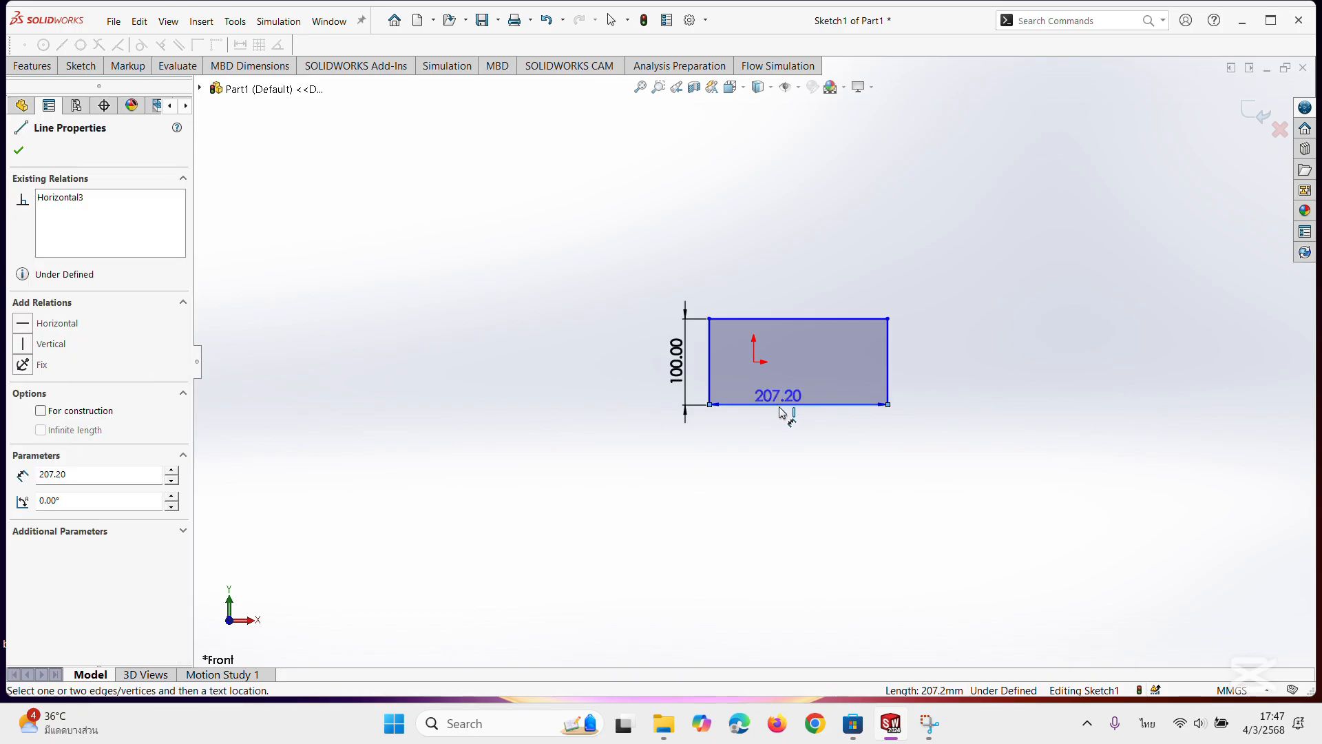
pyautogui.click(791, 438)
pyautogui.write('400')
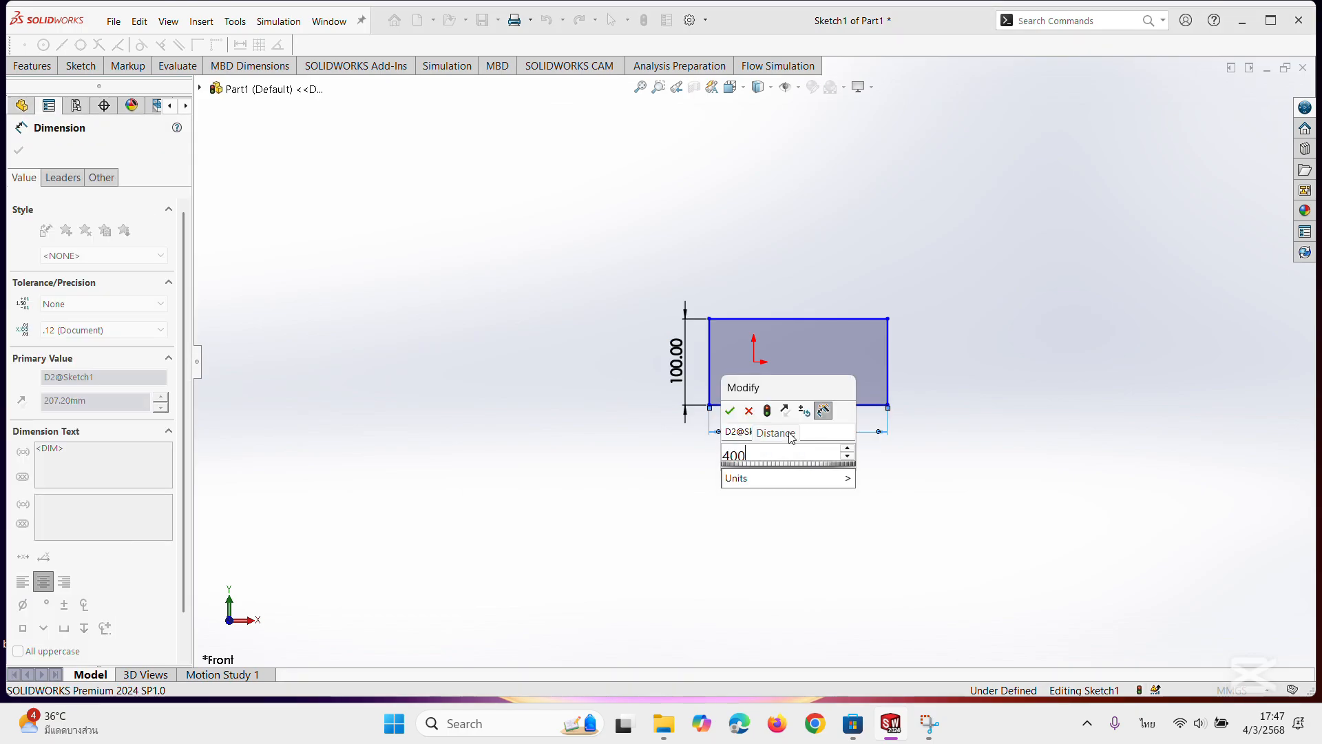
pyautogui.press('Return')
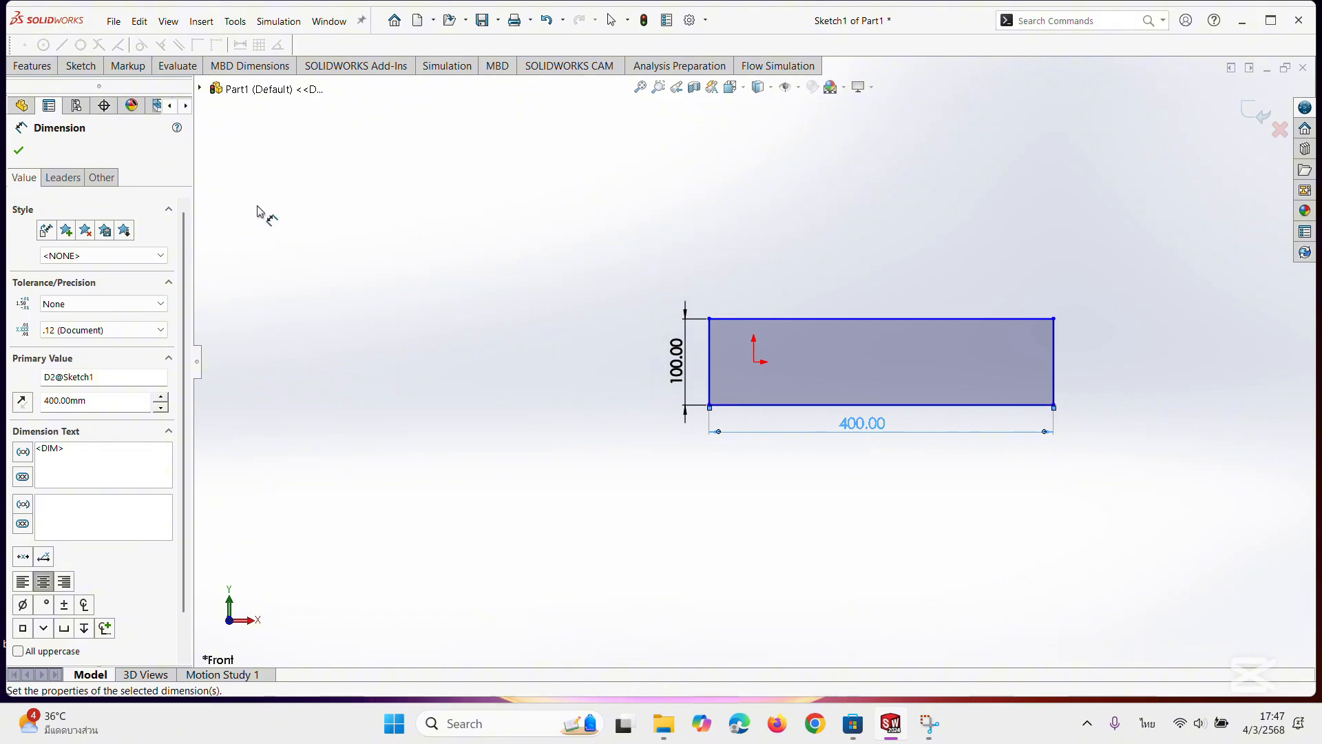
pyautogui.click(17, 153)
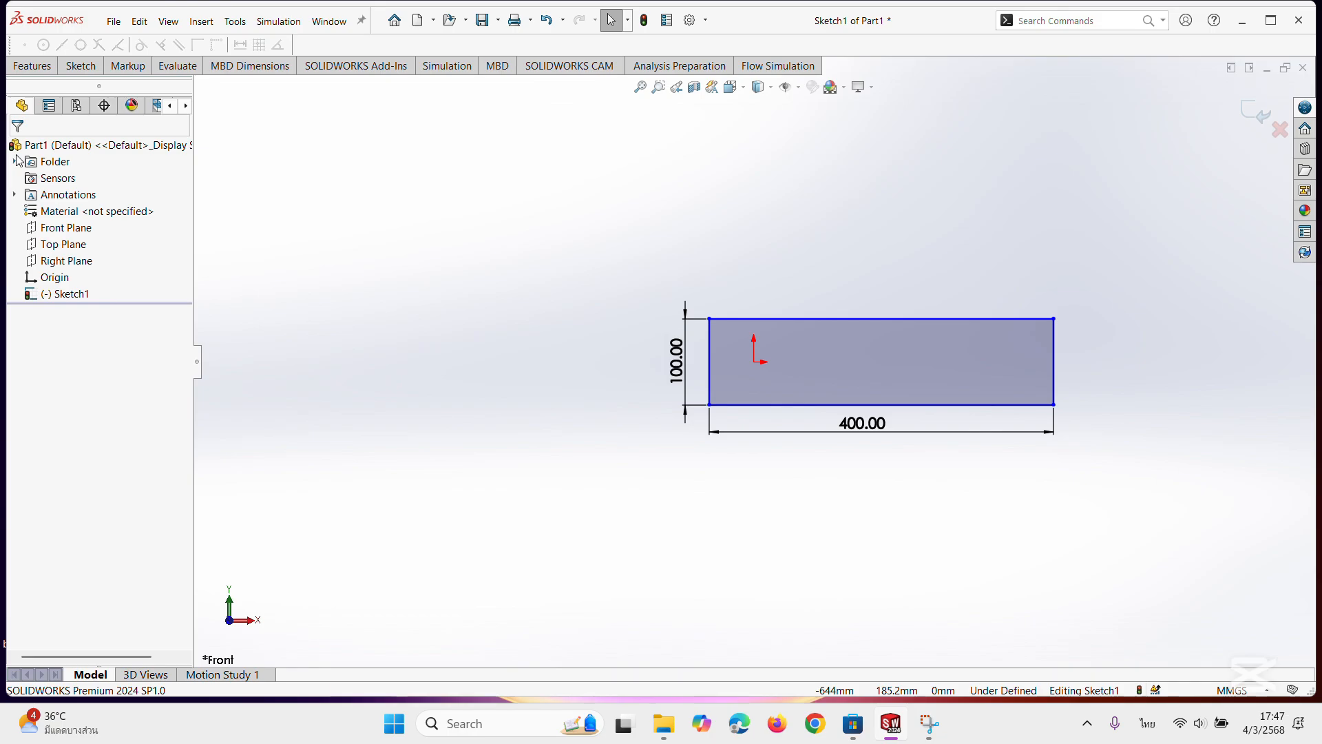
# Extrude the rectangle as a boss with a blind depth of 100 mm.
pyautogui.click(42, 67)
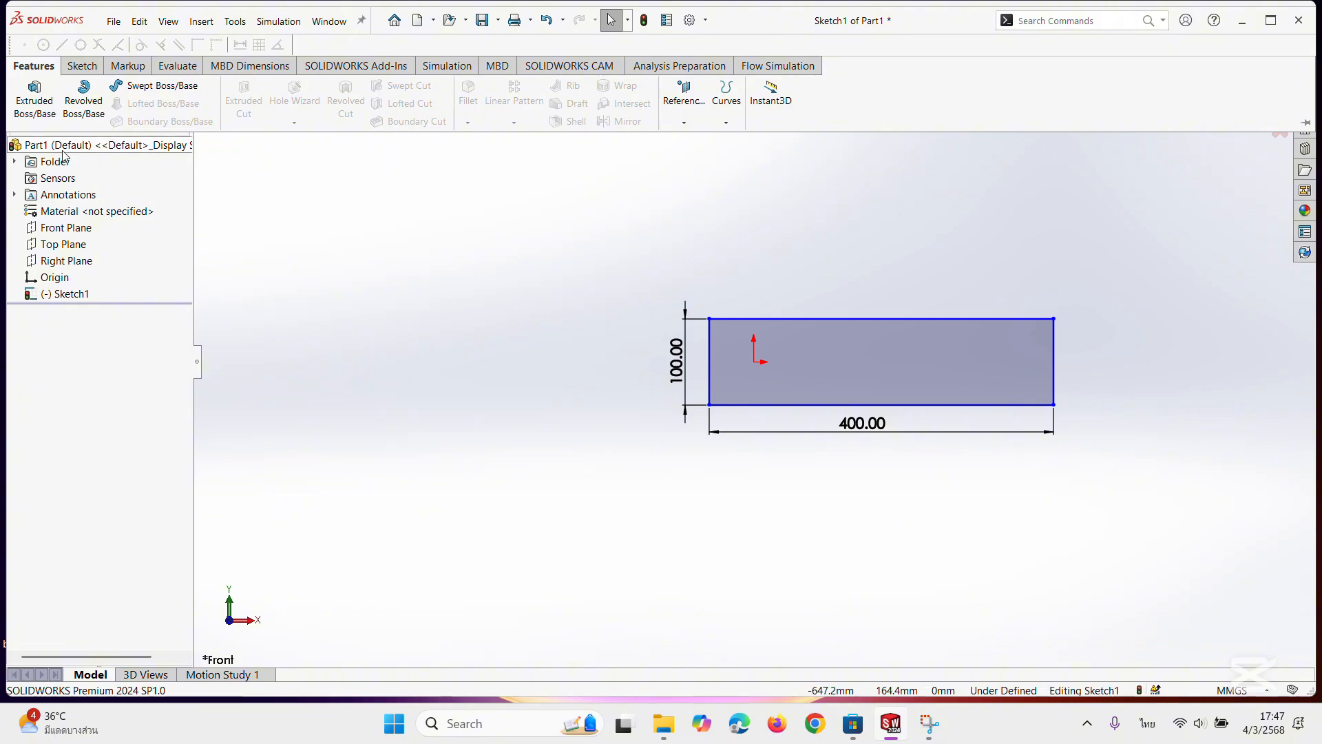
pyautogui.click(48, 118)
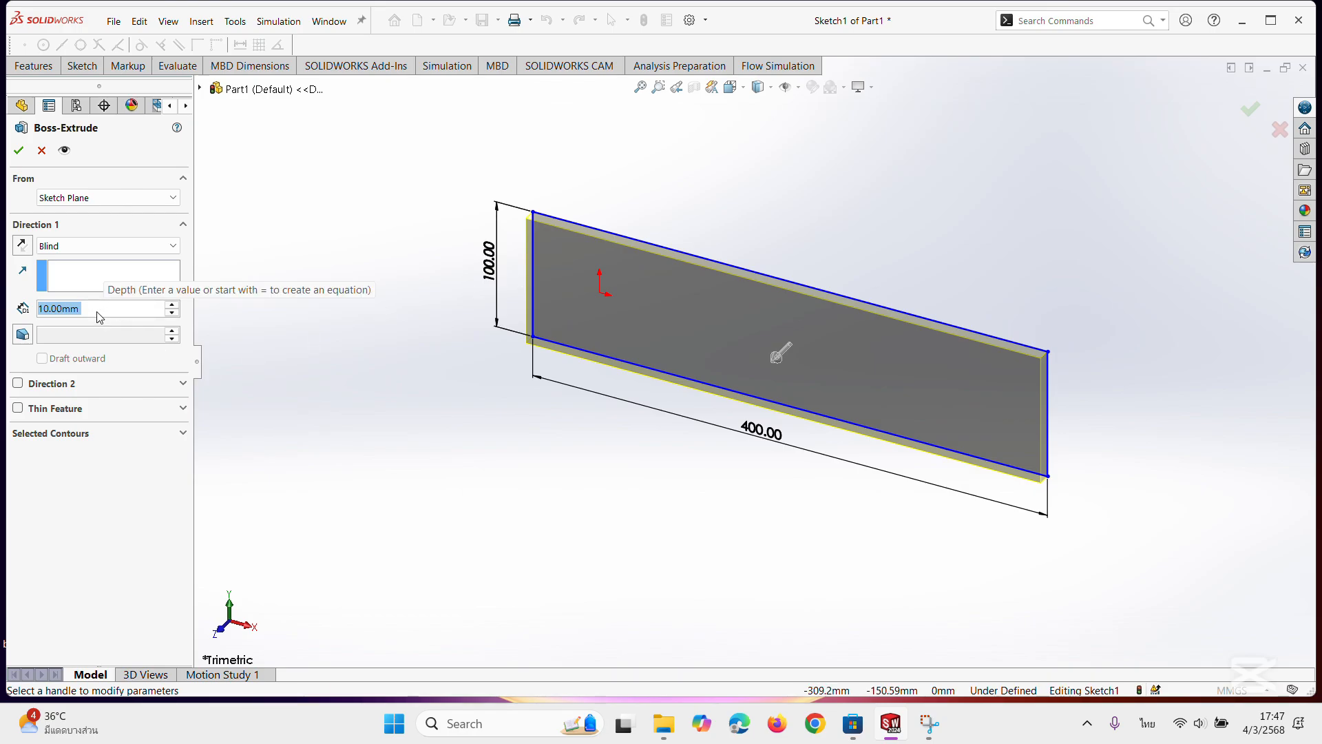
pyautogui.write('100')
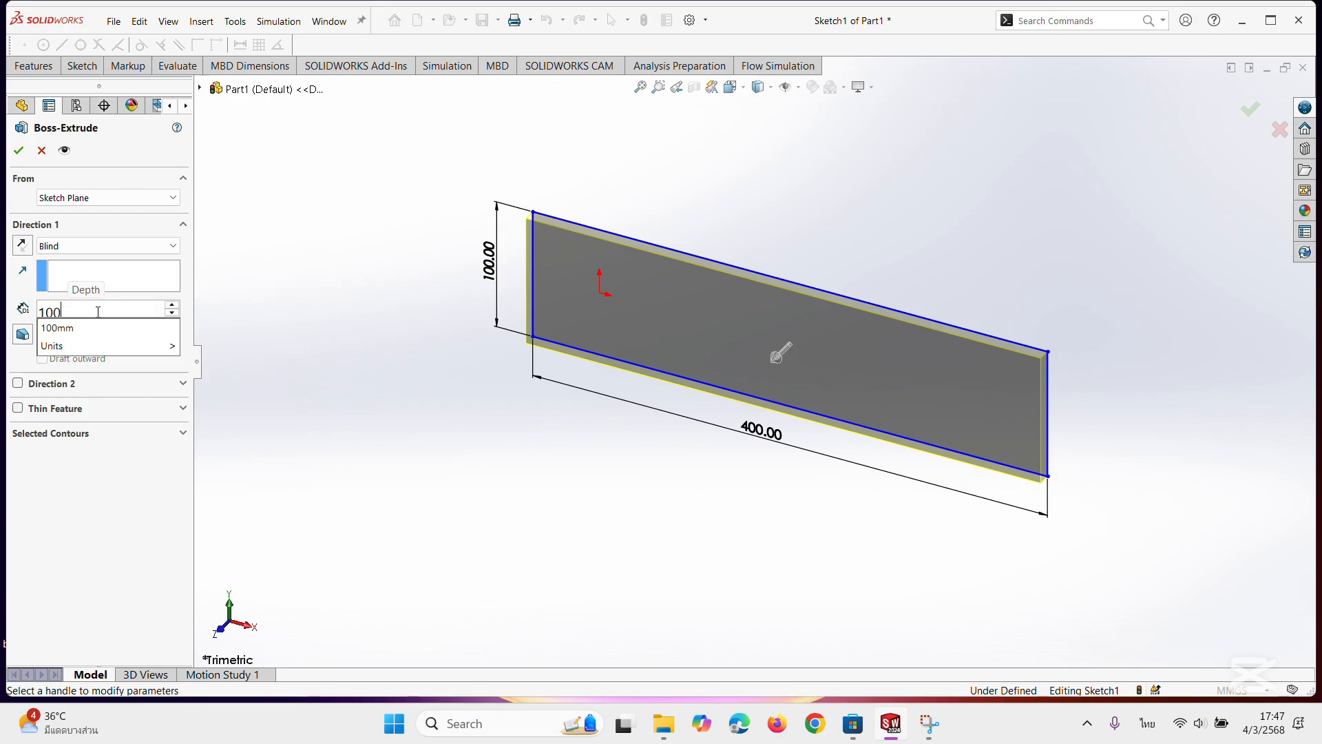
pyautogui.press('Return')
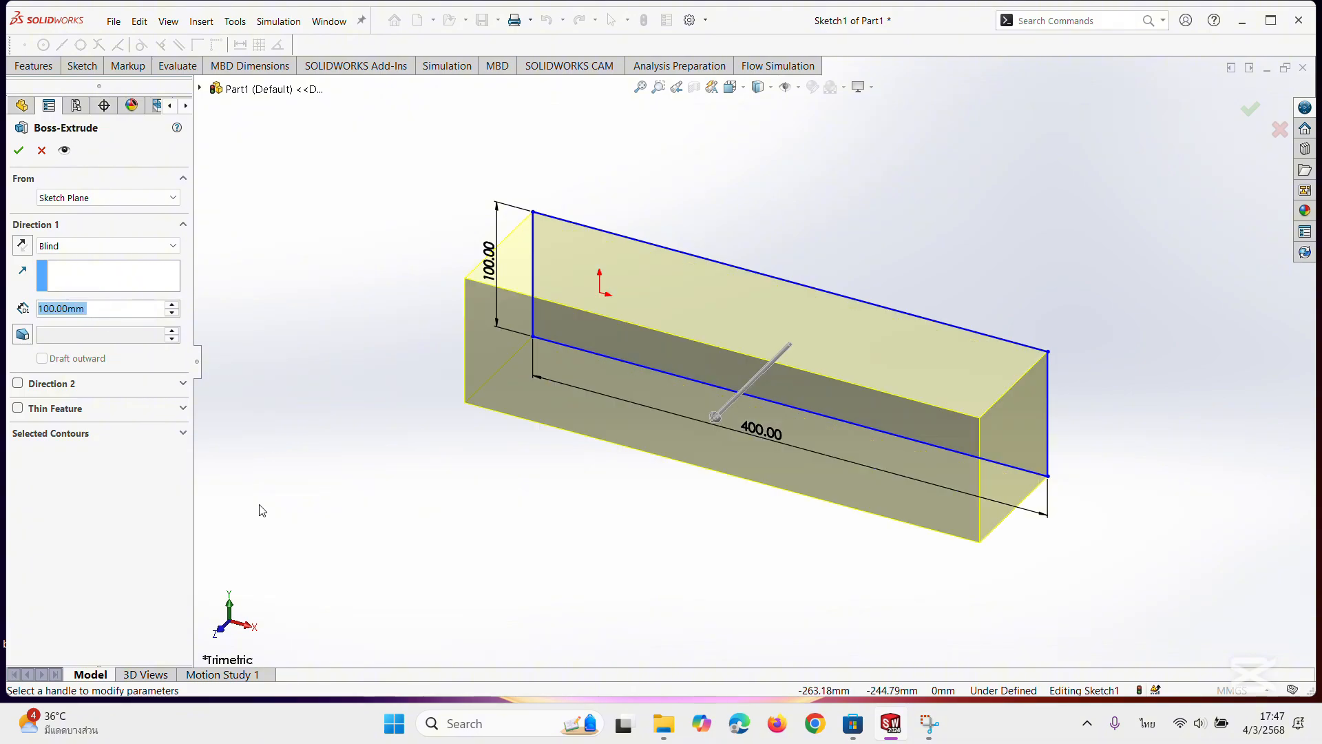
pyautogui.click(20, 148)
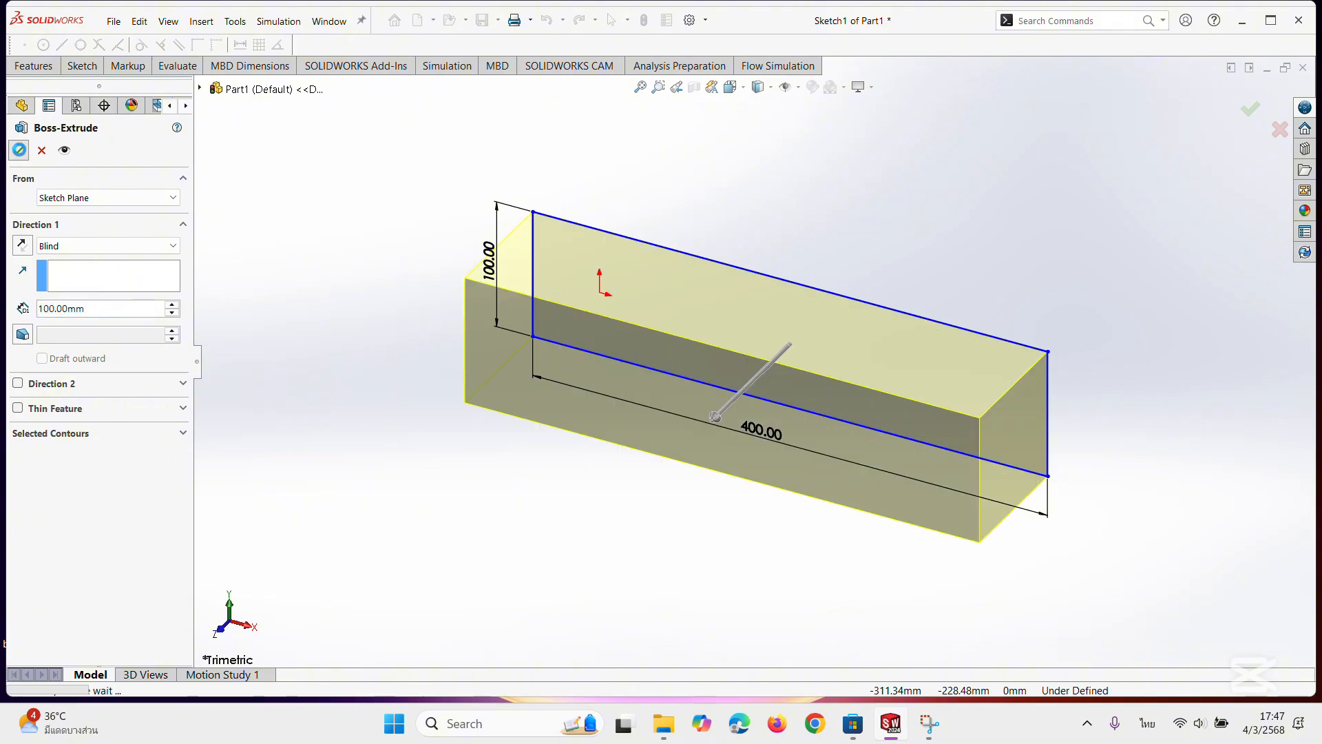
# Sketch a corner rectangle about 14 × 100 mm across the full depth of the block's bottom face, near its left end.
pyautogui.moveTo(649, 440); pyautogui.dragTo(675, 378, button='middle')
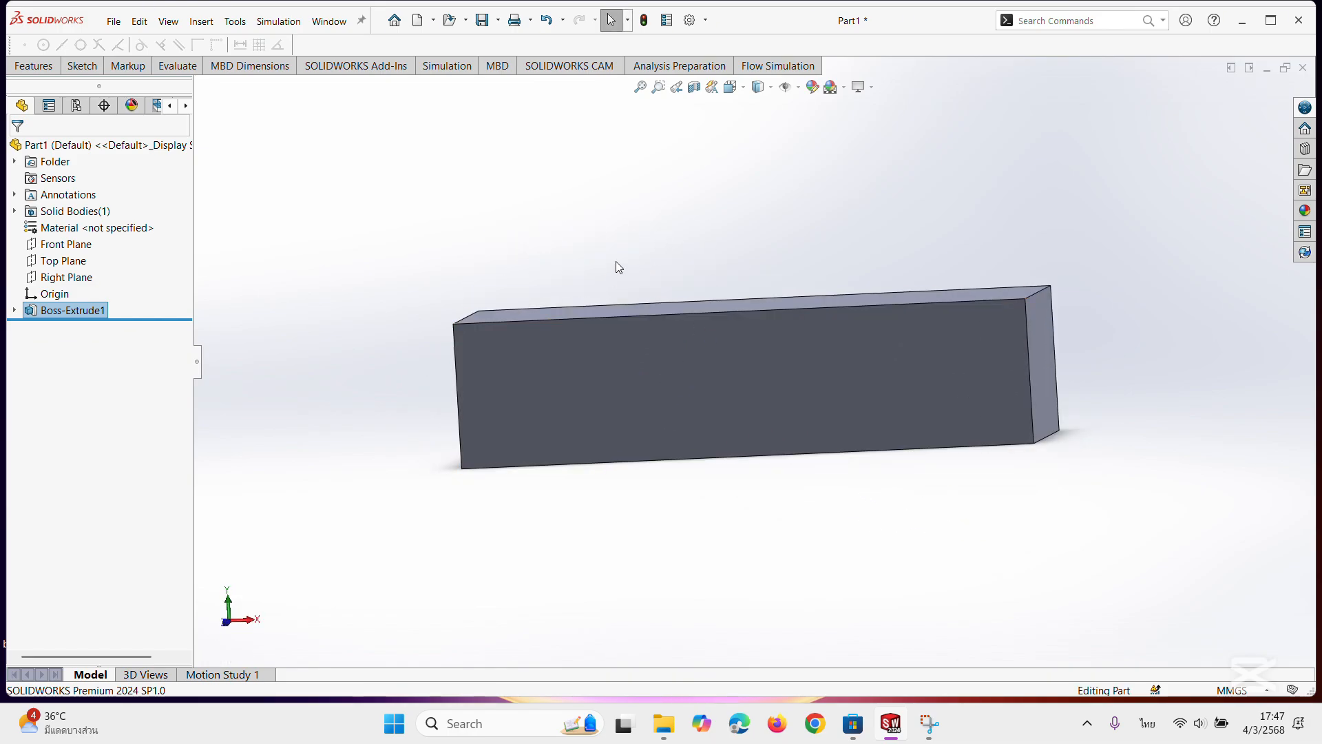
pyautogui.click(730, 89)
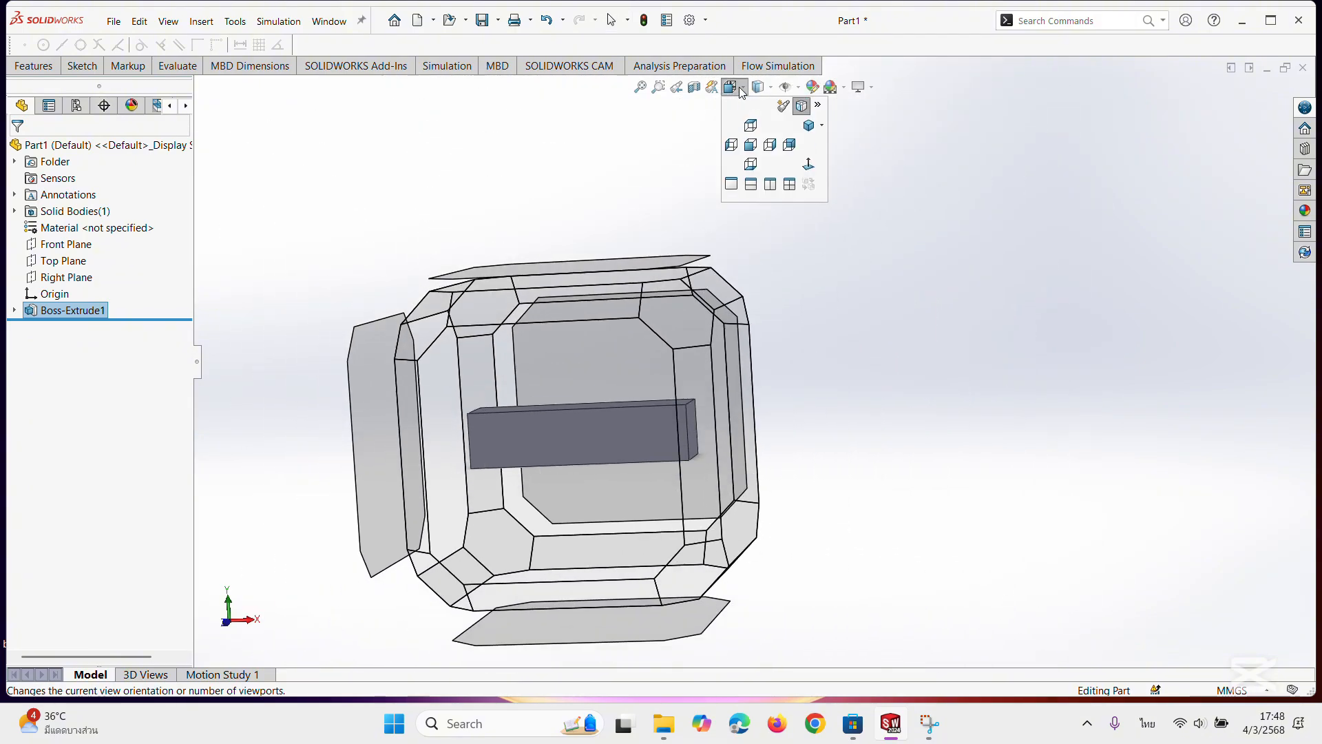
pyautogui.click(752, 173)
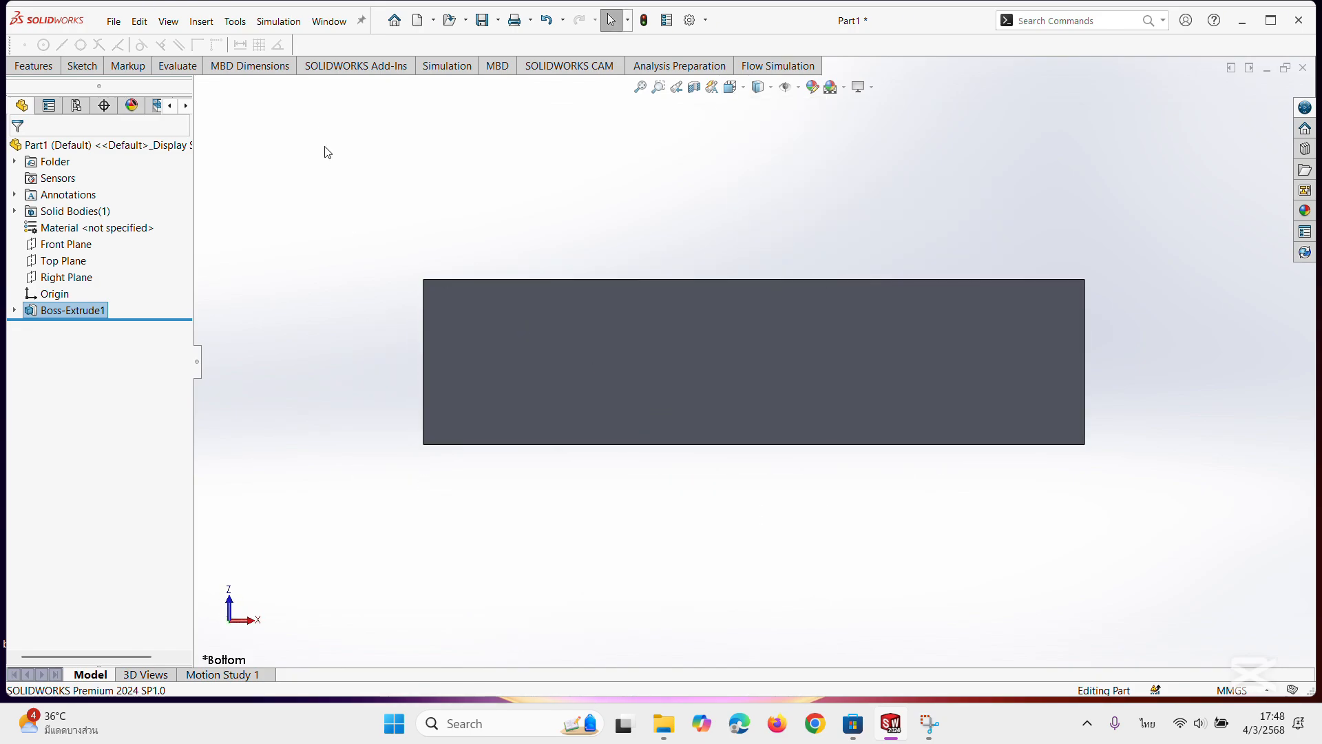
pyautogui.click(484, 349)
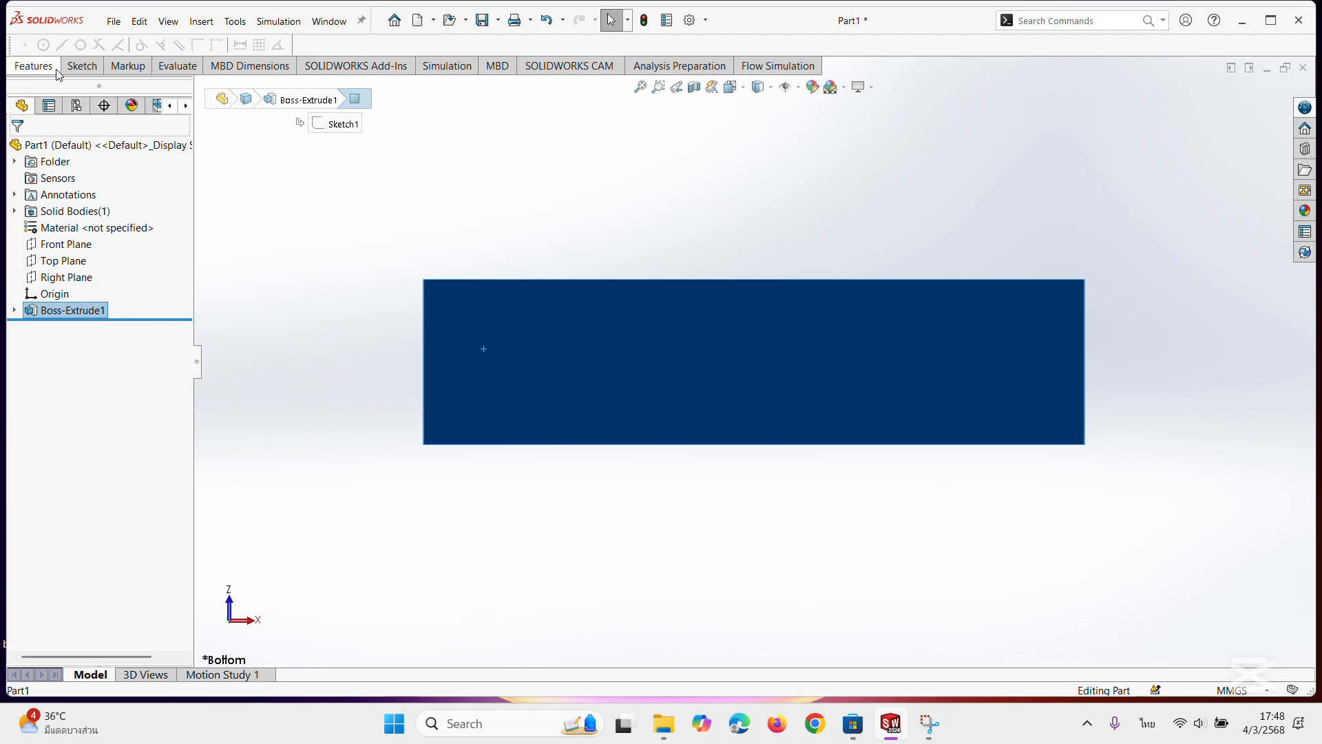
pyautogui.click(81, 65)
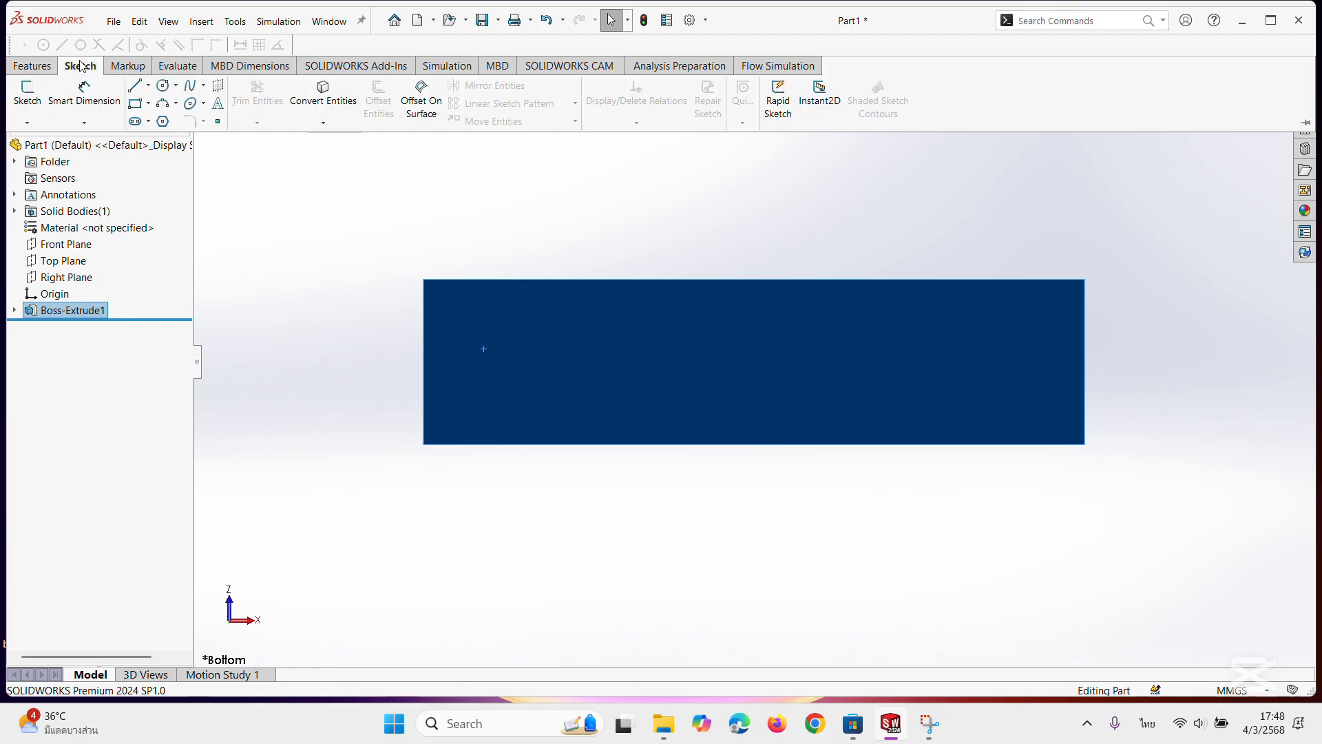
pyautogui.click(136, 105)
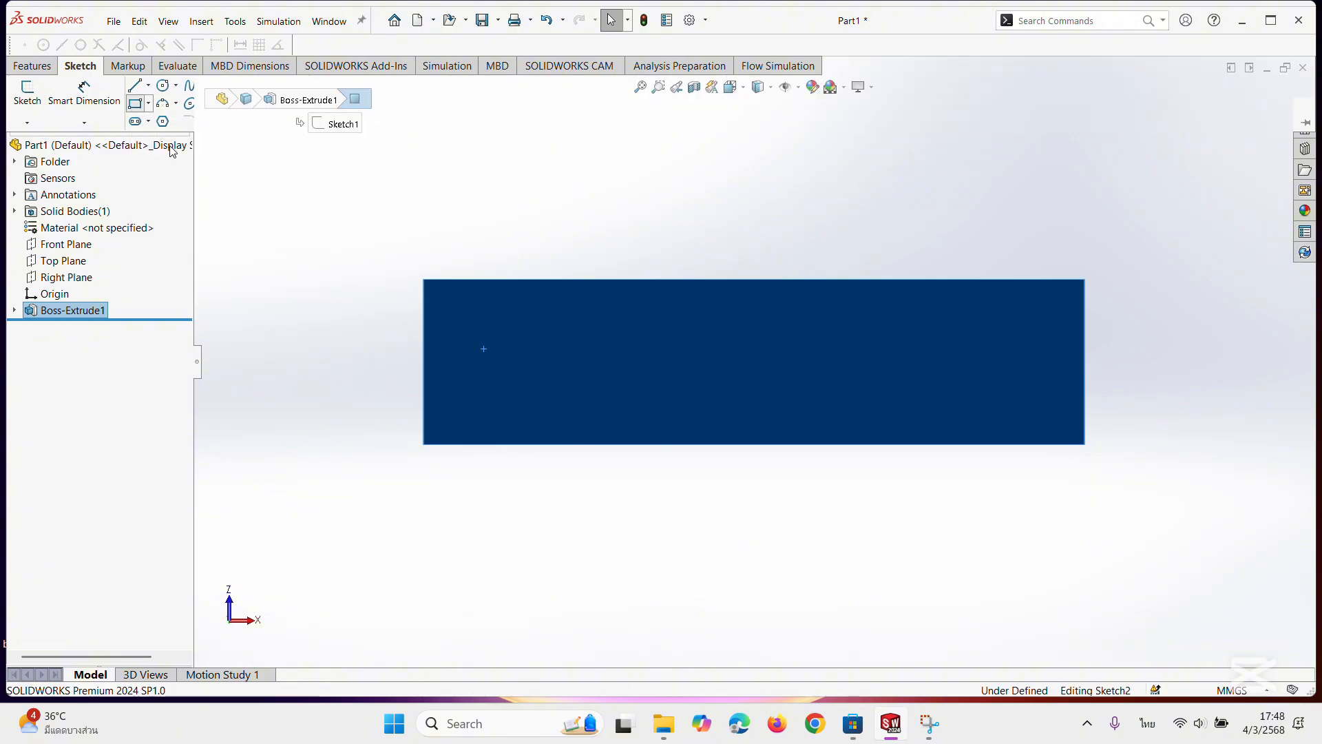
pyautogui.click(452, 280)
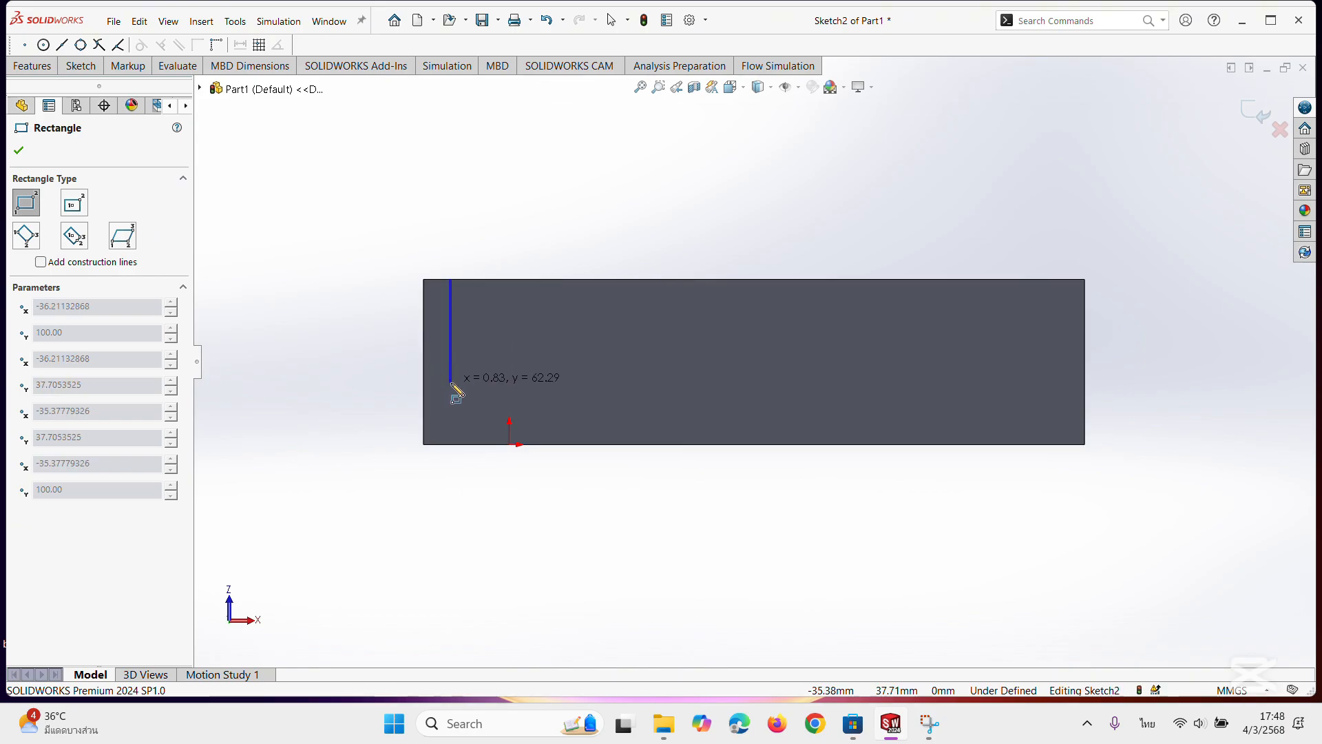
pyautogui.click(474, 445)
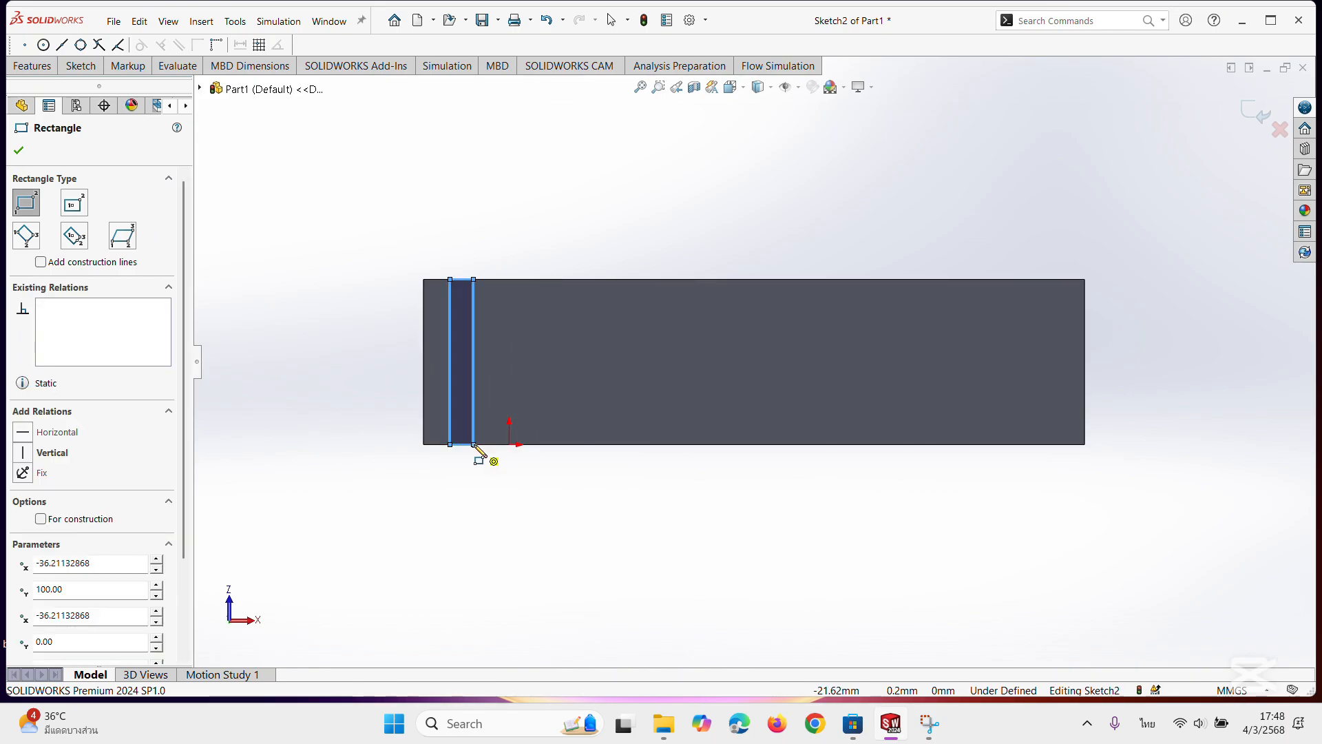
pyautogui.click(18, 153)
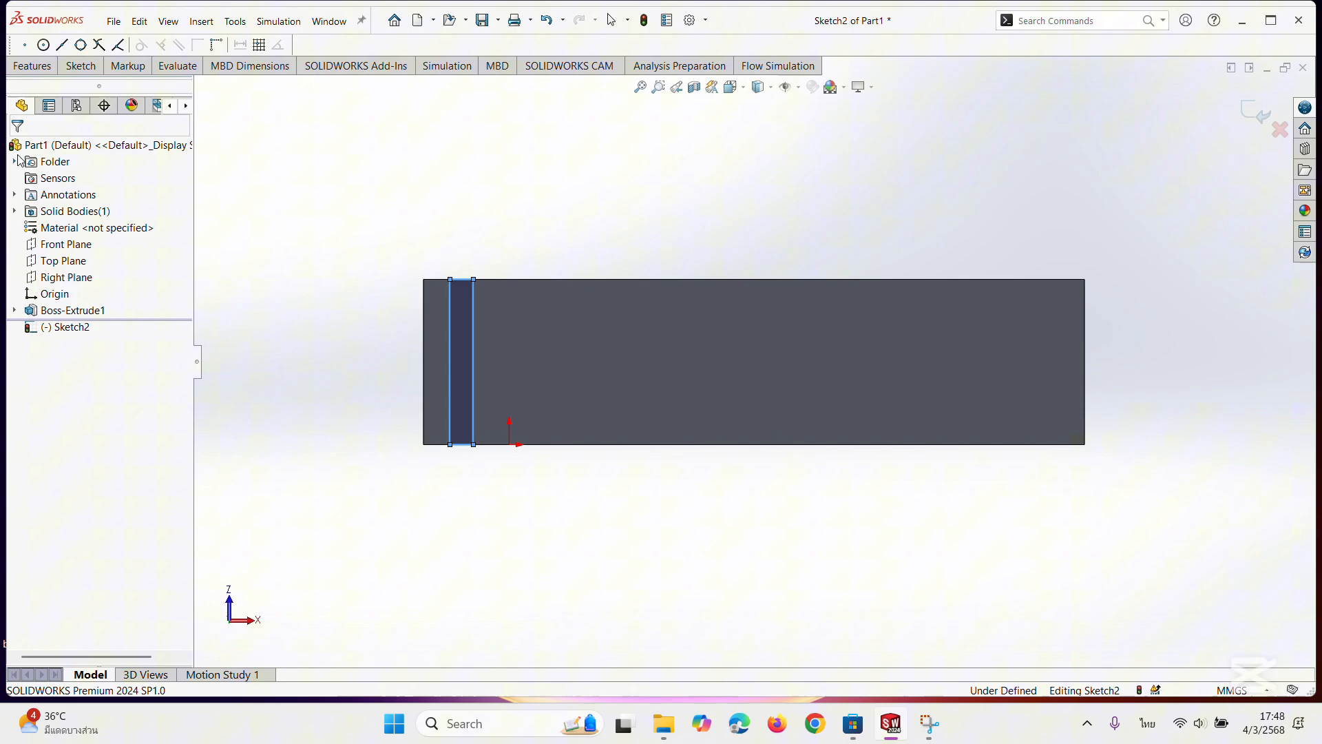
# Dimension the narrow rectangle's width to 8 mm.
pyautogui.click(80, 67)
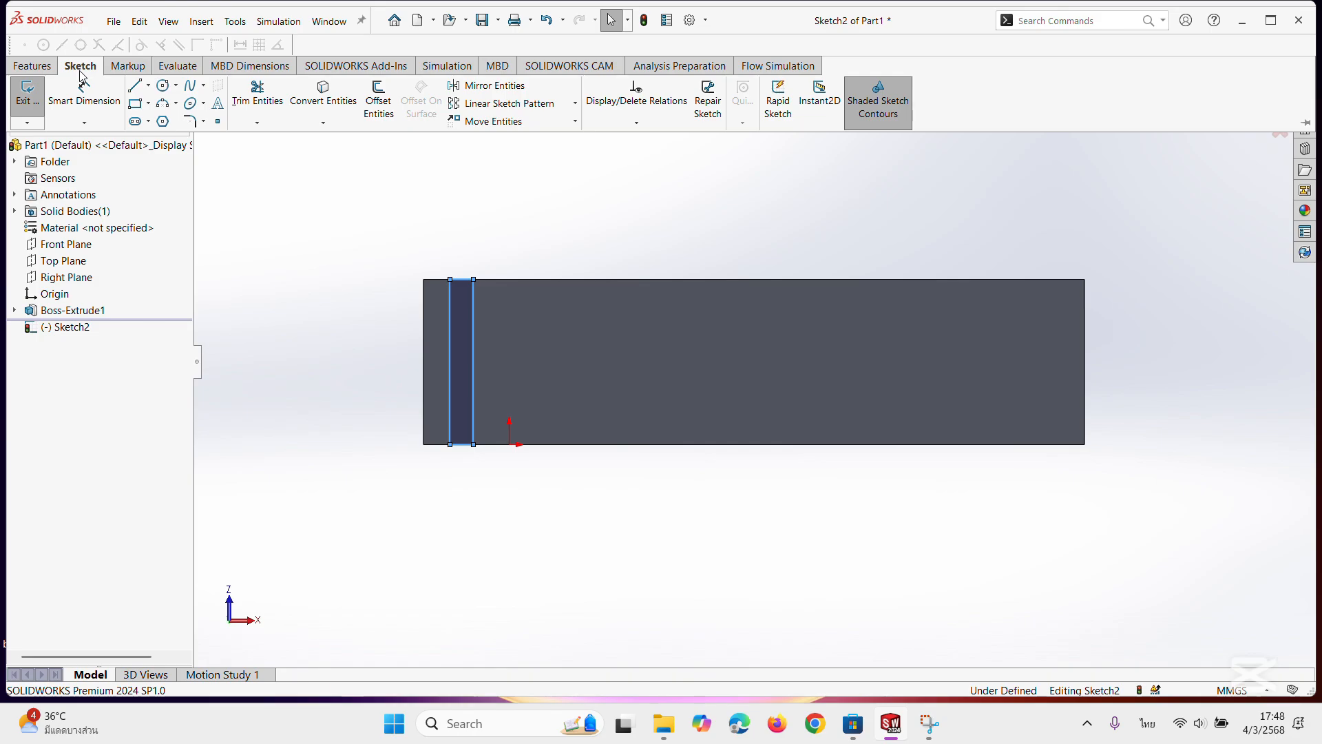
pyautogui.click(71, 102)
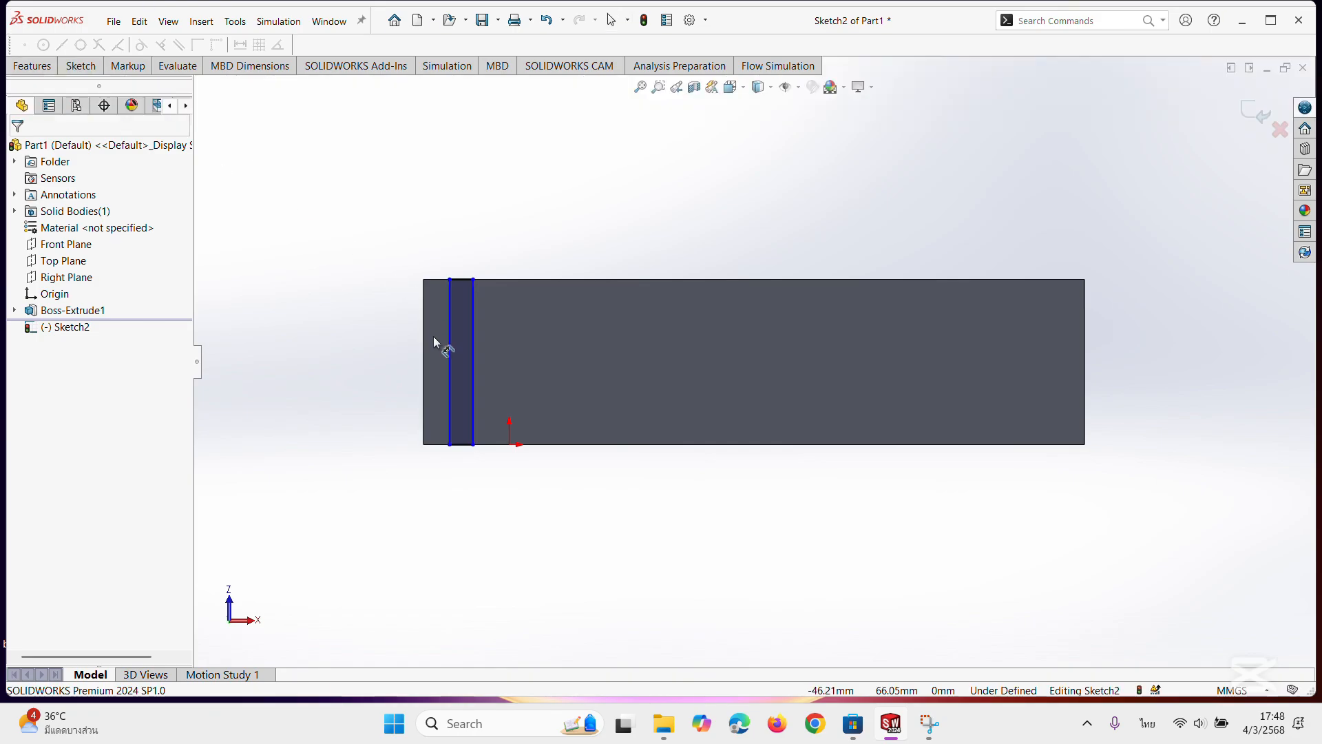
pyautogui.click(468, 445)
pyautogui.click(469, 488)
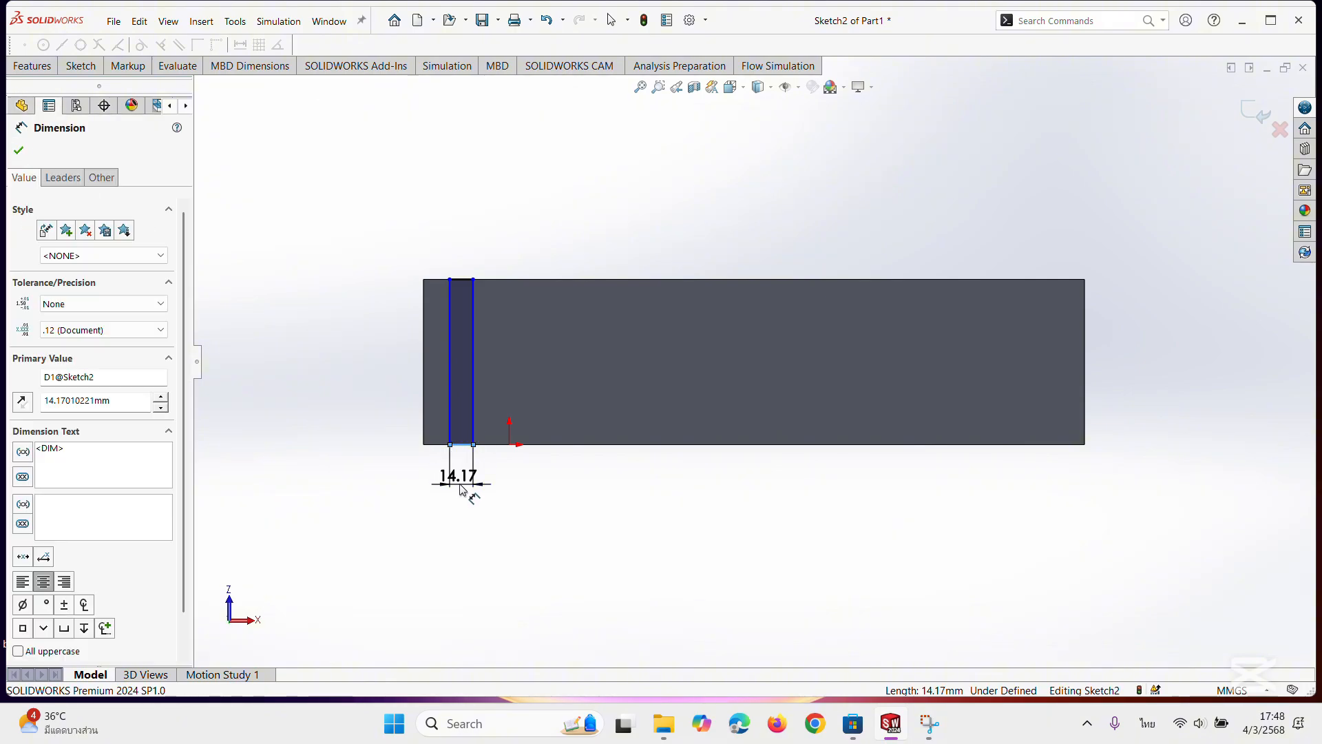
pyautogui.write('8')
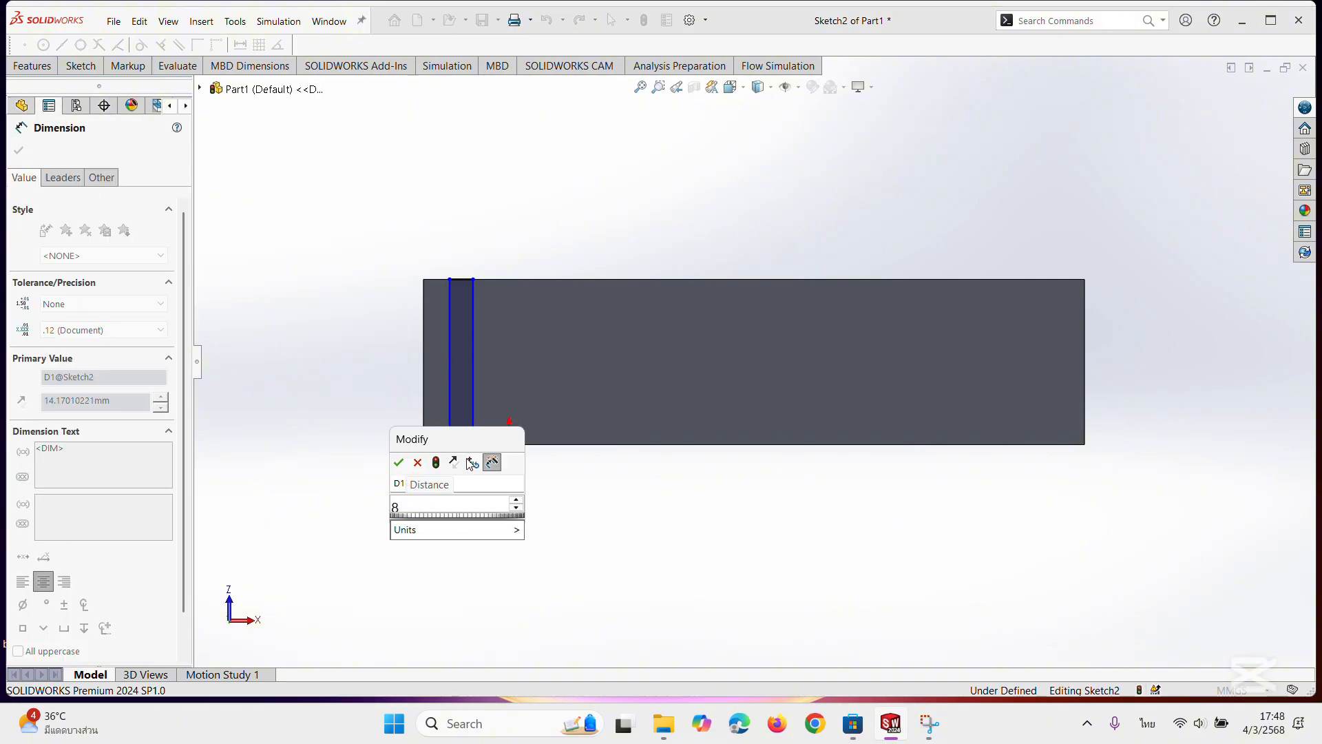
pyautogui.press('Return')
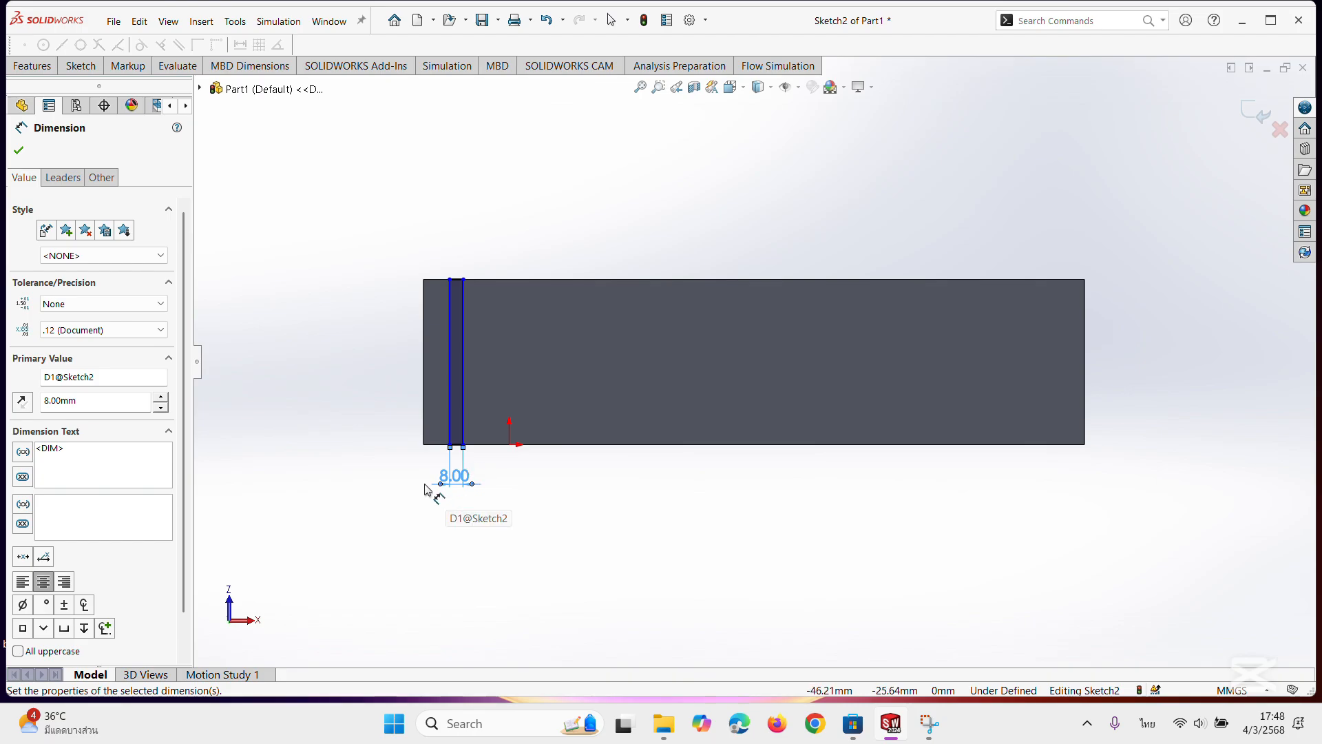
# Dimension the gap between the narrow rectangle and the block's left edge to 8 mm.
pyautogui.click(450, 408)
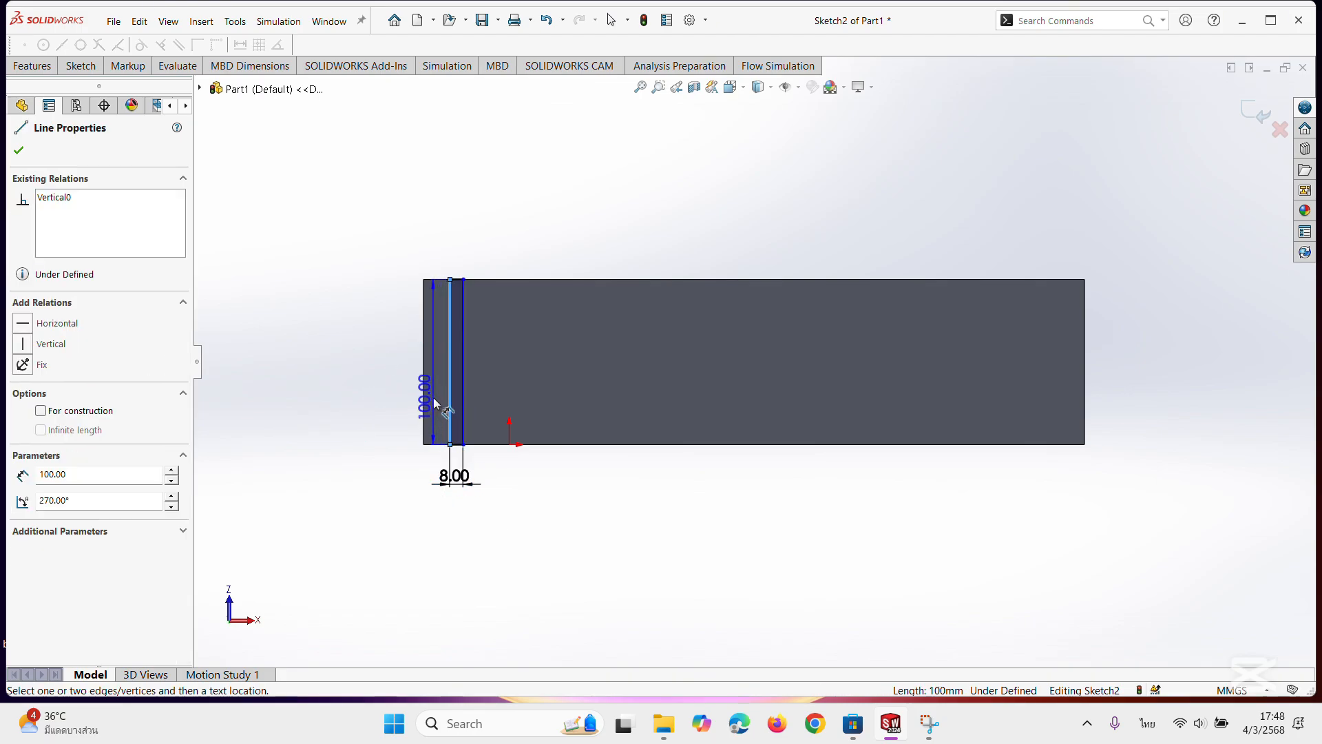
pyautogui.click(423, 403)
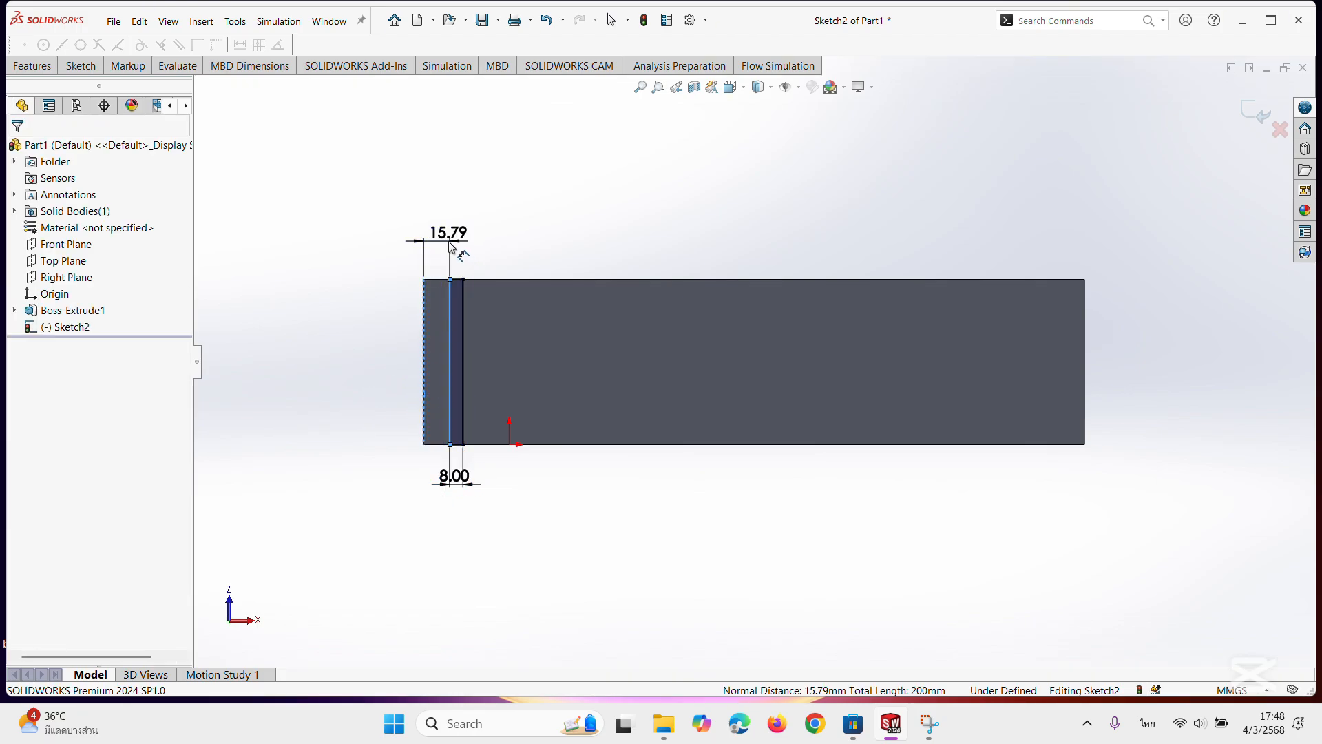
pyautogui.click(451, 237)
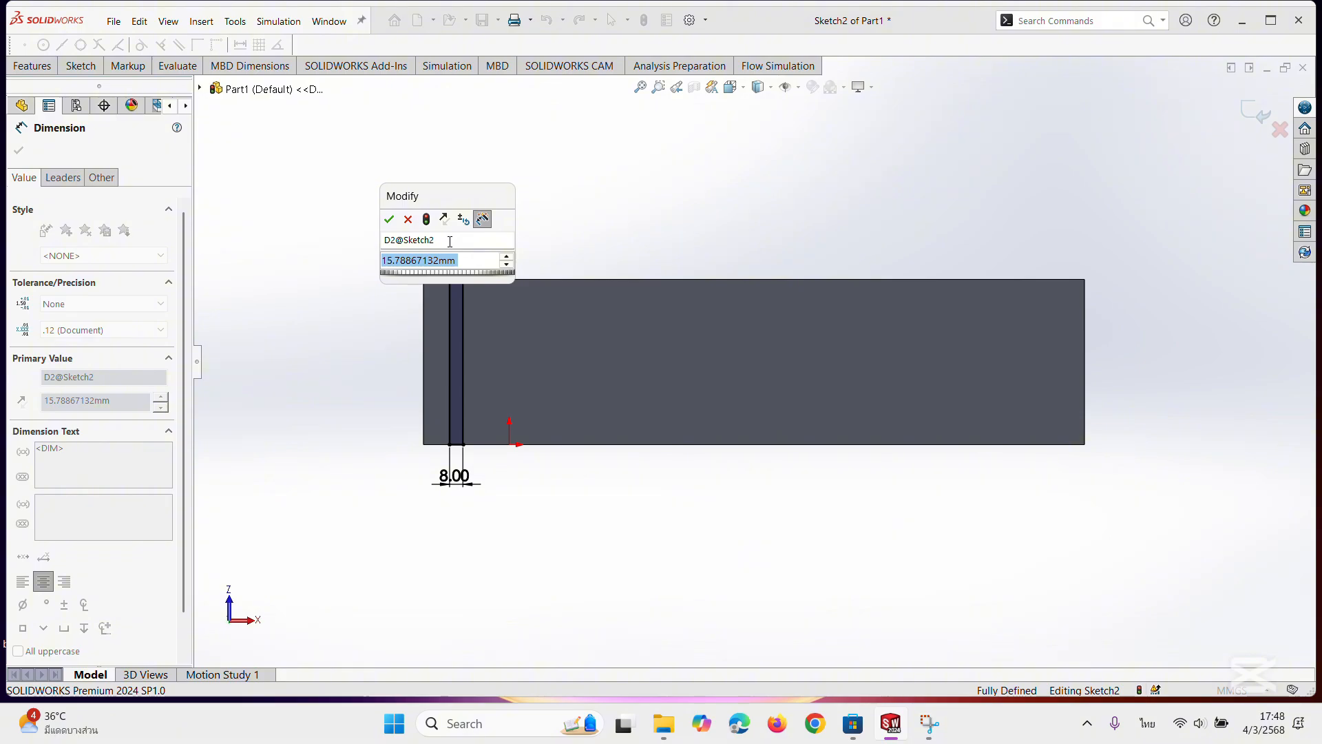
pyautogui.write('8')
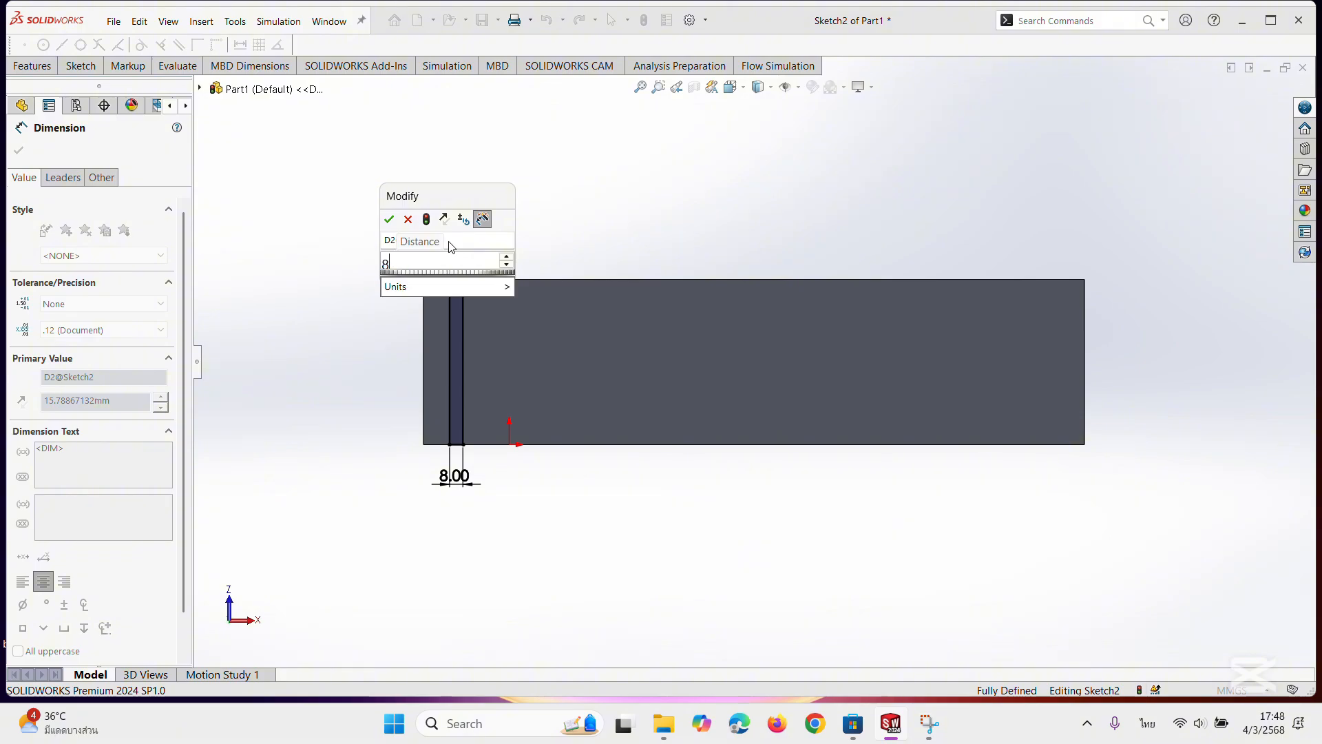
pyautogui.press('Return')
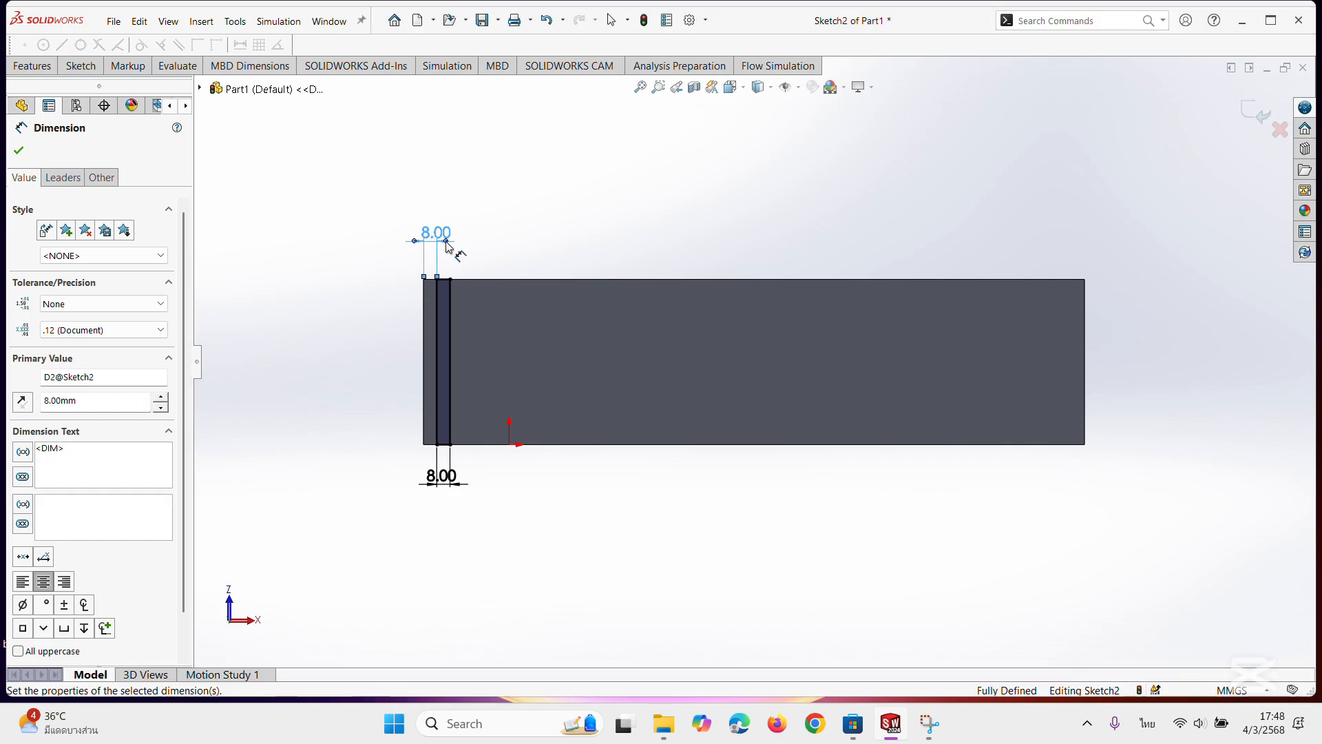
pyautogui.click(19, 150)
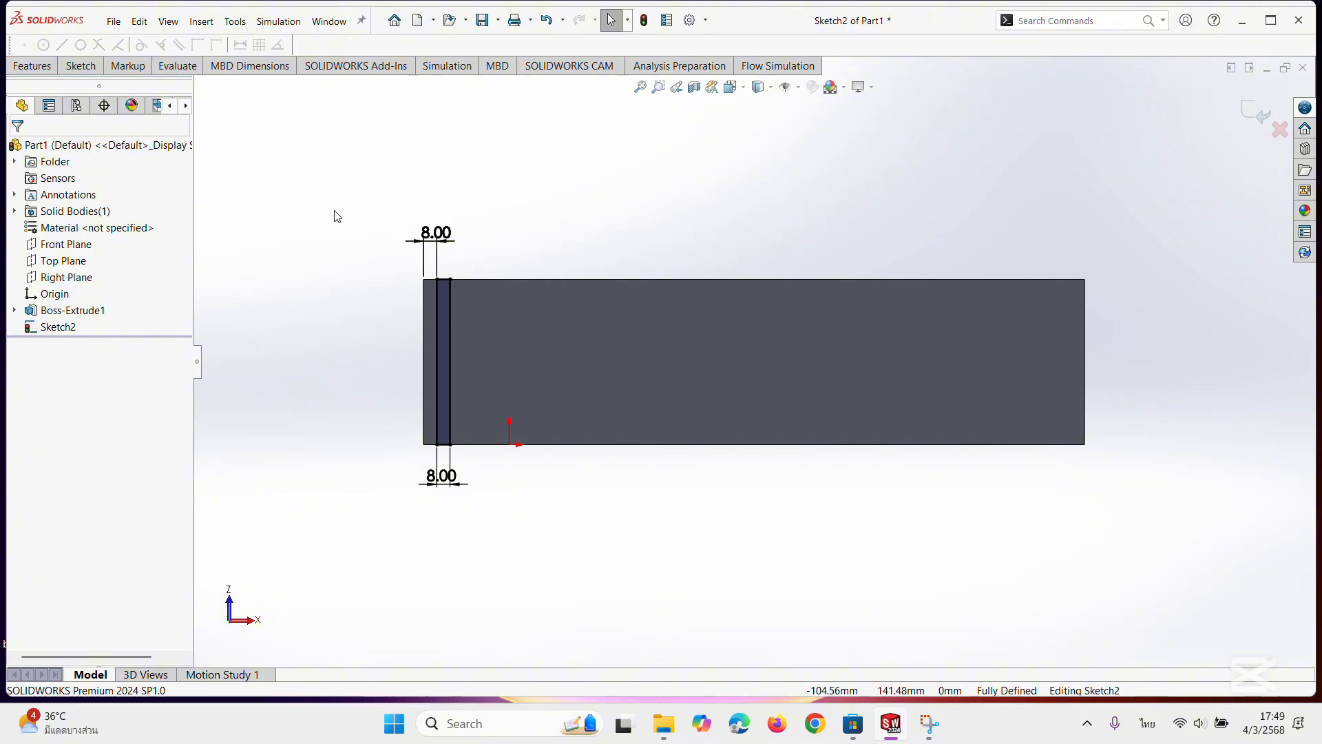
# Create a linear sketch pattern of the narrow rectangle along the X-axis with 16 instances spaced 25 mm apart.
pyautogui.click(80, 66)
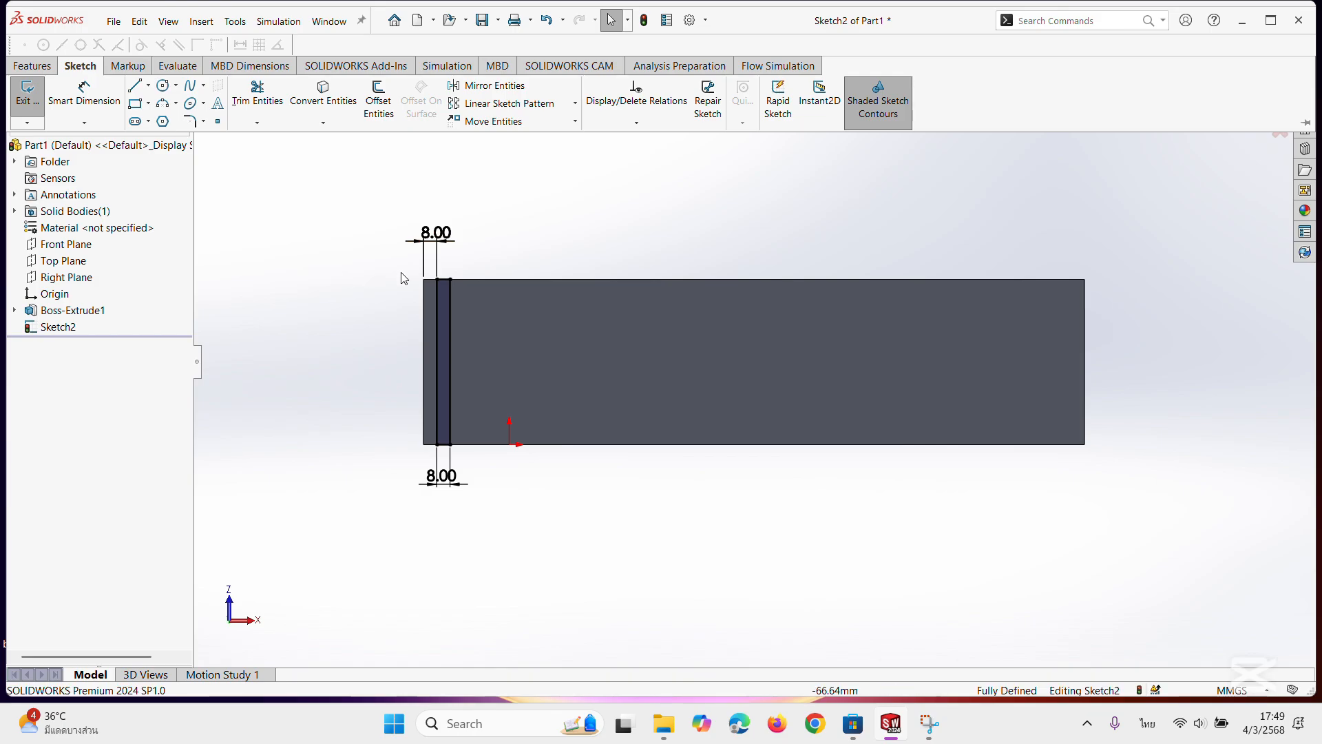
pyautogui.click(536, 111)
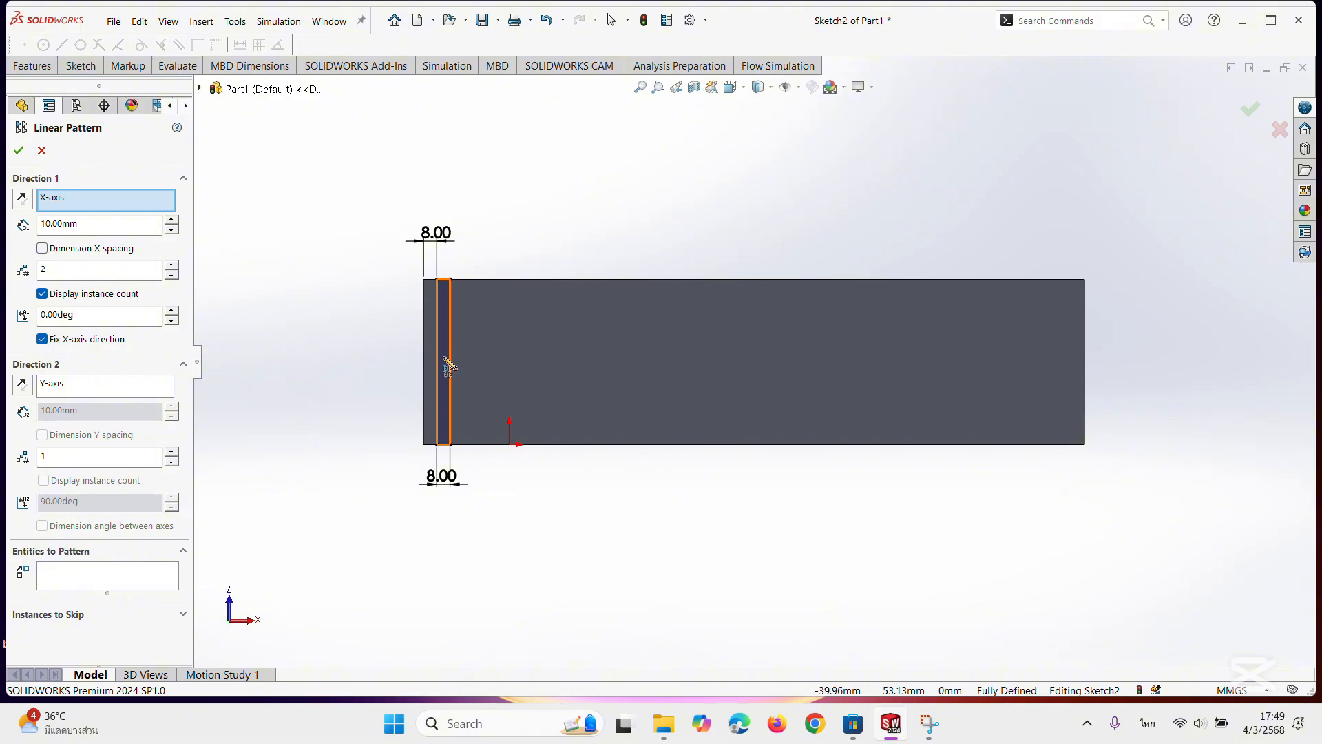
pyautogui.click(445, 360)
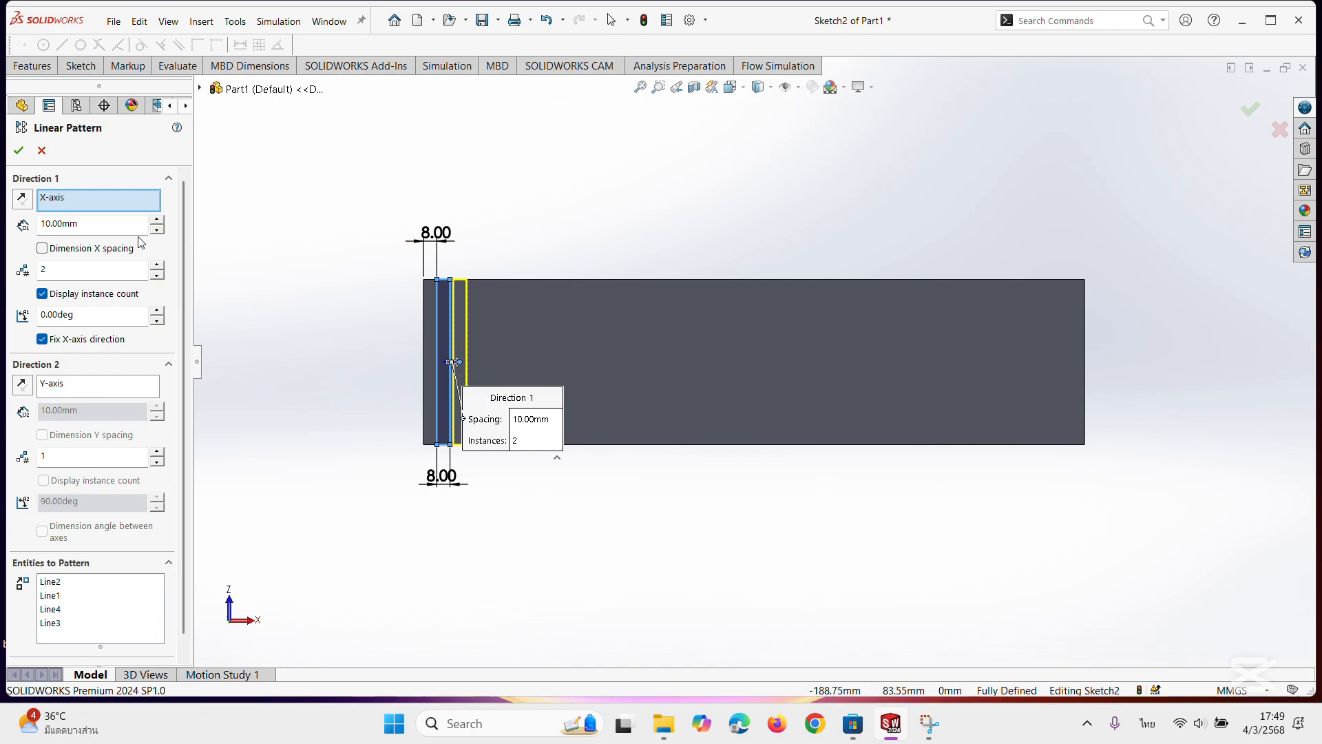
pyautogui.doubleClick(83, 227)
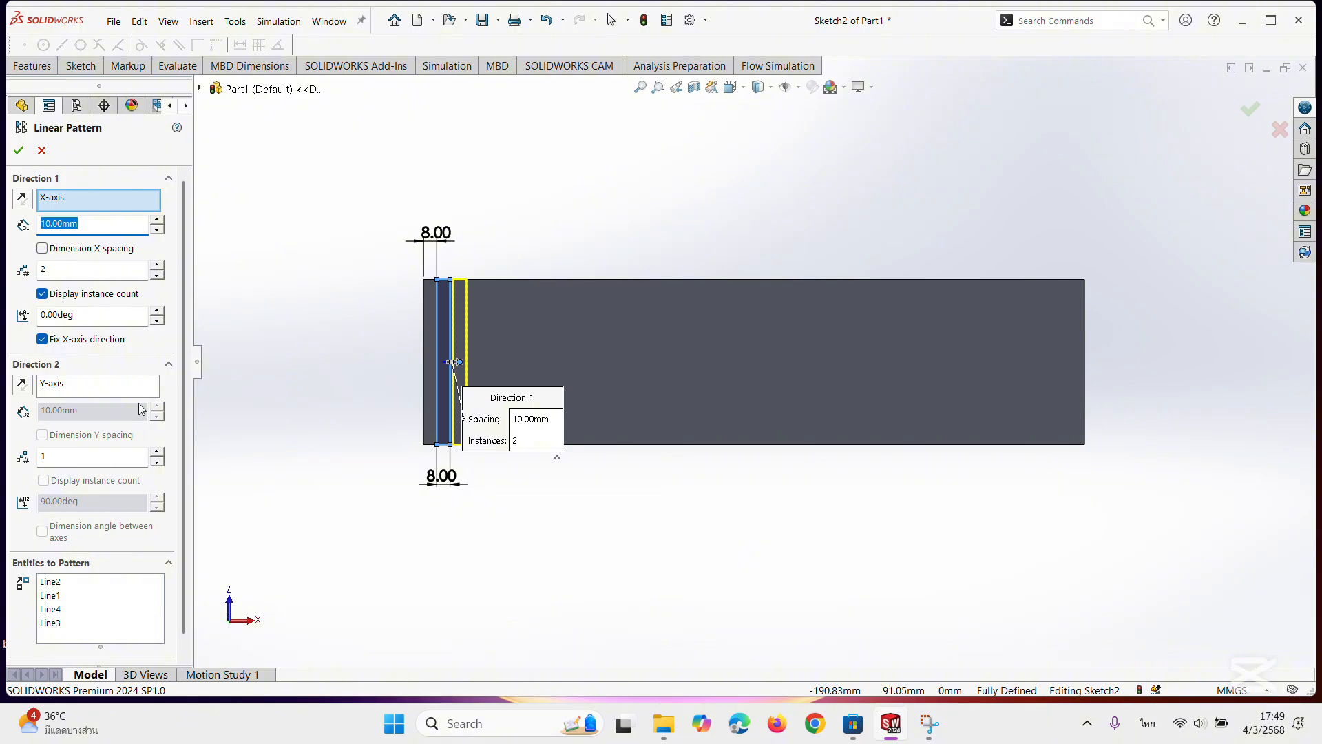
pyautogui.write('25')
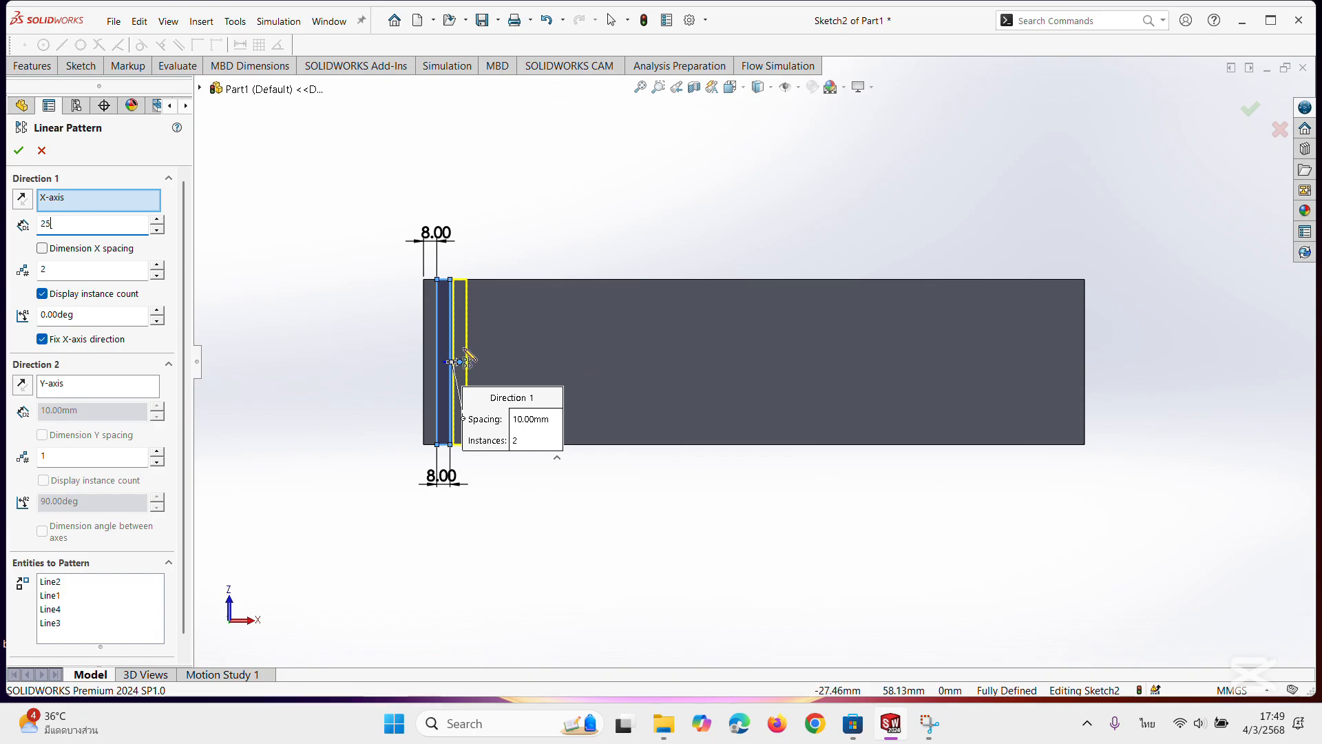
pyautogui.click(83, 273)
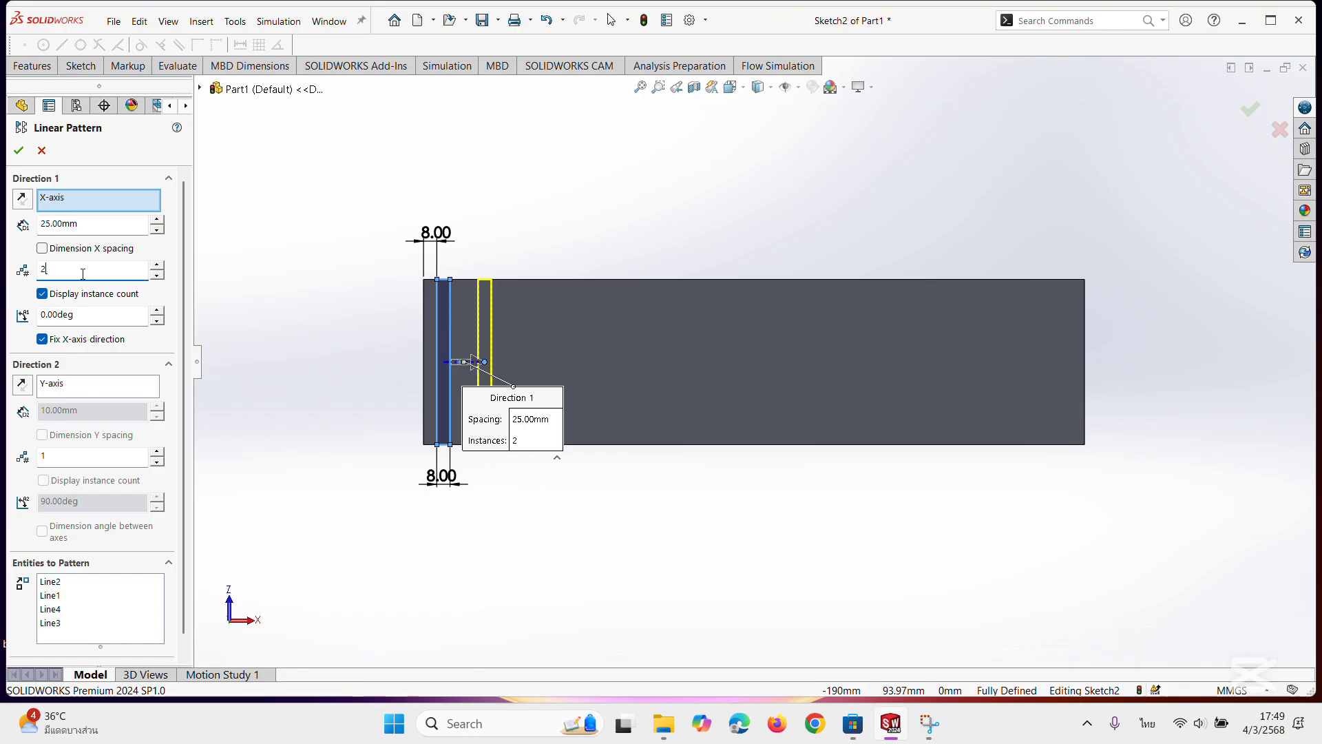
pyautogui.click(155, 266)
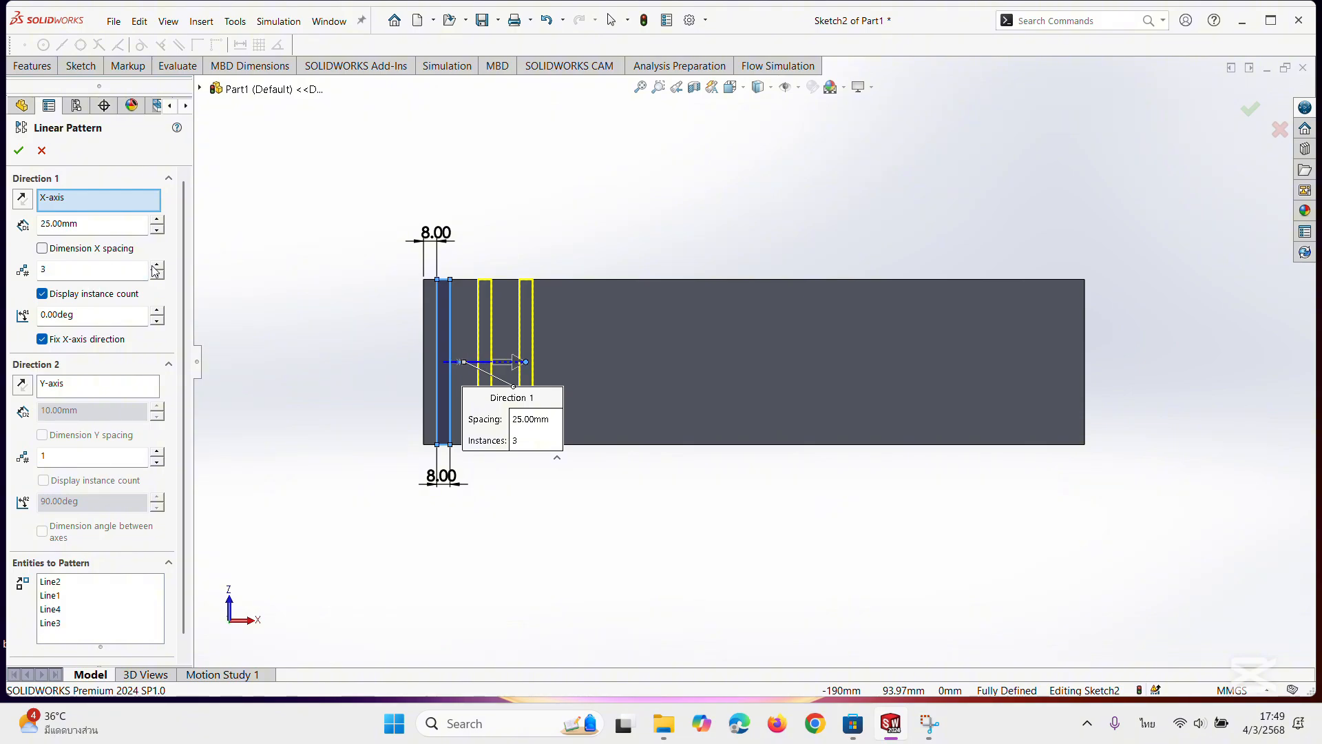
pyautogui.click(155, 267)
pyautogui.click(154, 266)
pyautogui.click(154, 266)
pyautogui.click(155, 267)
pyautogui.click(154, 266)
pyautogui.click(154, 267)
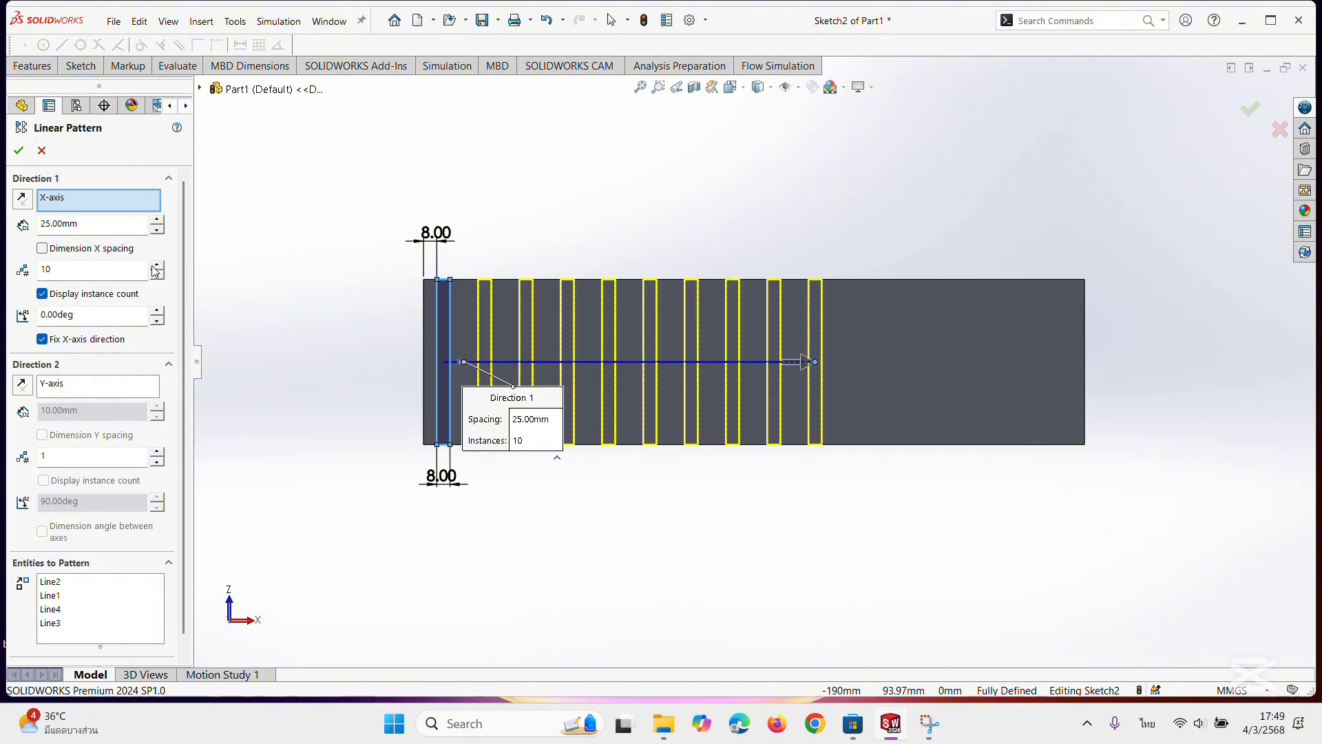
pyautogui.click(154, 266)
pyautogui.click(154, 266)
pyautogui.click(155, 266)
pyautogui.click(154, 266)
pyautogui.click(154, 266)
pyautogui.click(154, 267)
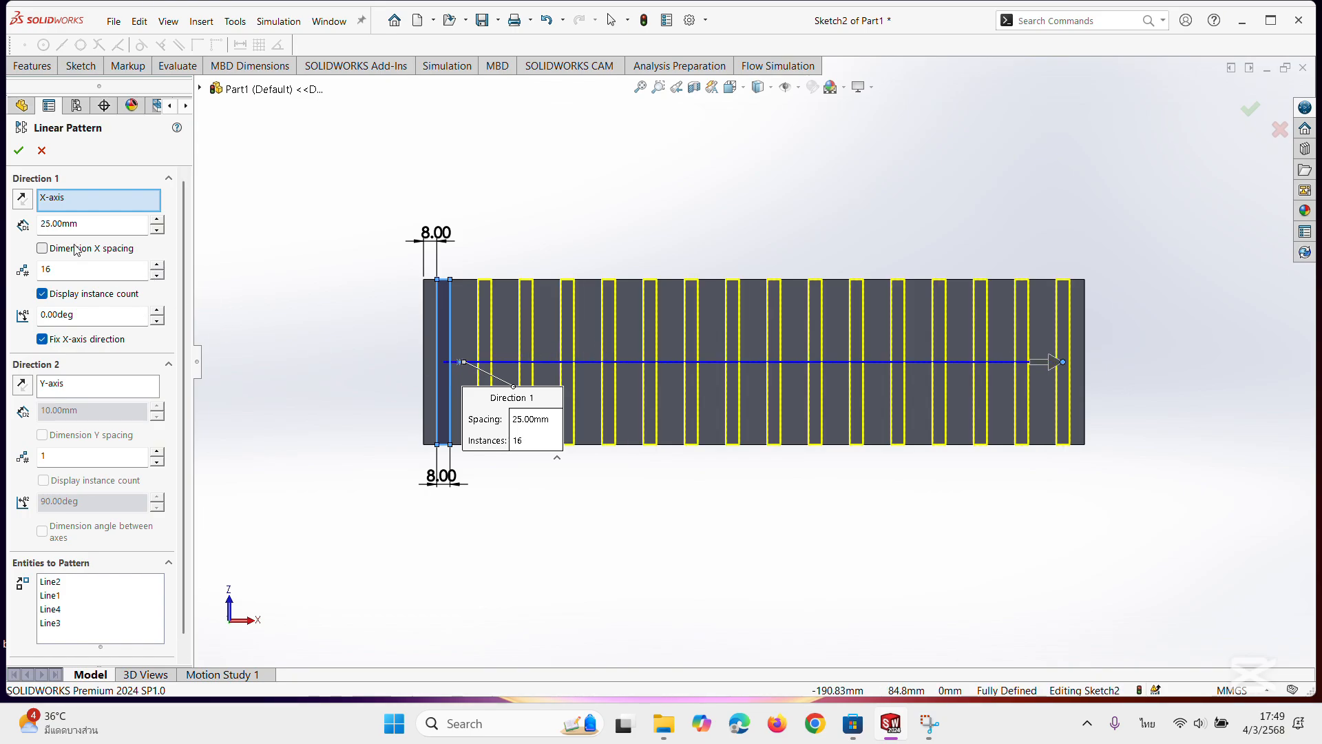
pyautogui.click(19, 153)
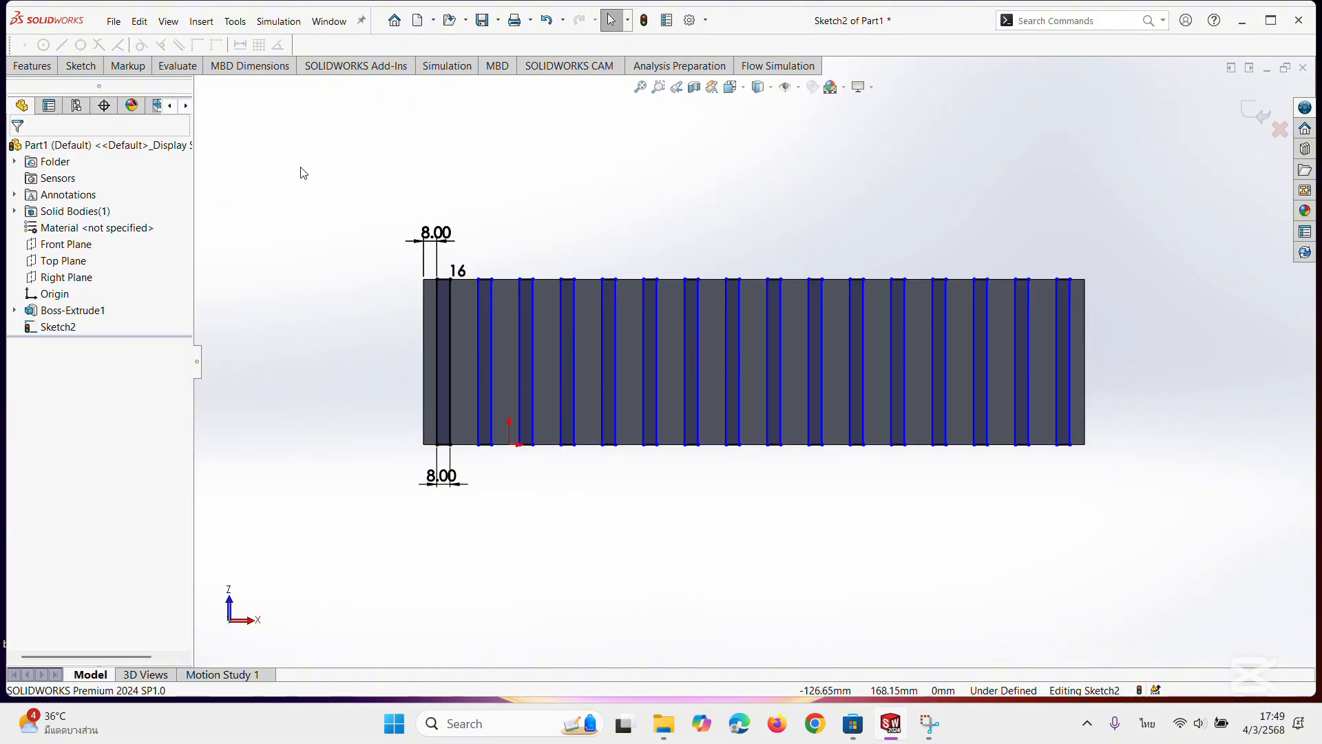
# Extrude the patterned strips as a boss from the block's bottom face with a blind depth of 300 mm.
pyautogui.click(35, 67)
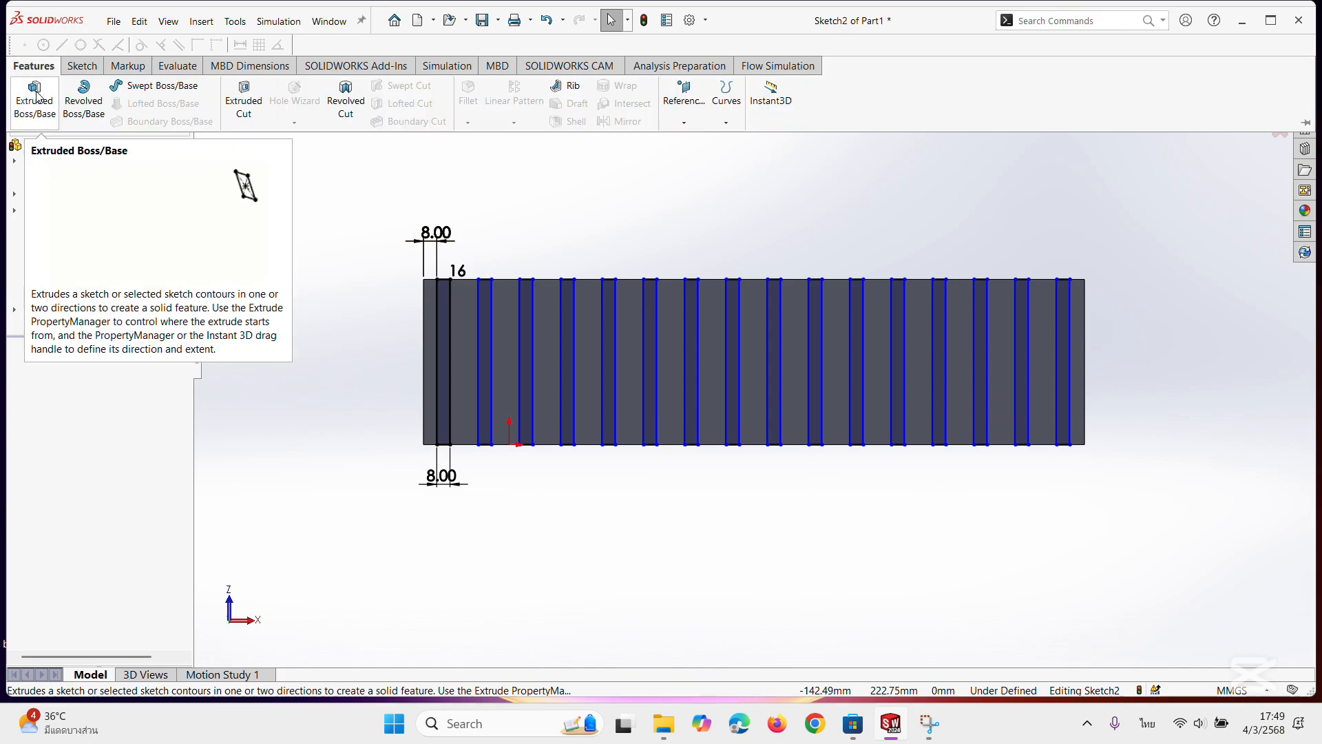
pyautogui.click(35, 96)
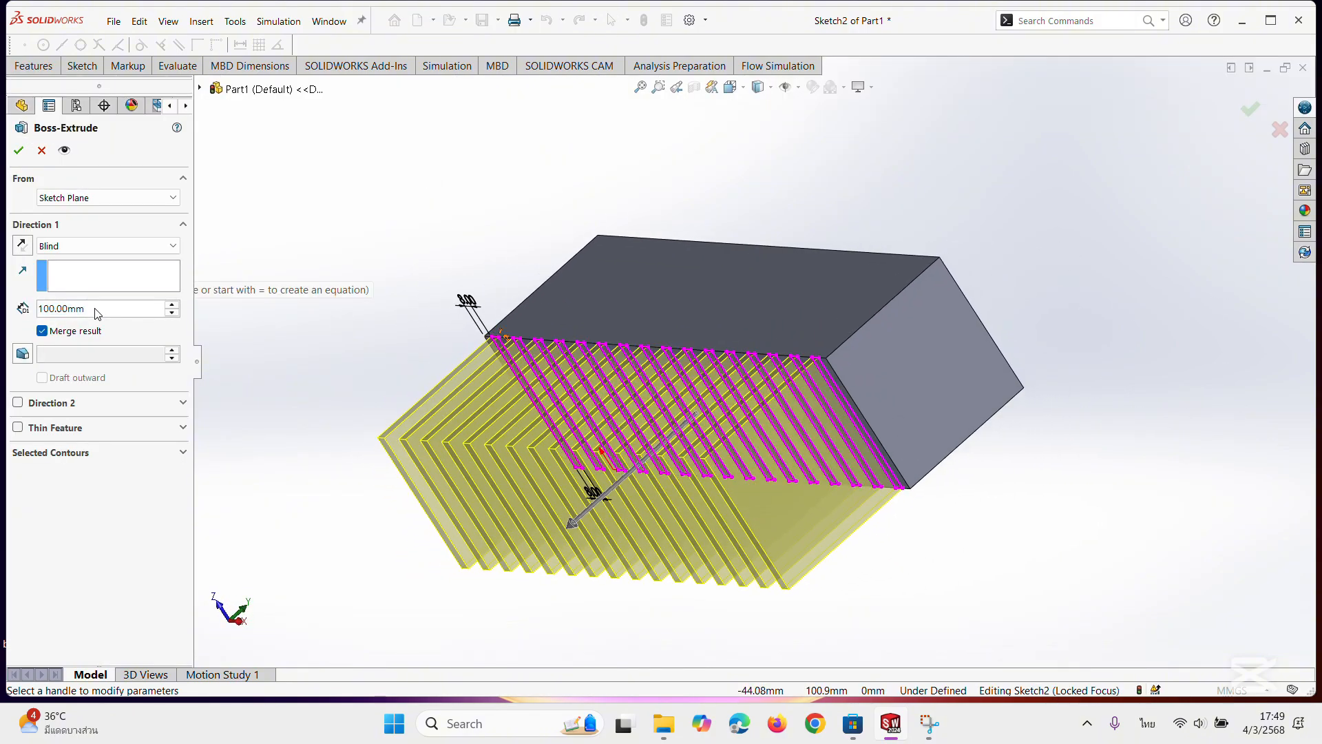
pyautogui.moveTo(95, 309); pyautogui.dragTo(67, 308)
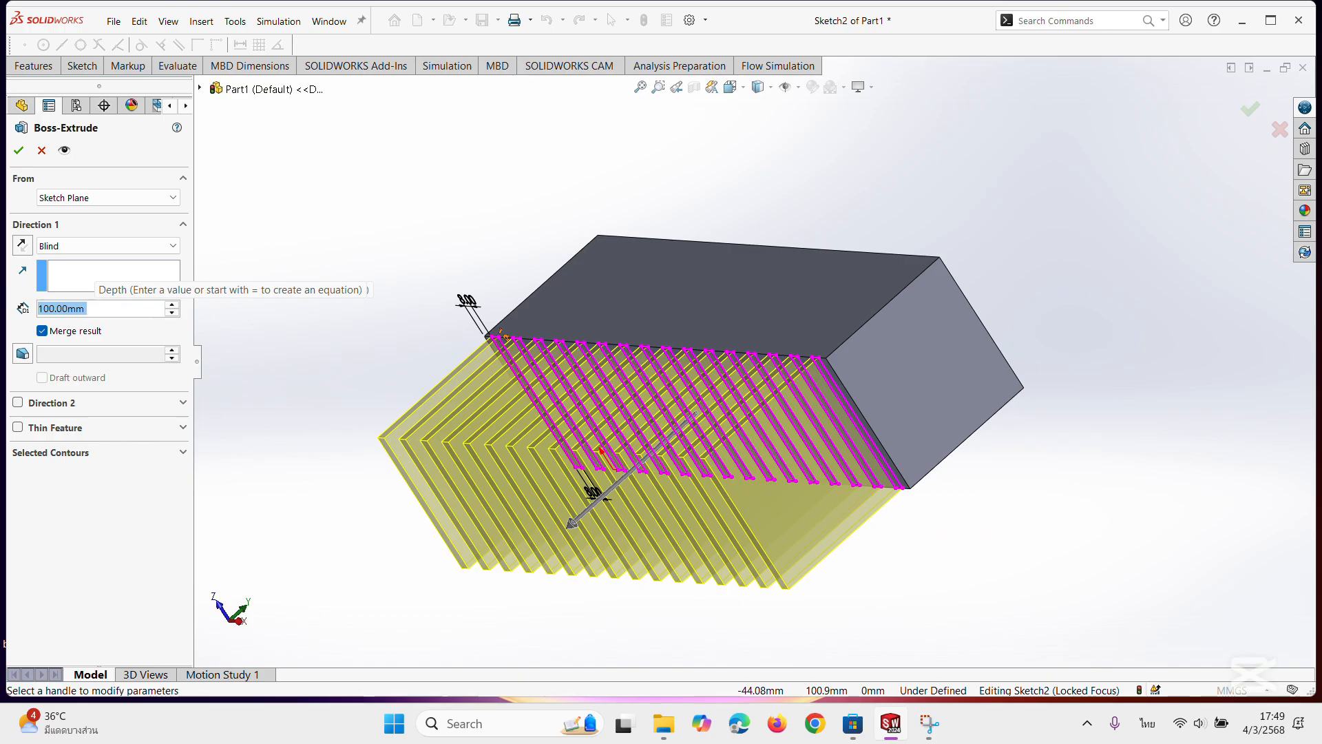
pyautogui.write('300')
pyautogui.press('Return')
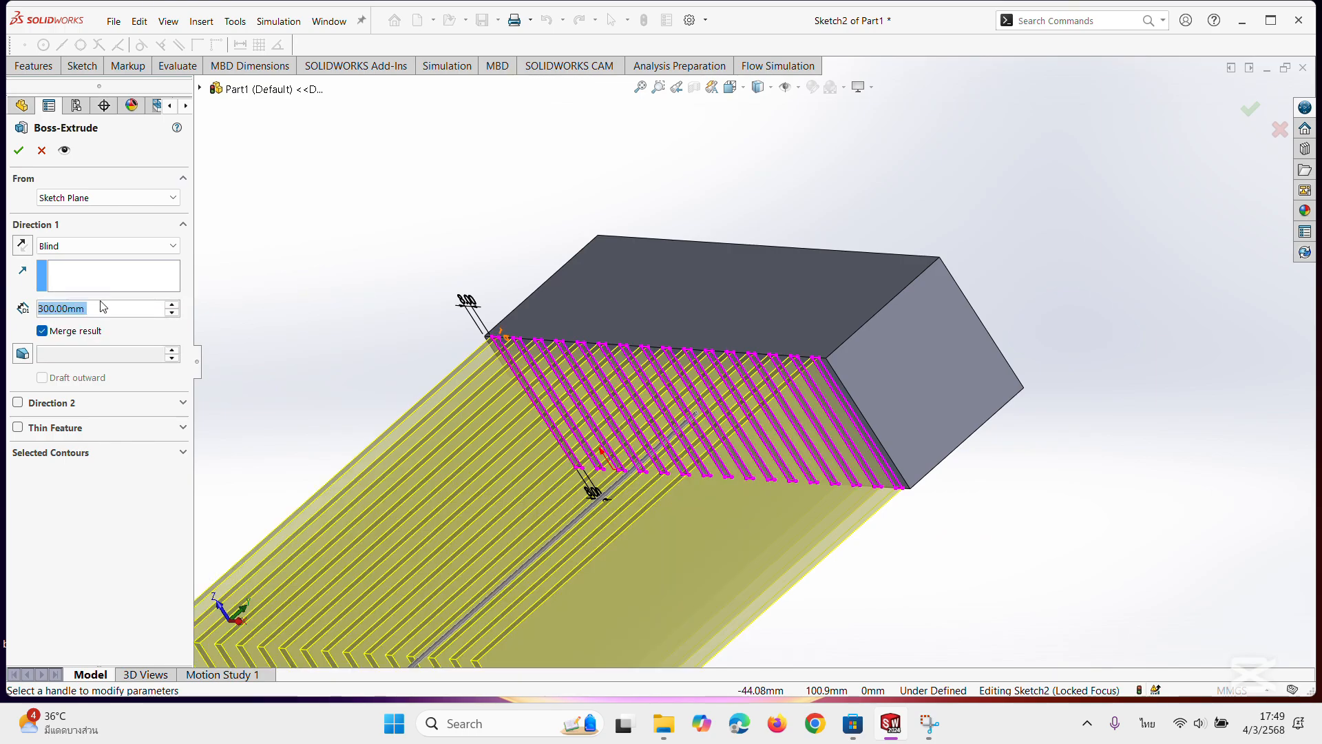
pyautogui.scroll(3, 334, 342)
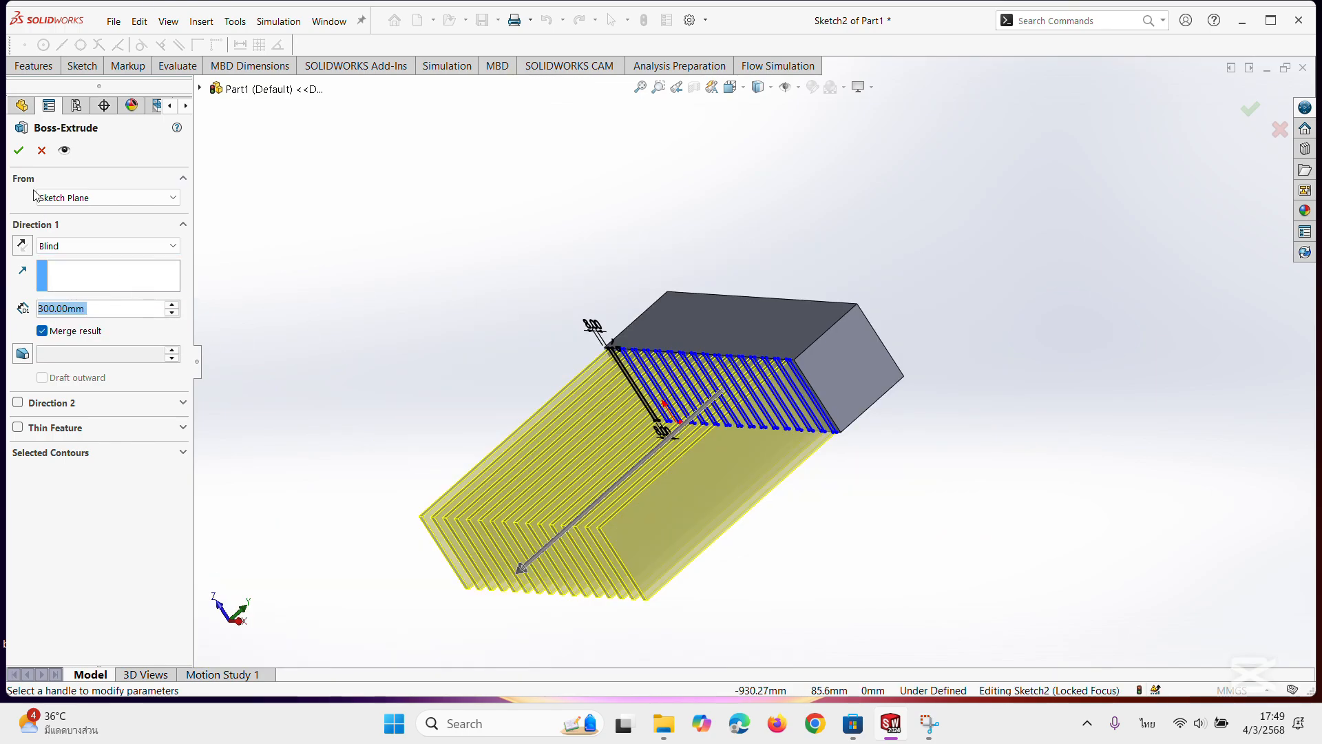
pyautogui.click(18, 150)
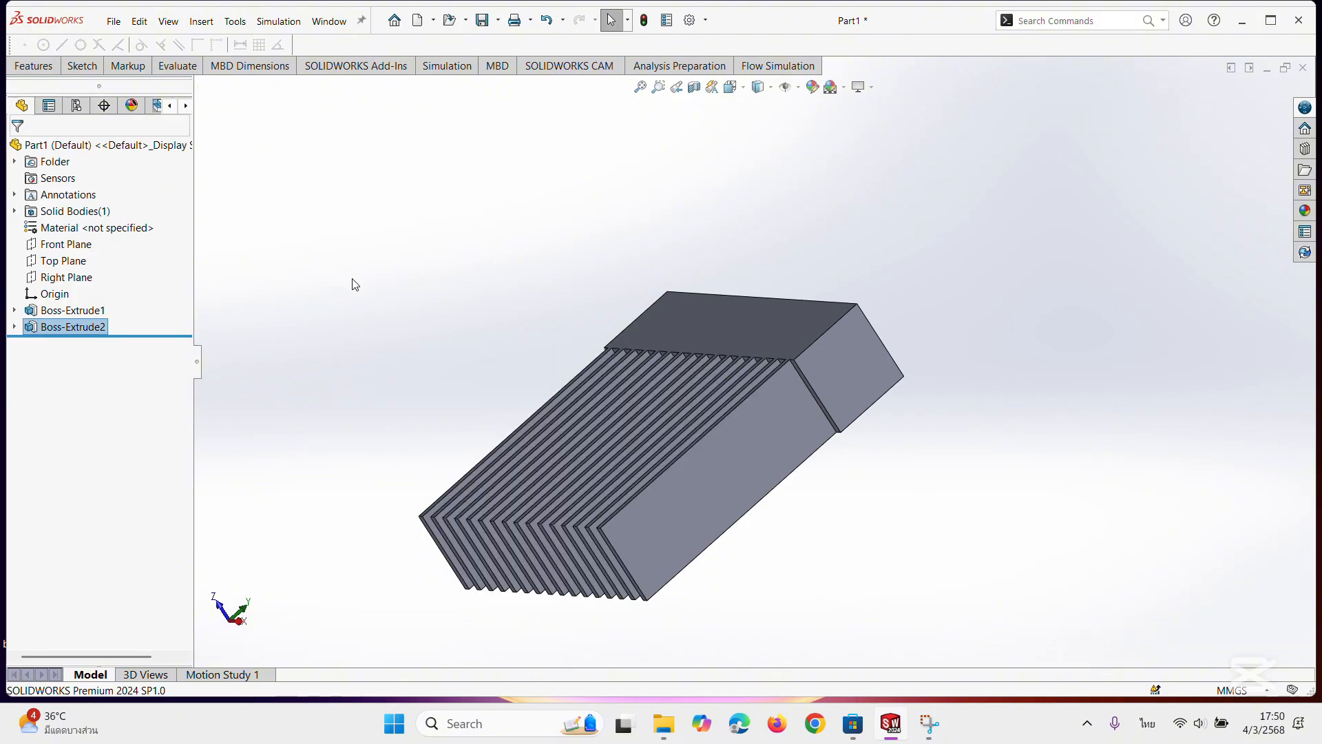
# Sketch a 400 × 100 mm corner rectangle on the free end face of the fins, matching the block's full outline.
pyautogui.moveTo(570, 349); pyautogui.dragTo(873, 538, button='middle')
pyautogui.moveTo(670, 525); pyautogui.dragTo(661, 521, button='middle')
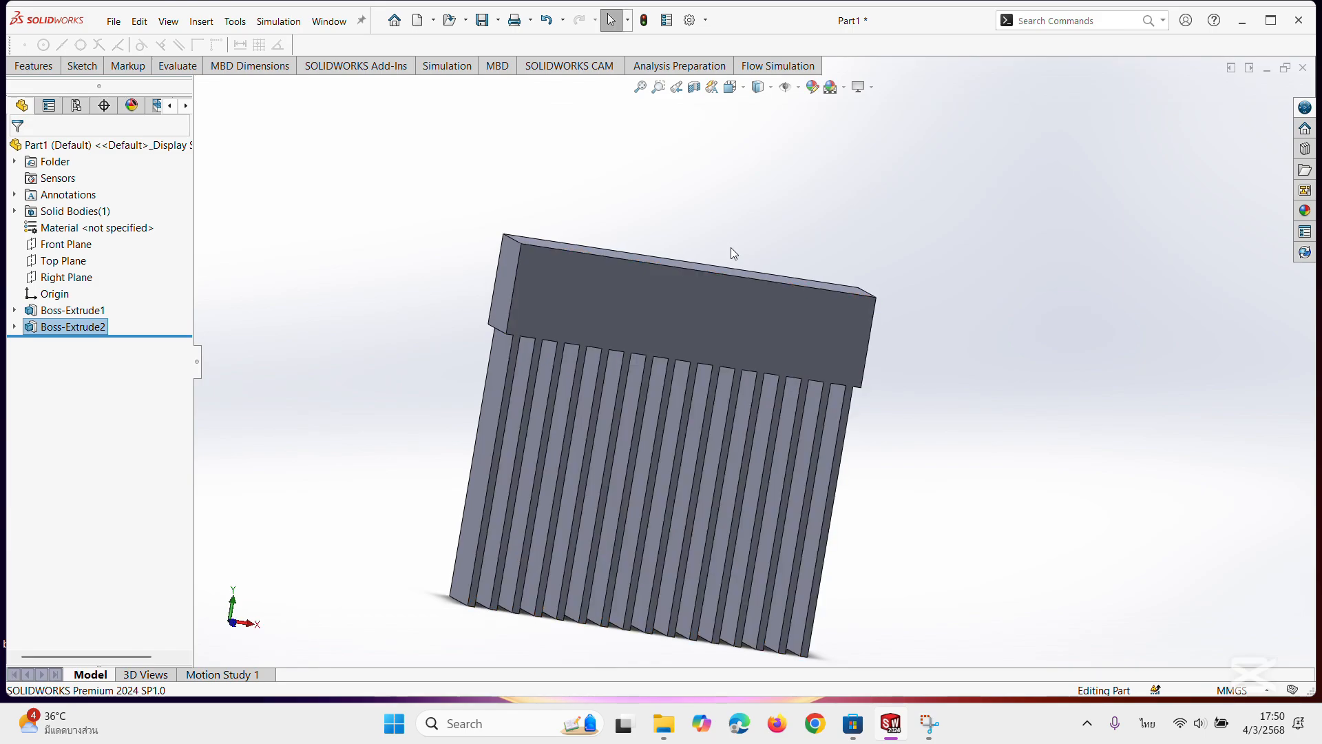
pyautogui.click(731, 88)
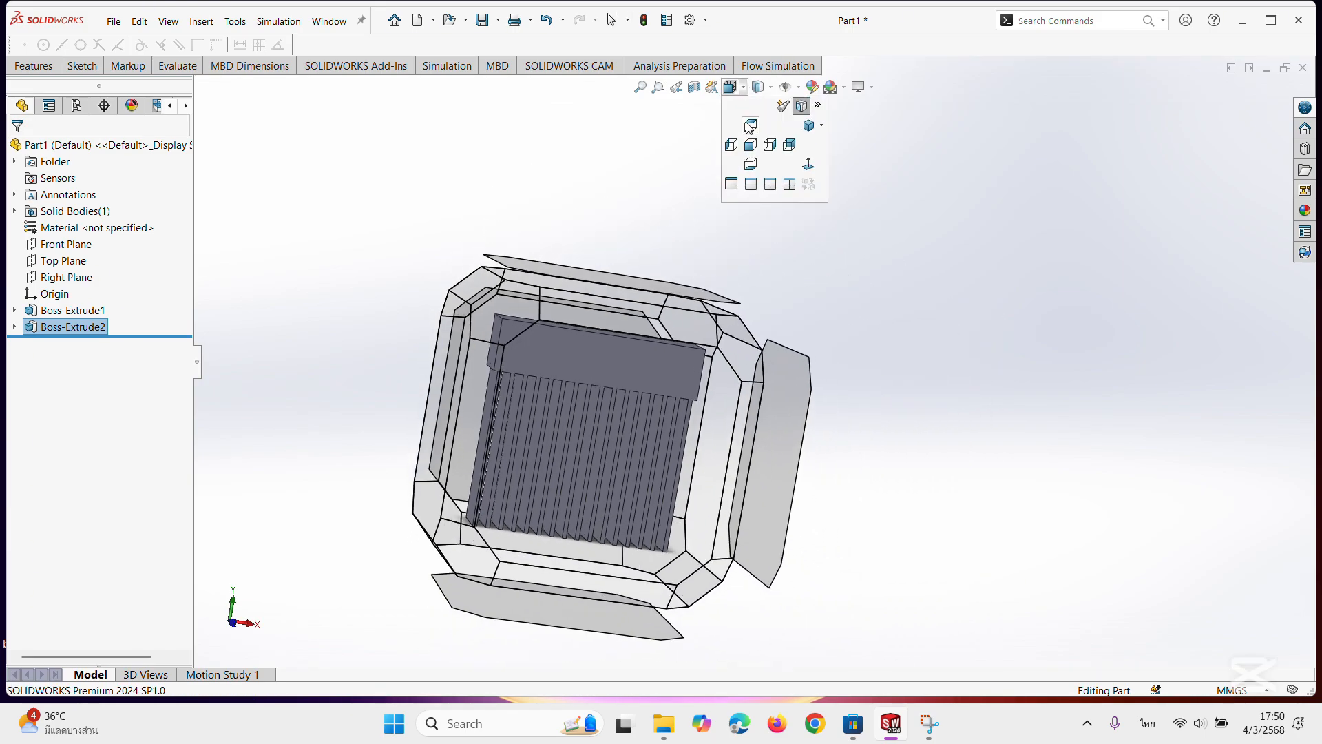
pyautogui.click(751, 141)
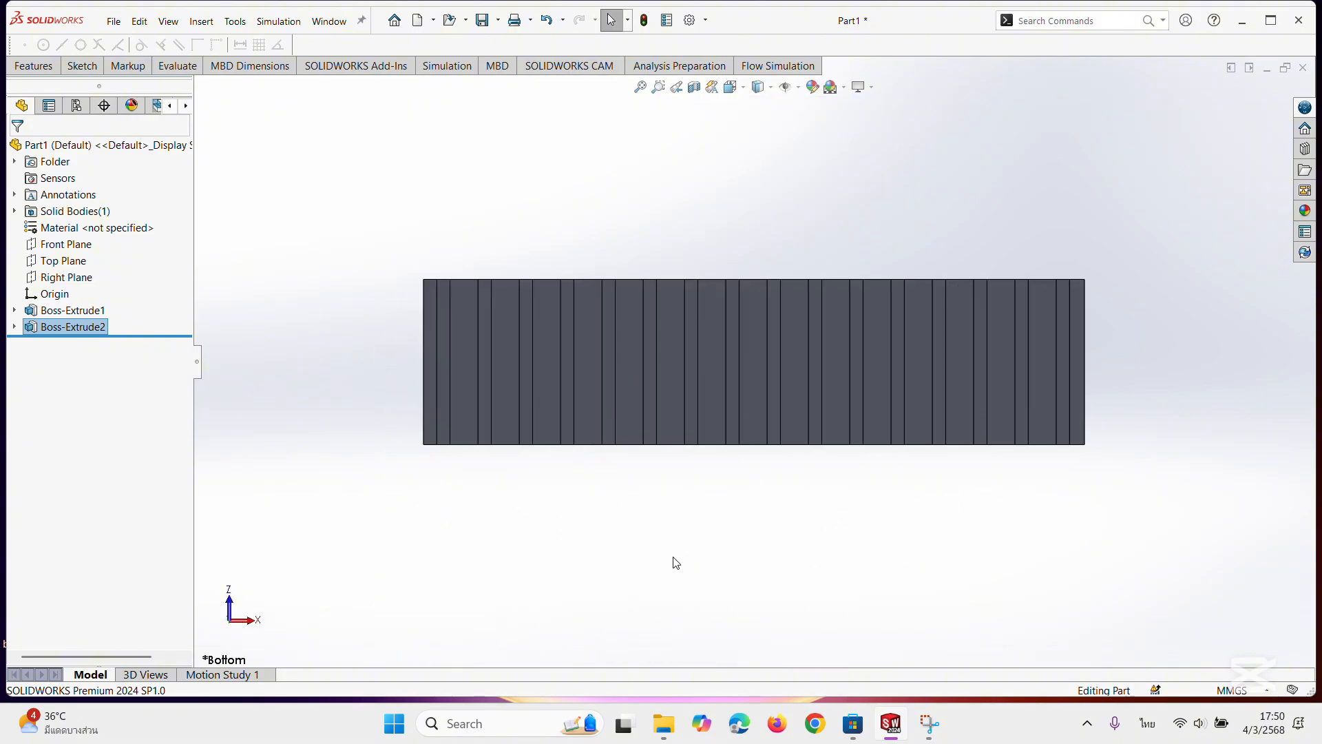
pyautogui.scroll(-3, 441, 340)
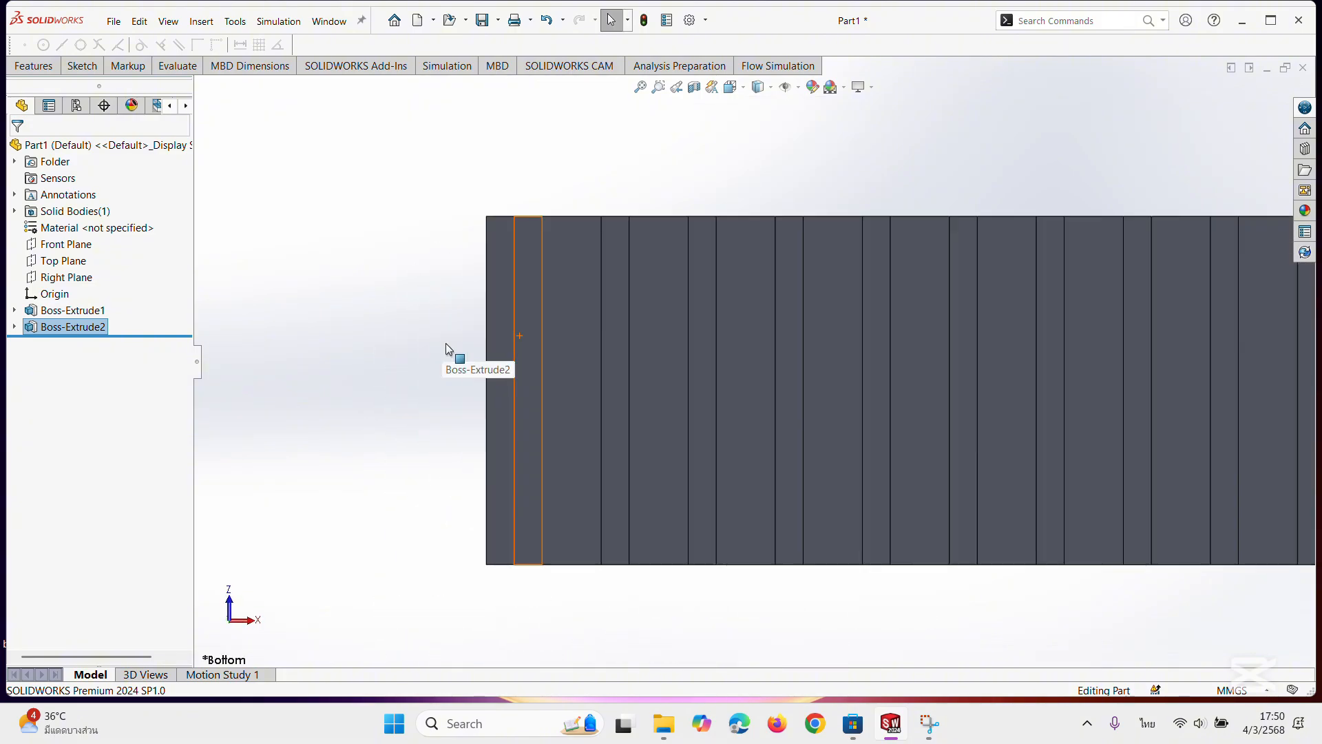
pyautogui.click(527, 385)
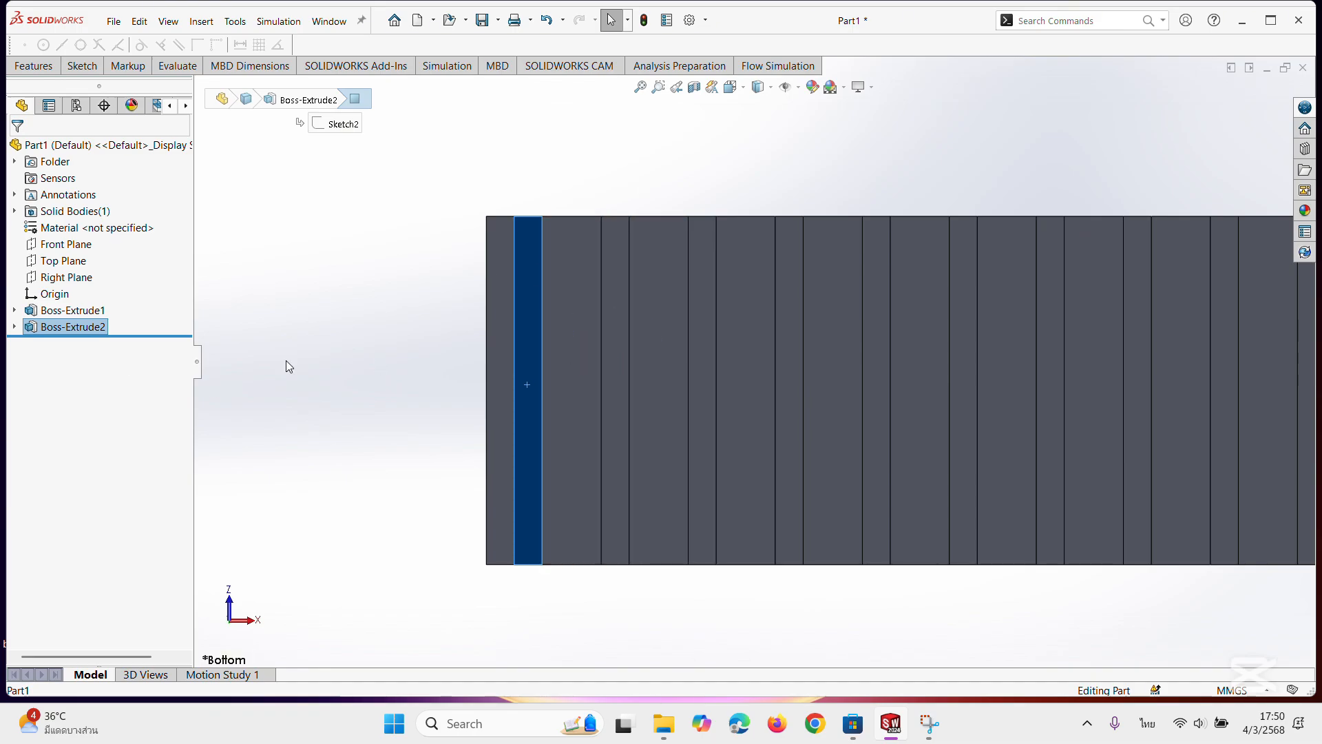
pyautogui.click(81, 69)
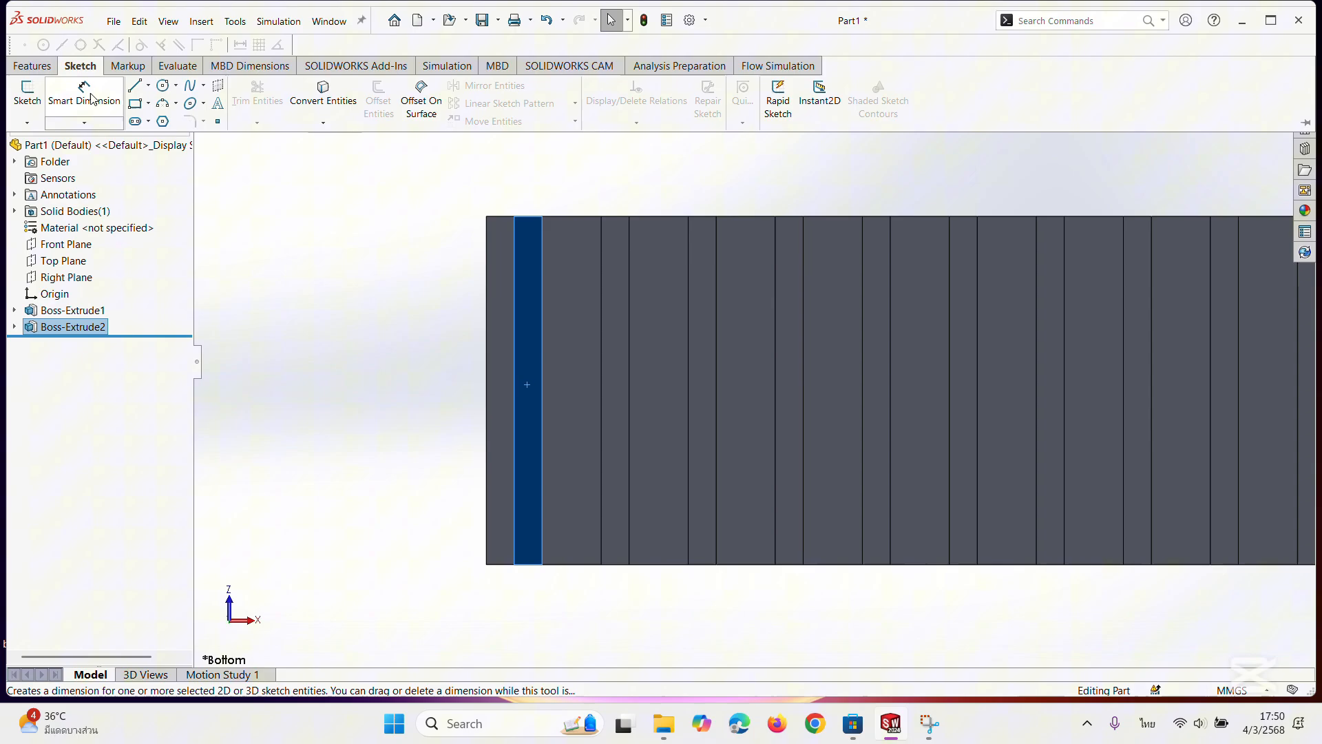
pyautogui.click(137, 105)
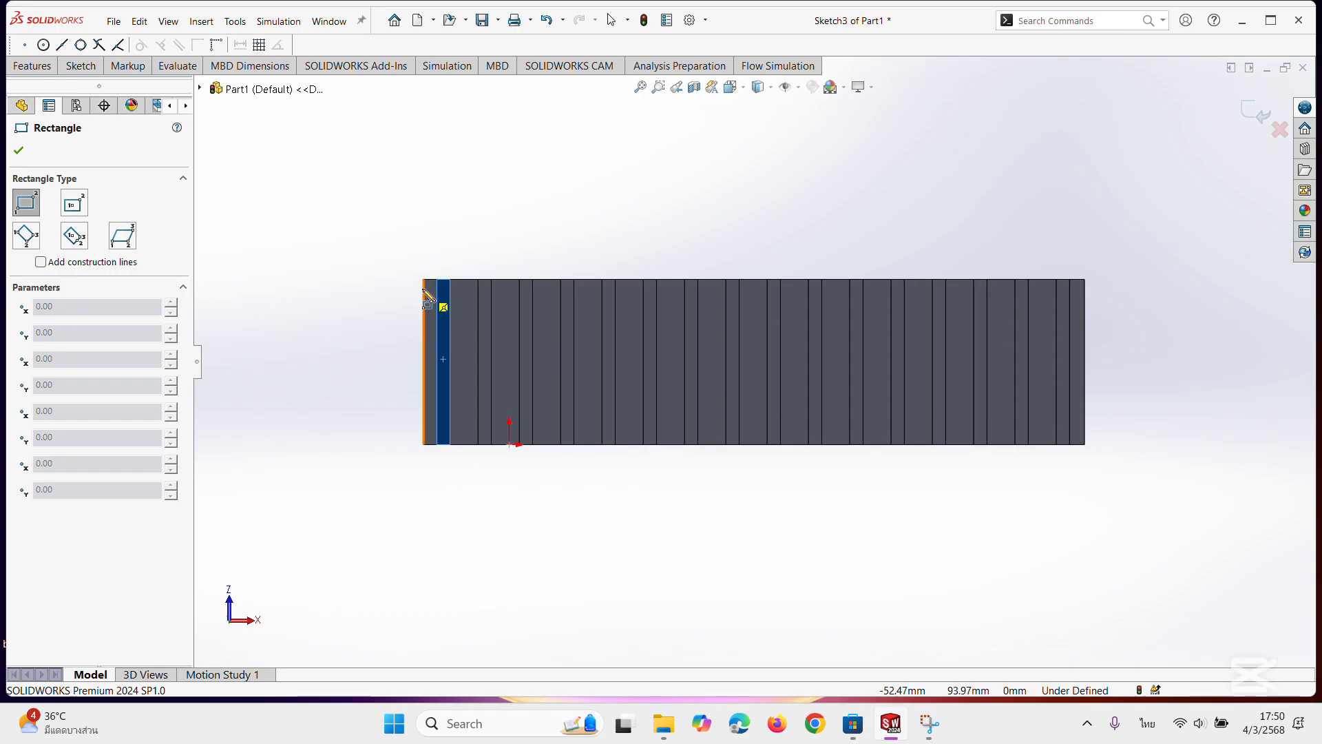
pyautogui.click(425, 280)
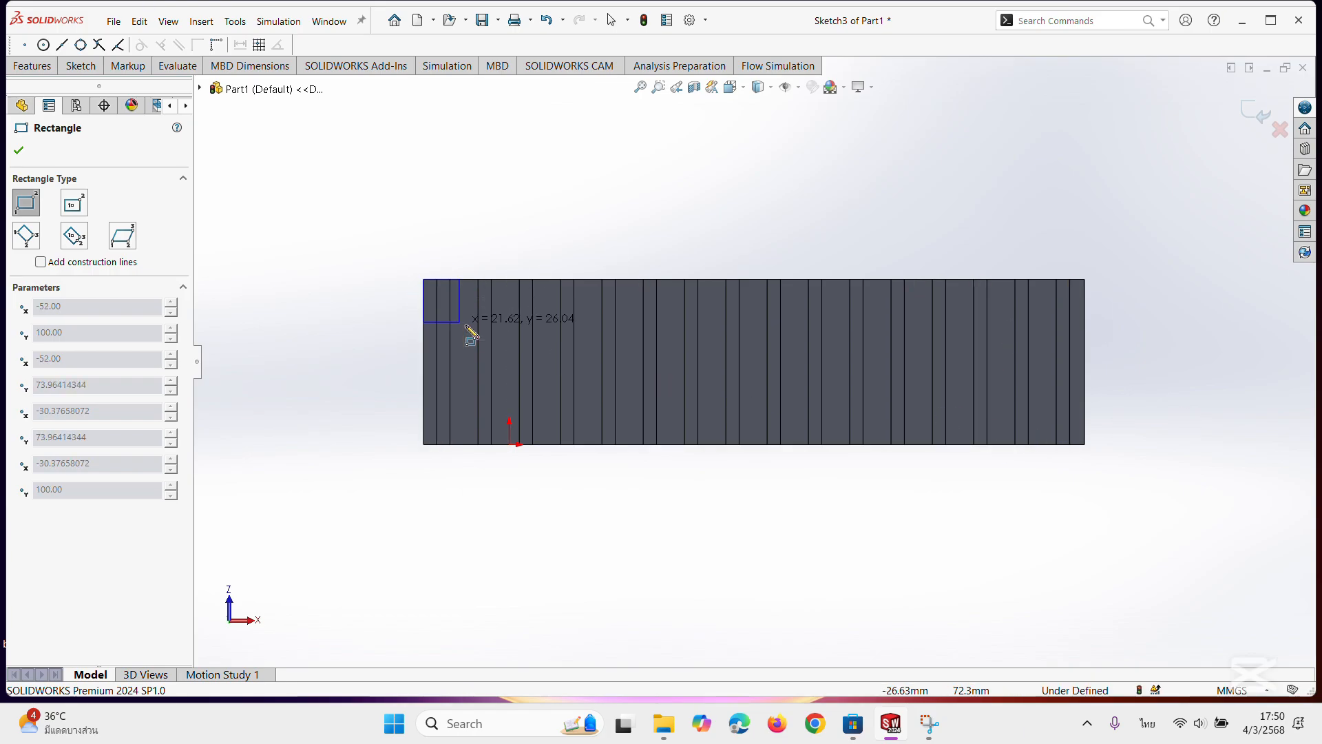
pyautogui.click(1085, 445)
pyautogui.moveTo(1191, 363)
pyautogui.mouseDown(button='middle')
pyautogui.moveTo(1152, 452)
pyautogui.moveTo(1017, 493)
pyautogui.moveTo(897, 478)
pyautogui.moveTo(695, 369)
pyautogui.mouseUp(button='middle')
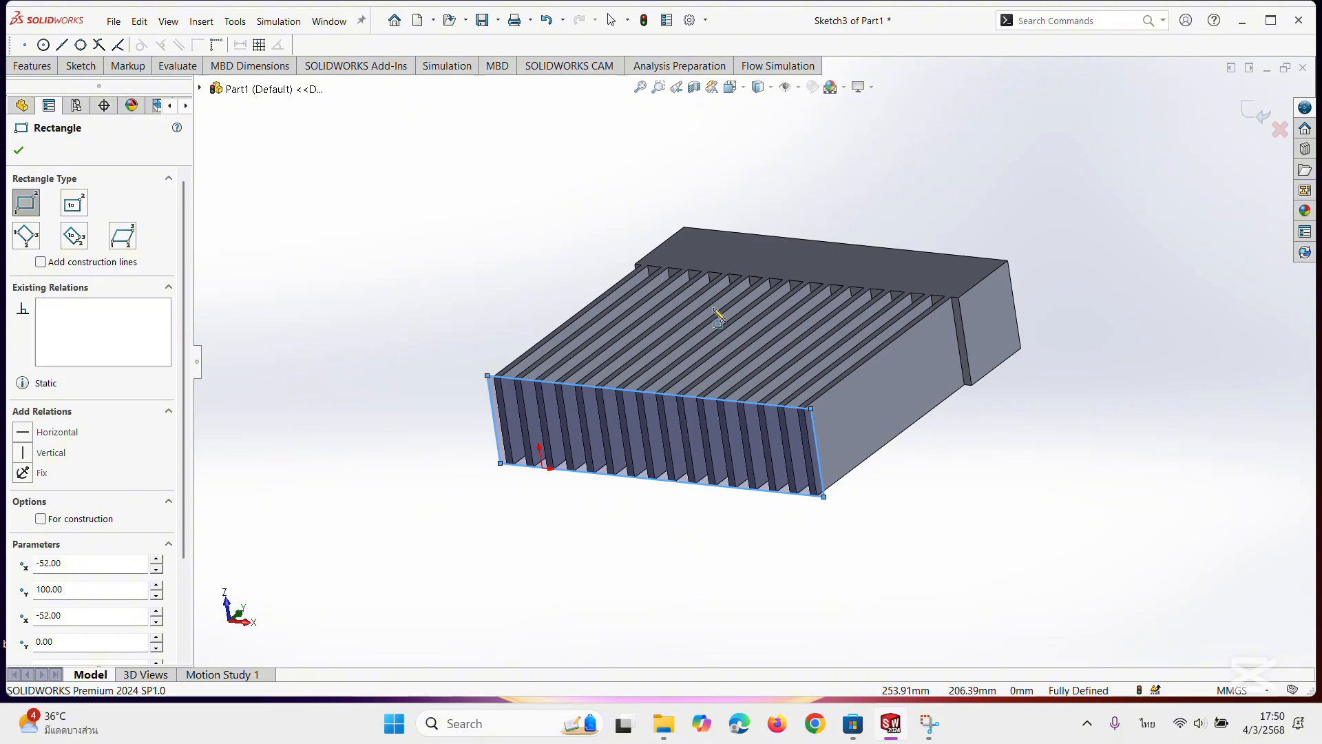
pyautogui.click(18, 149)
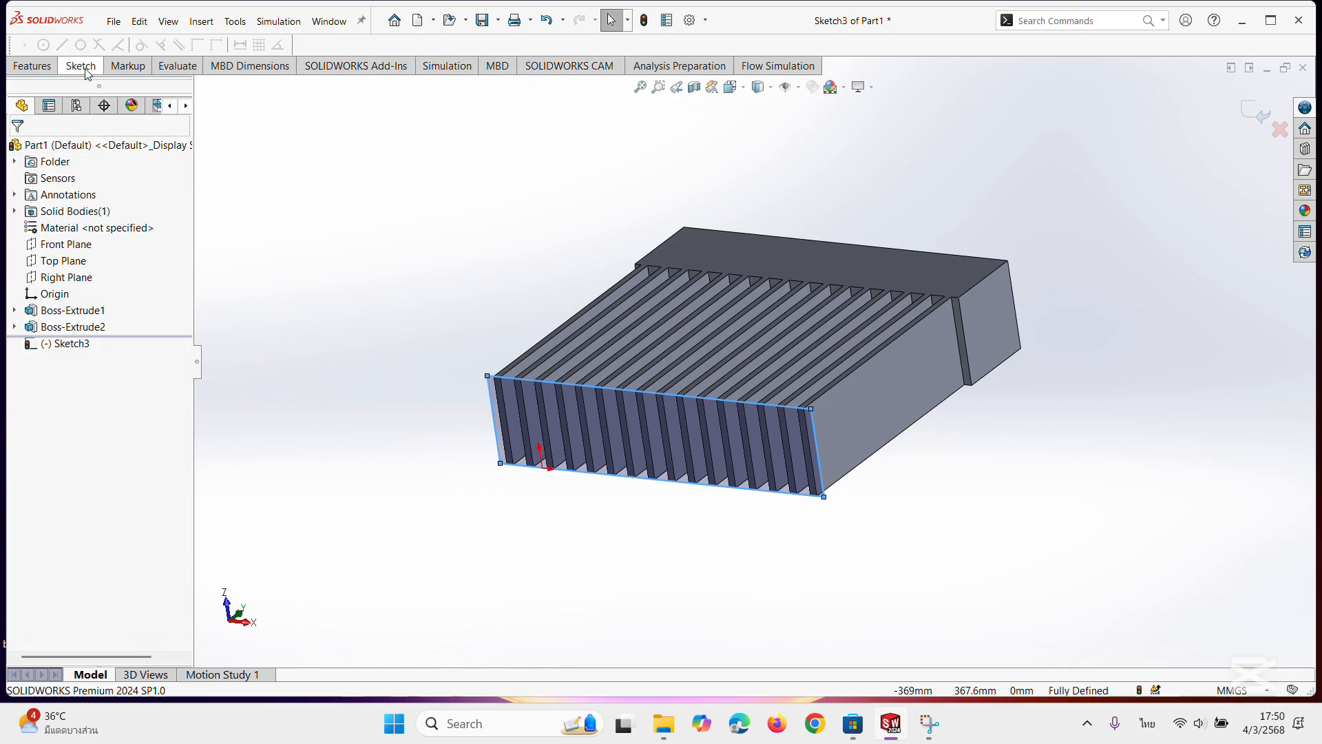
# Extrude the 400 × 100 mm rectangle as a boss from the fins' free end with a blind depth of 100 mm.
pyautogui.click(32, 65)
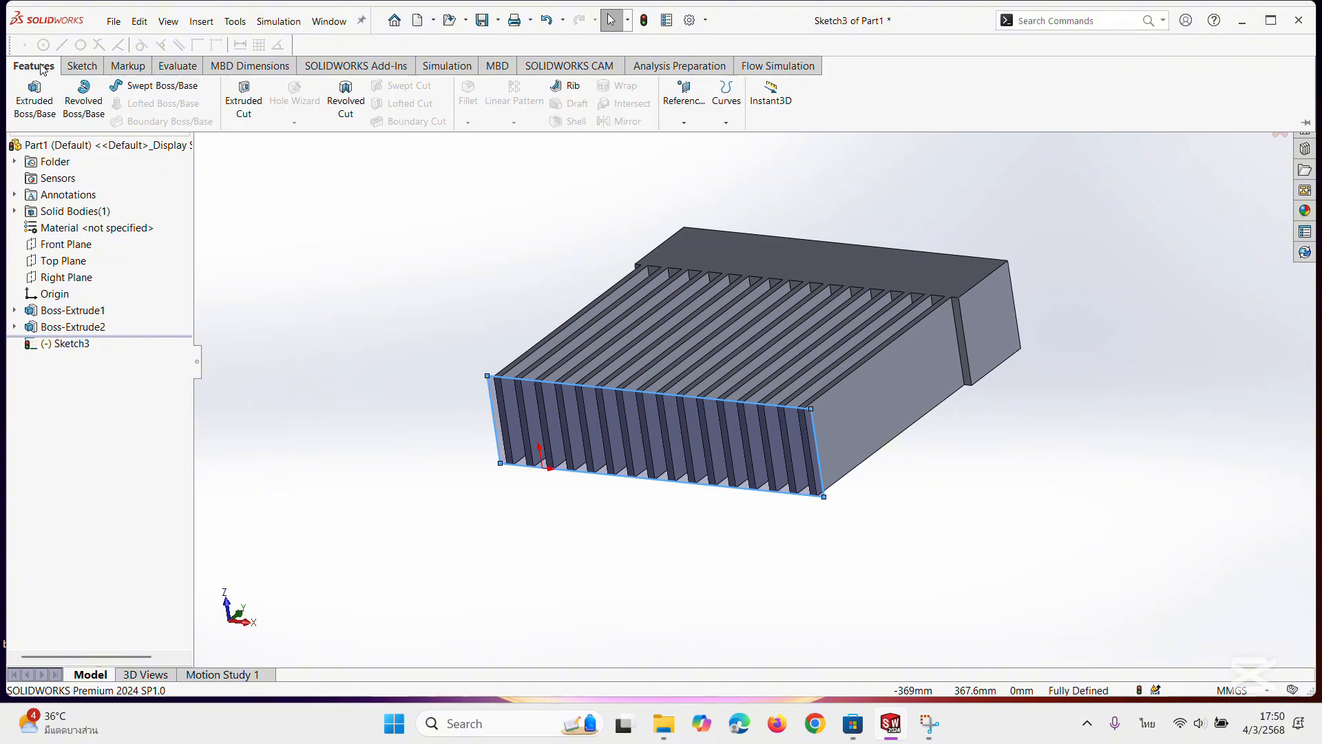
pyautogui.click(34, 104)
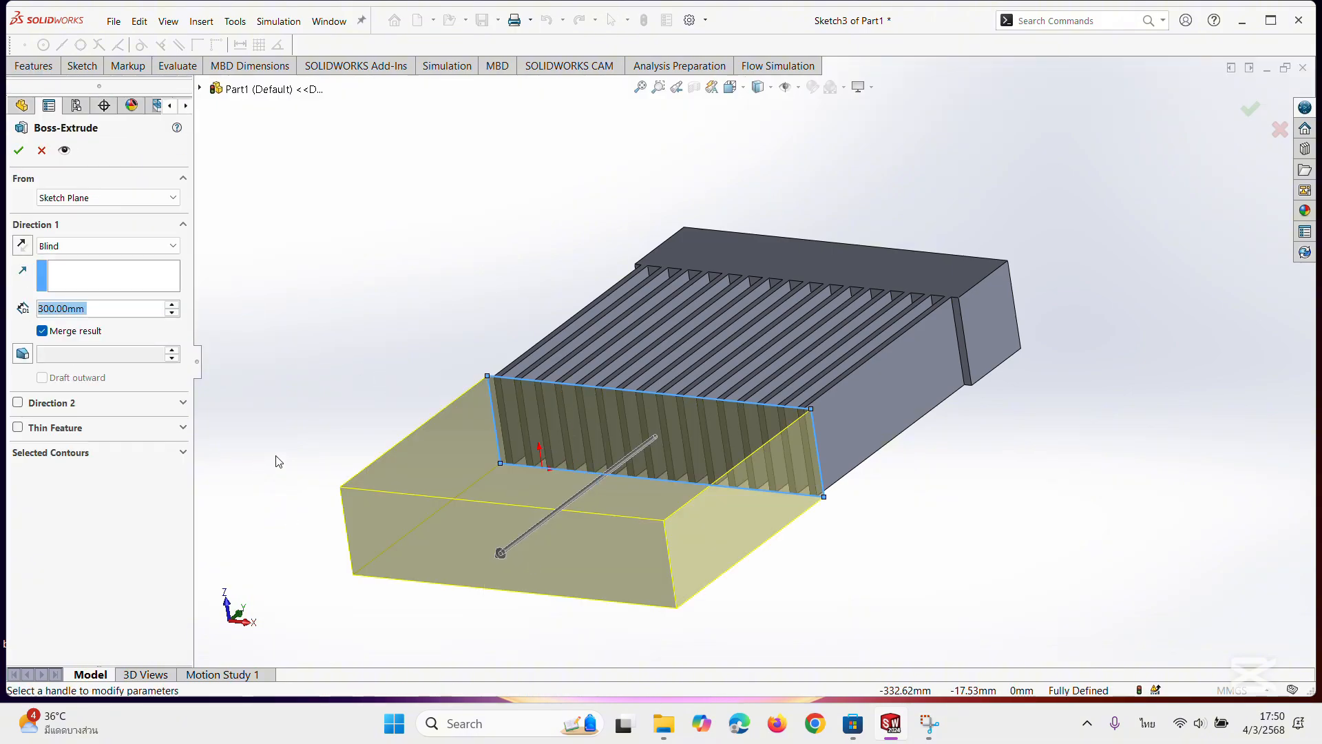
pyautogui.write('100')
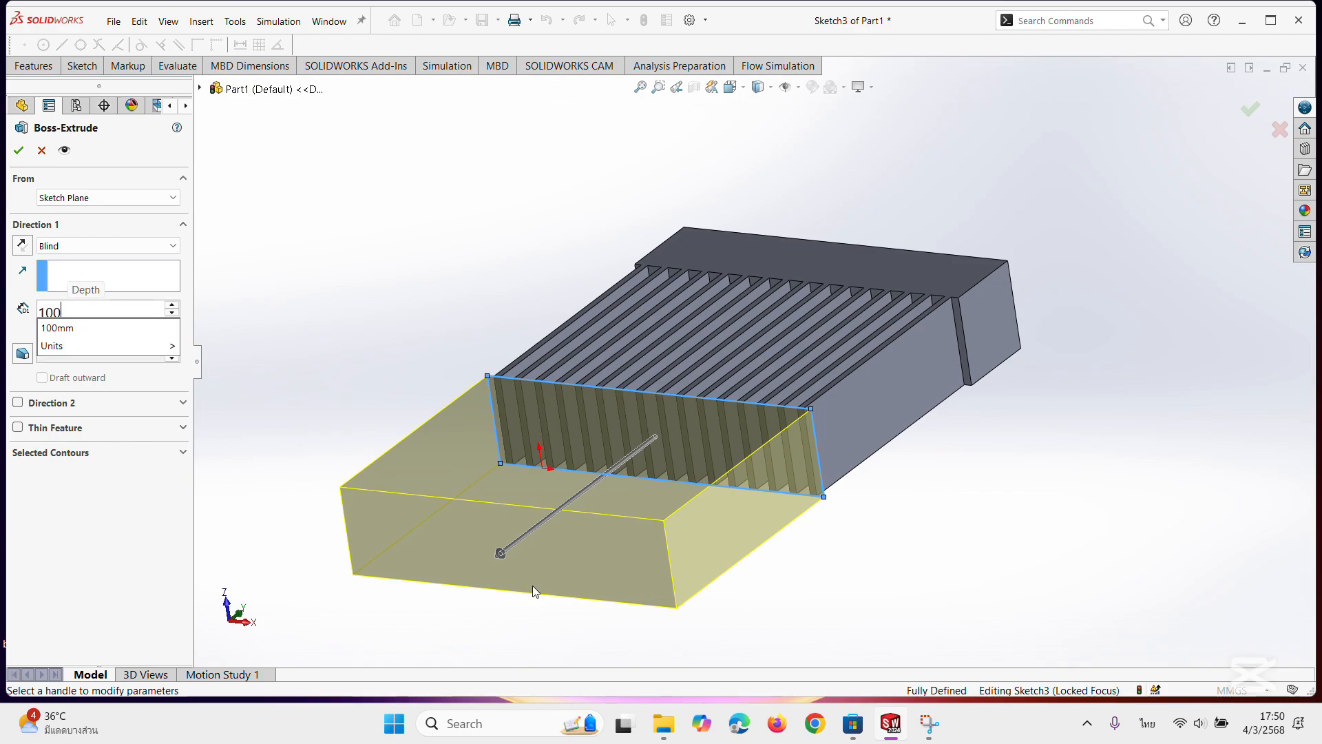
pyautogui.press('Return')
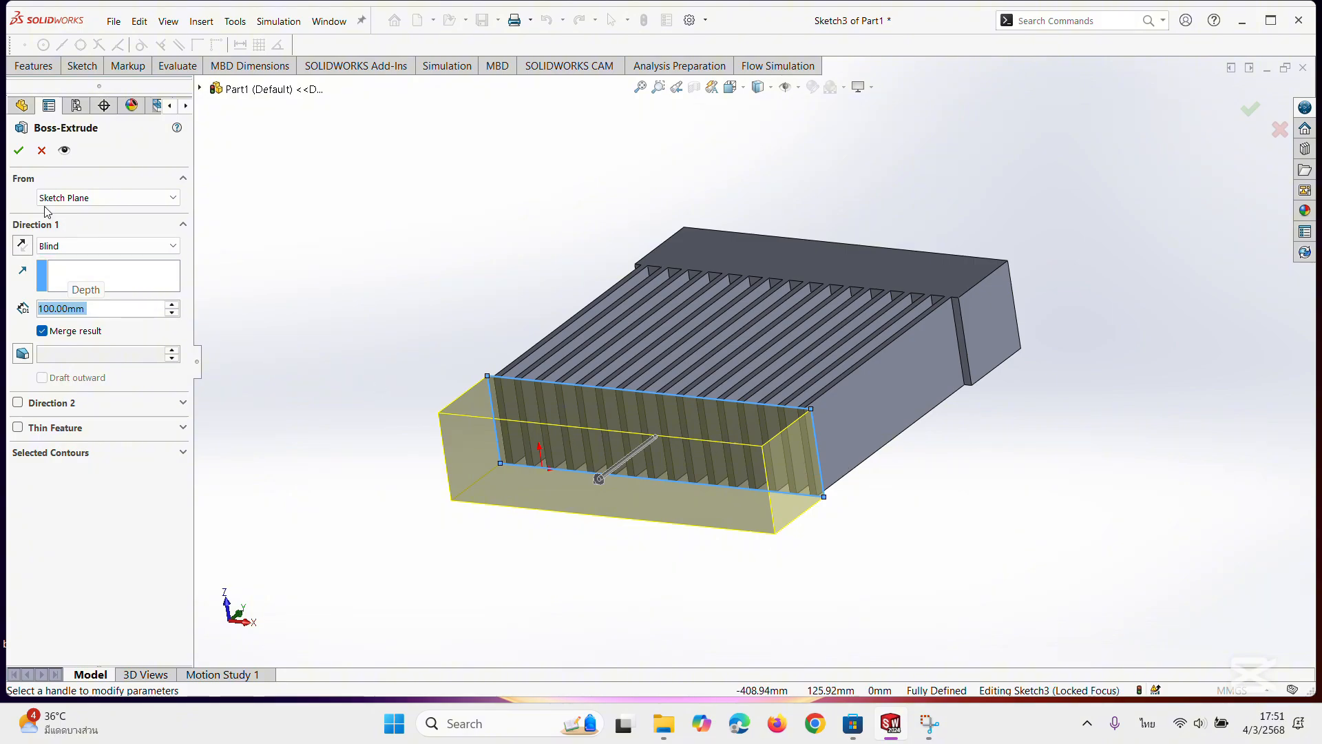
pyautogui.click(12, 149)
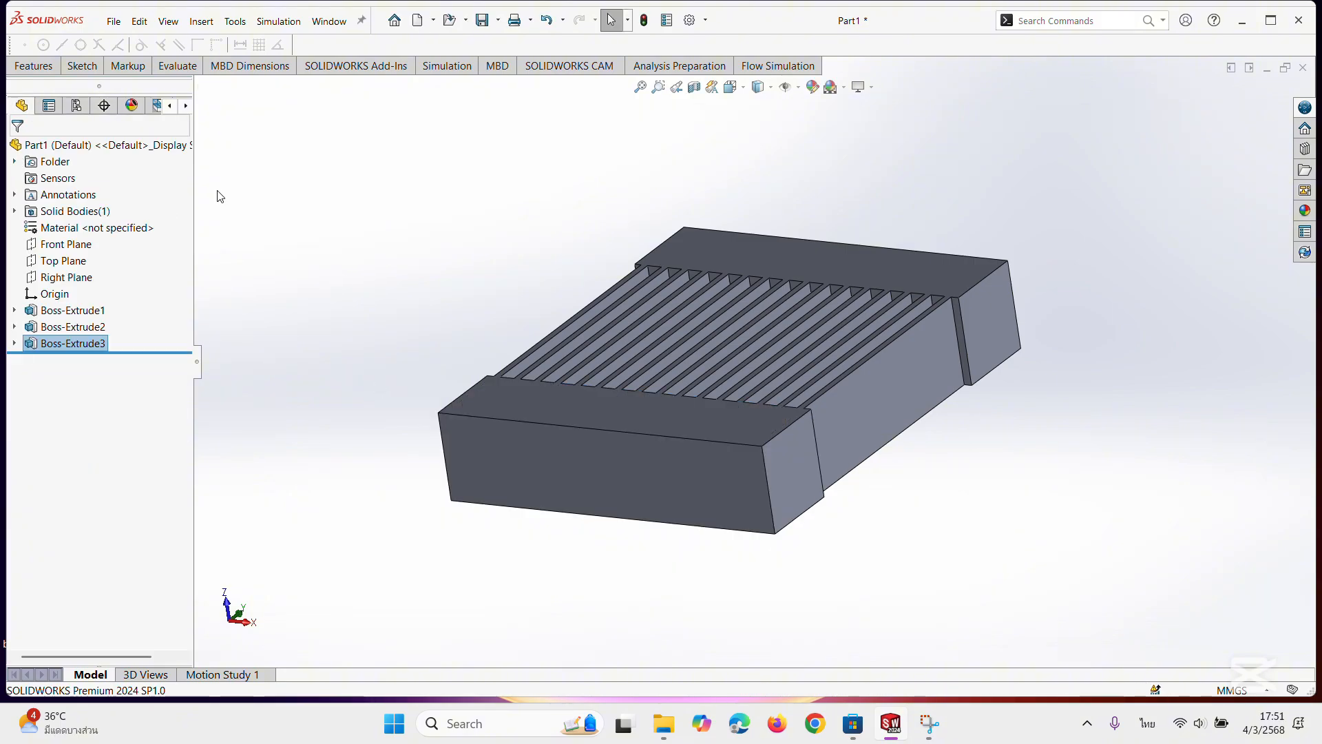
# Sketch a corner rectangle about 100 × 29 mm across the full width of the outer fin's left side face, just below the upper block.
pyautogui.moveTo(337, 238); pyautogui.dragTo(378, 441, button='middle')
pyautogui.moveTo(993, 407); pyautogui.dragTo(991, 495, button='middle')
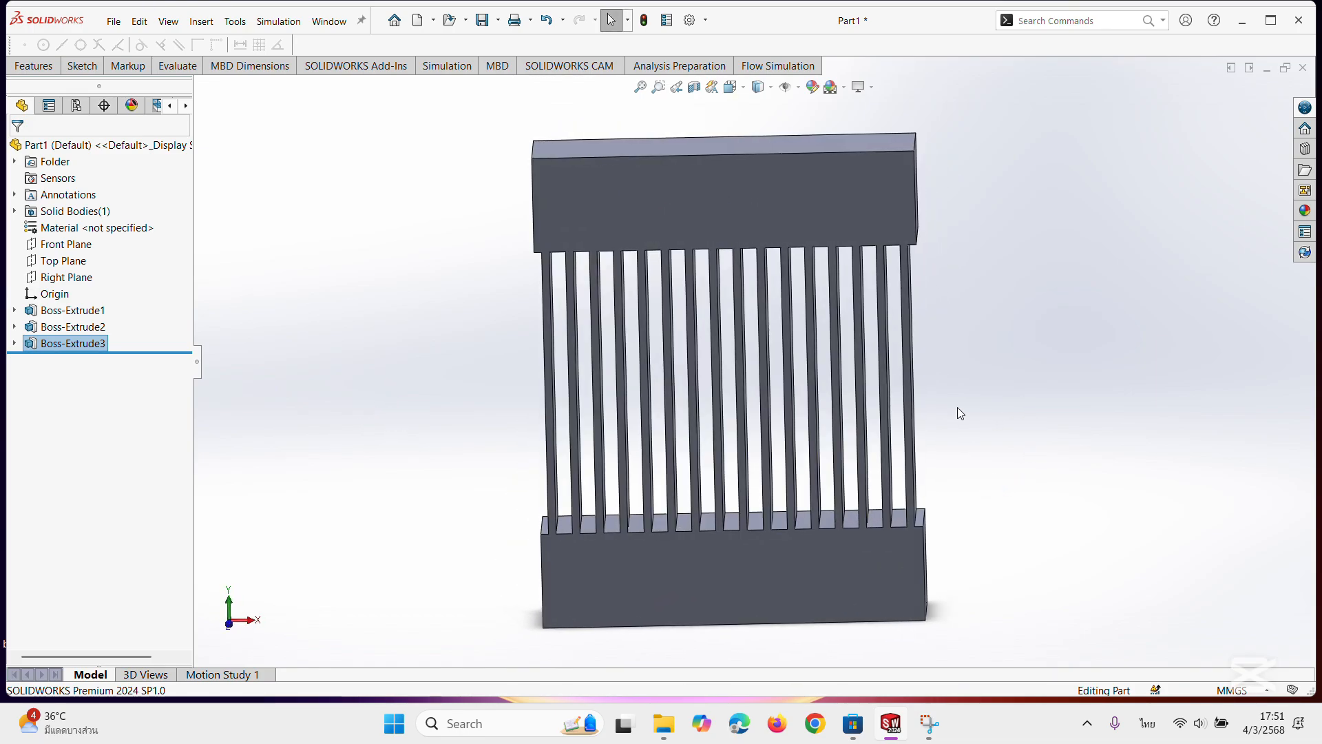
pyautogui.moveTo(481, 340); pyautogui.dragTo(572, 280, button='middle')
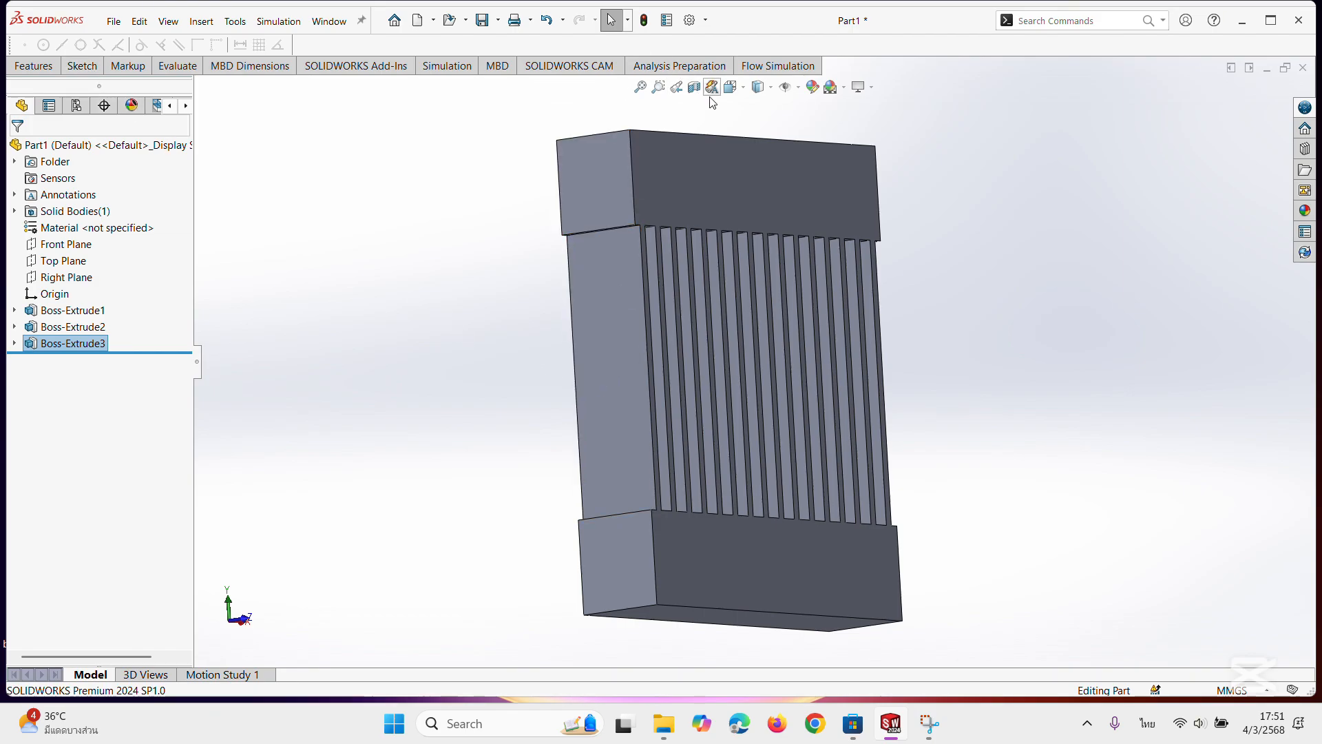
pyautogui.click(744, 90)
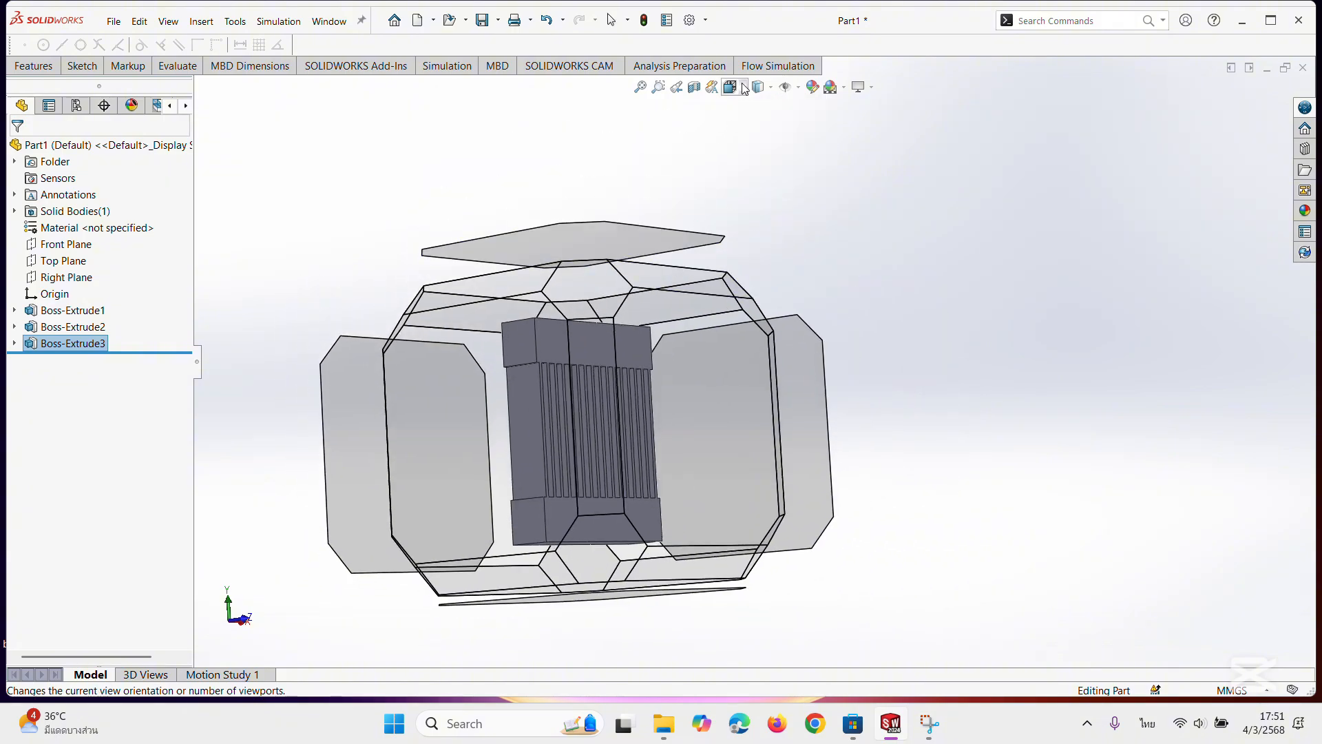
pyautogui.click(744, 88)
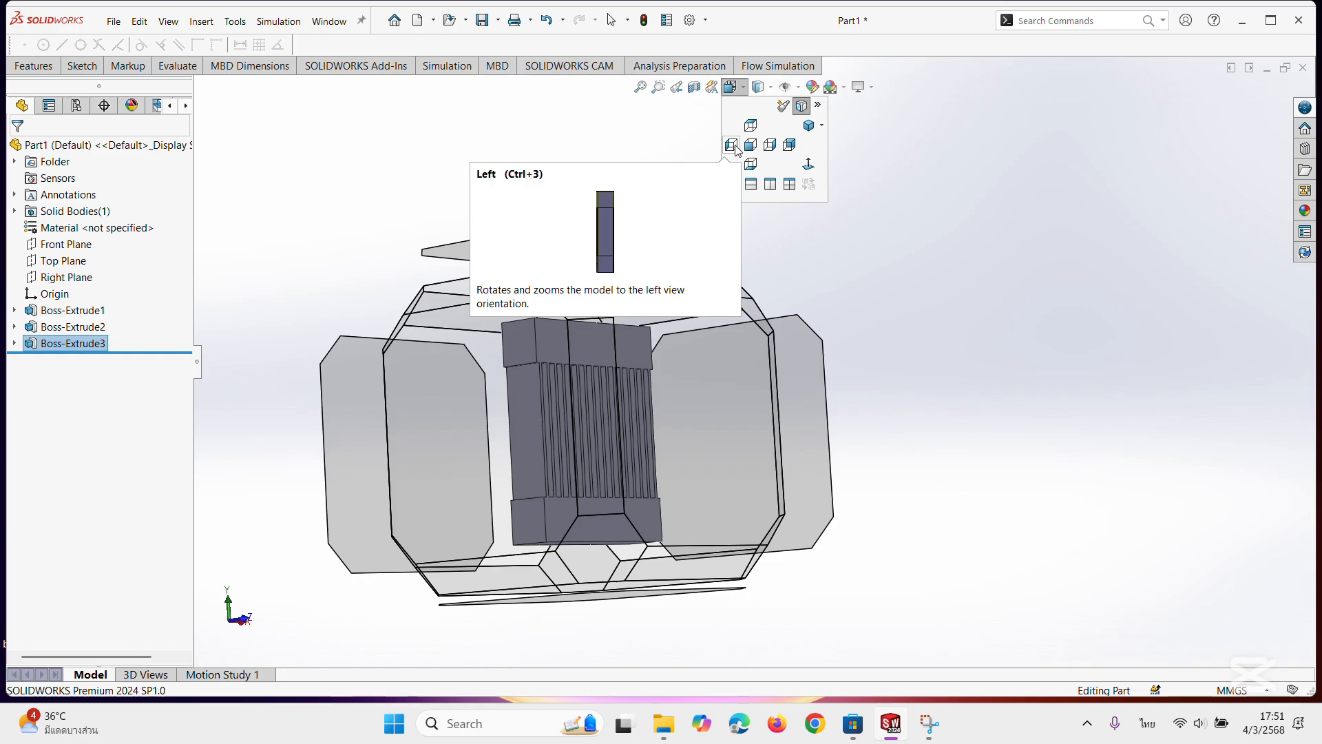
pyautogui.click(733, 146)
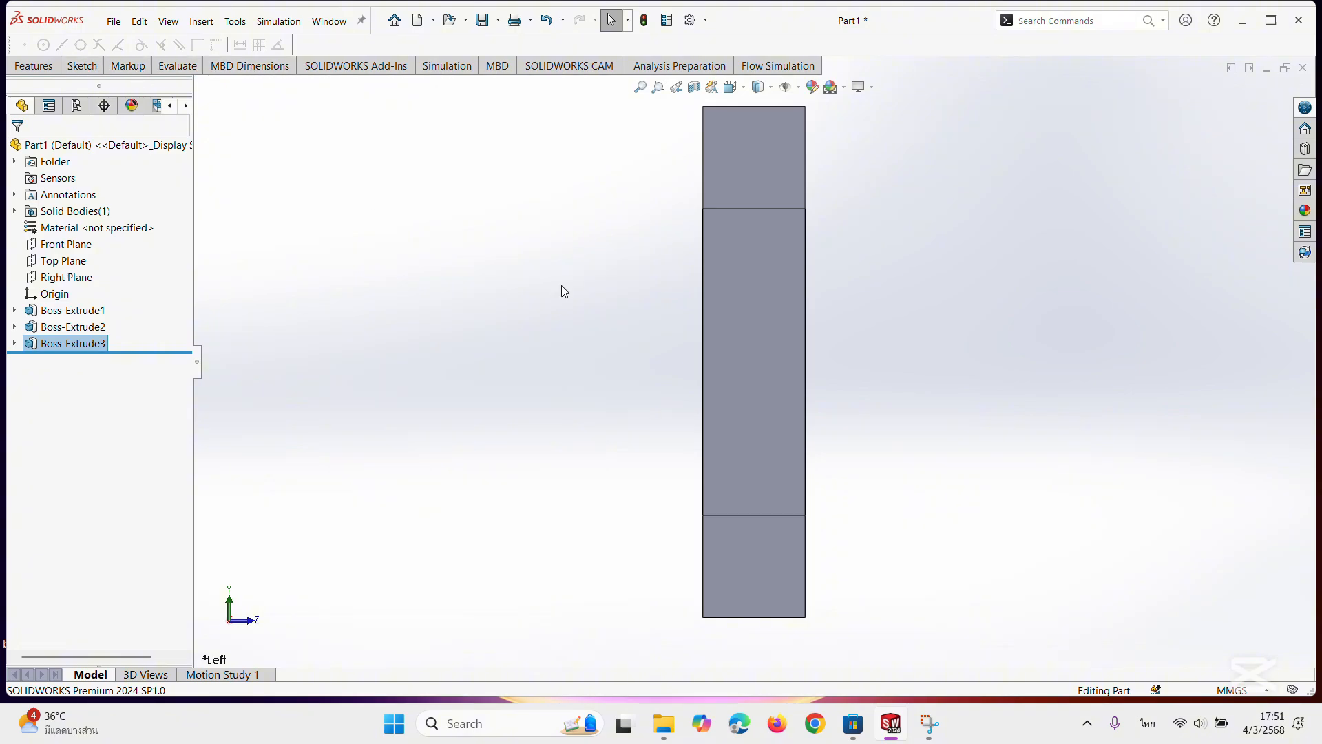
pyautogui.click(774, 314)
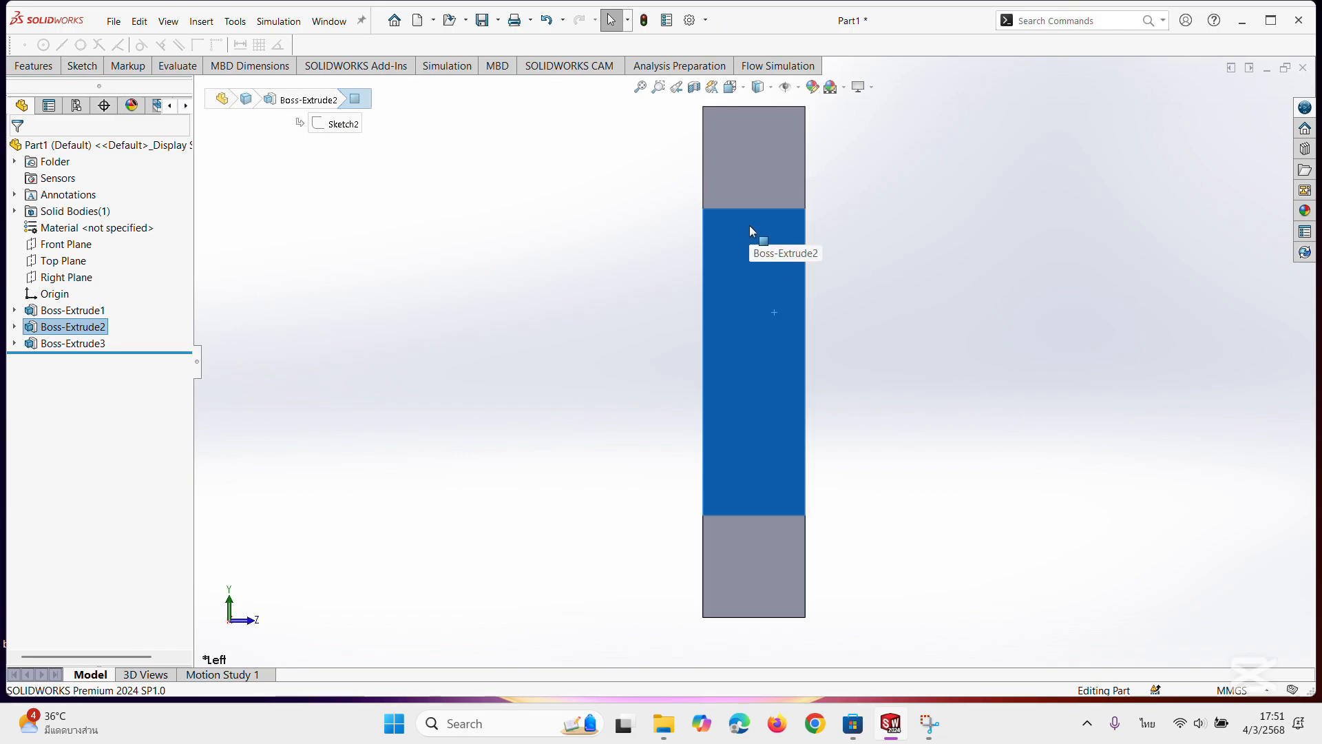
pyautogui.click(83, 66)
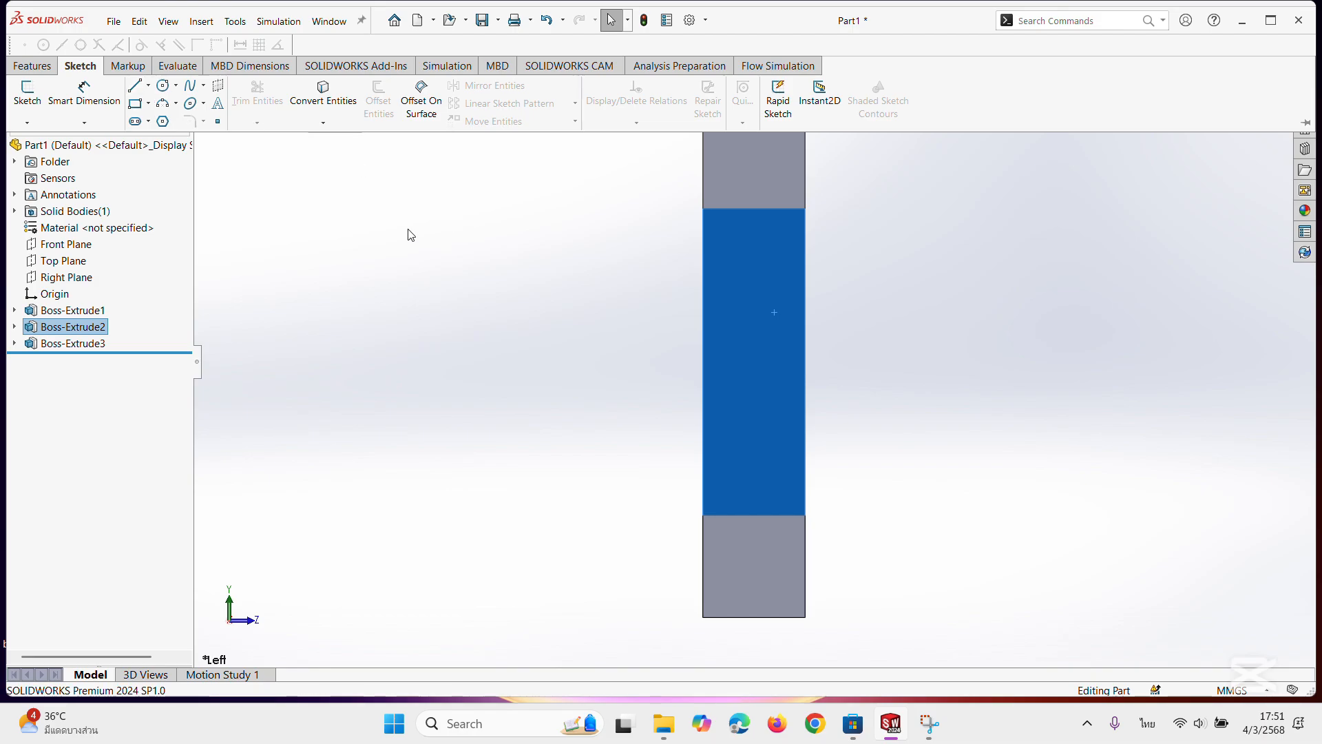
pyautogui.click(136, 105)
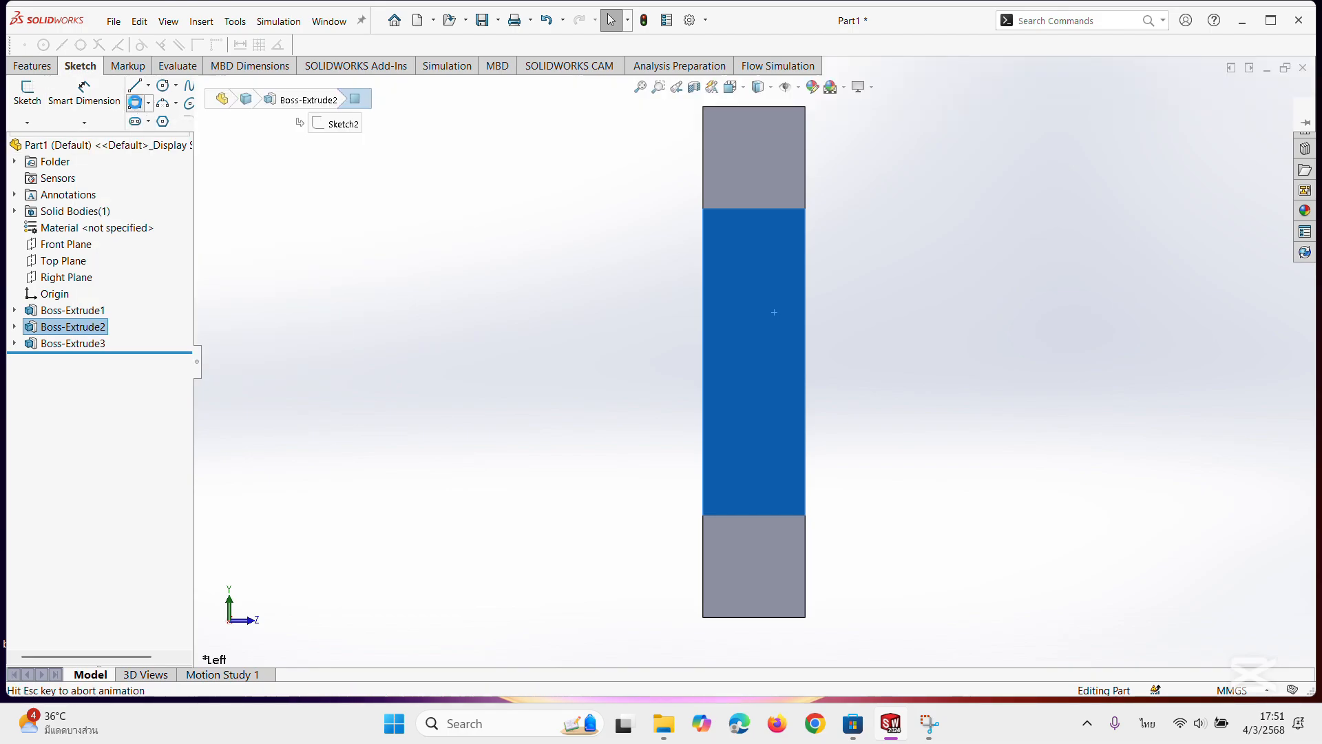
pyautogui.click(803, 246)
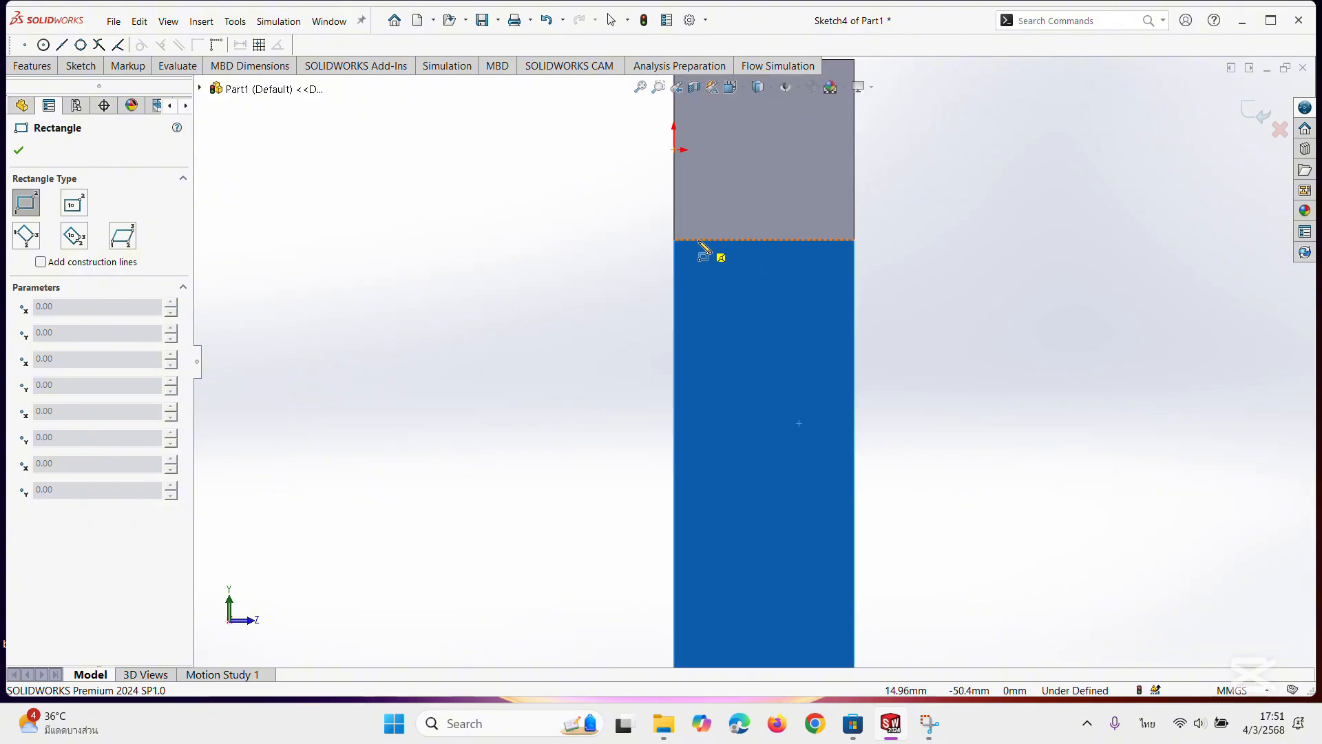
pyautogui.click(674, 278)
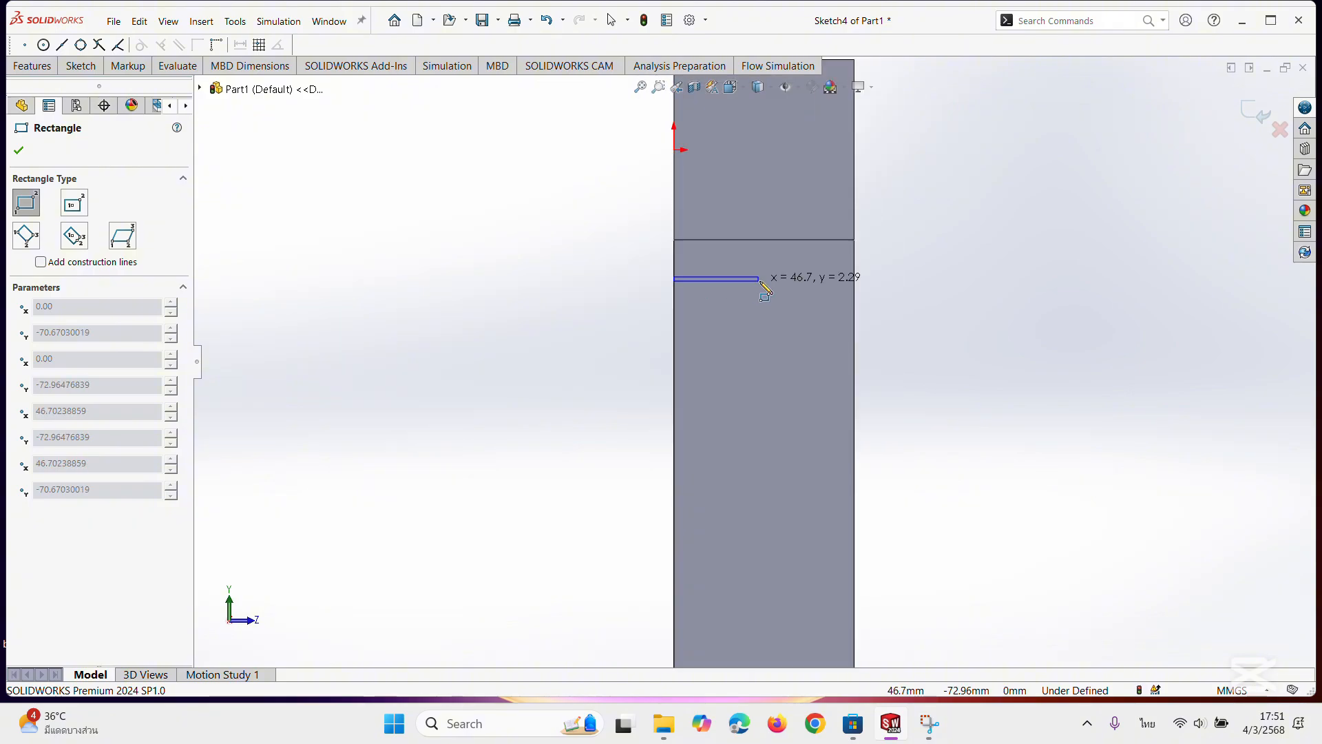
pyautogui.click(855, 330)
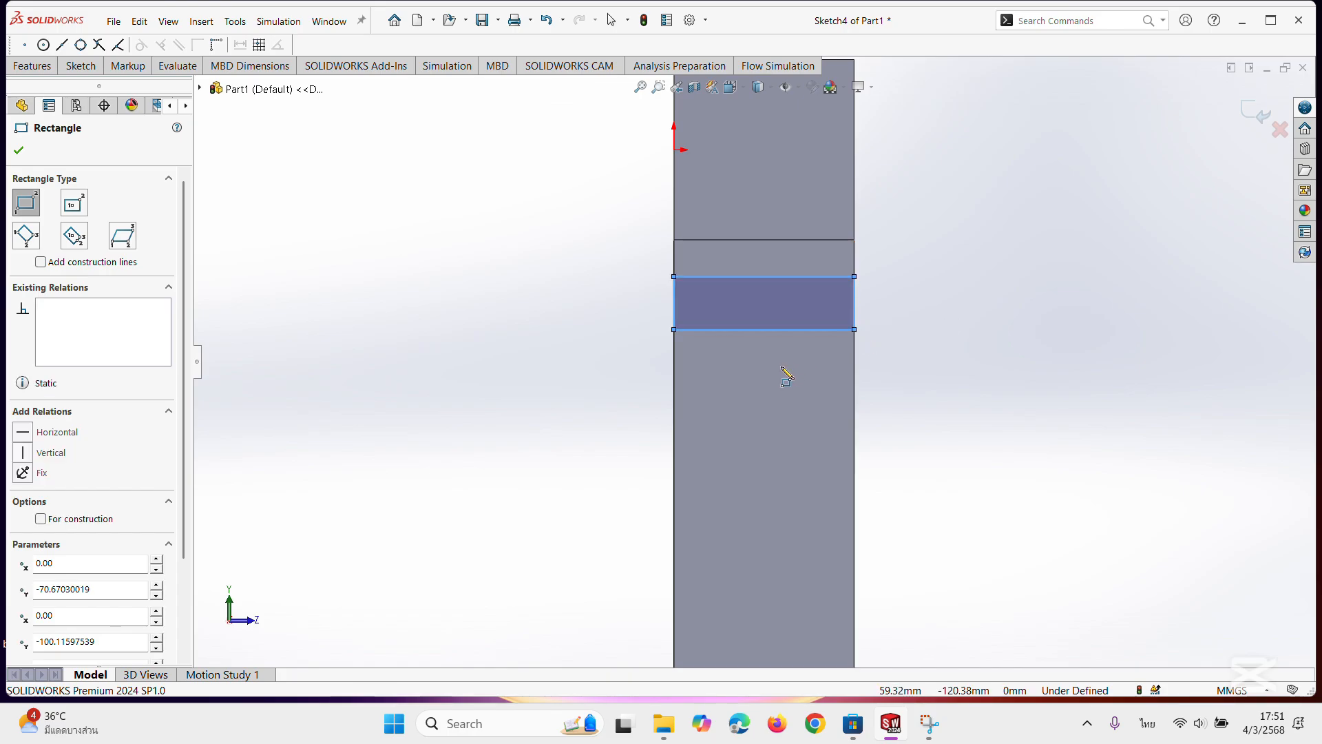
pyautogui.click(26, 157)
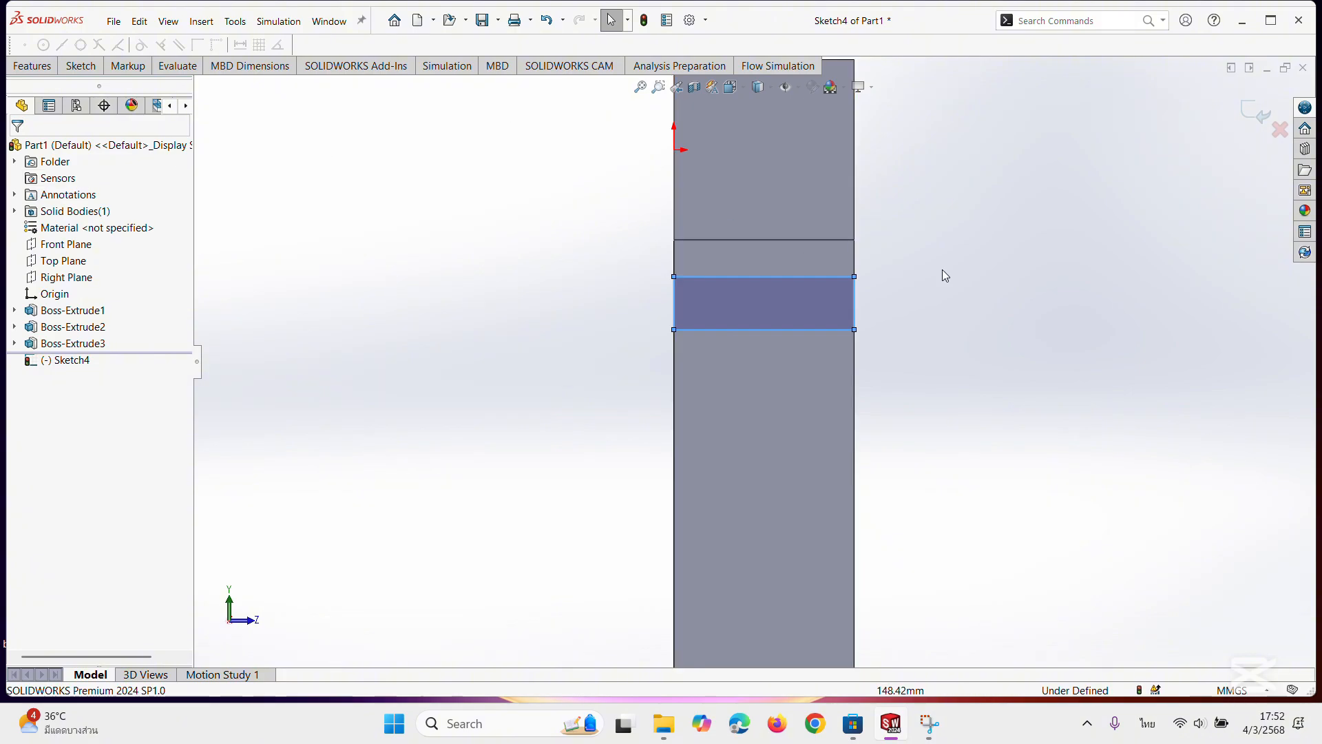
# Dimension the height of the rectangle on the fin's side face to 2 mm.
pyautogui.moveTo(944, 274)
pyautogui.mouseDown(button='middle')
pyautogui.moveTo(1019, 289)
pyautogui.moveTo(931, 304)
pyautogui.moveTo(978, 295)
pyautogui.moveTo(923, 286)
pyautogui.moveTo(934, 283)
pyautogui.mouseUp(button='middle')
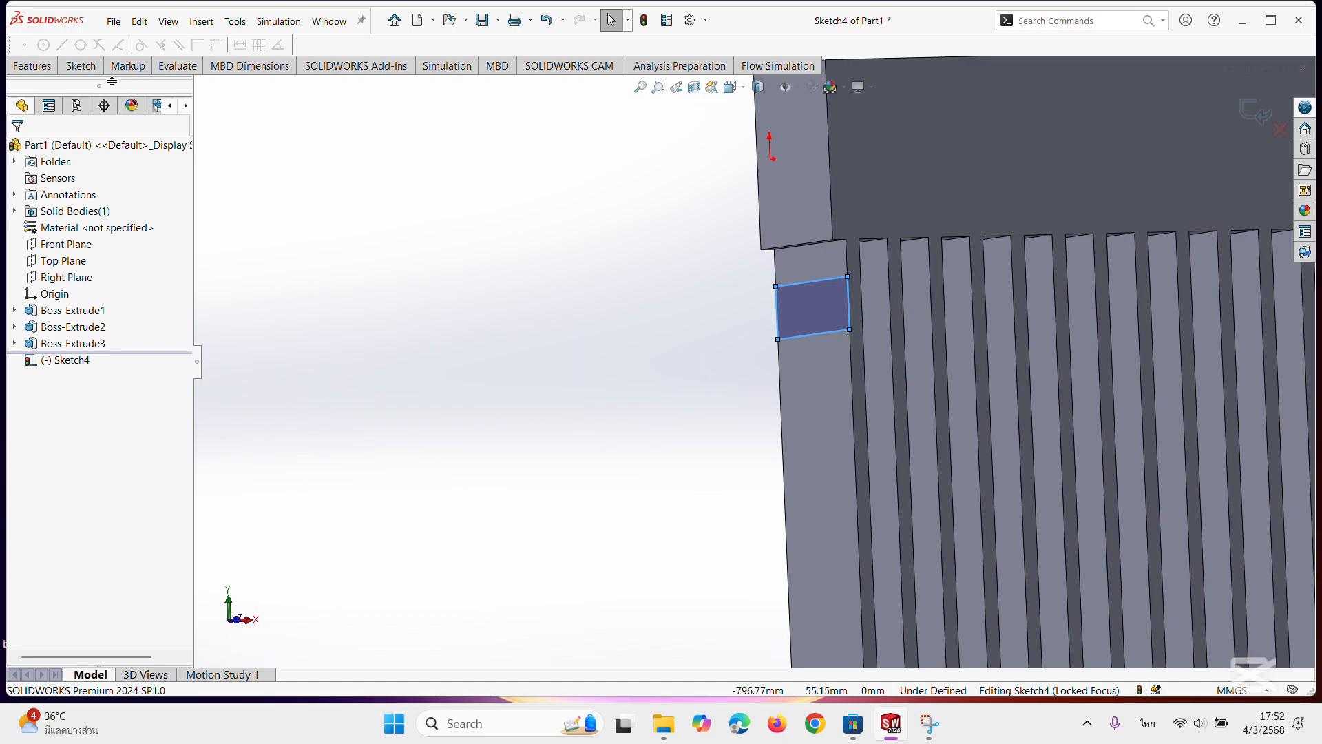
pyautogui.moveTo(673, 307); pyautogui.dragTo(753, 289, button='middle')
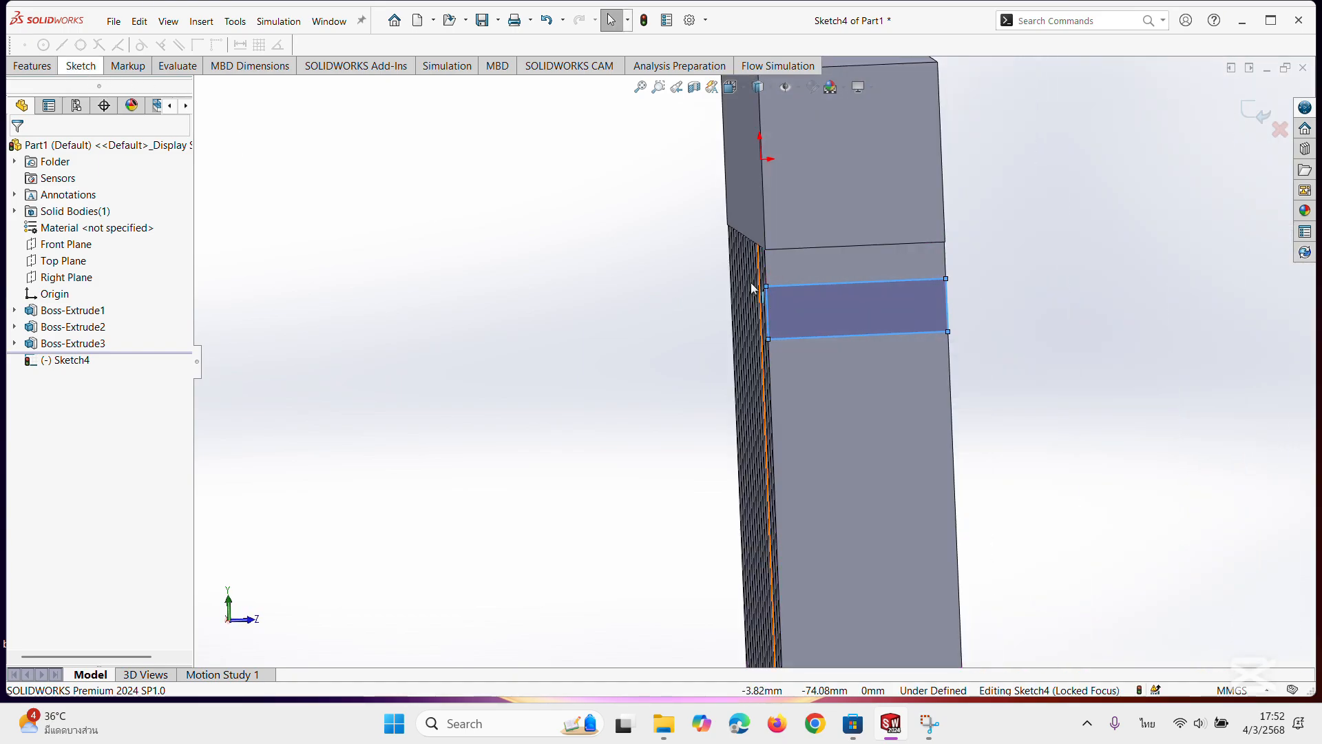
pyautogui.click(69, 67)
pyautogui.click(81, 90)
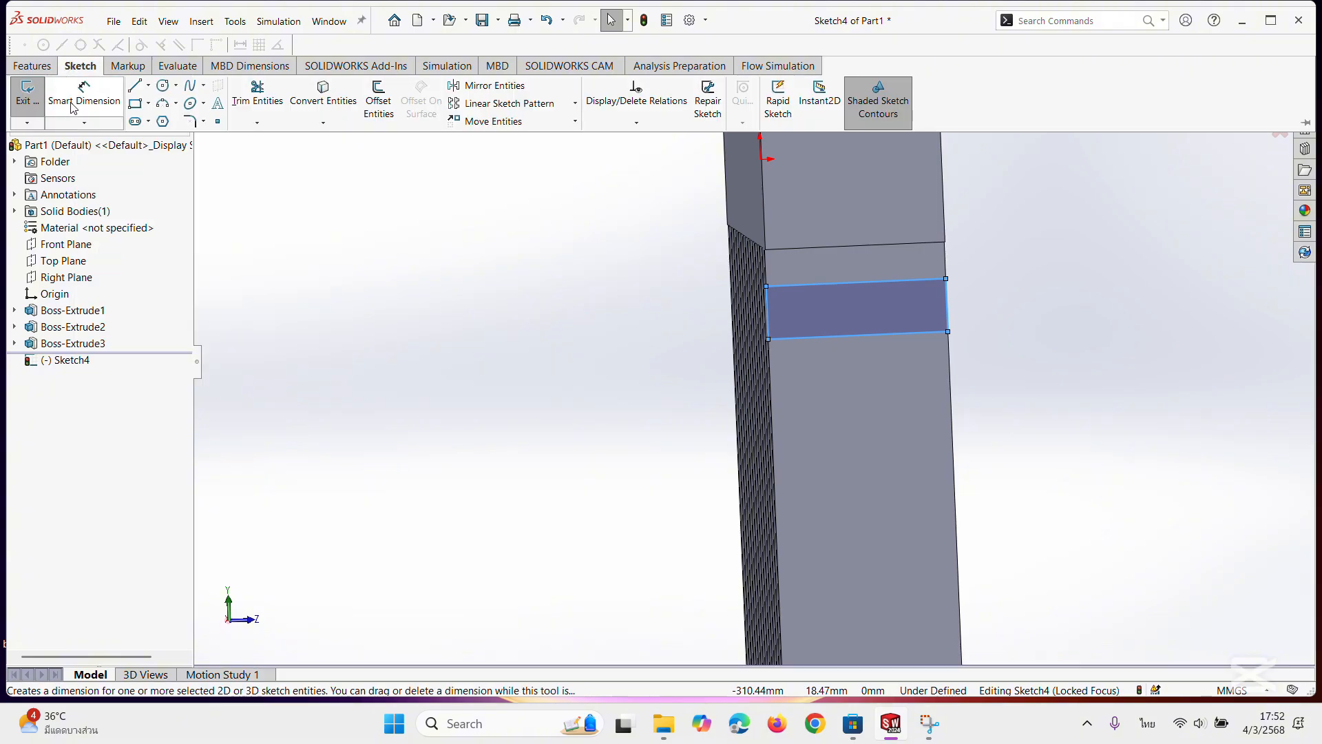
pyautogui.click(768, 307)
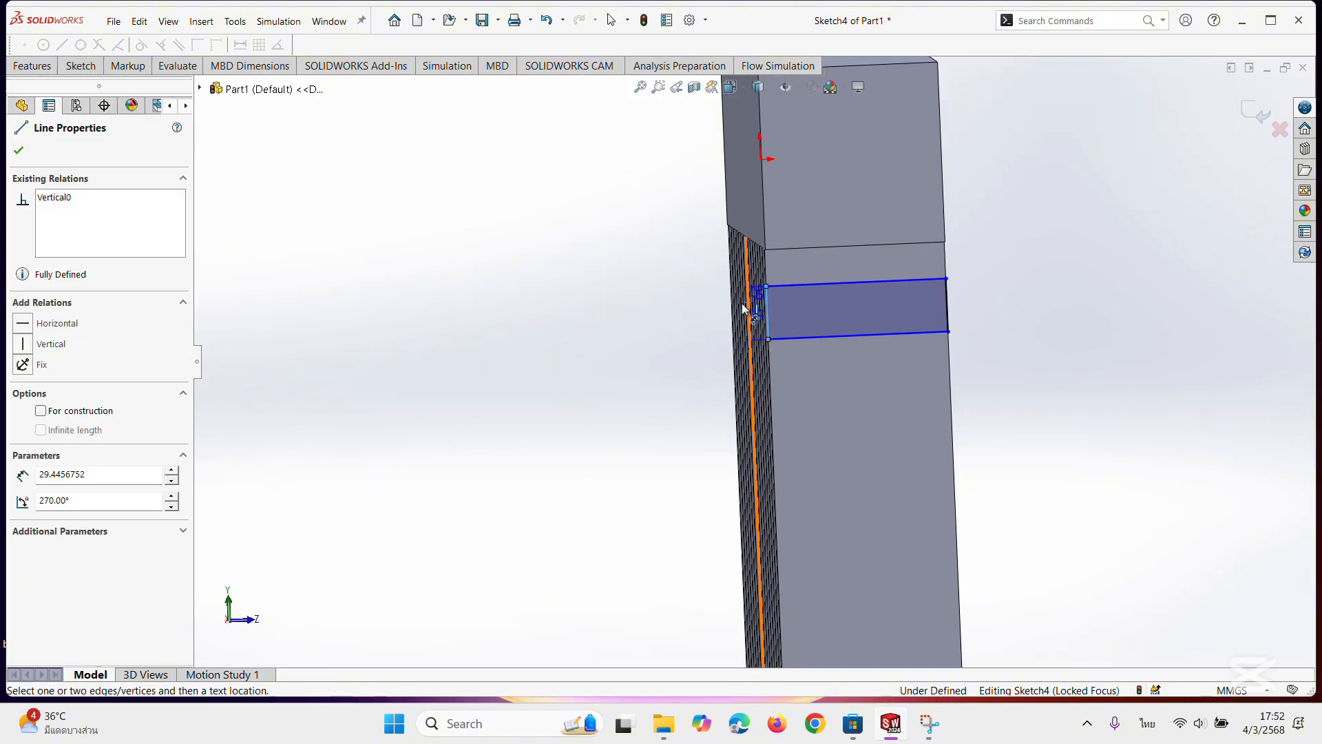
pyautogui.click(712, 319)
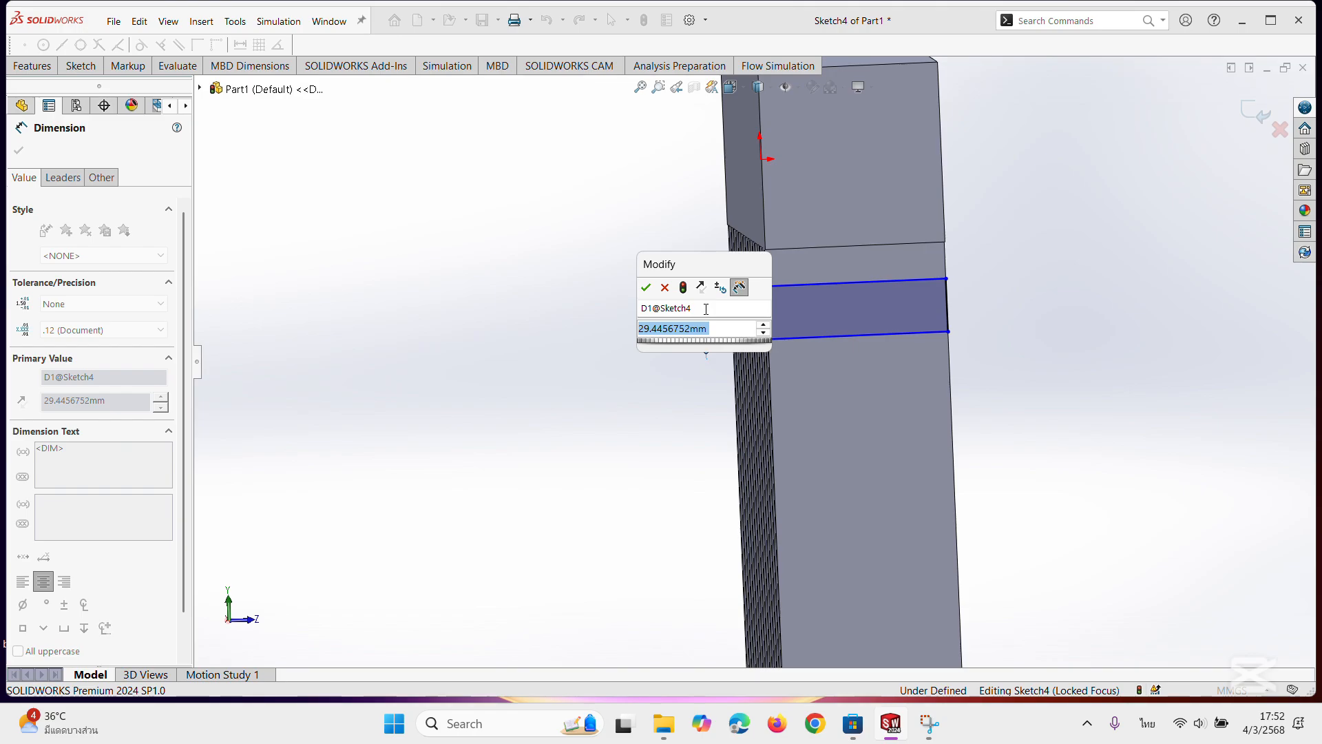
pyautogui.write('2')
pyautogui.press('Return')
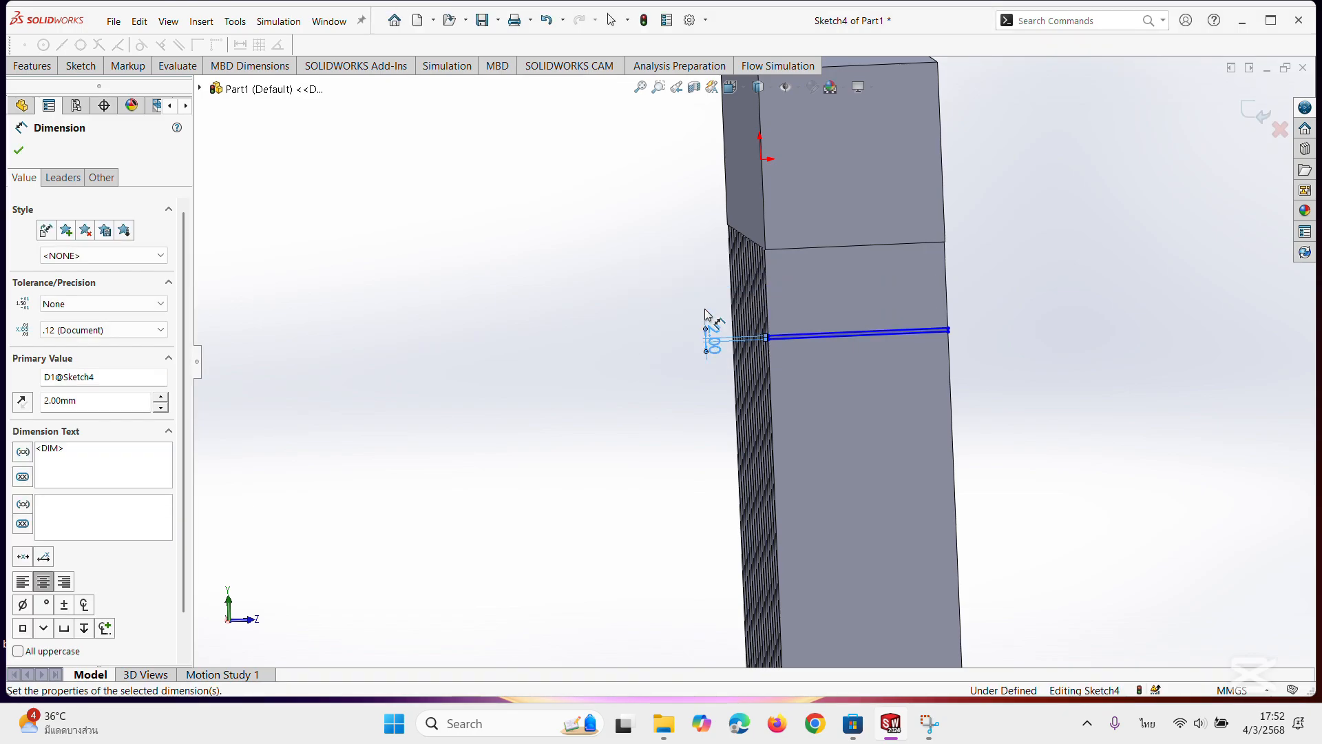
# Dimension the gap between the thin rectangle's upper line and the upper block's edge to 5 mm.
pyautogui.click(854, 330)
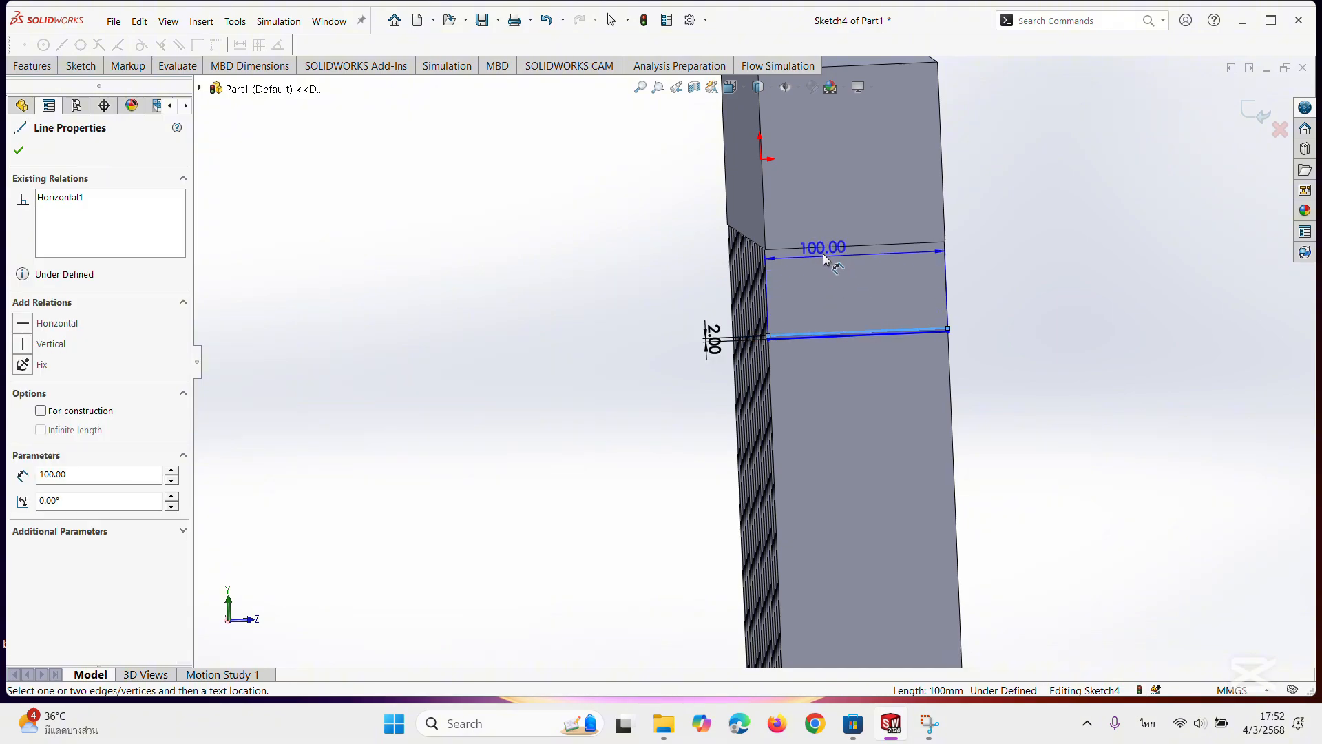
pyautogui.click(824, 248)
pyautogui.moveTo(860, 354); pyautogui.dragTo(831, 293, button='middle')
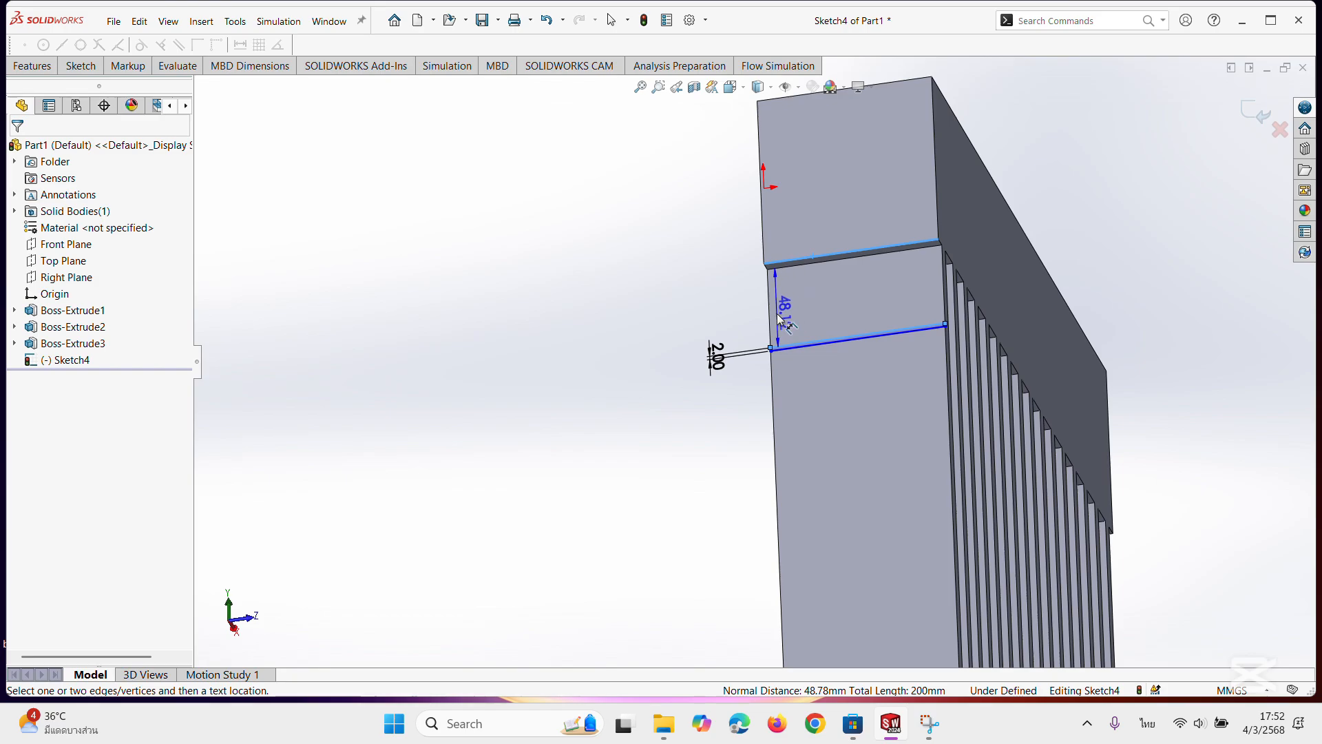
pyautogui.click(698, 303)
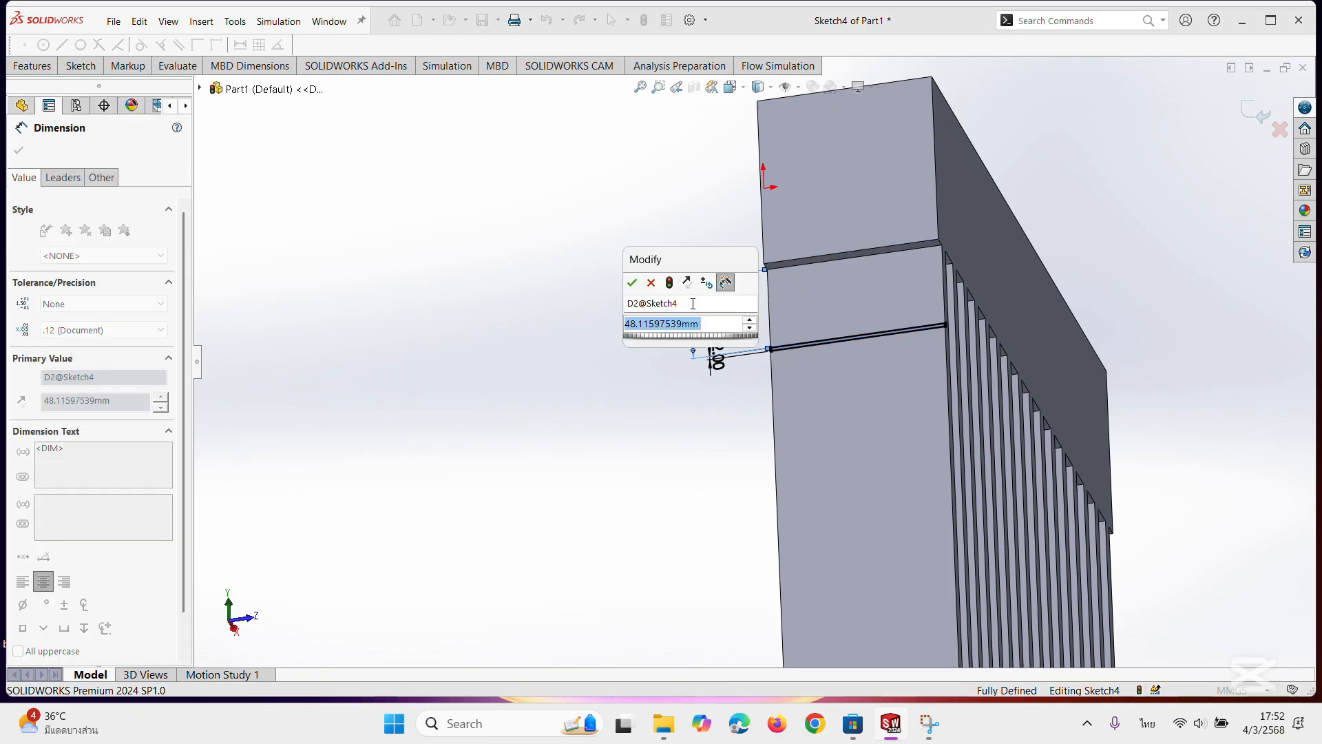
pyautogui.write('5')
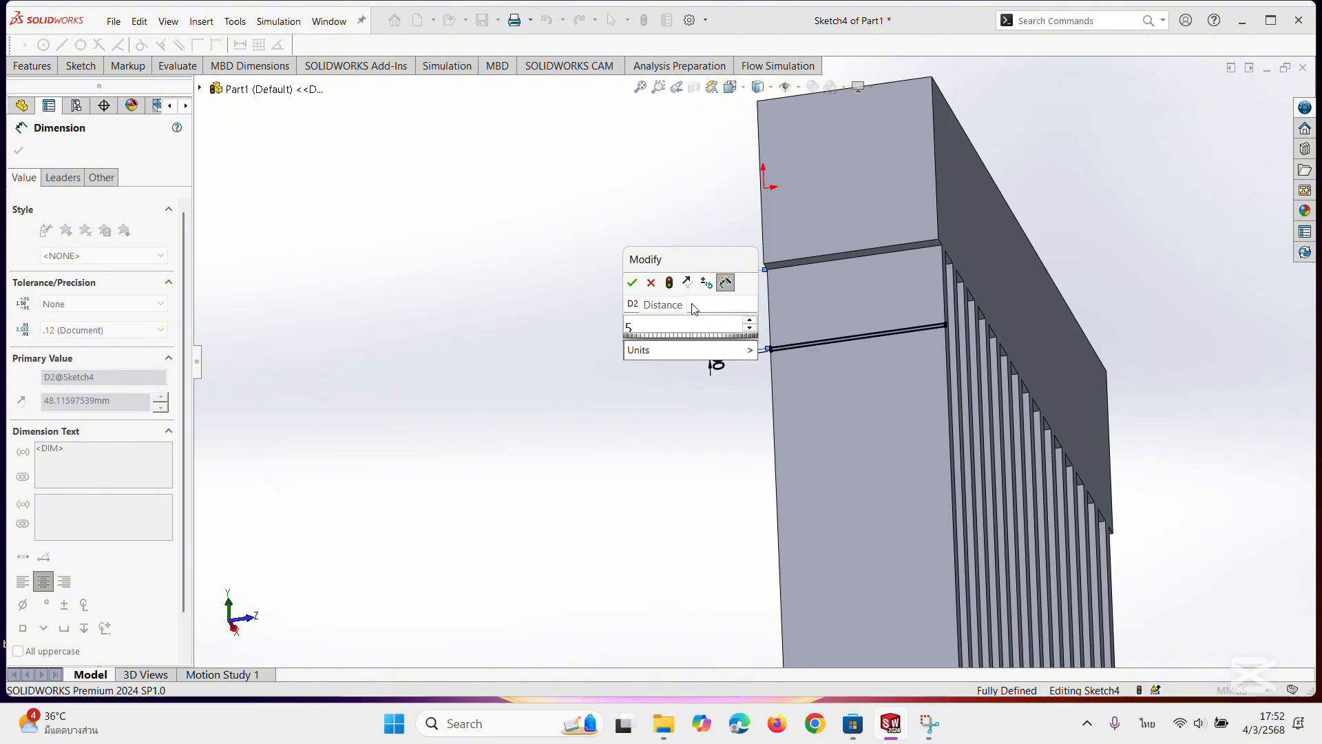
pyautogui.press('Return')
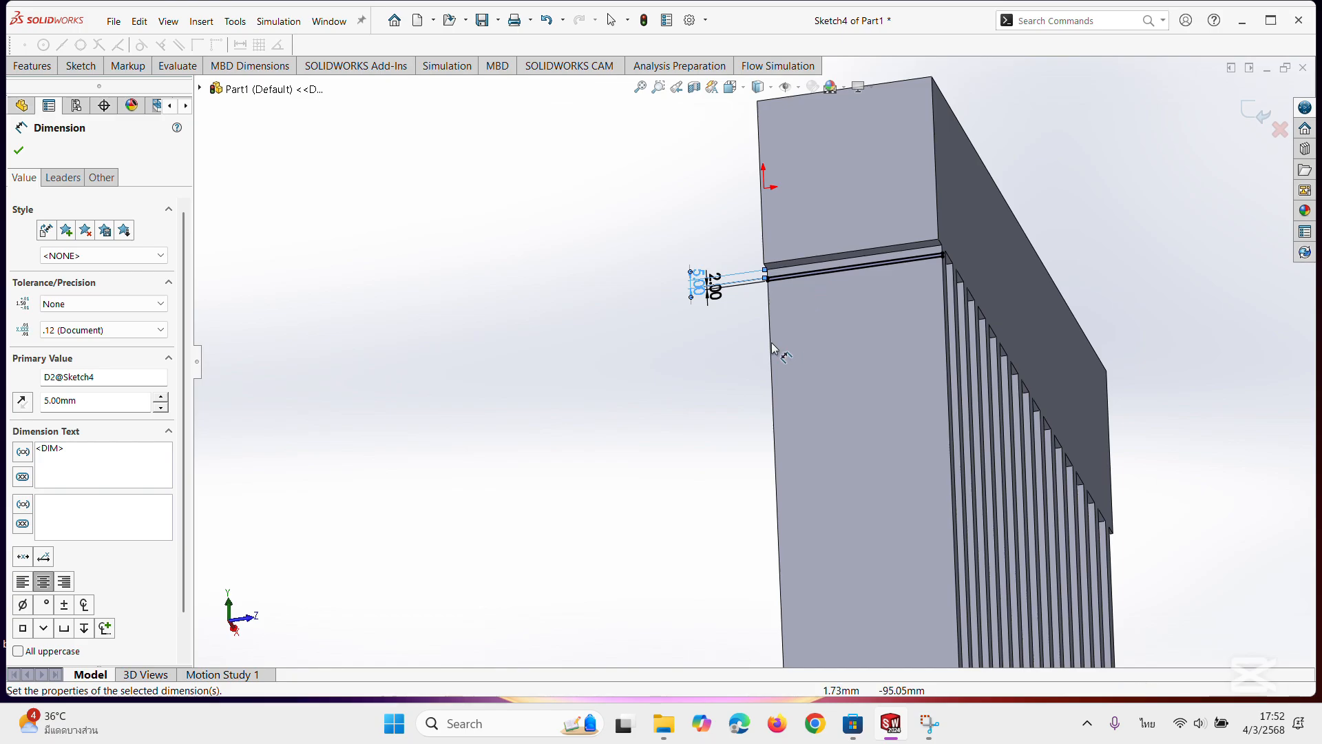
pyautogui.click(20, 151)
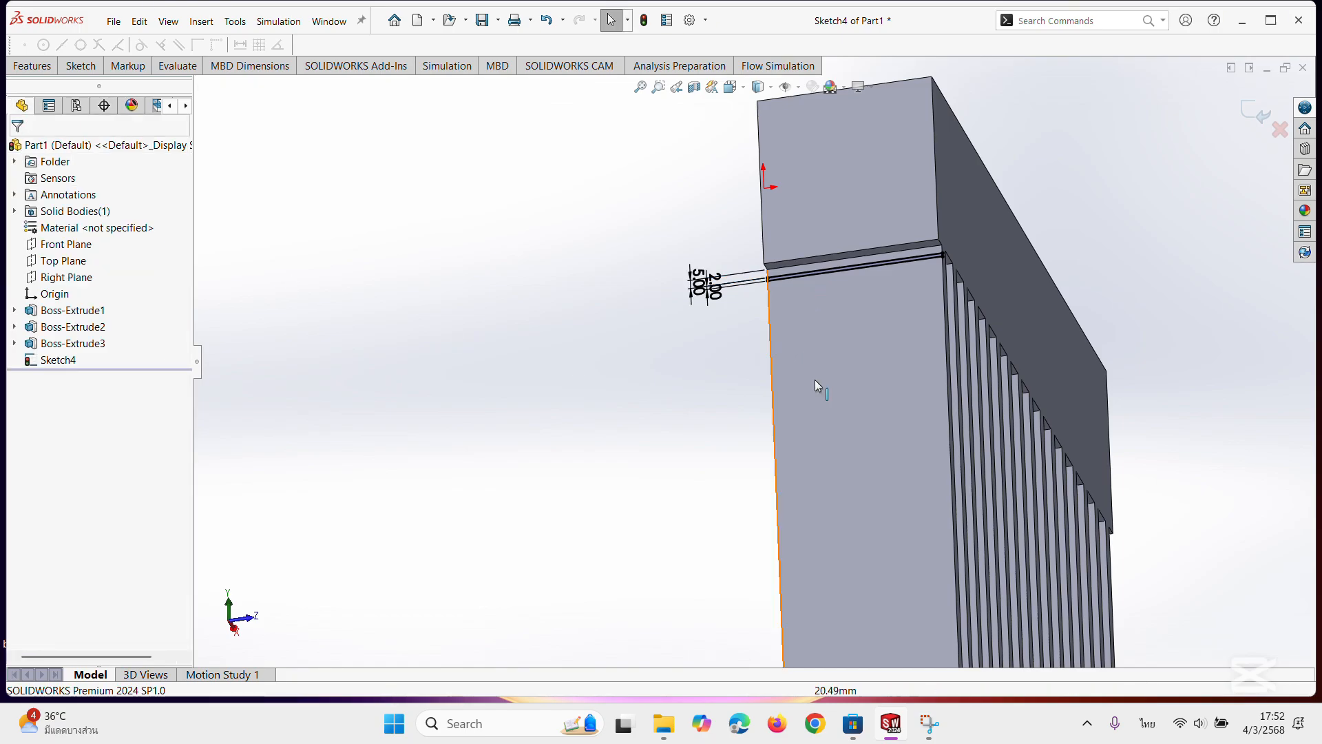
pyautogui.scroll(-3, 864, 307)
pyautogui.scroll(-3, 831, 251)
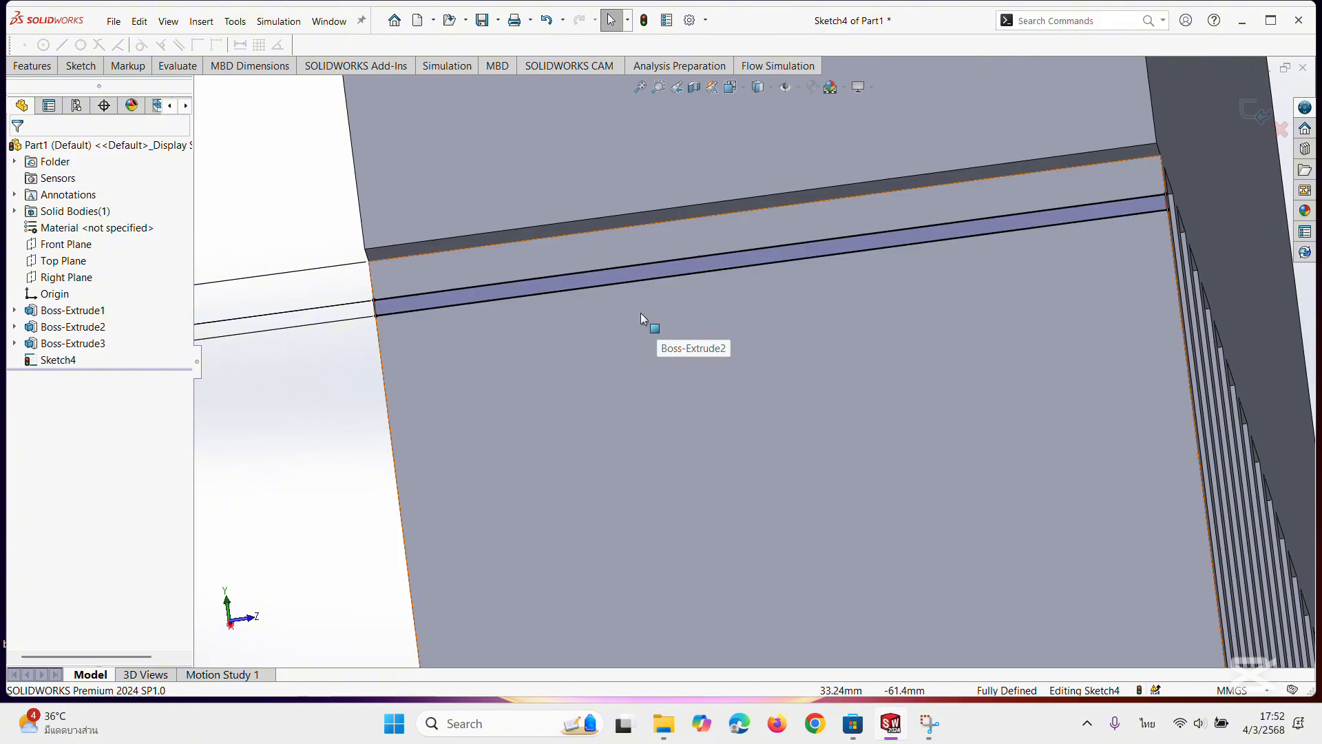
pyautogui.click(81, 66)
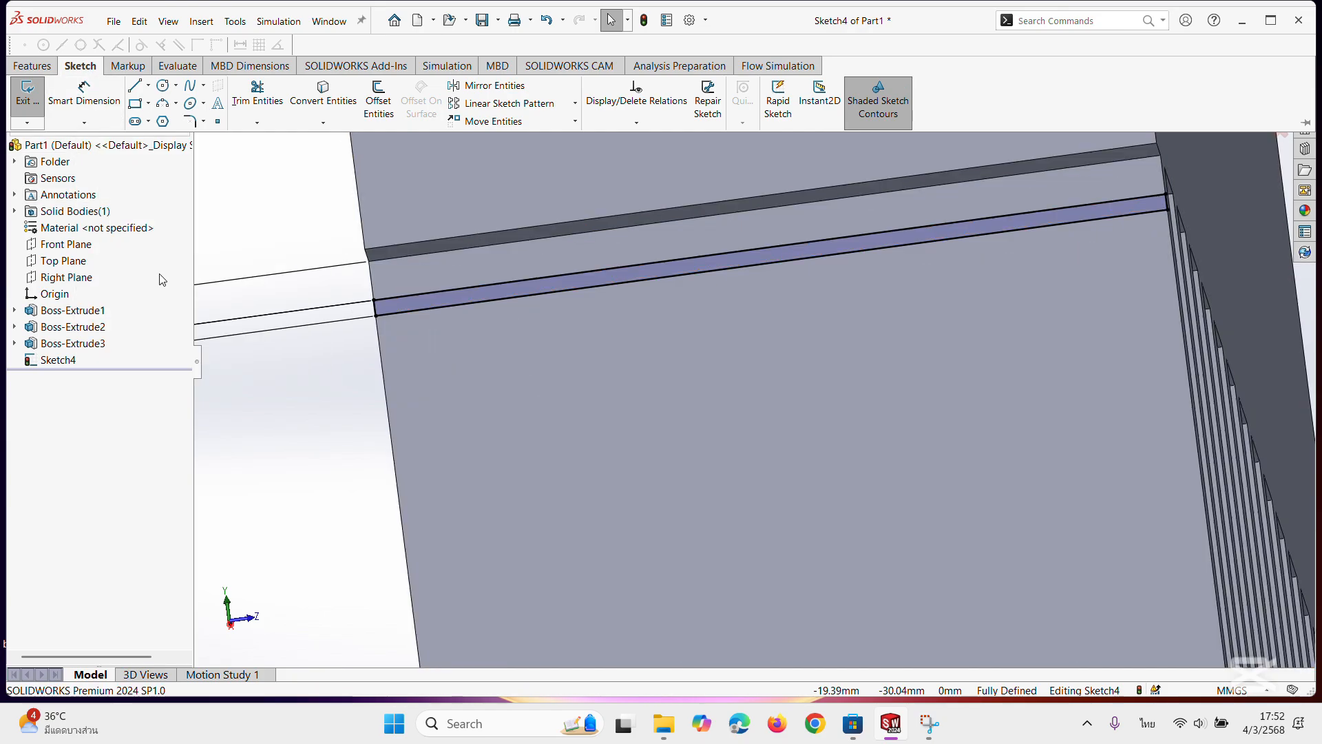
pyautogui.click(502, 105)
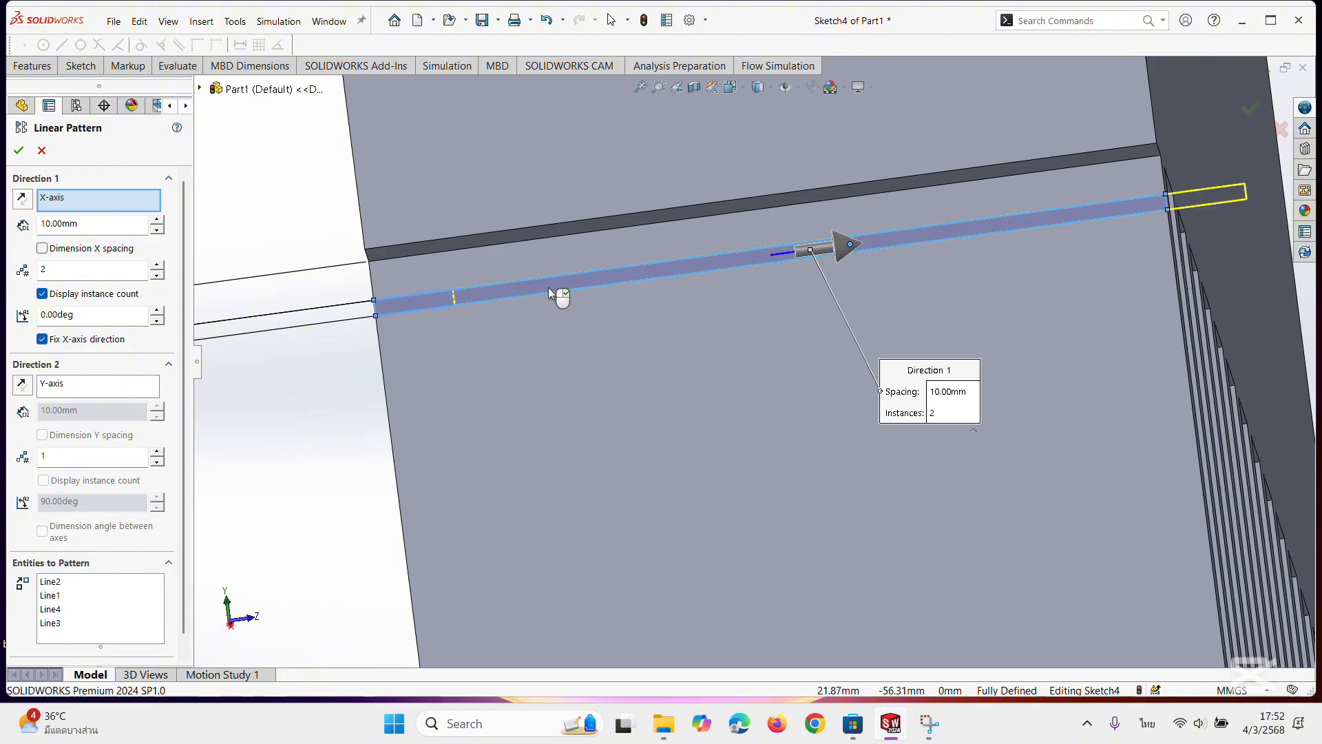
pyautogui.moveTo(841, 252); pyautogui.dragTo(831, 225)
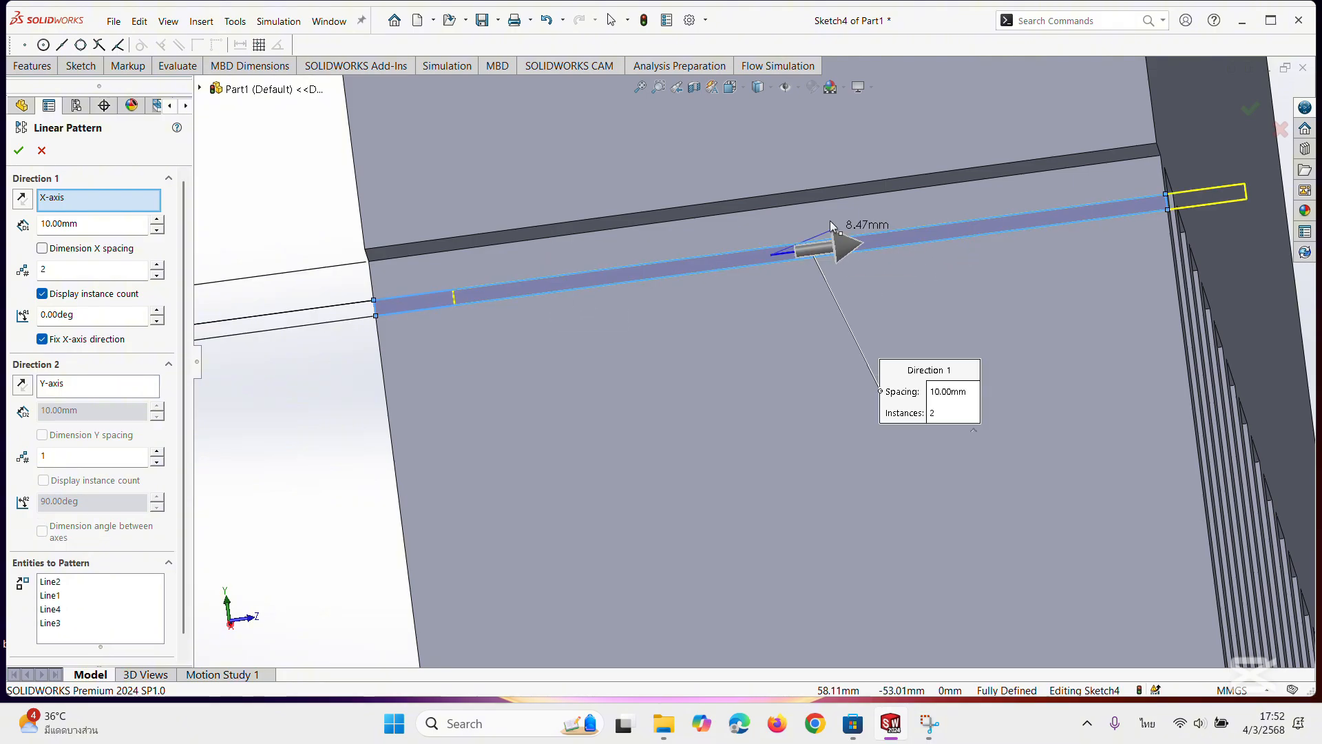
pyautogui.moveTo(763, 186); pyautogui.dragTo(844, 245)
pyautogui.scroll(4, 730, 324)
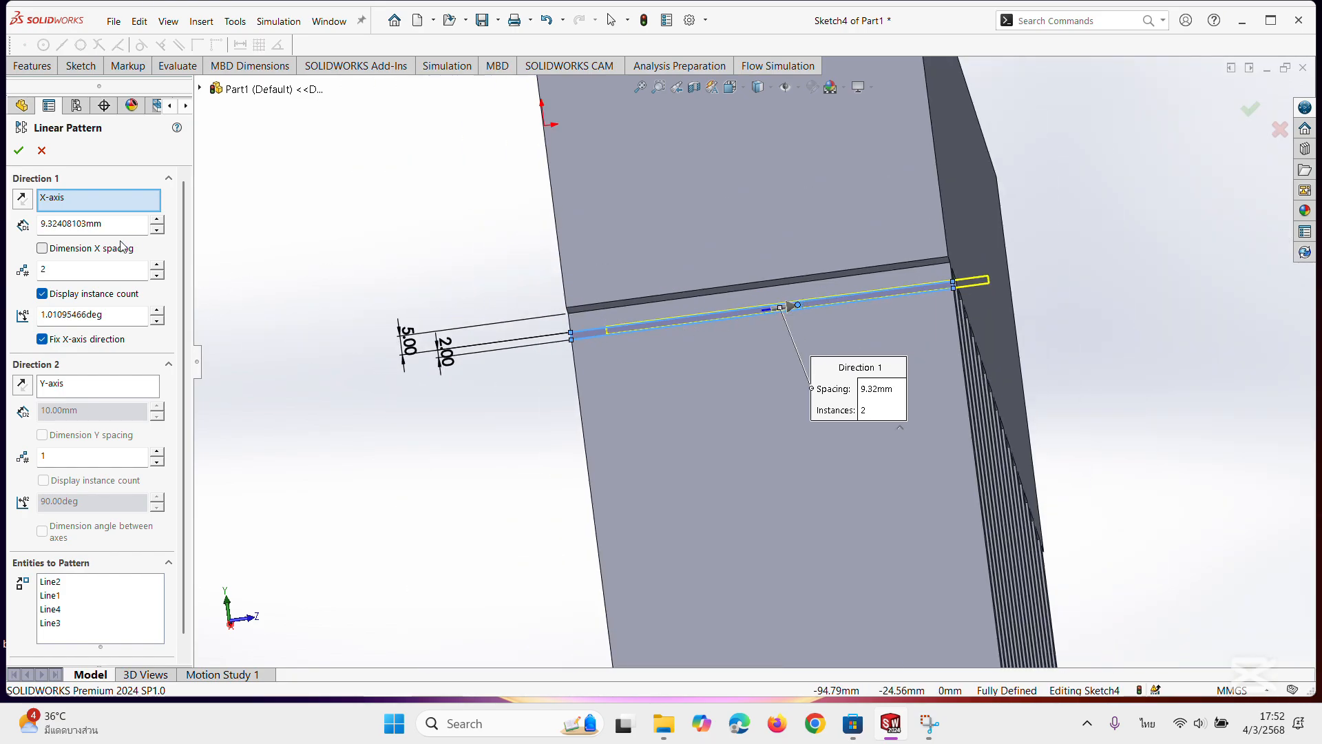
pyautogui.click(41, 150)
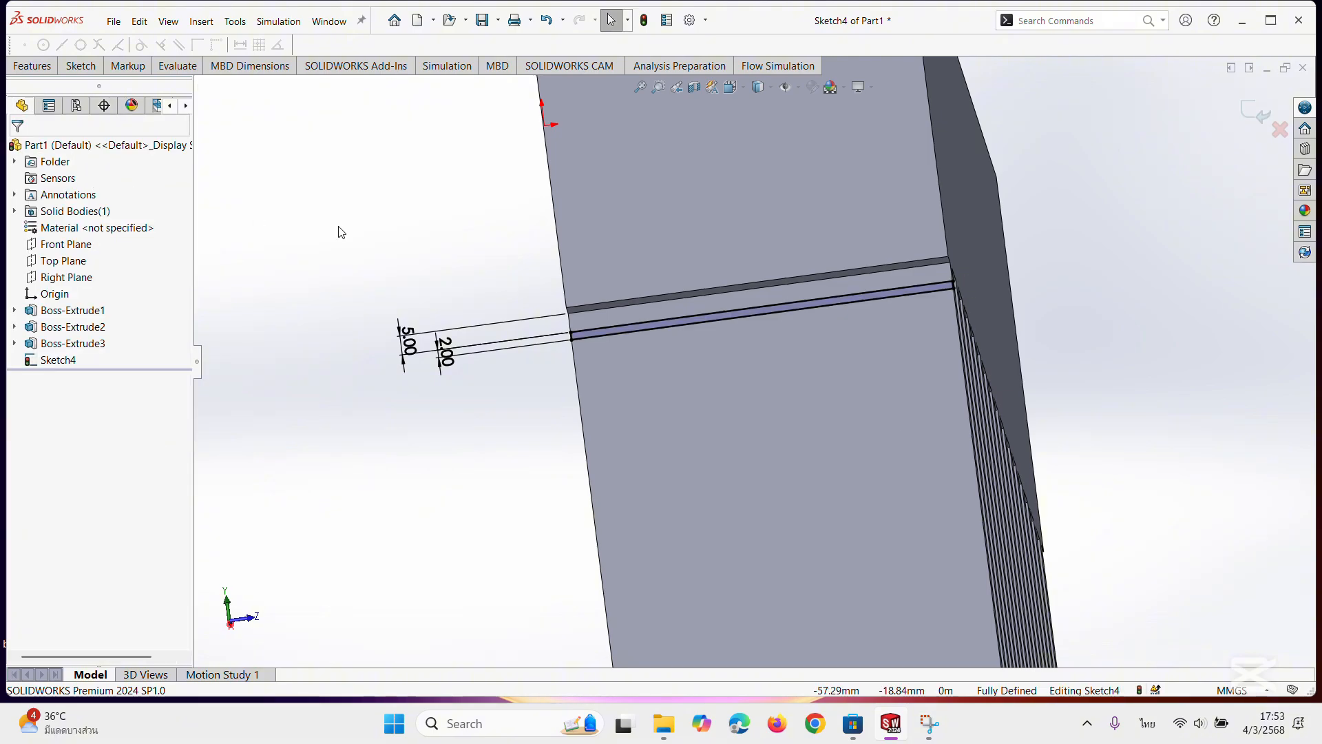
# Set up a linear sketch pattern of the 2 mm rectangle with 6 mm spacing, reversed to run toward the lower block.
pyautogui.scroll(-2, 621, 321)
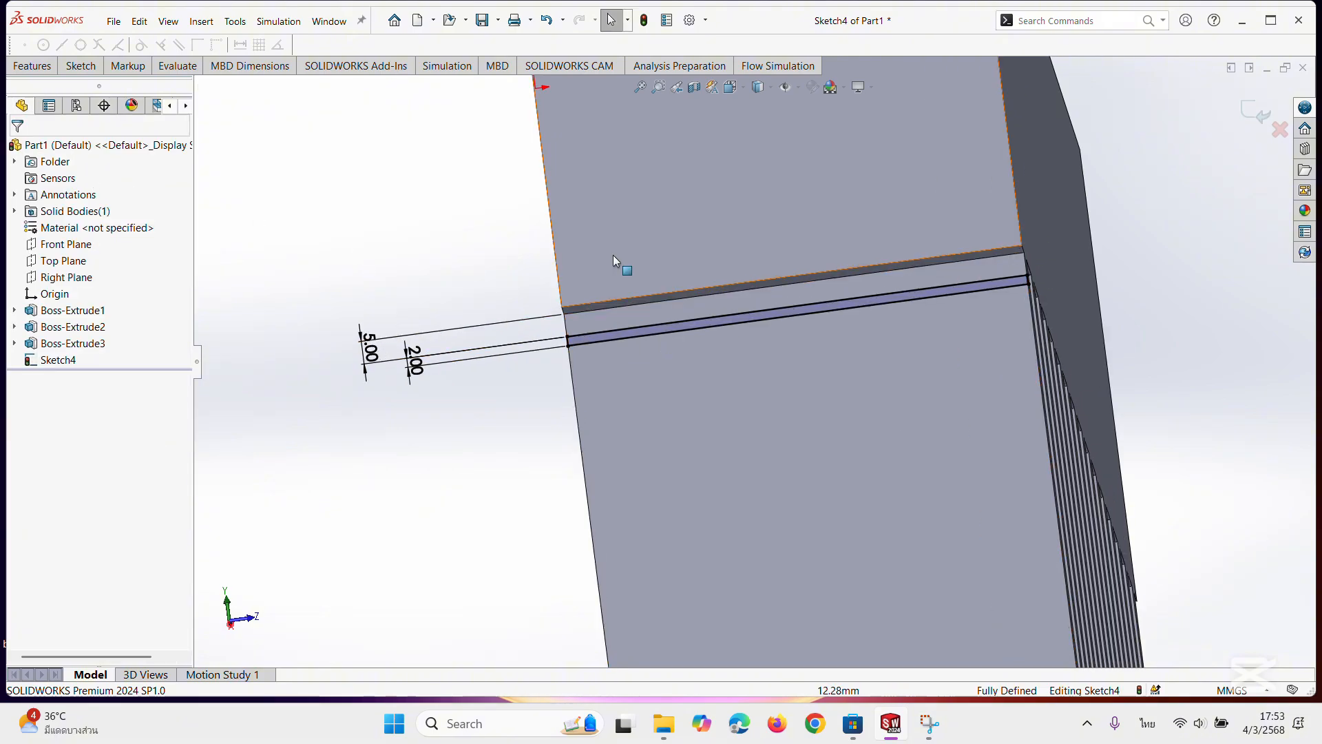
pyautogui.click(731, 87)
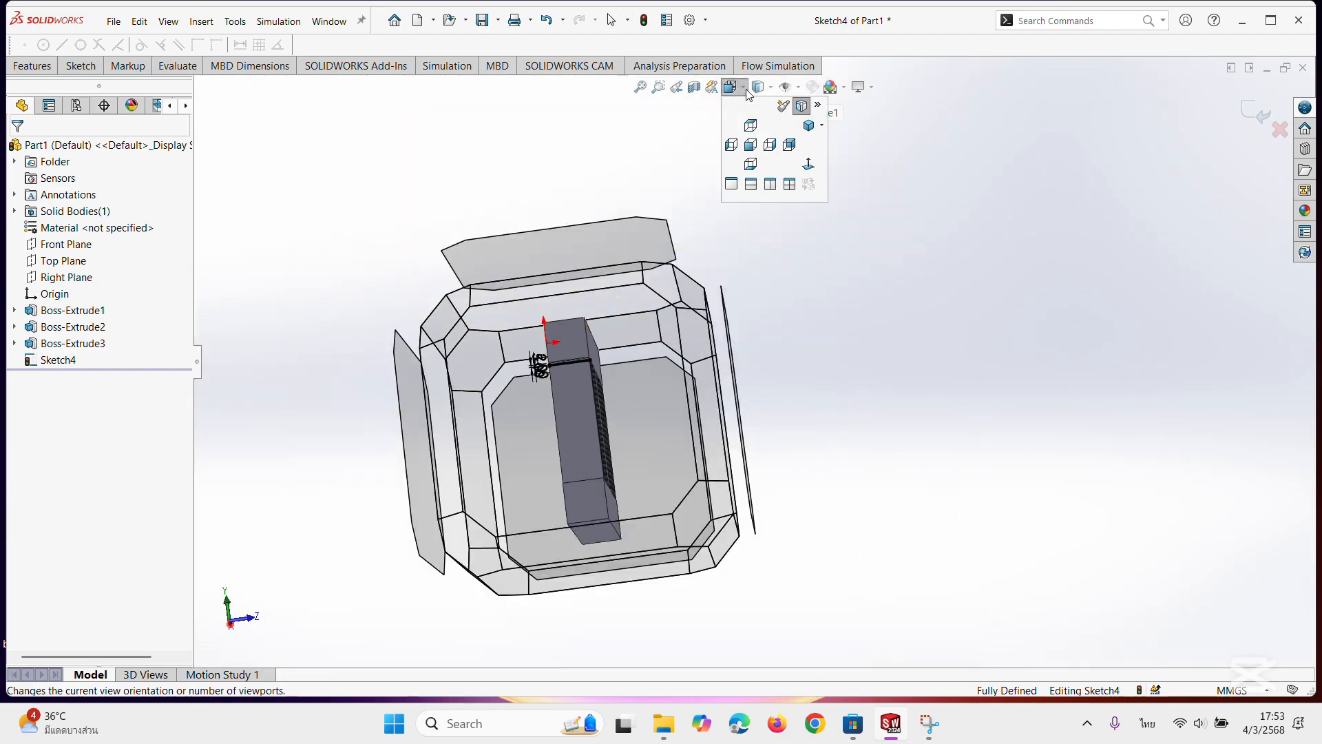
pyautogui.click(733, 145)
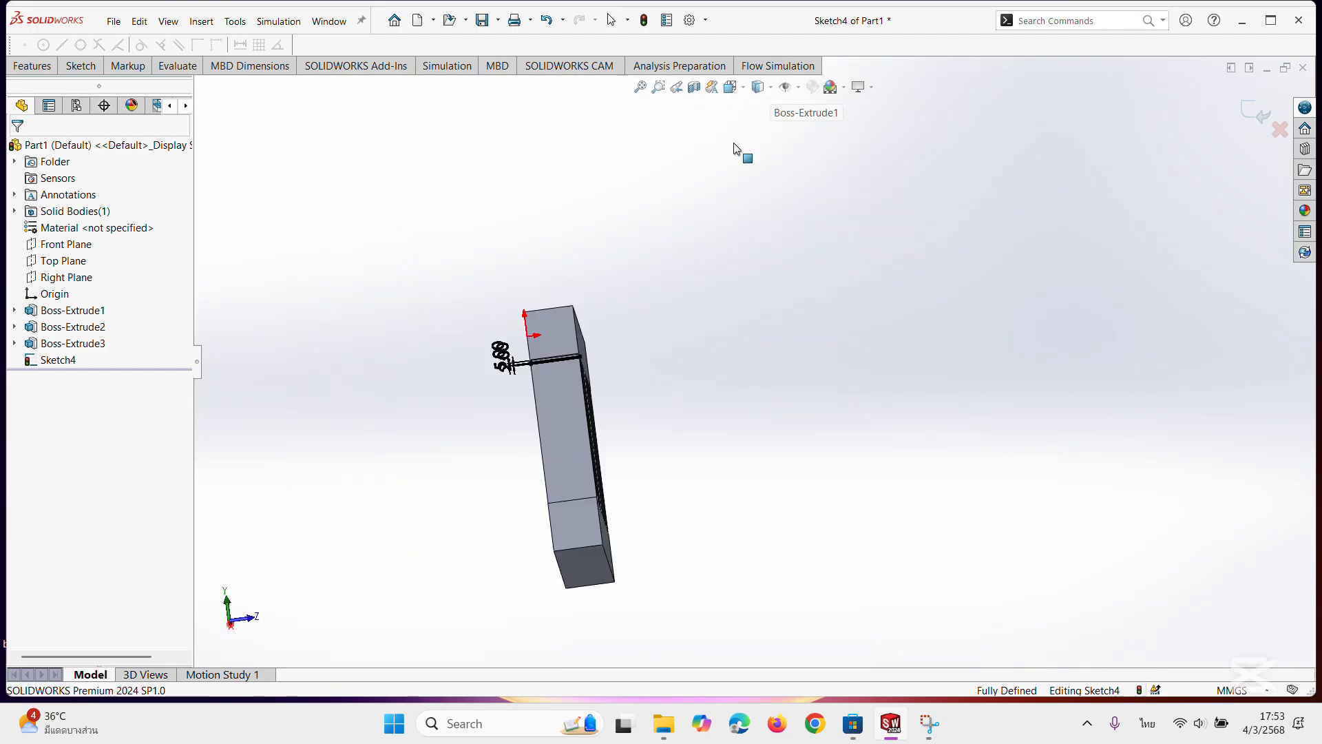
pyautogui.scroll(-10, 806, 220)
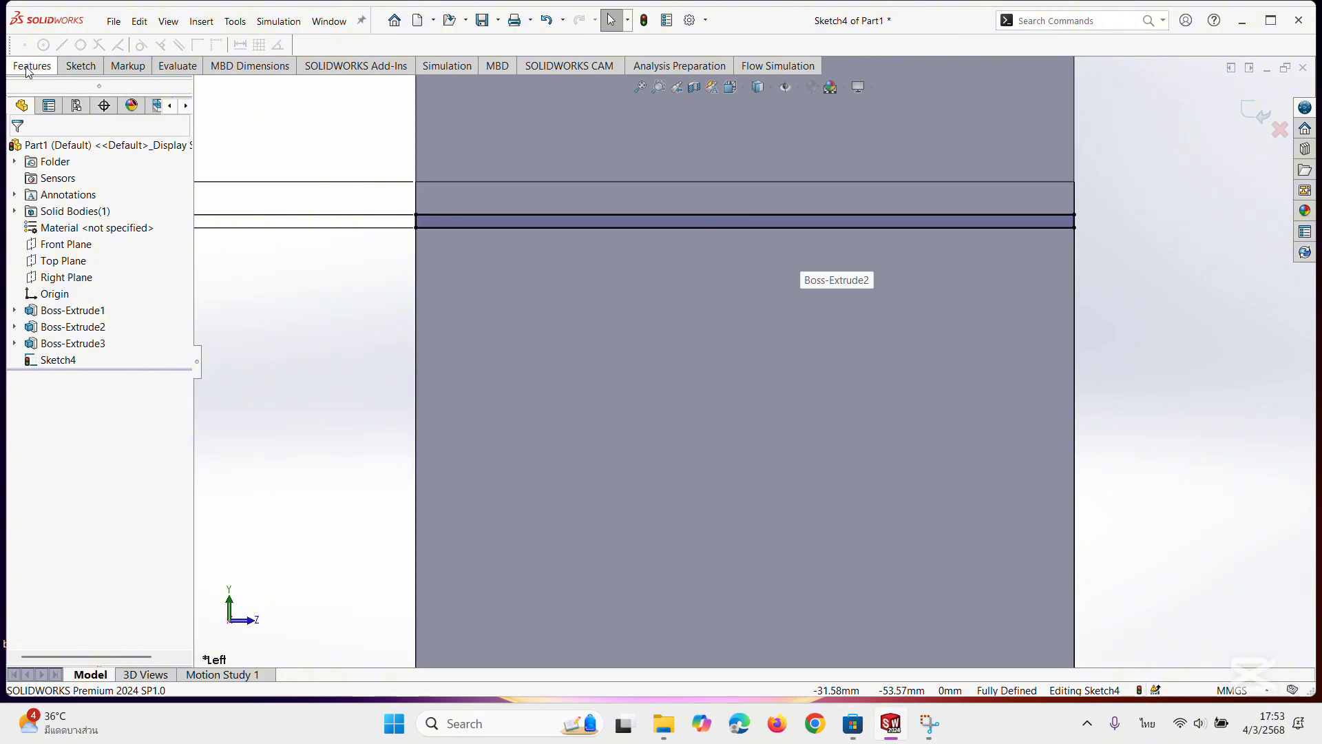
pyautogui.click(75, 68)
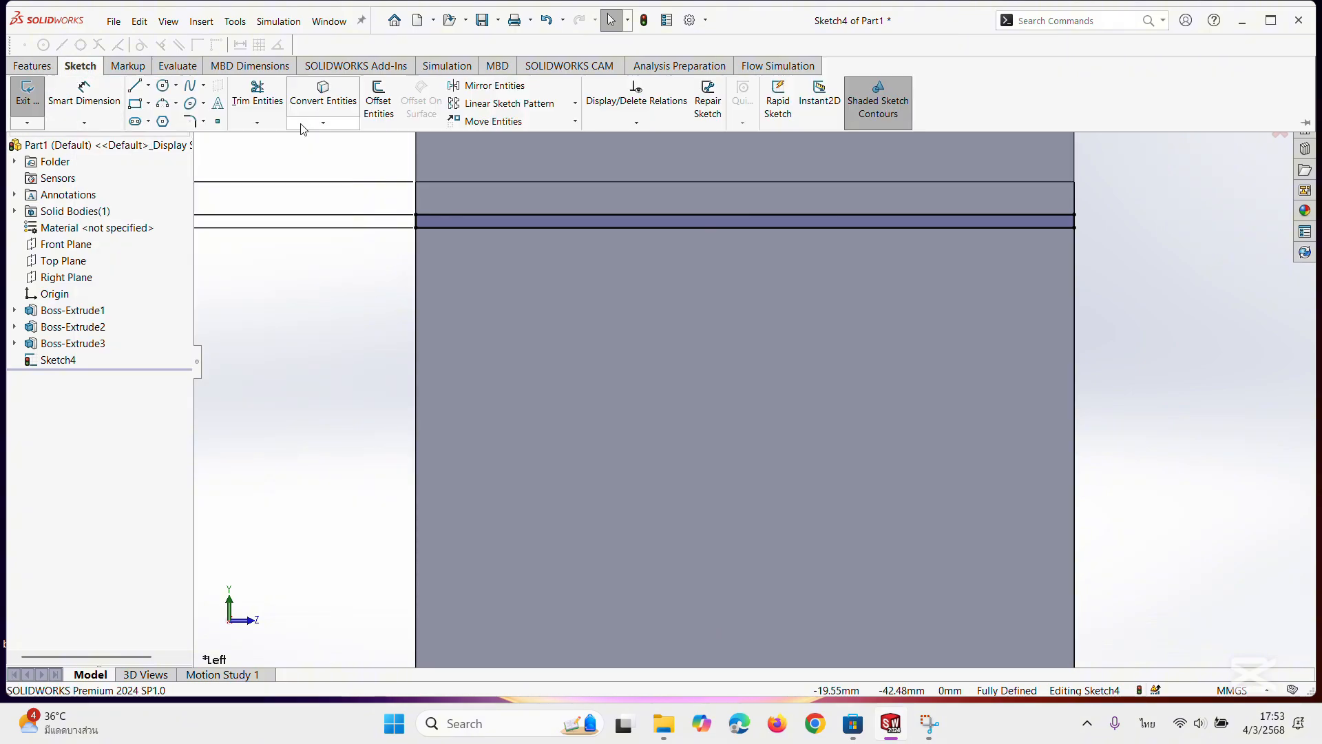
pyautogui.click(502, 105)
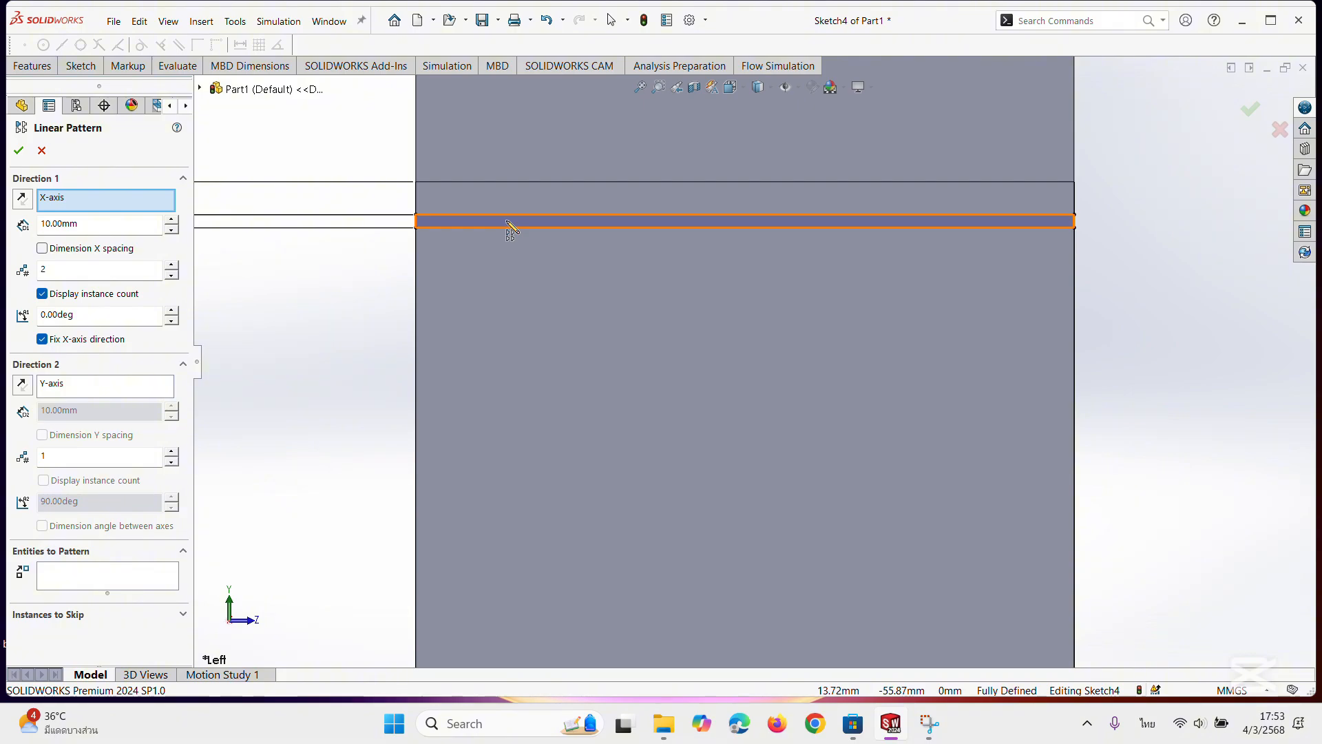
pyautogui.click(511, 221)
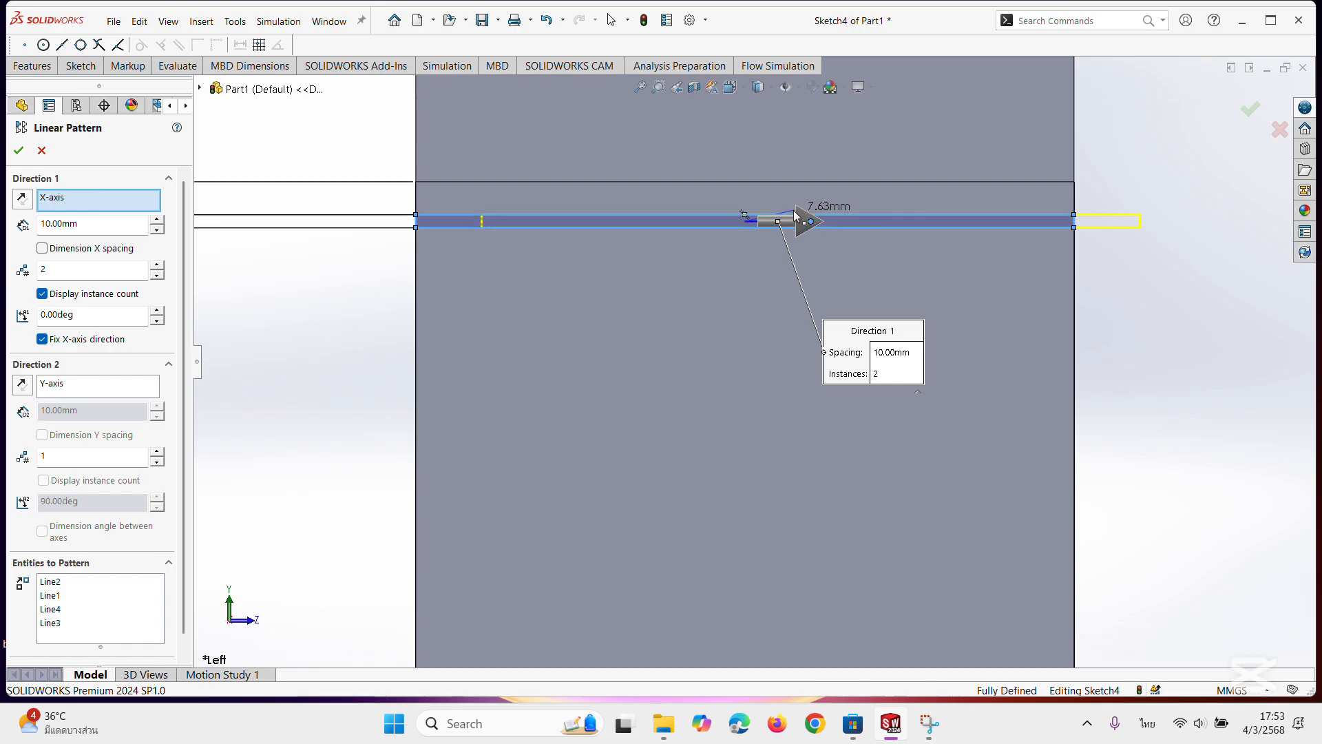
pyautogui.click(751, 181)
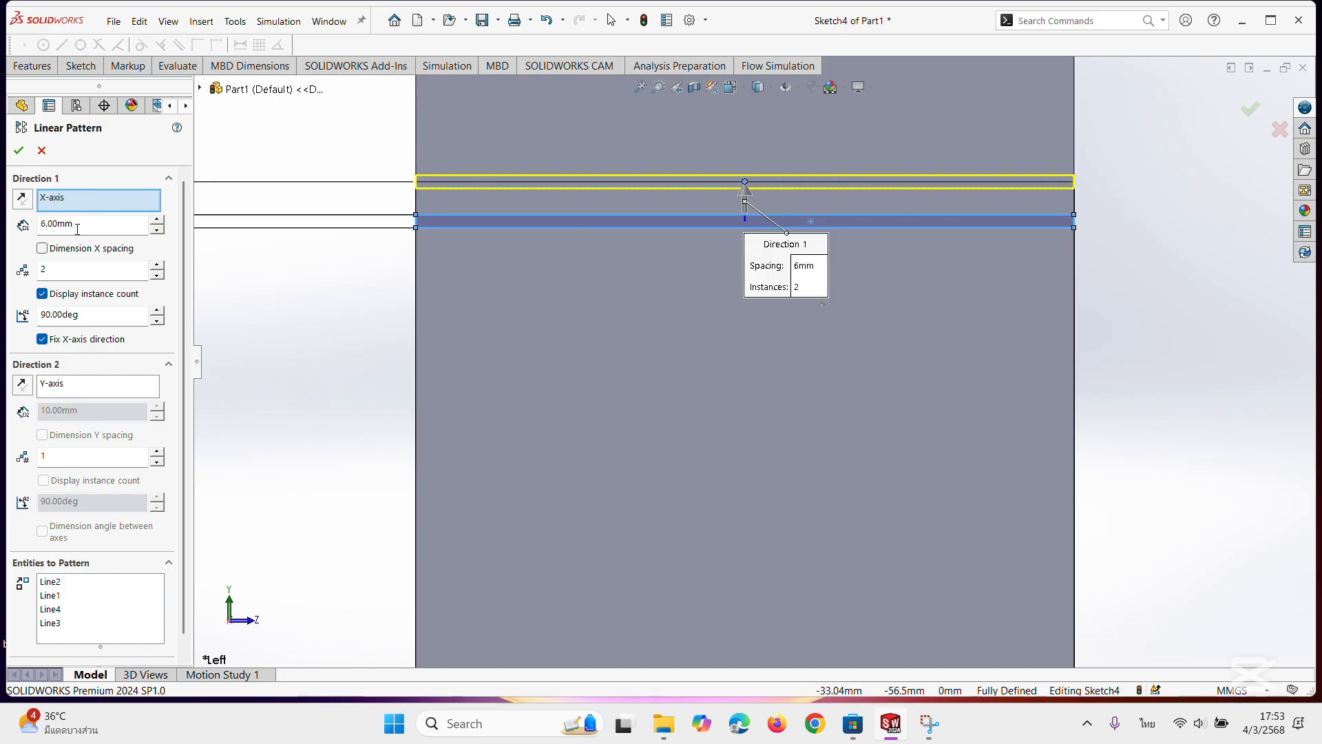
pyautogui.click(23, 199)
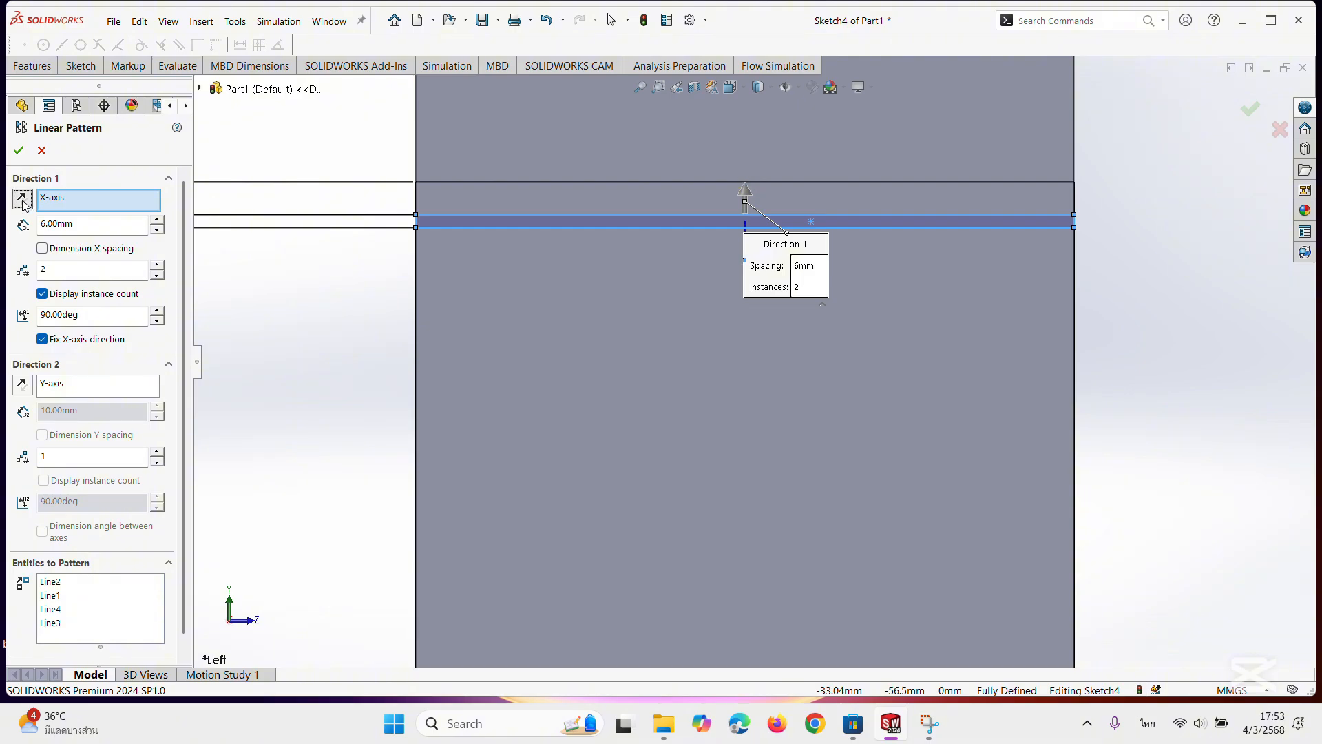
pyautogui.scroll(2, 606, 338)
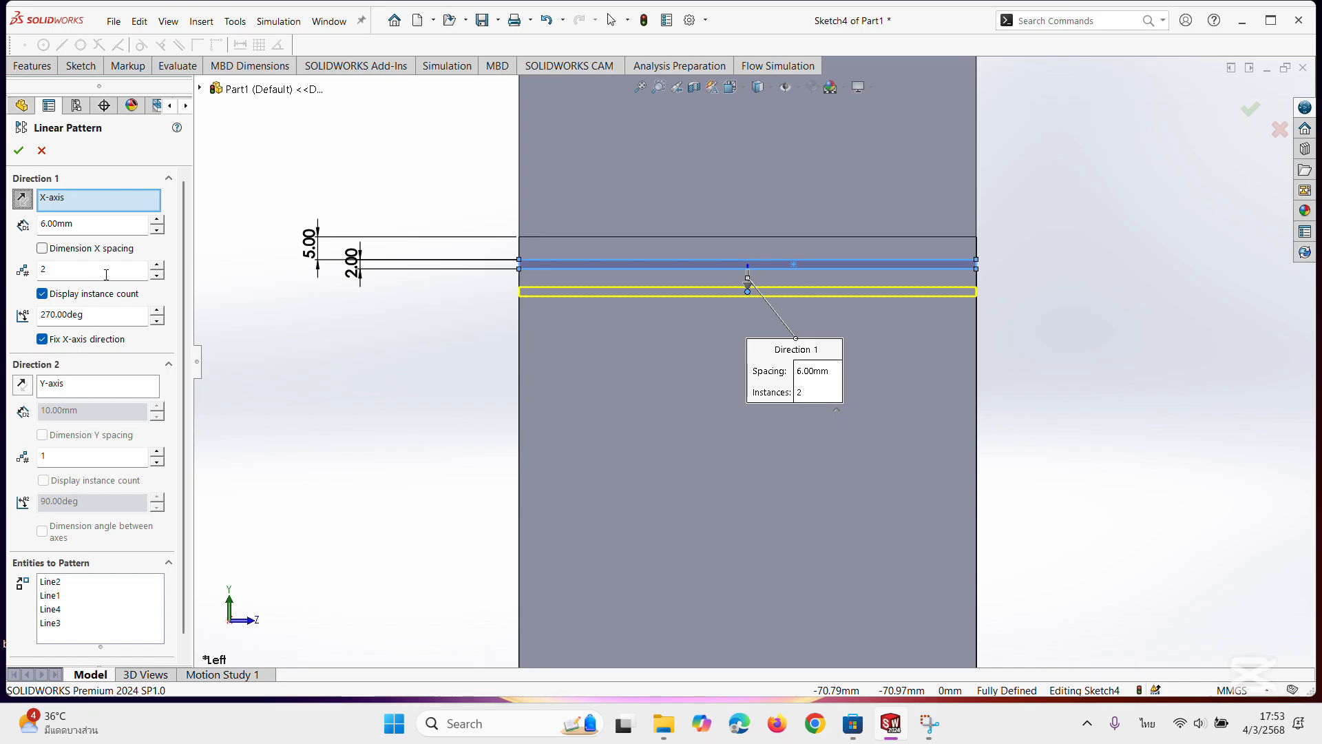
pyautogui.scroll(5, 754, 362)
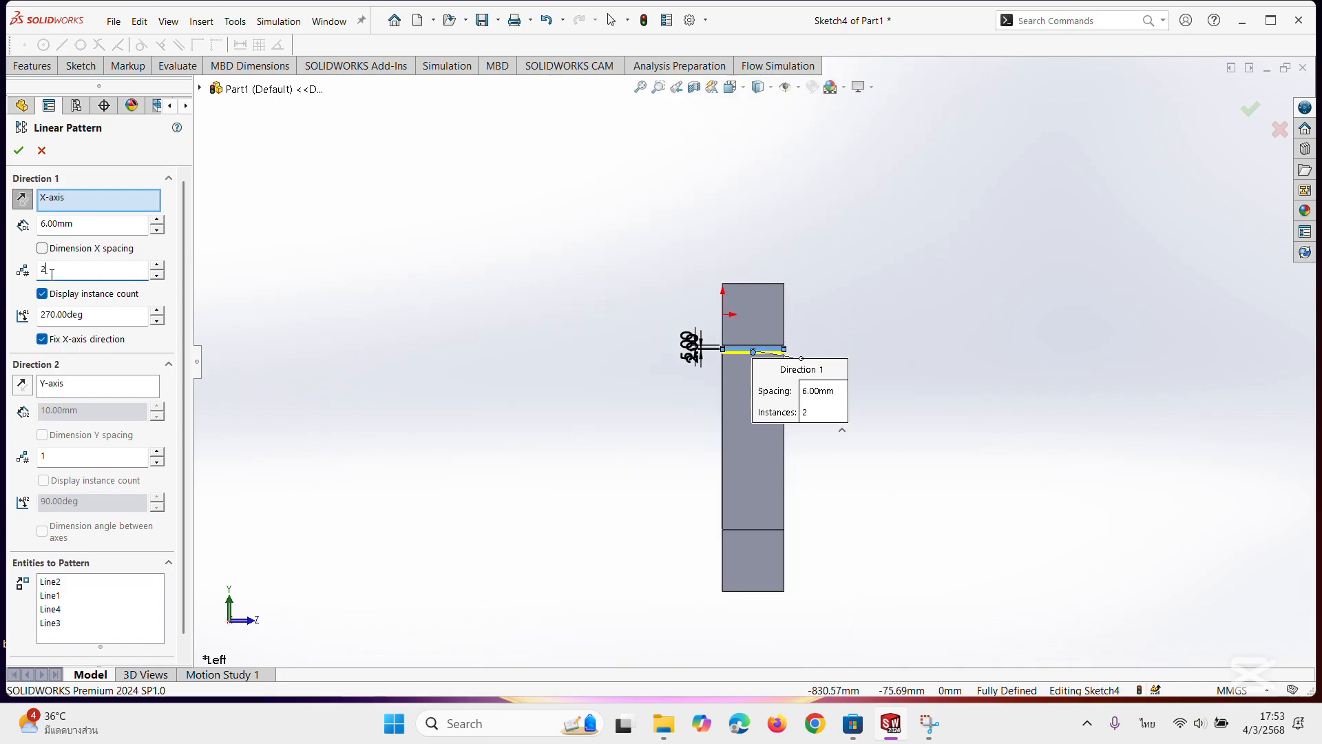
# Set the rectangle pattern to 49 instances so it spans the fin's full length, and apply it.
pyautogui.moveTo(52, 273); pyautogui.dragTo(40, 268)
pyautogui.write('40')
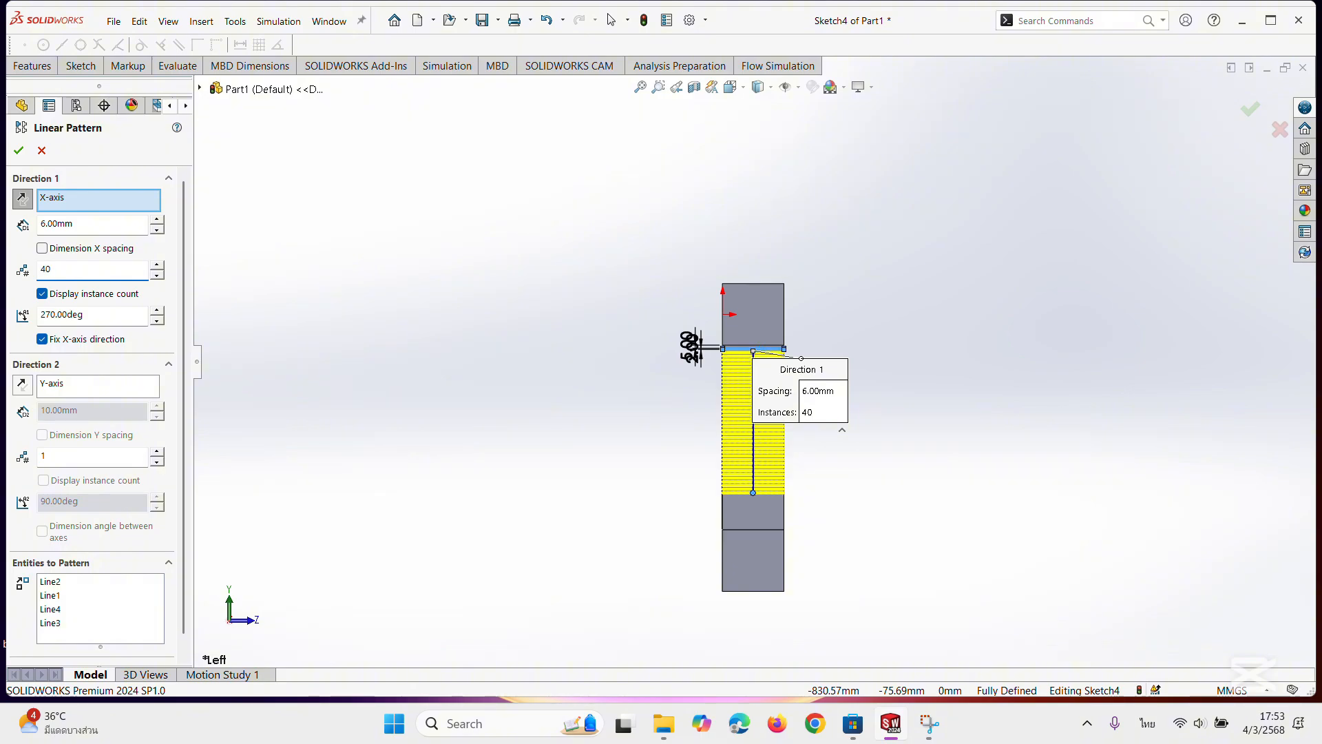
pyautogui.click(156, 265)
pyautogui.click(156, 266)
pyautogui.click(157, 265)
pyautogui.click(157, 265)
pyautogui.click(157, 265)
pyautogui.click(156, 265)
pyautogui.click(156, 265)
pyautogui.click(156, 265)
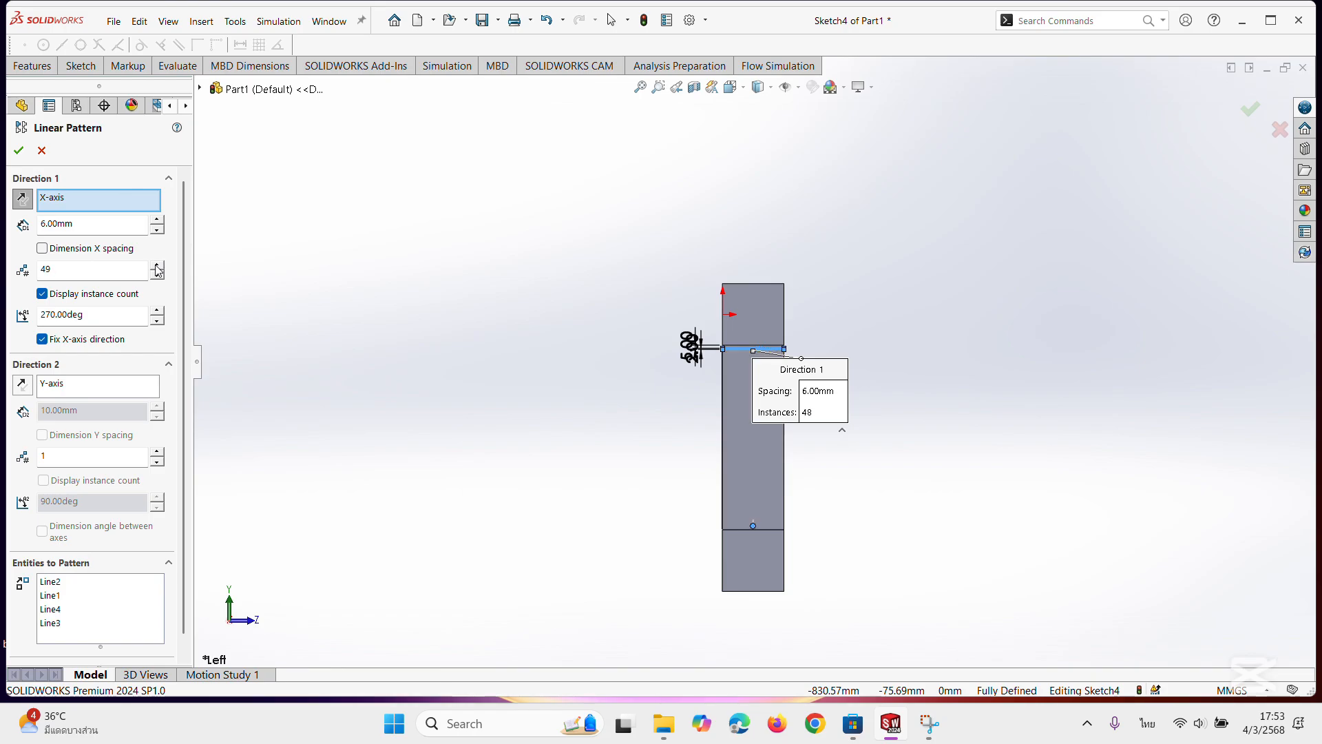
pyautogui.scroll(-5, 832, 563)
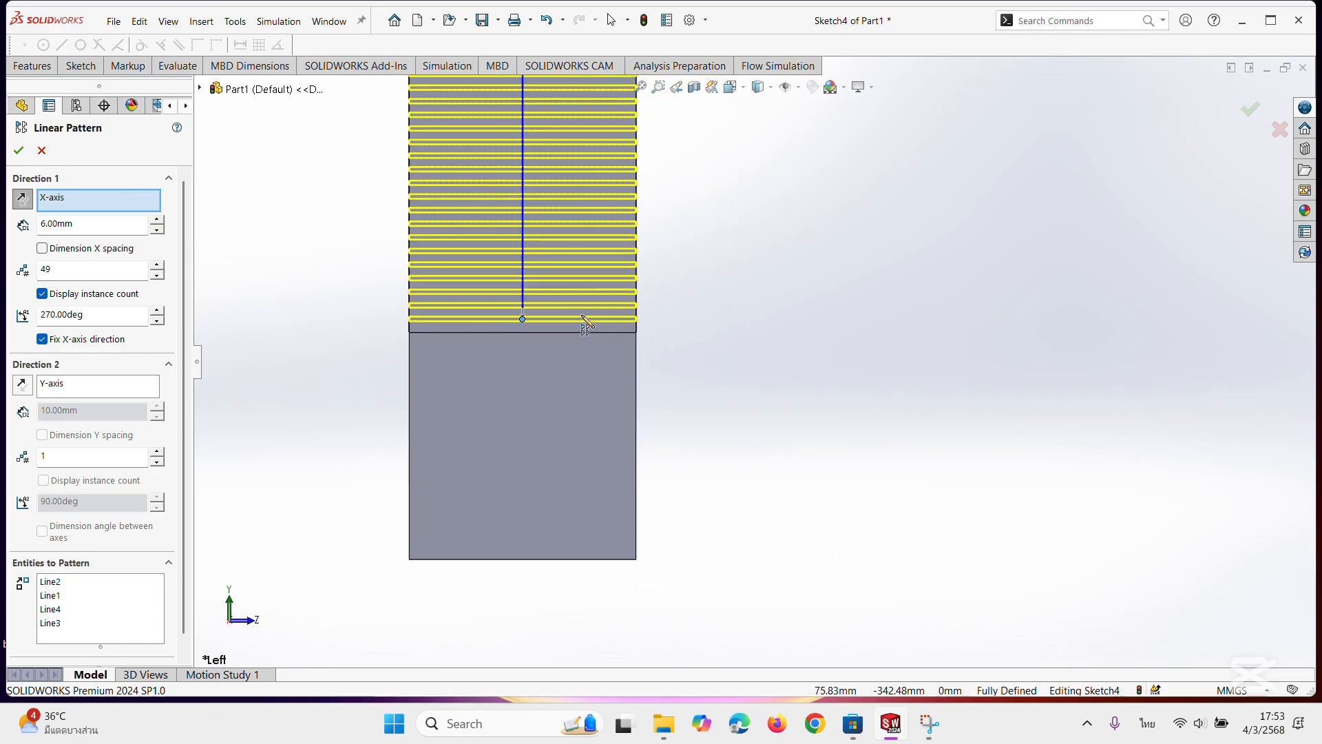
pyautogui.scroll(4, 582, 316)
pyautogui.scroll(5, 586, 316)
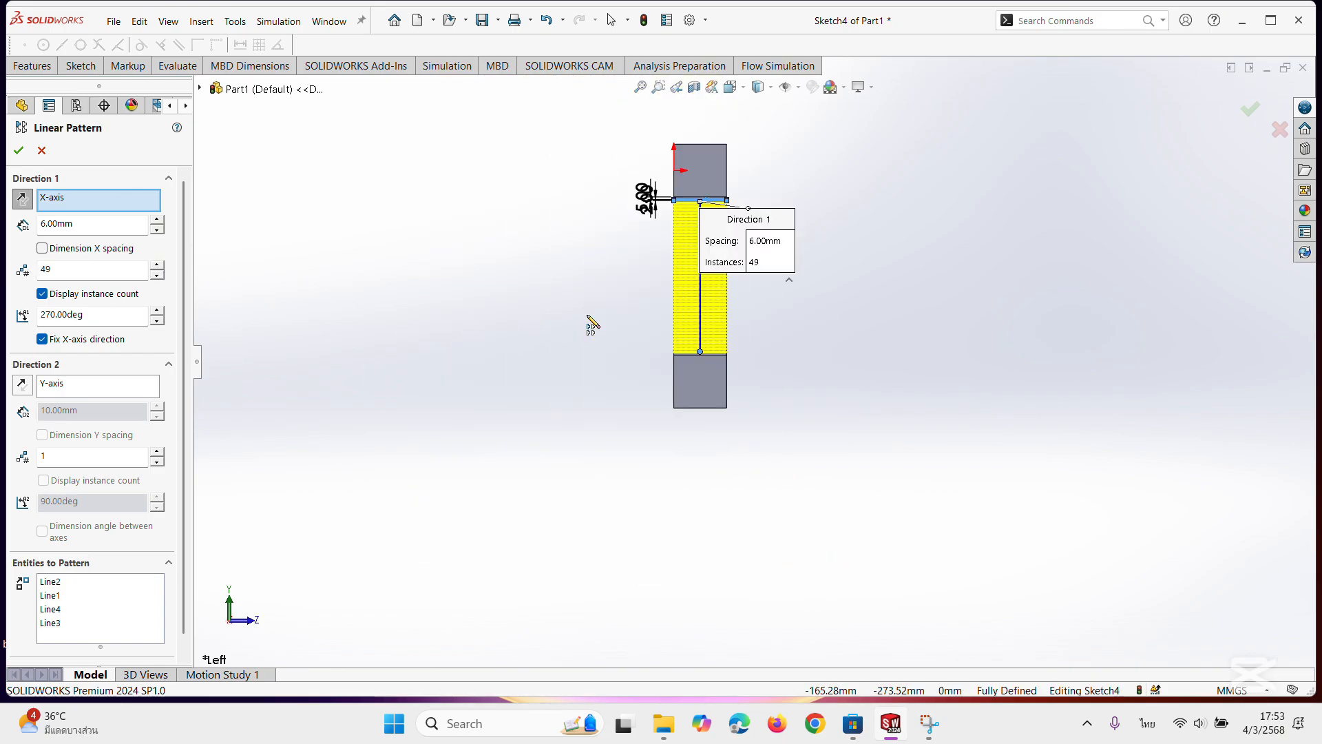
pyautogui.scroll(-3, 723, 300)
pyautogui.moveTo(860, 368); pyautogui.dragTo(215, 230, button='middle')
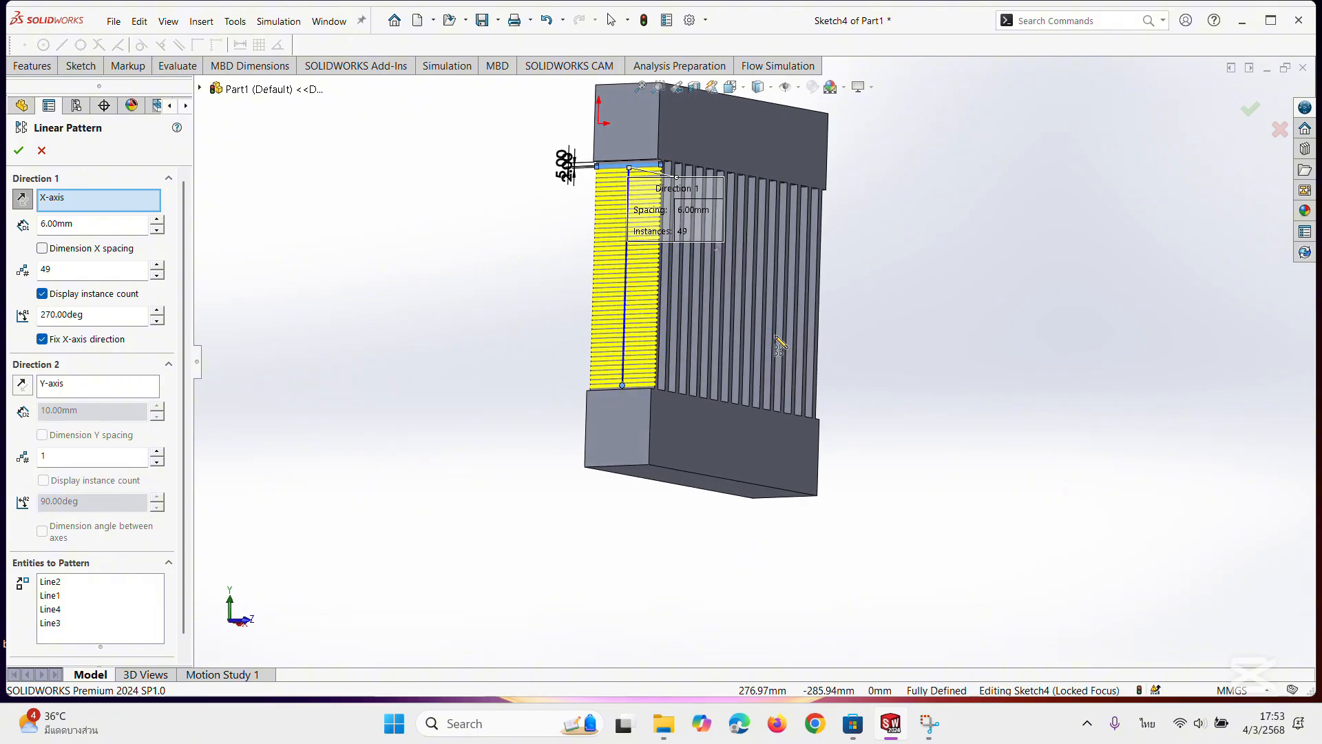
pyautogui.click(19, 151)
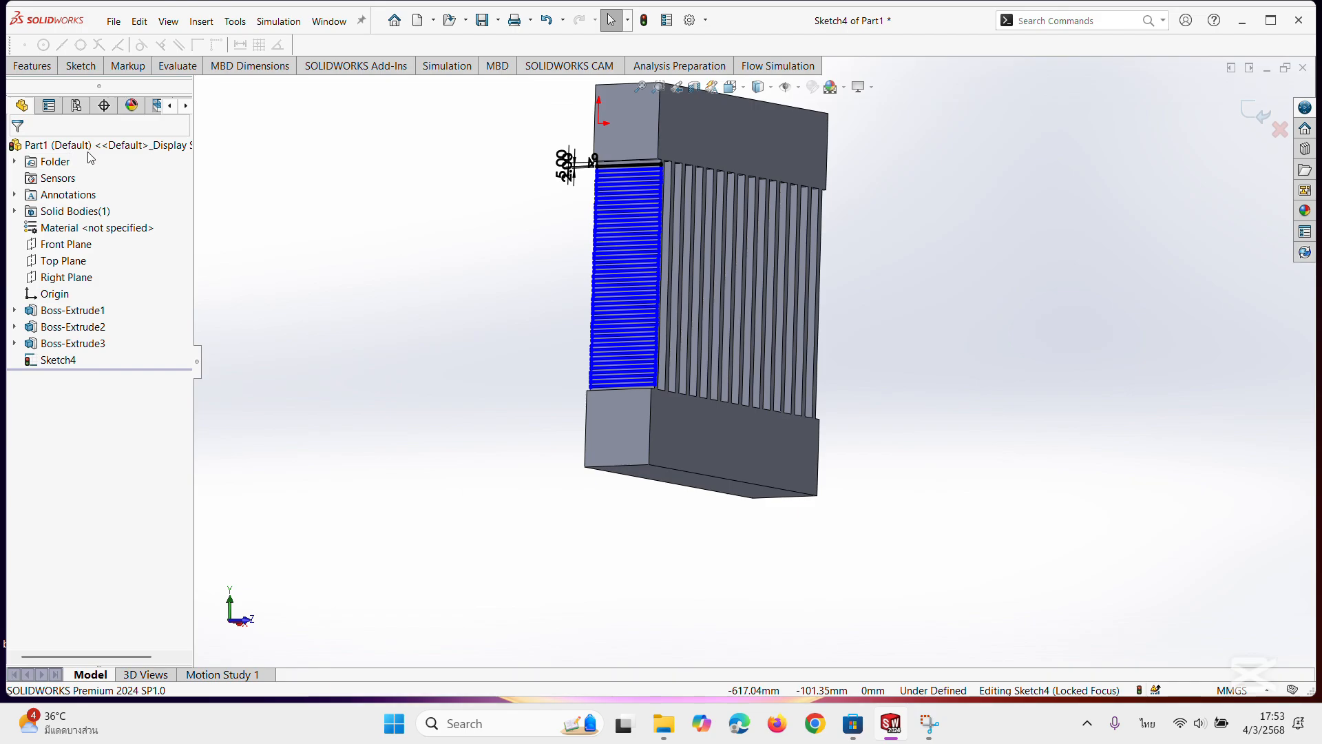
# Extrude the patterned strips as a merged boss through the fins, with reversed direction and a blind depth of 380 mm.
pyautogui.moveTo(1010, 302); pyautogui.dragTo(935, 276, button='middle')
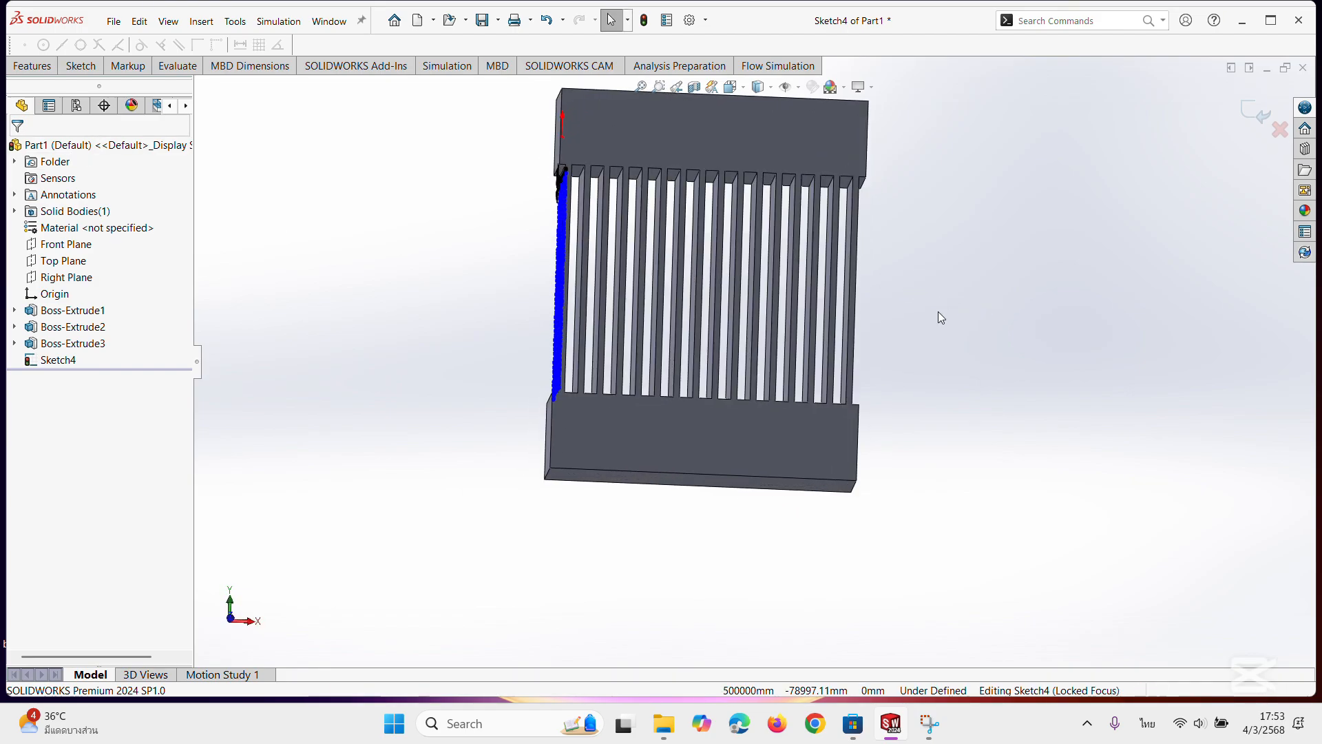
pyautogui.scroll(2, 498, 241)
pyautogui.moveTo(576, 249)
pyautogui.mouseDown(button='middle')
pyautogui.moveTo(615, 266)
pyautogui.moveTo(605, 304)
pyautogui.moveTo(582, 269)
pyautogui.moveTo(697, 235)
pyautogui.moveTo(715, 304)
pyautogui.mouseUp(button='middle')
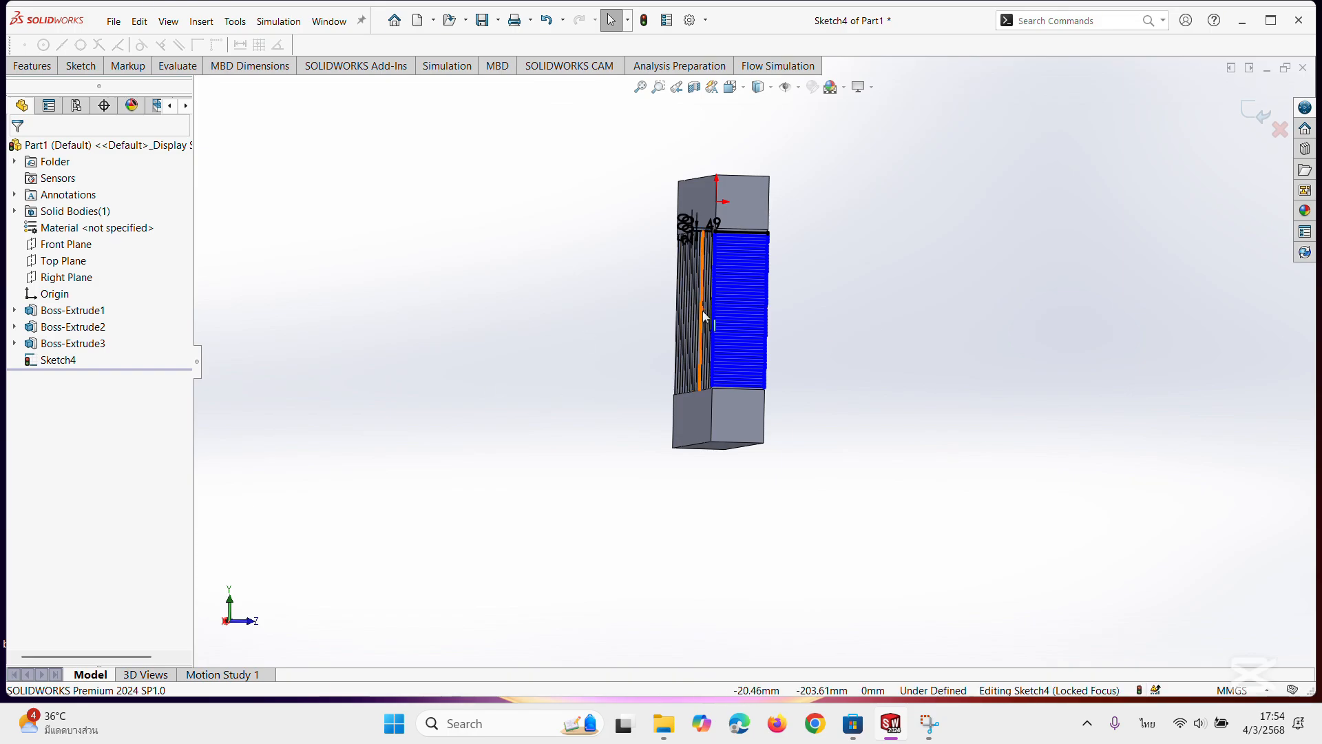
pyautogui.moveTo(930, 341); pyautogui.dragTo(832, 317, button='middle')
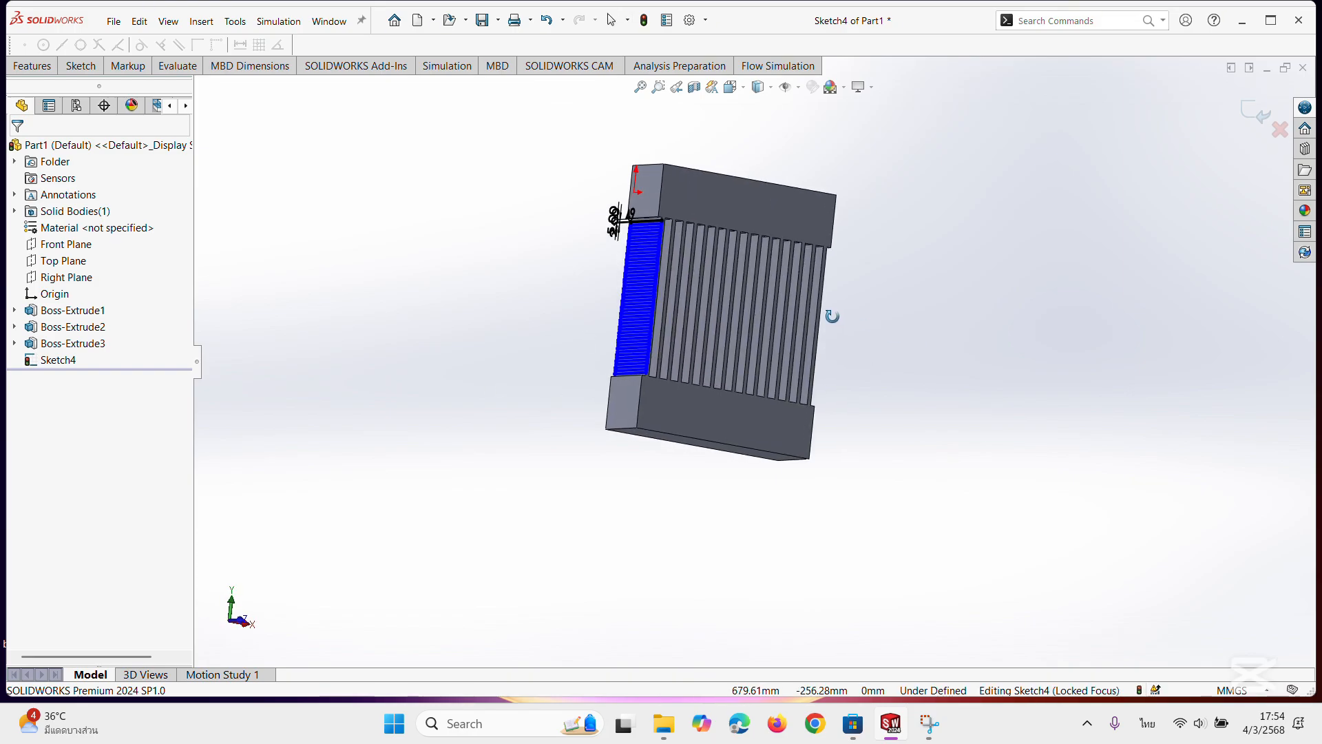
pyautogui.click(31, 67)
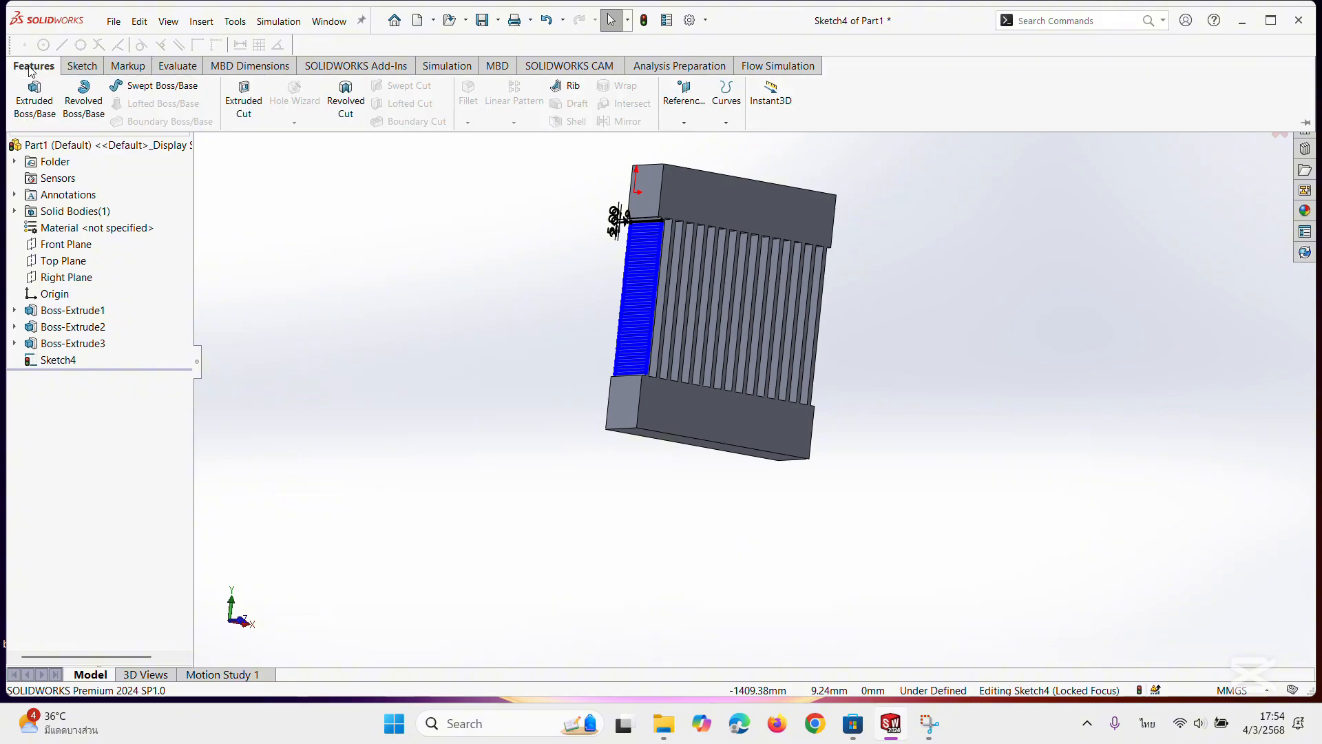
pyautogui.click(33, 103)
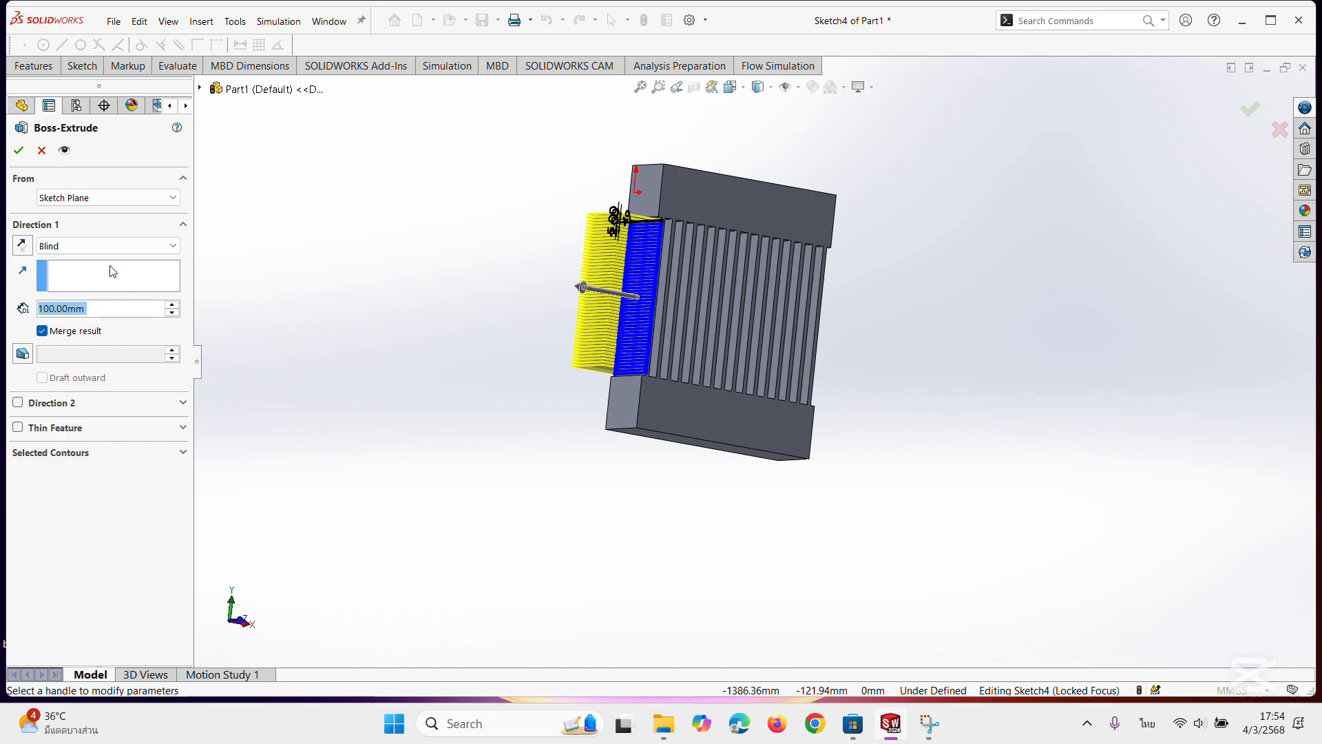
pyautogui.click(22, 246)
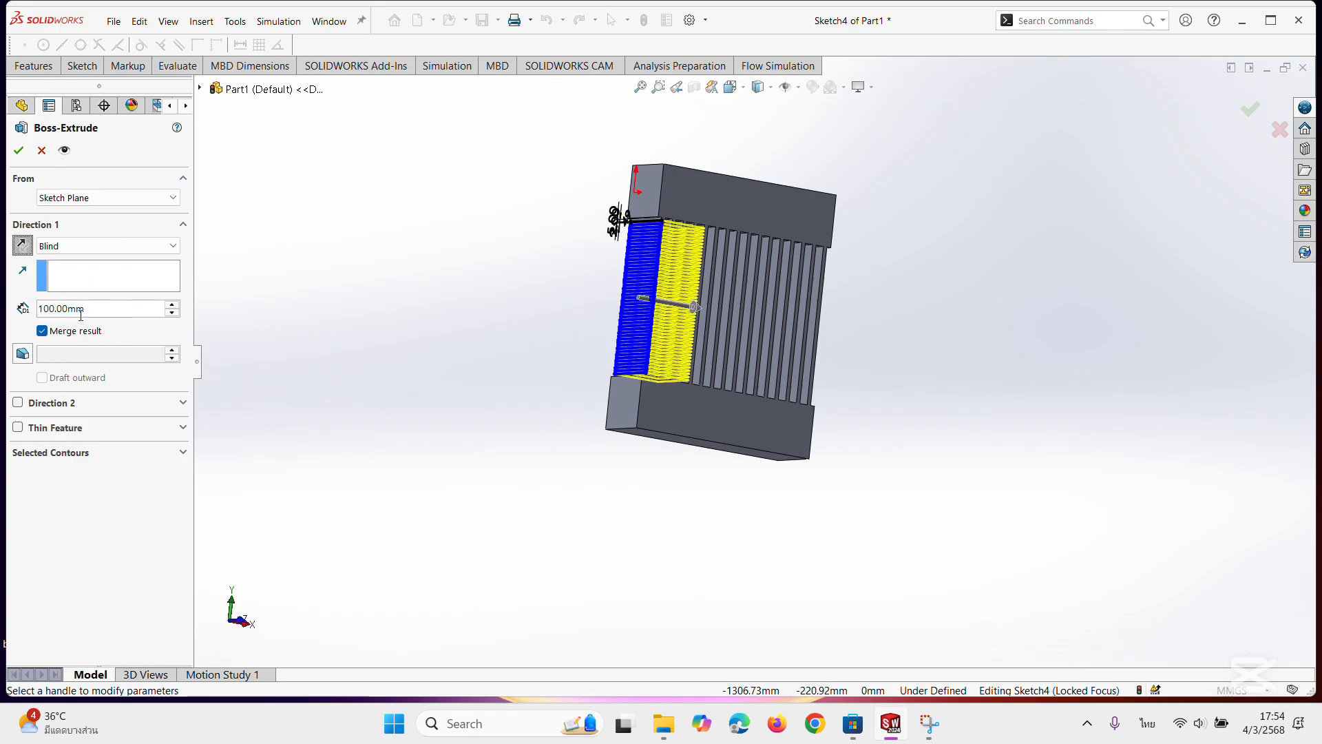
pyautogui.moveTo(102, 313); pyautogui.dragTo(31, 316)
pyautogui.moveTo(955, 309); pyautogui.dragTo(863, 279, button='middle')
pyautogui.scroll(-3, 862, 279)
pyautogui.scroll(-5, 810, 398)
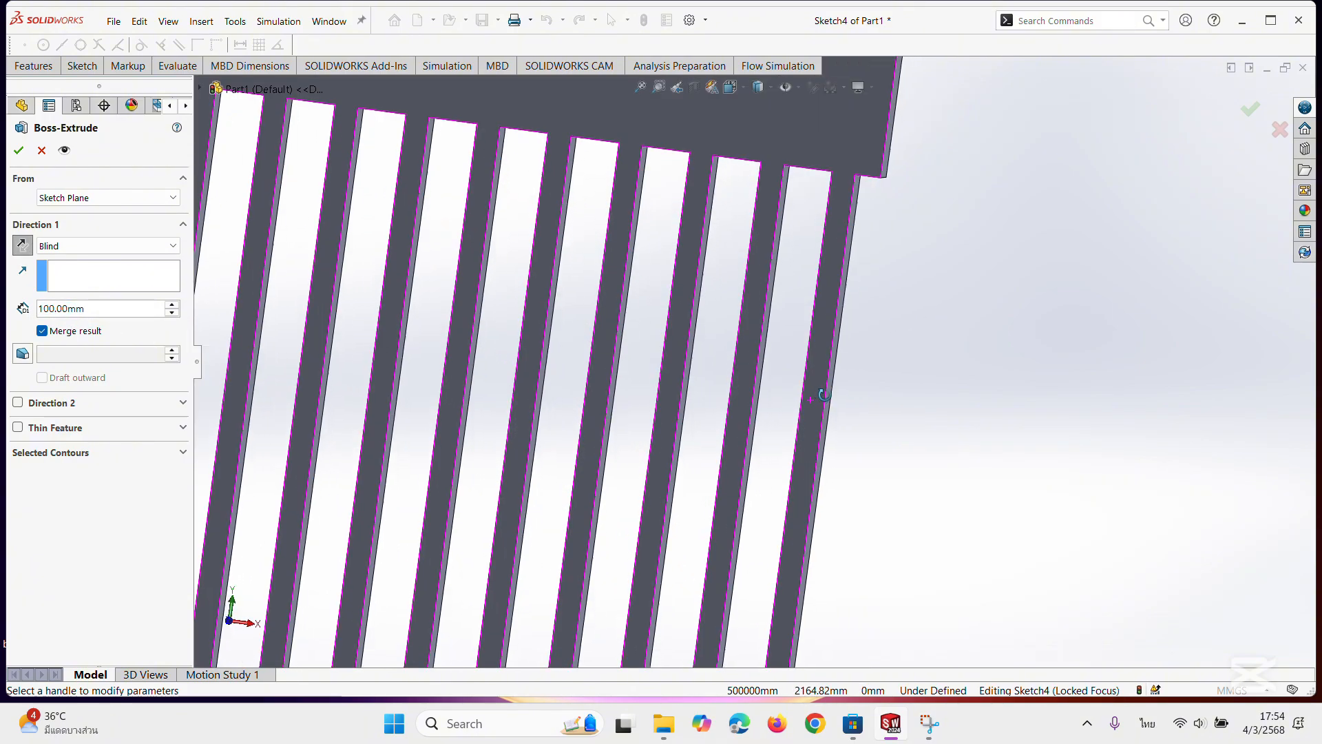
pyautogui.moveTo(853, 392); pyautogui.dragTo(850, 392, button='middle')
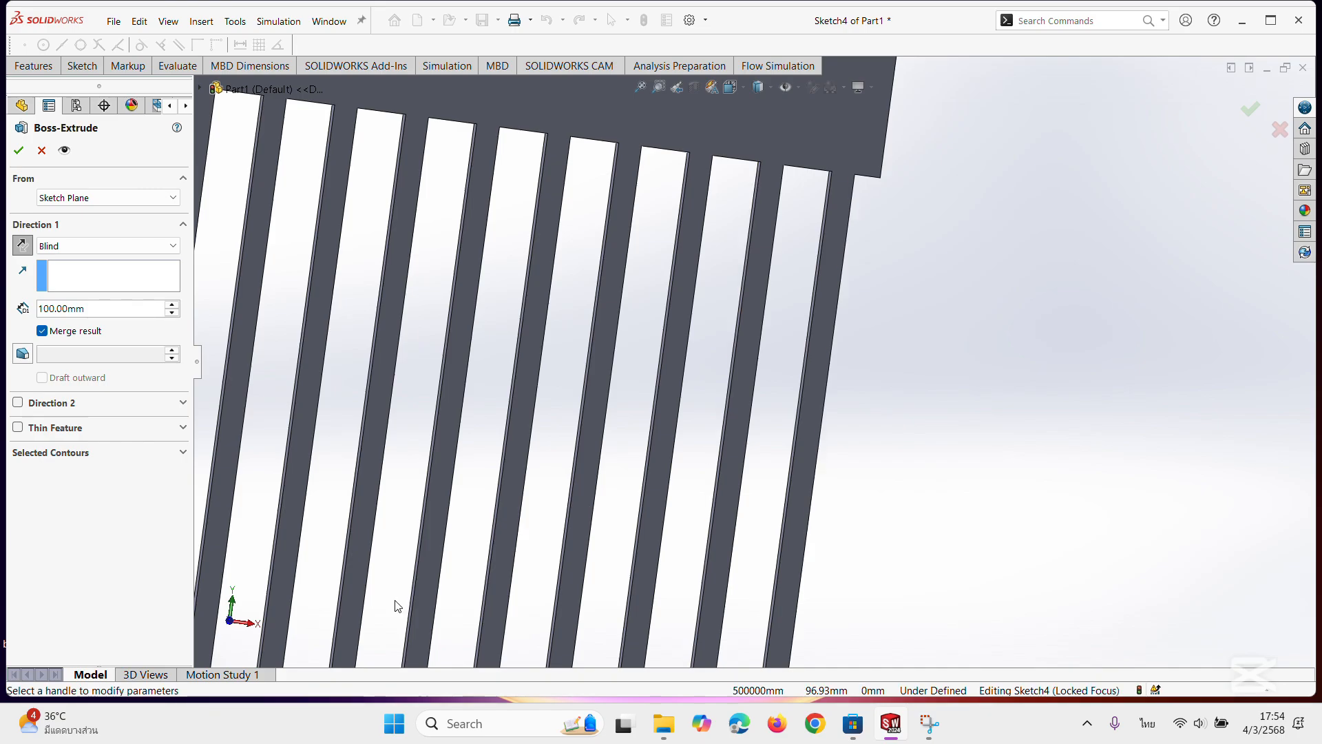
pyautogui.moveTo(85, 309); pyautogui.dragTo(57, 309)
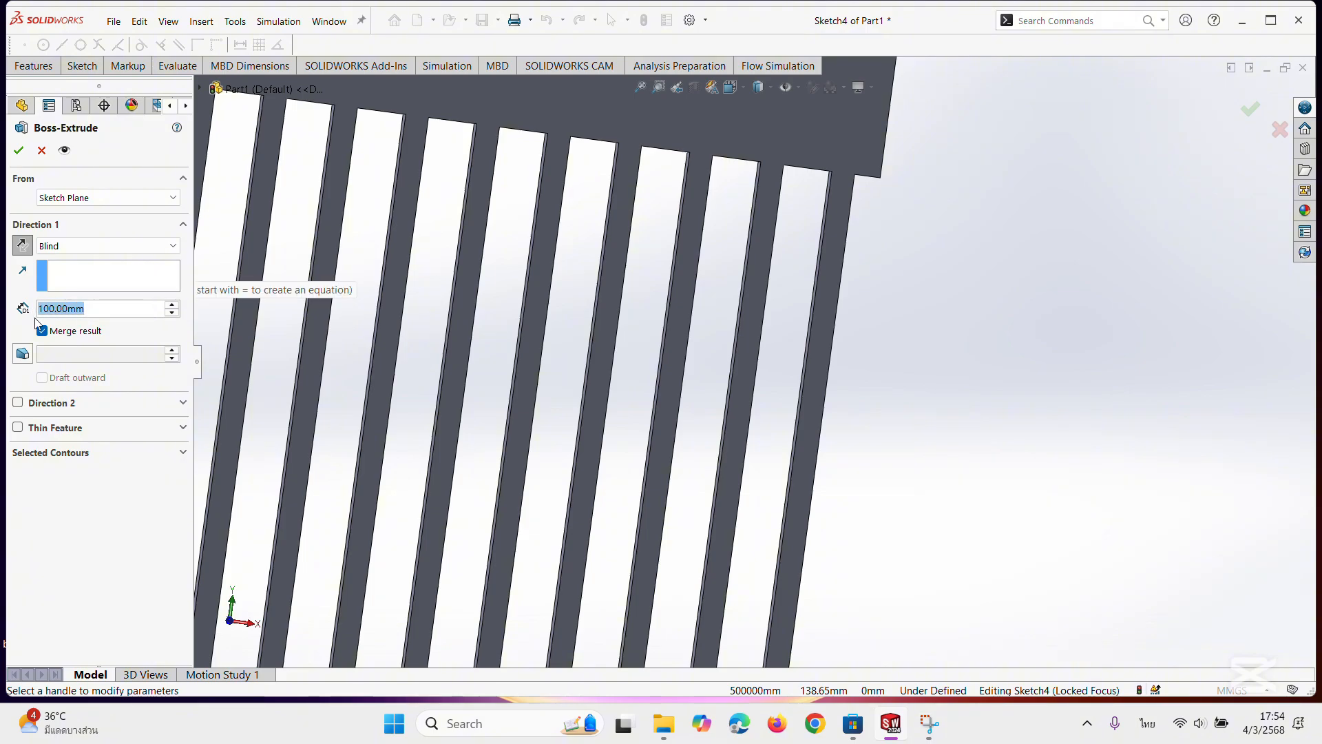
pyautogui.write('380')
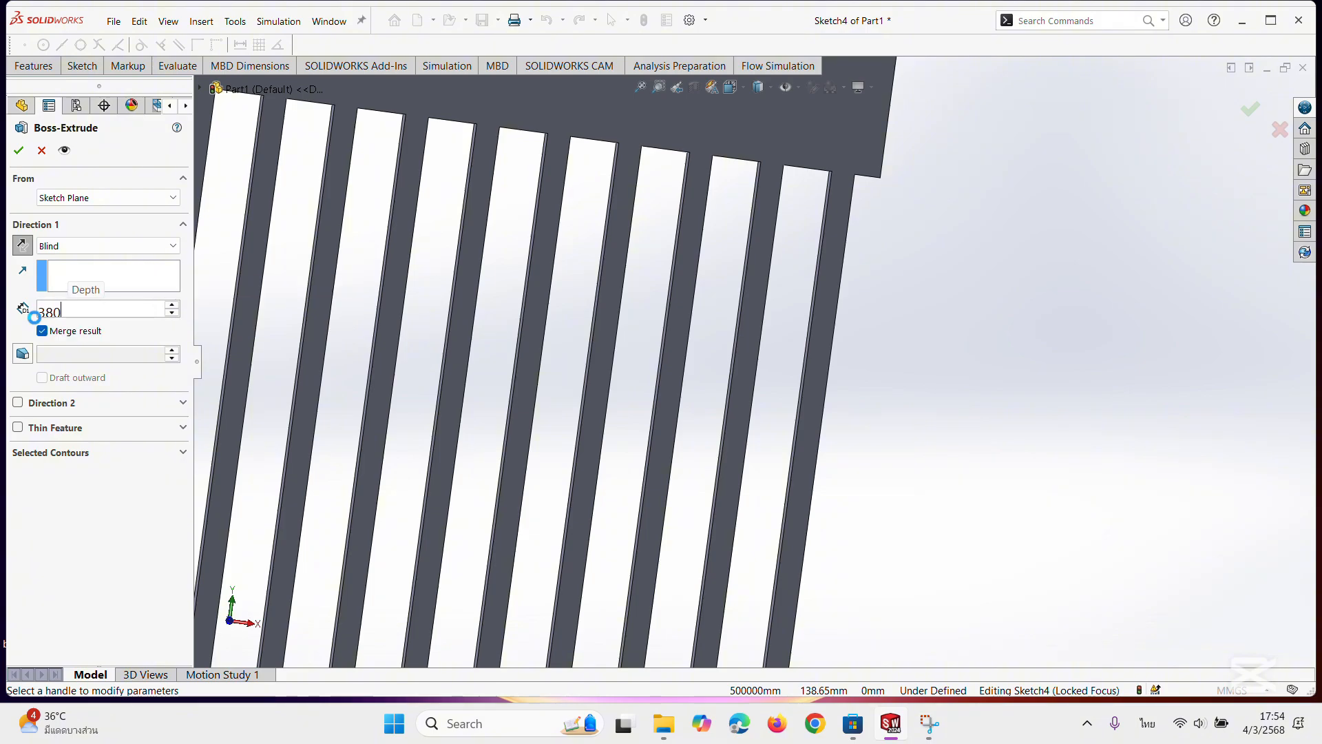
pyautogui.press('Return')
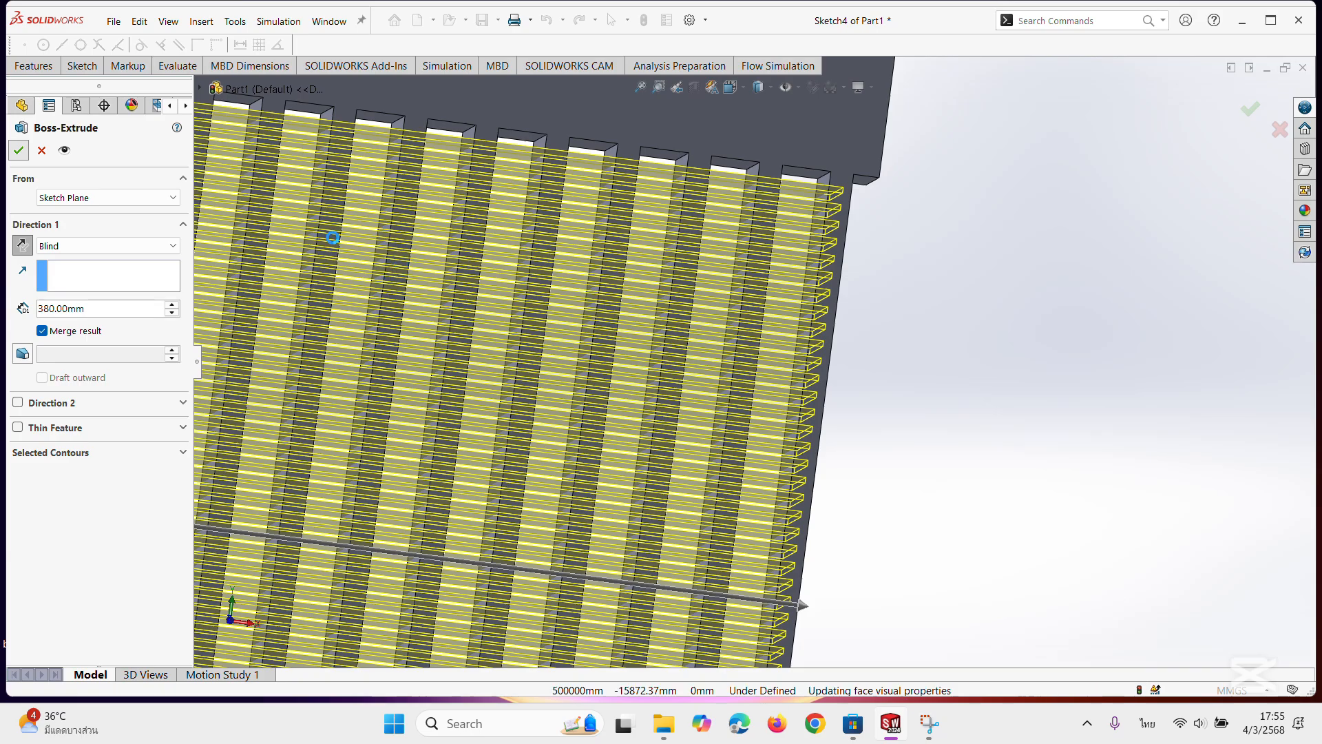
# Start a sketch on the end blocks' front face and draw a circle of about 28 mm radius near the upper block's left end.
pyautogui.scroll(5, 701, 372)
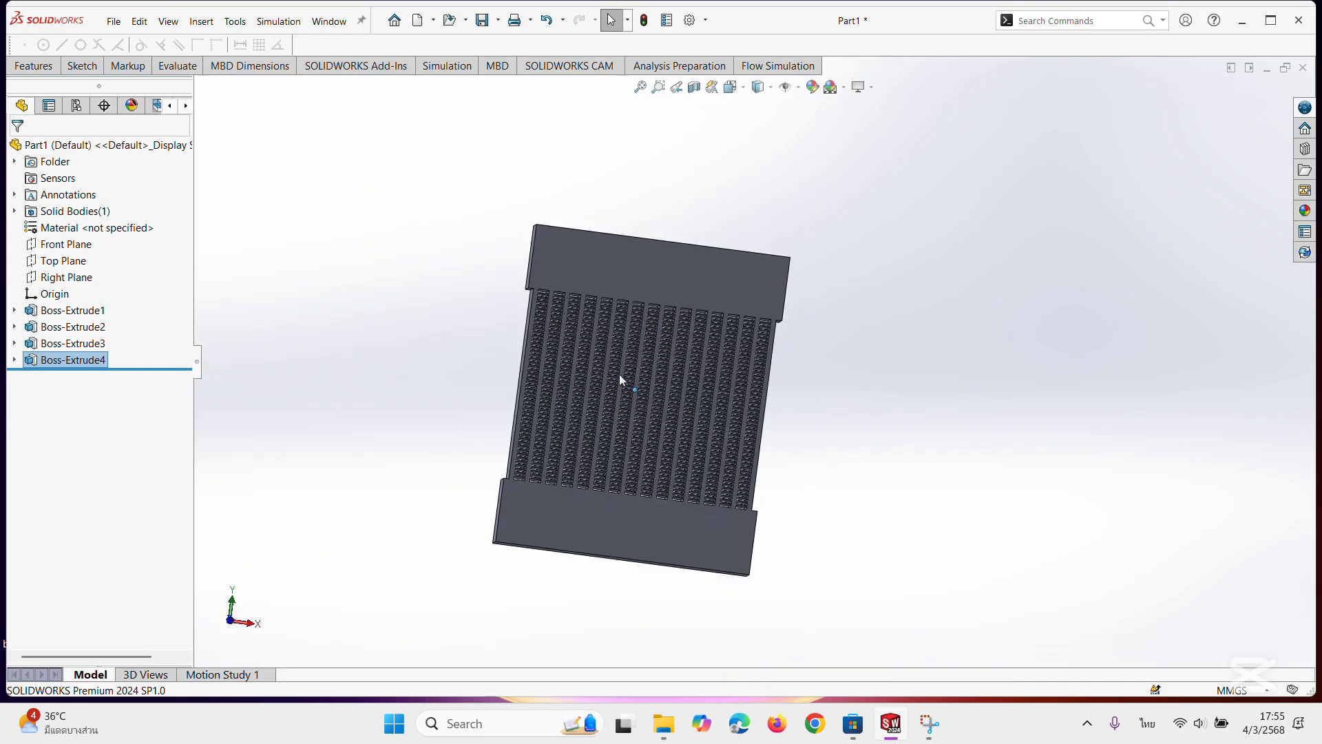
pyautogui.scroll(-5, 595, 392)
pyautogui.moveTo(540, 475)
pyautogui.mouseDown(button='middle')
pyautogui.moveTo(555, 499)
pyautogui.moveTo(654, 482)
pyautogui.moveTo(493, 459)
pyautogui.moveTo(530, 460)
pyautogui.mouseUp(button='middle')
pyautogui.scroll(4, 531, 460)
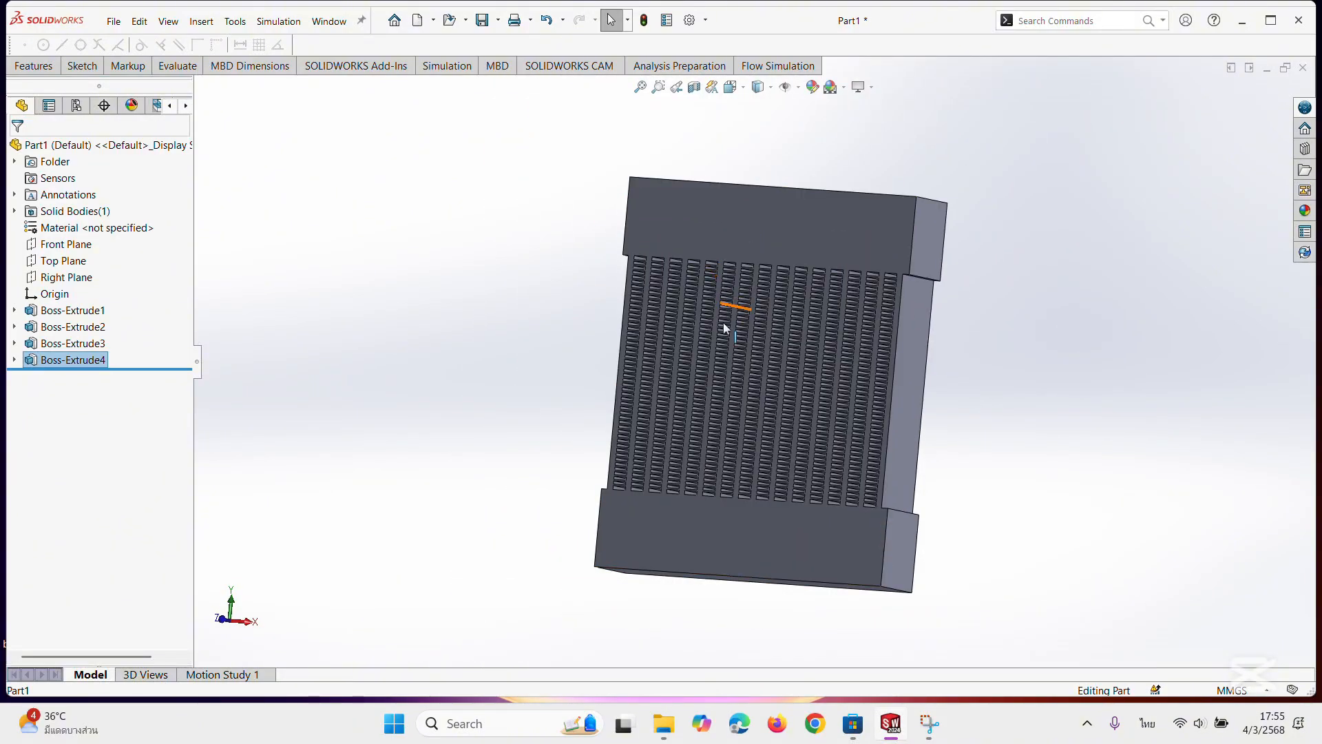
pyautogui.moveTo(708, 184); pyautogui.dragTo(772, 206, button='middle')
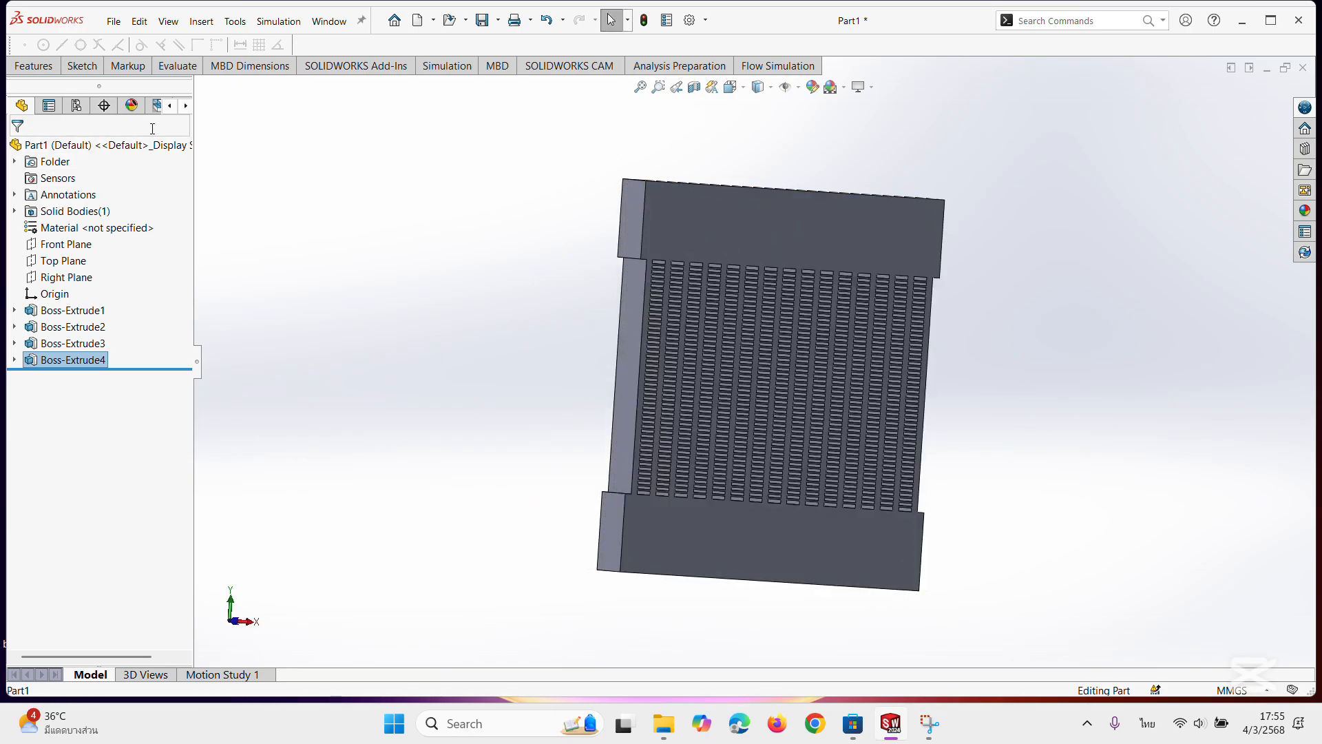
pyautogui.click(783, 236)
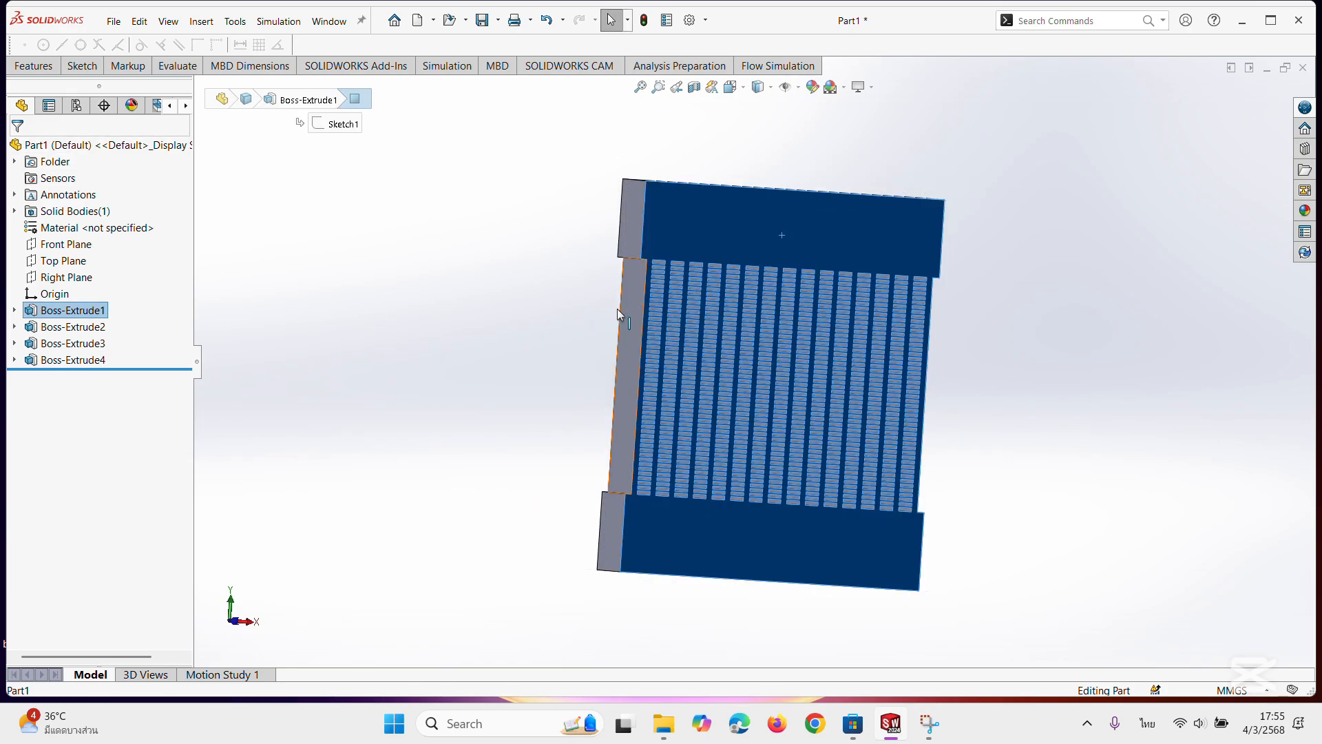
pyautogui.click(81, 67)
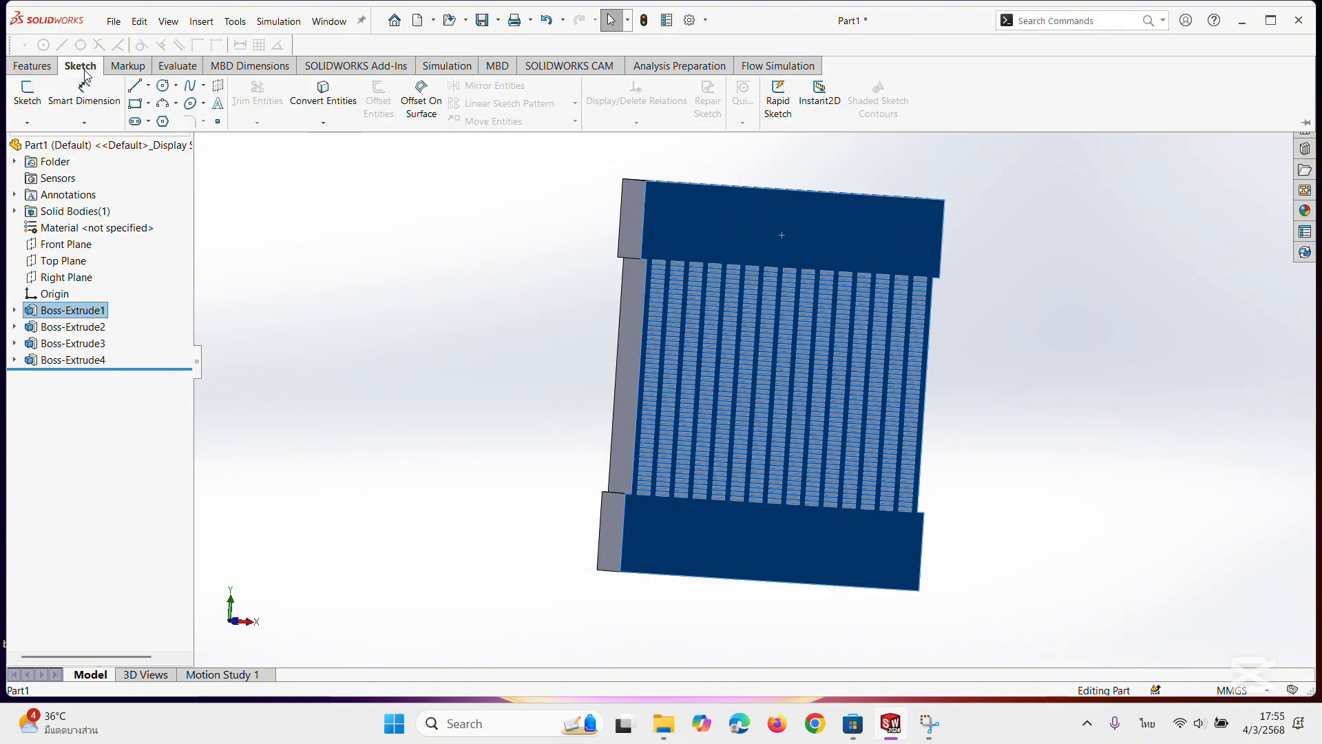
pyautogui.click(162, 86)
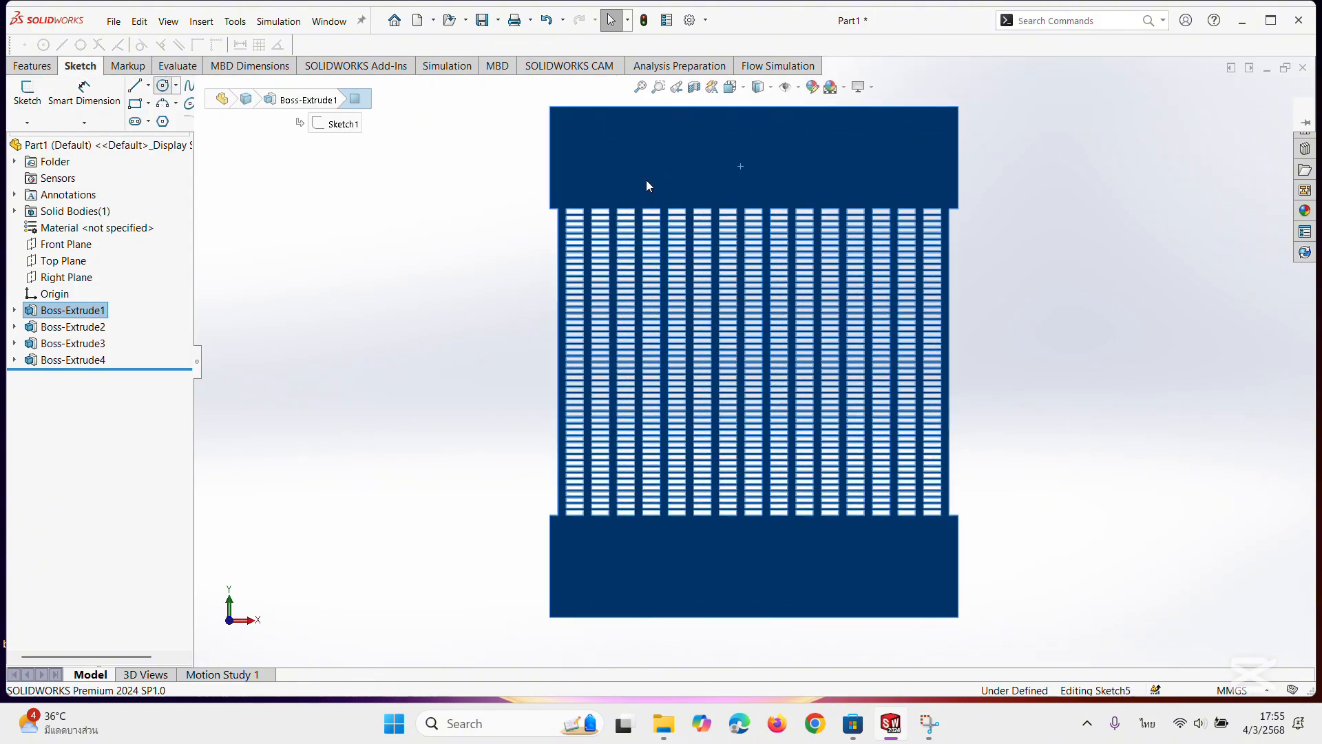
pyautogui.click(604, 143)
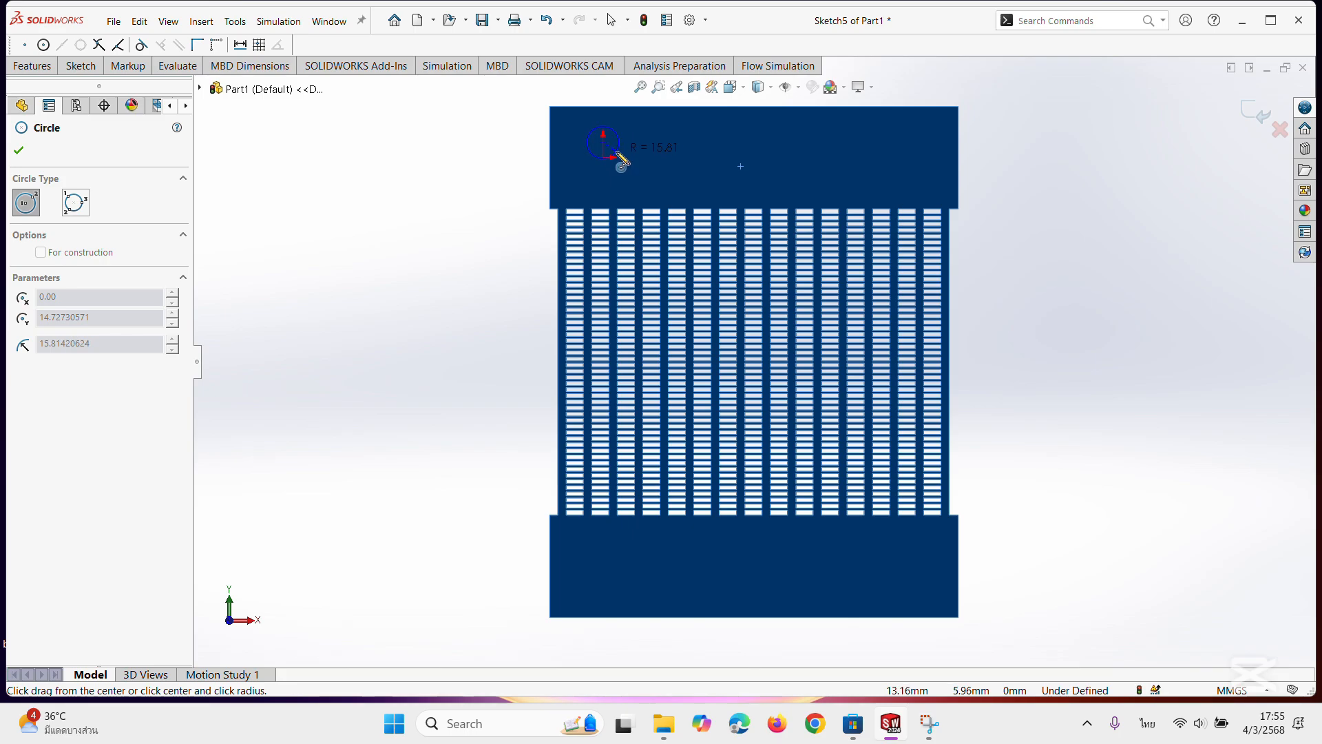
pyautogui.click(625, 171)
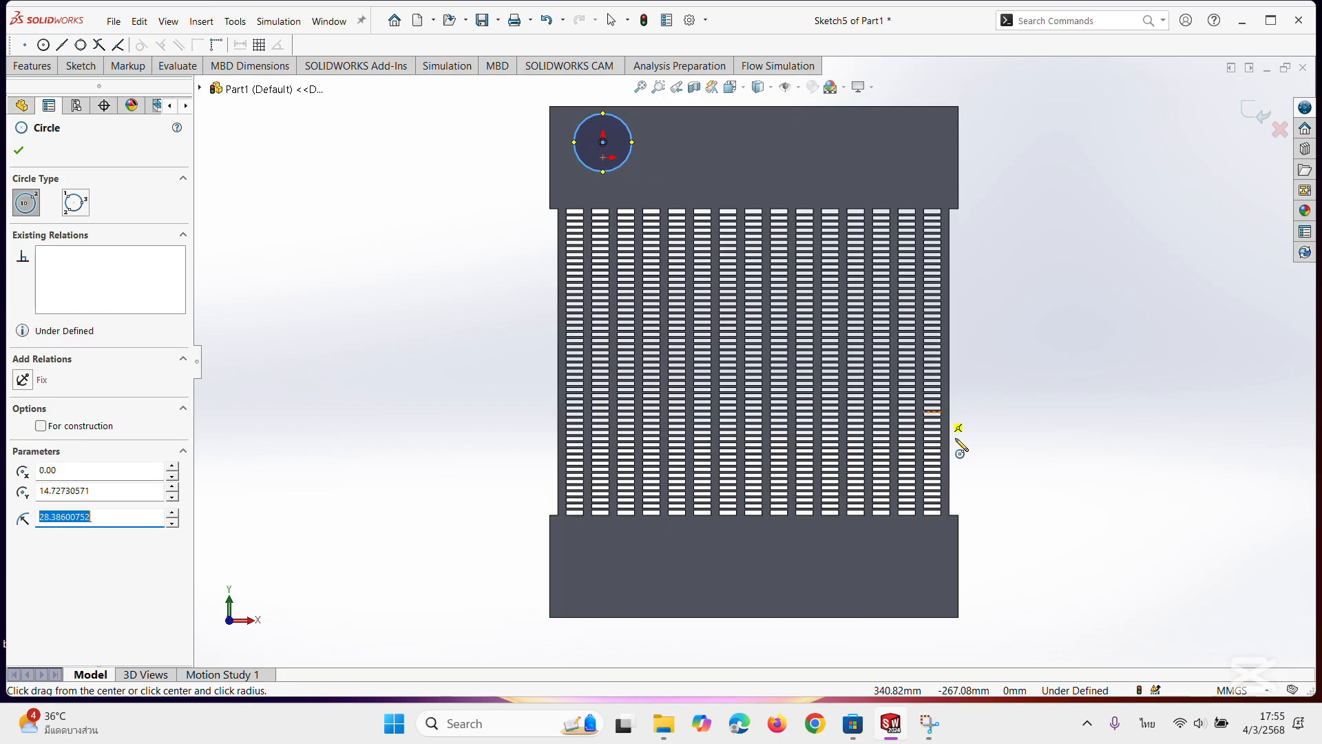
# Draw a second circle of about 25 mm radius near the lower block's right end.
pyautogui.click(909, 562)
pyautogui.click(927, 580)
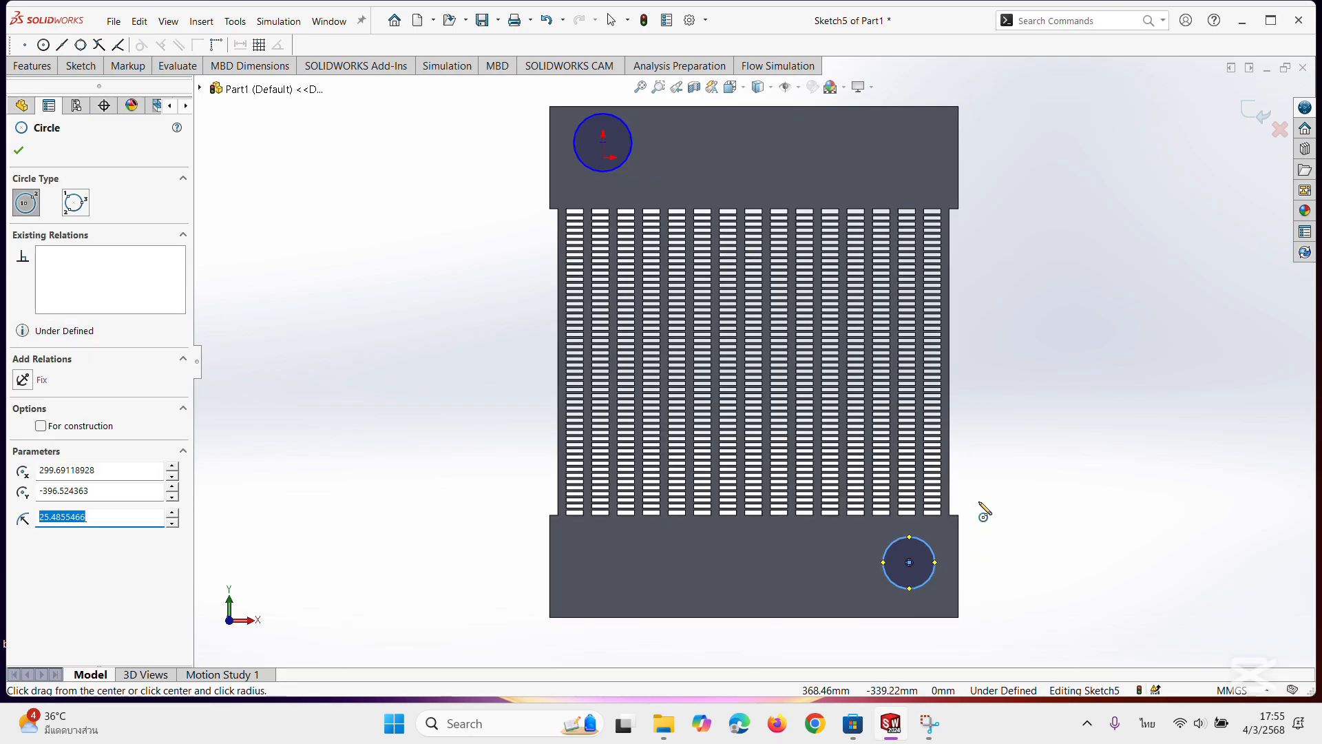
pyautogui.click(19, 151)
# Dimension the upper block's circle to a diameter of 60 mm.
pyautogui.click(77, 67)
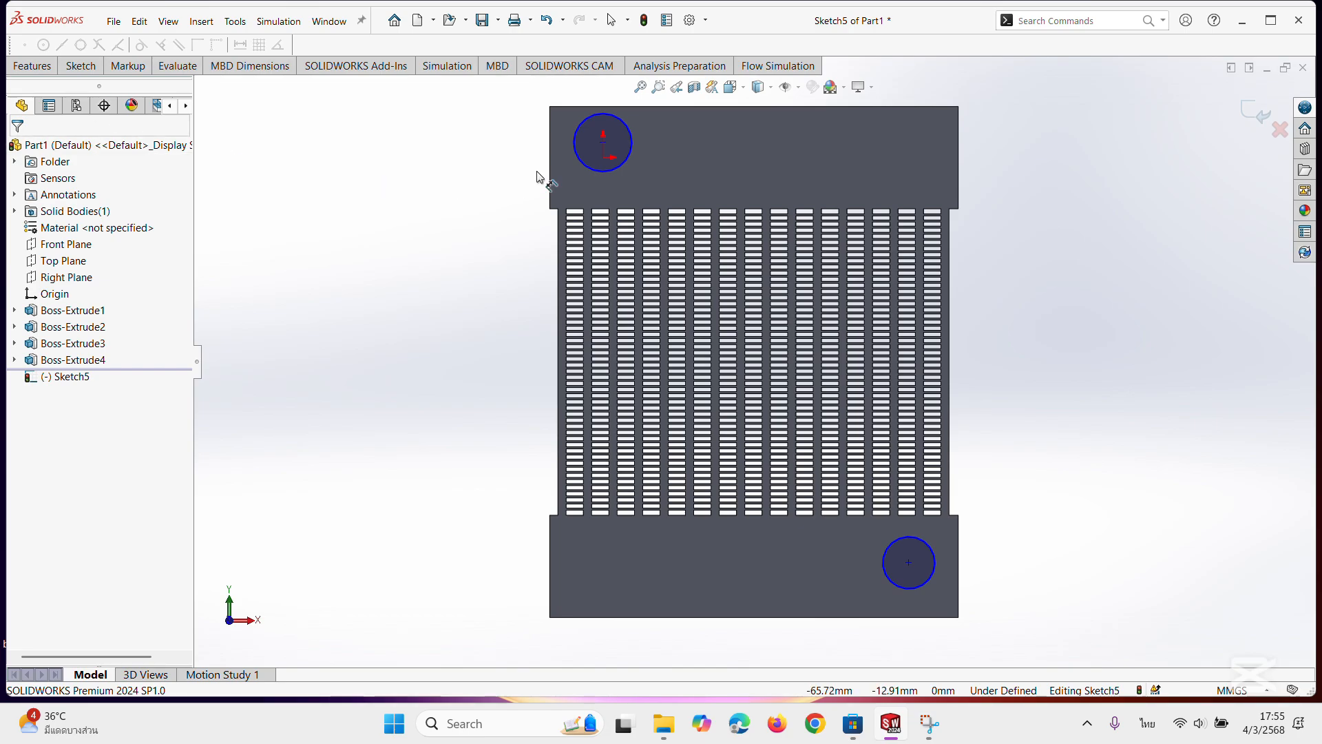
pyautogui.click(573, 153)
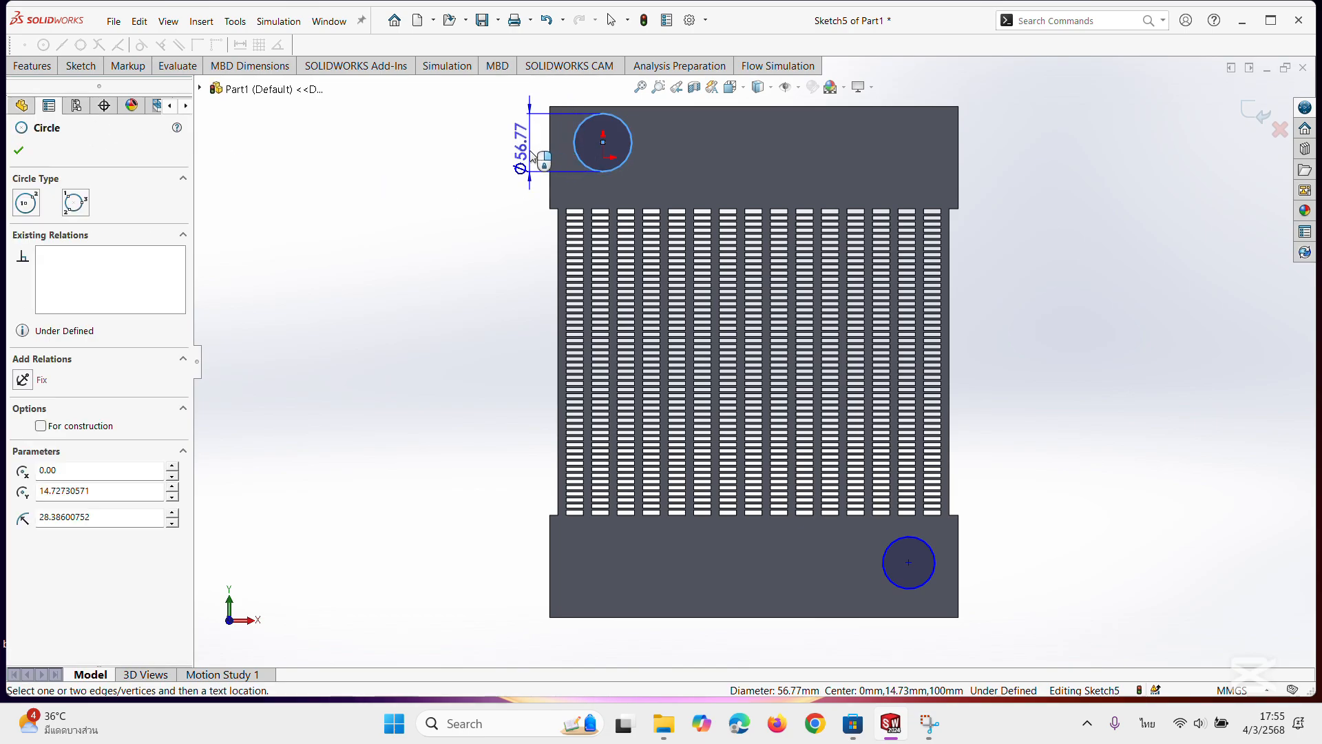
pyautogui.click(531, 155)
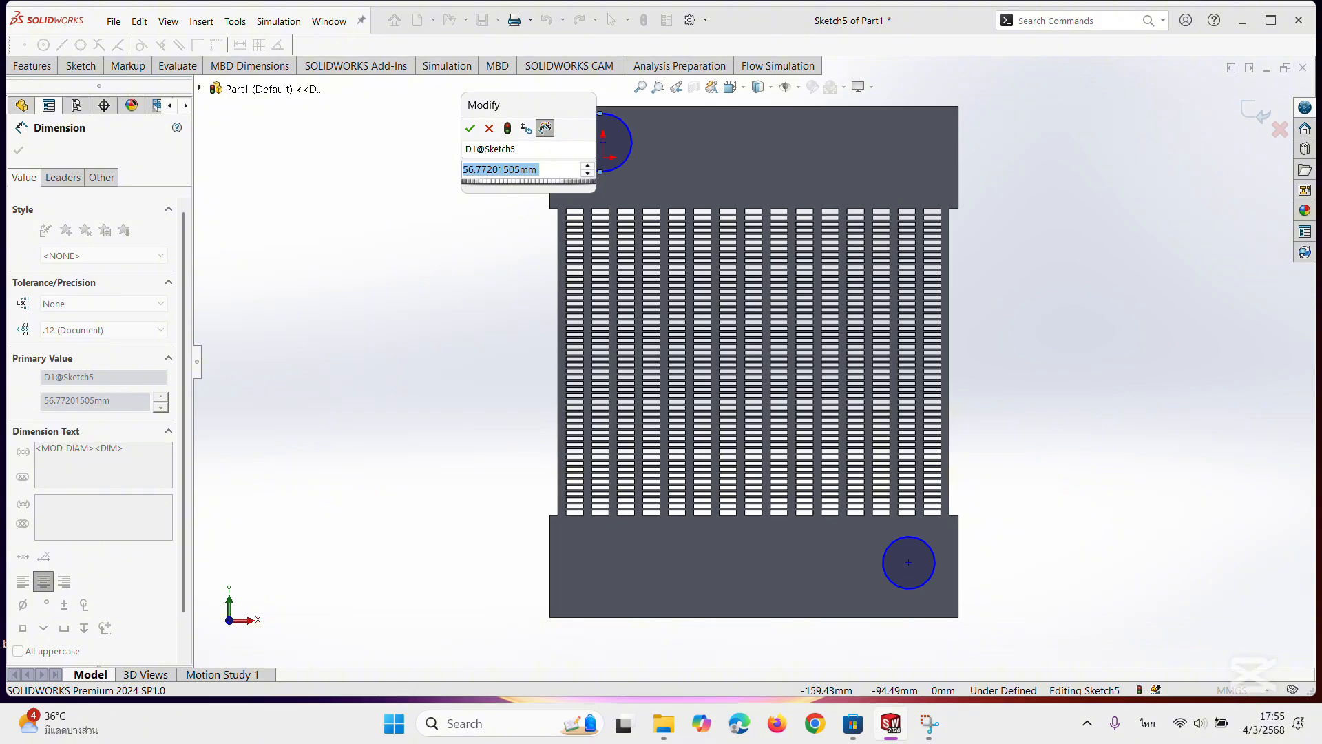
pyautogui.write('60')
pyautogui.press('Return')
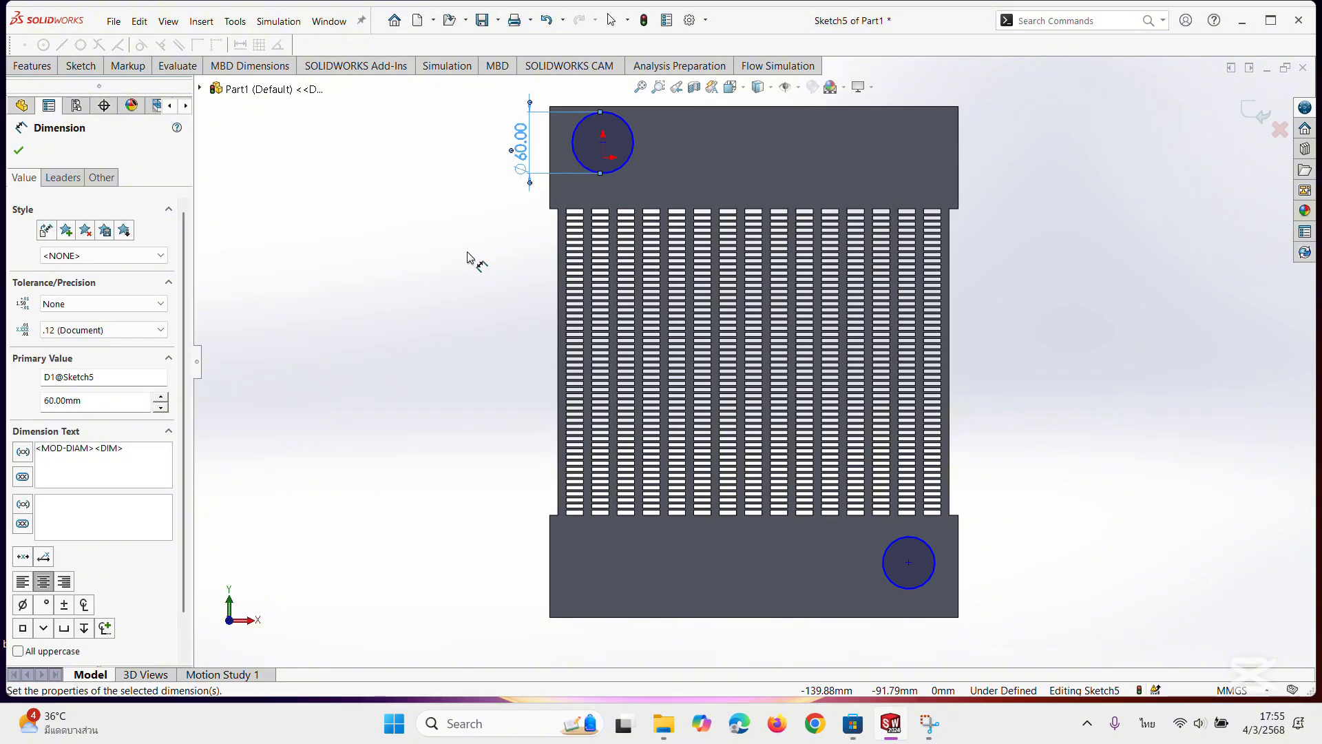
# Dimension the lower block's circle to a diameter of 60 mm.
pyautogui.click(919, 584)
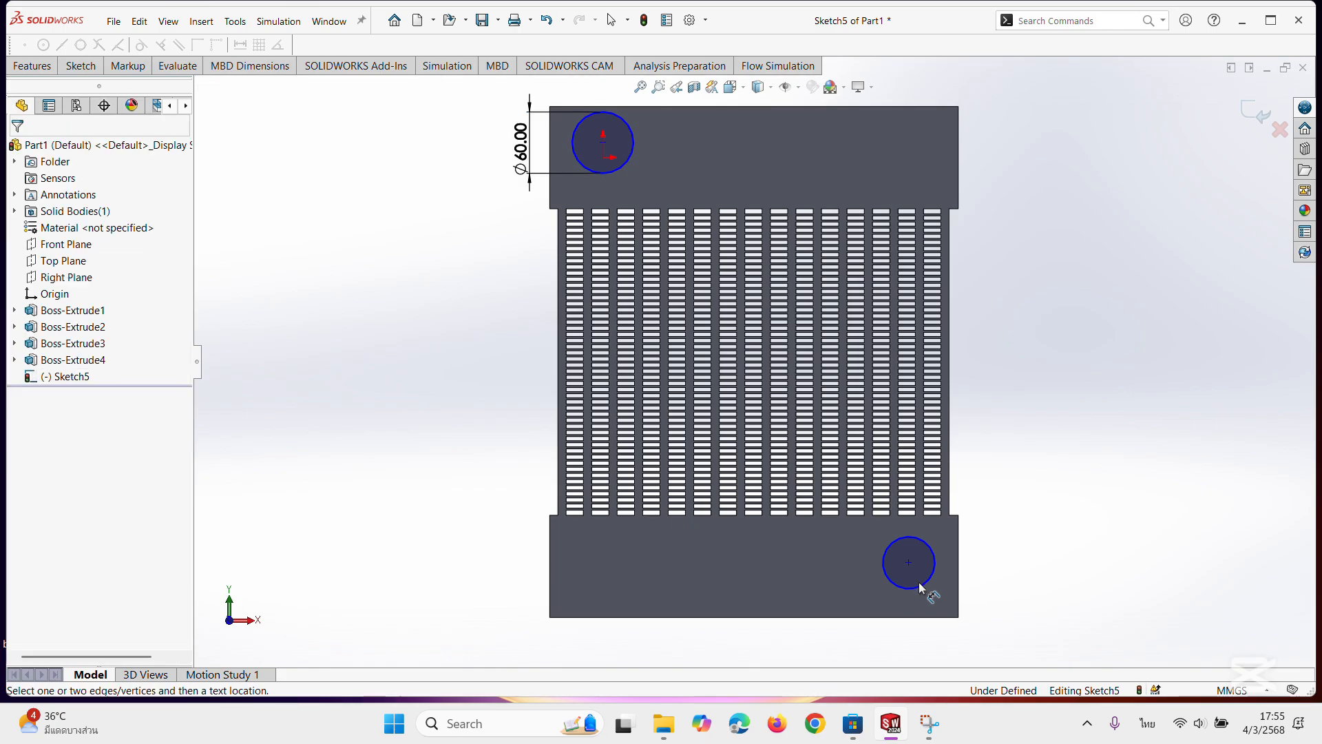
pyautogui.click(924, 584)
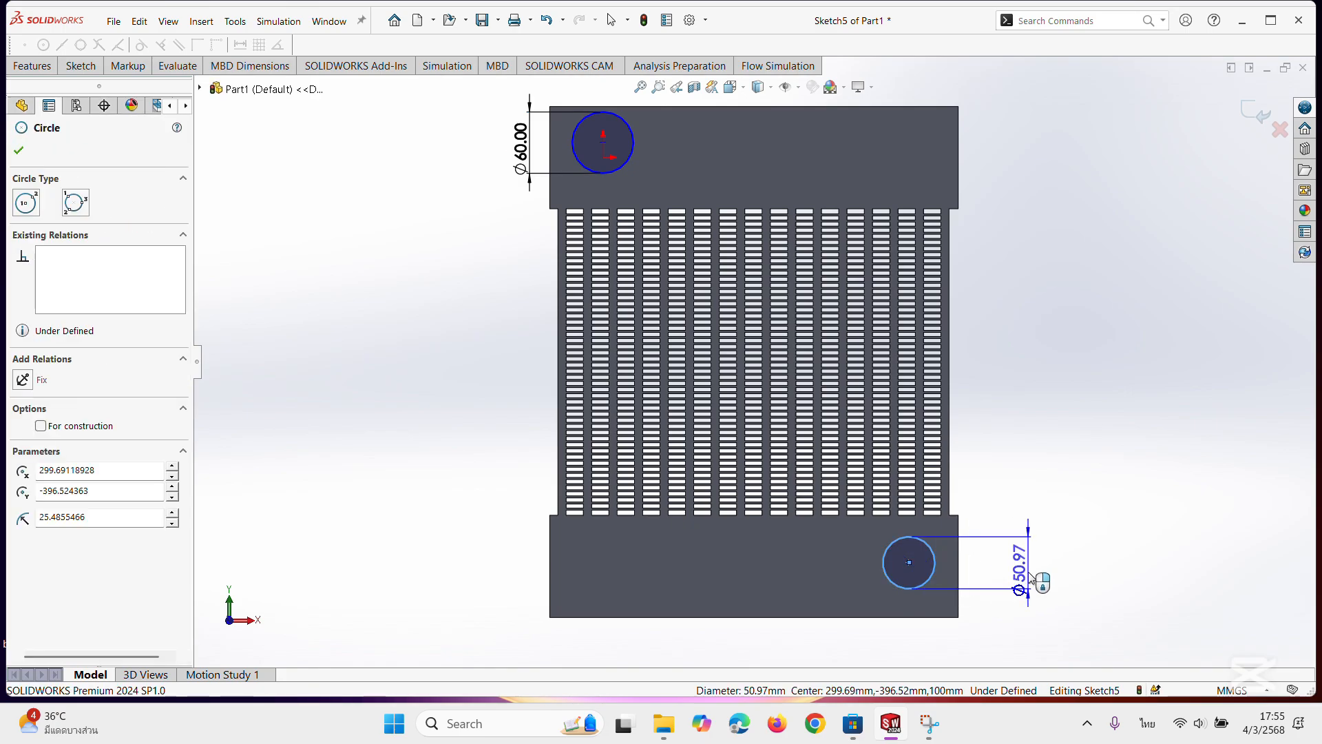
pyautogui.click(1031, 580)
pyautogui.write('60')
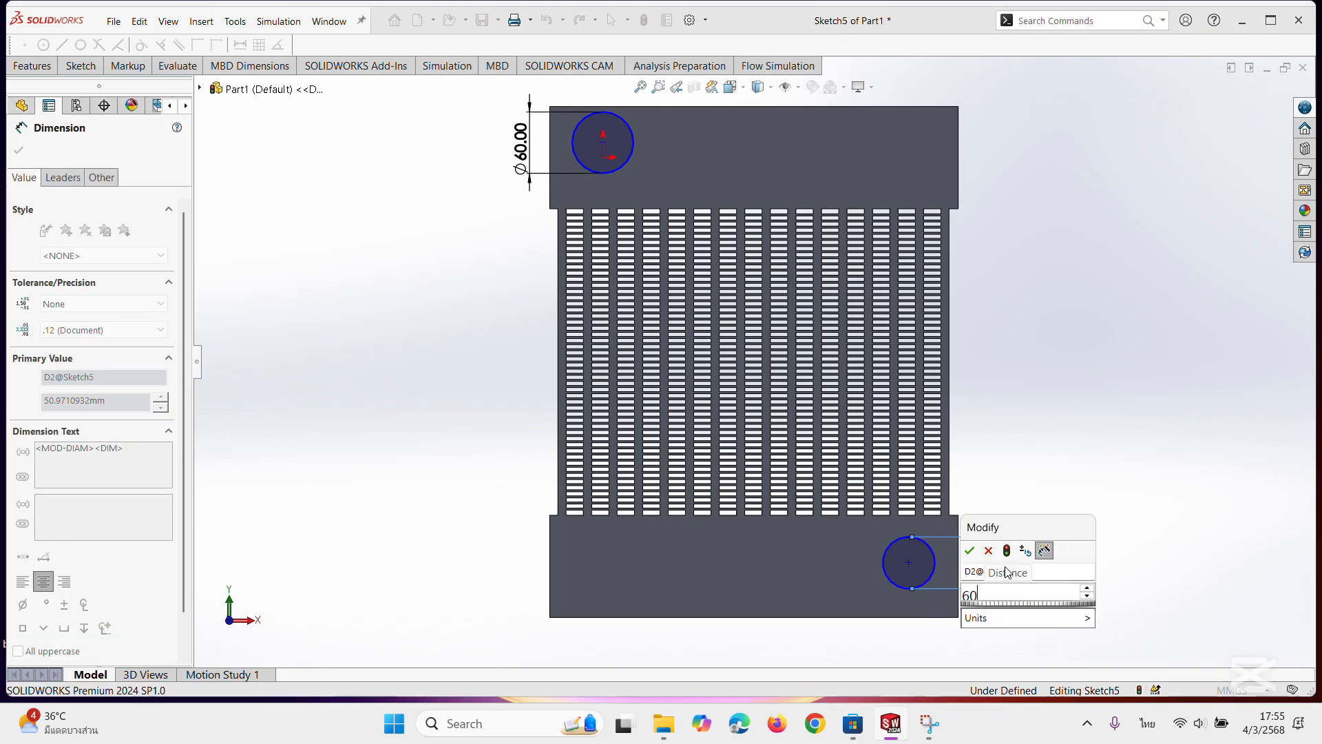
pyautogui.press('Return')
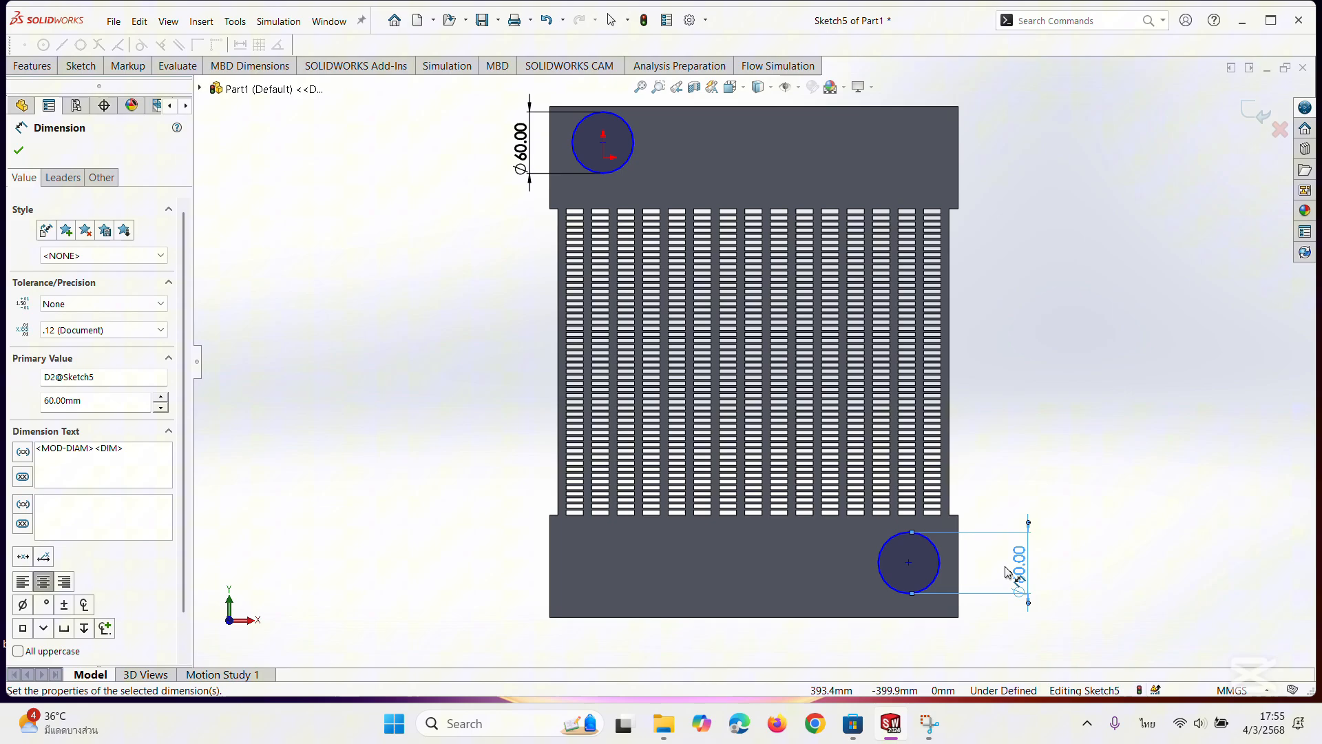
# Dimension the lower circle's centre 50 mm above the lower block's bottom edge.
pyautogui.click(938, 570)
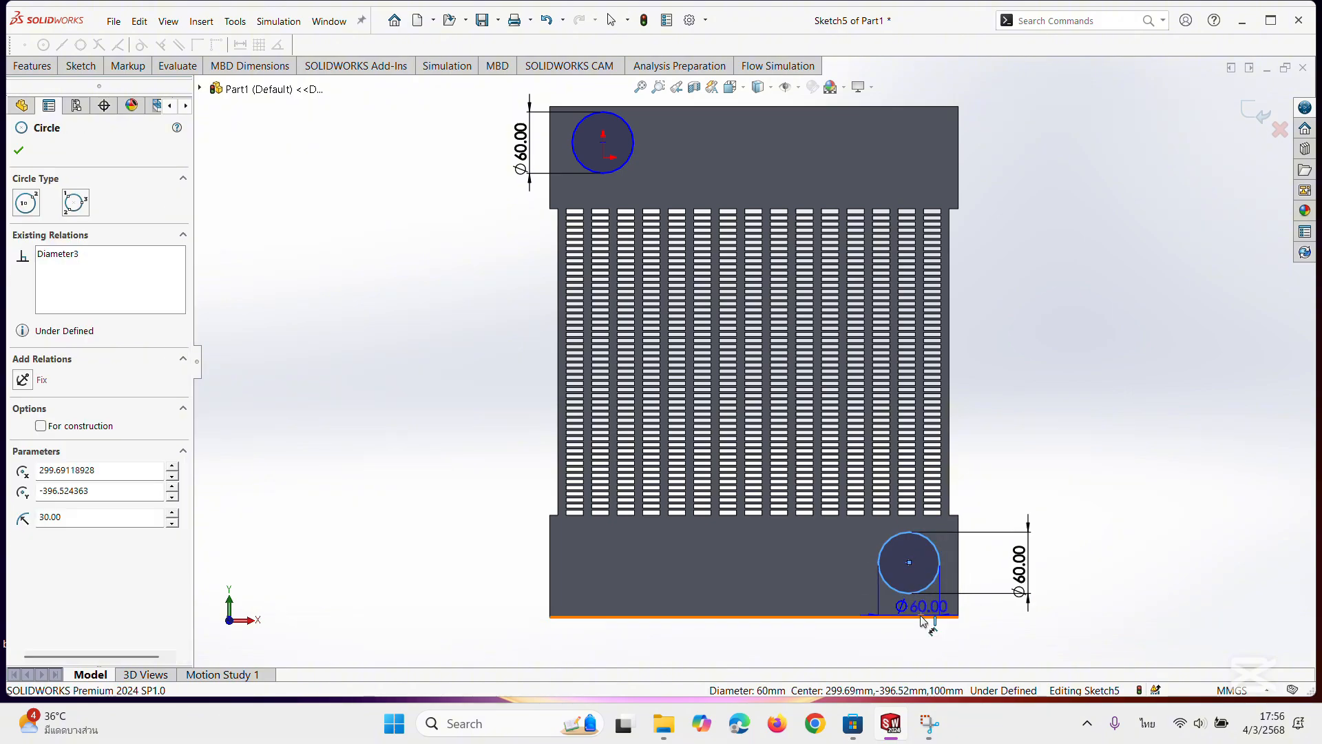
pyautogui.click(922, 616)
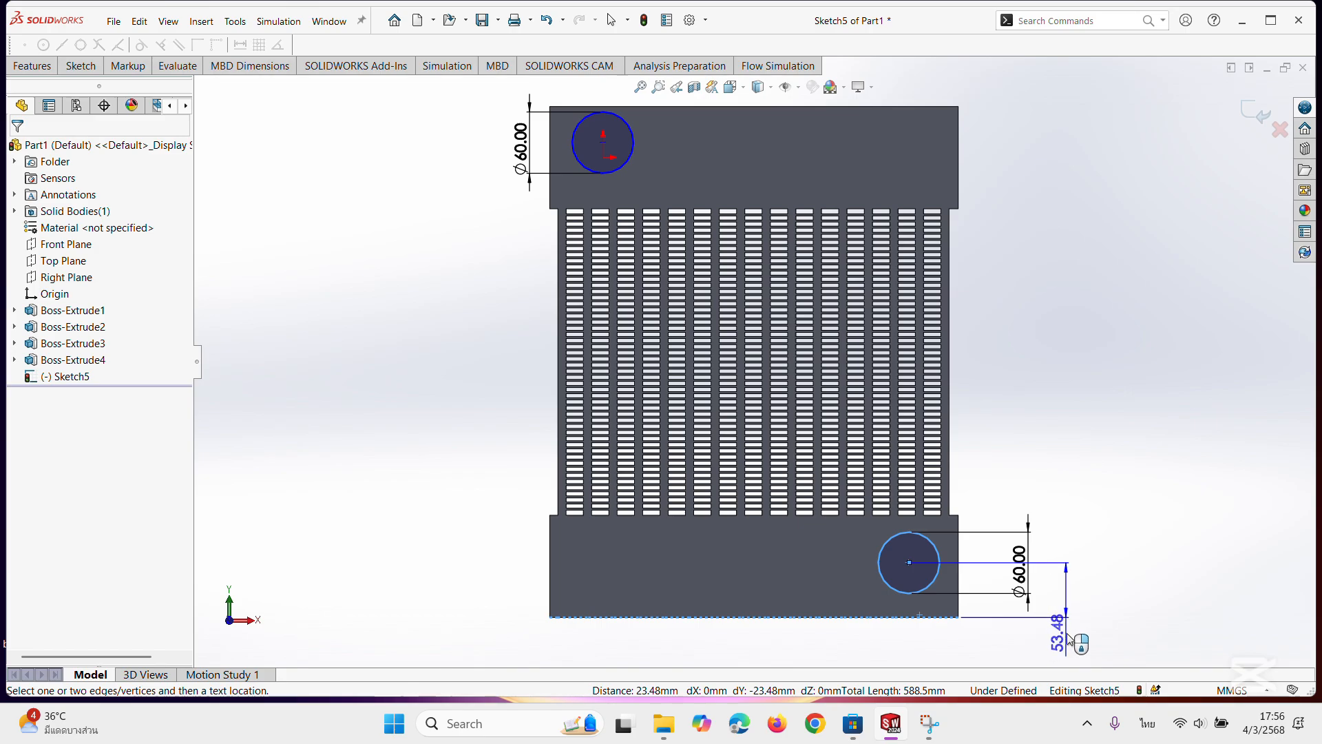
pyautogui.click(1064, 632)
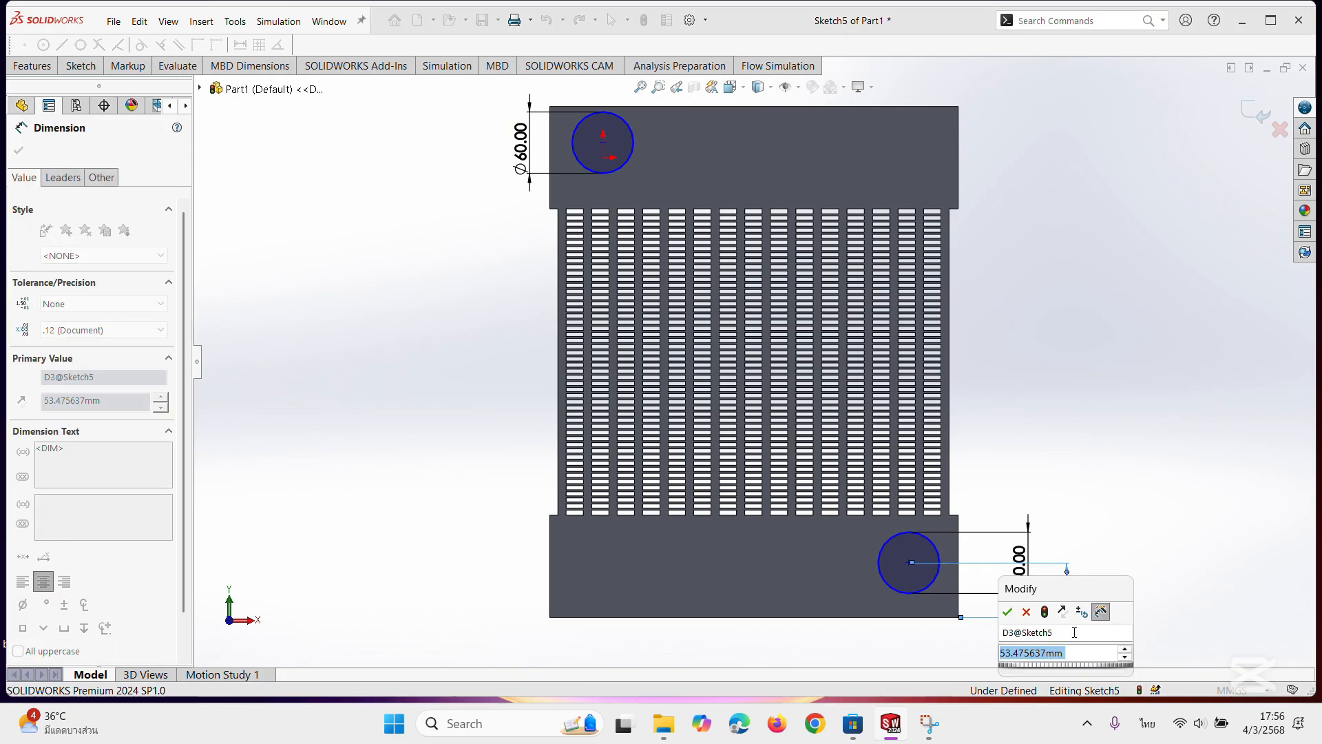
pyautogui.write('50')
pyautogui.press('Return')
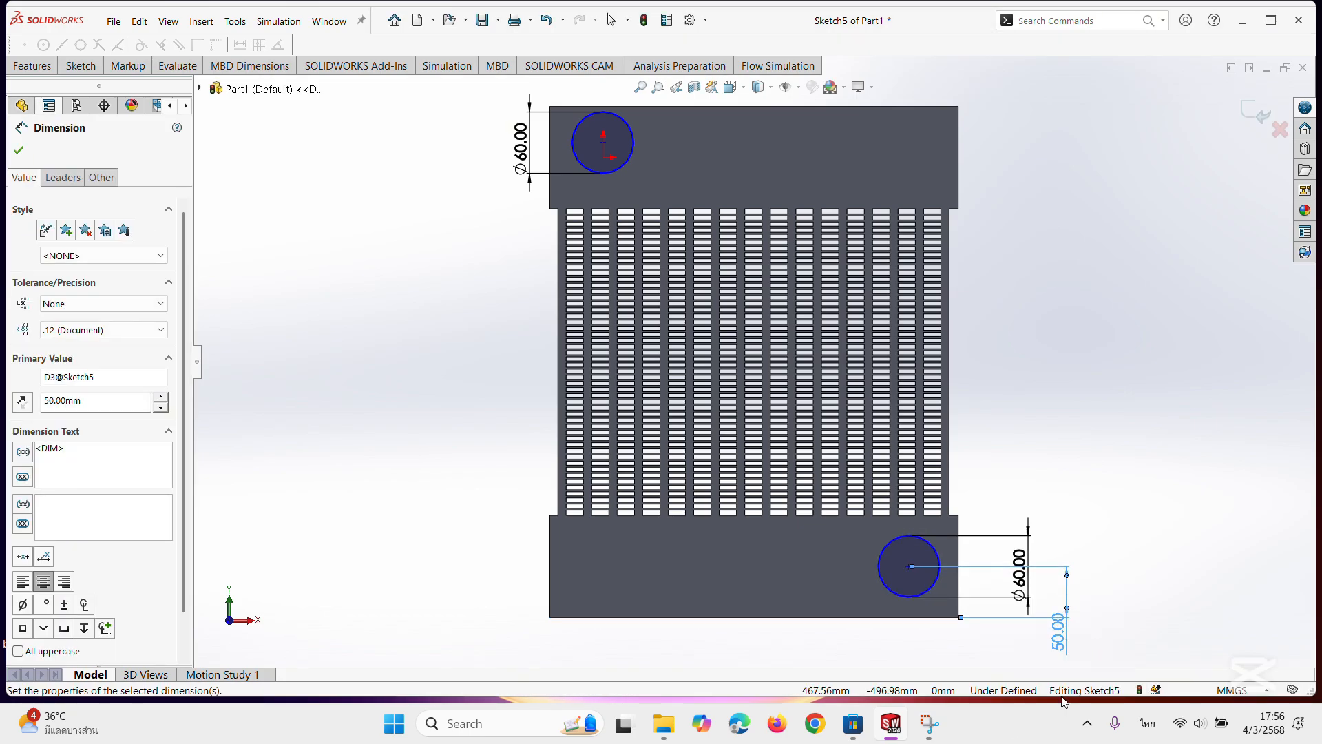
# Dimension the lower circle's centre 50 mm from the lower block's right edge.
pyautogui.click(938, 584)
pyautogui.click(958, 615)
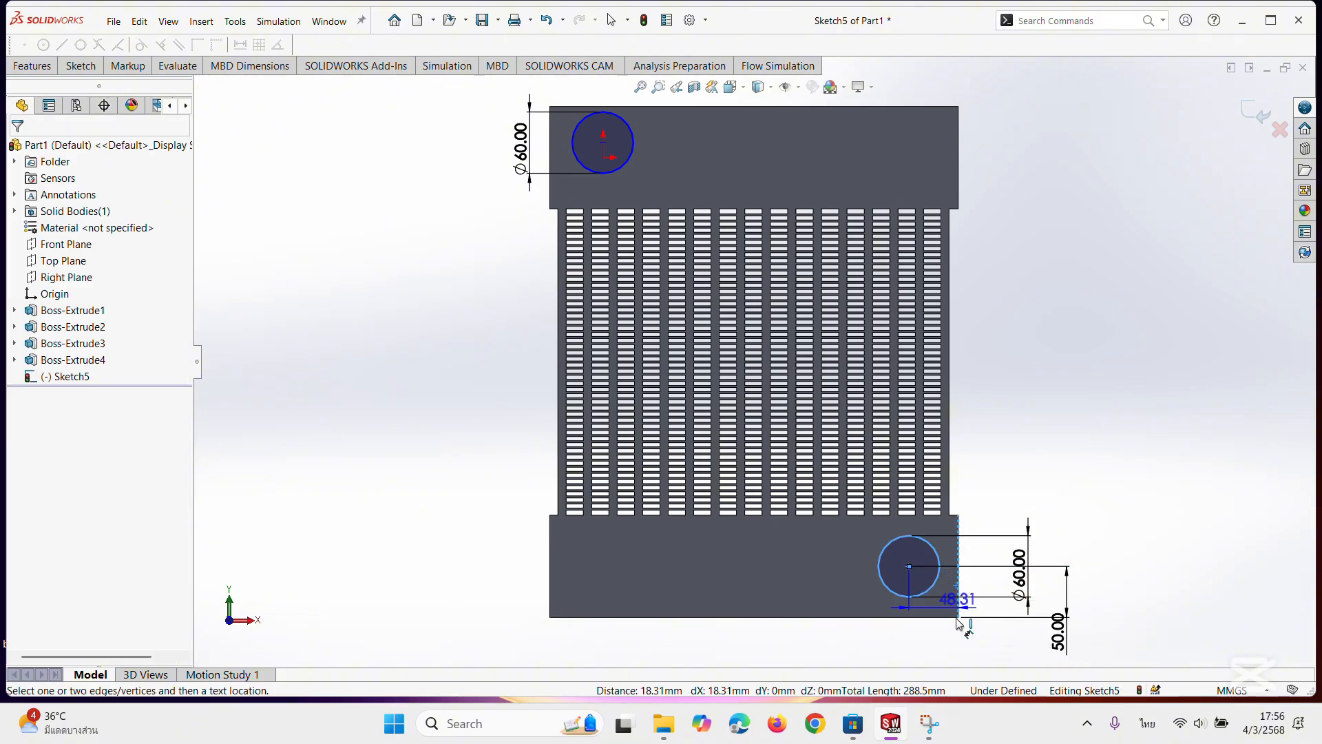
pyautogui.click(935, 653)
pyautogui.write('50')
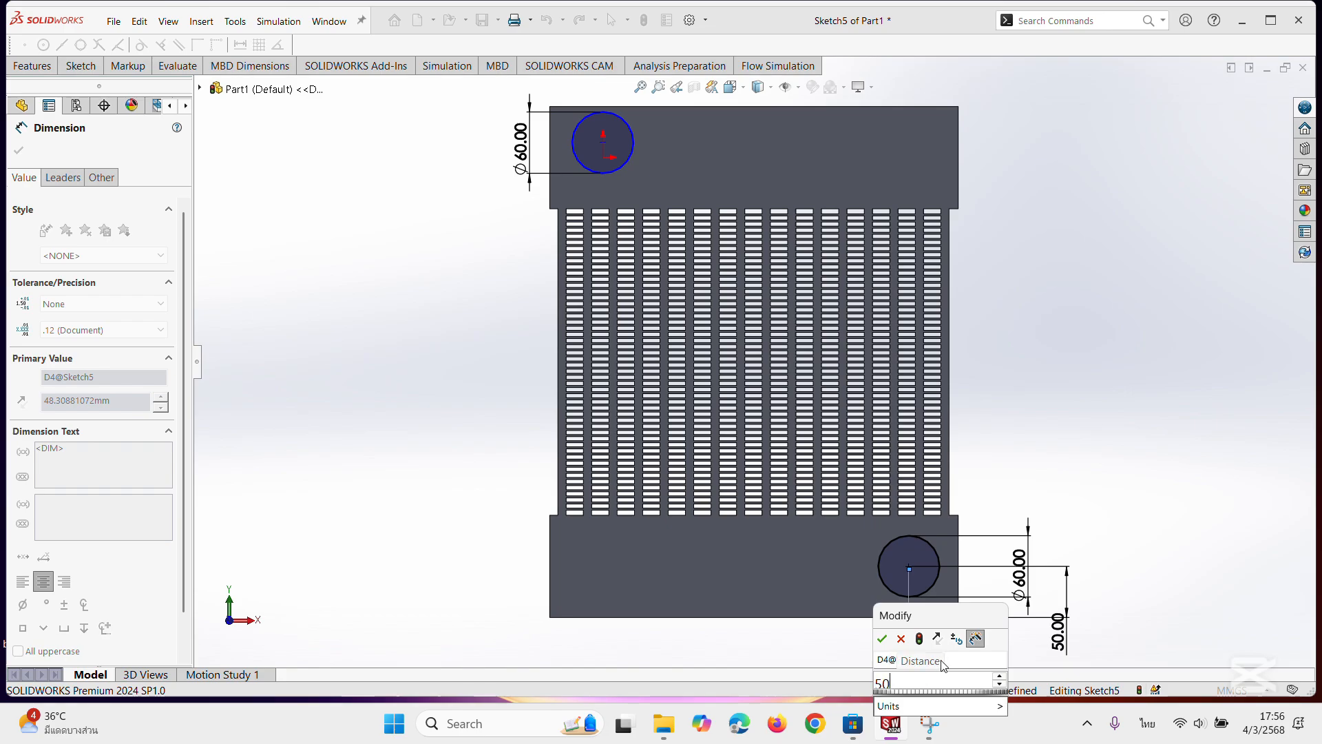
pyautogui.press('Return')
# Dimension the upper circle's centre 50 mm below the upper block's top edge.
pyautogui.scroll(-3, 973, 463)
pyautogui.scroll(5, 733, 404)
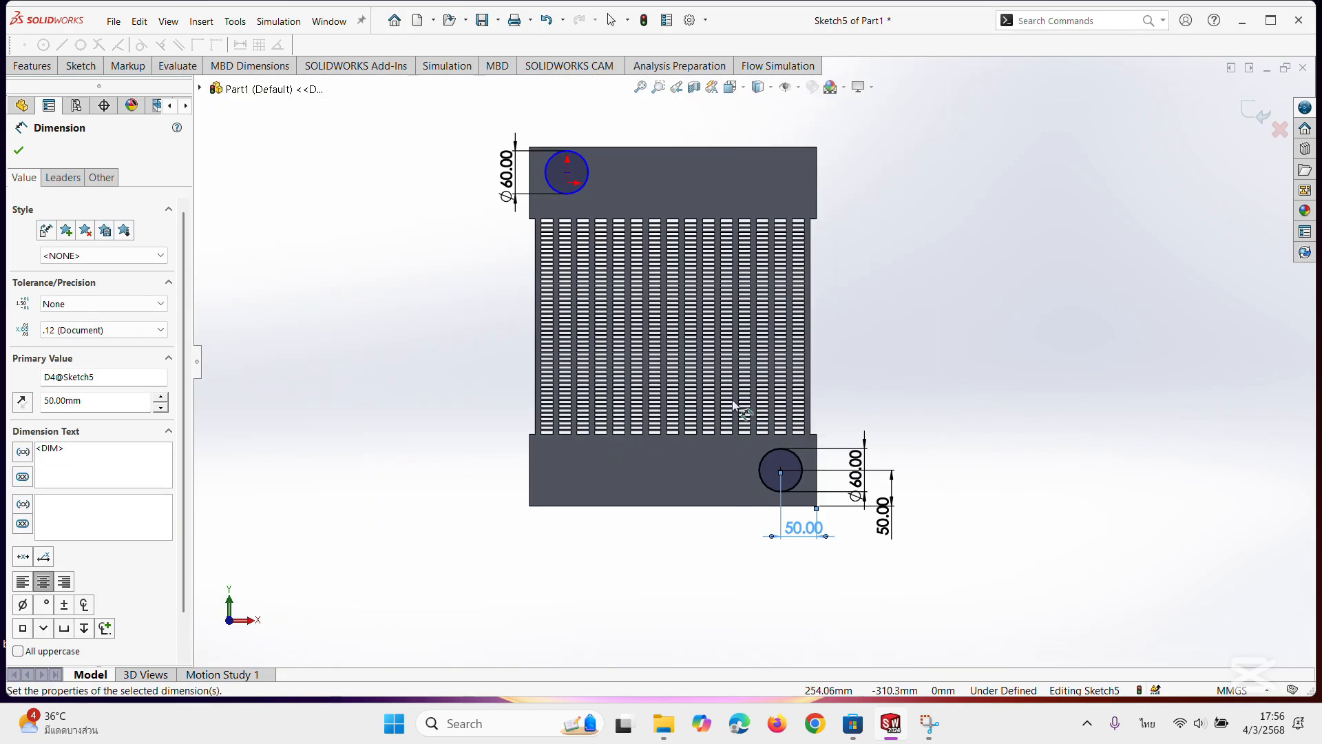
pyautogui.scroll(-3, 549, 118)
pyautogui.click(589, 200)
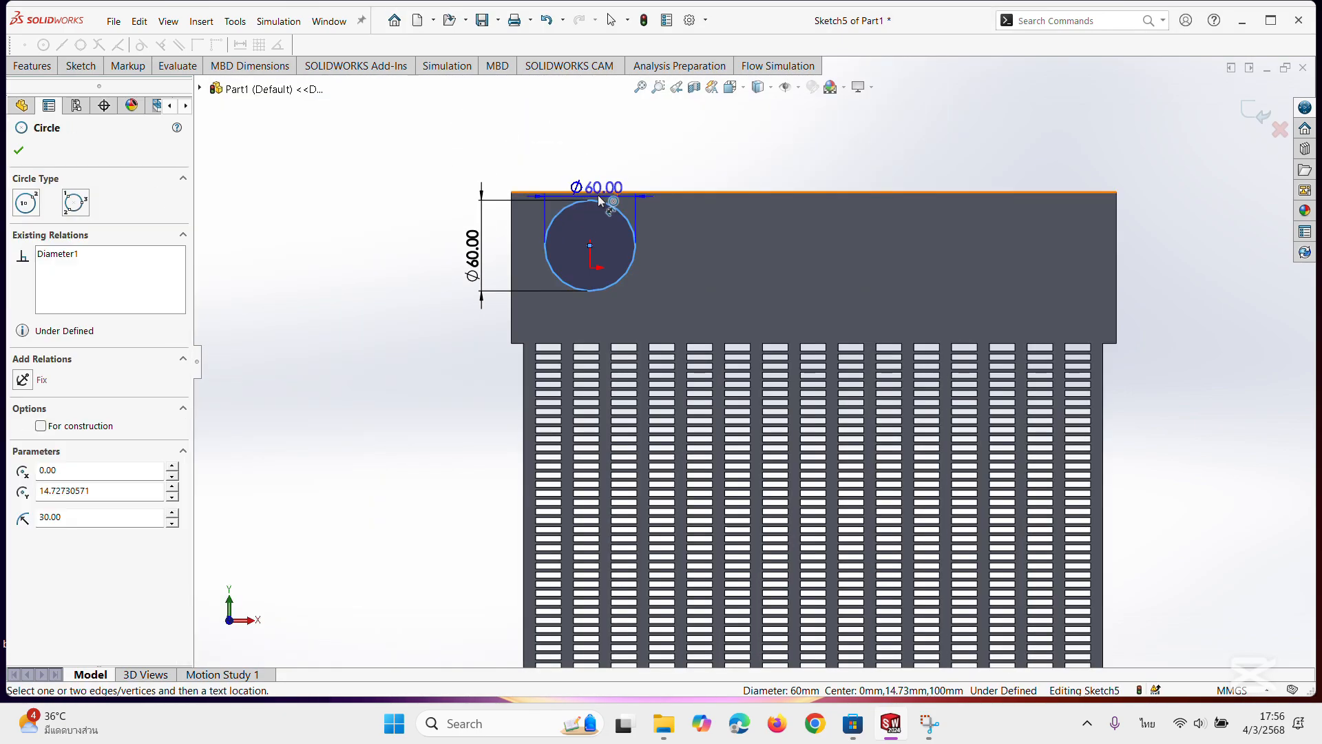
pyautogui.click(599, 195)
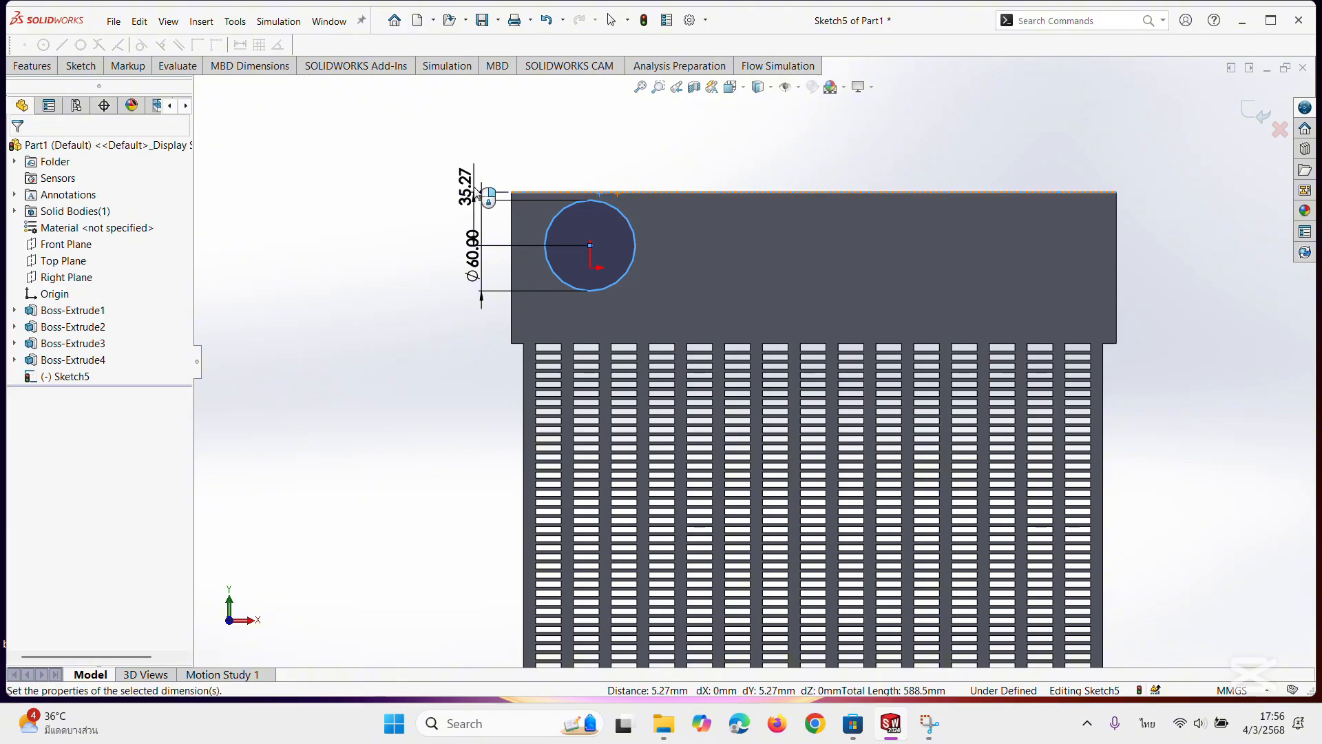
pyautogui.click(477, 195)
pyautogui.write('50')
pyautogui.press('Return')
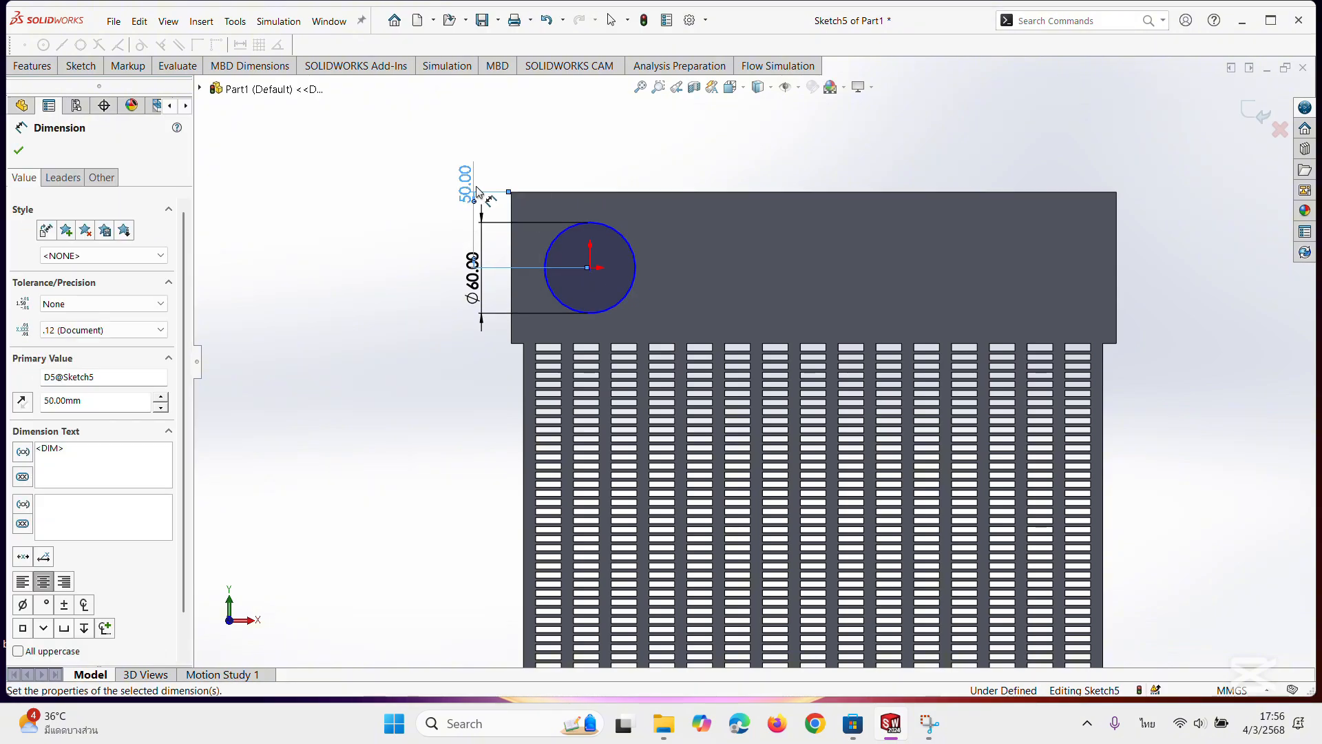
# Dimension the upper circle's centre 50 mm from the upper block's left edge.
pyautogui.click(552, 240)
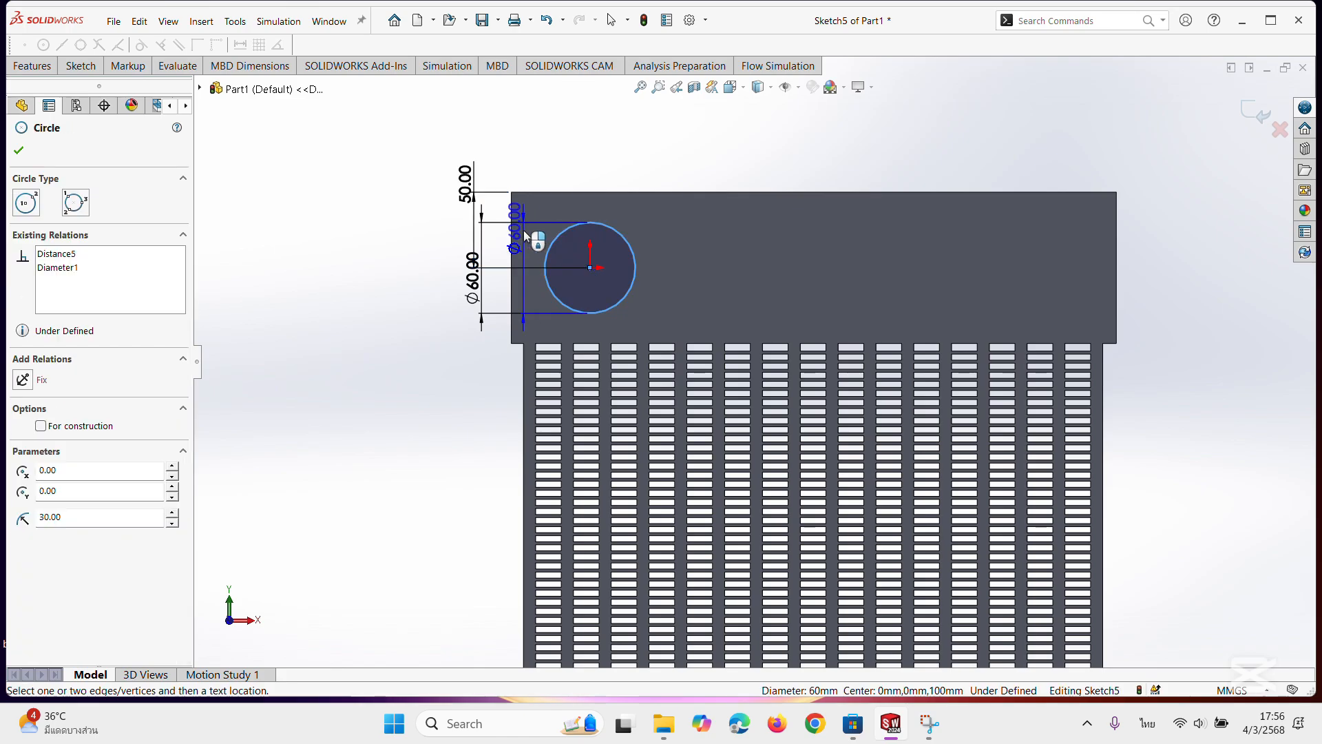
pyautogui.click(512, 230)
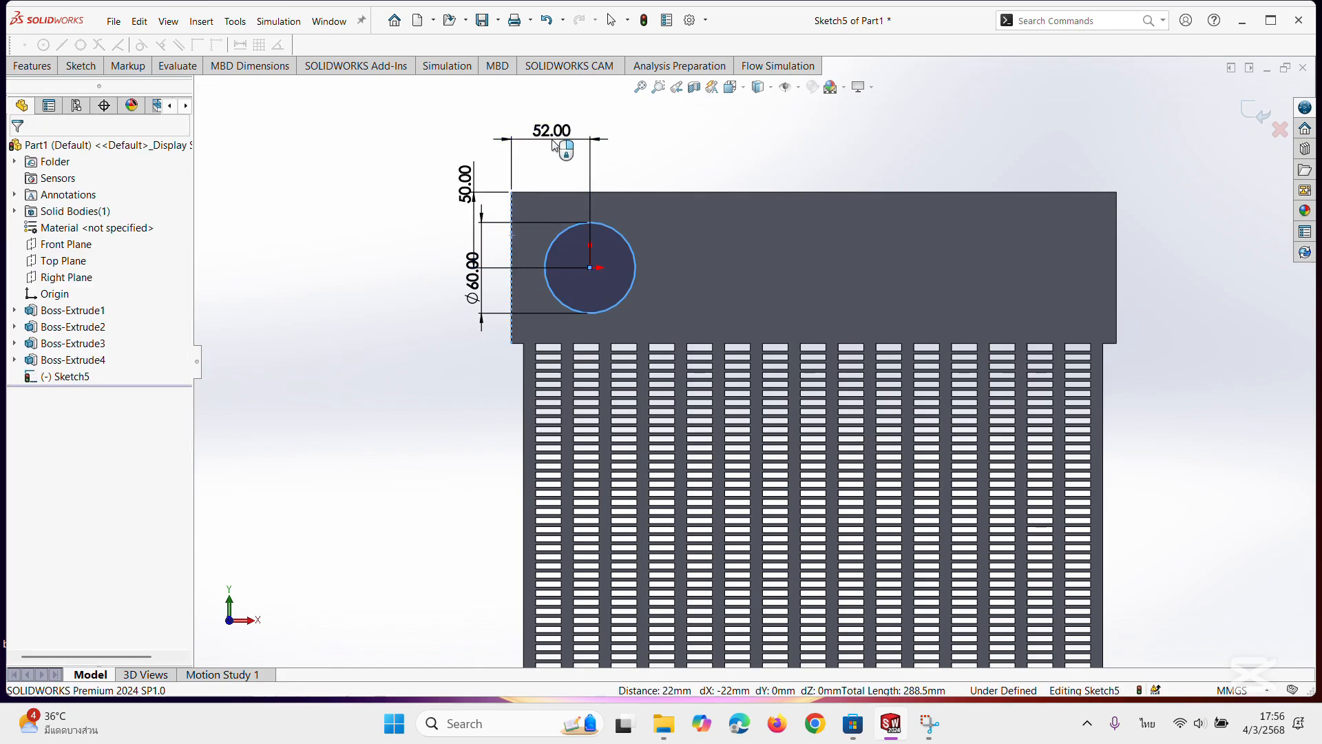
pyautogui.click(552, 143)
pyautogui.write('50')
pyautogui.press('Return')
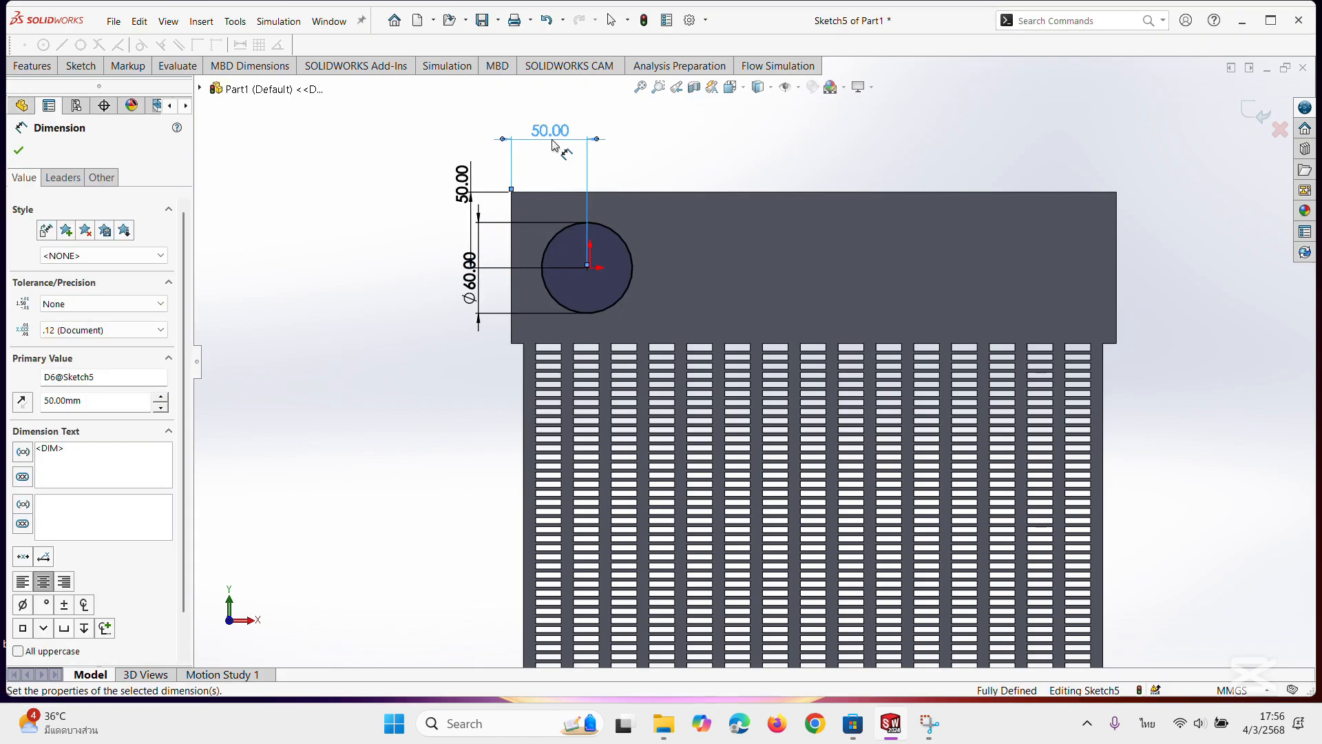
pyautogui.click(18, 150)
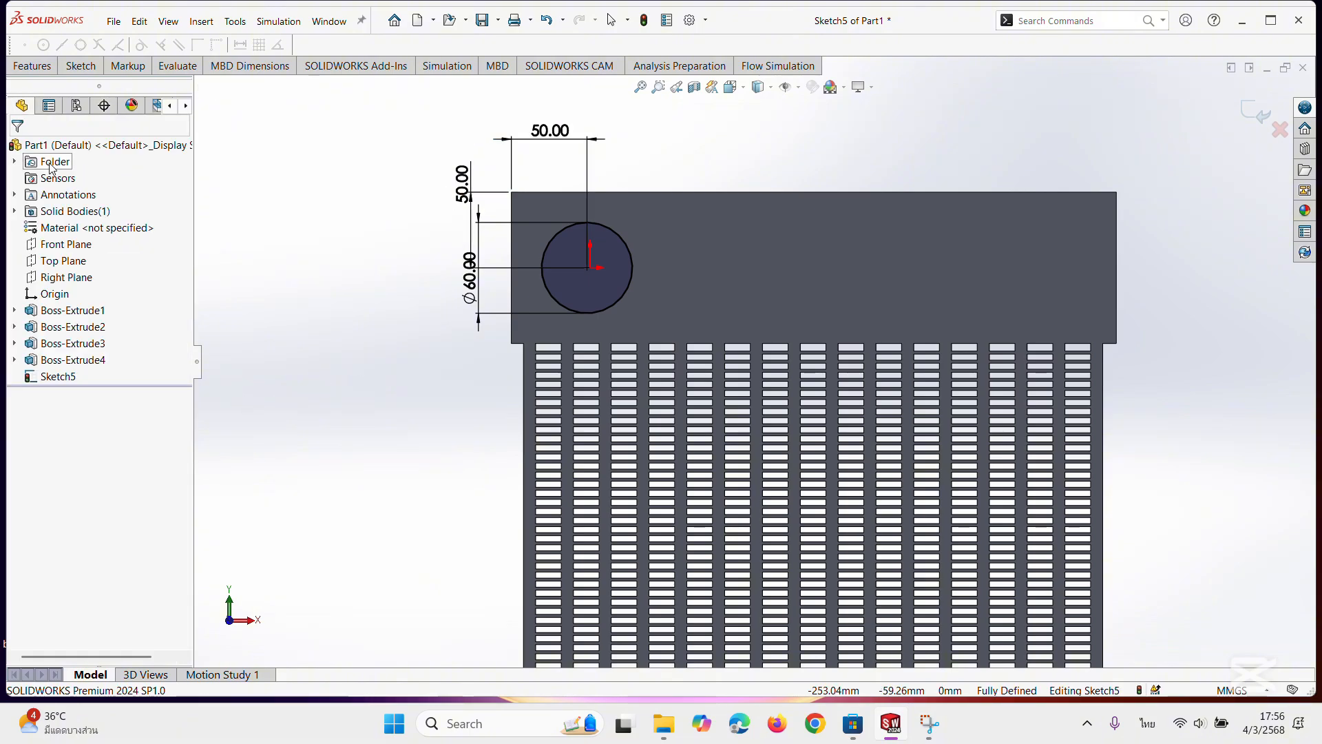
# Extrude the two 60 mm circles on the end blocks as blind bosses 60 mm deep, merged with the body.
pyautogui.scroll(4, 808, 362)
pyautogui.scroll(2, 758, 362)
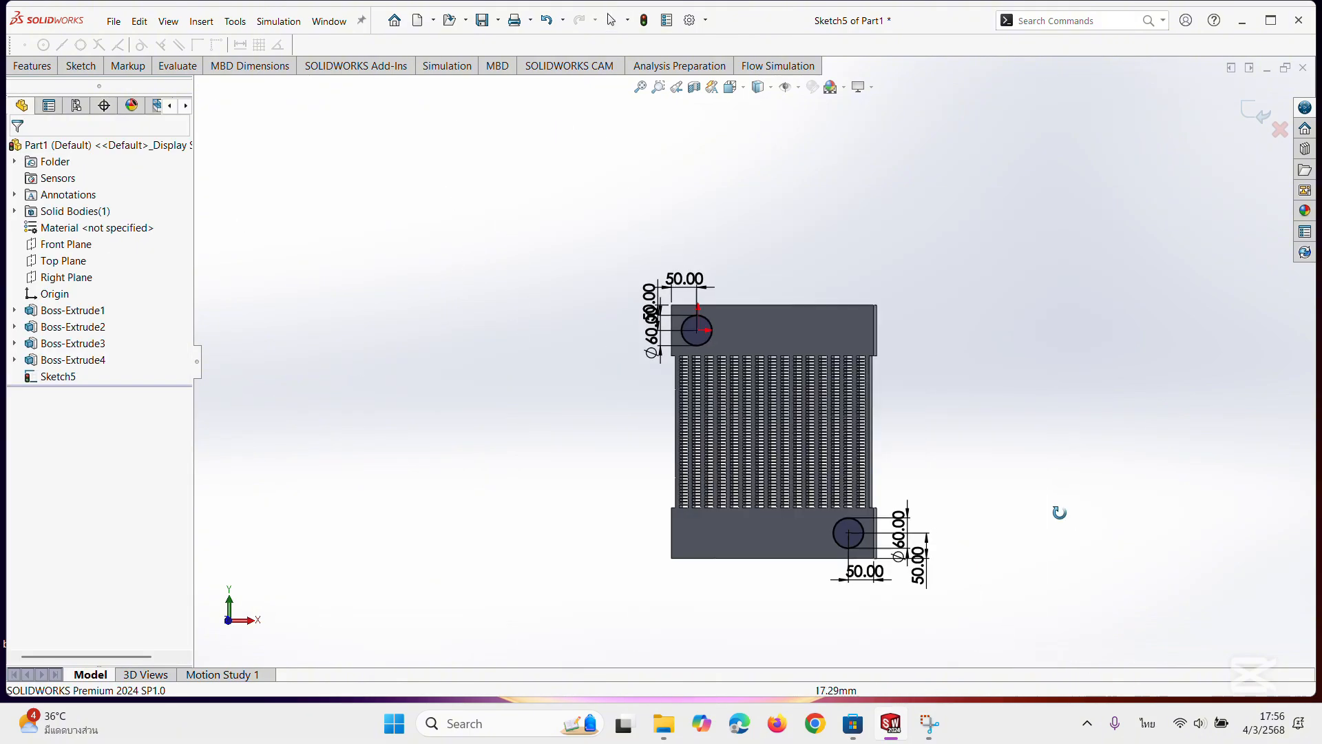
pyautogui.moveTo(1059, 512); pyautogui.dragTo(990, 505, button='middle')
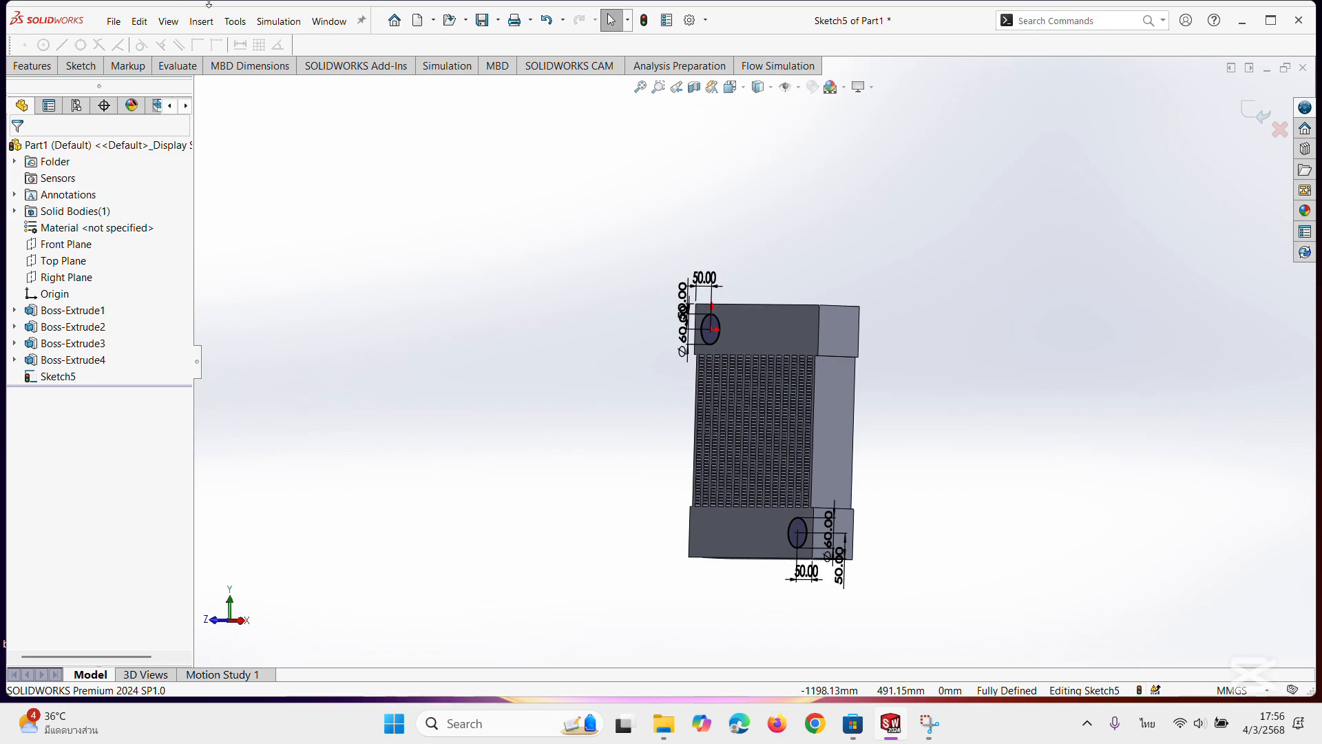
pyautogui.click(32, 66)
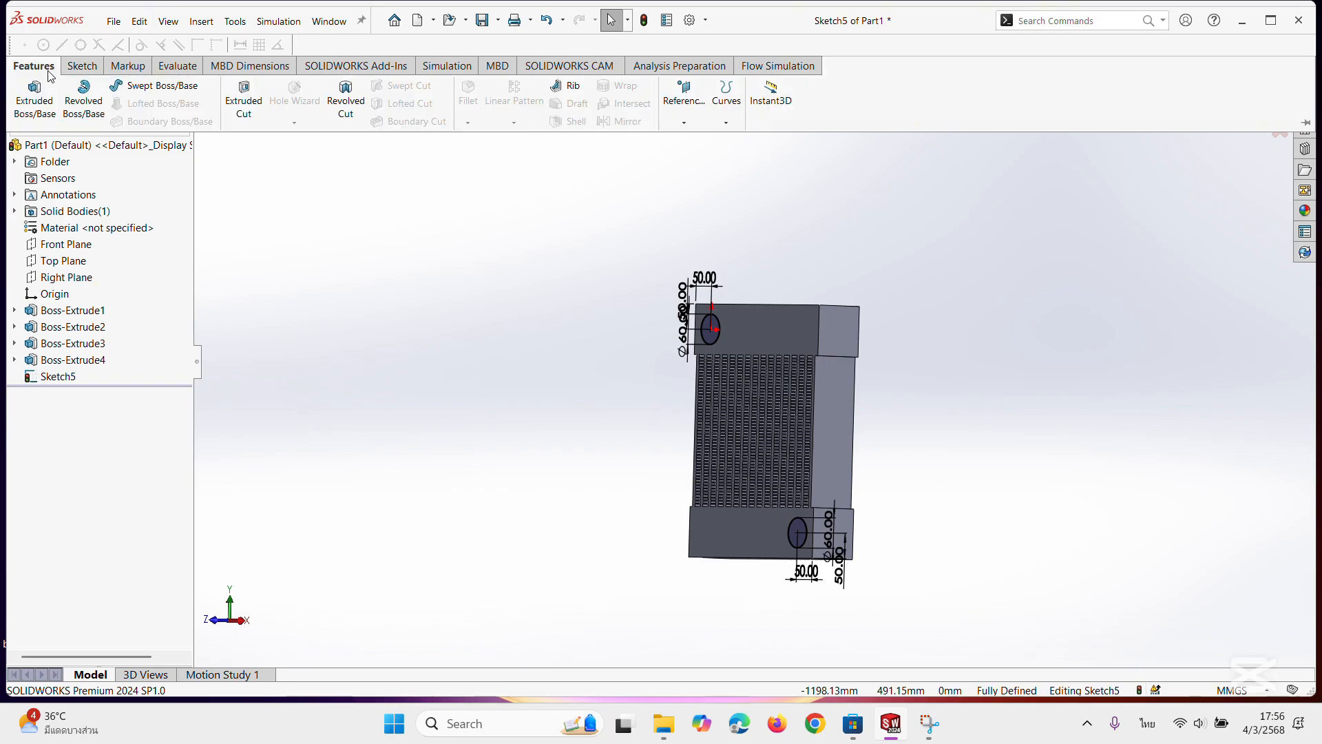
pyautogui.click(43, 117)
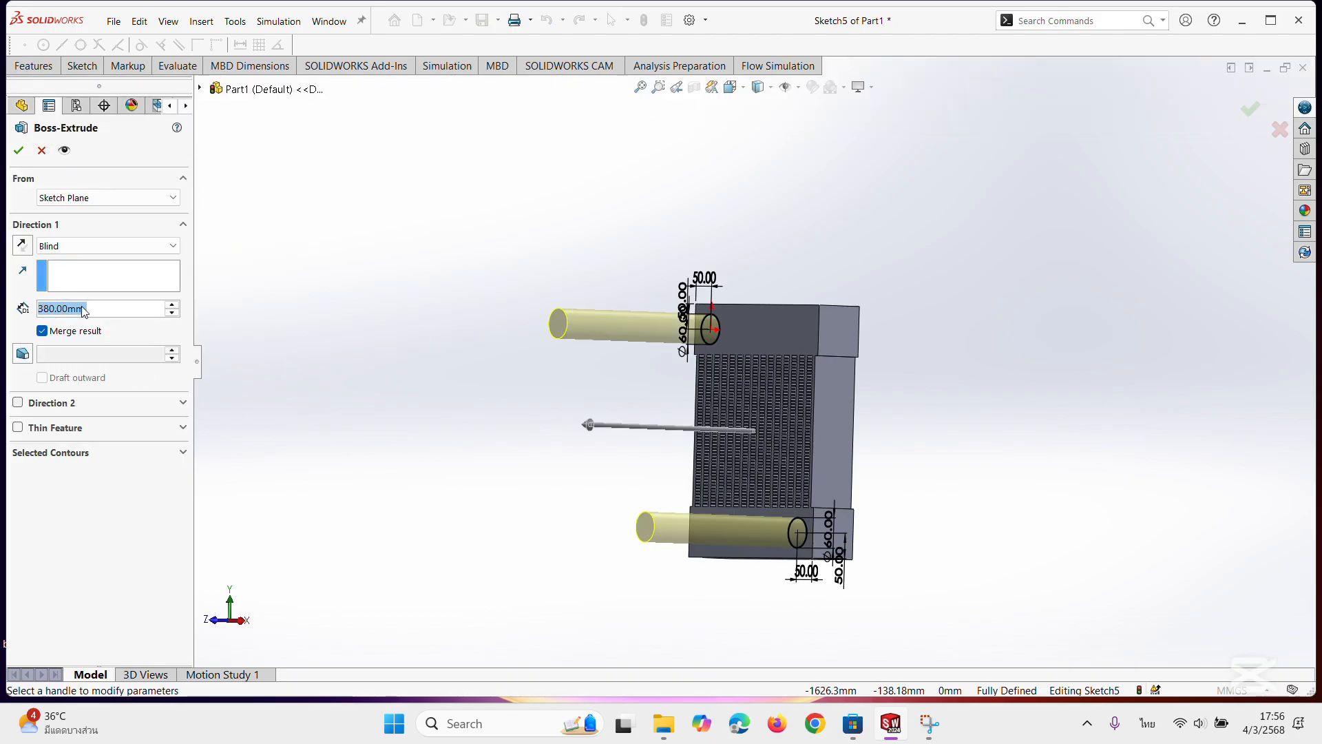
pyautogui.write('60')
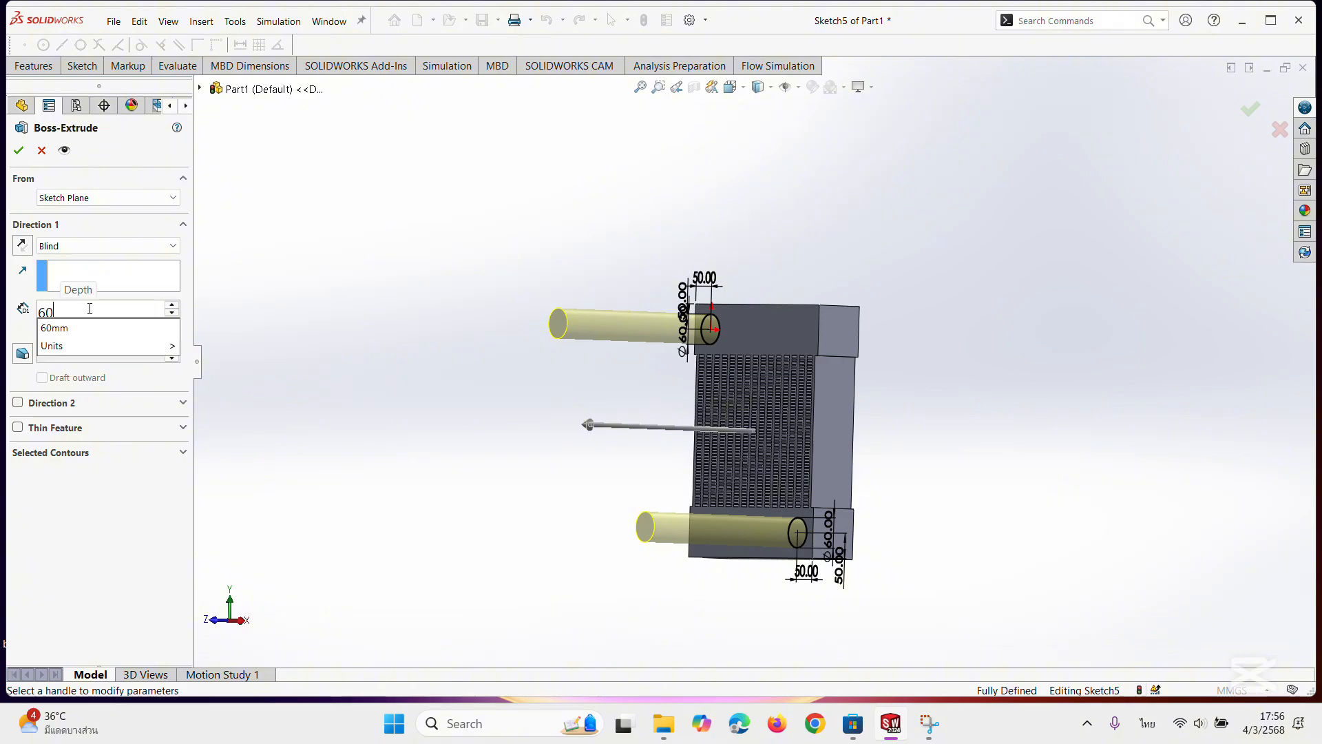
pyautogui.press('Return')
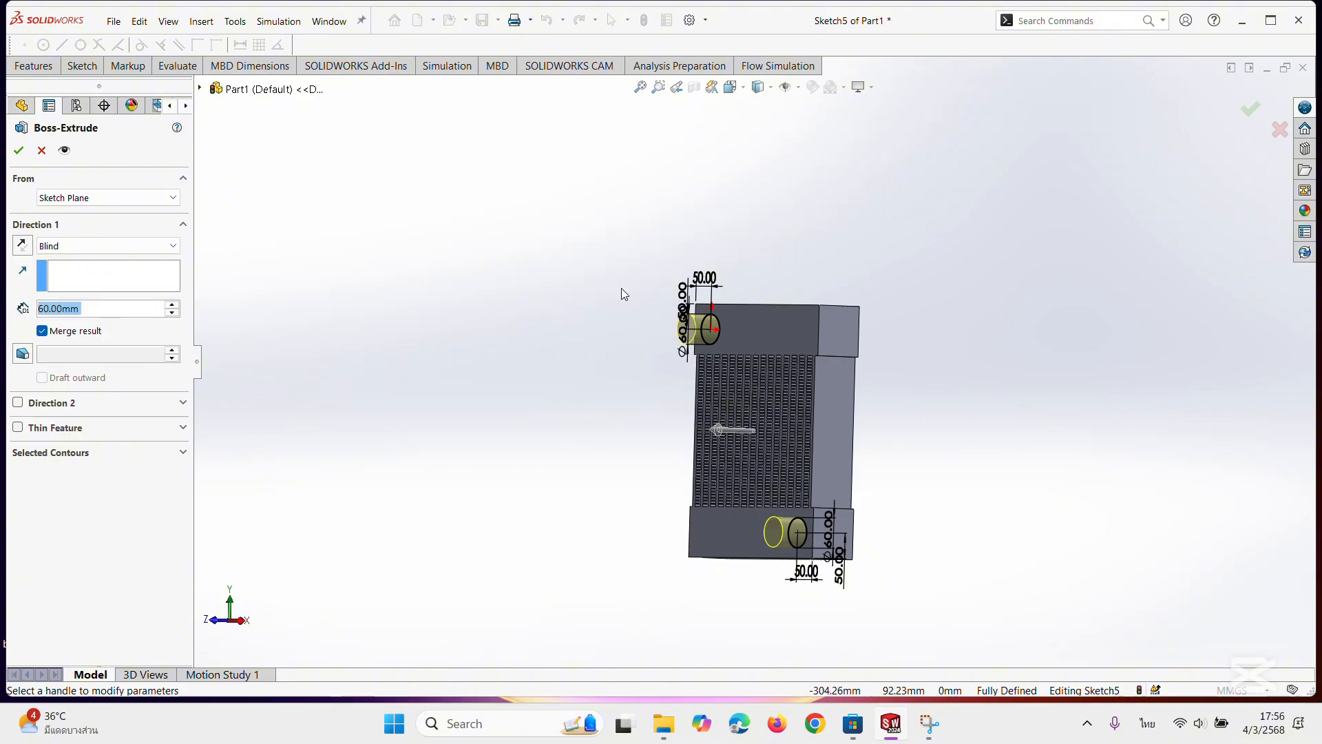
pyautogui.click(18, 152)
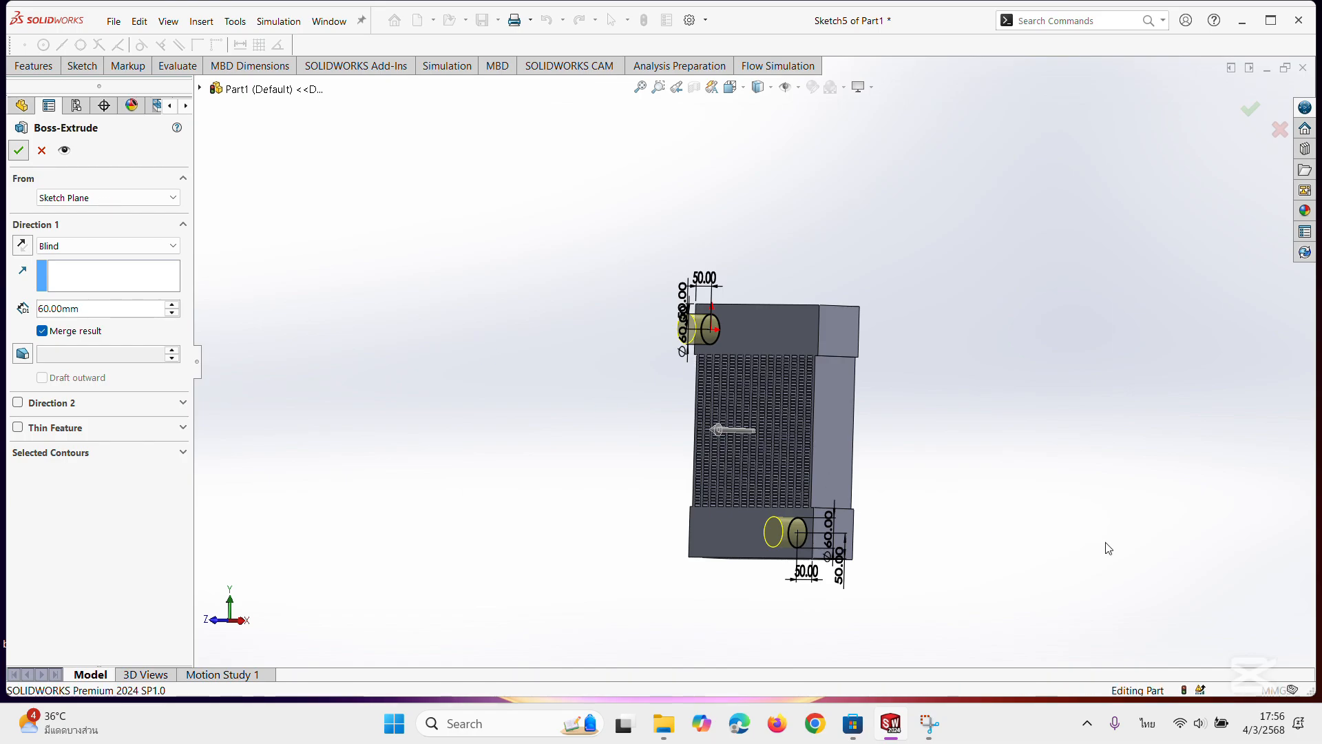
pyautogui.moveTo(1122, 494); pyautogui.dragTo(1151, 498, button='middle')
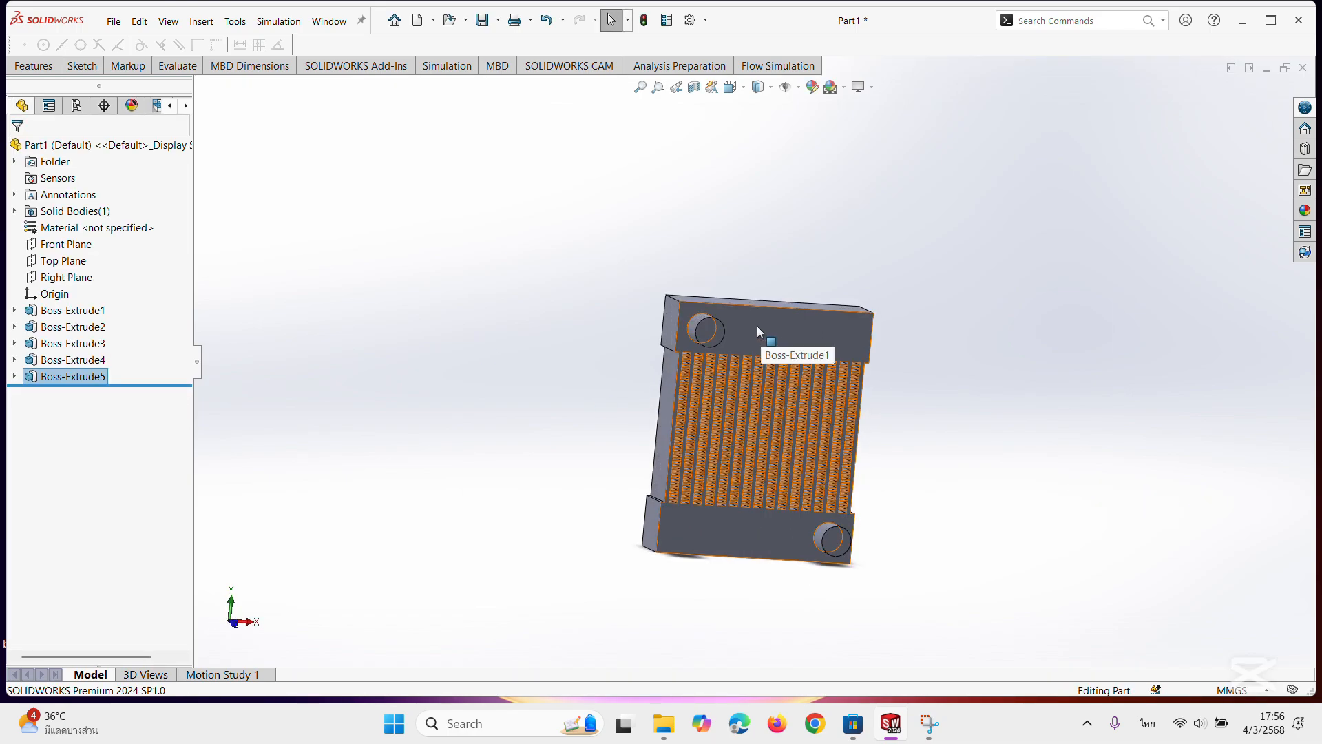
pyautogui.scroll(-2, 778, 265)
pyautogui.moveTo(760, 348); pyautogui.dragTo(732, 335, button='middle')
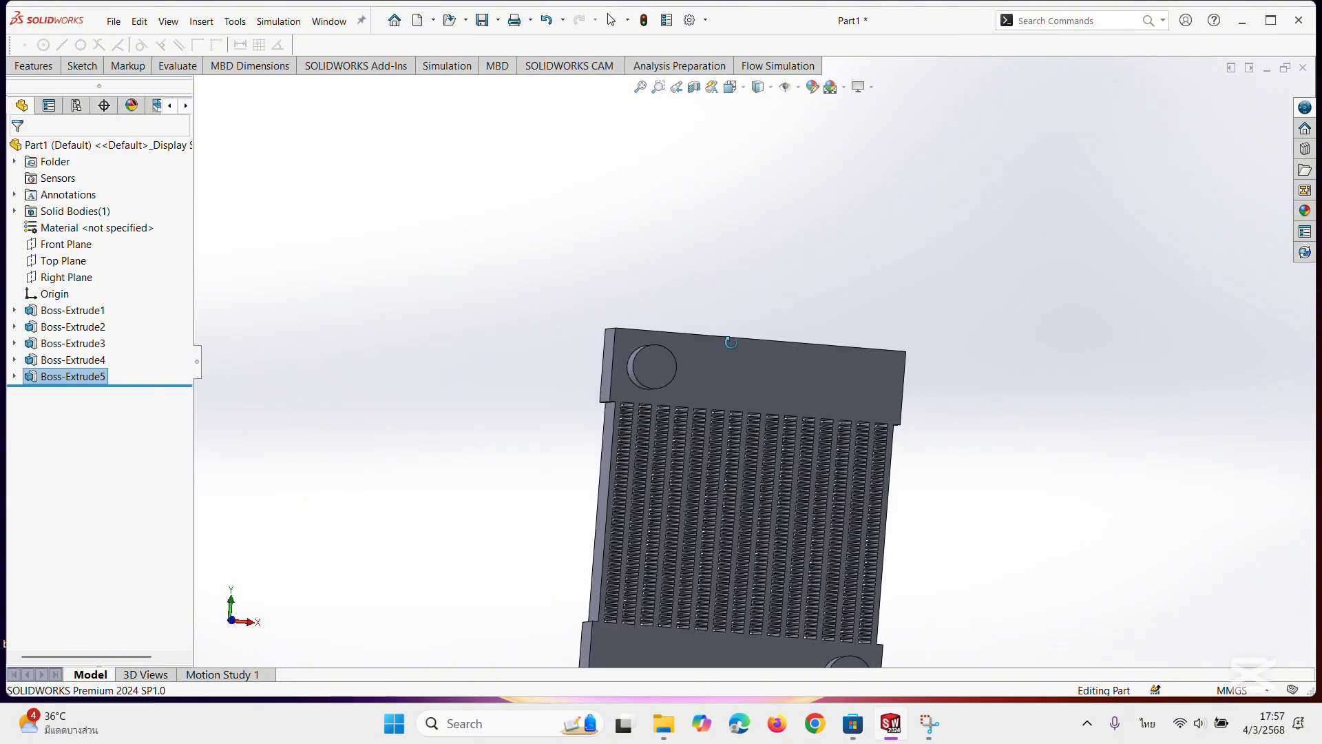
pyautogui.scroll(4, 747, 372)
pyautogui.moveTo(662, 418); pyautogui.dragTo(631, 434, button='middle')
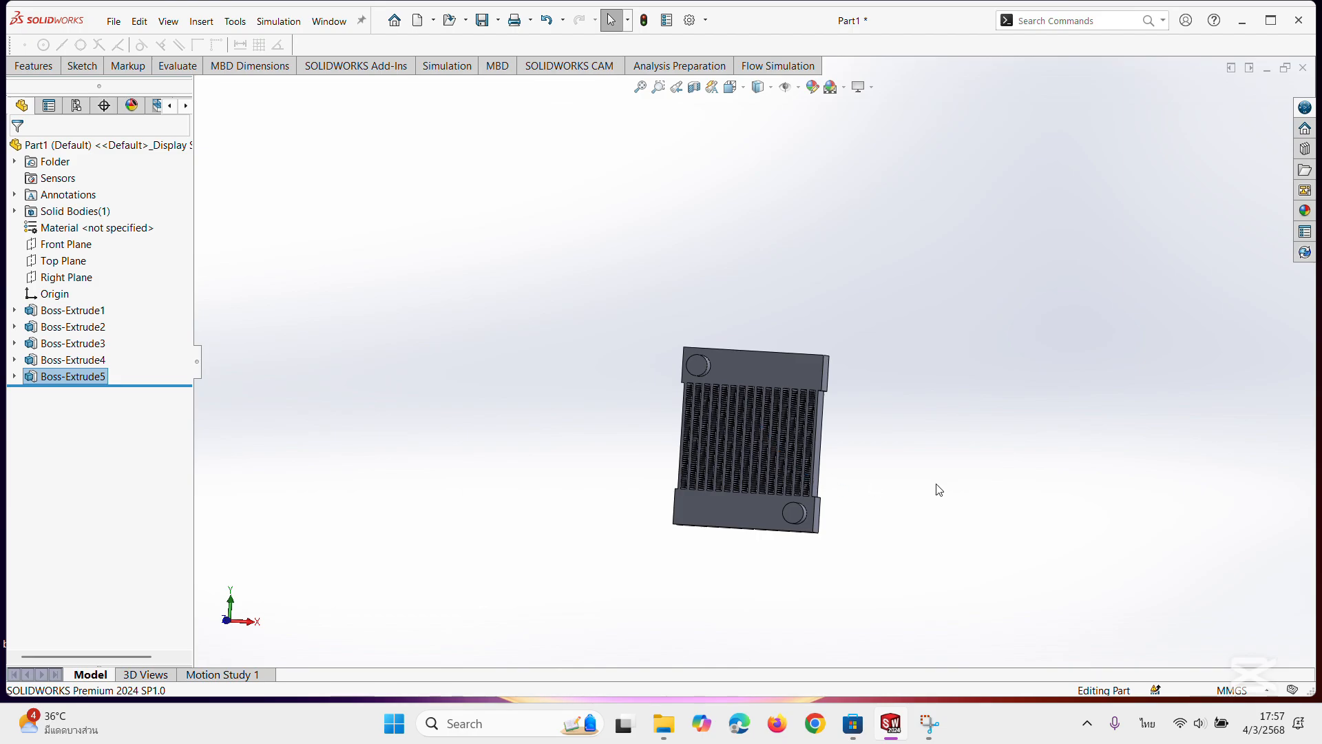
pyautogui.moveTo(938, 487); pyautogui.dragTo(957, 573, button='middle')
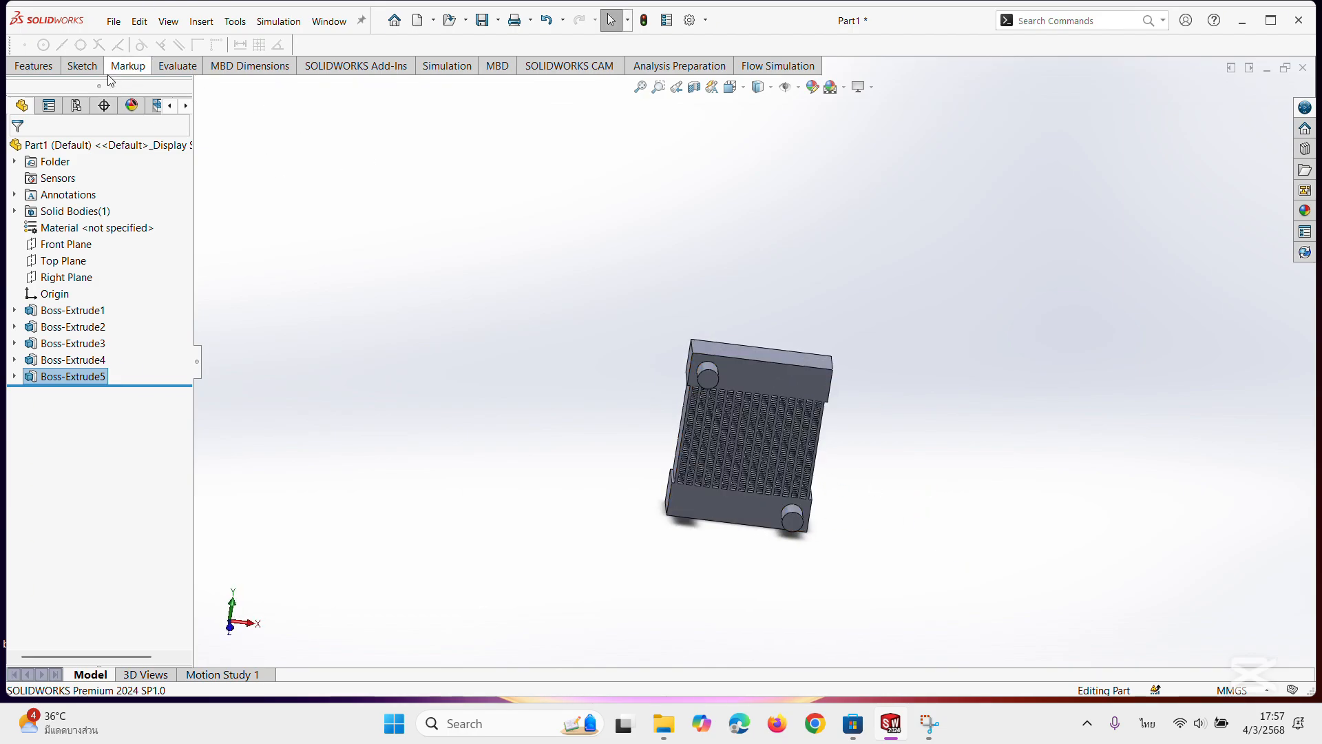
pyautogui.click(75, 66)
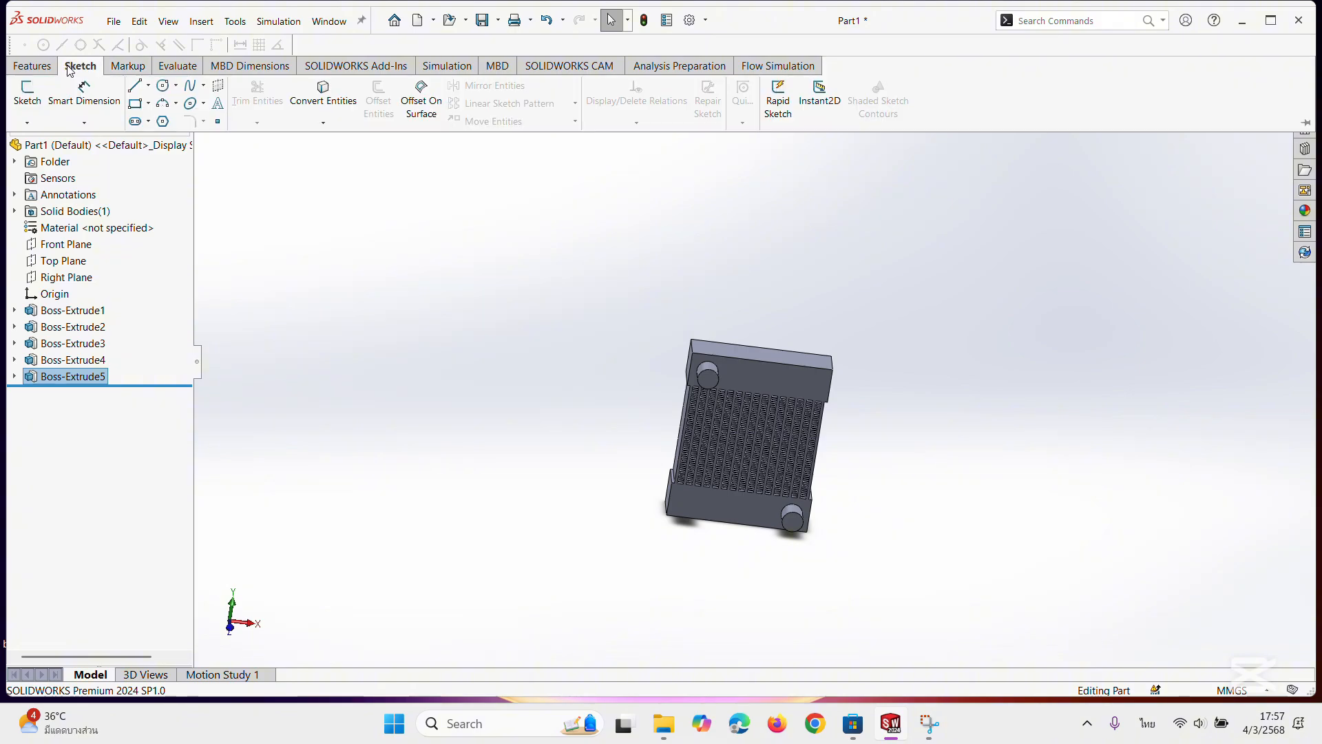
# Start a symmetric fillet on the upper block's front and right top edges and set its radius to 5 mm.
pyautogui.click(46, 66)
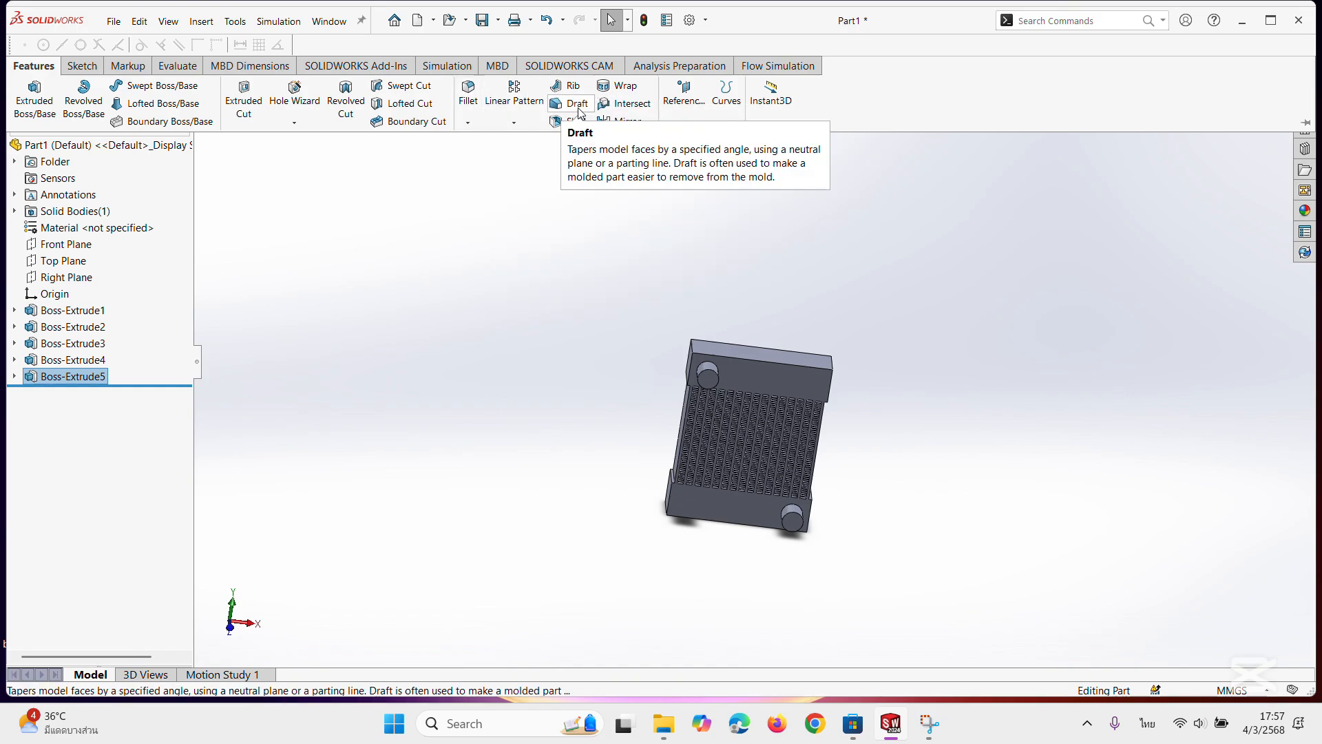
pyautogui.click(468, 95)
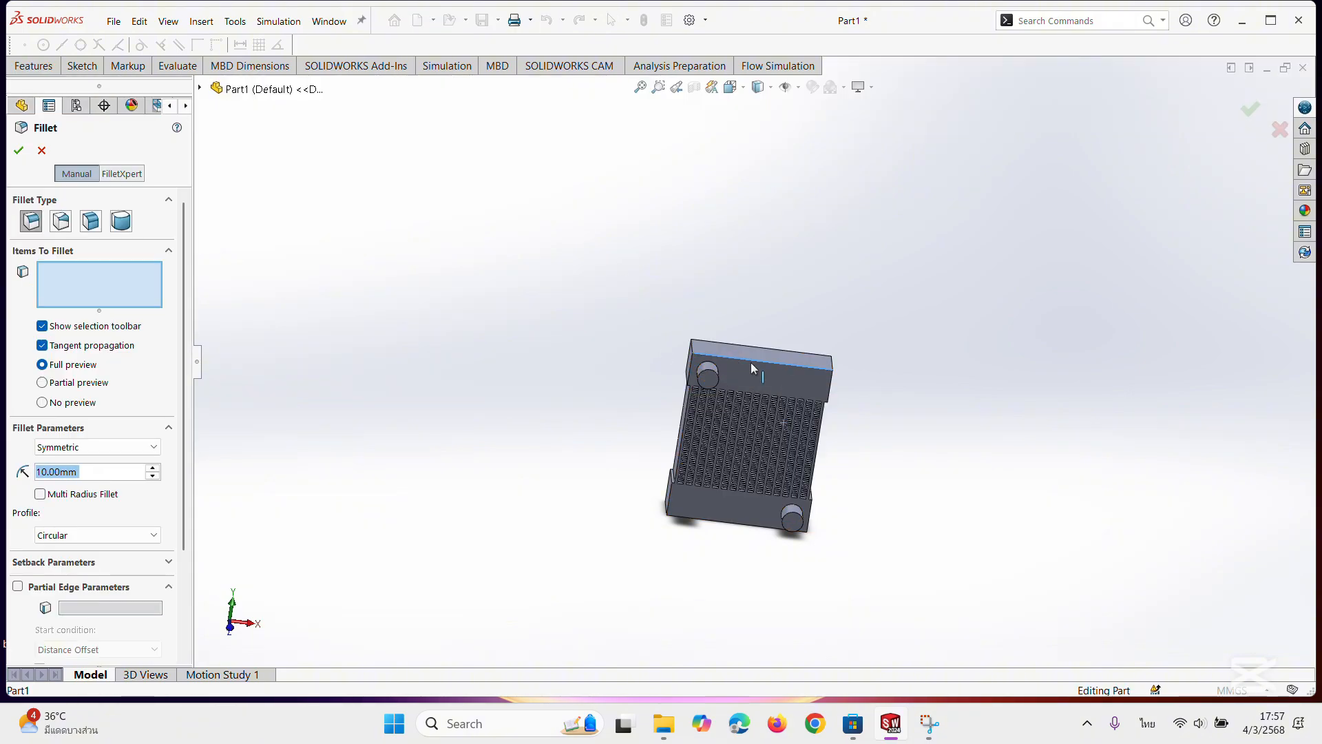
pyautogui.click(750, 368)
pyautogui.moveTo(796, 378); pyautogui.dragTo(767, 376, button='middle')
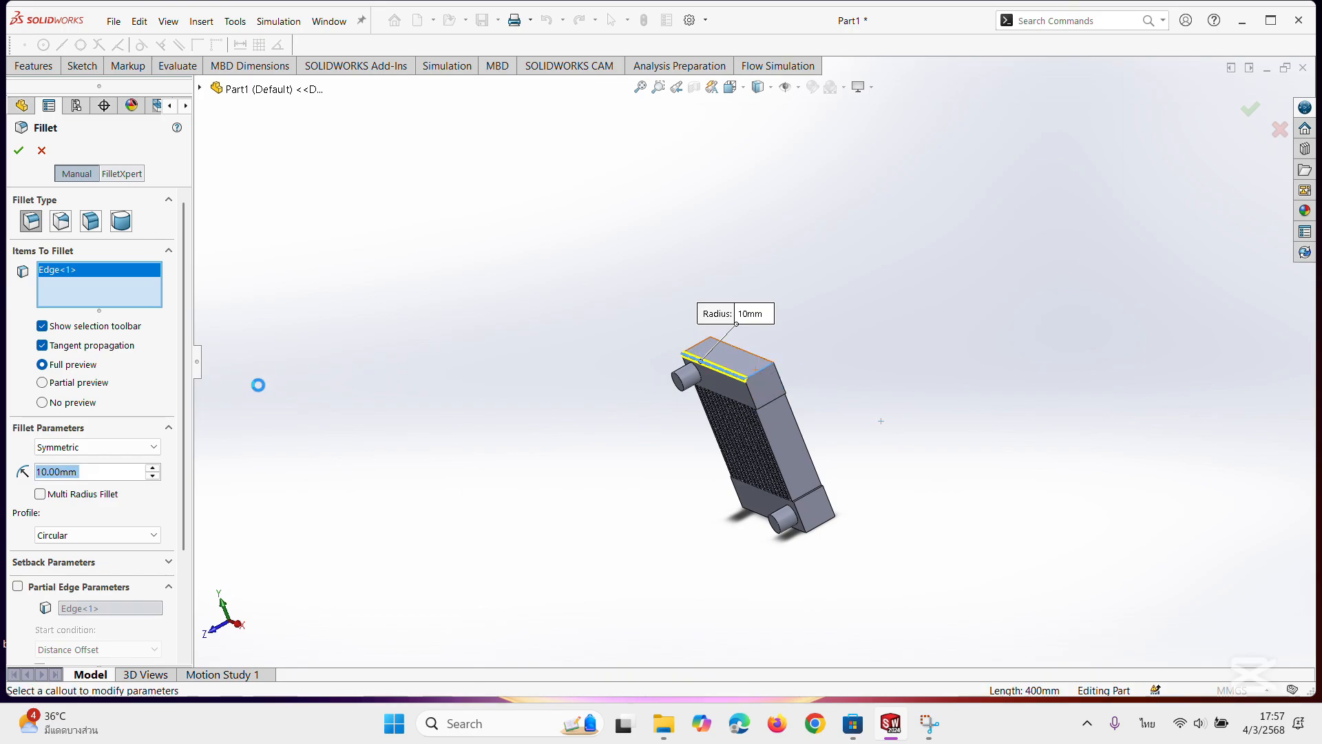
pyautogui.click(83, 472)
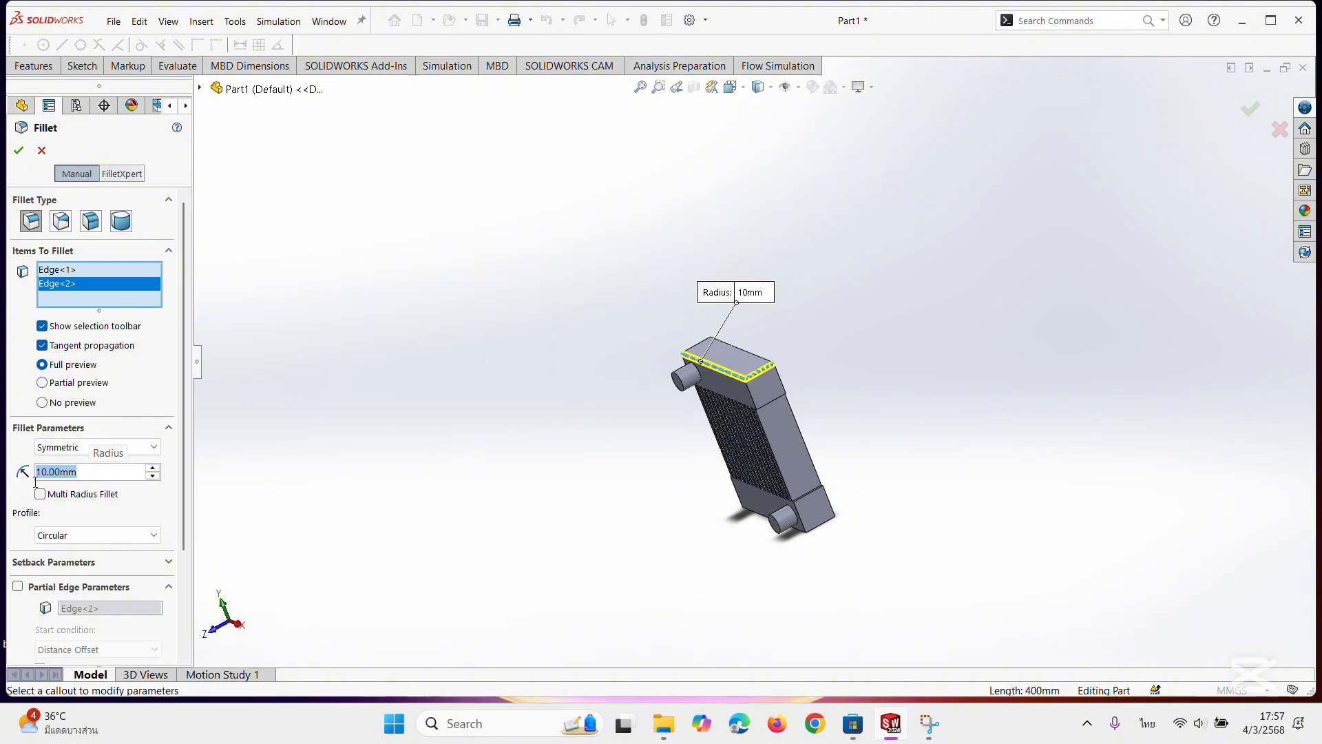
pyautogui.write('5')
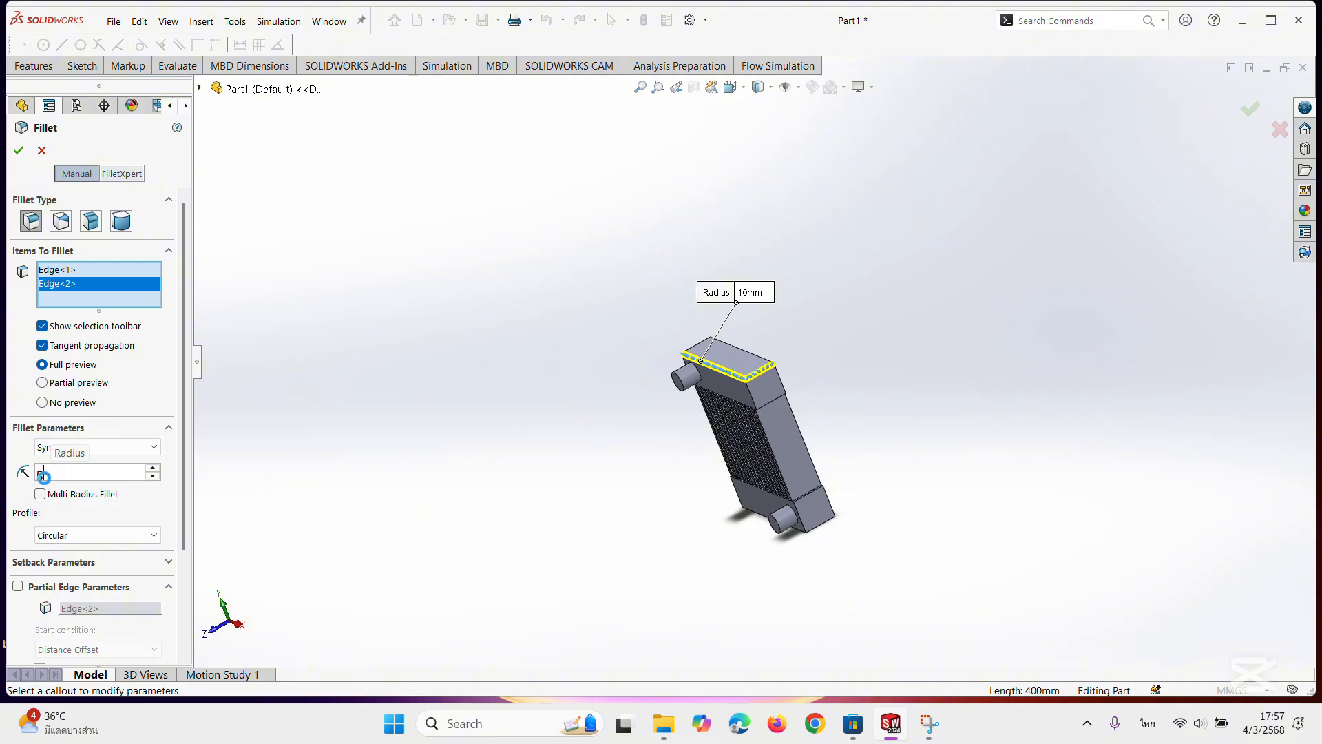
pyautogui.press('Return')
# Add the upper boss's base edge and the upper block's left and rear top edges to the fillet.
pyautogui.scroll(-4, 444, 390)
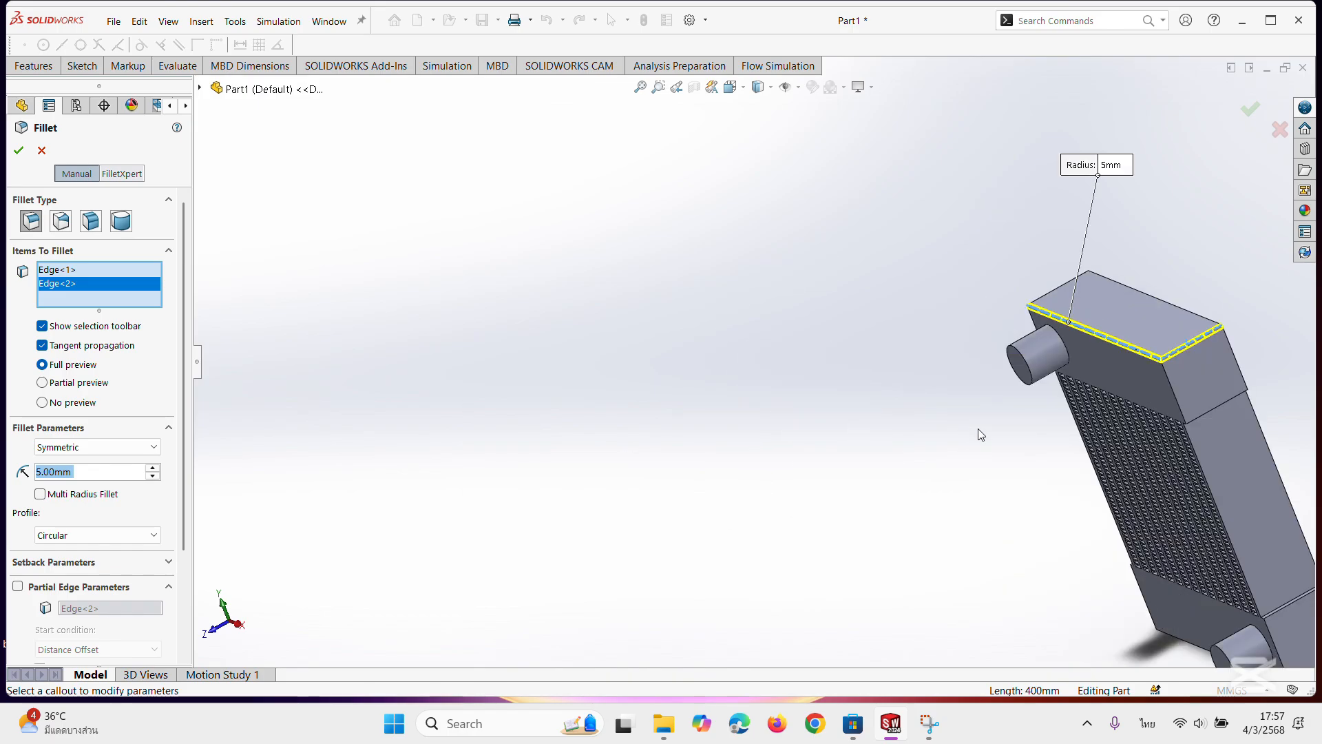
pyautogui.moveTo(981, 428); pyautogui.dragTo(1065, 363, button='middle')
pyautogui.scroll(-4, 1061, 356)
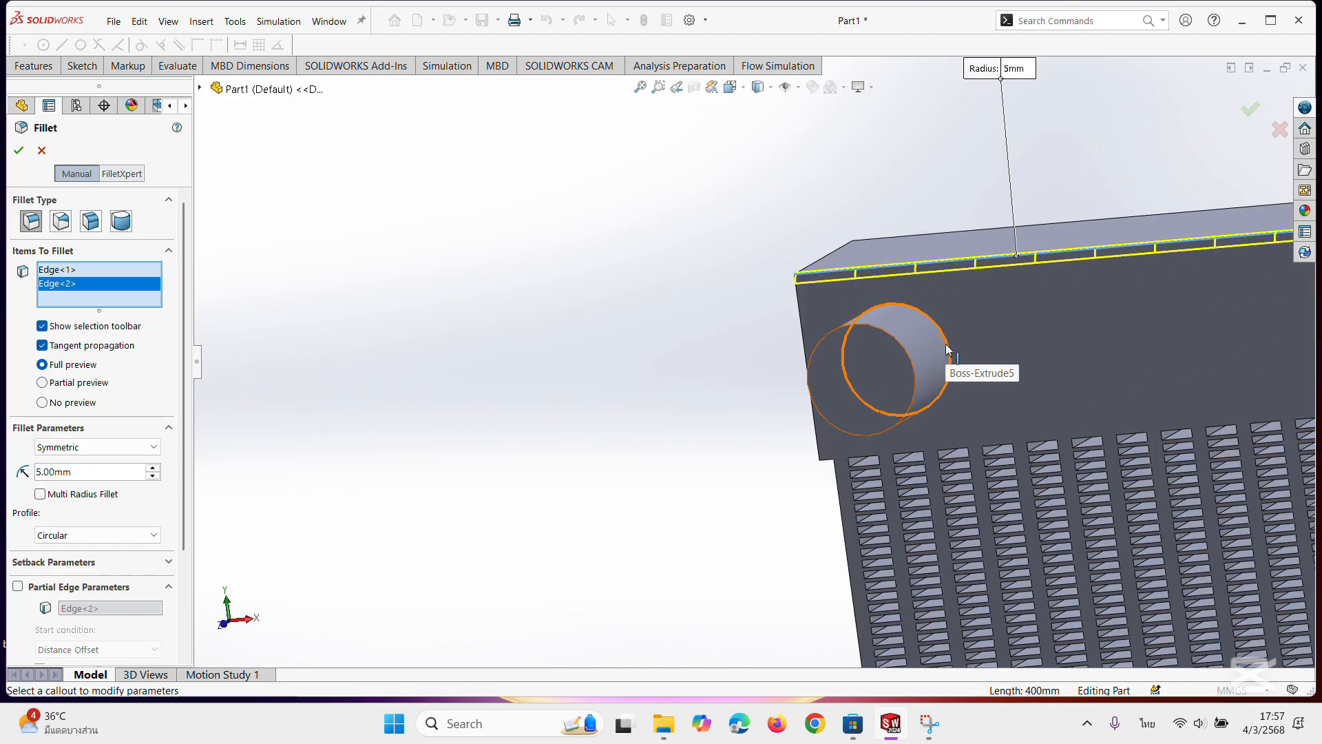
pyautogui.click(945, 351)
pyautogui.scroll(3, 704, 347)
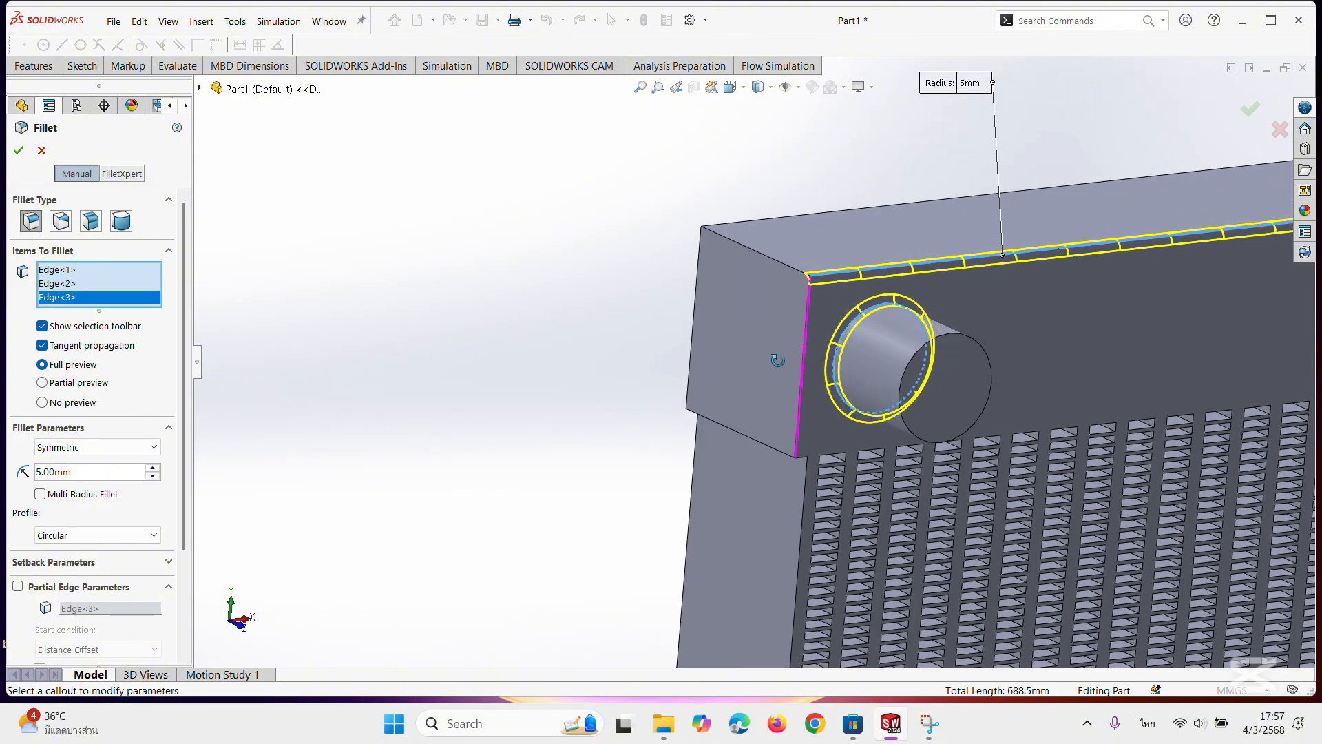
pyautogui.moveTo(774, 360); pyautogui.dragTo(787, 313, button='middle')
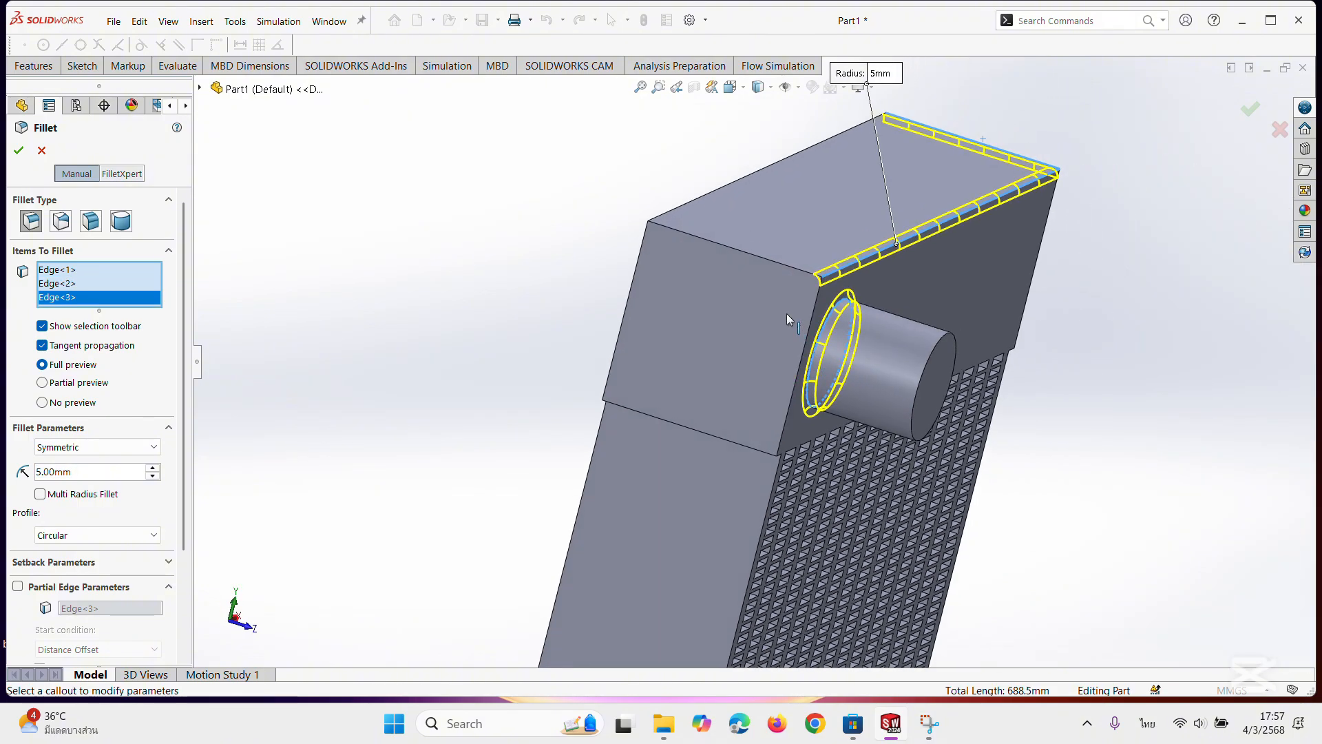
pyautogui.click(770, 262)
pyautogui.moveTo(418, 280); pyautogui.dragTo(586, 244, button='middle')
pyautogui.click(613, 239)
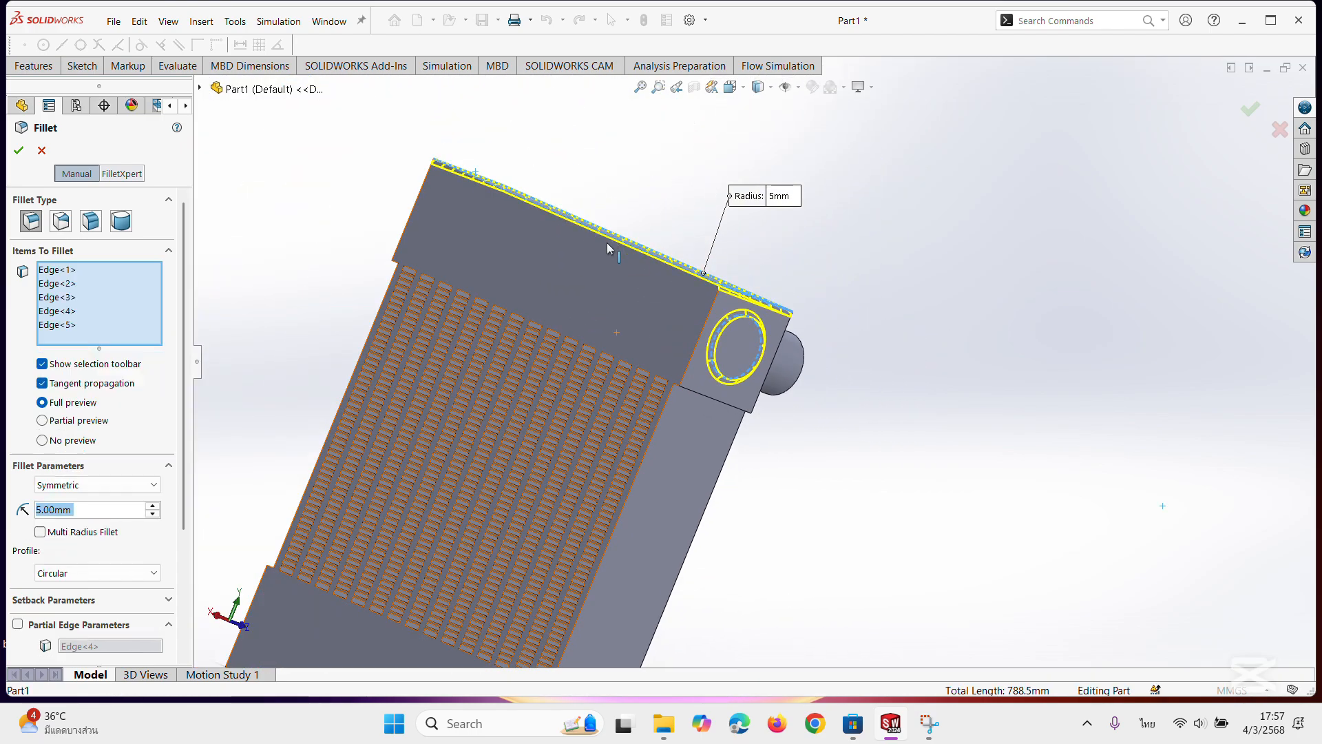
# Add the upper block's four vertical corner edges to the 5 mm fillet.
pyautogui.moveTo(578, 289); pyautogui.dragTo(659, 408, button='middle')
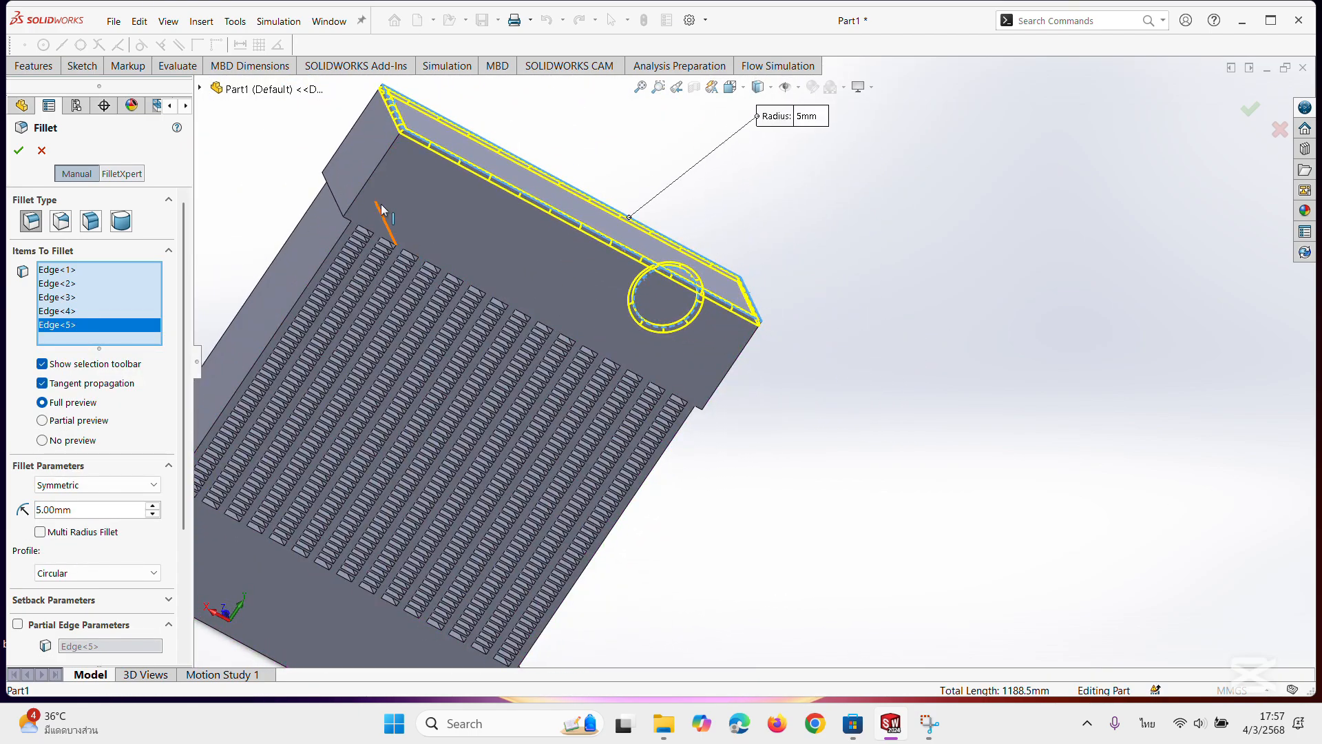
pyautogui.click(372, 181)
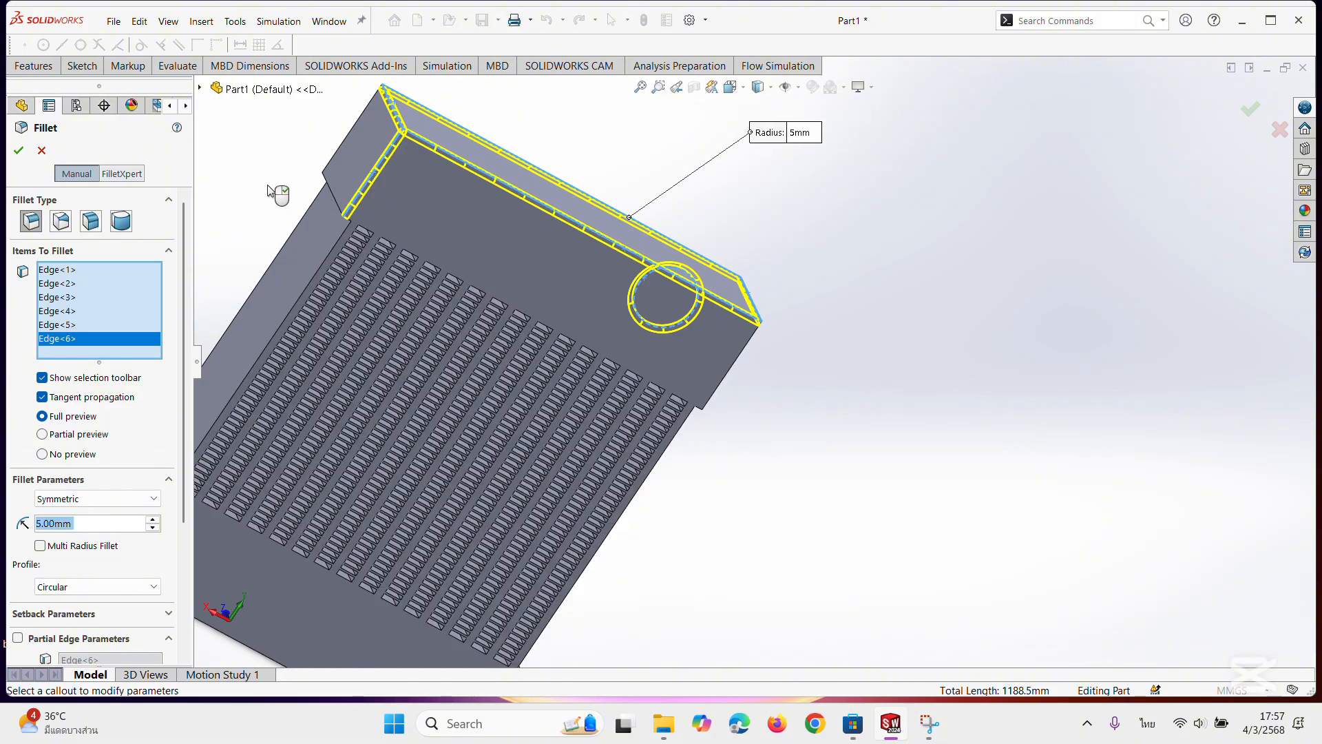
pyautogui.moveTo(278, 195); pyautogui.dragTo(419, 287, button='middle')
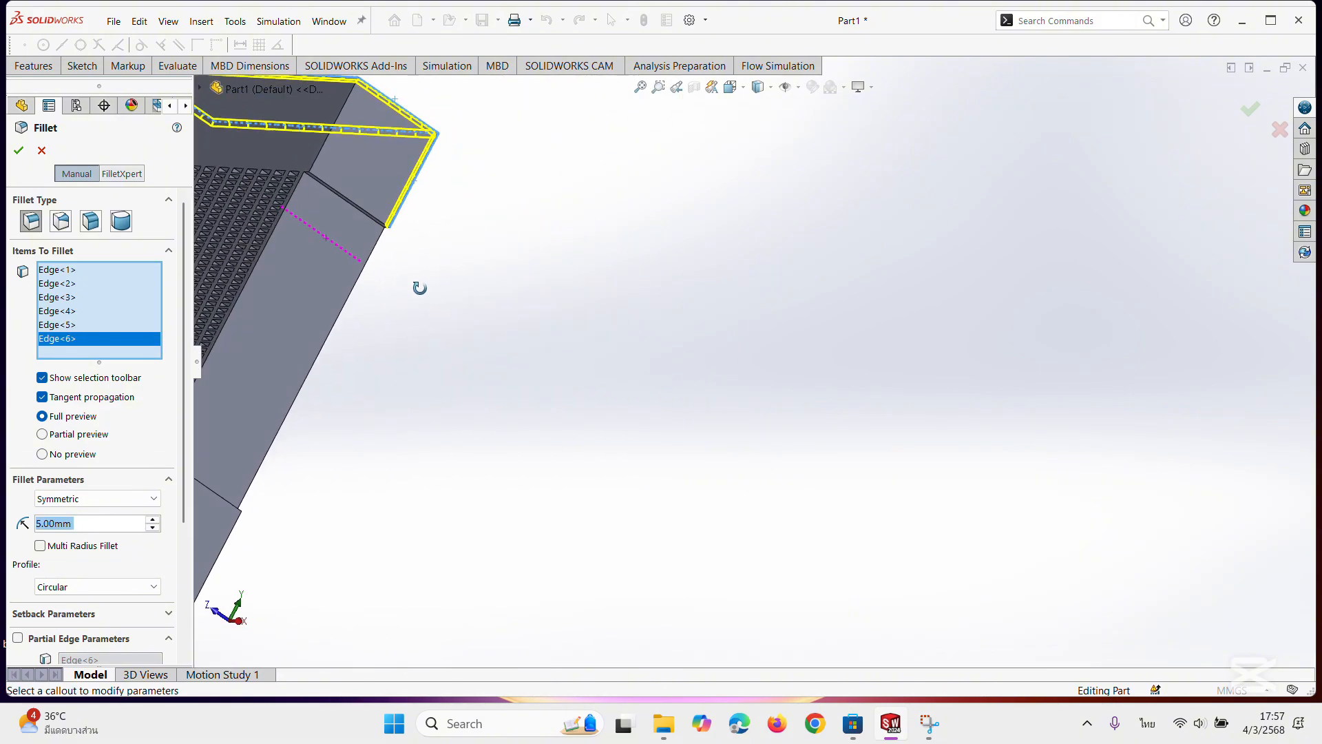
pyautogui.click(318, 163)
pyautogui.scroll(5, 311, 176)
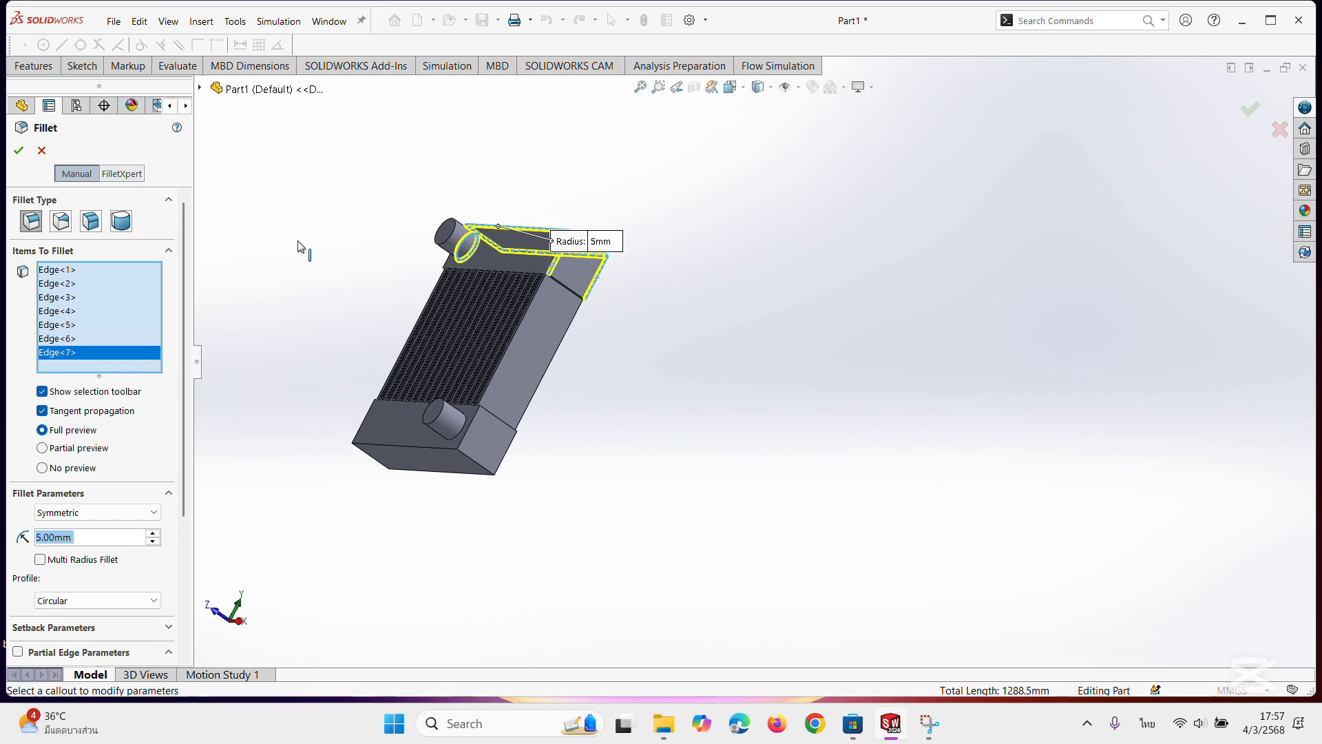
pyautogui.moveTo(301, 248); pyautogui.dragTo(418, 278, button='middle')
pyautogui.scroll(-2, 503, 282)
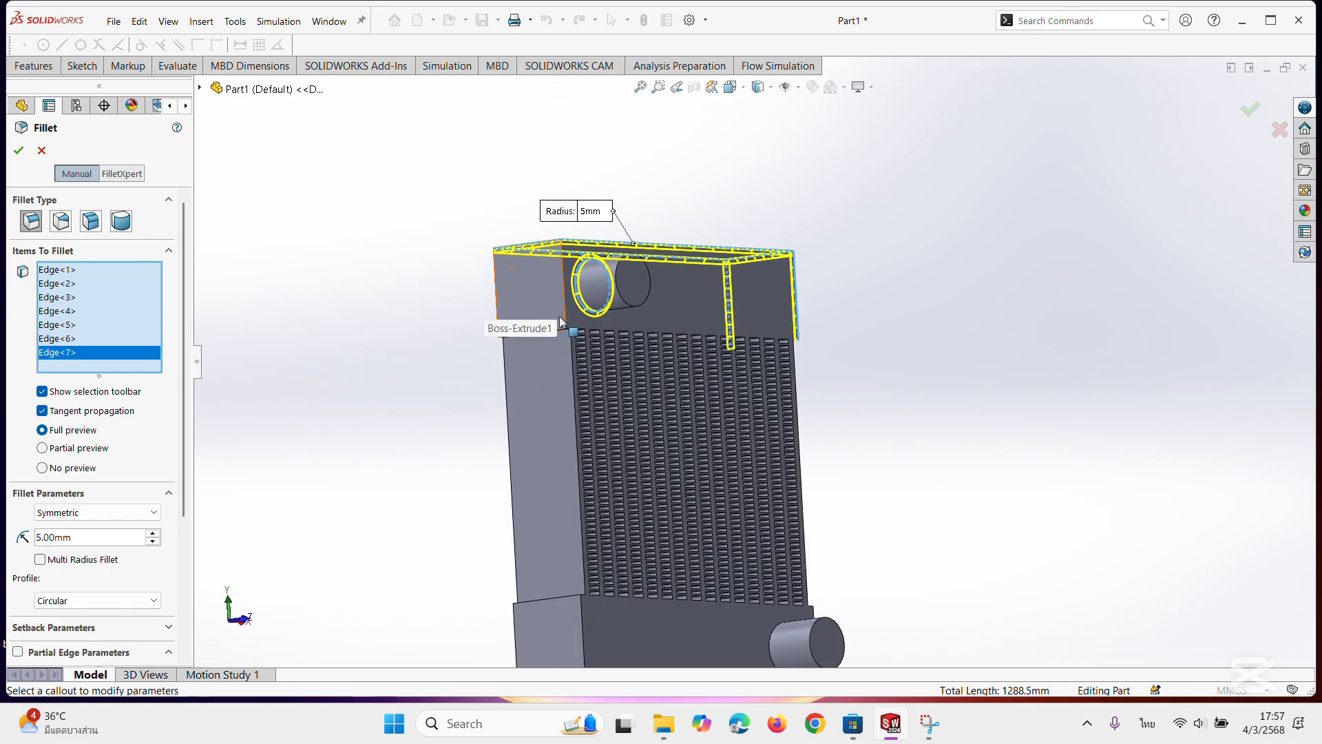
pyautogui.scroll(-4, 559, 317)
pyautogui.click(617, 306)
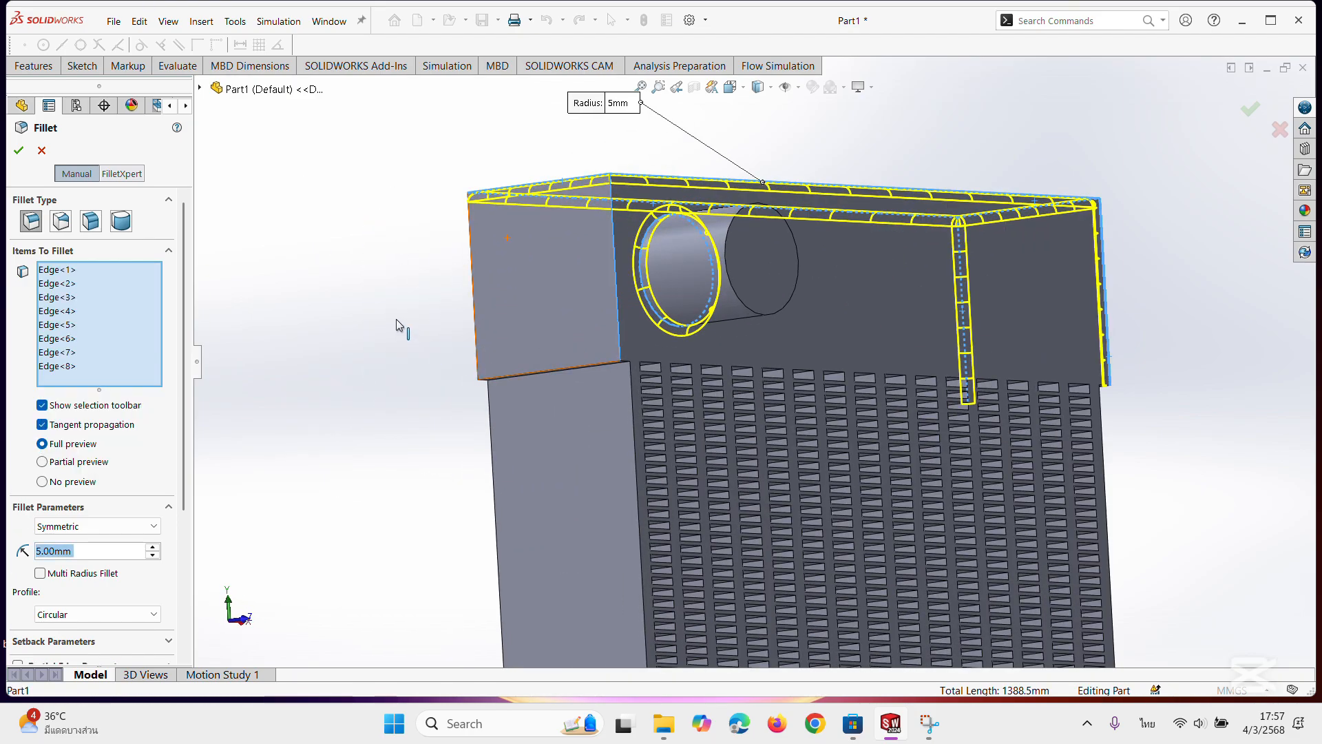
pyautogui.moveTo(395, 319); pyautogui.dragTo(468, 340, button='middle')
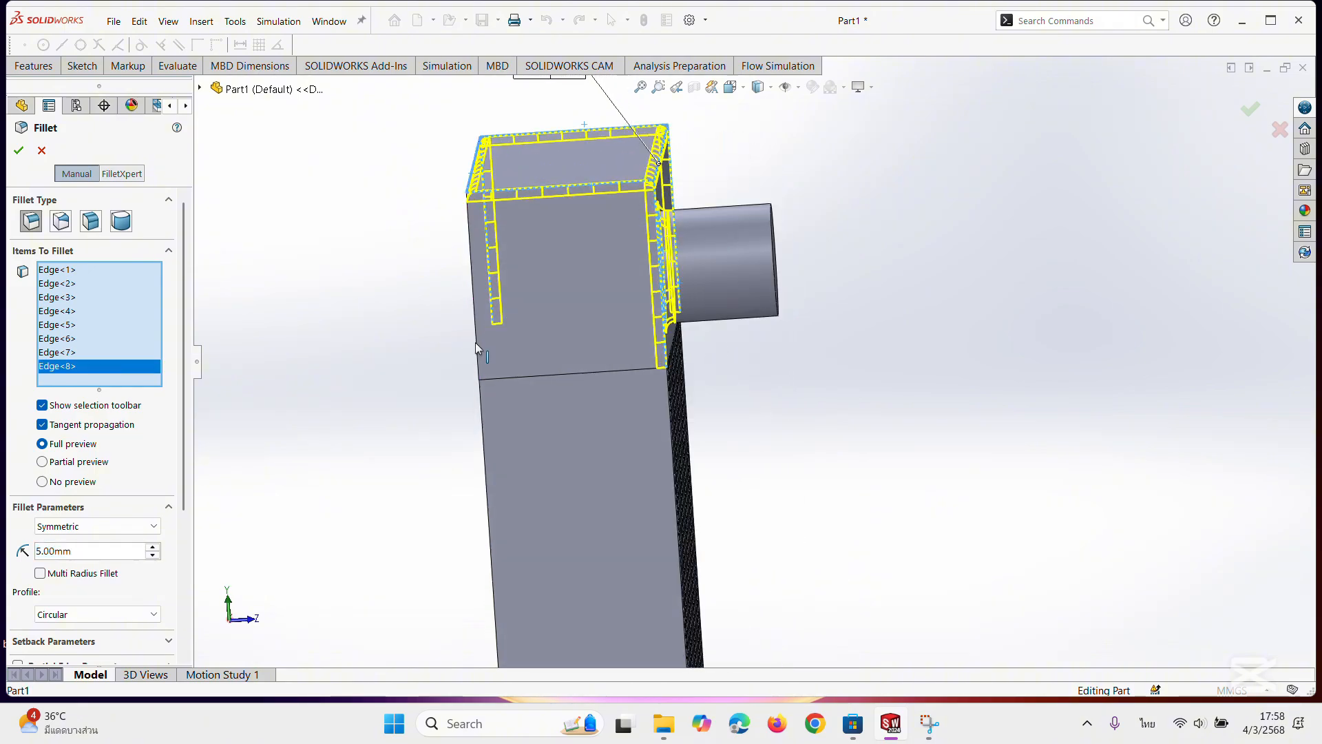
pyautogui.click(475, 342)
# Add the lower boss's base edge and the lower block's long front bottom edge to the 5 mm fillet.
pyautogui.moveTo(517, 485); pyautogui.dragTo(622, 466, button='middle')
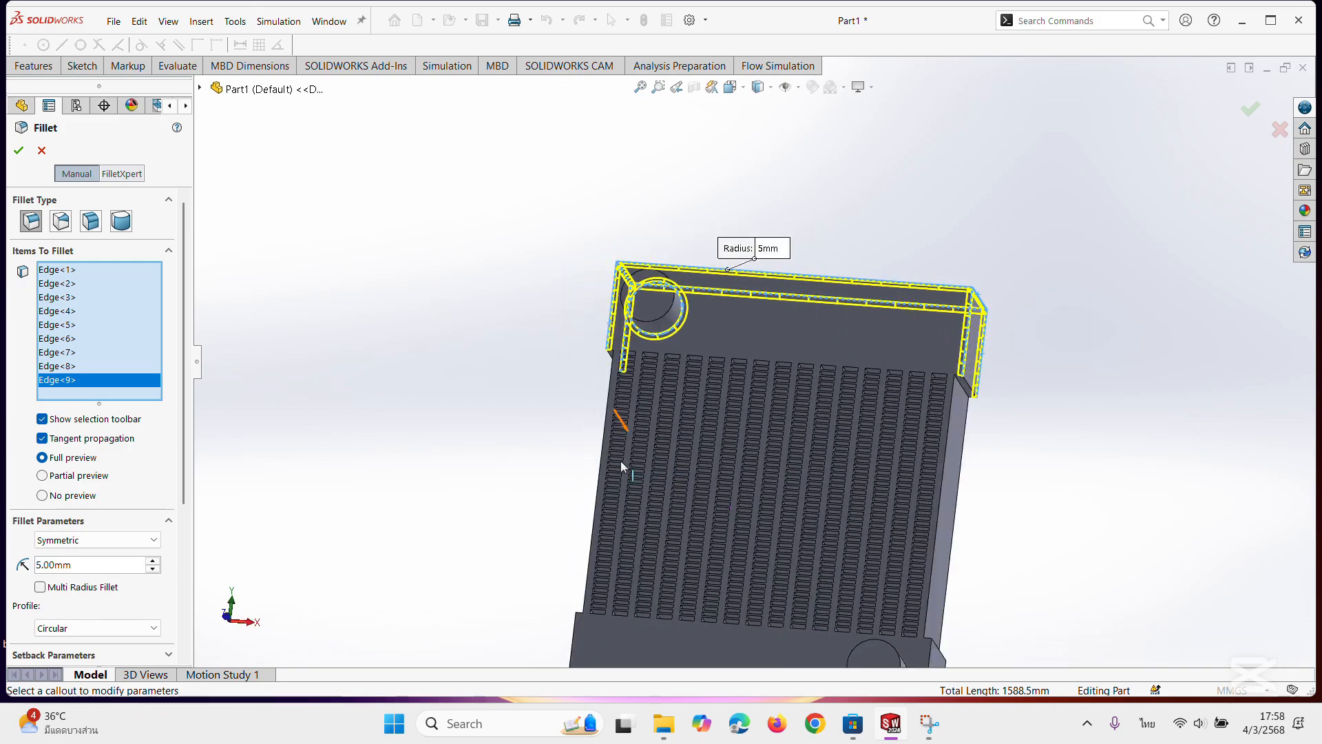
pyautogui.moveTo(1021, 632); pyautogui.dragTo(963, 568, button='middle')
pyautogui.scroll(-4, 903, 626)
pyautogui.scroll(7, 897, 626)
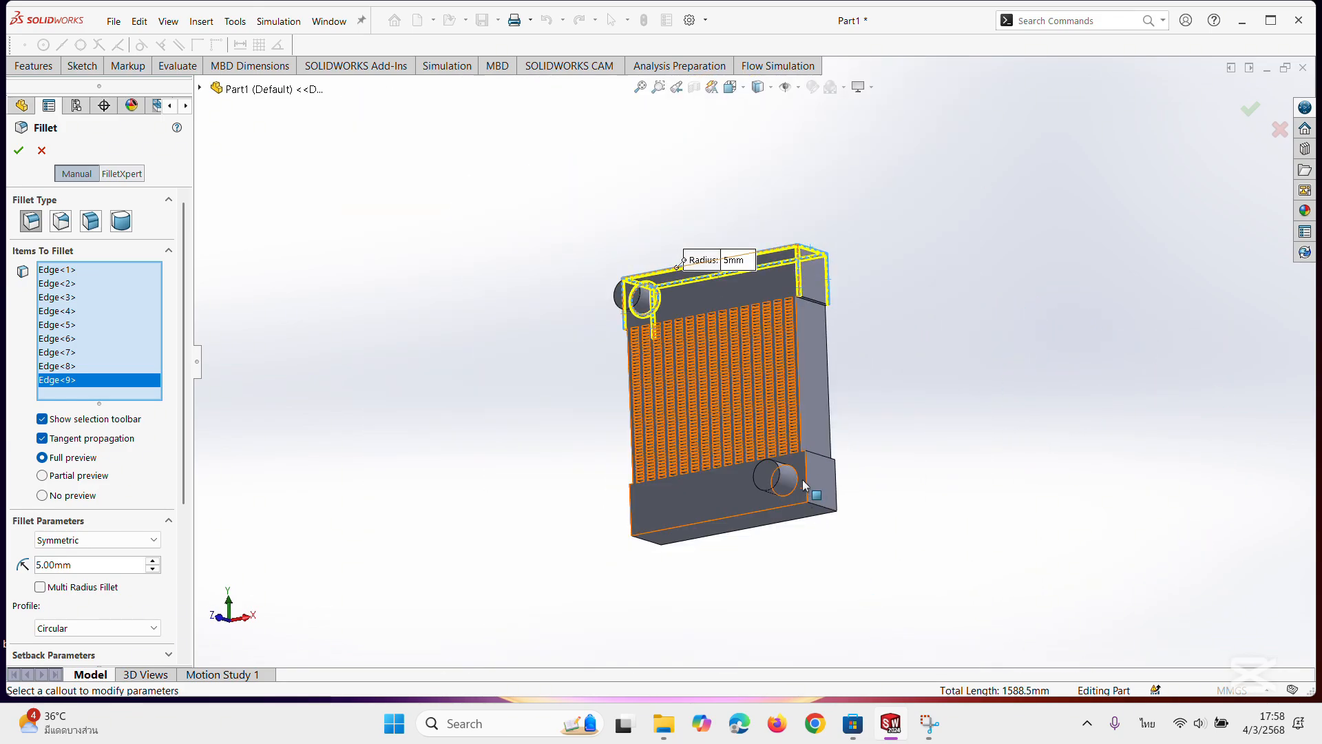
pyautogui.scroll(-1, 800, 482)
pyautogui.scroll(-2, 796, 485)
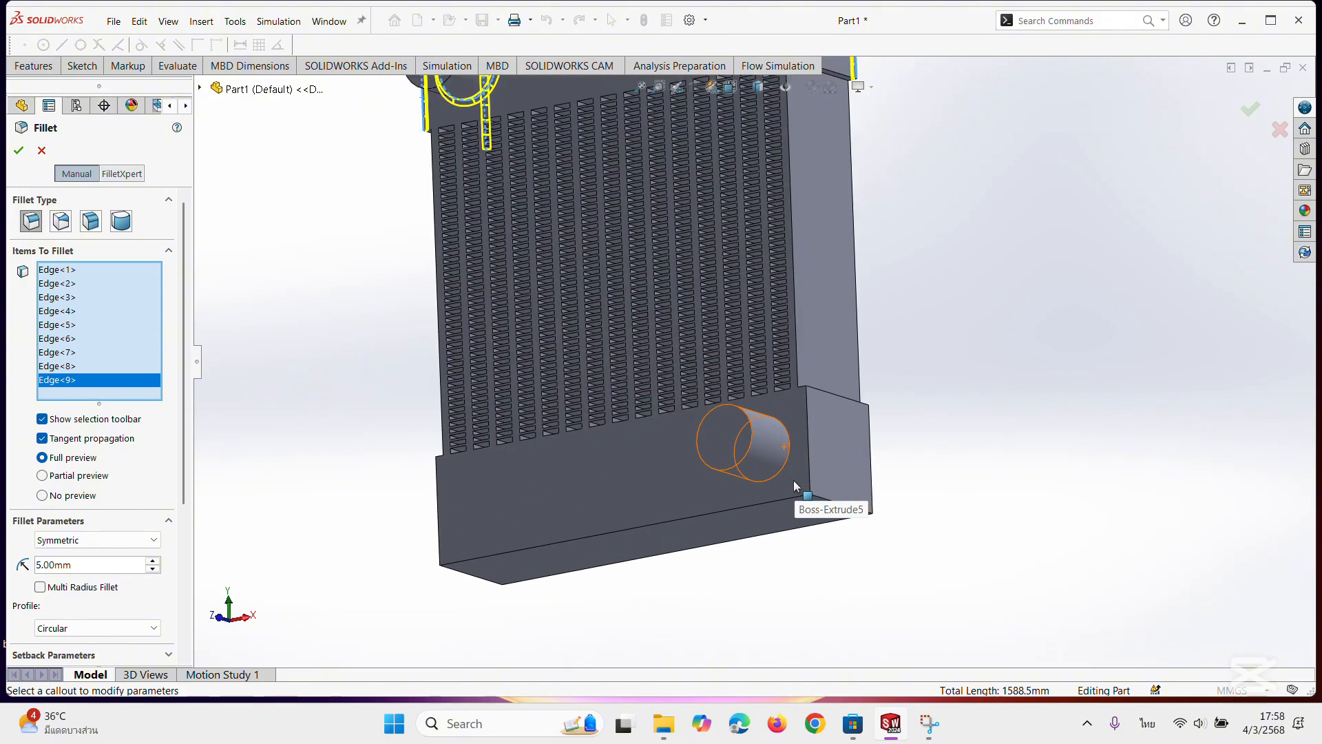
pyautogui.click(785, 471)
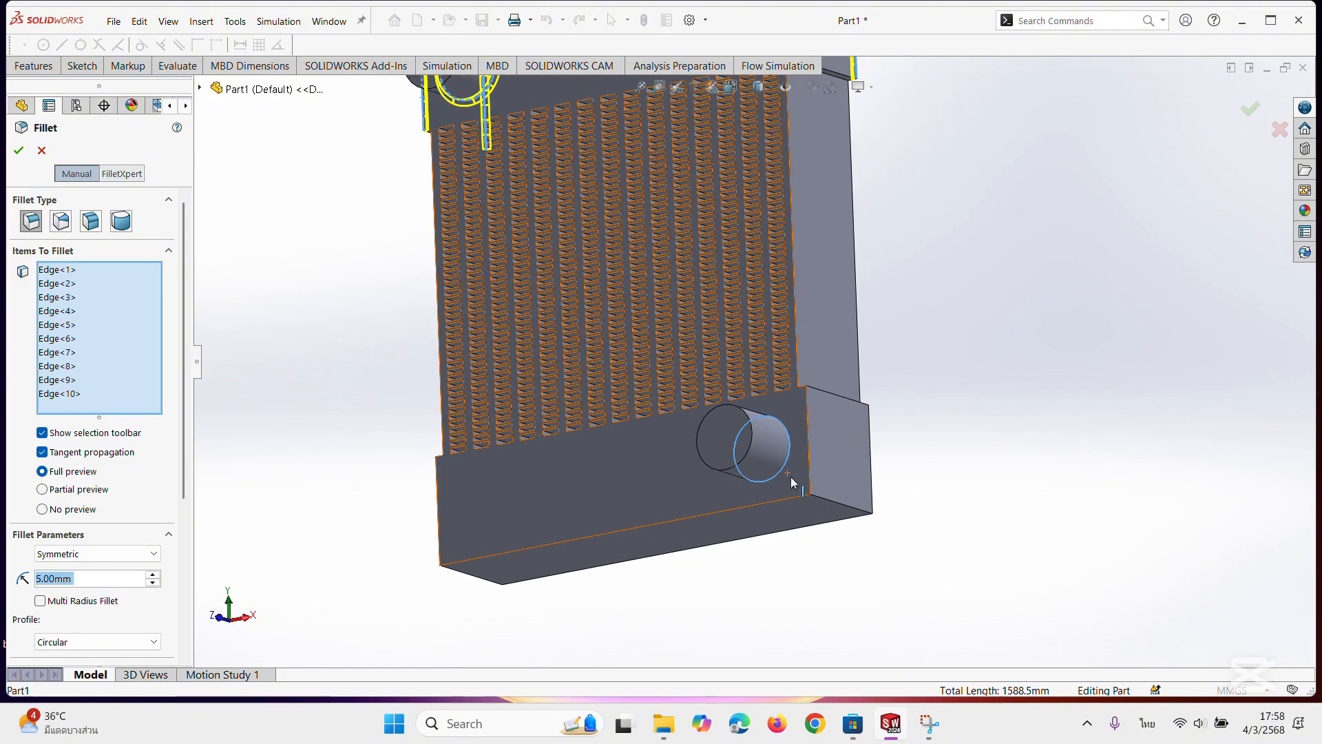
pyautogui.click(802, 494)
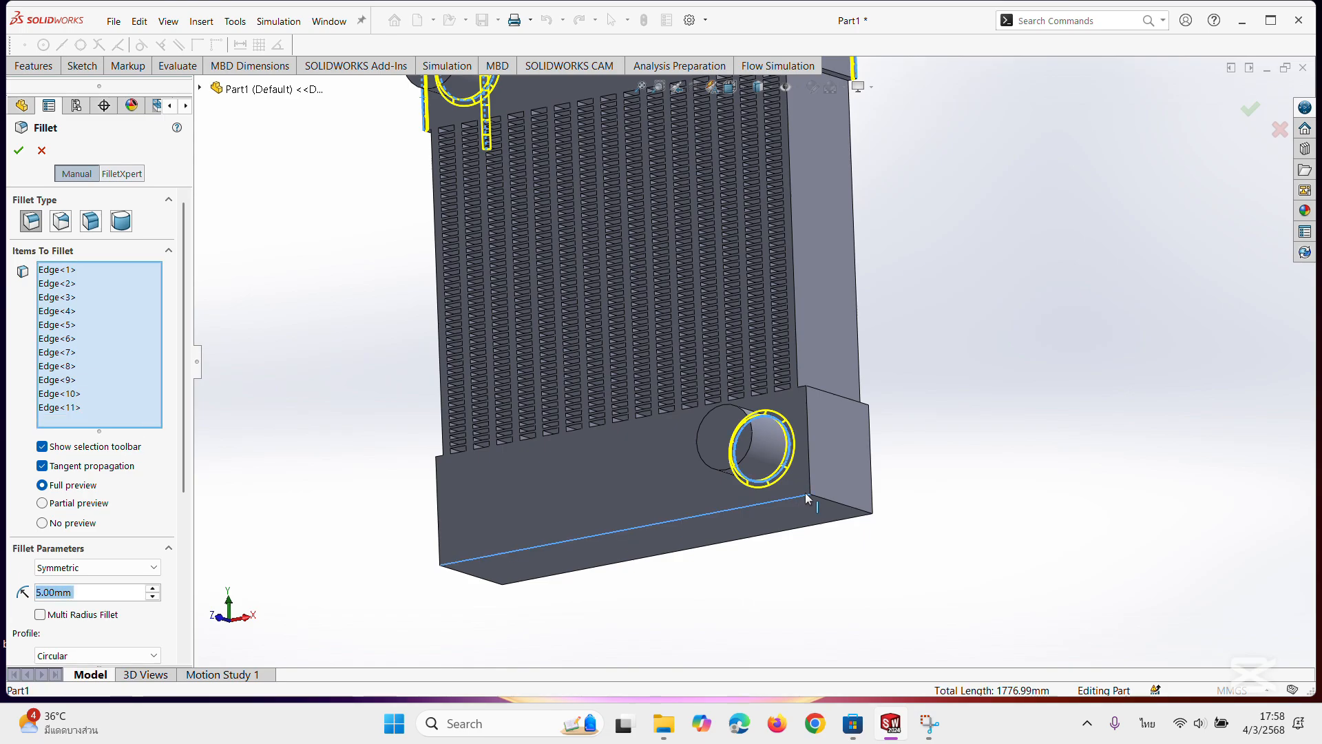
# Add the two vertical corner edges and the short bottom edge at the lower block's boss end to the fillet.
pyautogui.click(810, 470)
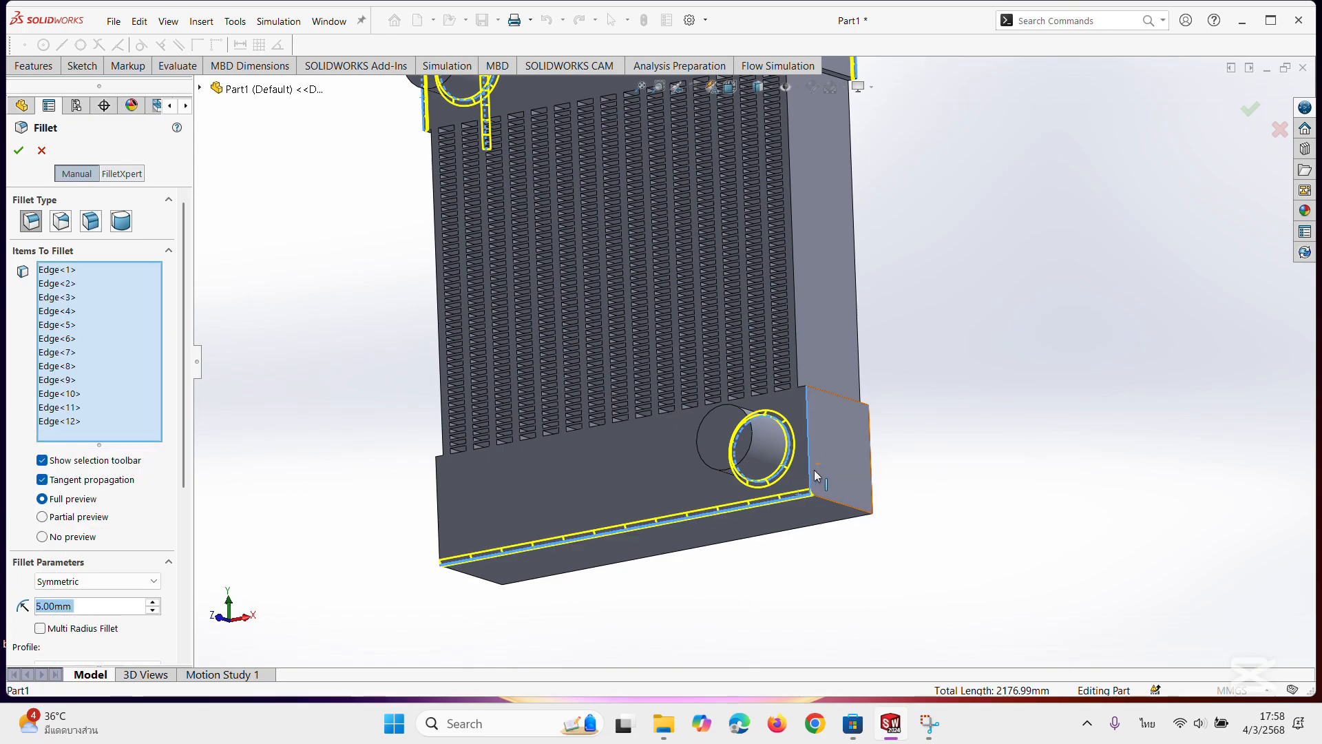
pyautogui.click(872, 499)
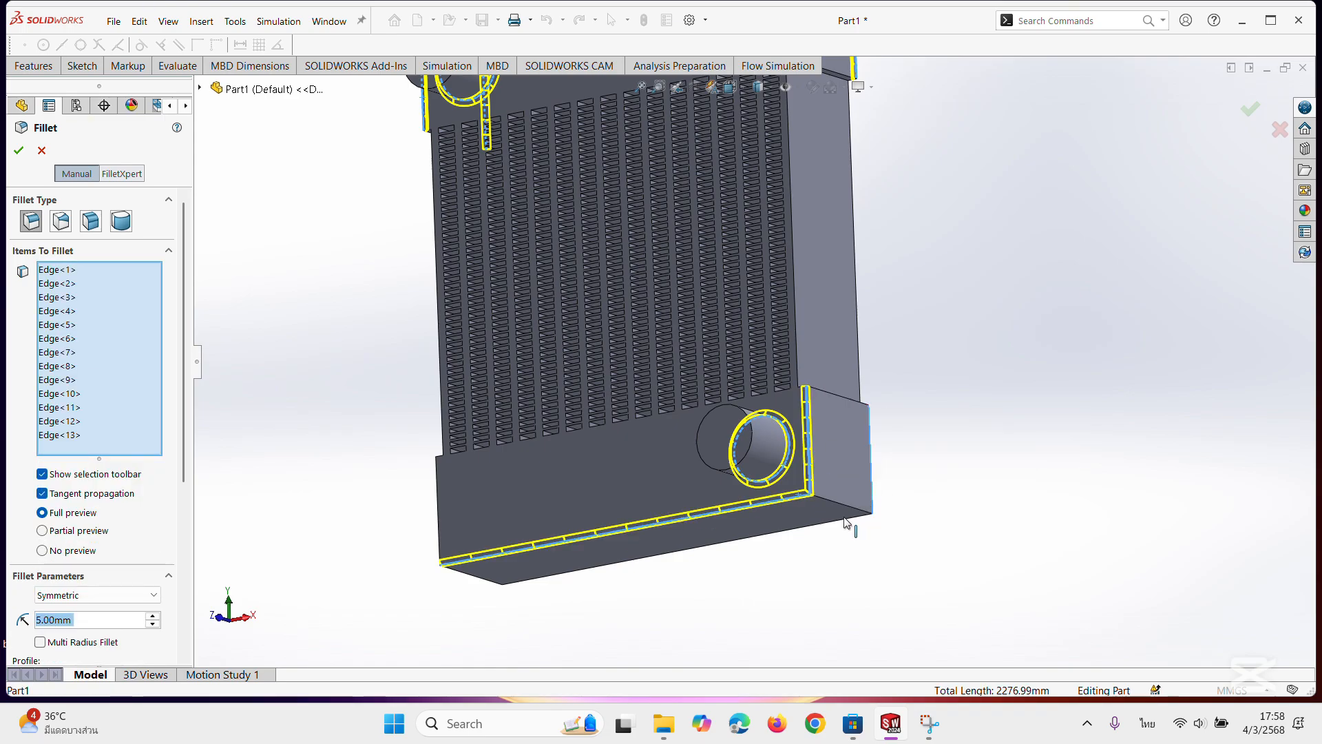
pyautogui.click(850, 510)
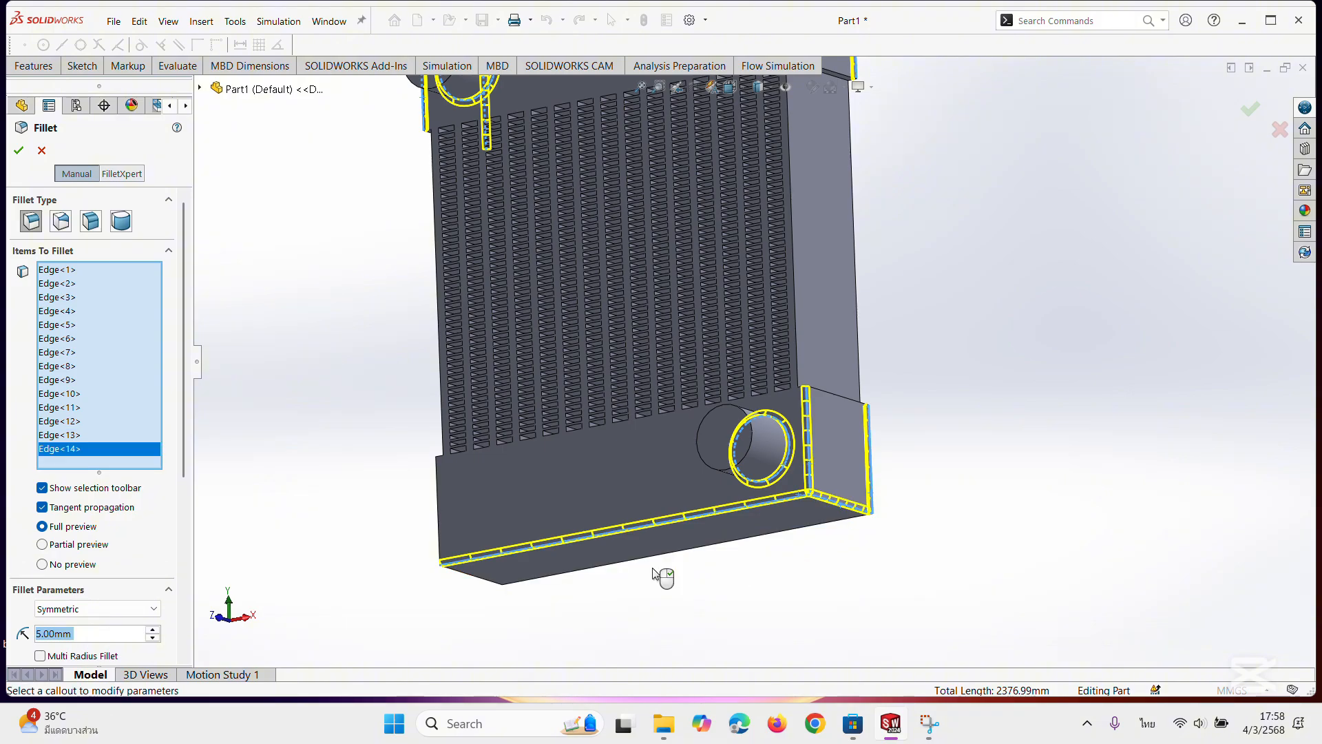
# Add the two vertical corner edges and the short bottom edge at the lower block's opposite end to the fillet.
pyautogui.moveTo(663, 577); pyautogui.dragTo(654, 531, button='middle')
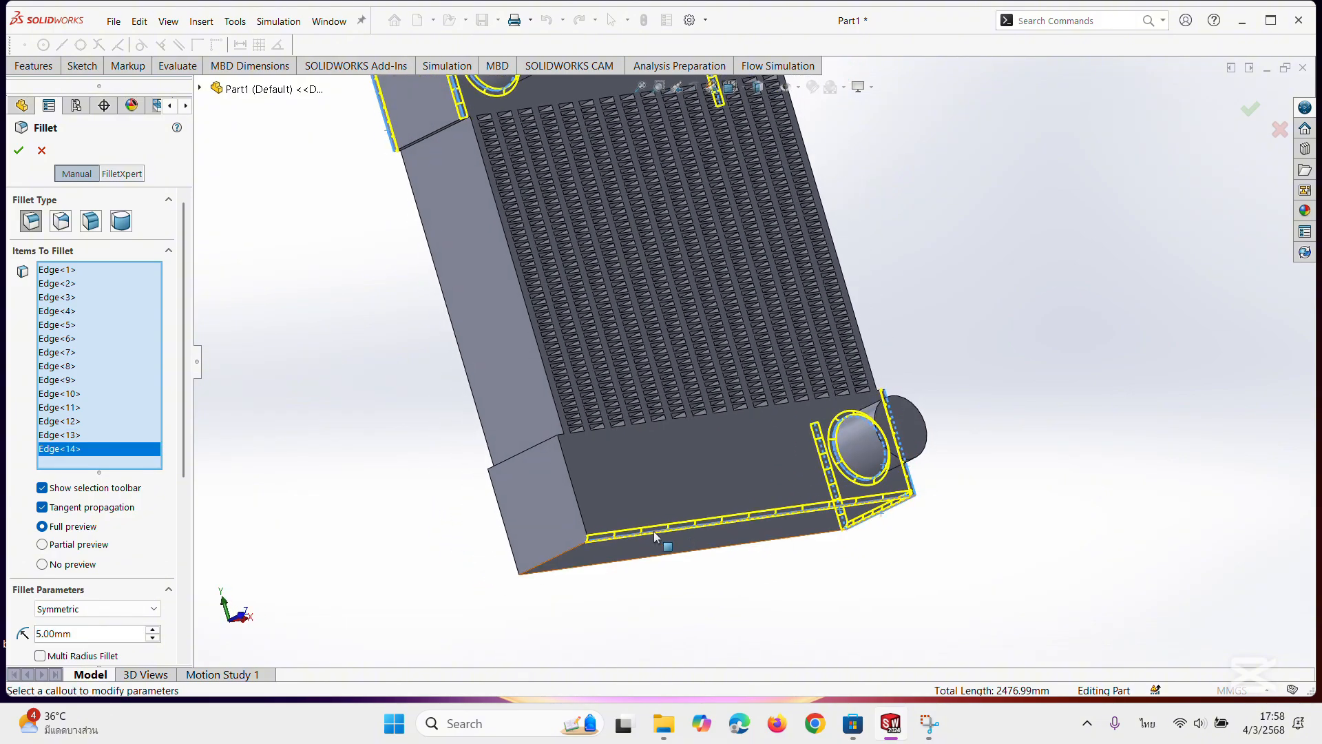
pyautogui.click(574, 490)
pyautogui.moveTo(552, 534); pyautogui.dragTo(489, 536, button='middle')
pyautogui.click(490, 535)
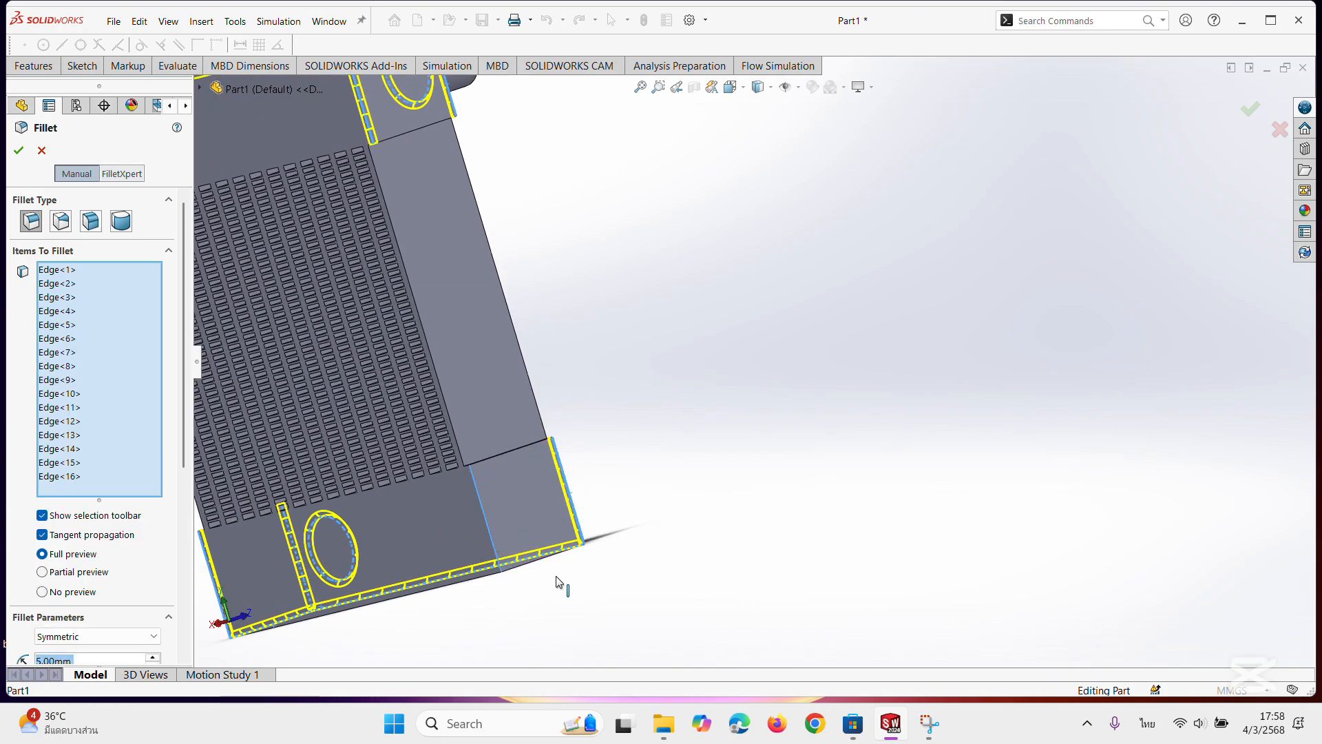
pyautogui.moveTo(555, 580); pyautogui.dragTo(530, 551, button='middle')
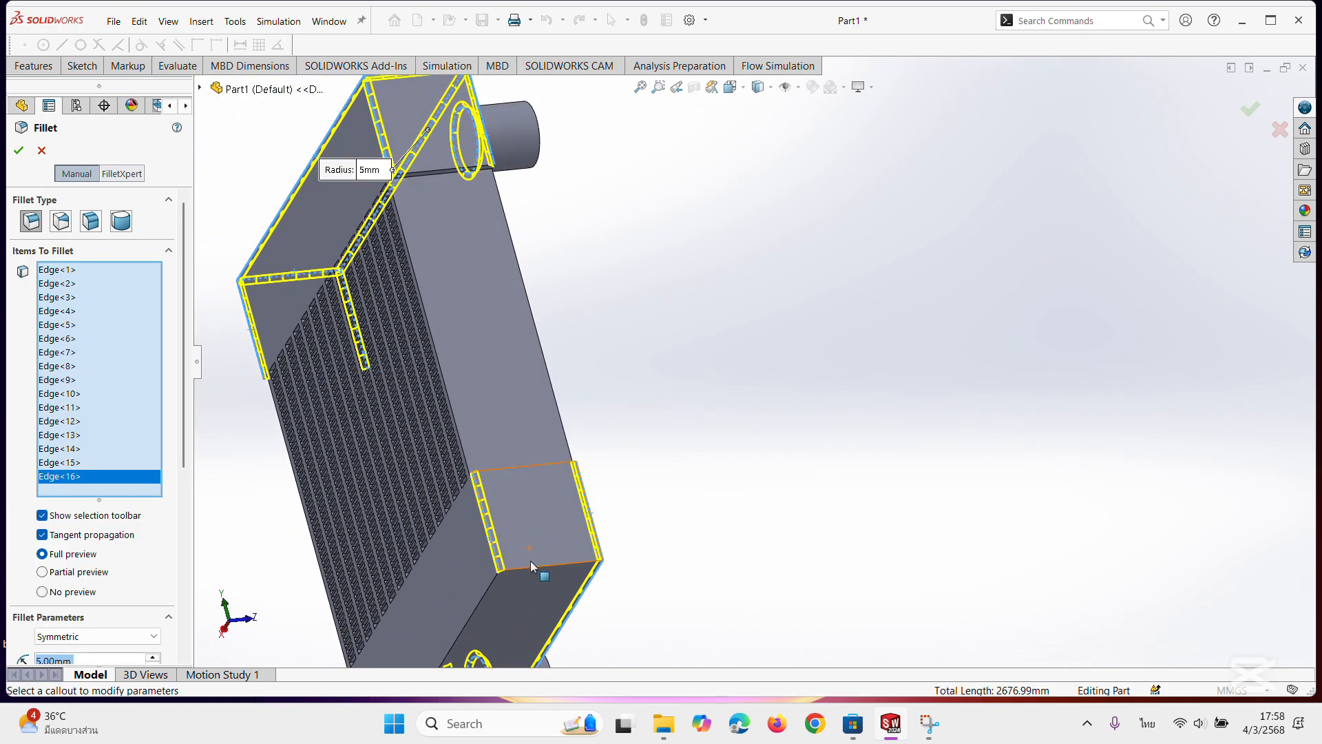
pyautogui.click(528, 569)
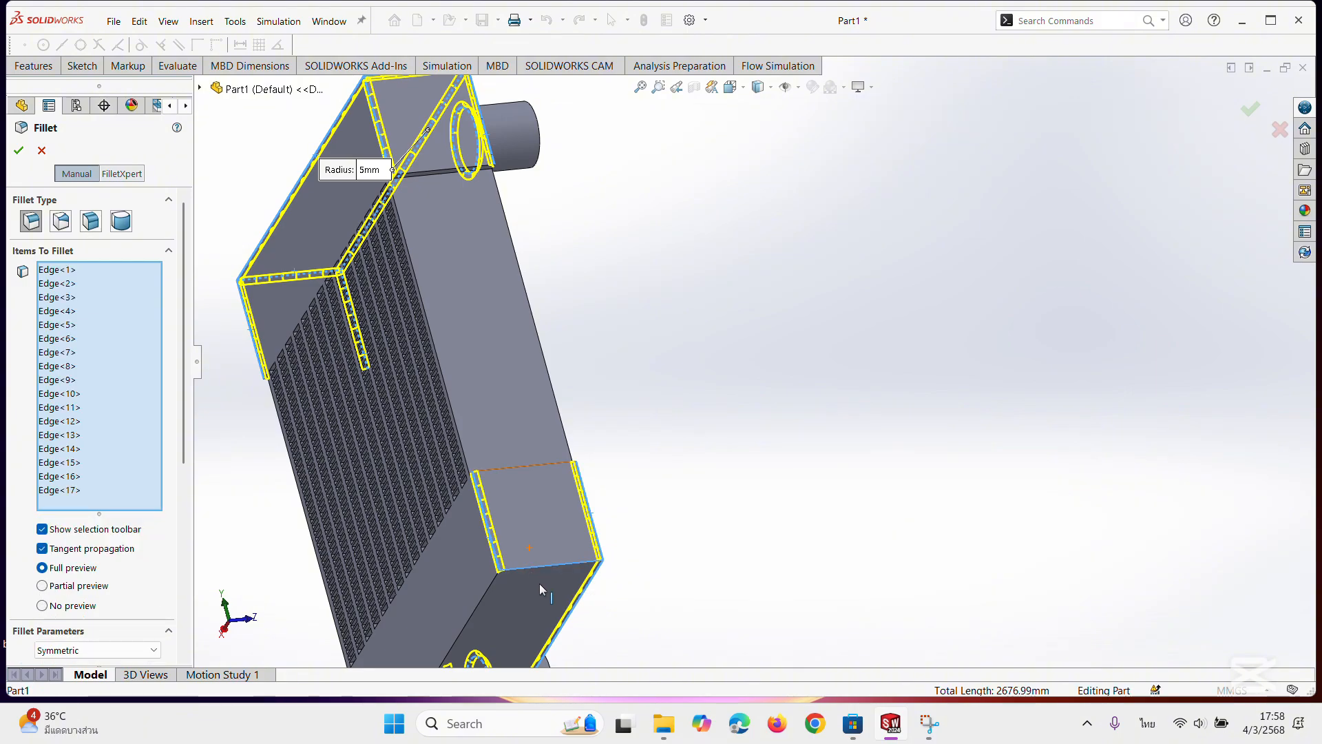
# Add the lower block's long rear bottom edge to the selection and apply the 5 mm fillet.
pyautogui.moveTo(509, 590); pyautogui.dragTo(596, 545, button='middle')
pyautogui.scroll(4, 518, 588)
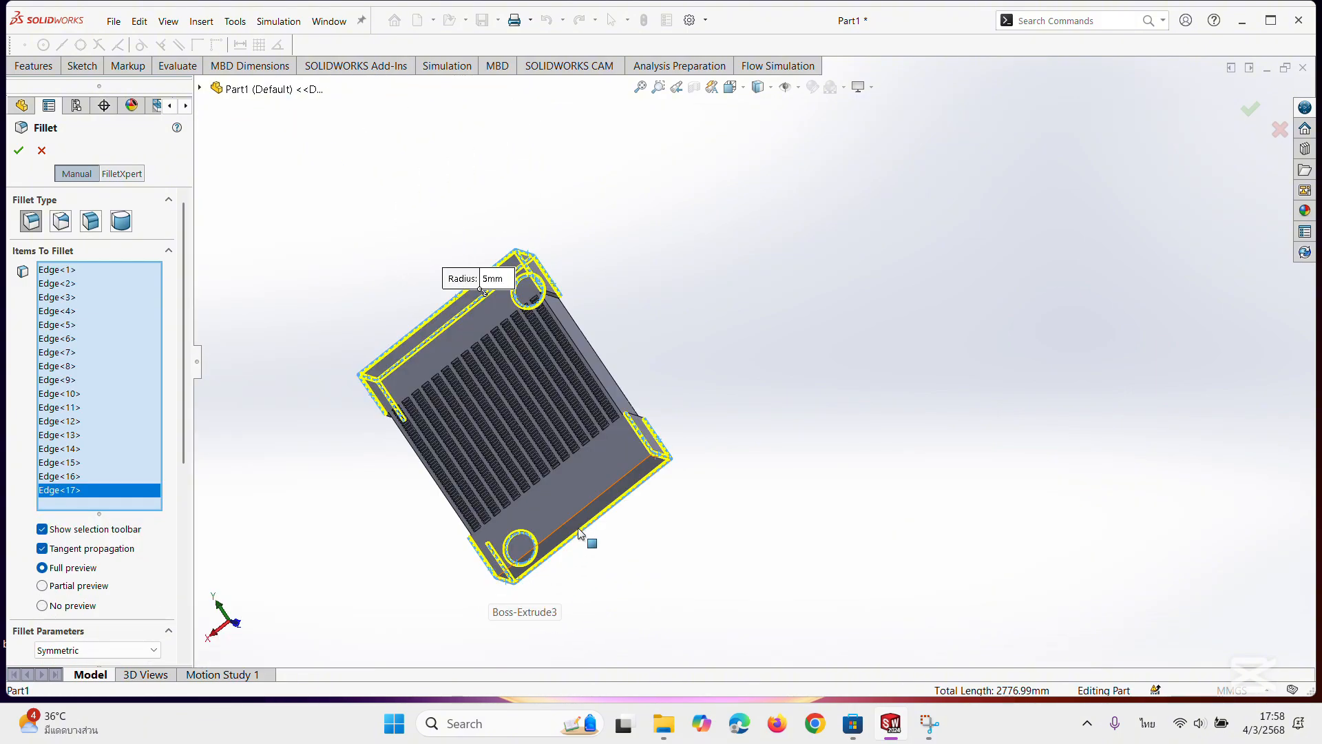
pyautogui.click(572, 518)
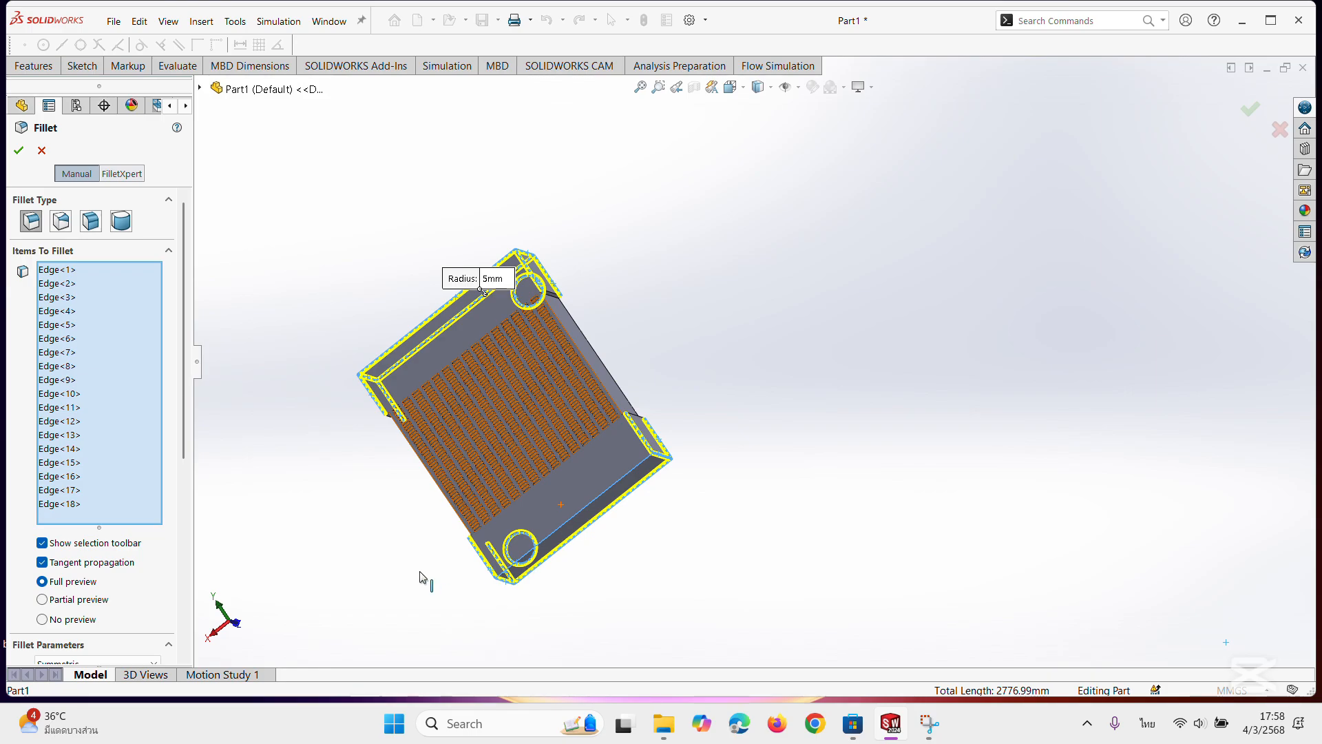
pyautogui.moveTo(422, 581); pyautogui.dragTo(748, 348, button='middle')
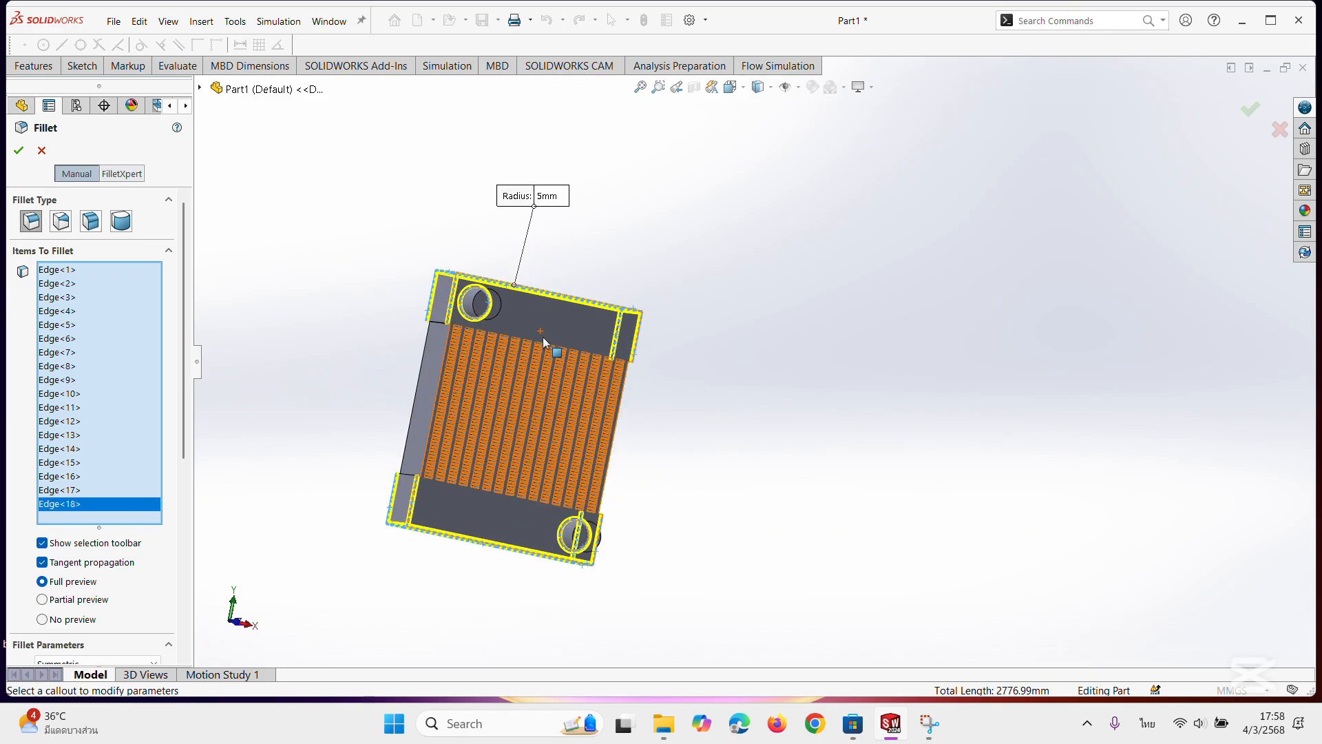
pyautogui.moveTo(439, 359); pyautogui.dragTo(734, 475, button='middle')
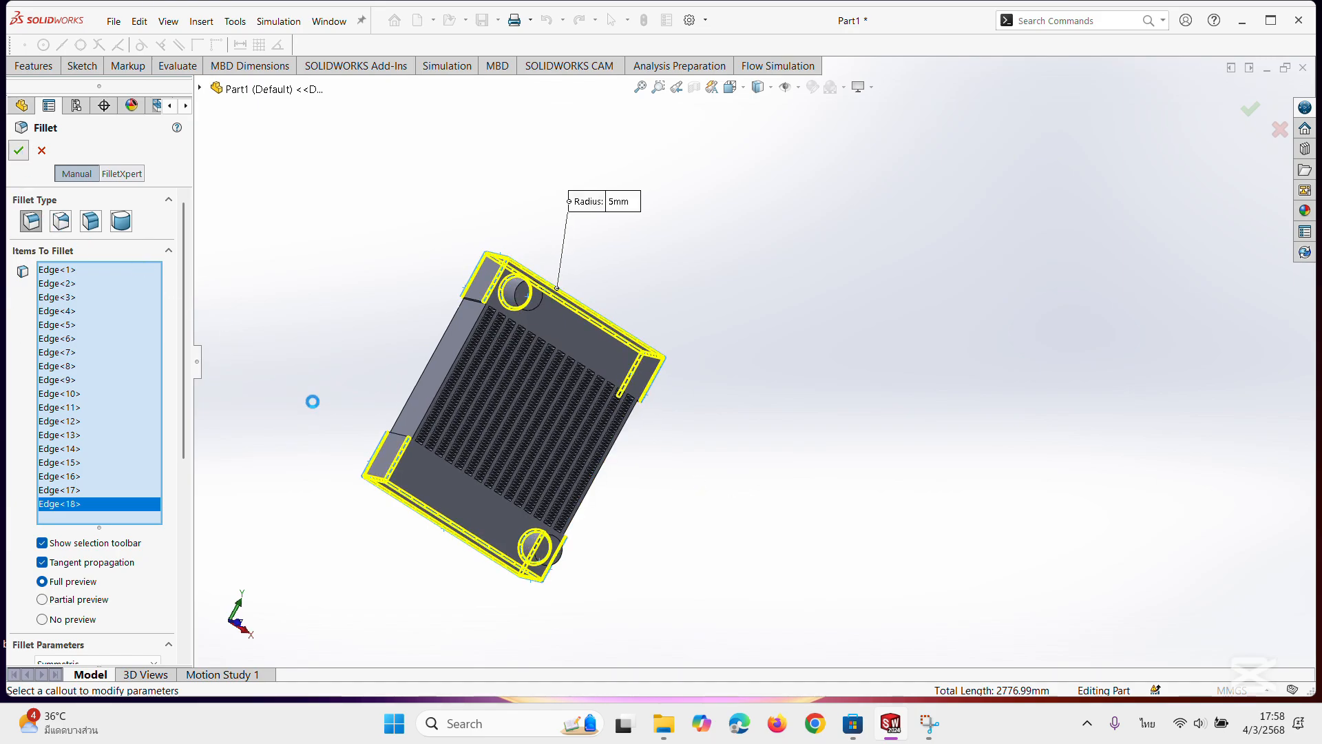
# Inspect the rounded edges of the end blocks and the boss bases.
pyautogui.moveTo(610, 325); pyautogui.dragTo(555, 433, button='middle')
pyautogui.scroll(-5, 551, 329)
pyautogui.scroll(-2, 551, 333)
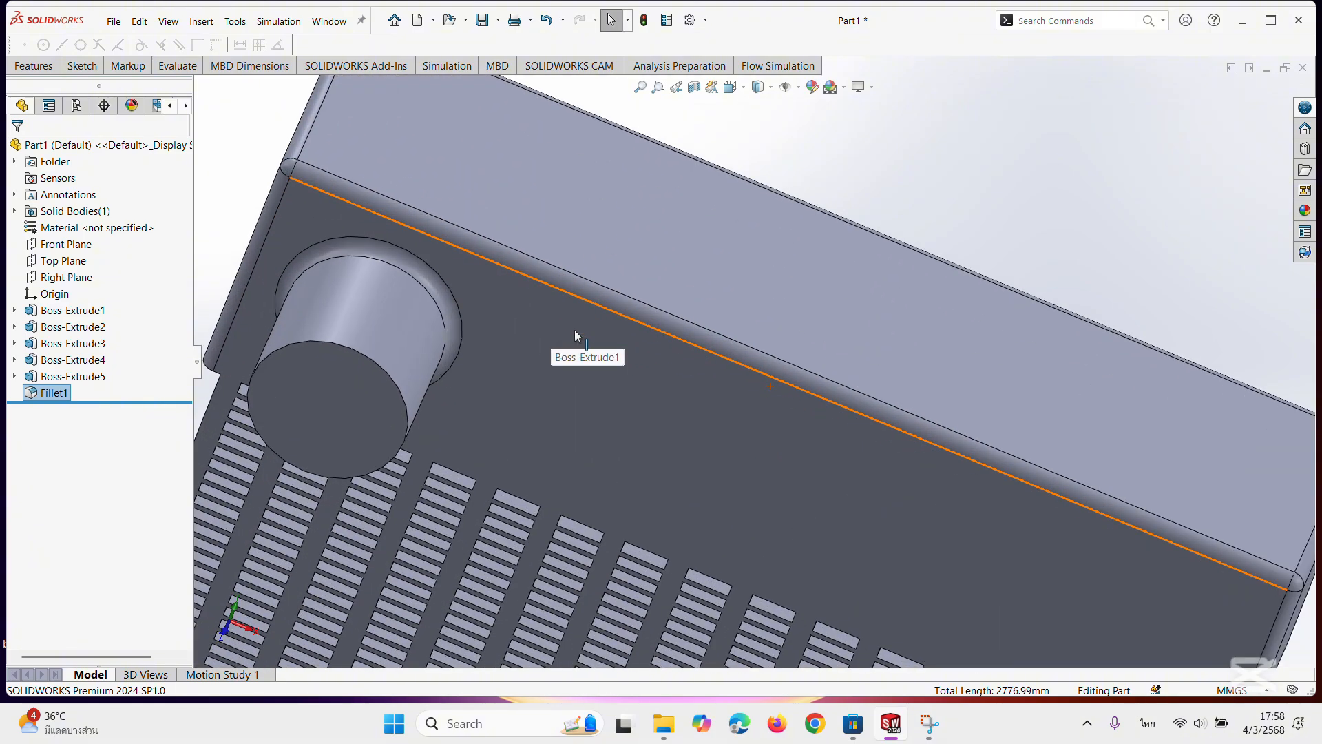
pyautogui.scroll(3, 575, 329)
pyautogui.scroll(-4, 577, 333)
pyautogui.scroll(8, 577, 333)
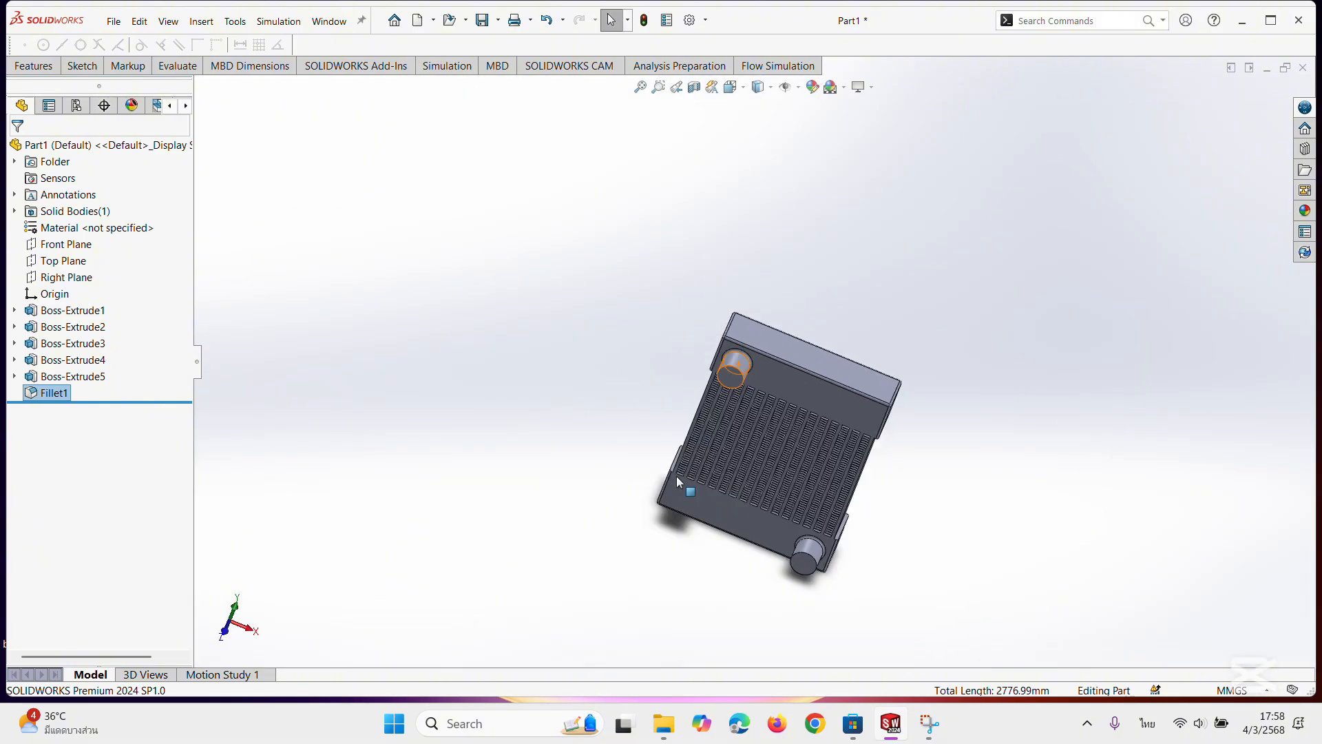
pyautogui.moveTo(872, 533); pyautogui.dragTo(894, 401, button='middle')
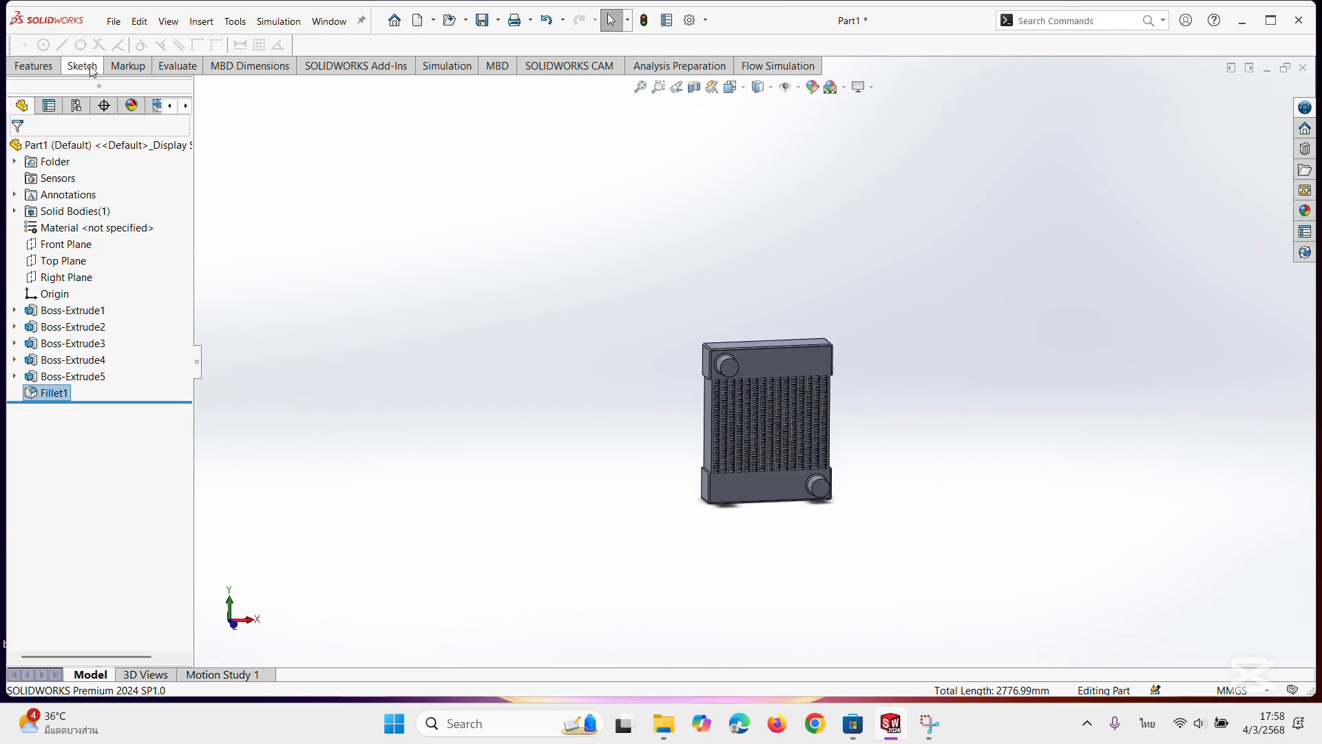
# Shell the part inward to a 2 mm wall thickness, removing the circular end faces of both bosses.
pyautogui.click(54, 65)
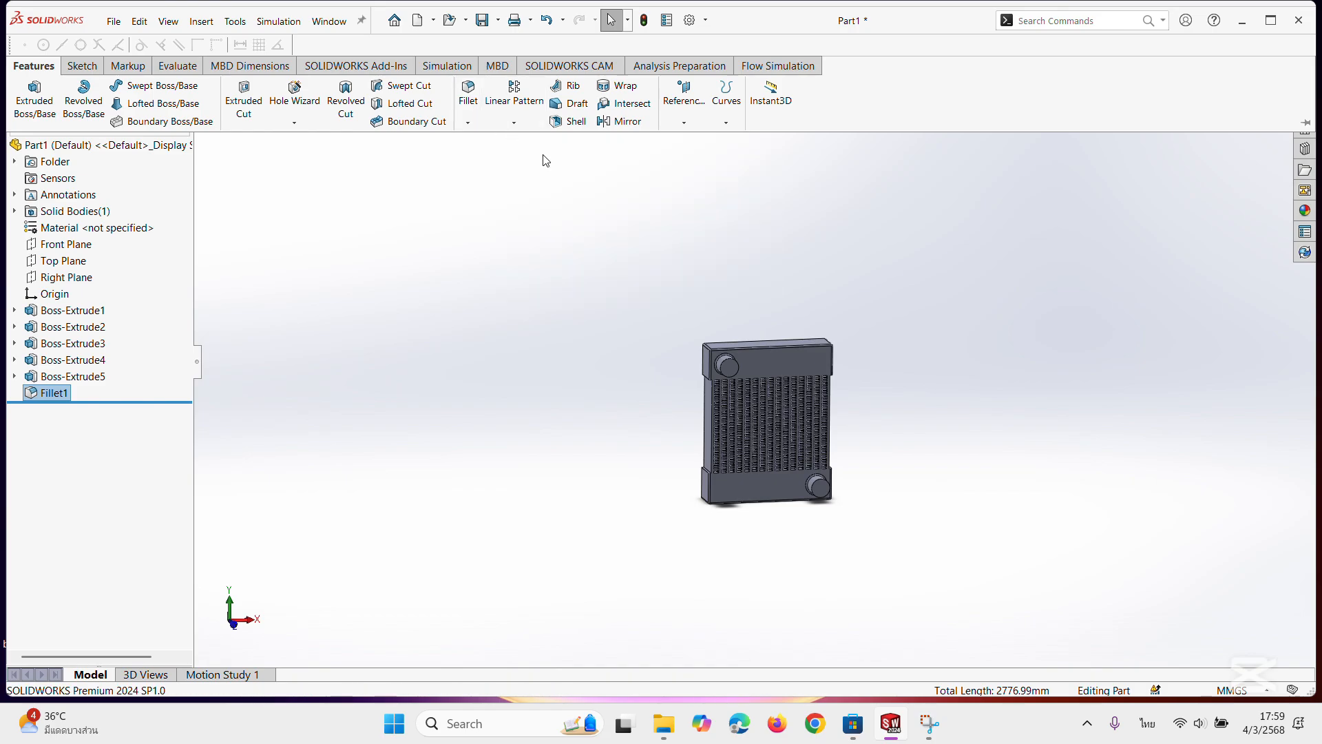
pyautogui.click(563, 120)
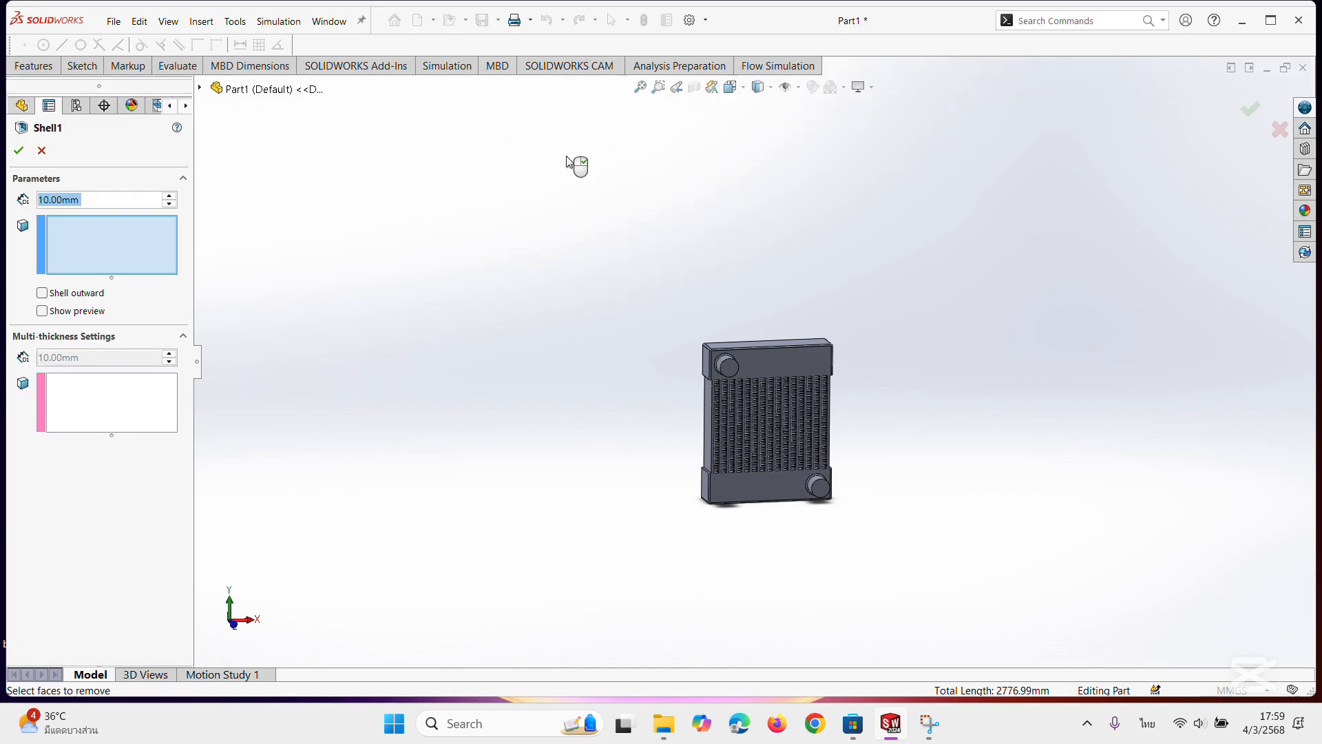
pyautogui.click(731, 369)
pyautogui.scroll(-5, 929, 478)
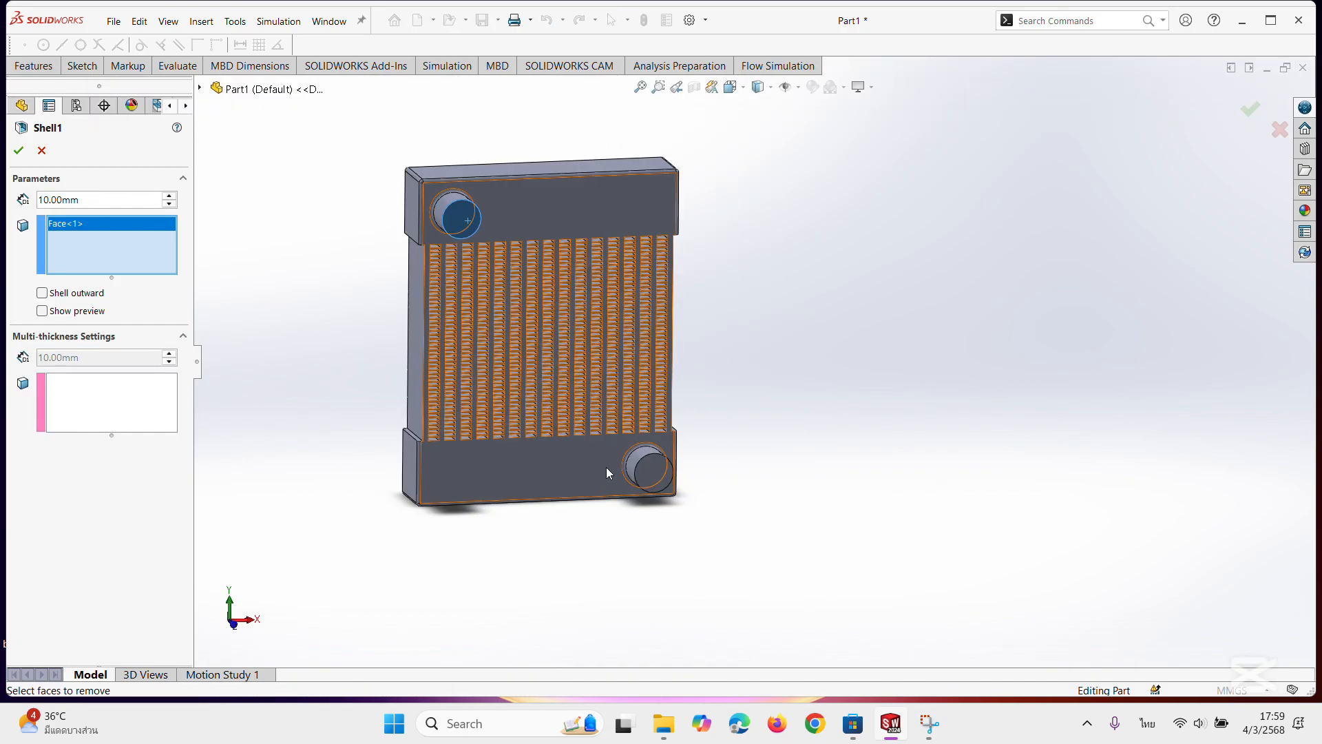
pyautogui.click(657, 473)
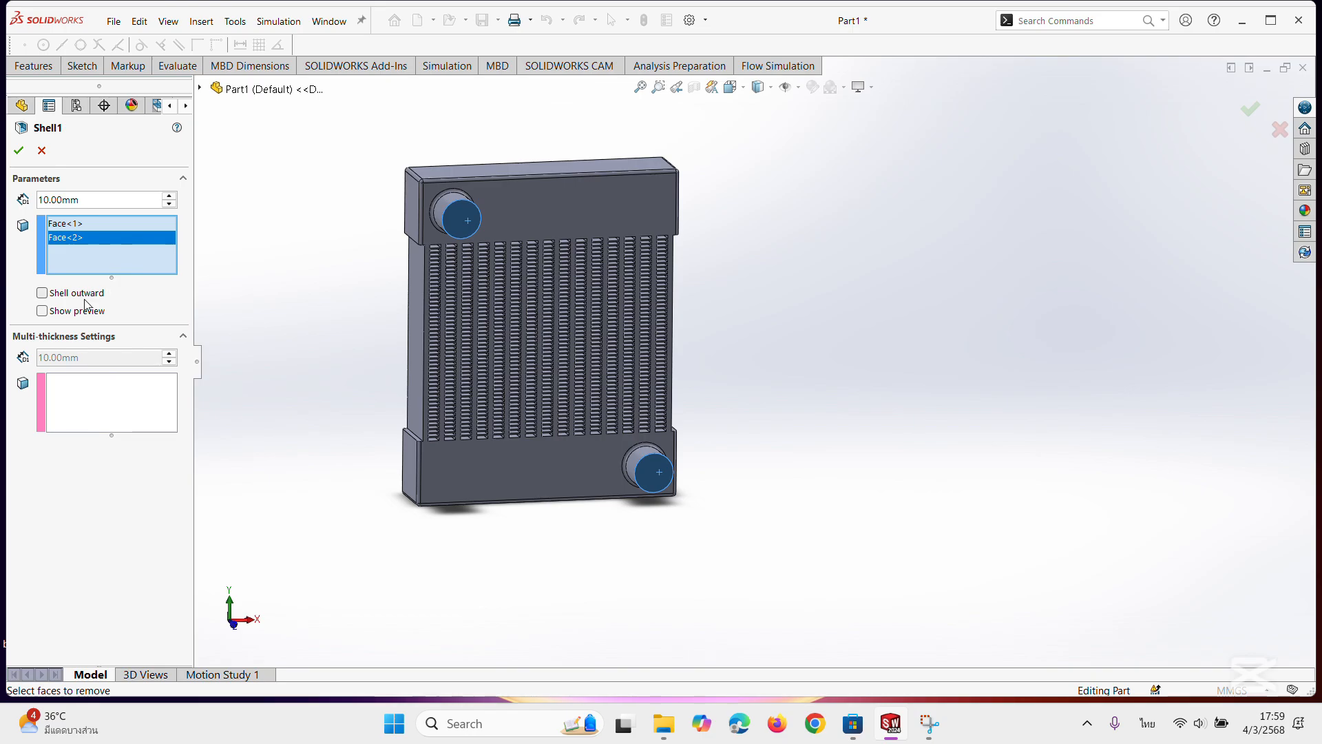
pyautogui.moveTo(117, 201); pyautogui.dragTo(30, 189)
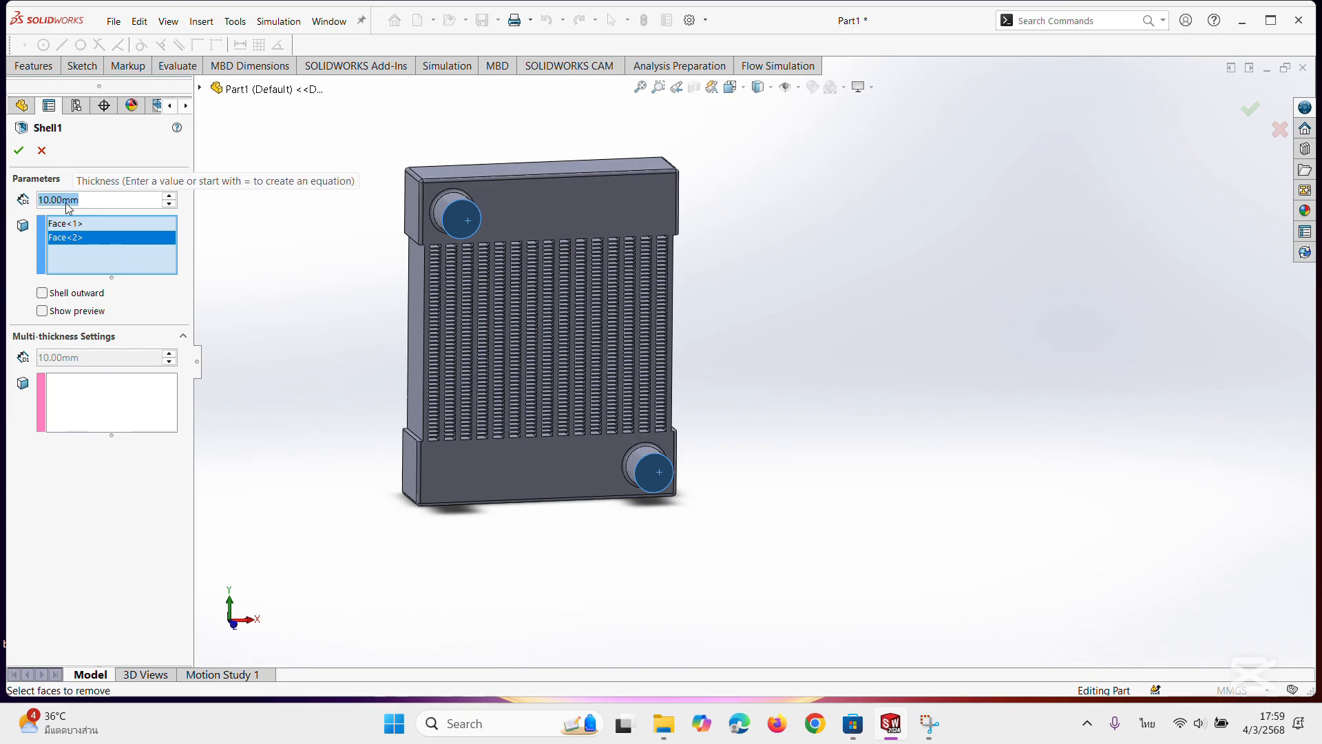
pyautogui.write('2')
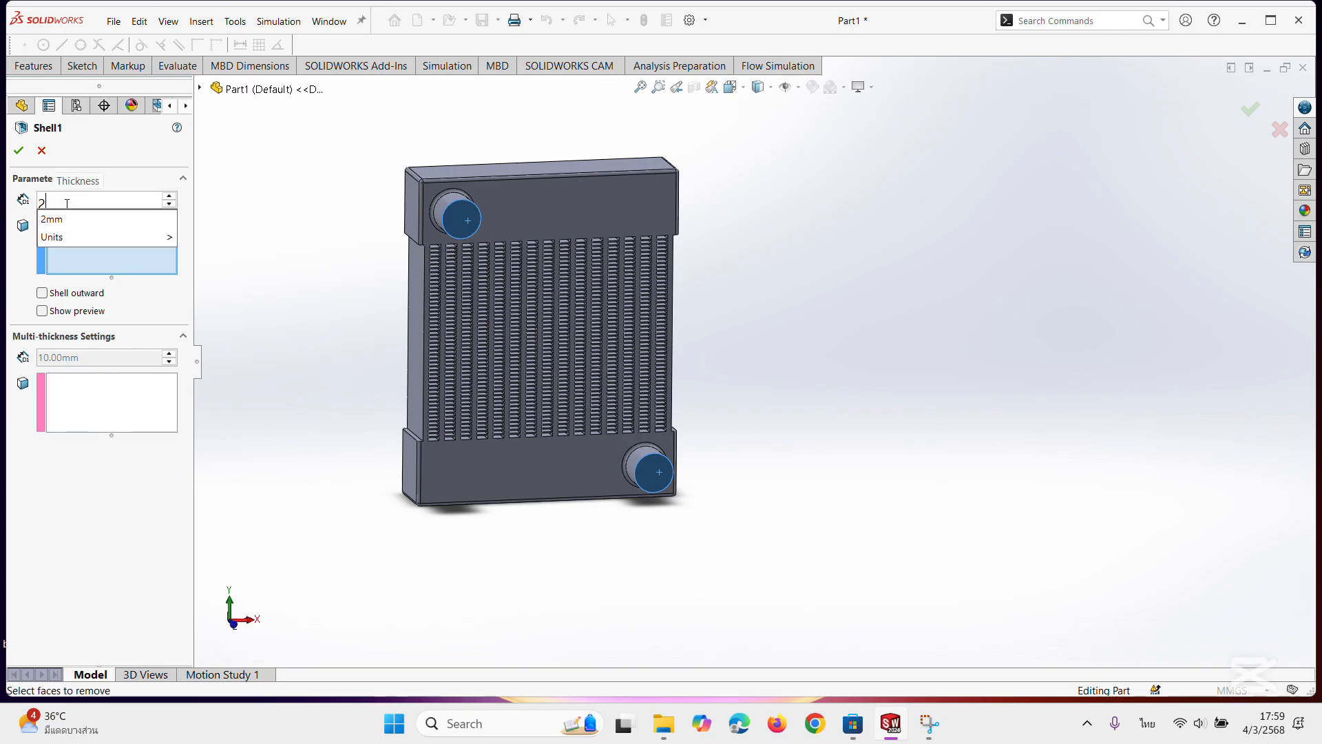
pyautogui.click(75, 222)
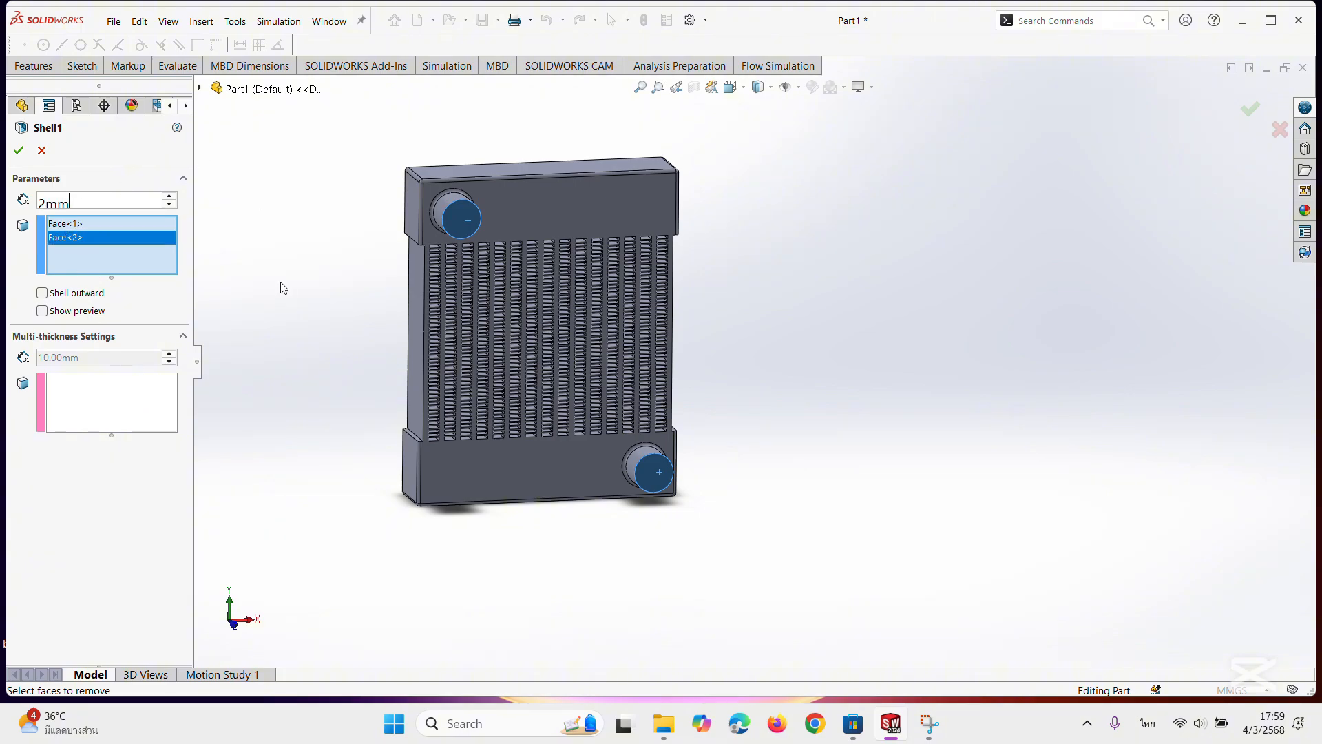
pyautogui.click(17, 153)
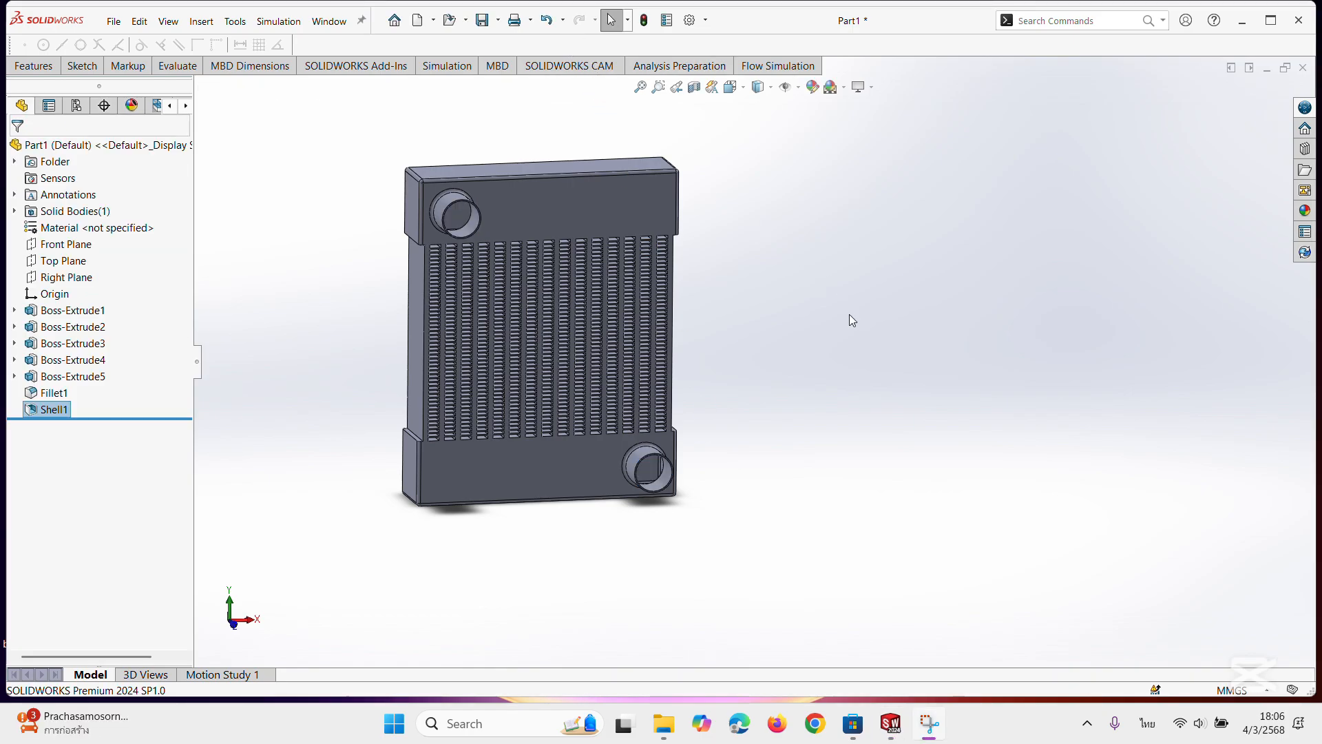
# Start a planar section view on the Front Plane and offset the cutting plane by 15 mm.
pyautogui.moveTo(749, 404); pyautogui.dragTo(713, 480, button='middle')
pyautogui.scroll(-4, 666, 471)
pyautogui.scroll(6, 657, 381)
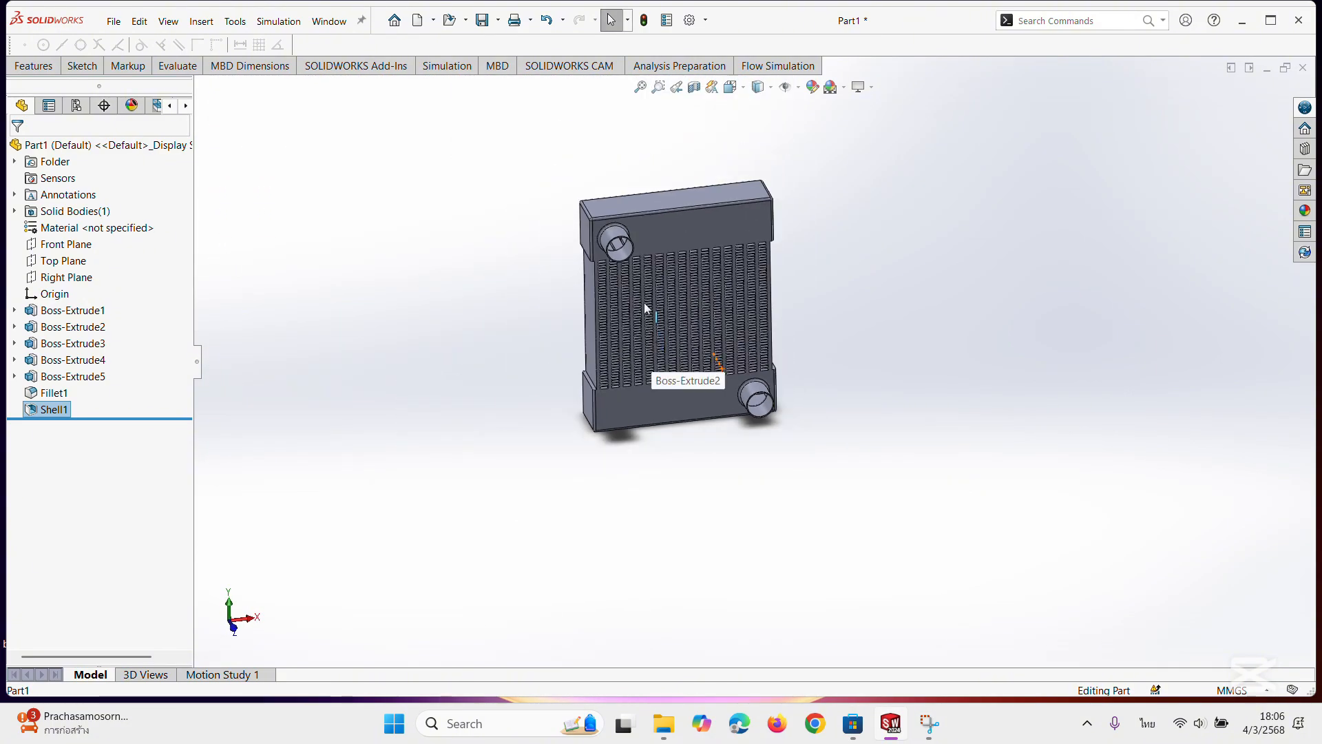
pyautogui.moveTo(660, 241); pyautogui.dragTo(726, 124, button='middle')
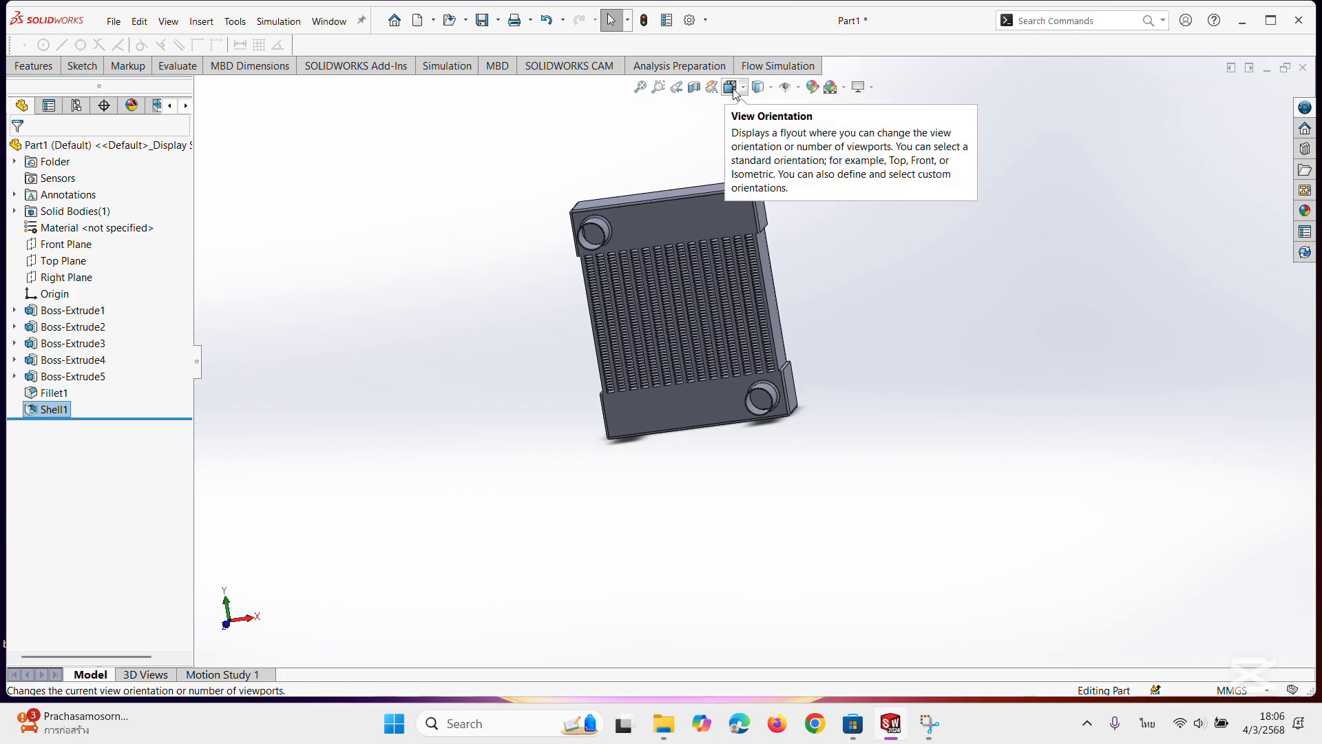
pyautogui.click(735, 93)
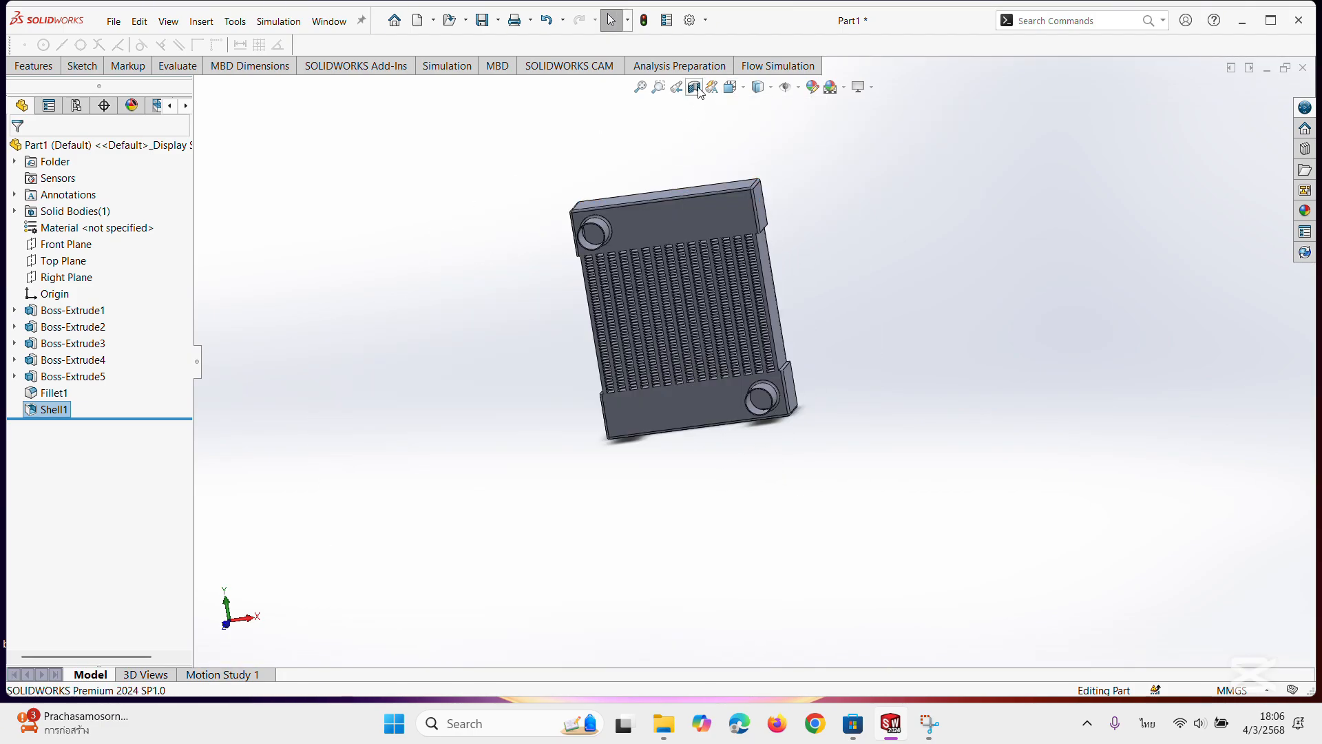
pyautogui.click(694, 86)
pyautogui.scroll(-6, 677, 190)
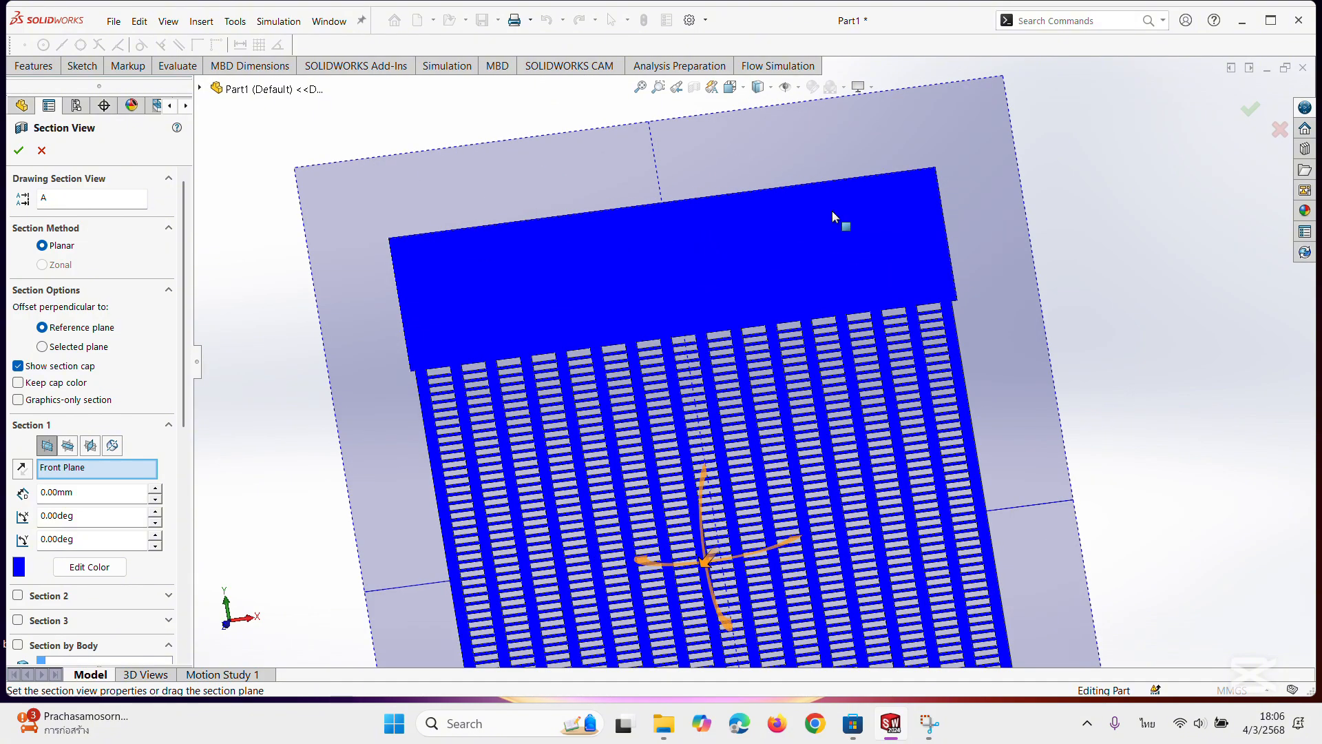
pyautogui.moveTo(832, 209); pyautogui.dragTo(831, 412, button='middle')
pyautogui.moveTo(720, 415); pyautogui.dragTo(733, 447)
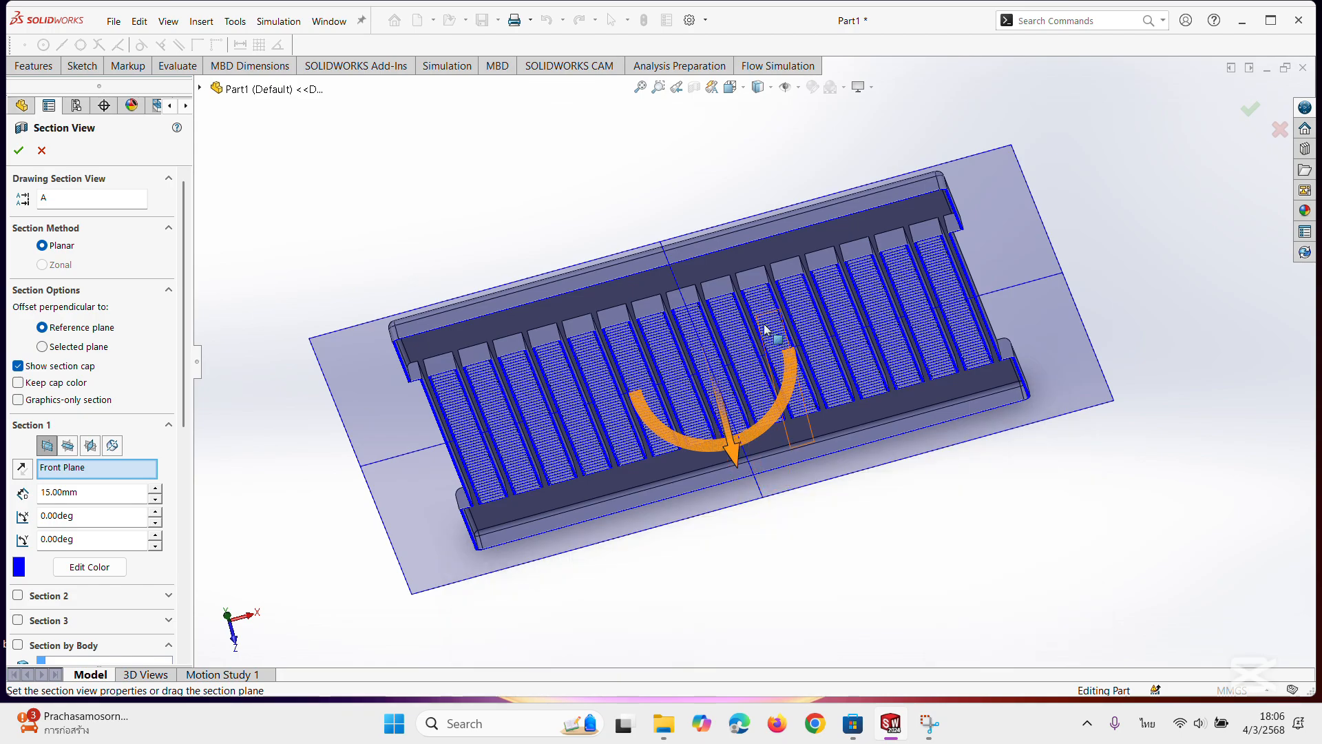
# Examine the sectioned interior of both end blocks and the channels between the fin columns.
pyautogui.scroll(-5, 908, 238)
pyautogui.scroll(-3, 909, 237)
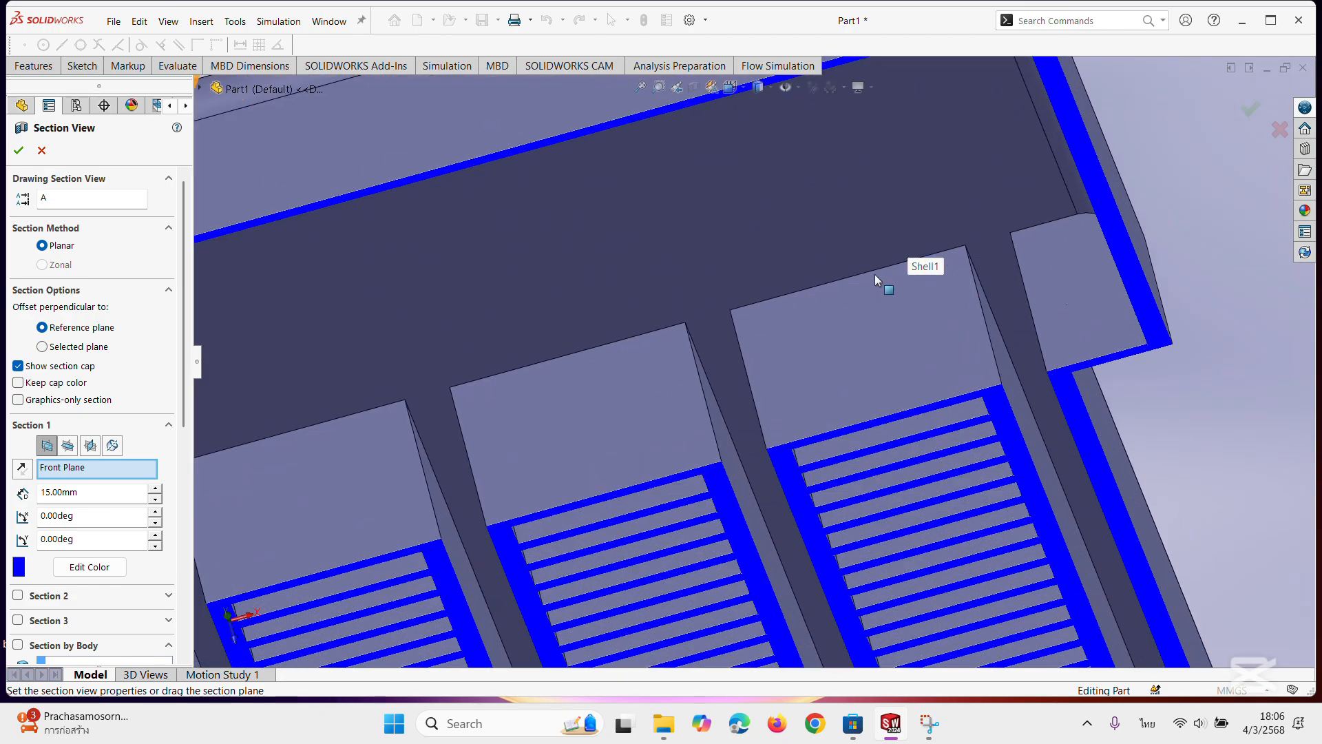
pyautogui.moveTo(733, 420); pyautogui.dragTo(662, 406, button='middle')
pyautogui.scroll(9, 642, 442)
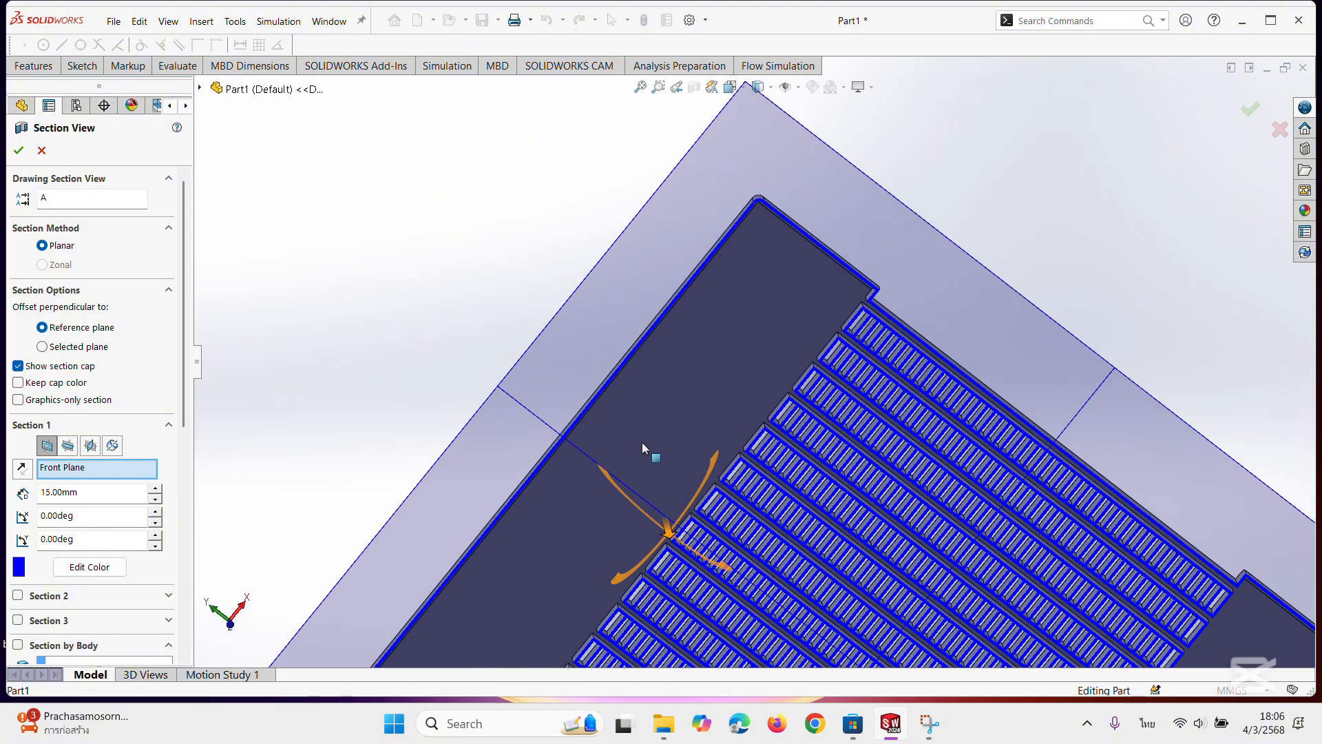
pyautogui.scroll(-6, 894, 478)
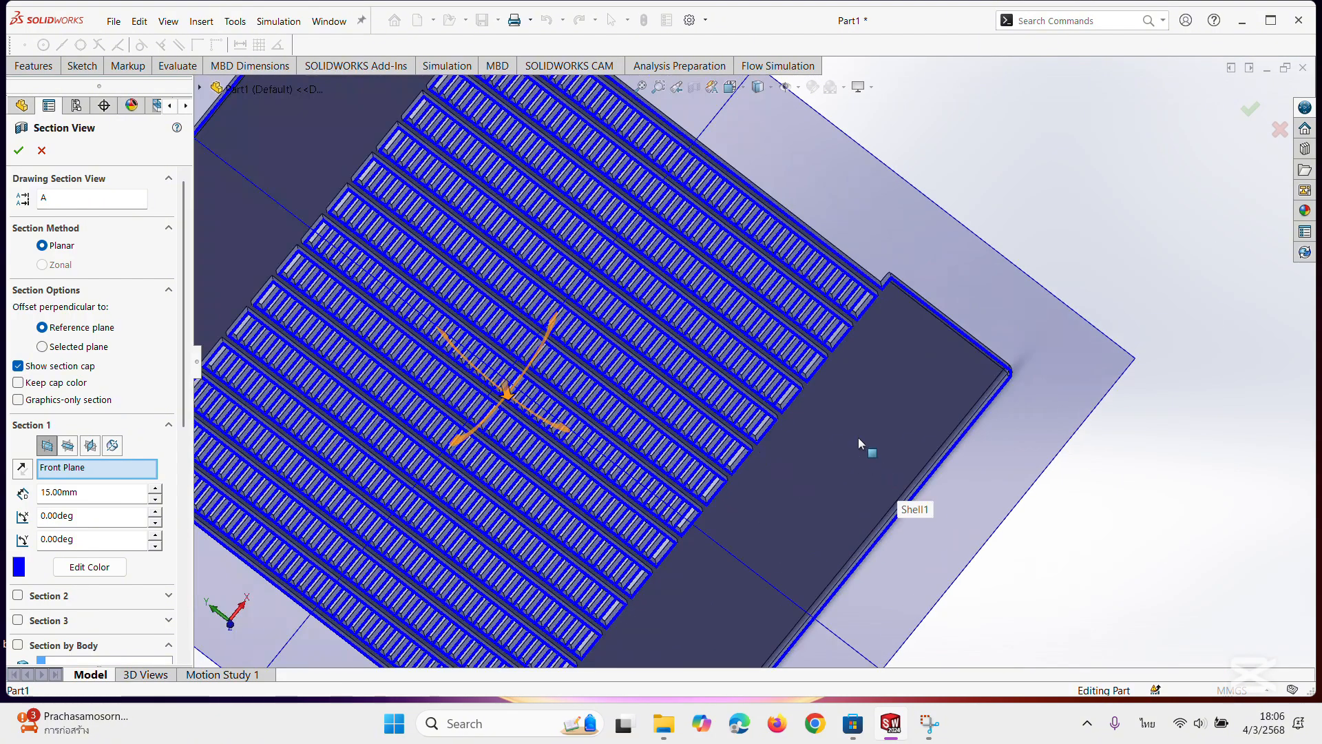
# Tilt the section plane about its X axis to about 88.4° and shift its offset to about 0.76 mm.
pyautogui.moveTo(851, 409); pyautogui.dragTo(820, 273, button='middle')
pyautogui.scroll(5, 767, 345)
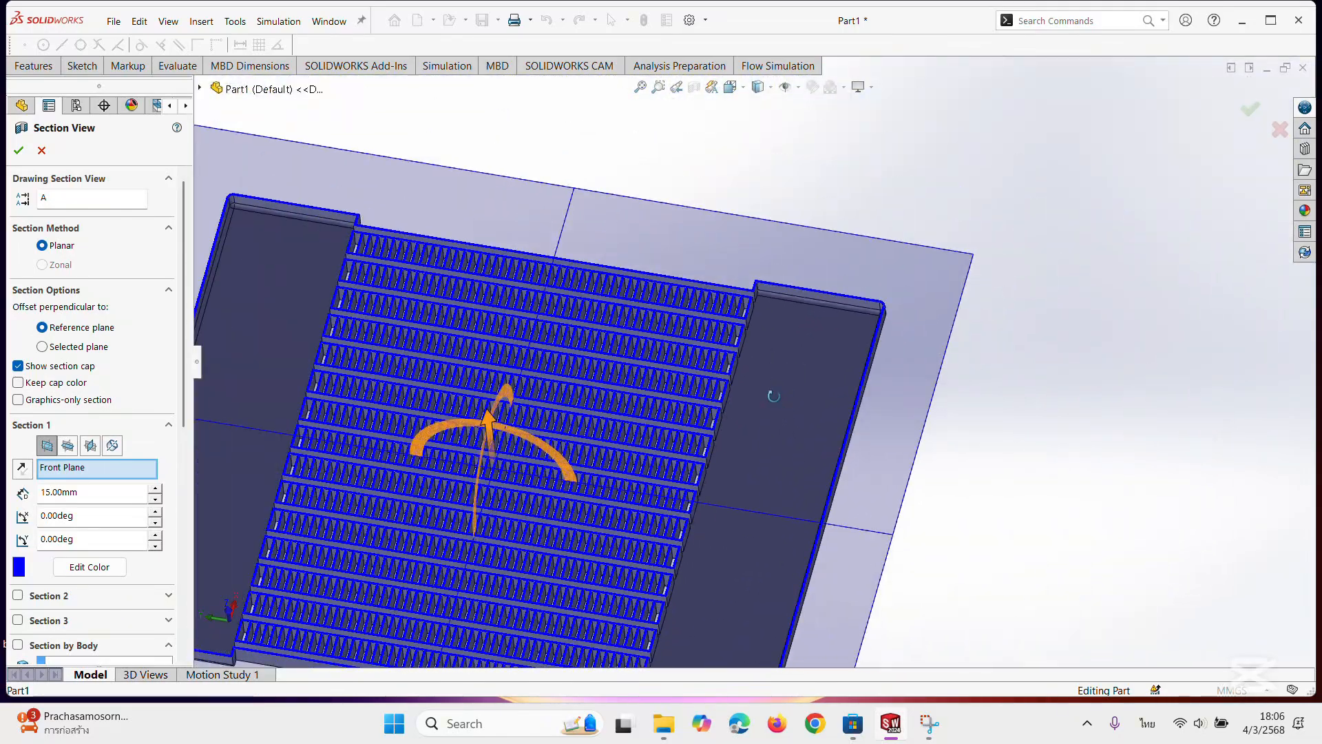
pyautogui.moveTo(773, 396); pyautogui.dragTo(622, 524, button='middle')
pyautogui.moveTo(687, 400); pyautogui.dragTo(836, 319)
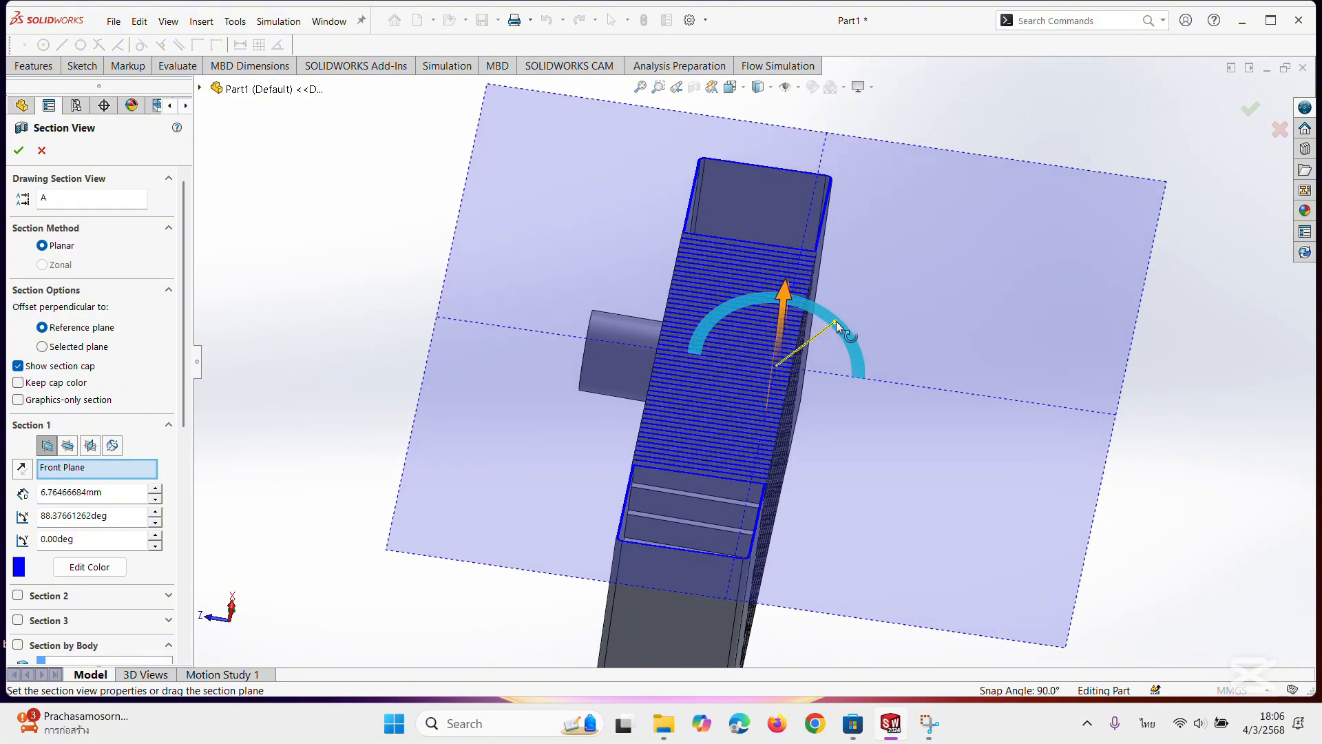
pyautogui.moveTo(837, 320); pyautogui.dragTo(821, 539, button='middle')
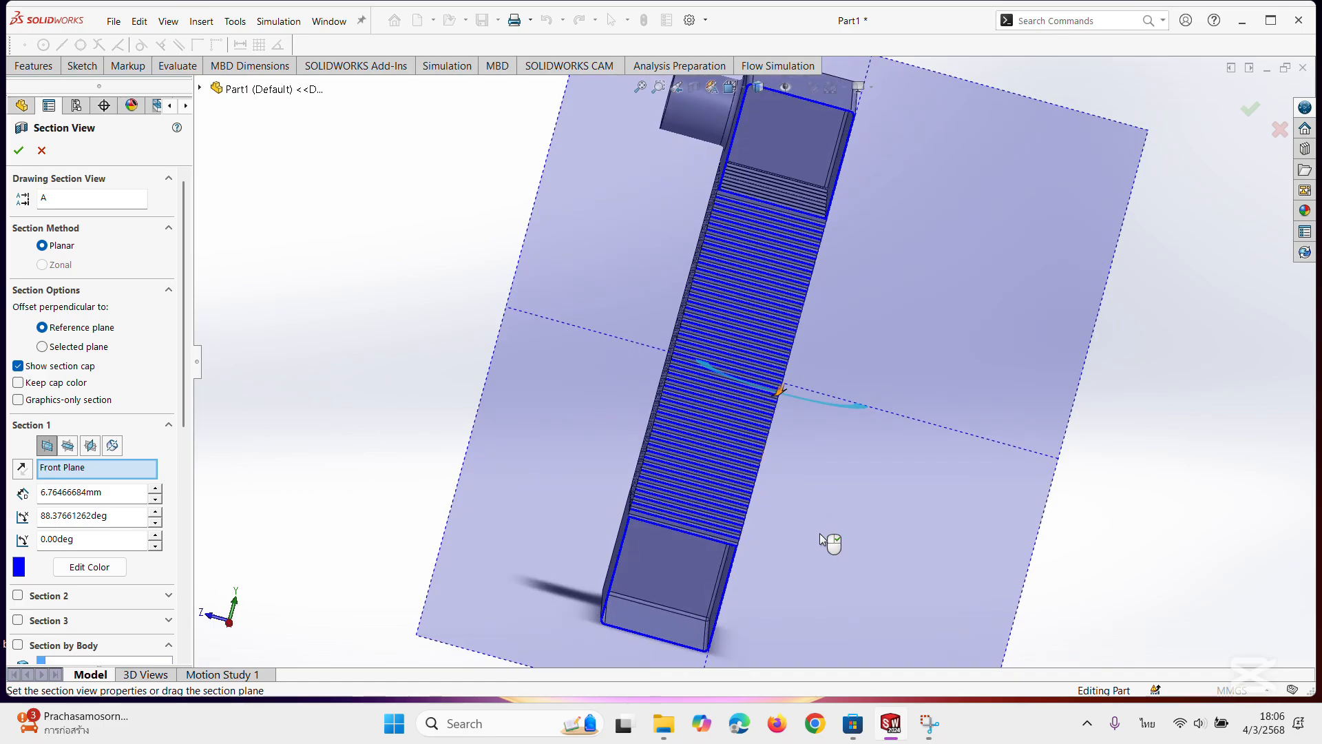
pyautogui.moveTo(776, 398)
pyautogui.mouseDown()
pyautogui.moveTo(782, 349)
pyautogui.moveTo(772, 387)
pyautogui.mouseUp()
pyautogui.moveTo(797, 363); pyautogui.dragTo(769, 377, button='middle')
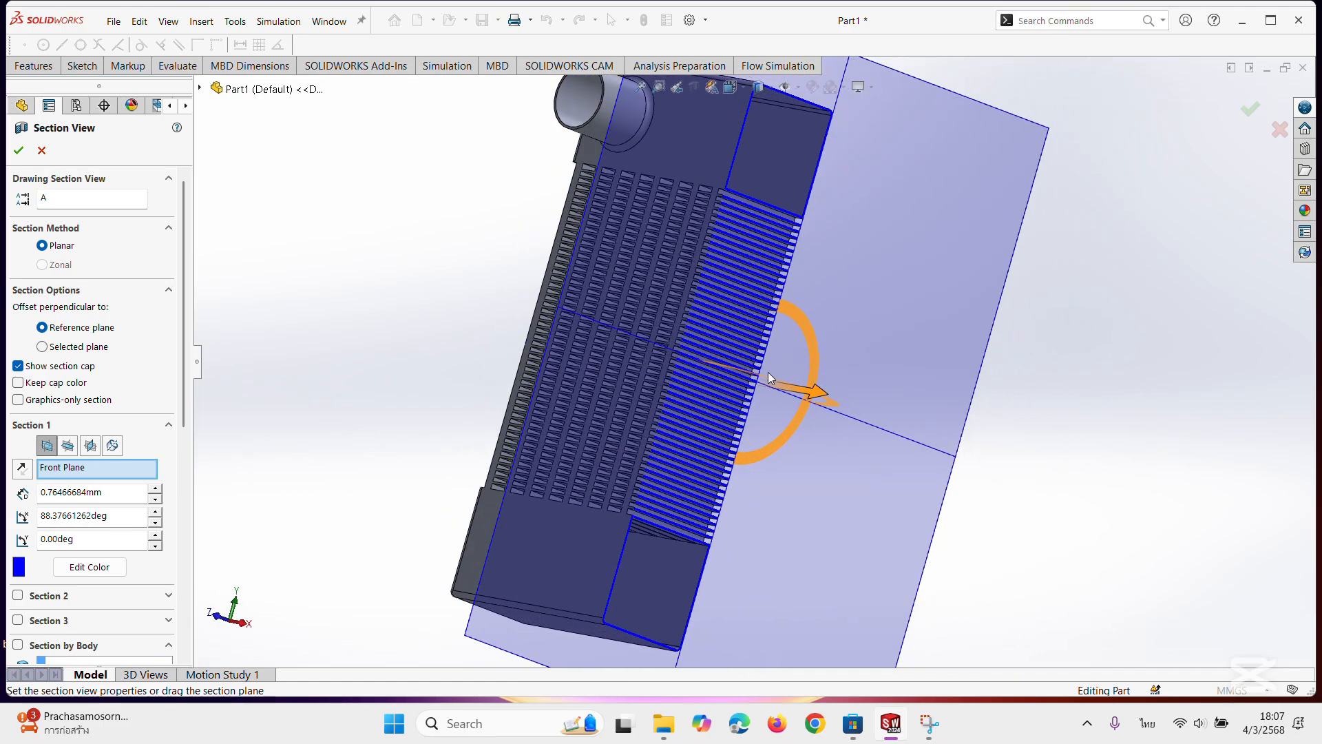
# Retilt the section plane to about 35.8° with an offset of about 0.46 mm and examine the cut boss and end block.
pyautogui.moveTo(759, 374)
pyautogui.mouseDown()
pyautogui.moveTo(796, 383)
pyautogui.moveTo(685, 362)
pyautogui.moveTo(750, 371)
pyautogui.mouseUp()
pyautogui.moveTo(606, 303); pyautogui.dragTo(643, 300, button='middle')
pyautogui.scroll(3, 626, 194)
pyautogui.scroll(-5, 627, 189)
pyautogui.scroll(-5, 648, 197)
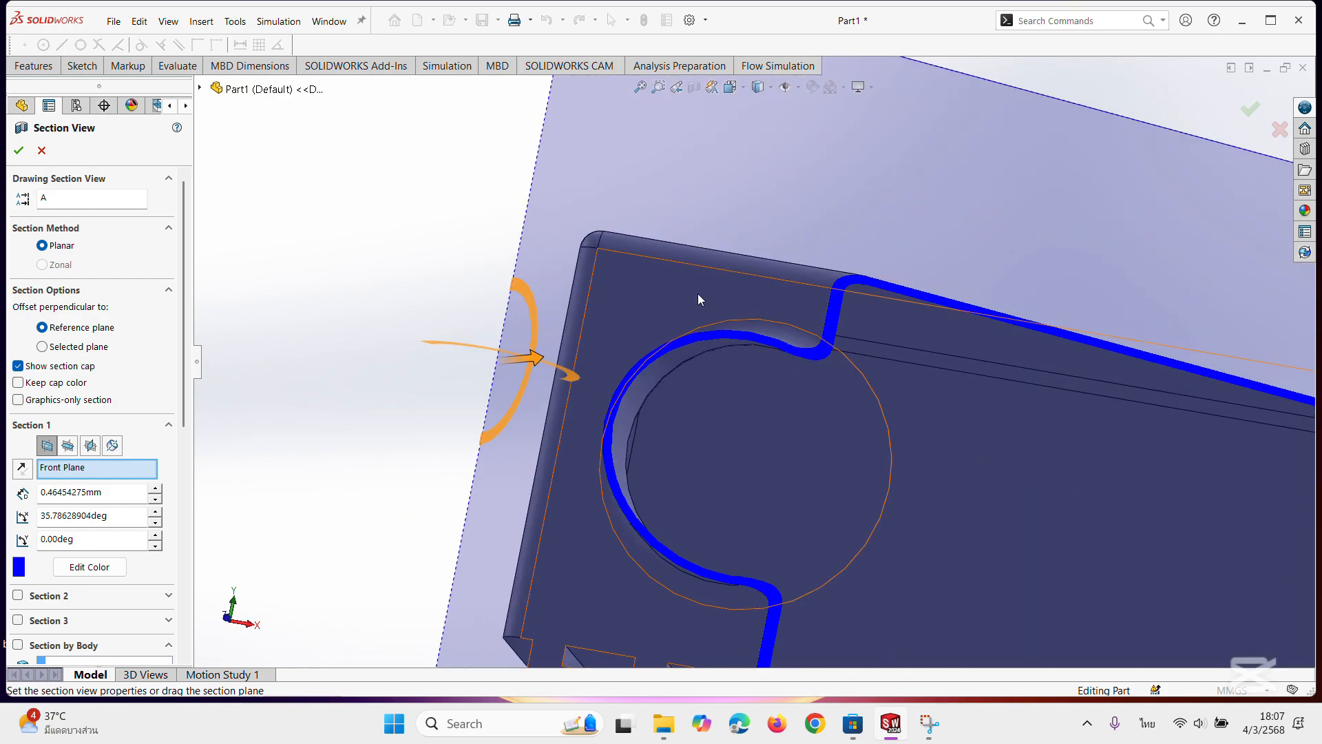
pyautogui.moveTo(779, 422); pyautogui.dragTo(655, 358, button='middle')
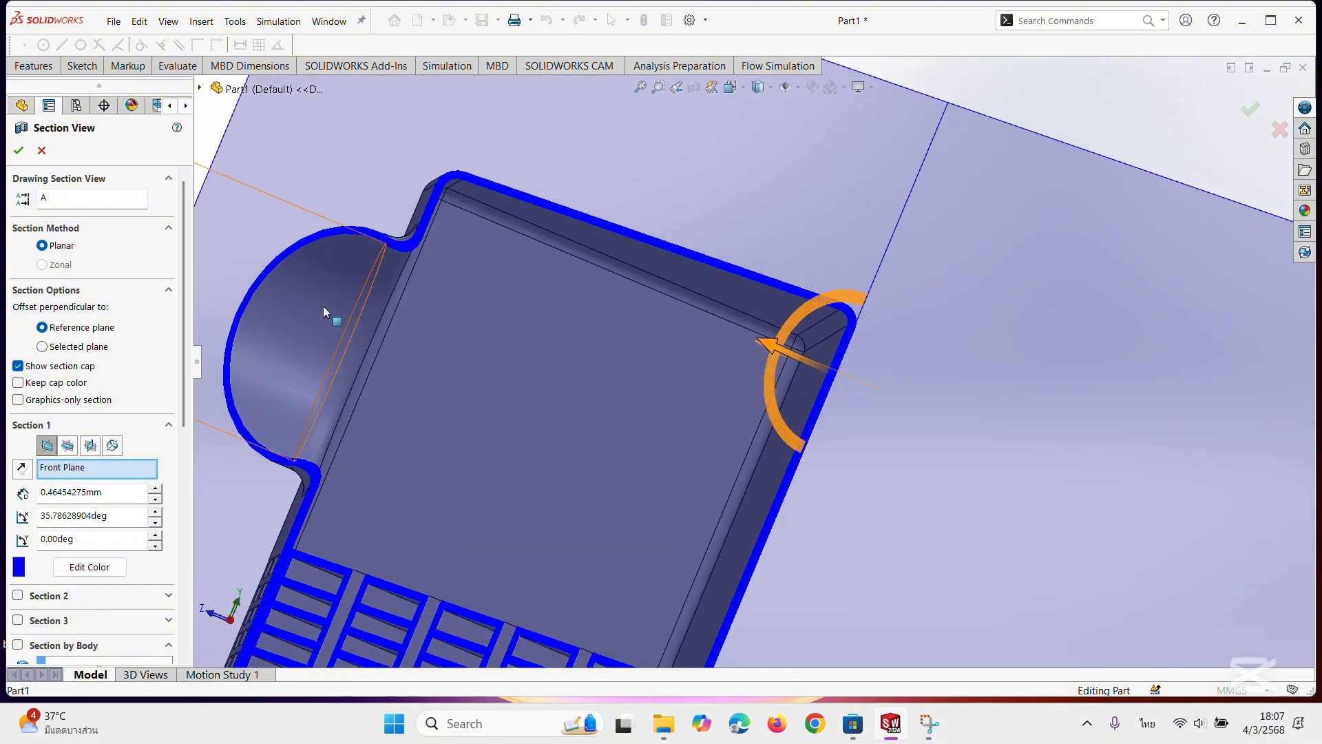
pyautogui.scroll(5, 602, 400)
# Inspect the whole part along the angled cut and discard the section view.
pyautogui.moveTo(435, 460); pyautogui.dragTo(717, 546, button='middle')
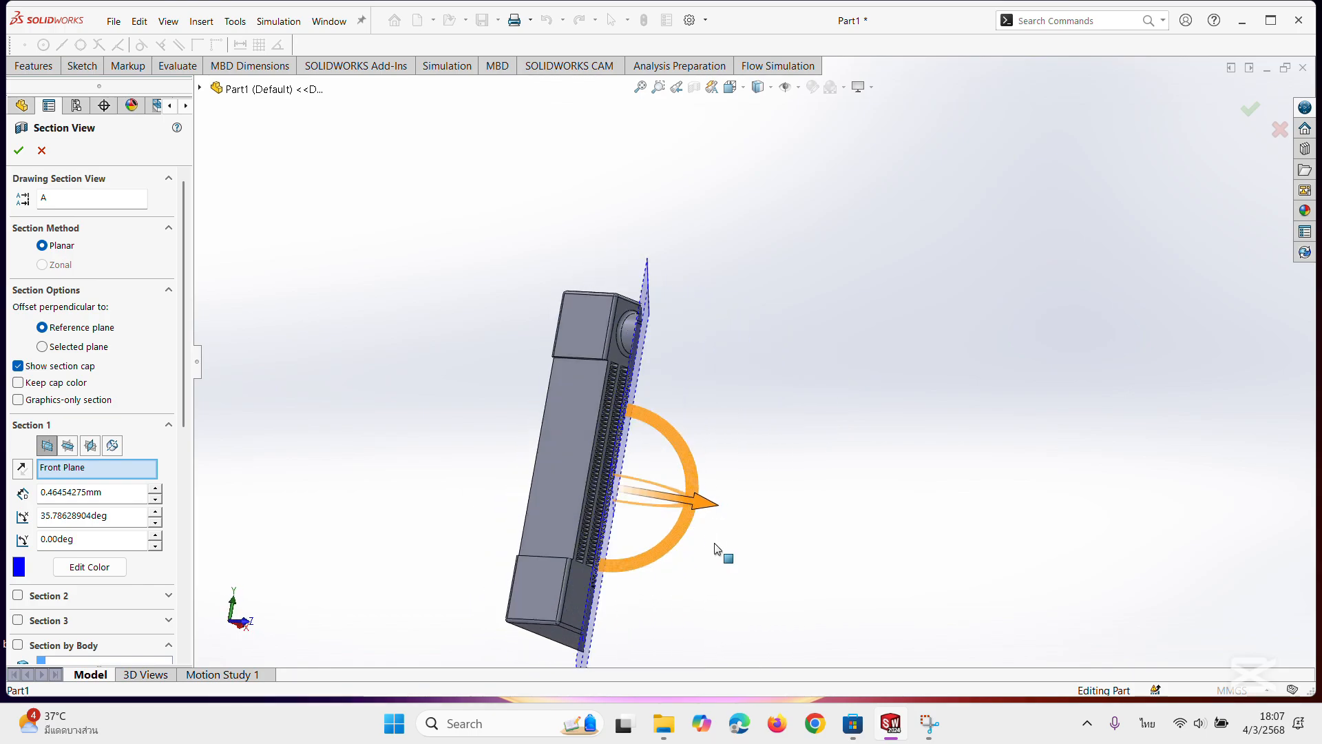
pyautogui.moveTo(663, 427); pyautogui.dragTo(587, 464, button='middle')
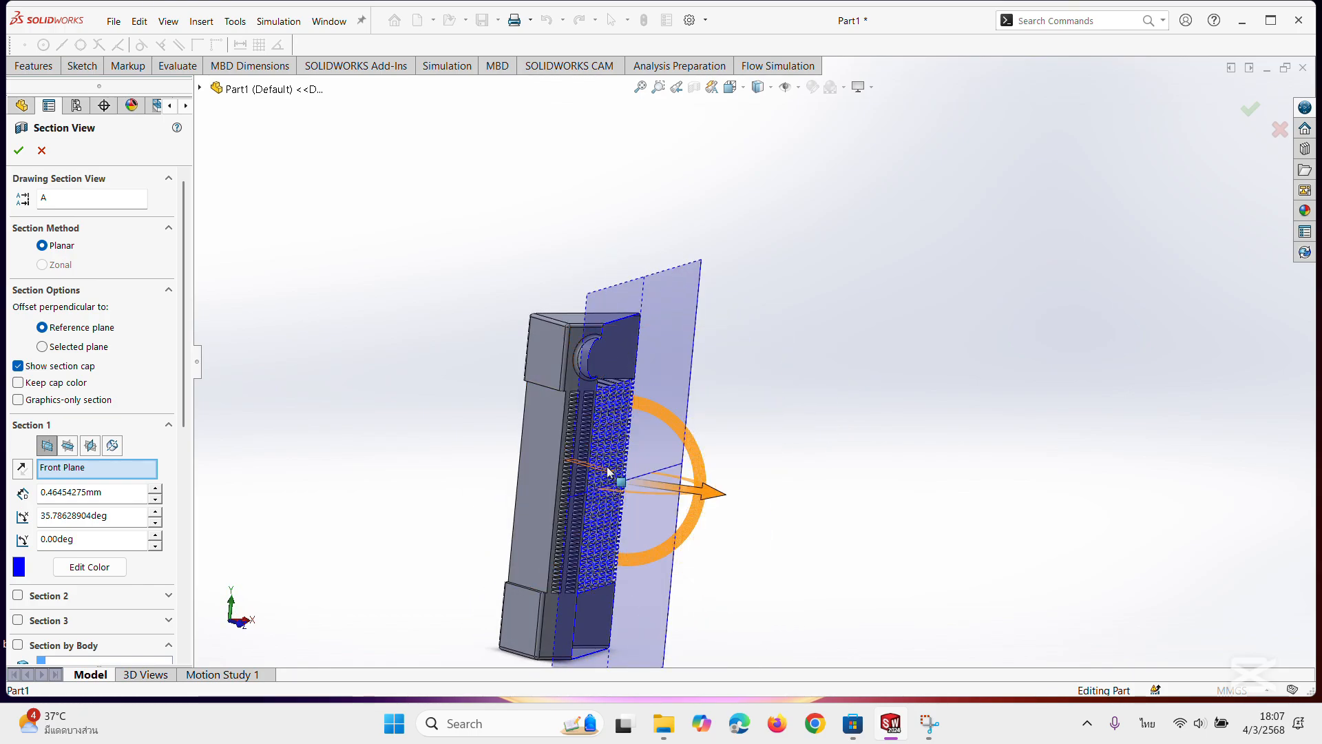
pyautogui.moveTo(715, 491); pyautogui.dragTo(580, 466, button='middle')
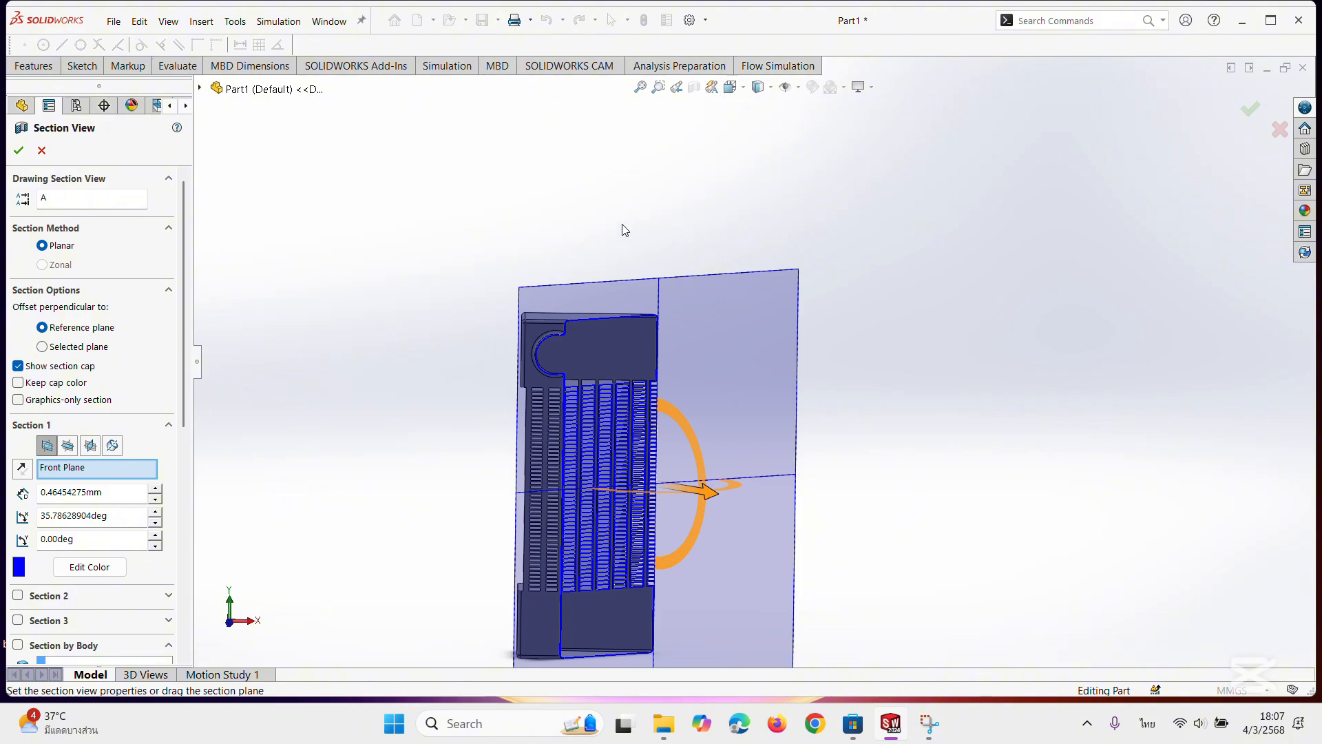
pyautogui.click(41, 151)
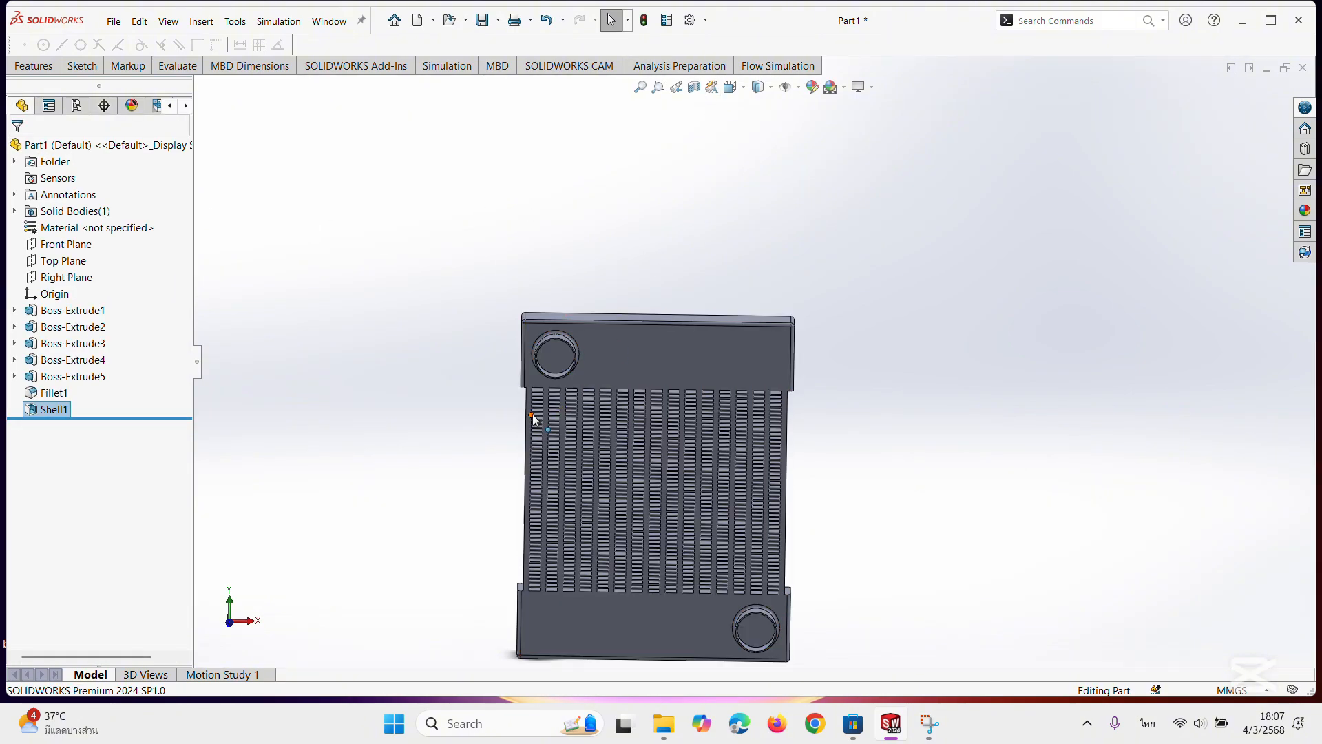
# Examine the outside of the shelled part, including the open bosses, the fin columns and the upper end block's corner.
pyautogui.scroll(-3, 771, 339)
pyautogui.scroll(4, 788, 440)
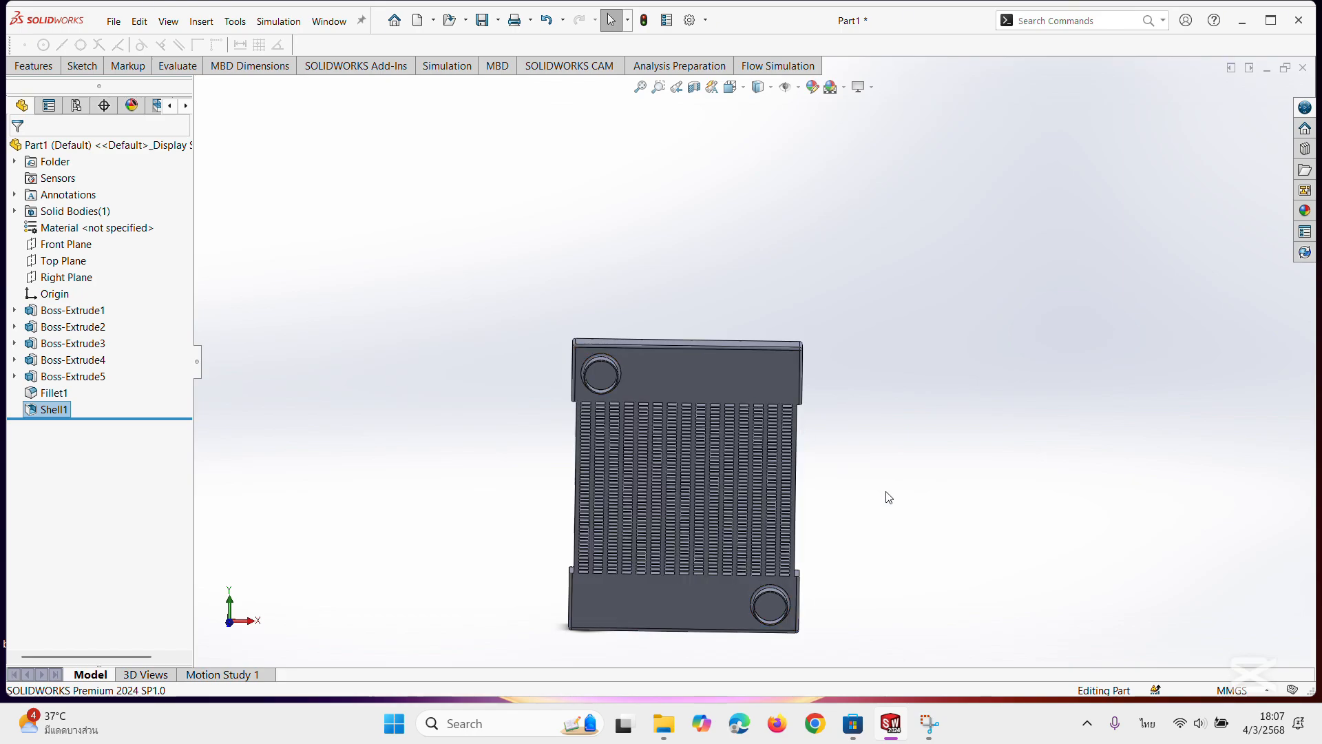
pyautogui.moveTo(731, 514); pyautogui.dragTo(811, 471, button='middle')
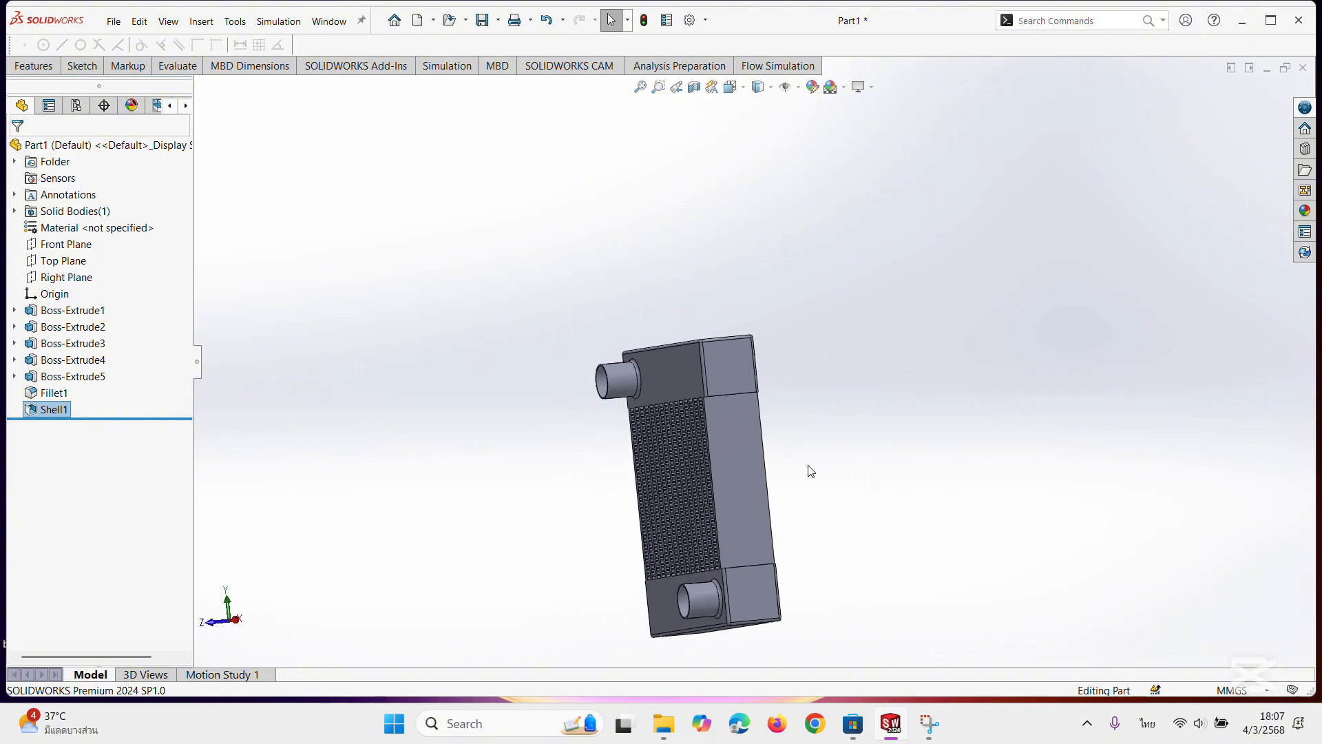
pyautogui.scroll(-8, 751, 466)
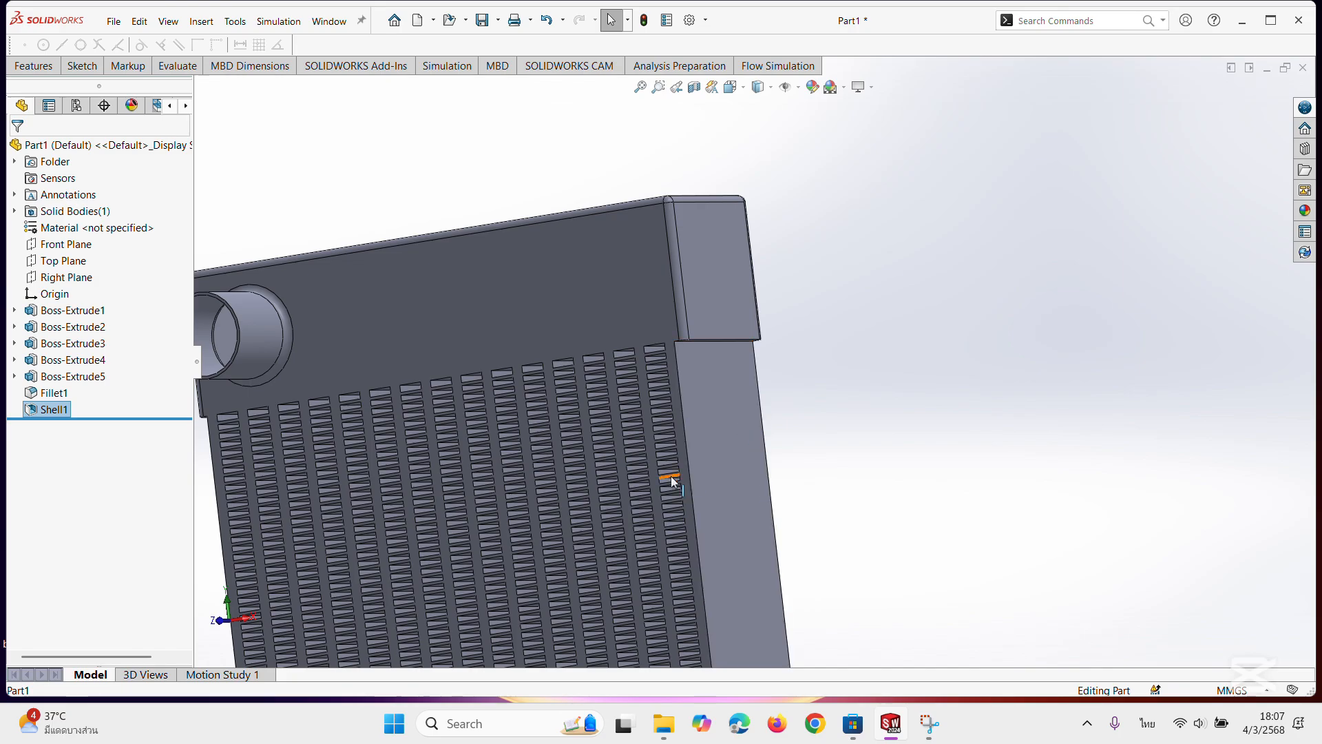
pyautogui.moveTo(673, 481); pyautogui.dragTo(731, 428, button='middle')
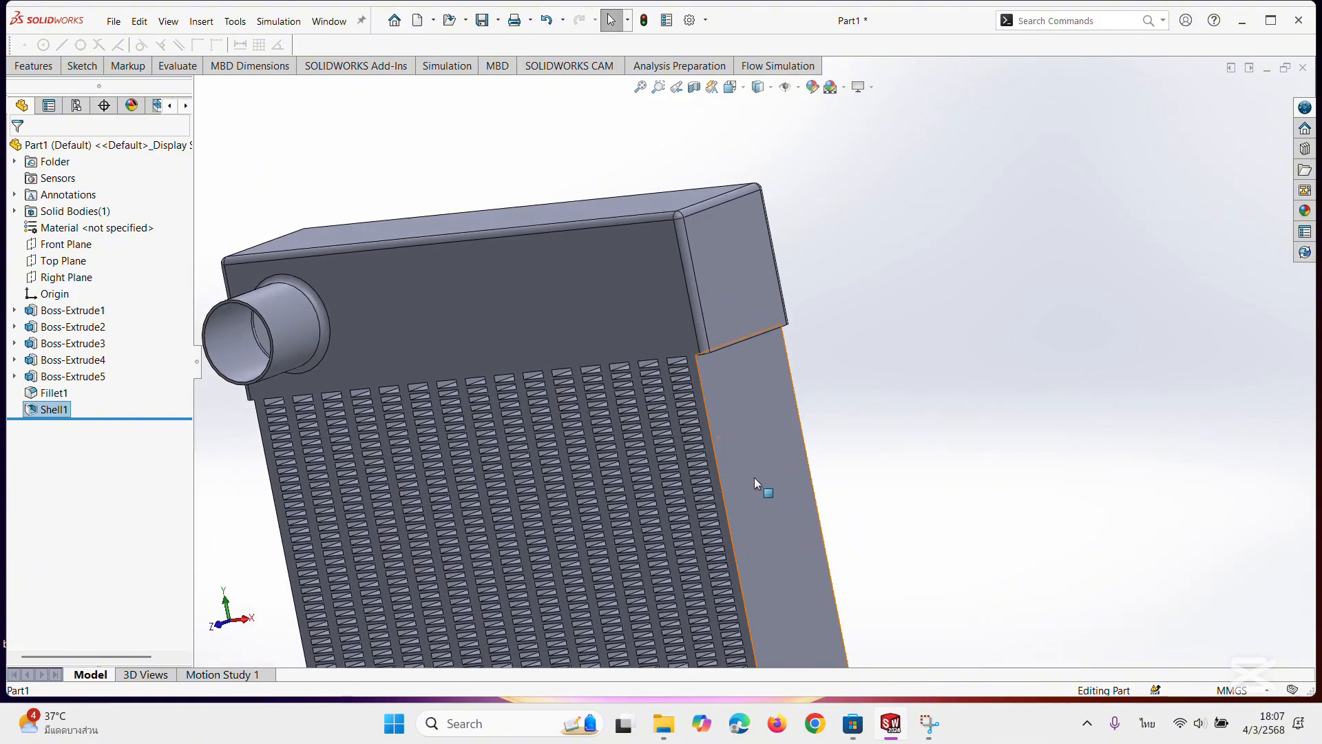
pyautogui.moveTo(757, 482)
pyautogui.mouseDown(button='middle')
pyautogui.moveTo(748, 471)
pyautogui.moveTo(775, 448)
pyautogui.moveTo(736, 467)
pyautogui.mouseUp(button='middle')
pyautogui.scroll(2, 703, 341)
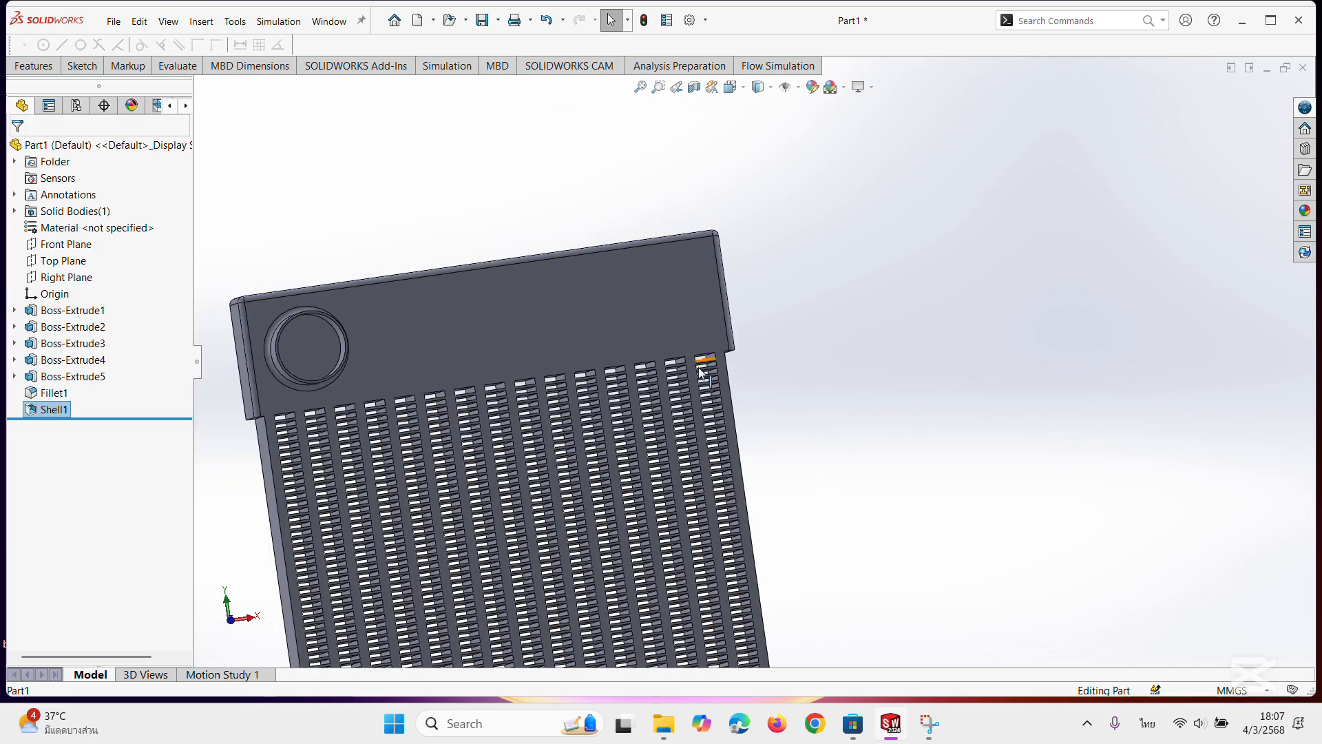
pyautogui.moveTo(865, 416); pyautogui.dragTo(758, 416, button='middle')
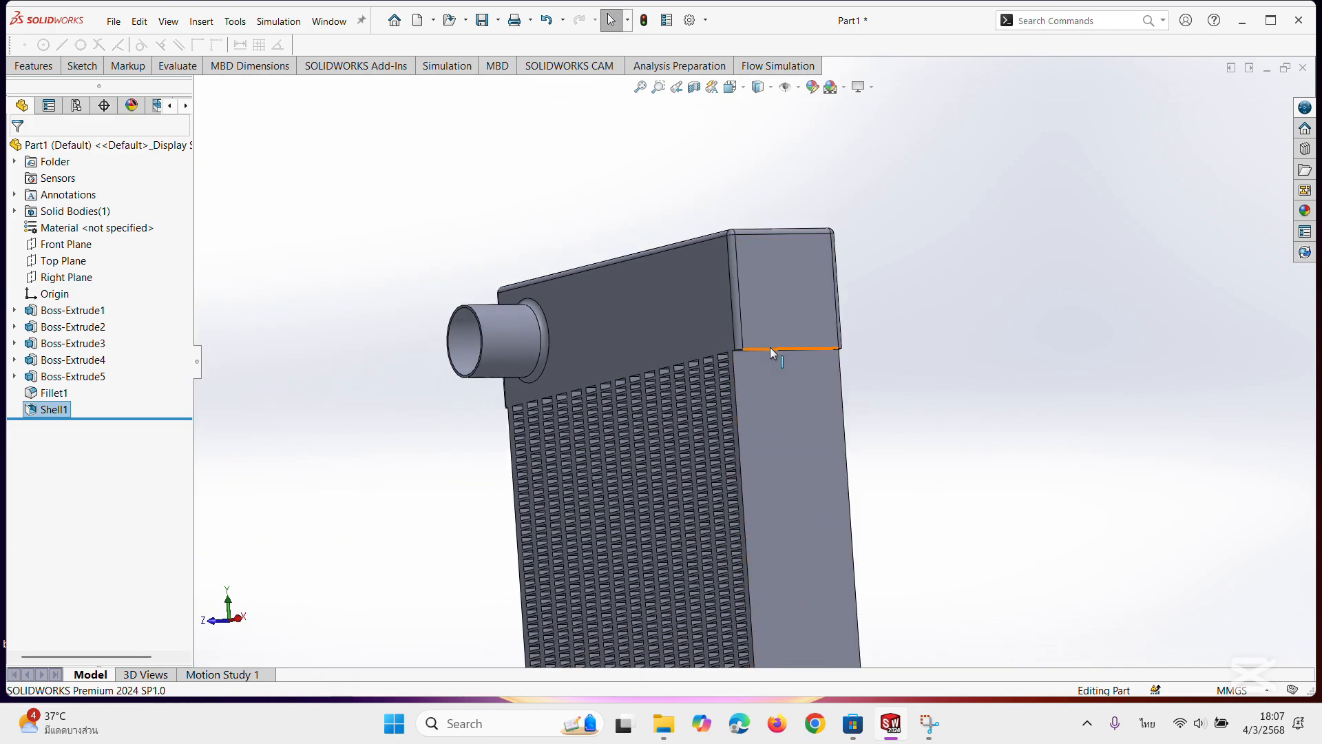
# Bring up the feature tools and select the narrow side face of the upper end block.
pyautogui.click(82, 66)
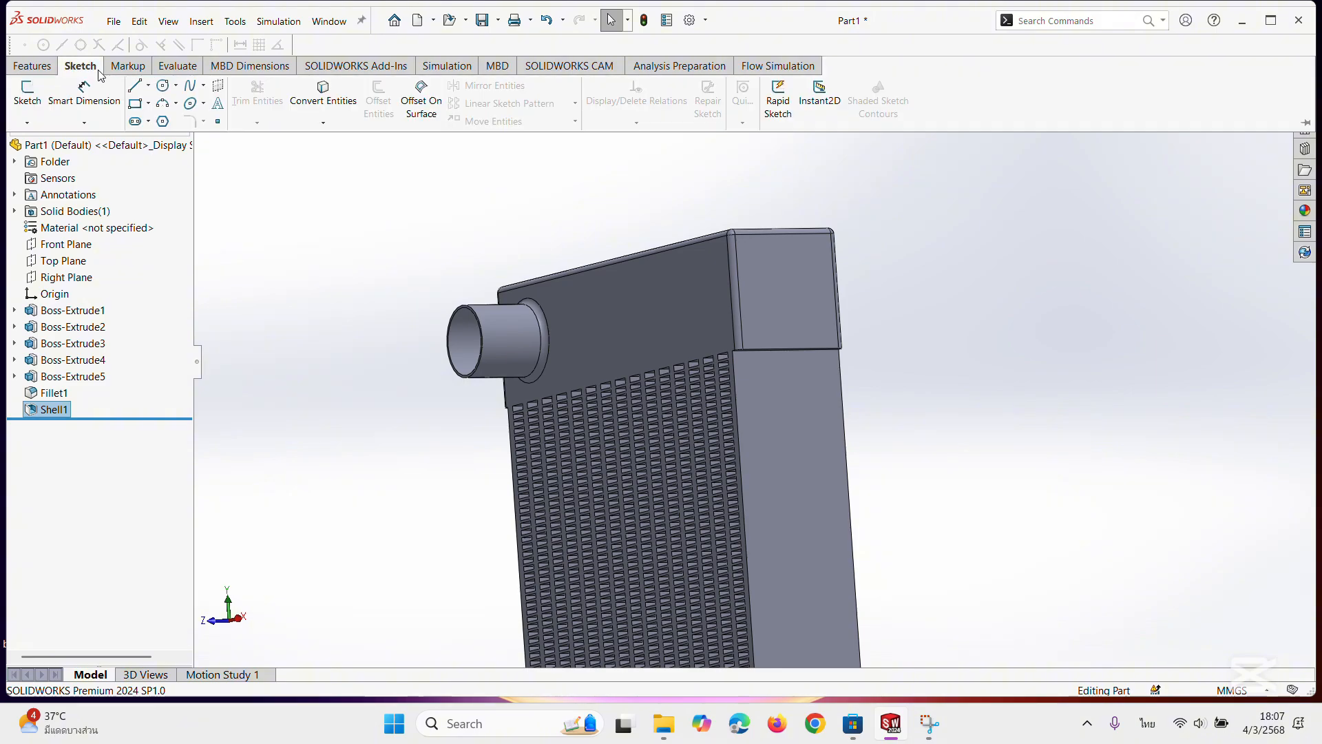
pyautogui.click(43, 69)
pyautogui.click(794, 456)
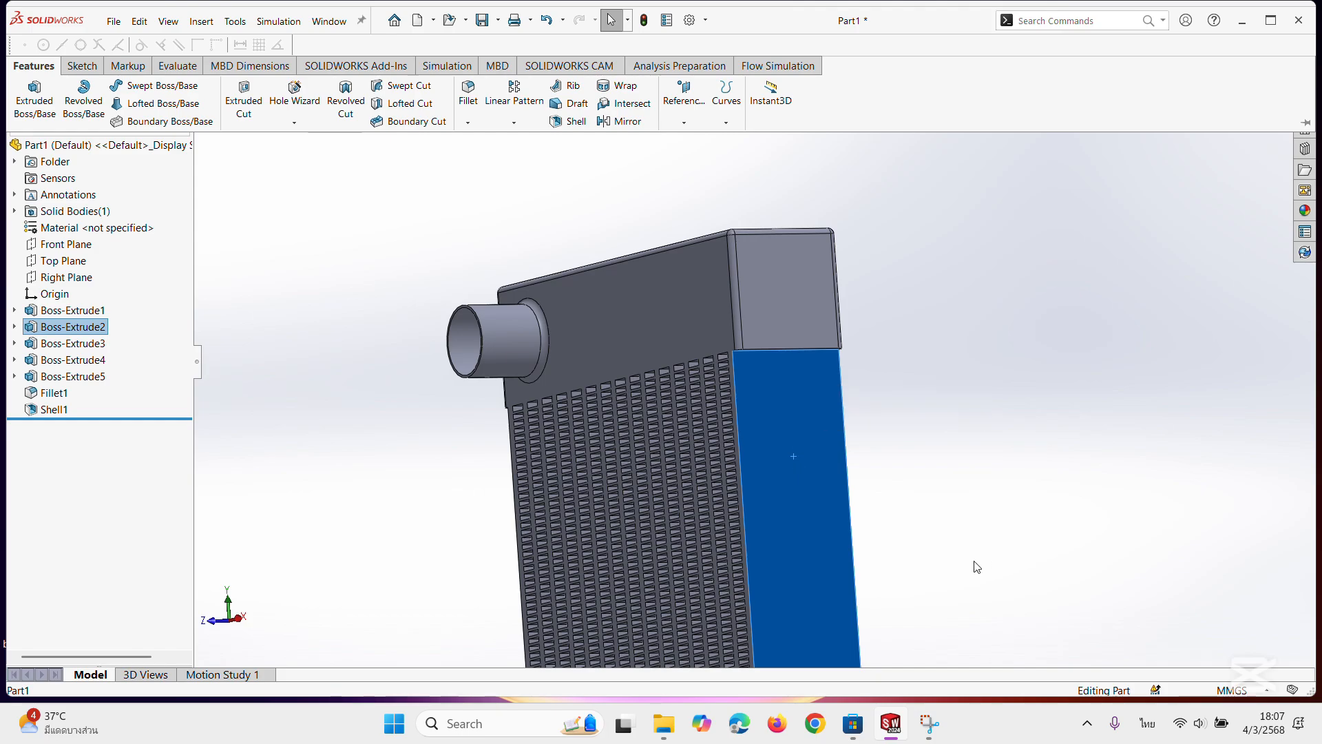
pyautogui.moveTo(974, 561); pyautogui.dragTo(874, 544, button='middle')
pyautogui.click(758, 322)
pyautogui.moveTo(749, 467); pyautogui.dragTo(767, 371, button='middle')
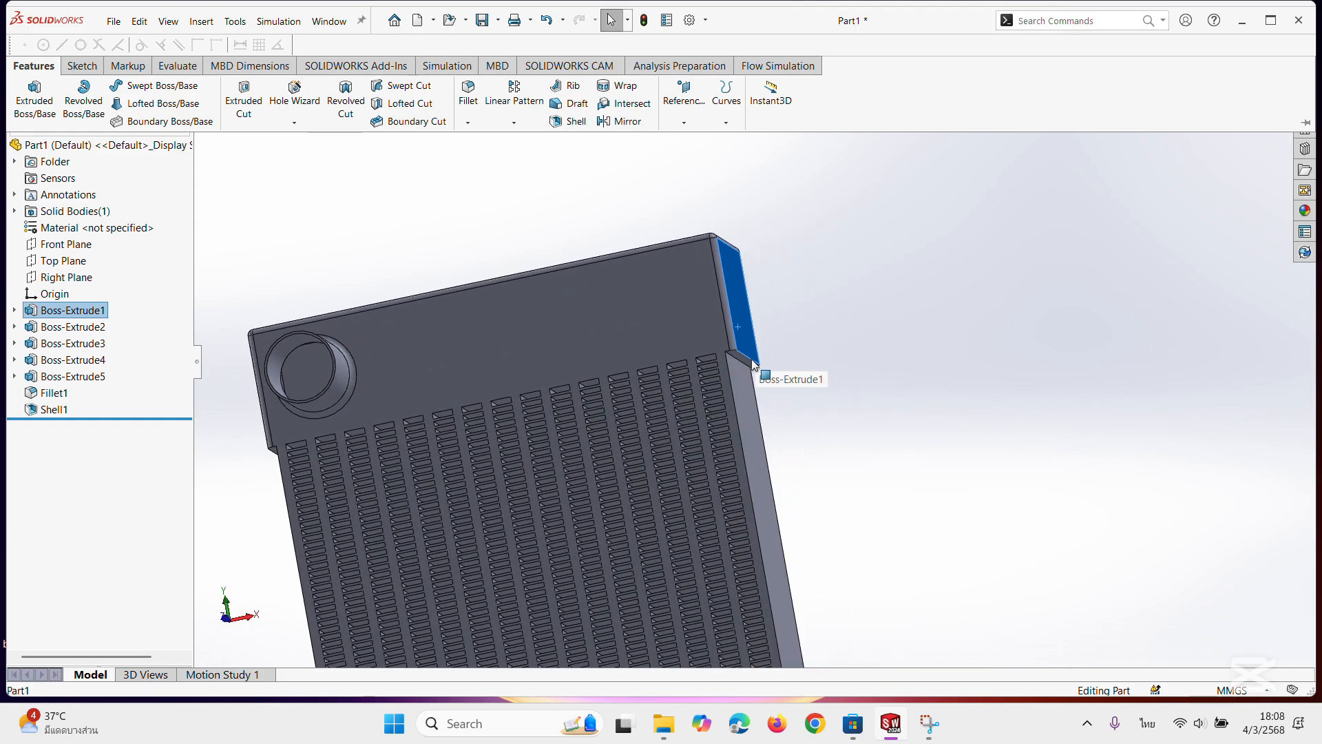
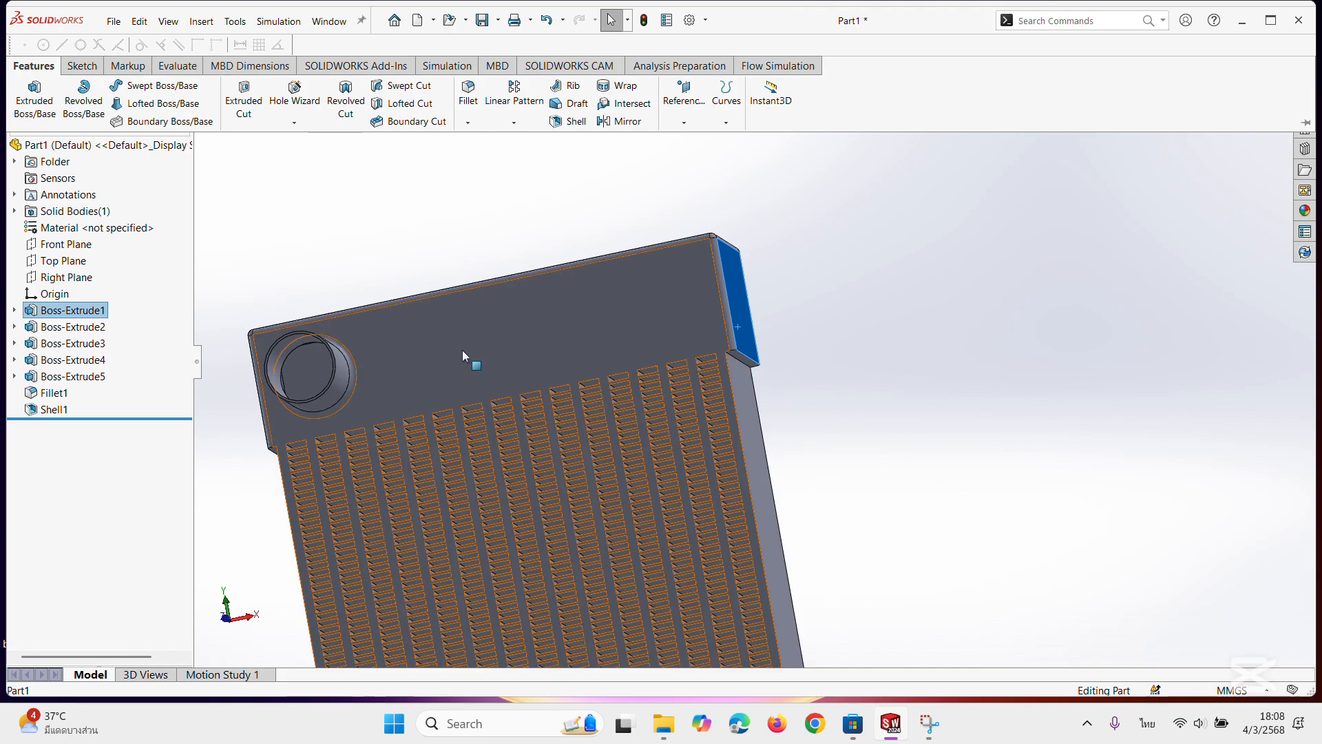
# Sketch a 300 mm tall corner rectangle on the selected side face's plane, spanning the part's full depth between the two end blocks.
pyautogui.click(81, 66)
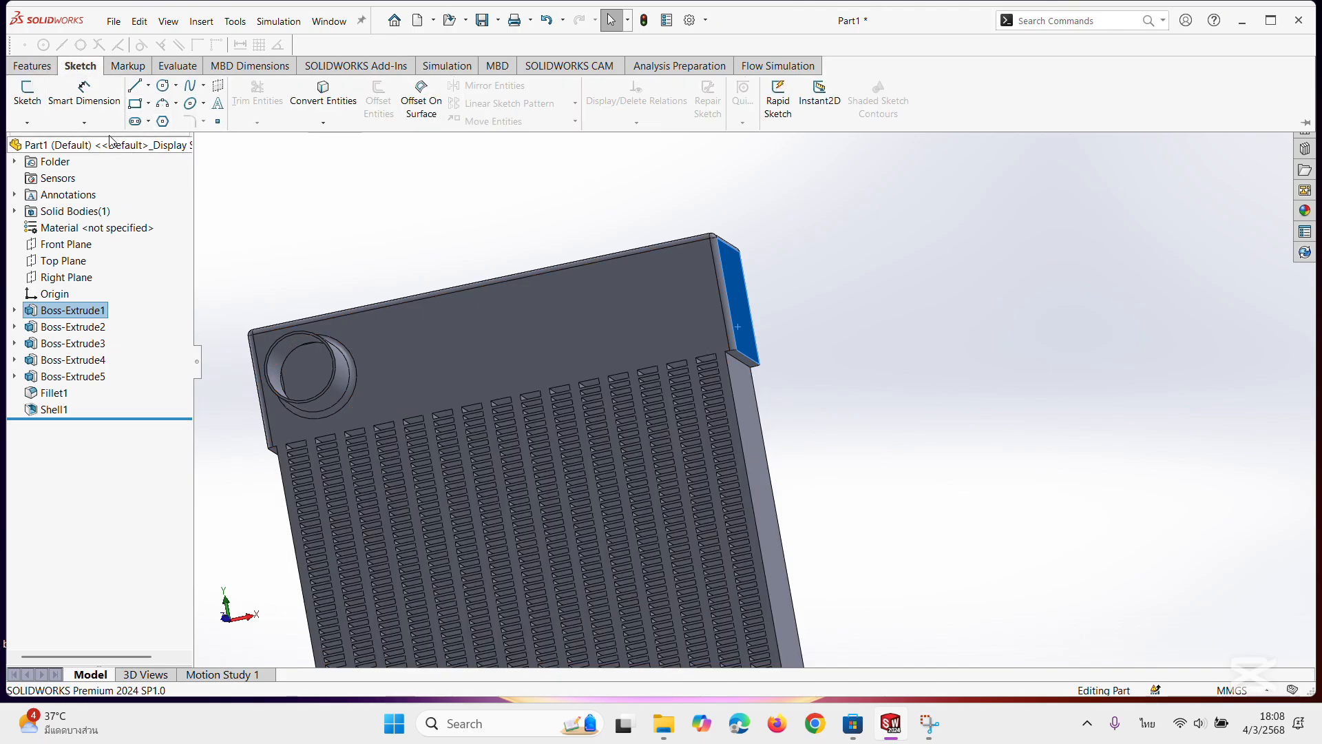
pyautogui.click(135, 103)
pyautogui.scroll(-7, 811, 153)
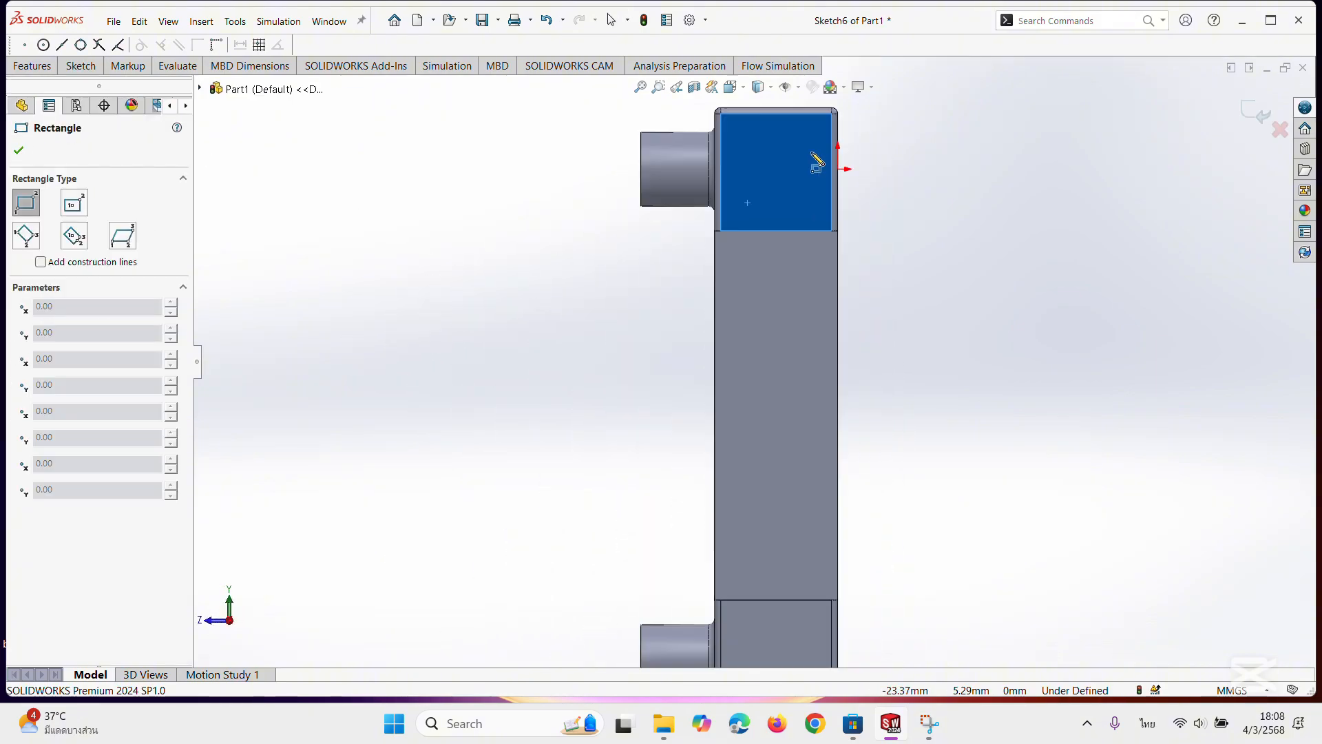
pyautogui.scroll(4, 640, 358)
pyautogui.scroll(-4, 643, 444)
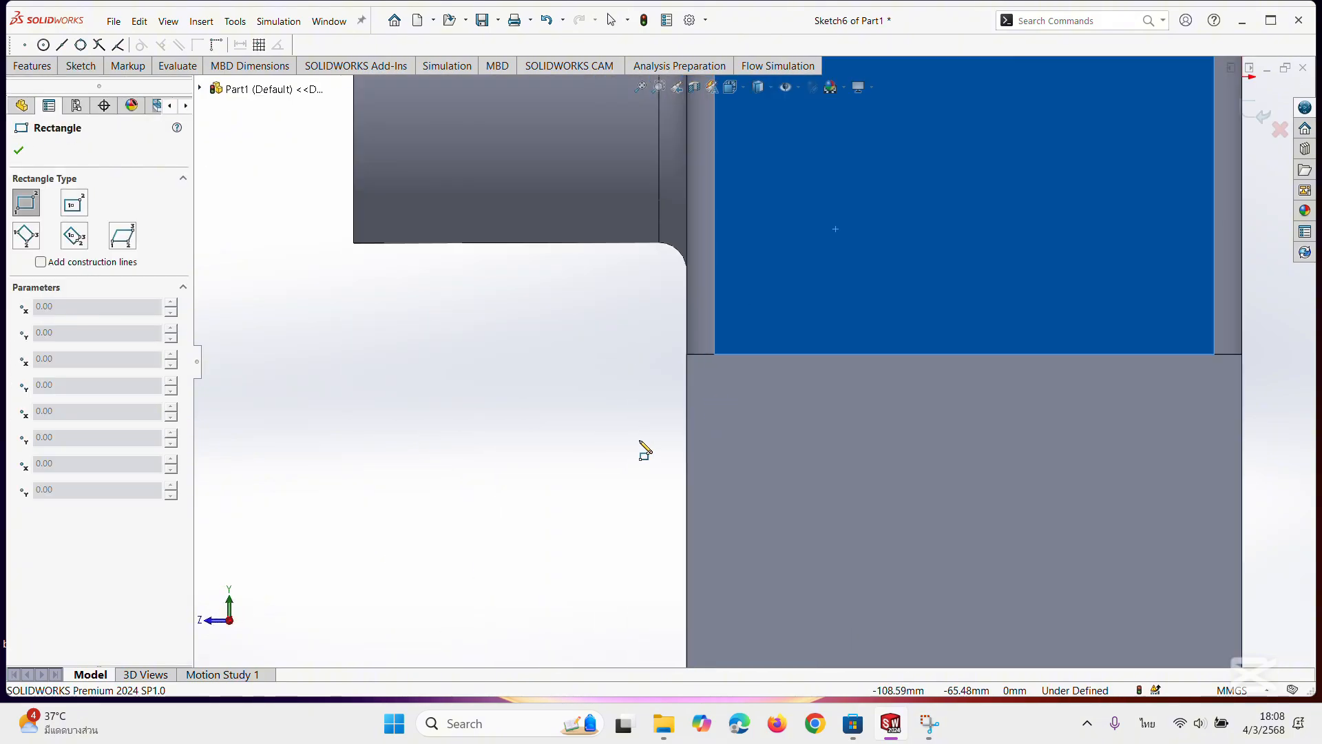
pyautogui.click(687, 356)
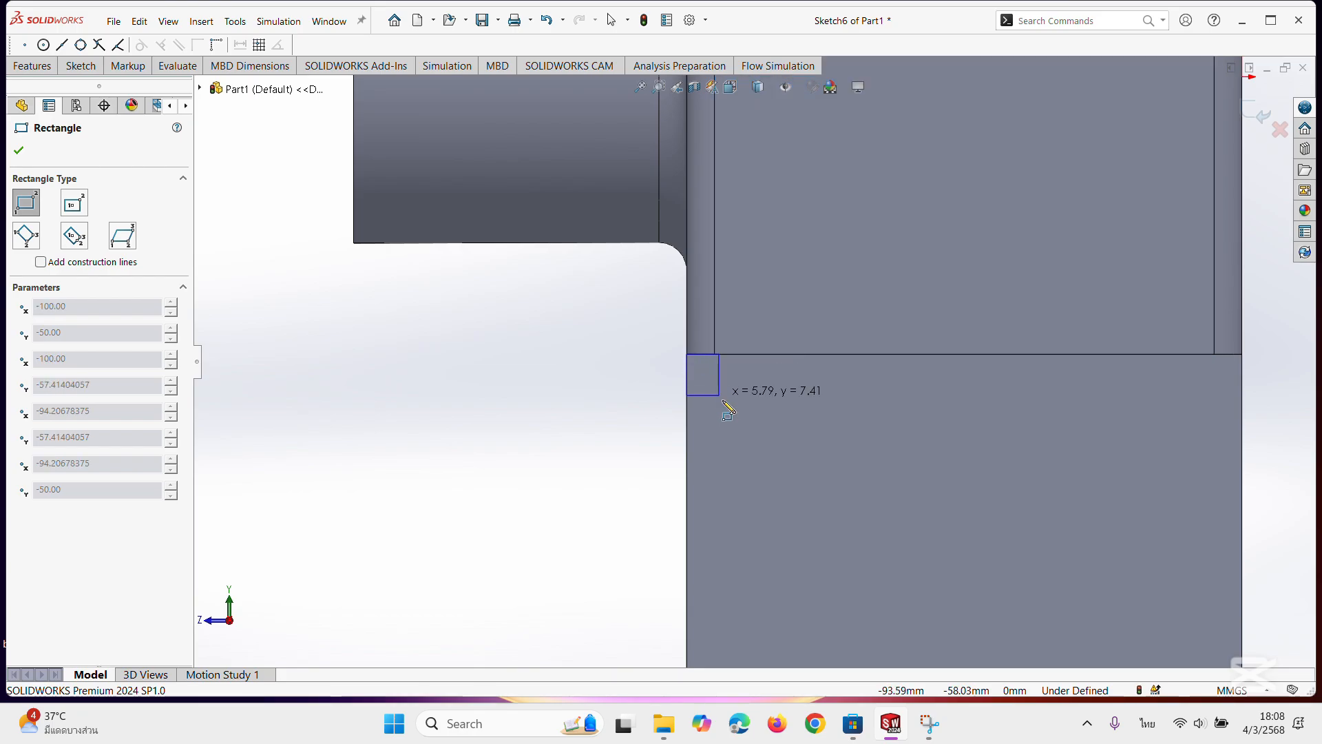
pyautogui.scroll(6, 757, 413)
pyautogui.scroll(-5, 811, 515)
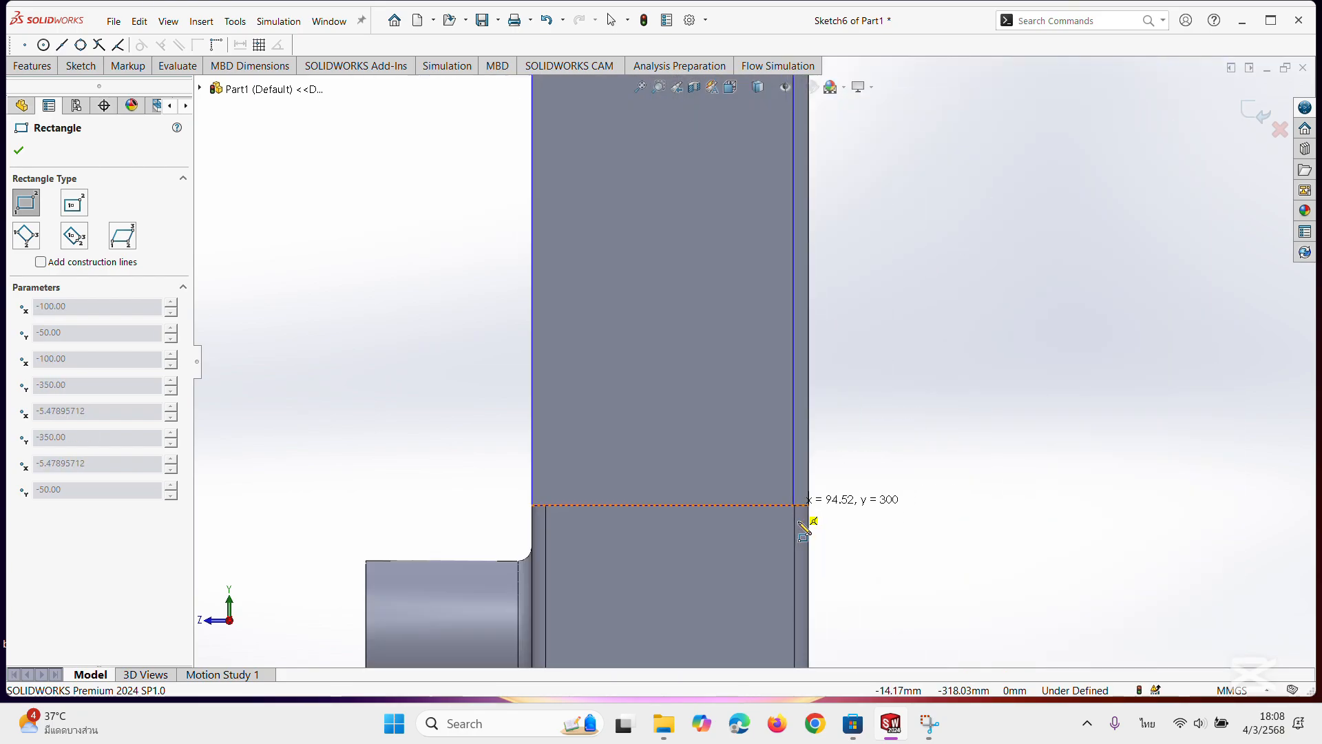
pyautogui.click(811, 496)
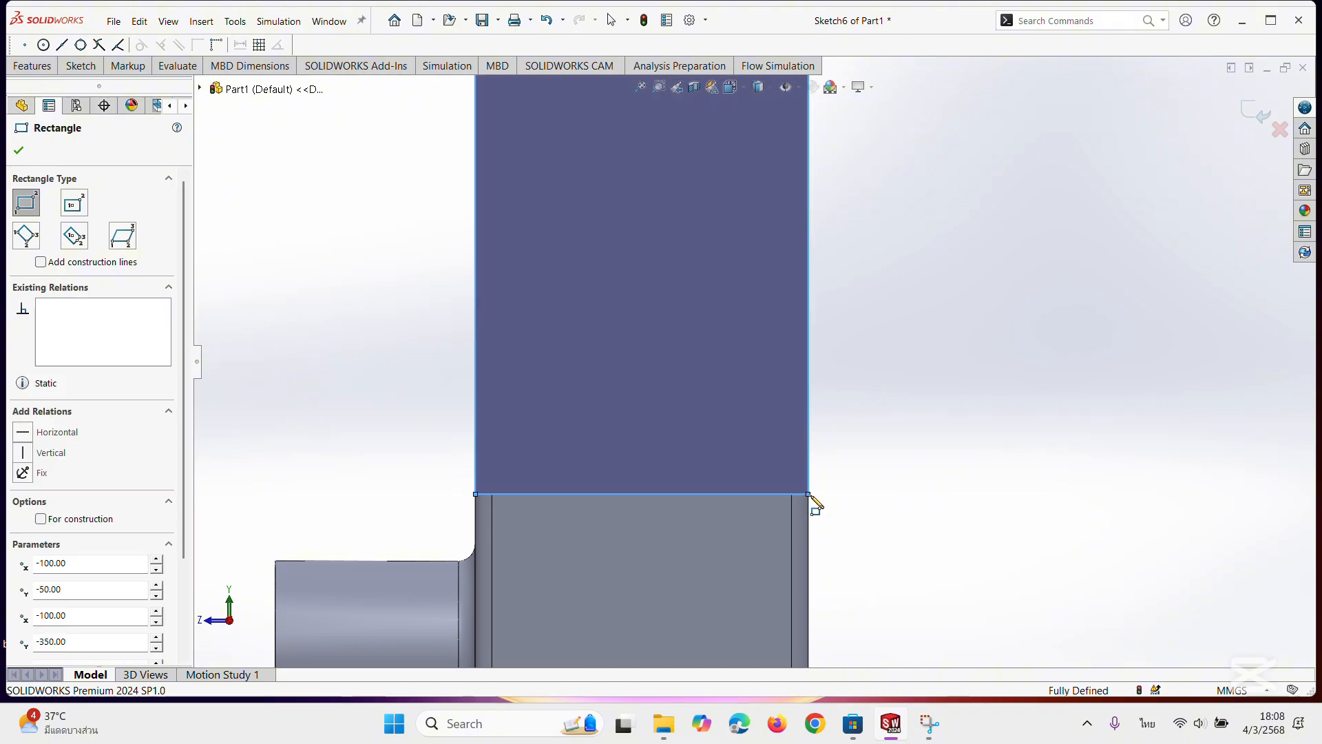
pyautogui.scroll(3, 916, 460)
pyautogui.moveTo(900, 458)
pyautogui.mouseDown(button='middle')
pyautogui.moveTo(933, 428)
pyautogui.moveTo(1017, 436)
pyautogui.moveTo(962, 417)
pyautogui.moveTo(856, 259)
pyautogui.moveTo(821, 251)
pyautogui.moveTo(837, 255)
pyautogui.mouseUp(button='middle')
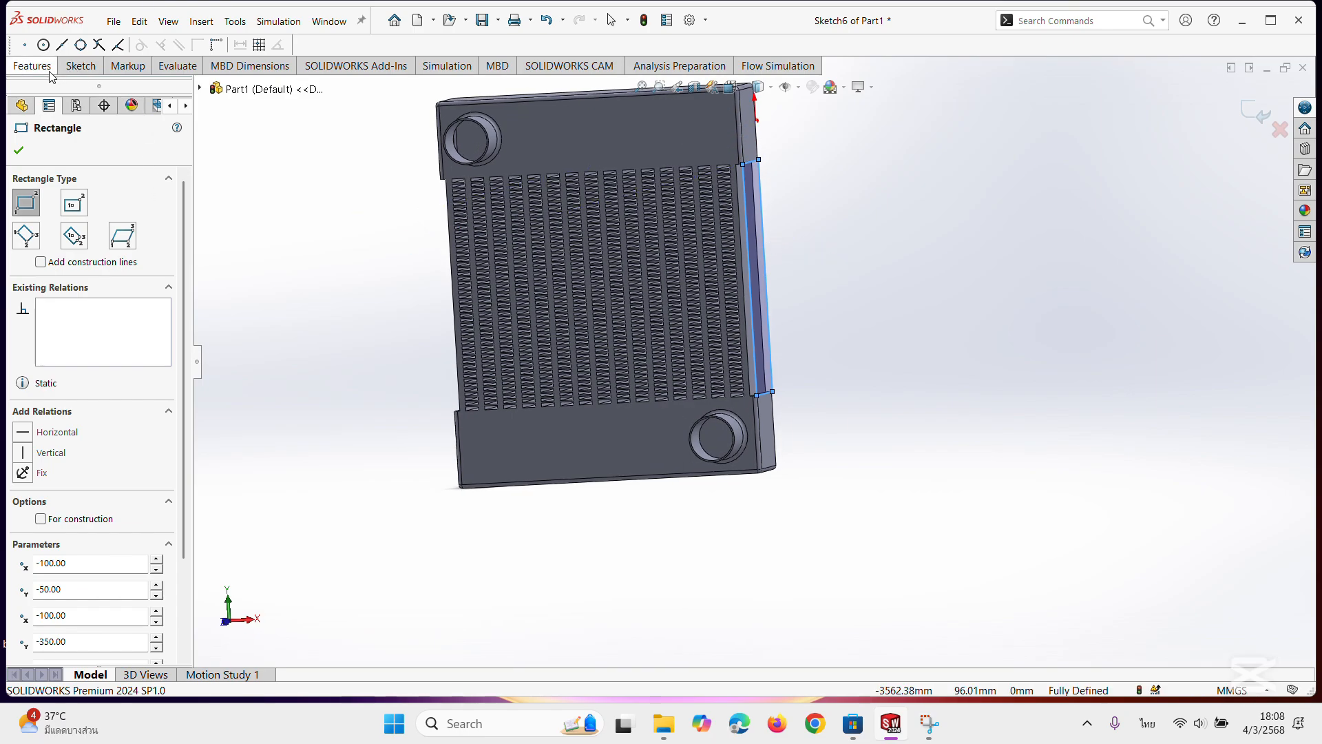
pyautogui.click(20, 148)
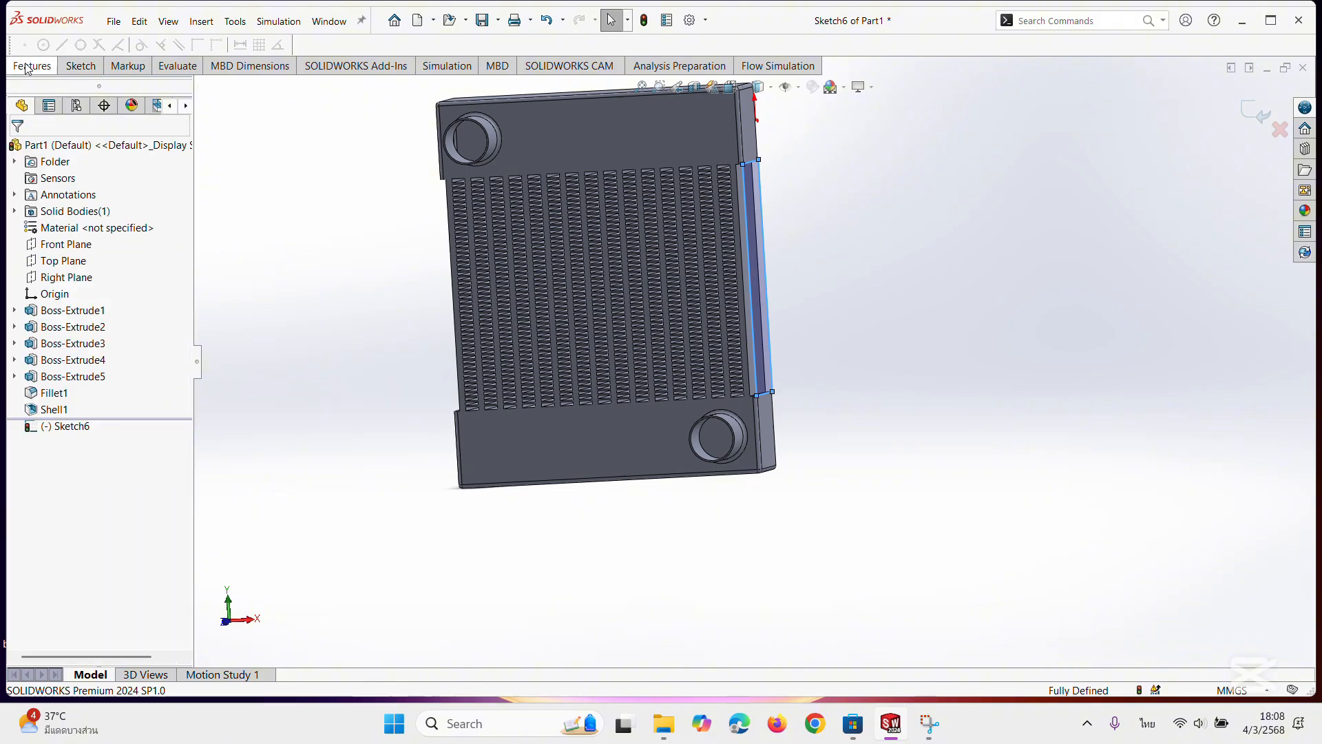
# Extrude the side rectangle as a 3 mm blind boss, reversed inward toward the fin columns and merged with the body.
pyautogui.click(27, 67)
pyautogui.click(45, 112)
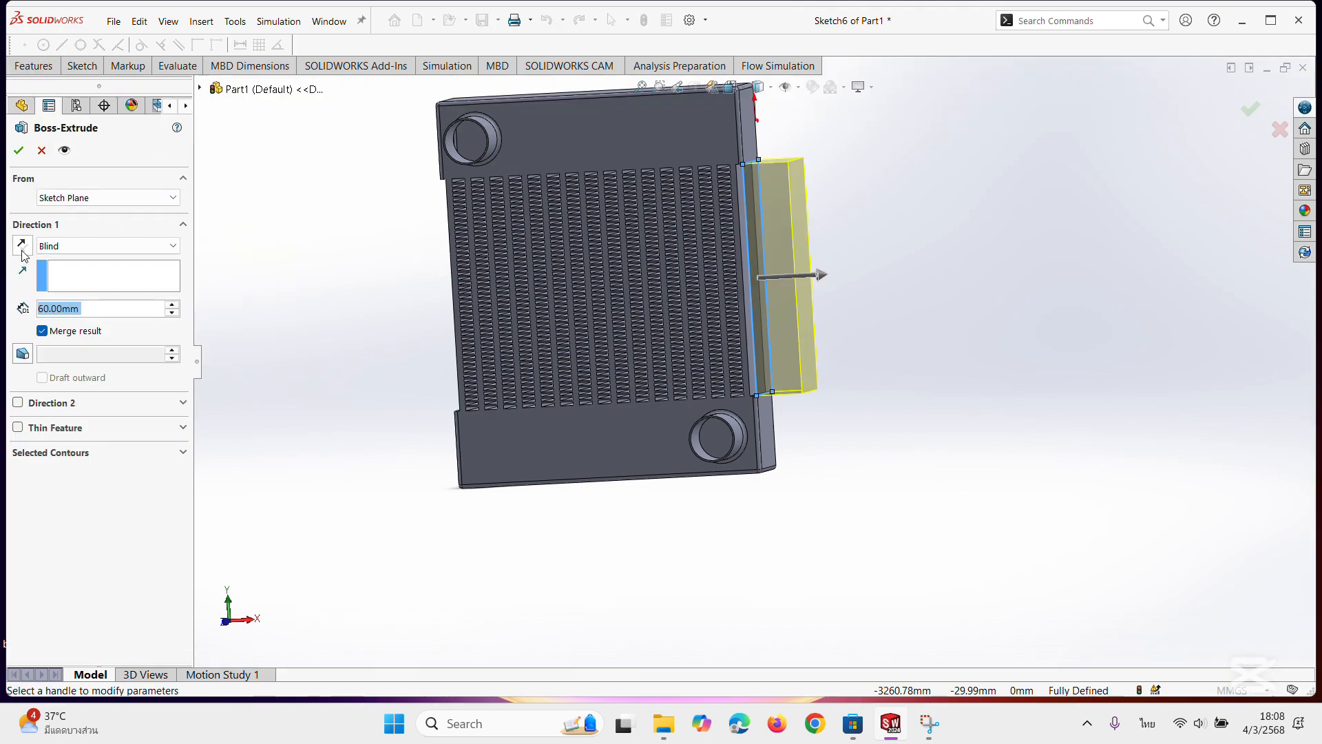
pyautogui.click(22, 246)
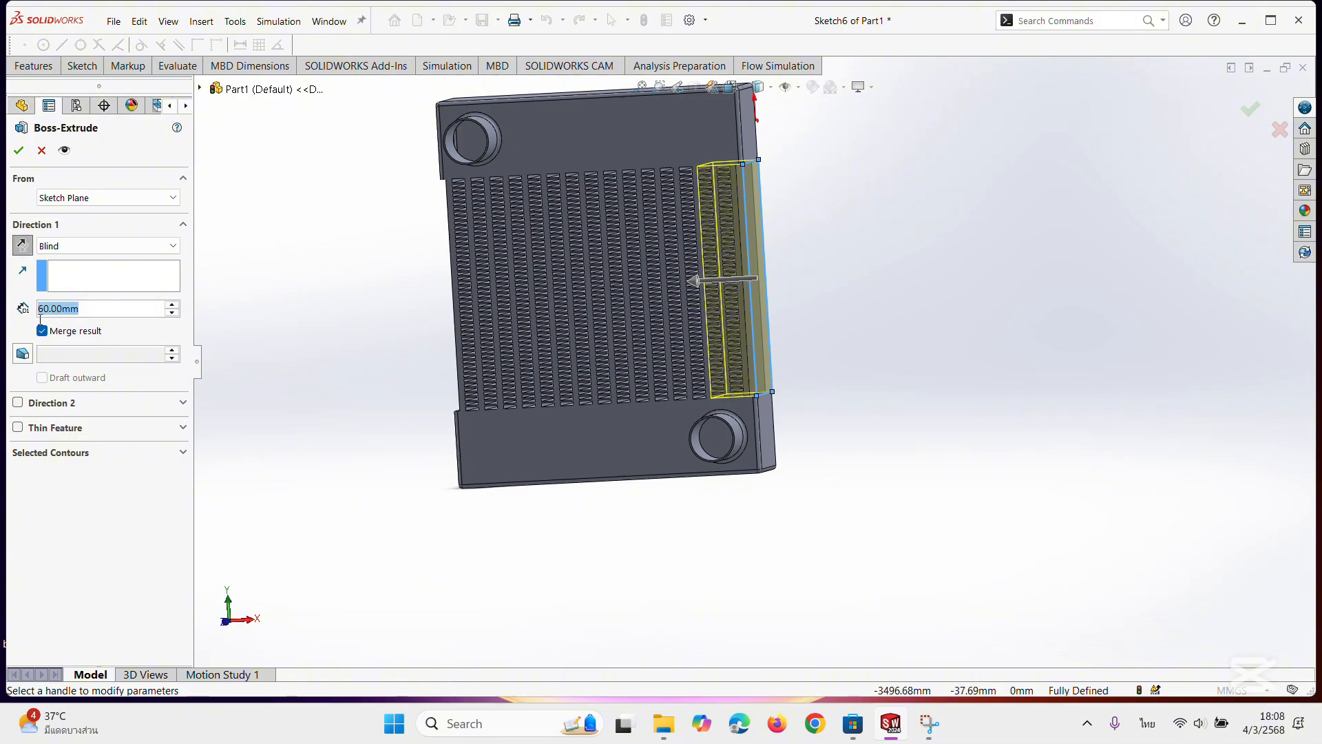
pyautogui.moveTo(297, 273); pyautogui.dragTo(329, 276, button='middle')
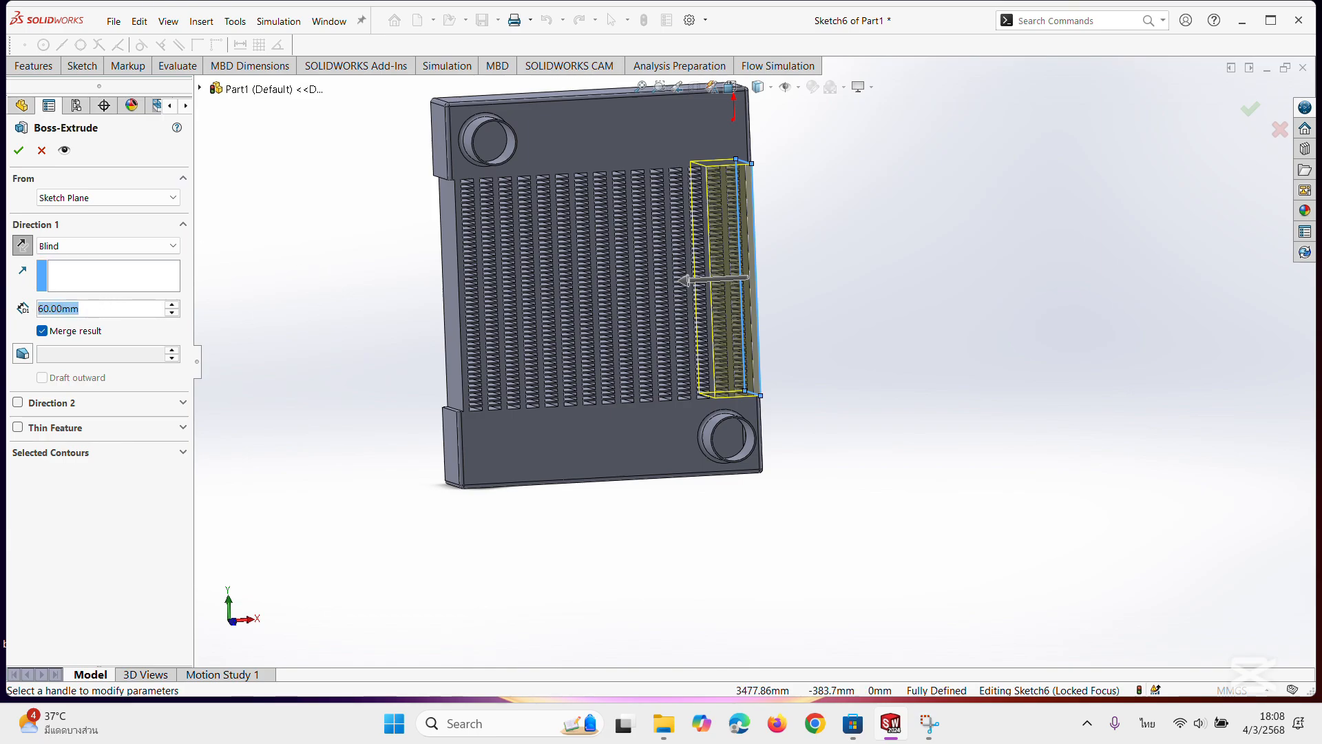
pyautogui.write('3')
pyautogui.press('Return')
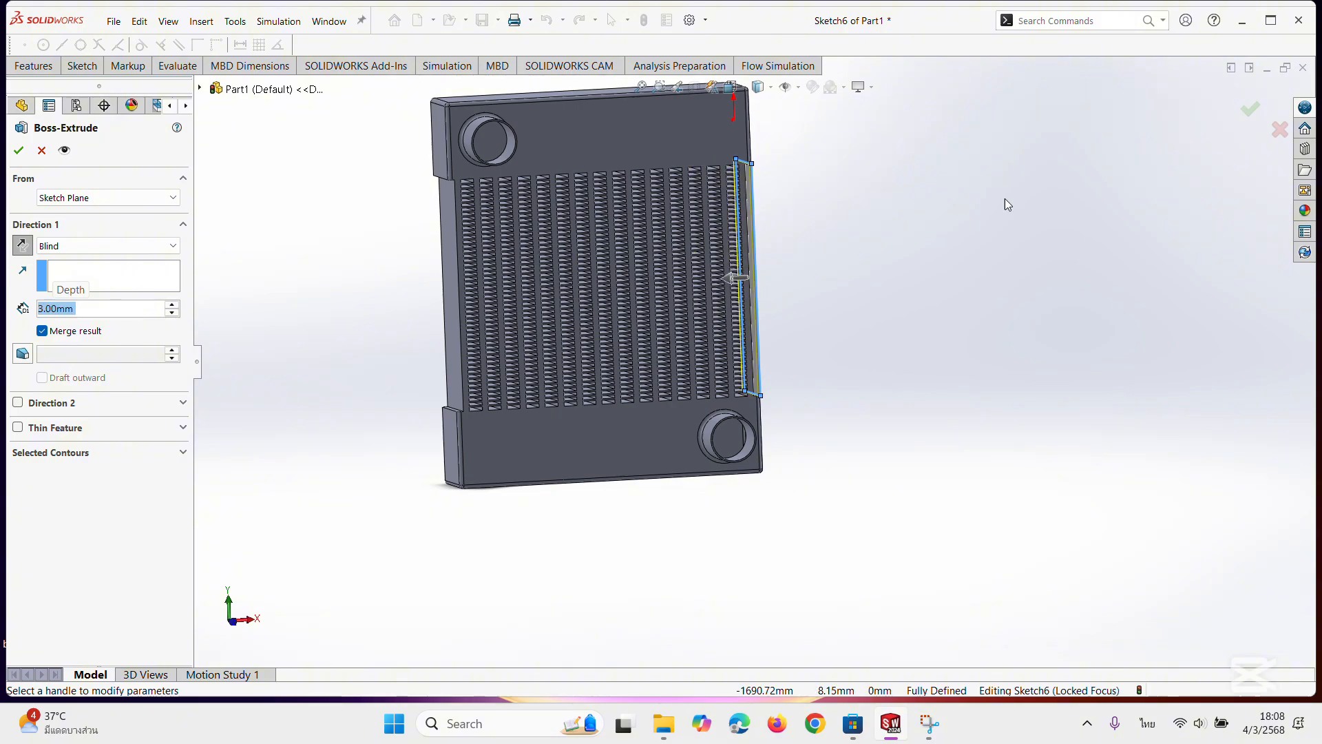
pyautogui.moveTo(880, 247); pyautogui.dragTo(861, 205, button='middle')
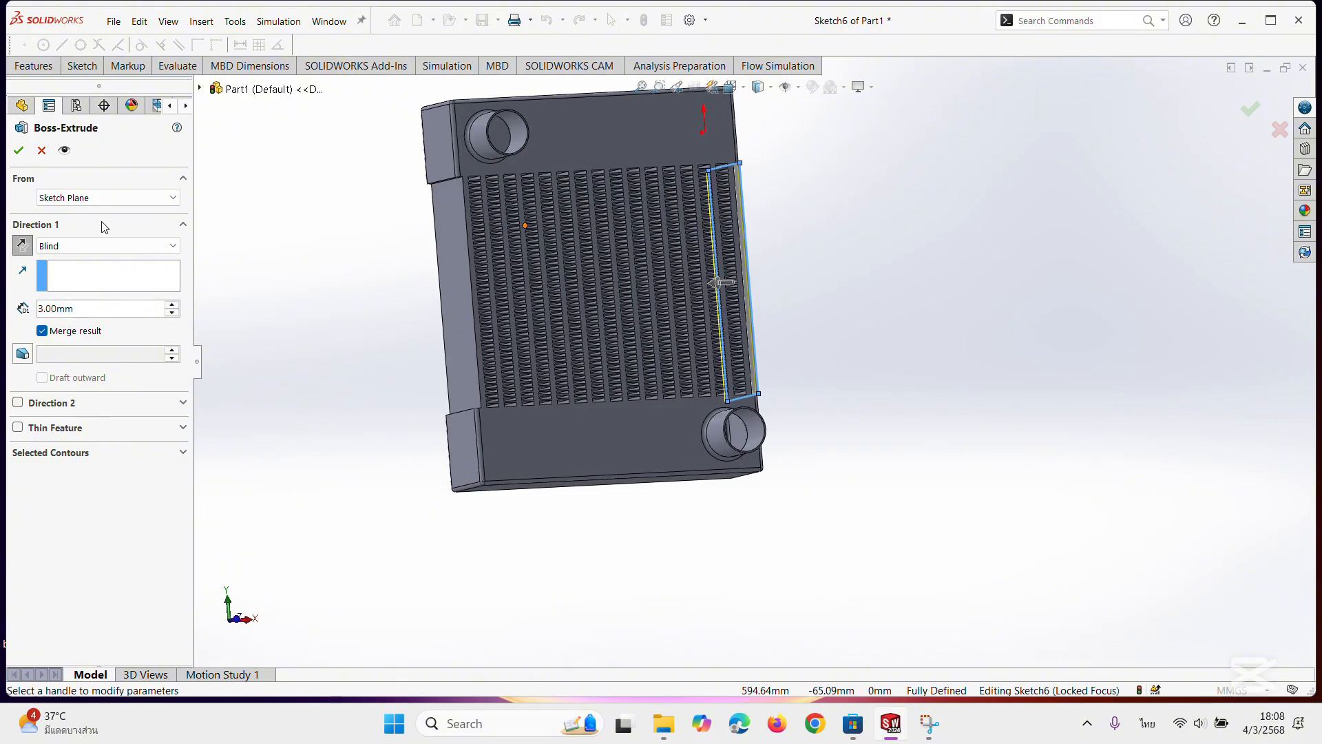
pyautogui.click(19, 152)
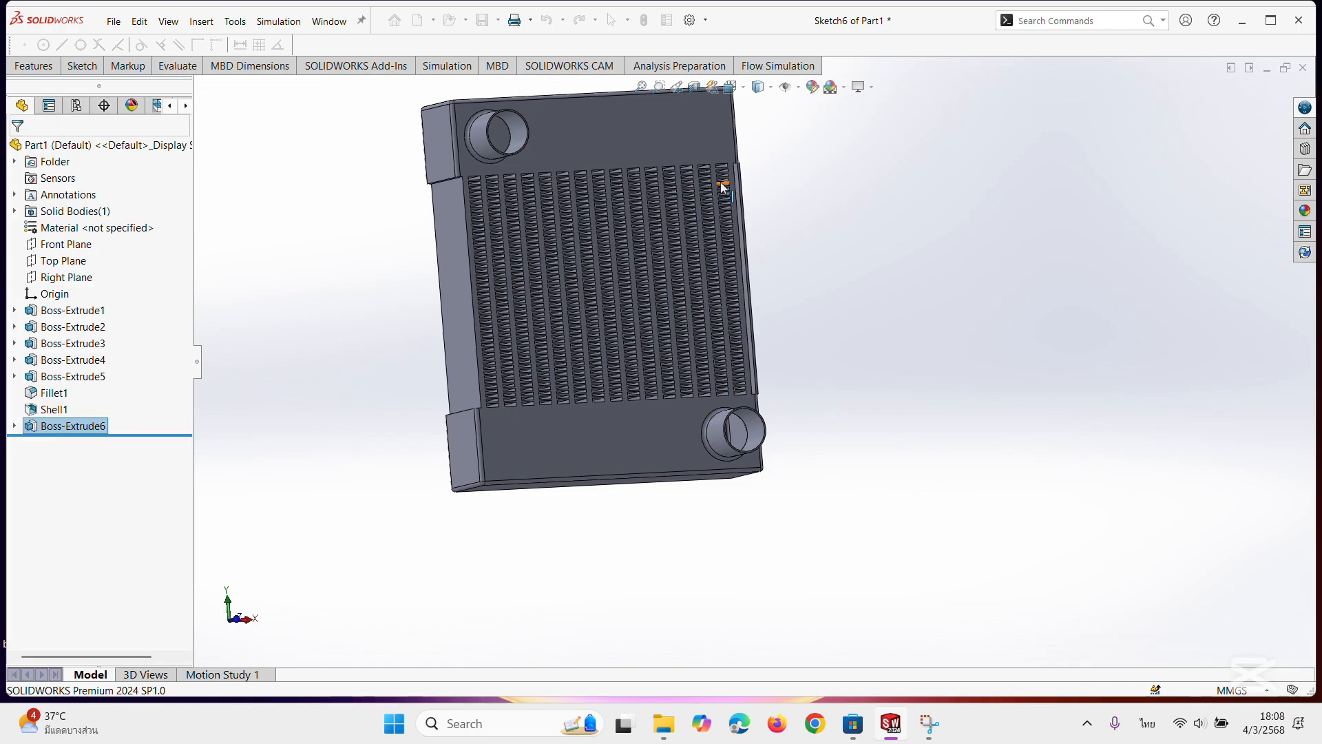
# Sketch a 100 by 300 mm corner rectangle between the end blocks, using the upper end block's opposite side face as the sketch plane.
pyautogui.moveTo(886, 177); pyautogui.dragTo(585, 256, button='middle')
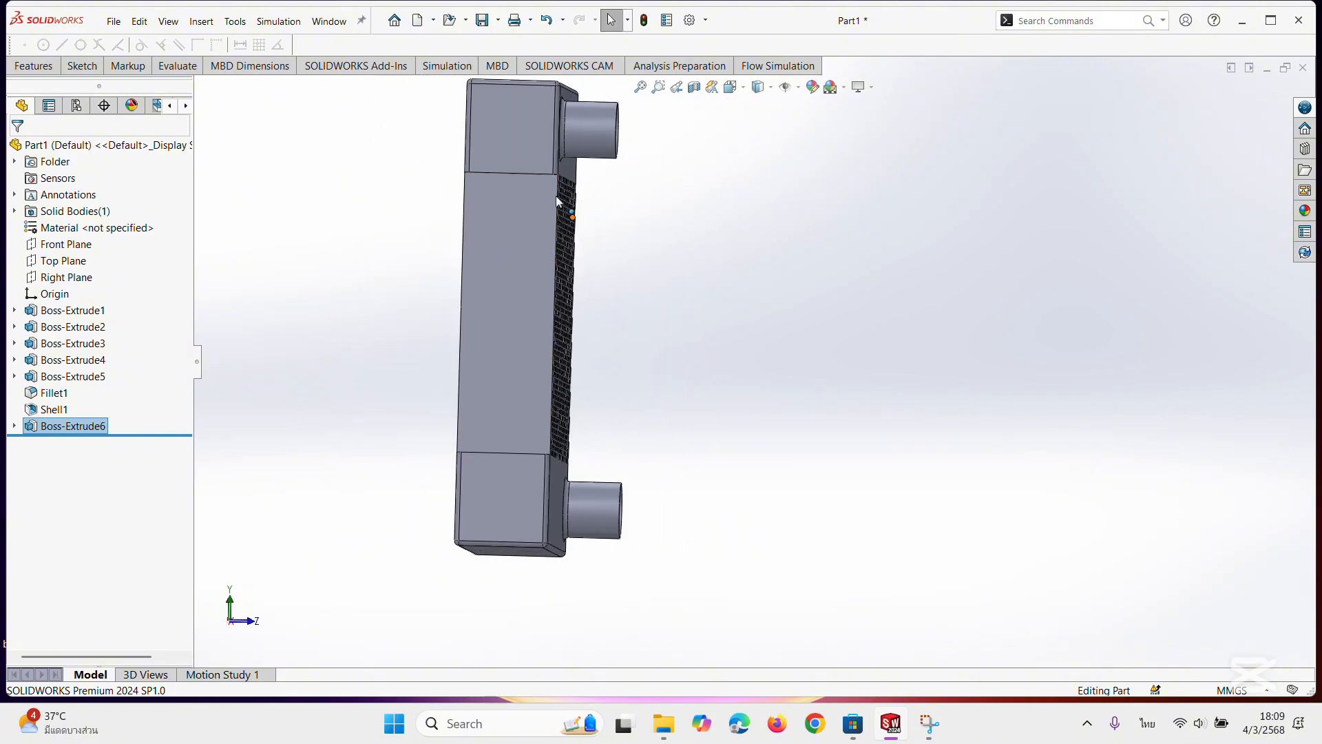
pyautogui.click(498, 133)
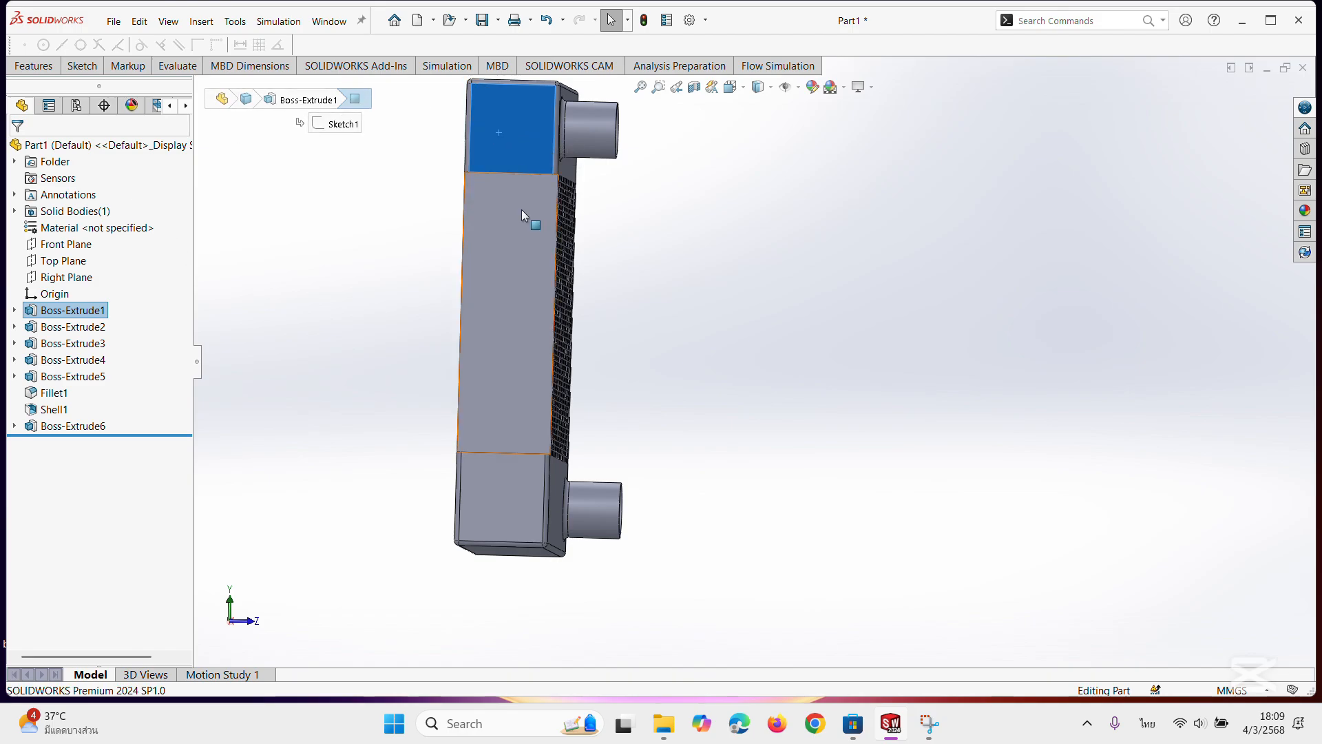
pyautogui.moveTo(522, 209)
pyautogui.mouseDown(button='middle')
pyautogui.moveTo(492, 252)
pyautogui.moveTo(471, 230)
pyautogui.mouseUp(button='middle')
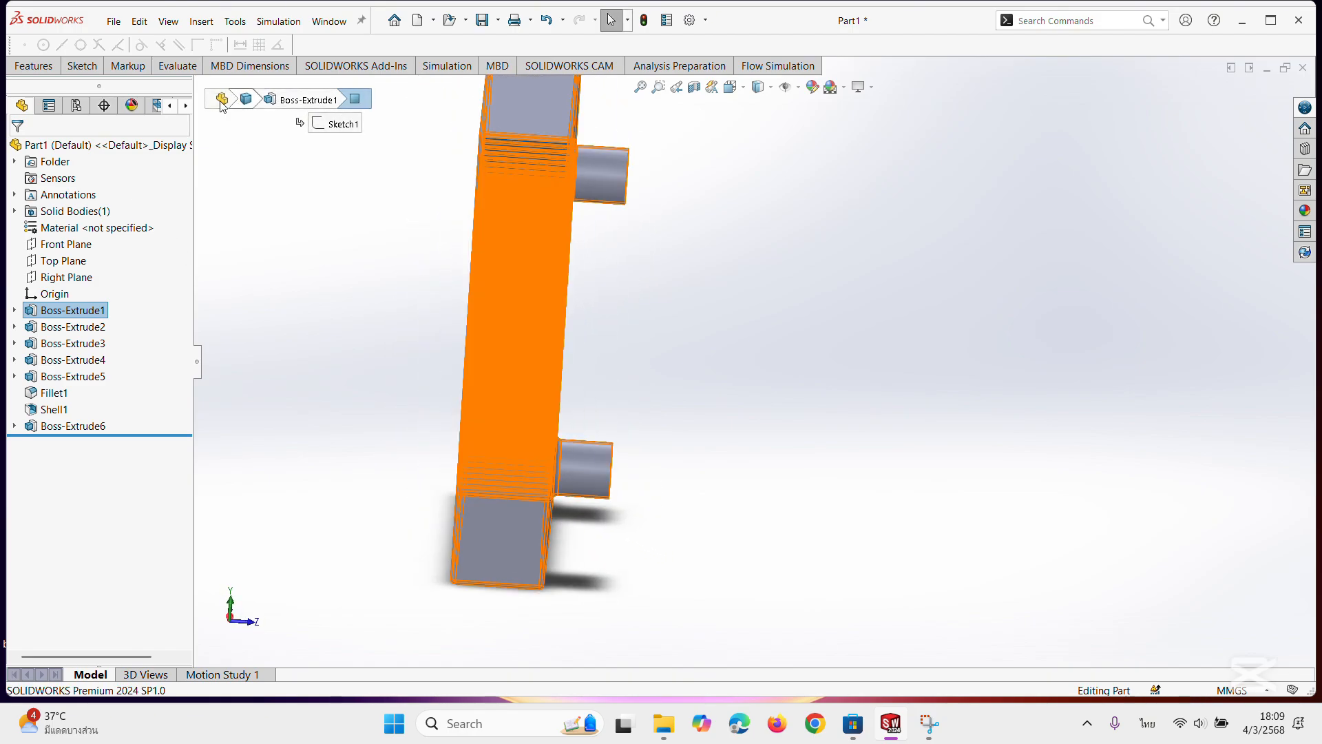
pyautogui.click(80, 66)
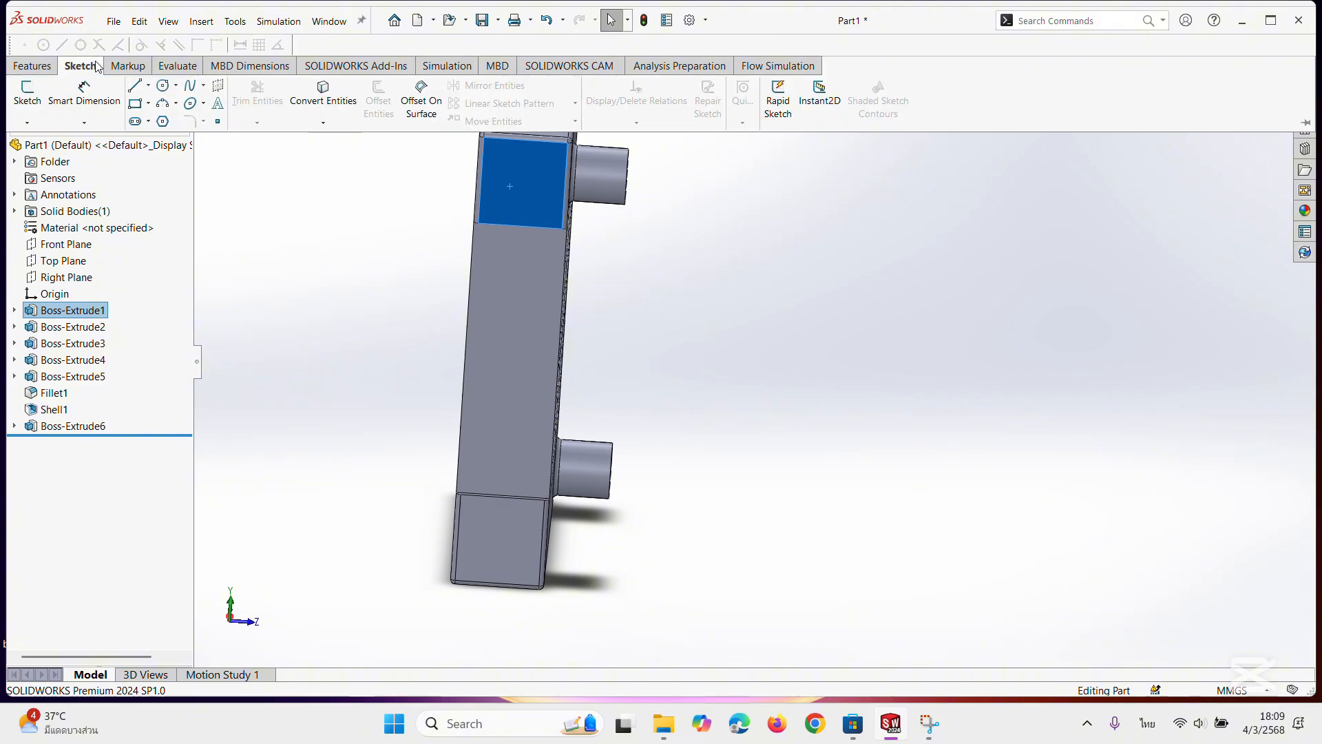
pyautogui.click(135, 102)
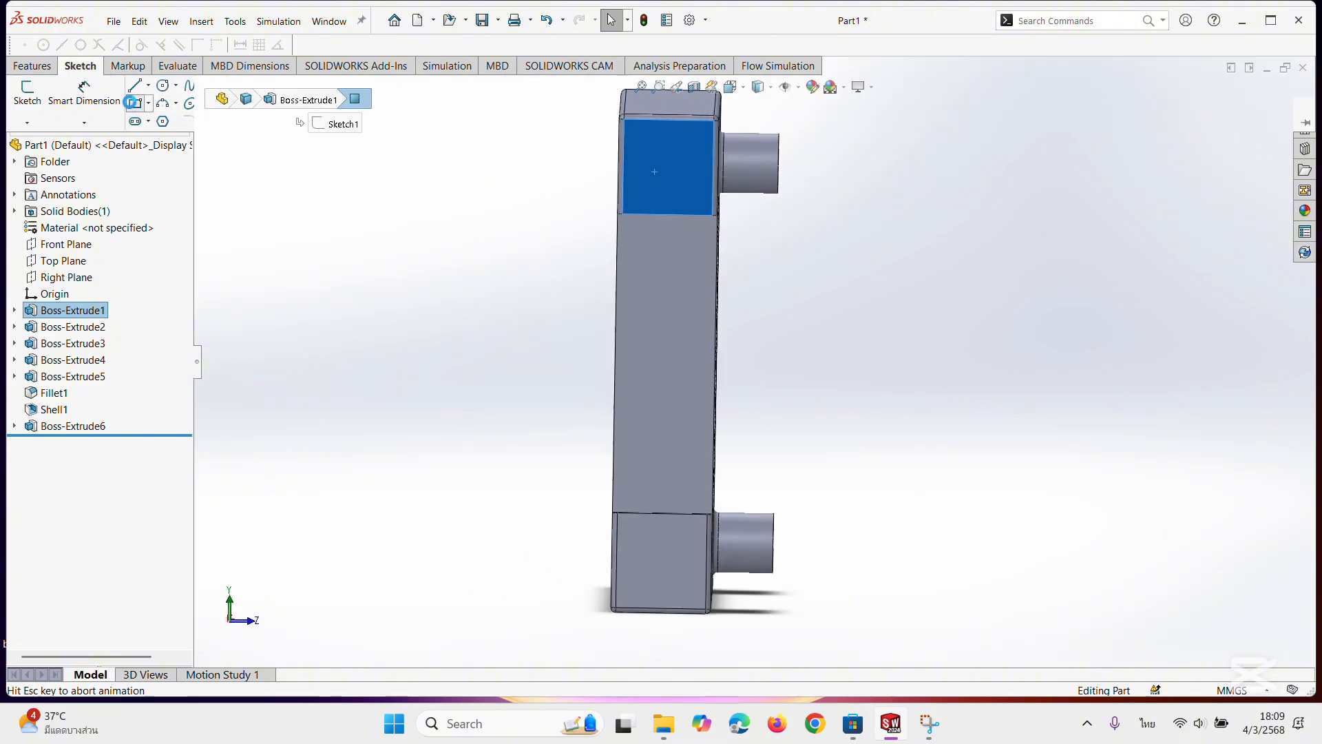
pyautogui.scroll(-5, 661, 206)
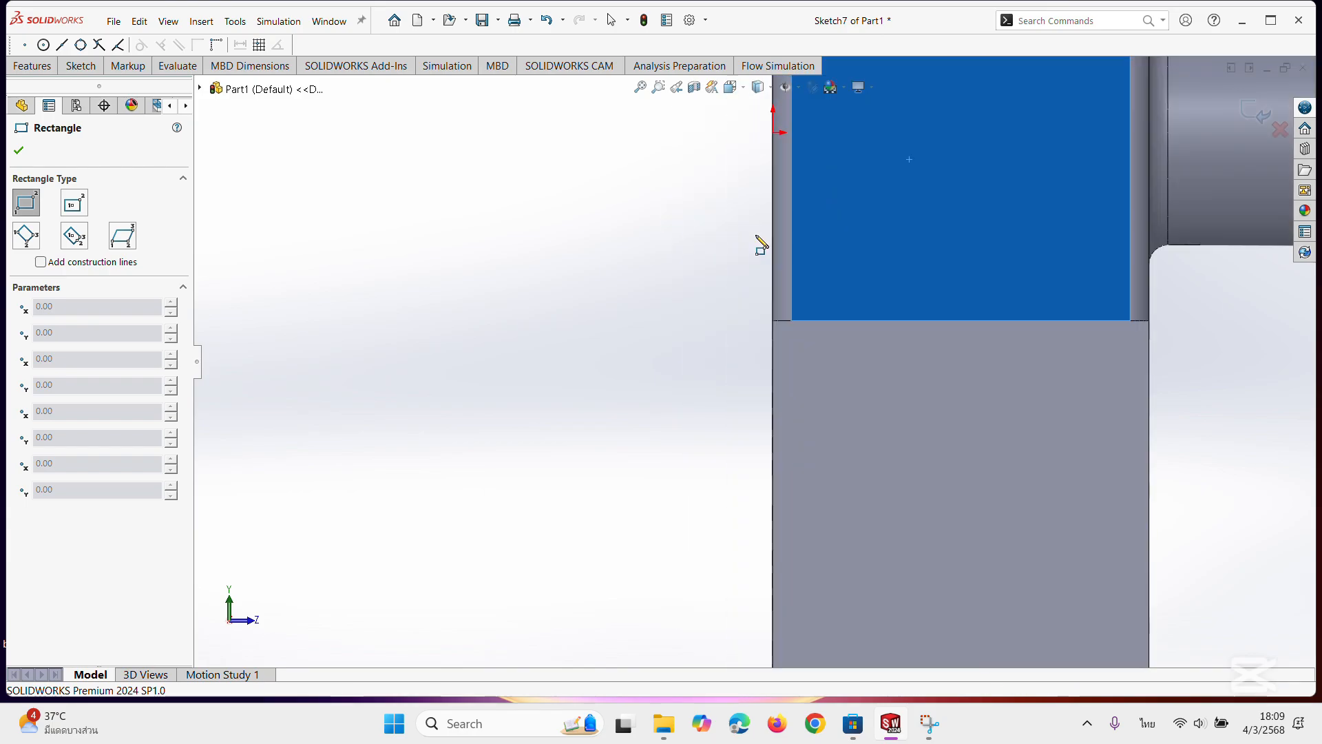
pyautogui.scroll(-2, 761, 245)
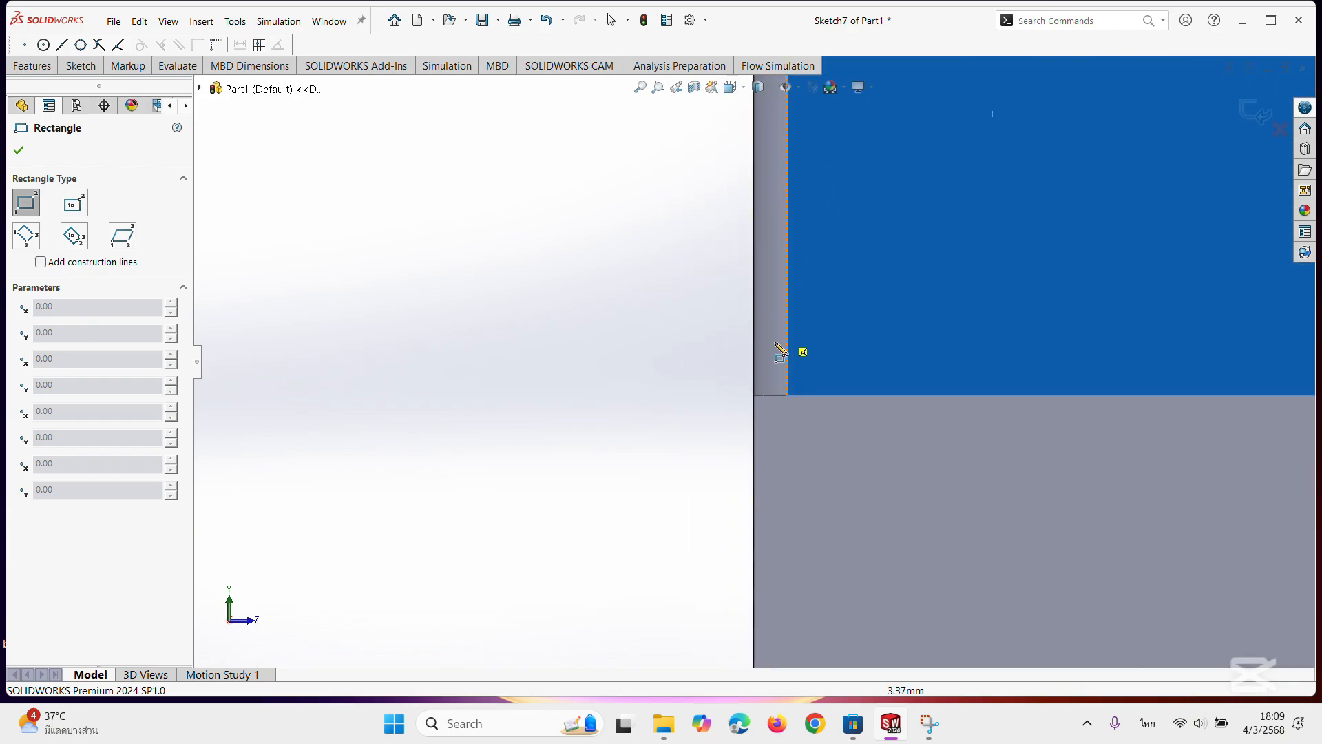
pyautogui.click(754, 395)
pyautogui.scroll(5, 841, 431)
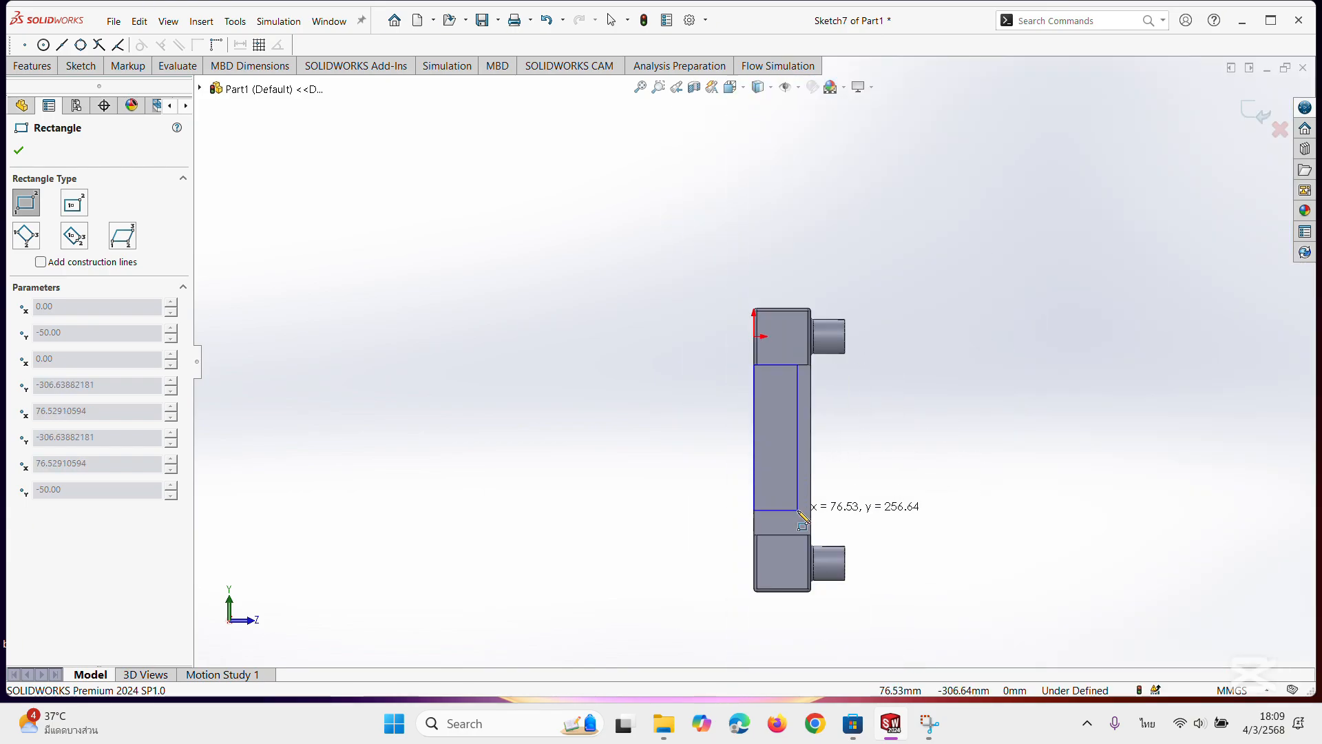
pyautogui.scroll(-5, 803, 515)
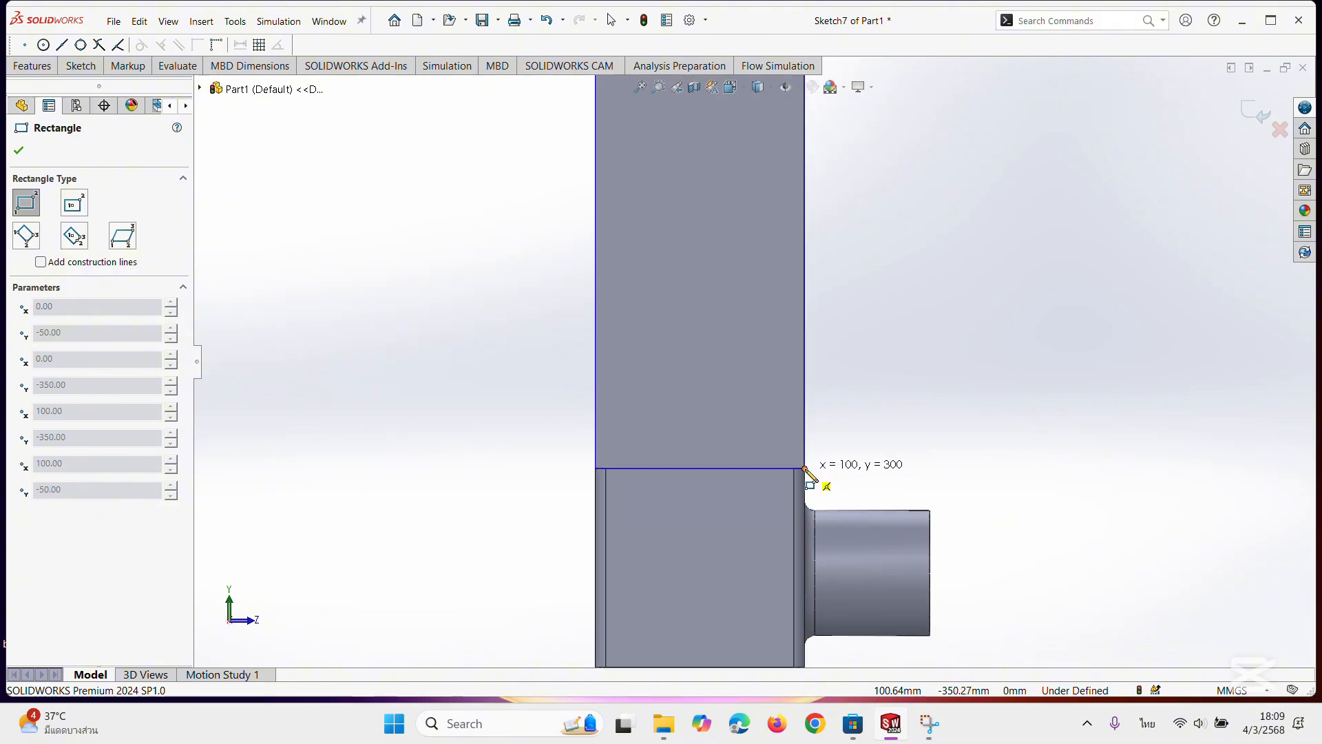
pyautogui.click(805, 469)
pyautogui.moveTo(841, 422)
pyautogui.mouseDown(button='middle')
pyautogui.moveTo(728, 411)
pyautogui.moveTo(823, 411)
pyautogui.moveTo(854, 437)
pyautogui.mouseUp(button='middle')
pyautogui.scroll(2, 854, 437)
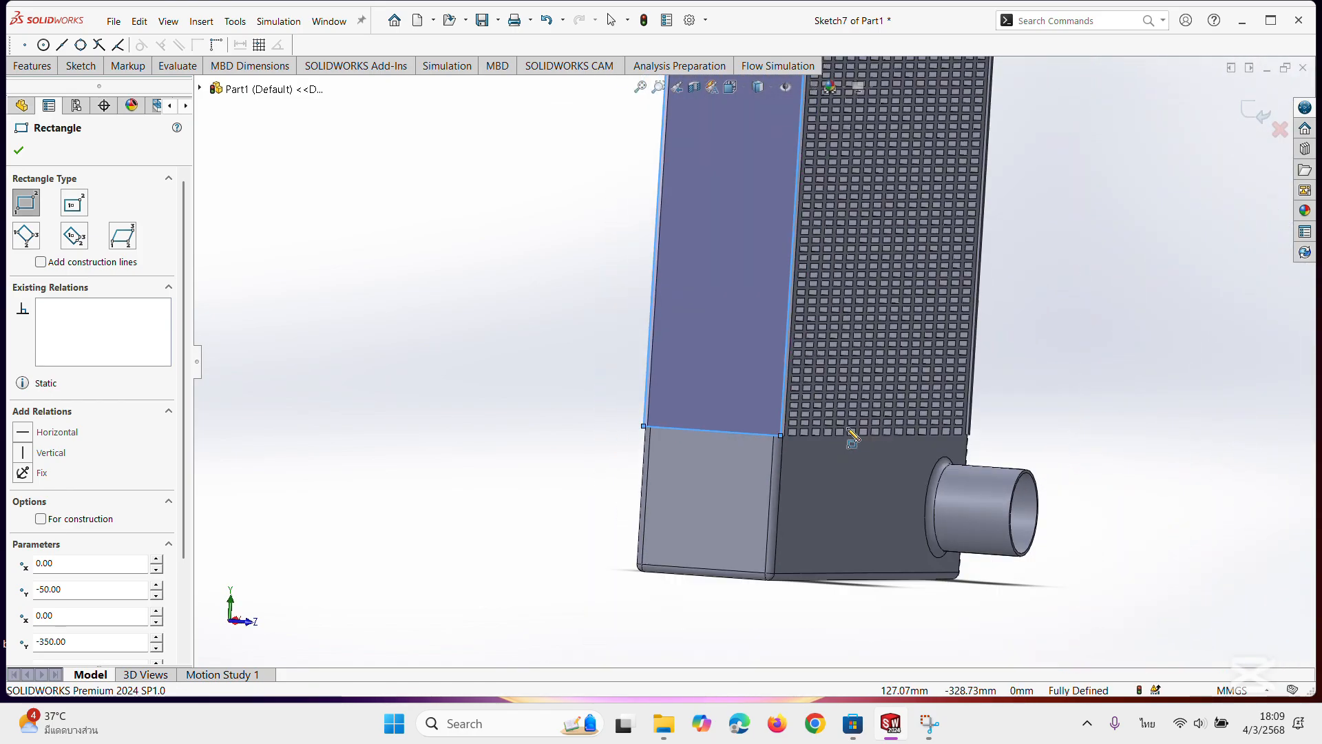
pyautogui.click(16, 151)
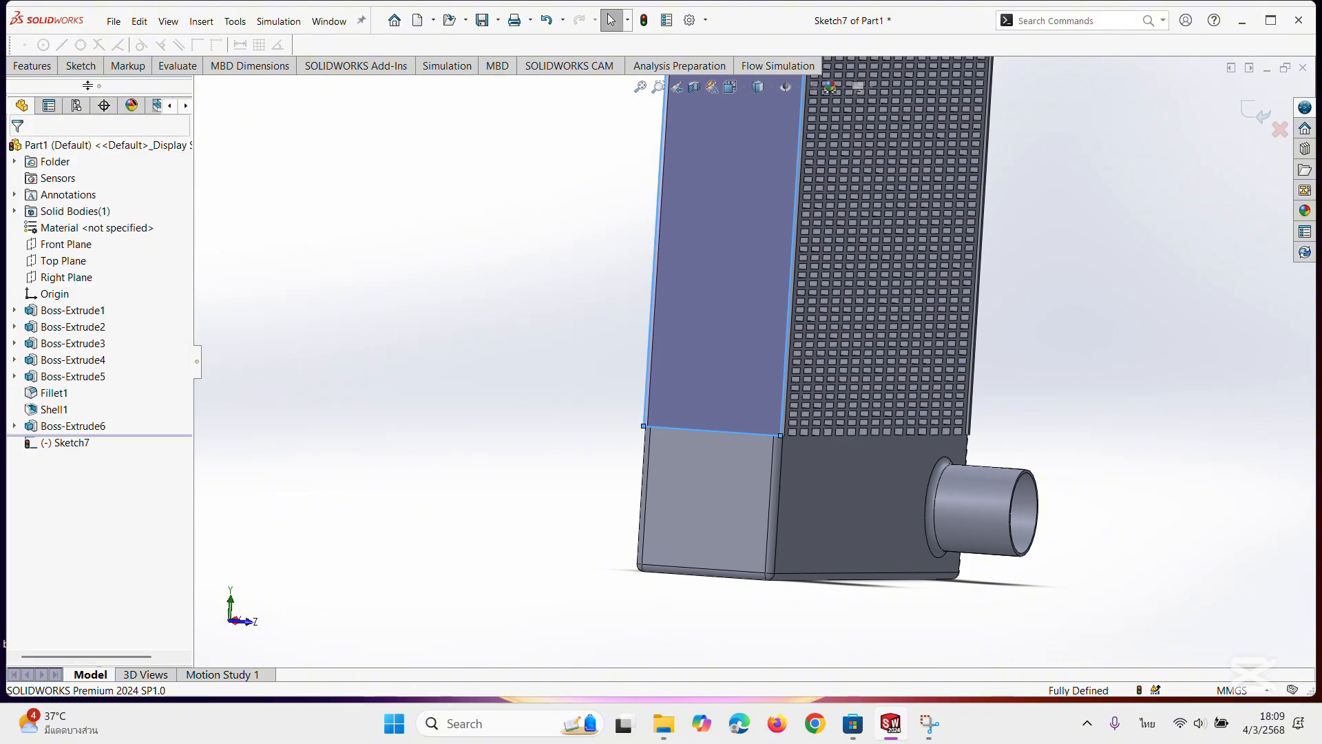
# Extrude the opposite side's rectangle 3 mm as a blind boss with its direction reversed inward toward the fins.
pyautogui.click(34, 66)
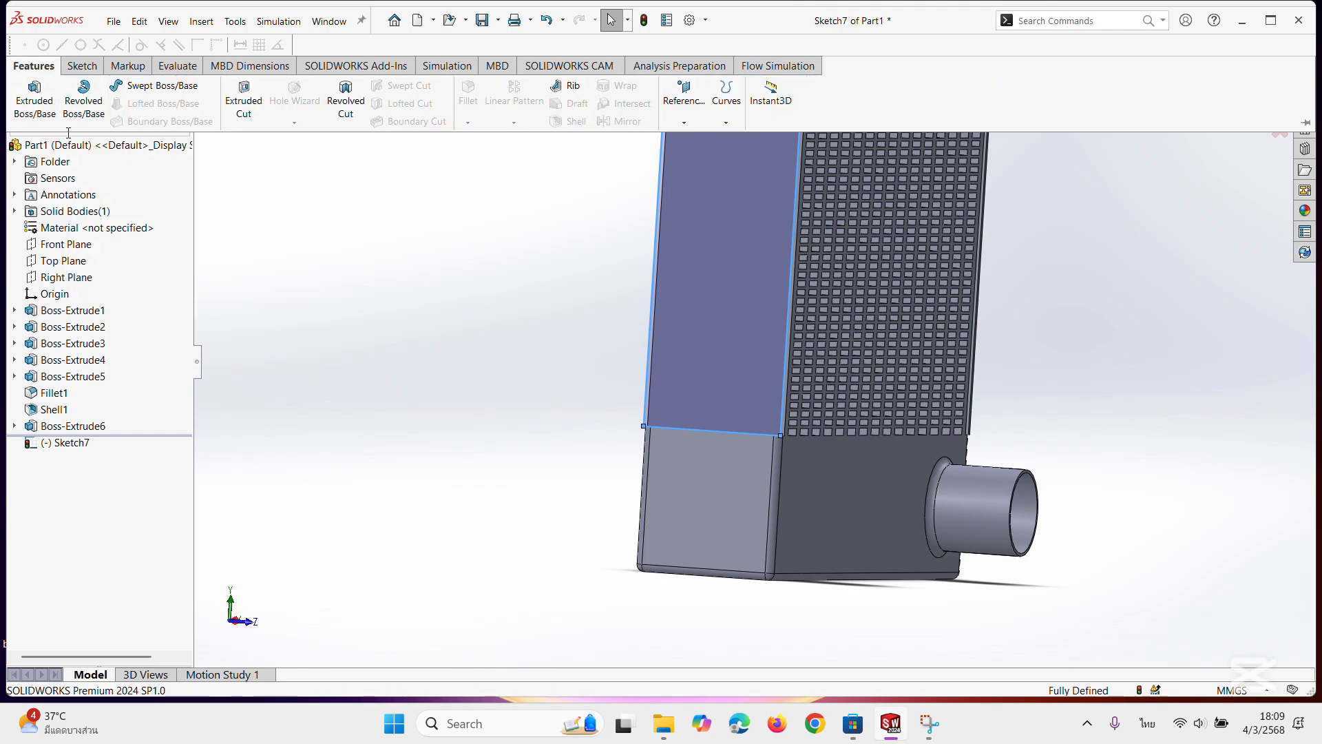
pyautogui.click(31, 97)
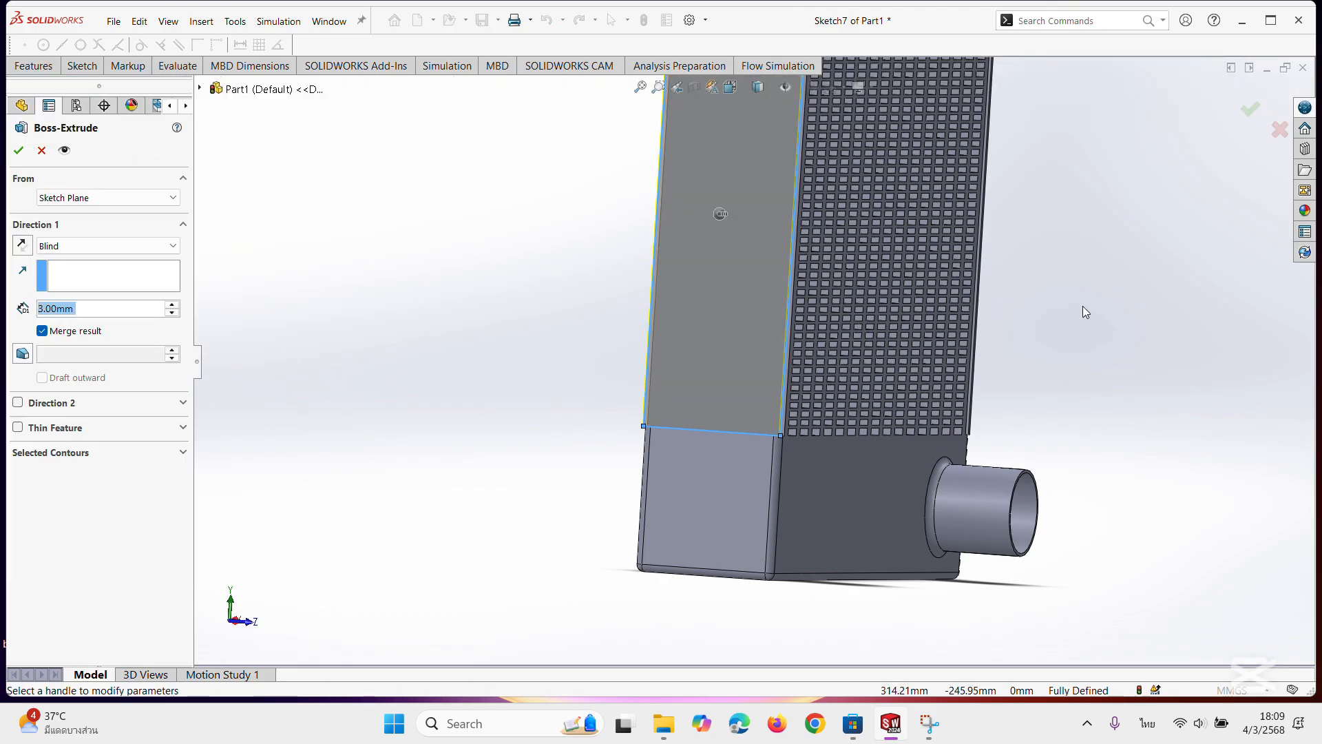
pyautogui.moveTo(1079, 317); pyautogui.dragTo(1026, 324, button='middle')
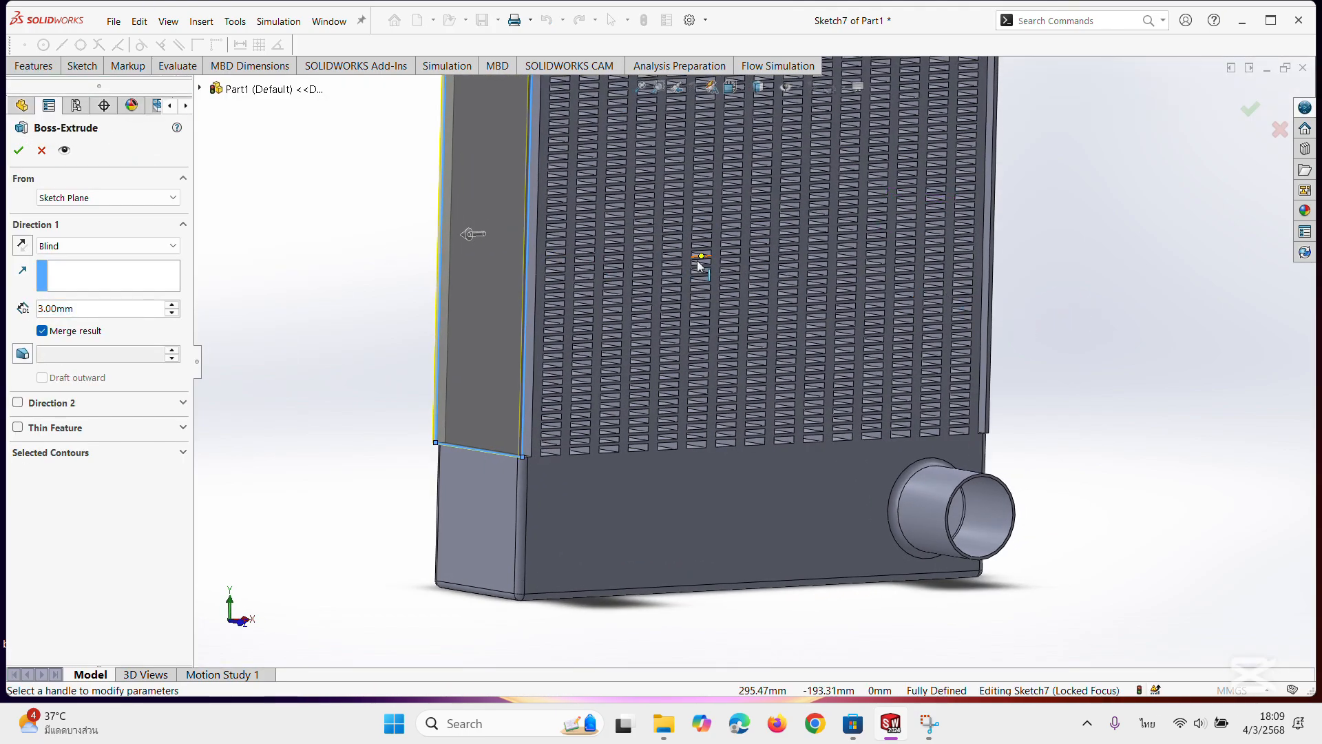
pyautogui.moveTo(698, 266); pyautogui.dragTo(646, 267, button='middle')
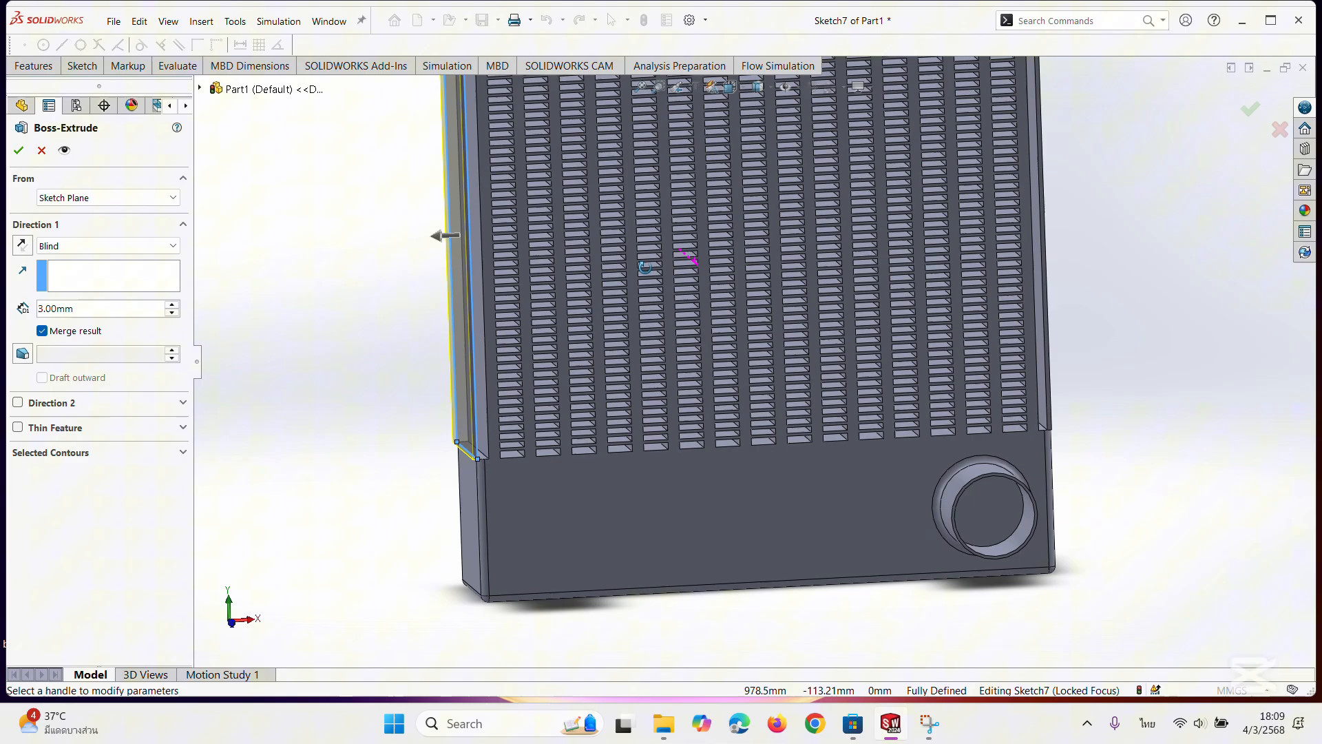
pyautogui.click(22, 245)
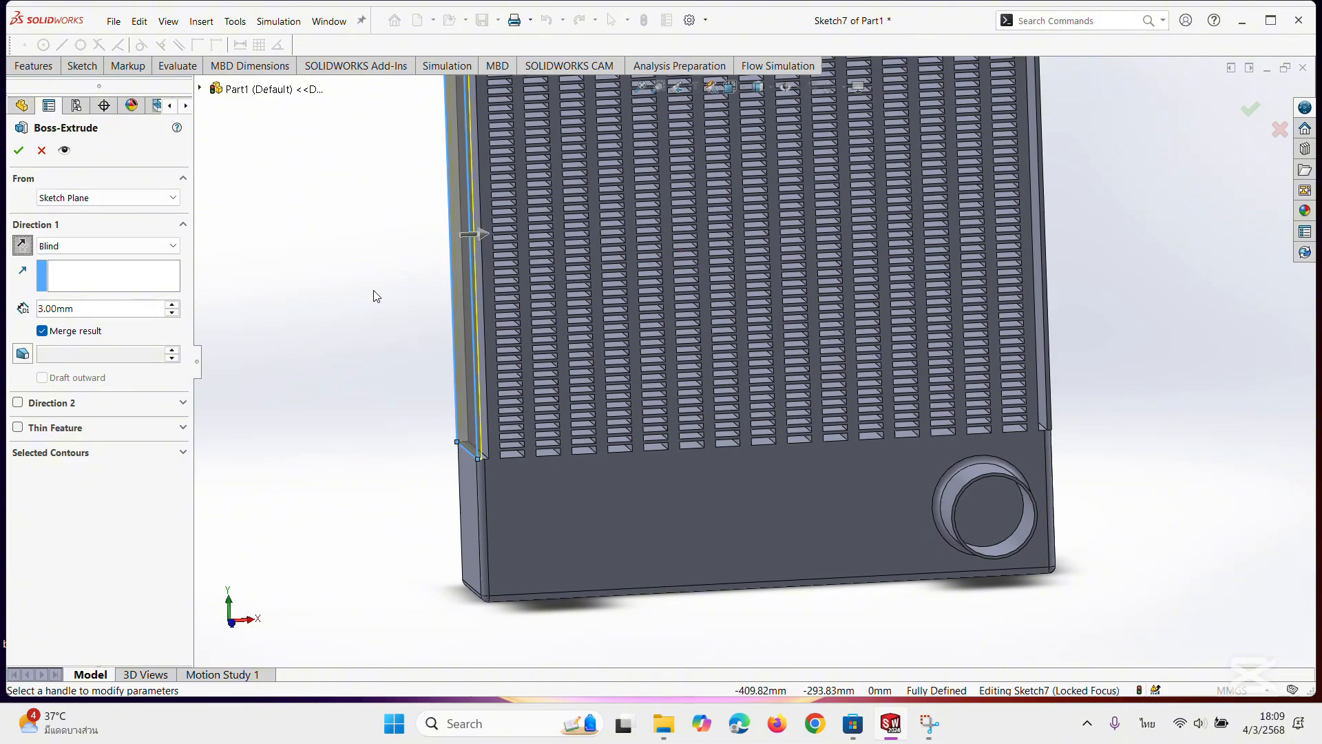
pyautogui.moveTo(1130, 361); pyautogui.dragTo(1077, 386, button='middle')
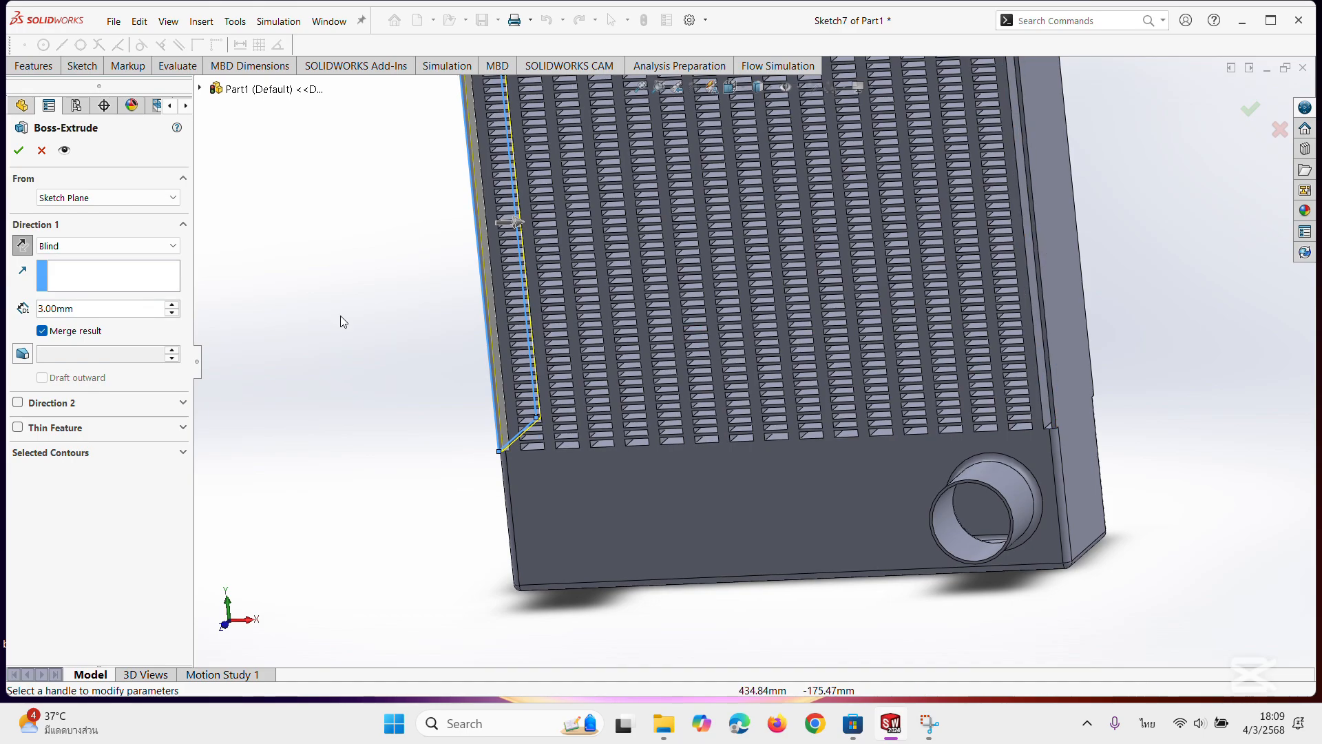
pyautogui.press('Return')
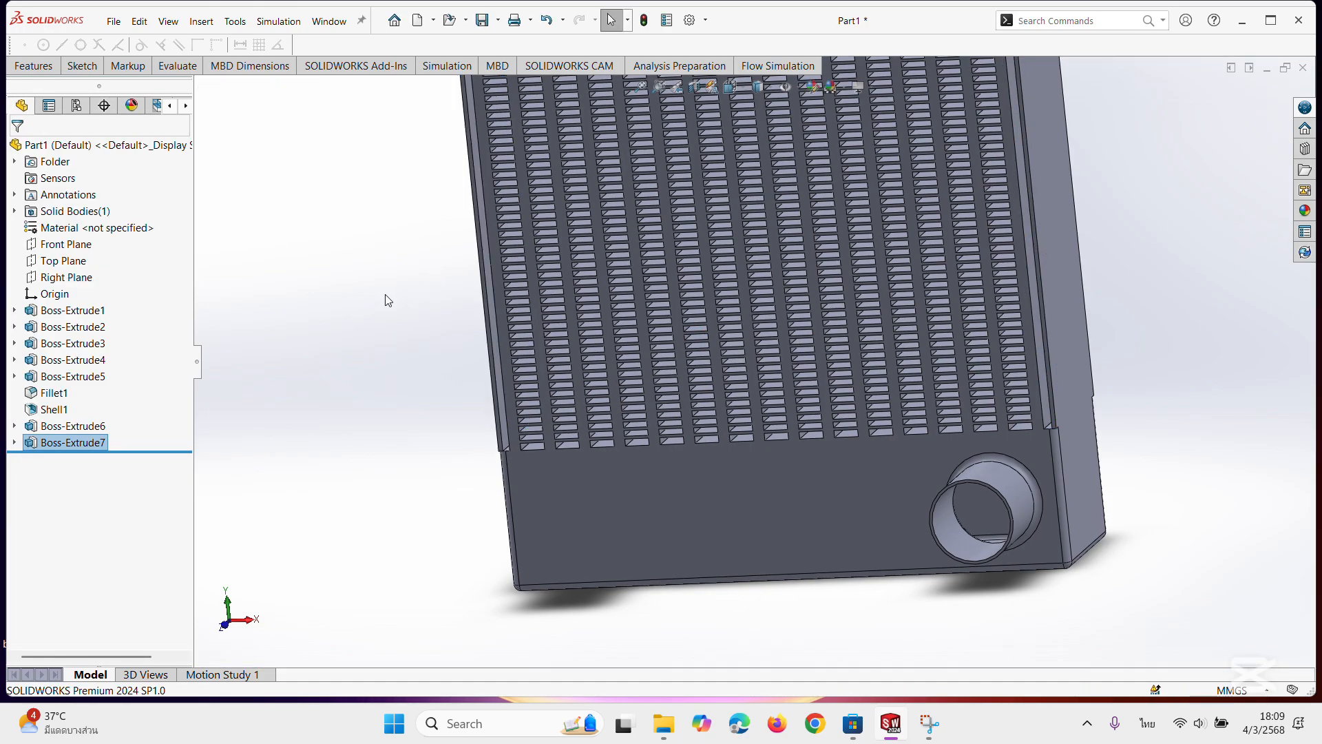
# Examine the lower end of the new side plate where it meets the fins and the lower end block.
pyautogui.moveTo(423, 463); pyautogui.dragTo(443, 441, button='middle')
pyautogui.scroll(-4, 463, 414)
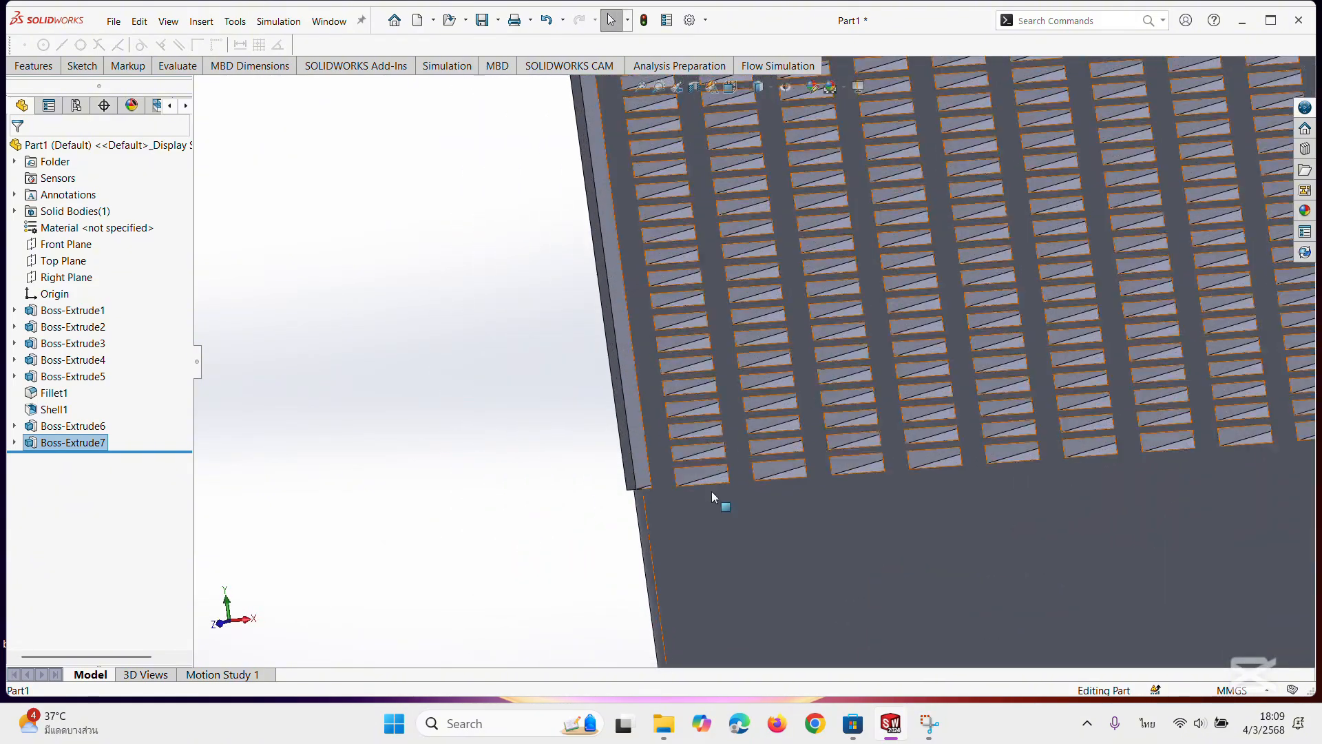
pyautogui.moveTo(712, 490); pyautogui.dragTo(659, 460, button='middle')
pyautogui.scroll(-2, 655, 424)
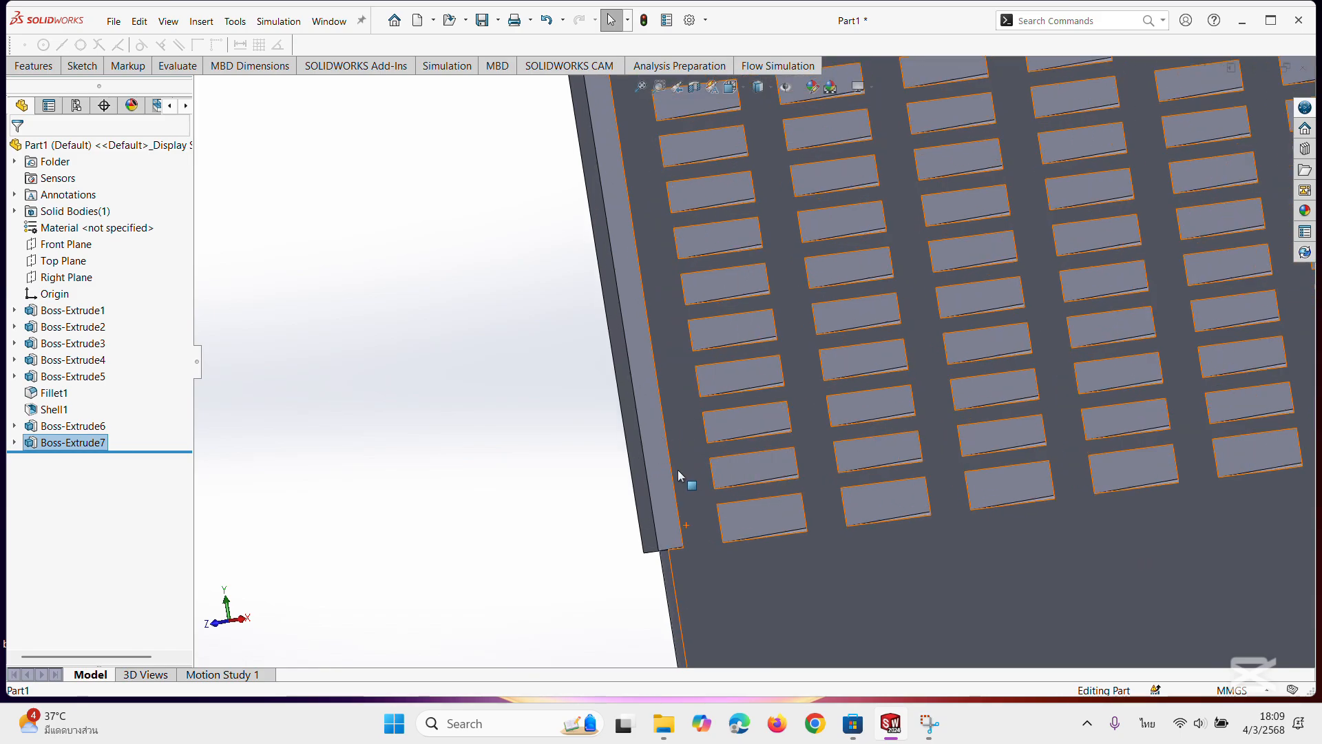
pyautogui.moveTo(673, 506); pyautogui.dragTo(601, 444, button='middle')
pyautogui.scroll(5, 601, 444)
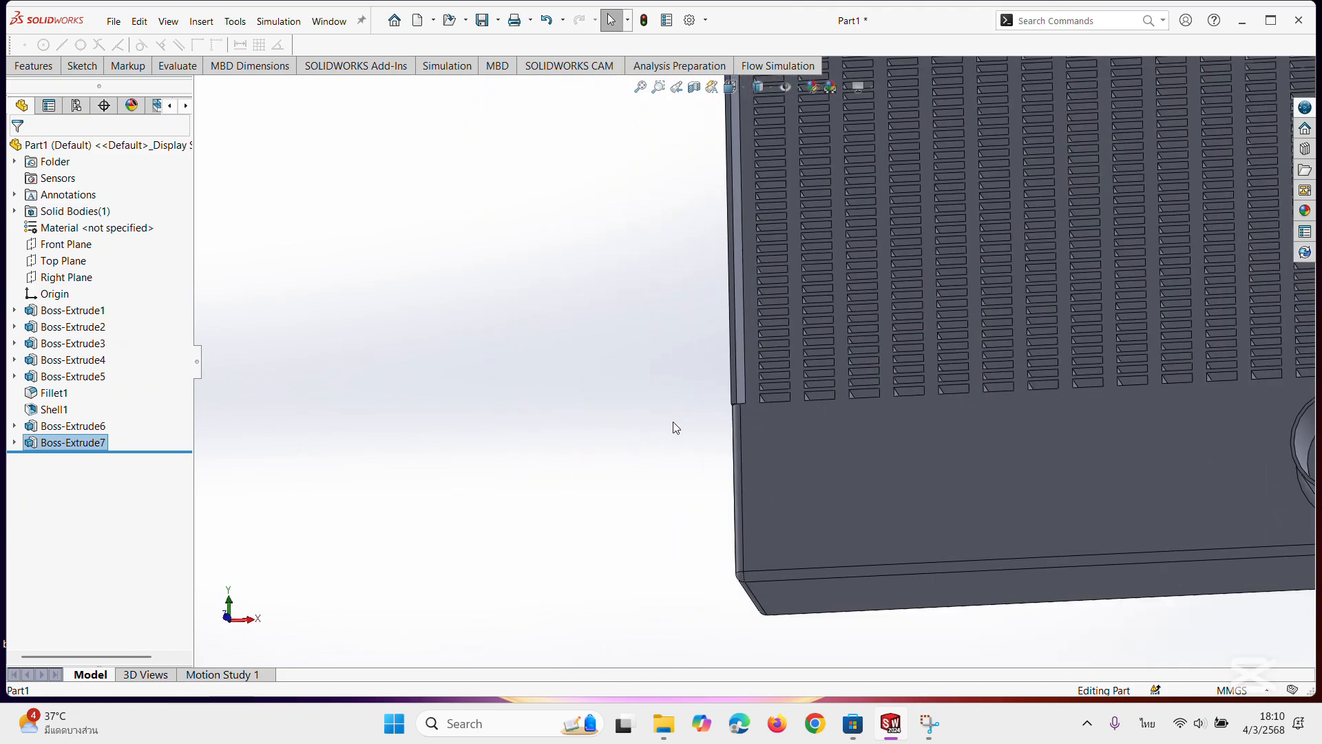
# Begin a symmetric 5 mm constant-size fillet on the first long outer edge of one side plate.
pyautogui.scroll(-2, 727, 427)
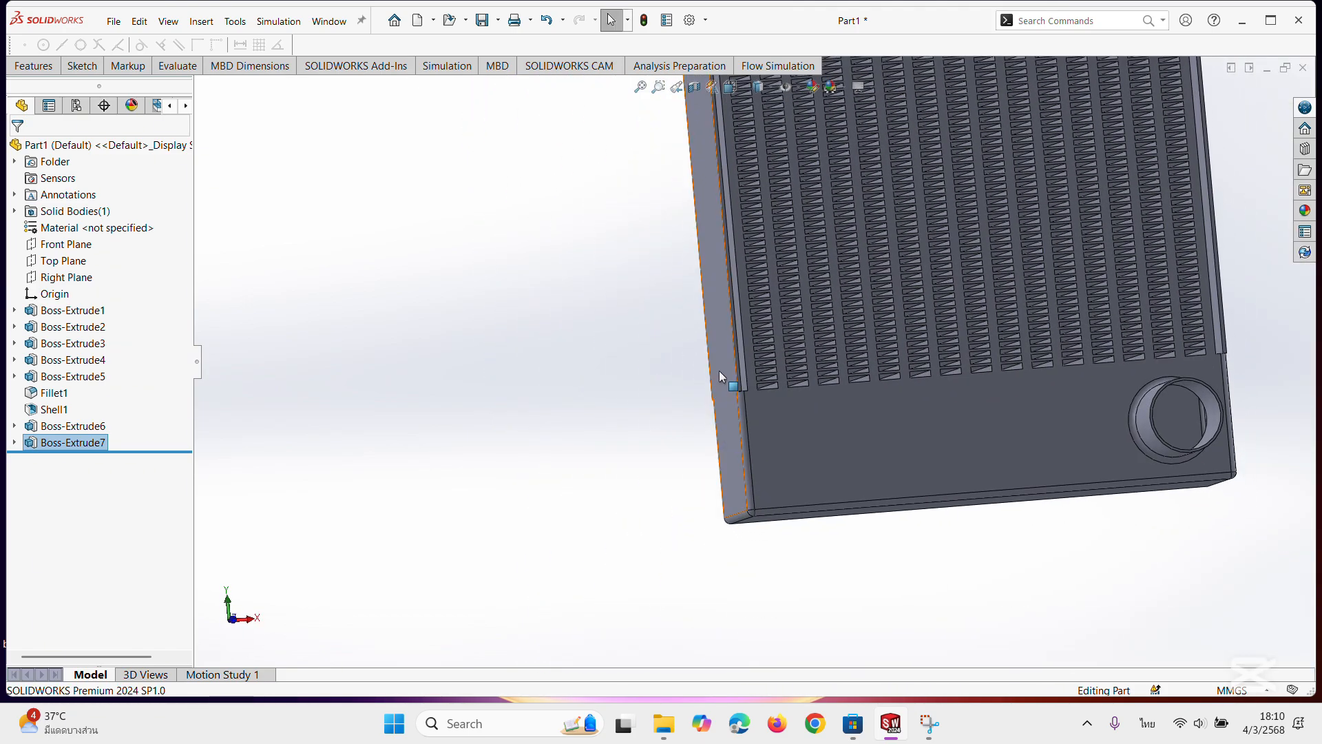
pyautogui.scroll(-3, 738, 377)
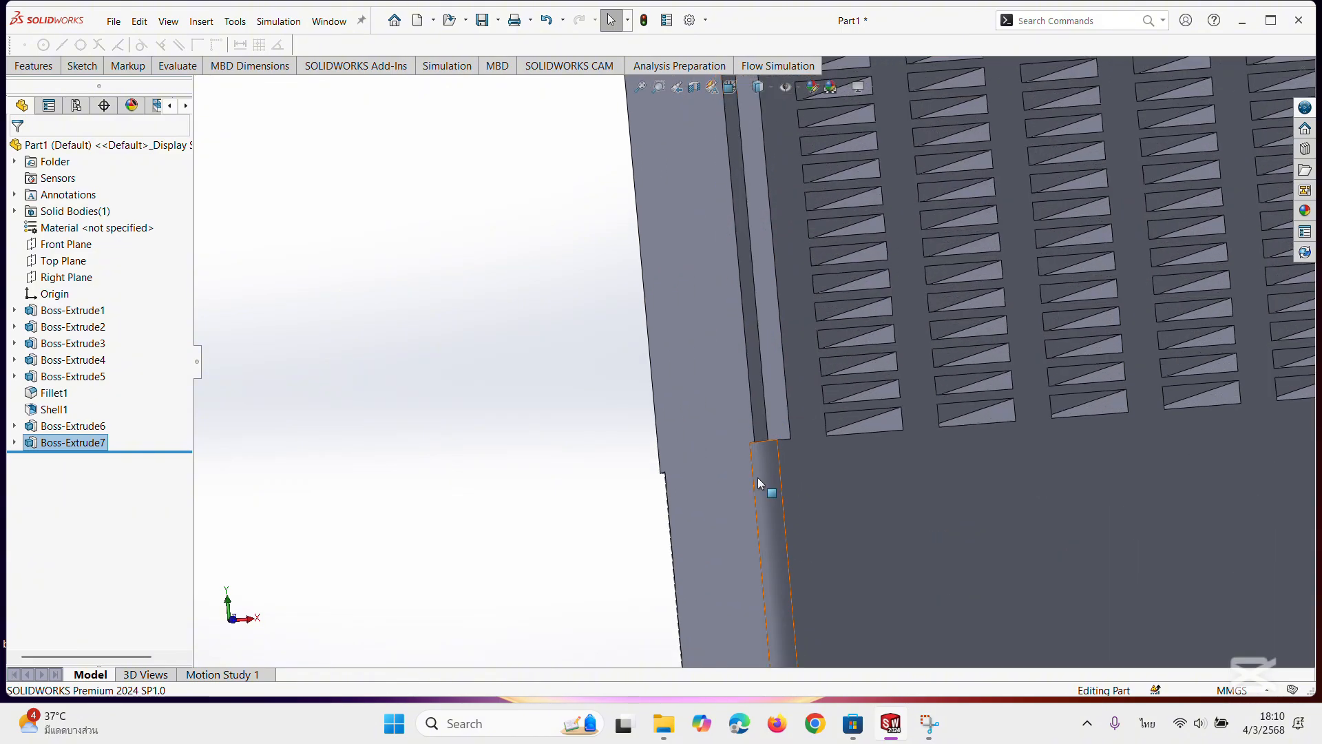
pyautogui.scroll(4, 761, 475)
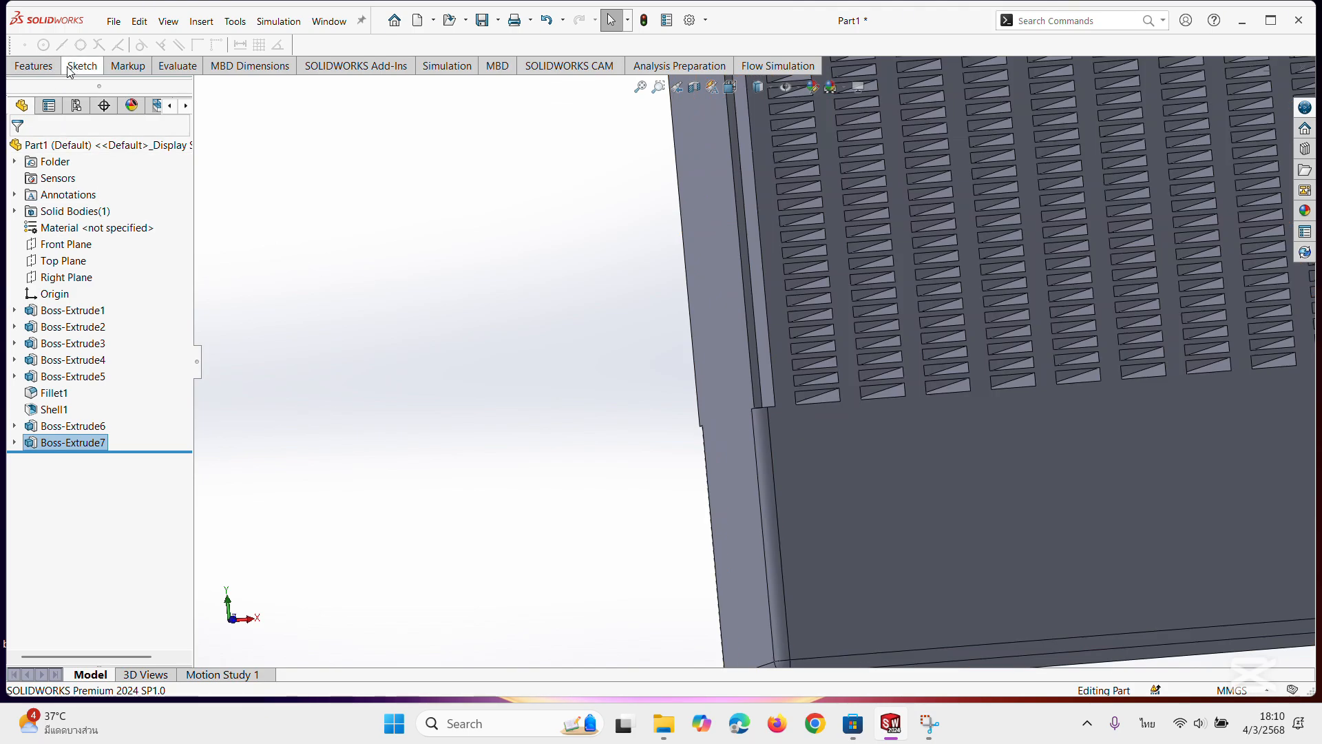
pyautogui.click(47, 69)
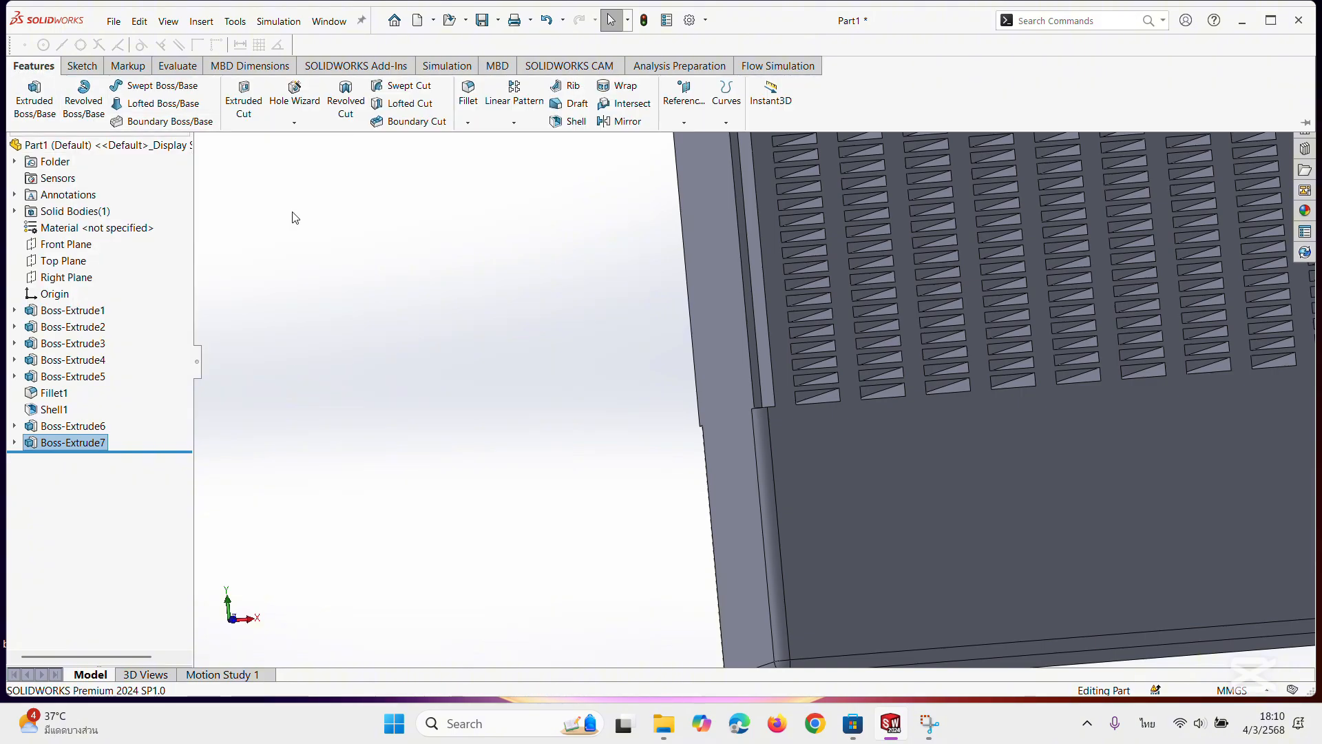
pyautogui.click(468, 96)
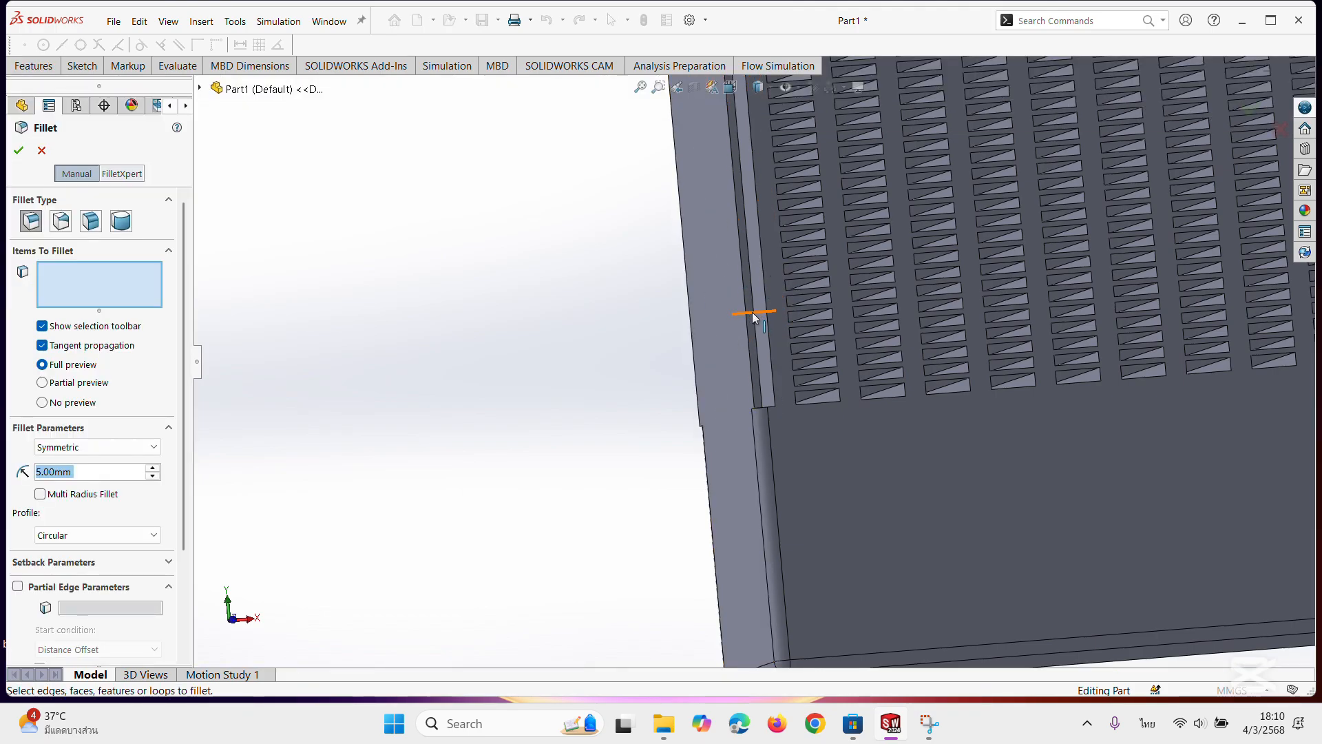
pyautogui.click(750, 315)
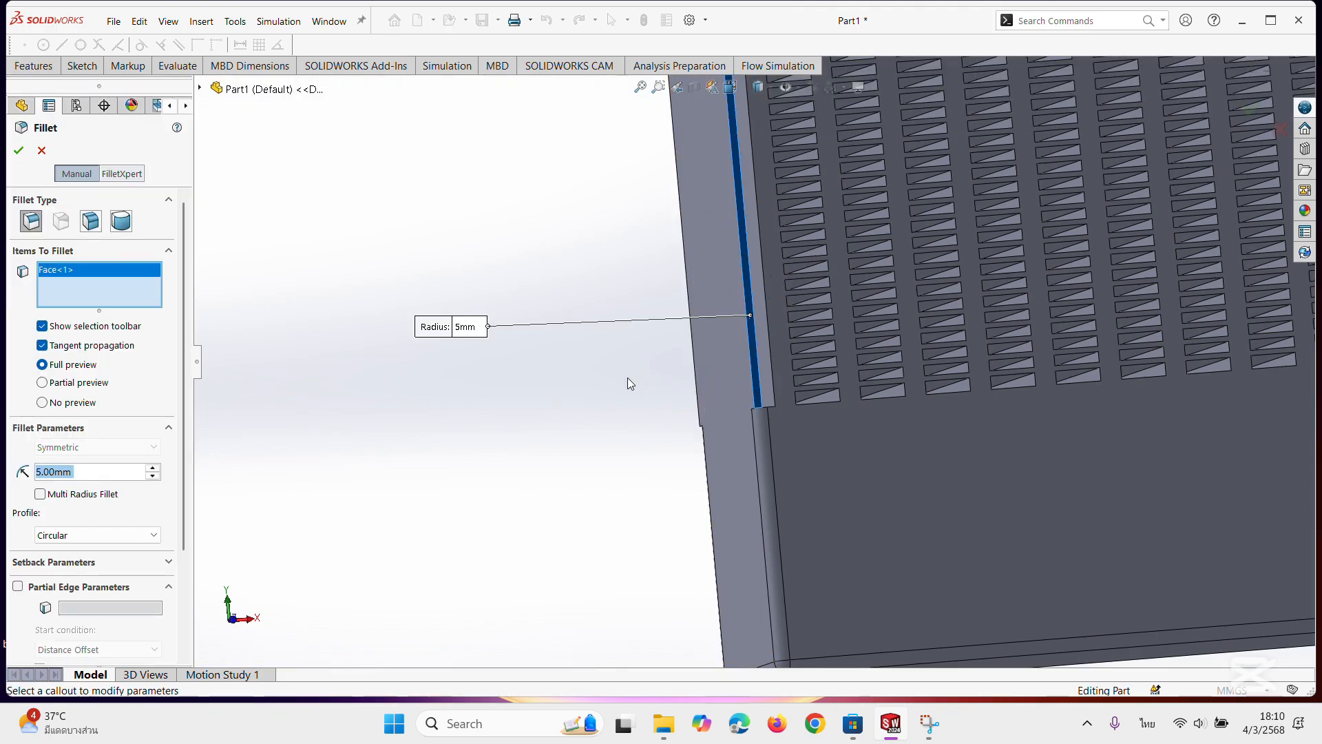
pyautogui.rightClick(113, 291)
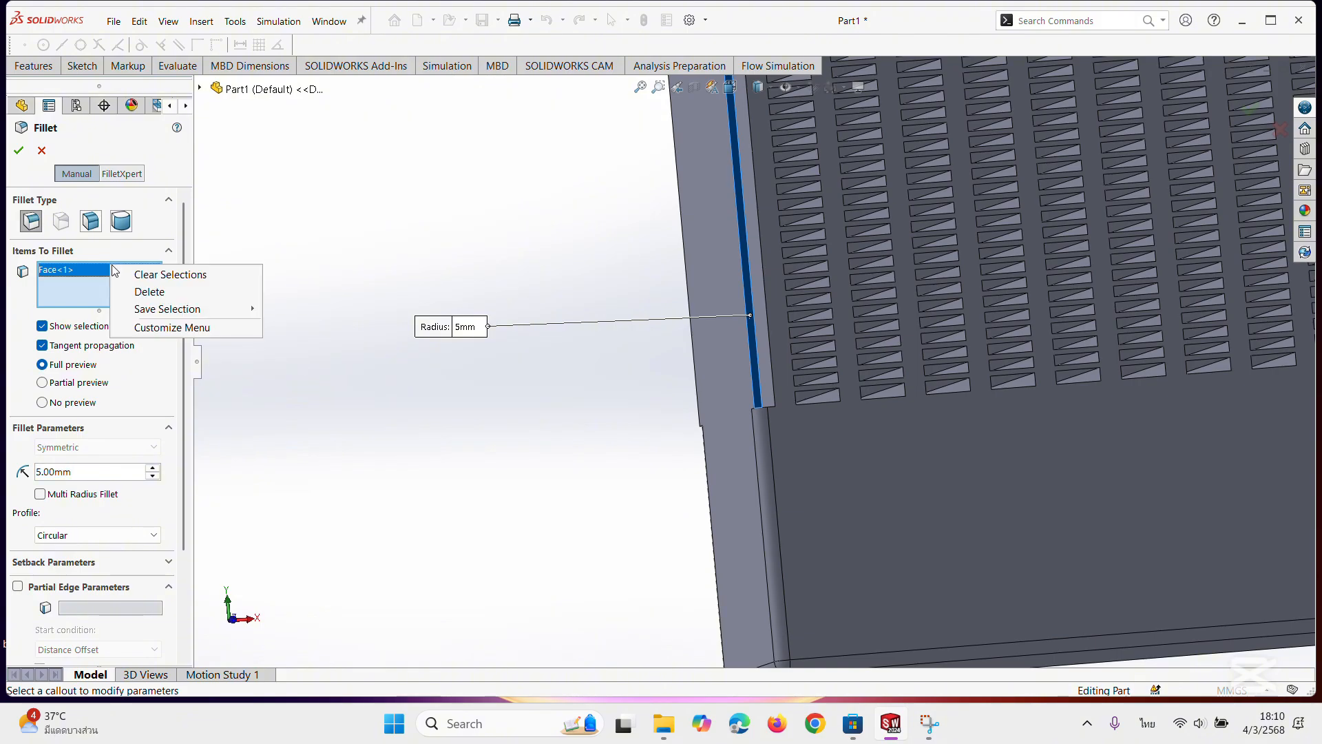
pyautogui.click(141, 289)
pyautogui.scroll(-2, 722, 322)
pyautogui.scroll(-1, 721, 322)
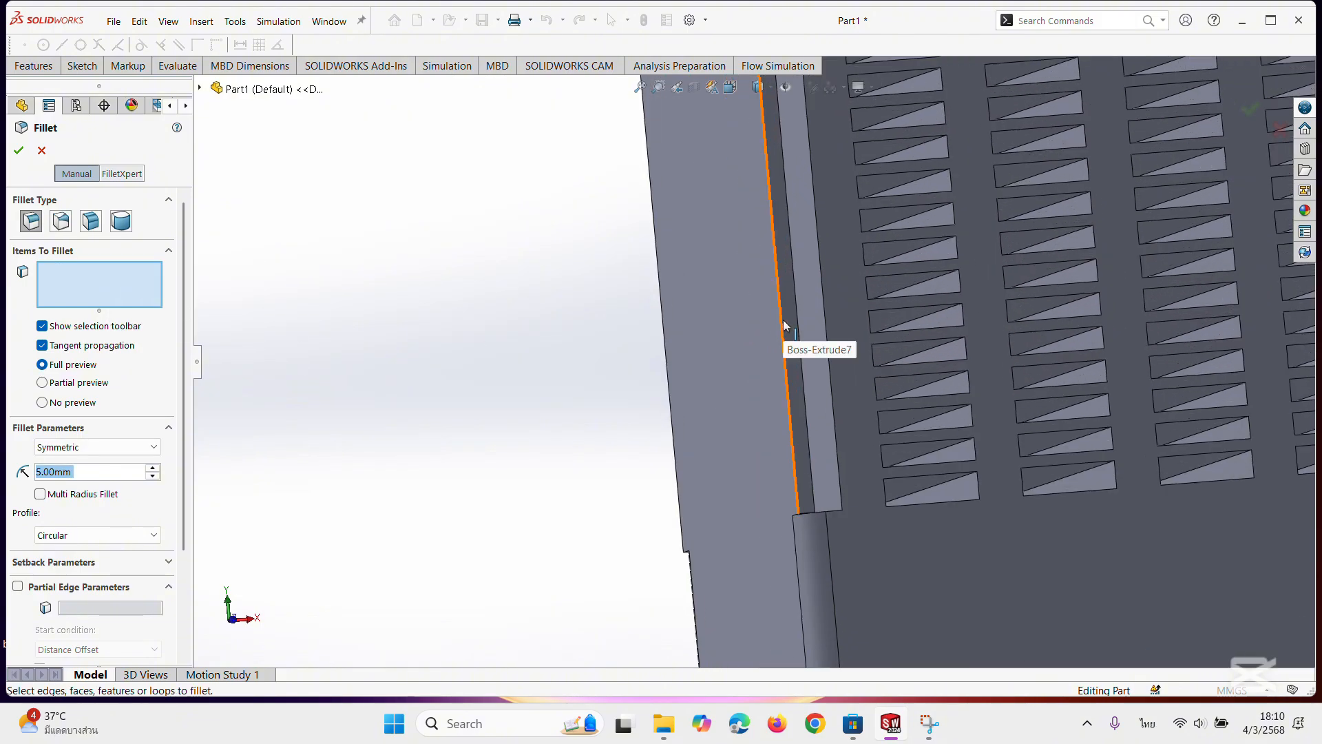
pyautogui.click(779, 323)
pyautogui.click(780, 322)
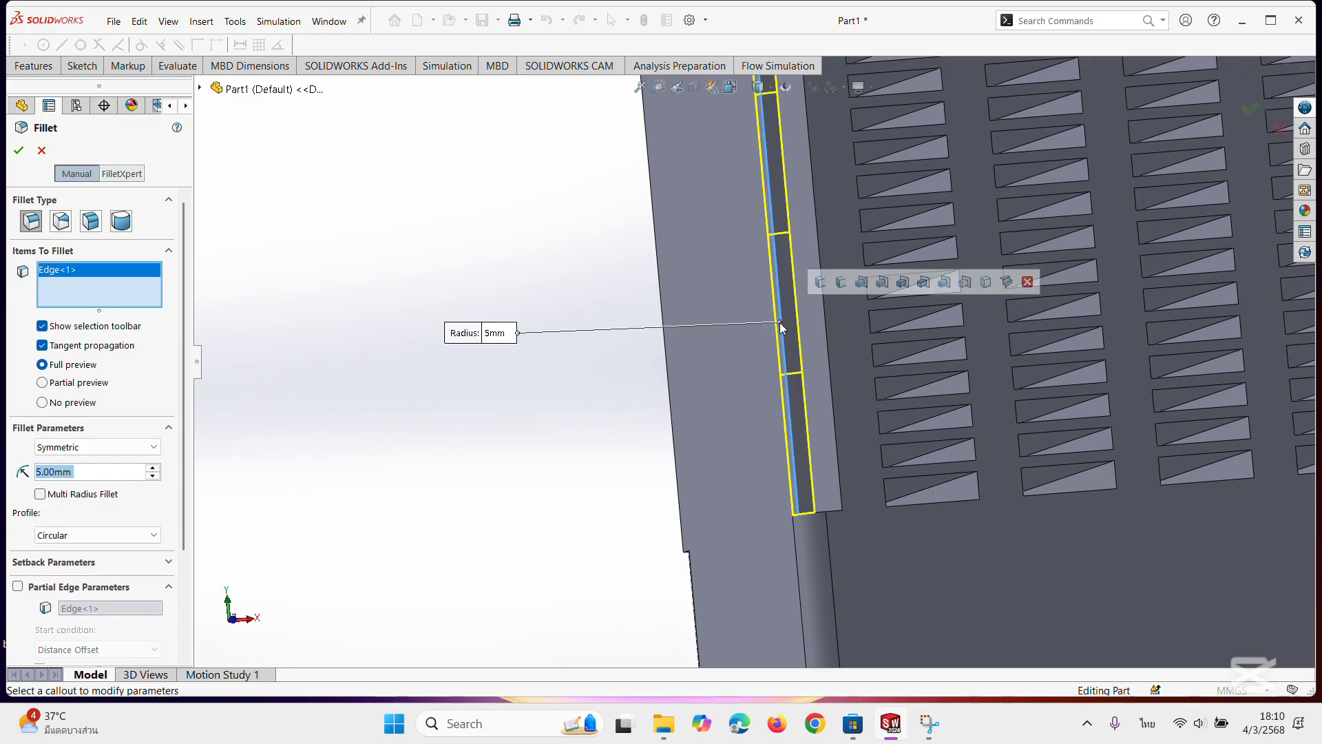
# Add the same side plate's other long outer edge, on the rear side of the part, to the fillet.
pyautogui.scroll(1, 675, 348)
pyautogui.scroll(2, 737, 354)
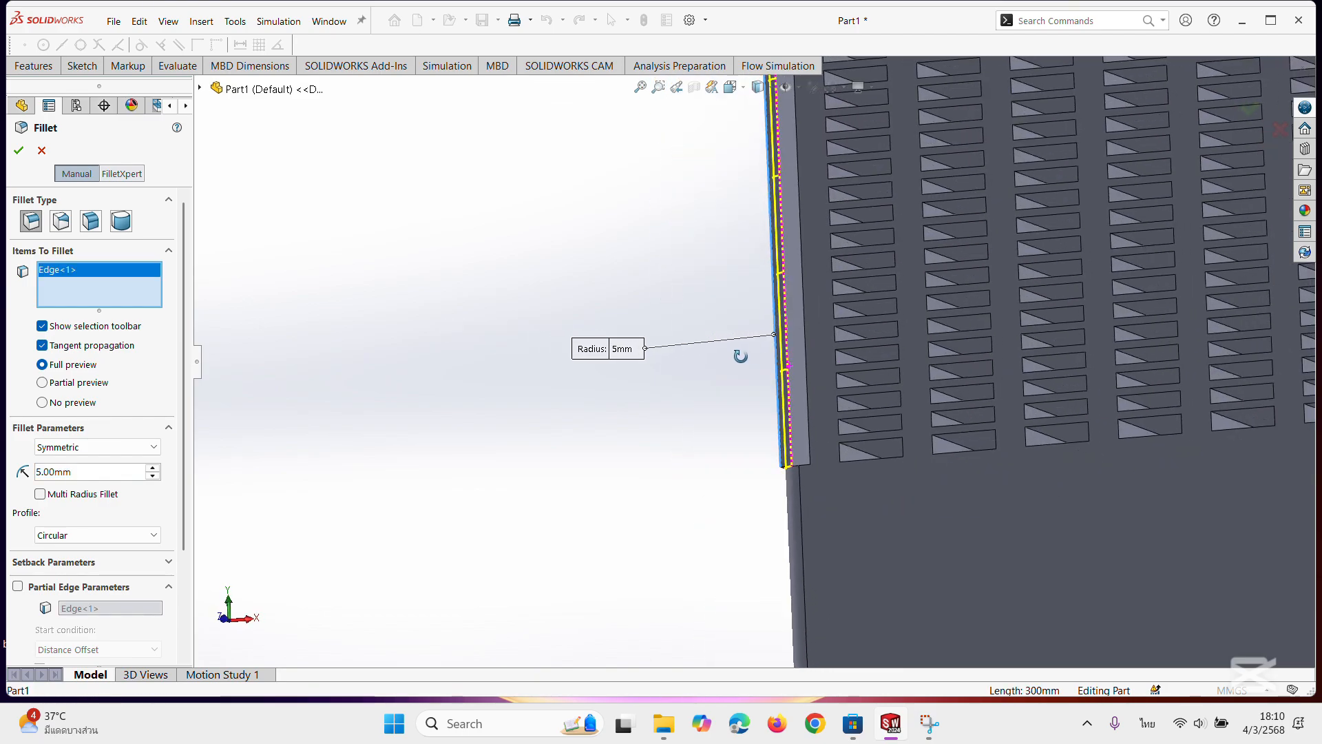
pyautogui.moveTo(753, 351); pyautogui.dragTo(782, 394, button='middle')
pyautogui.scroll(2, 517, 384)
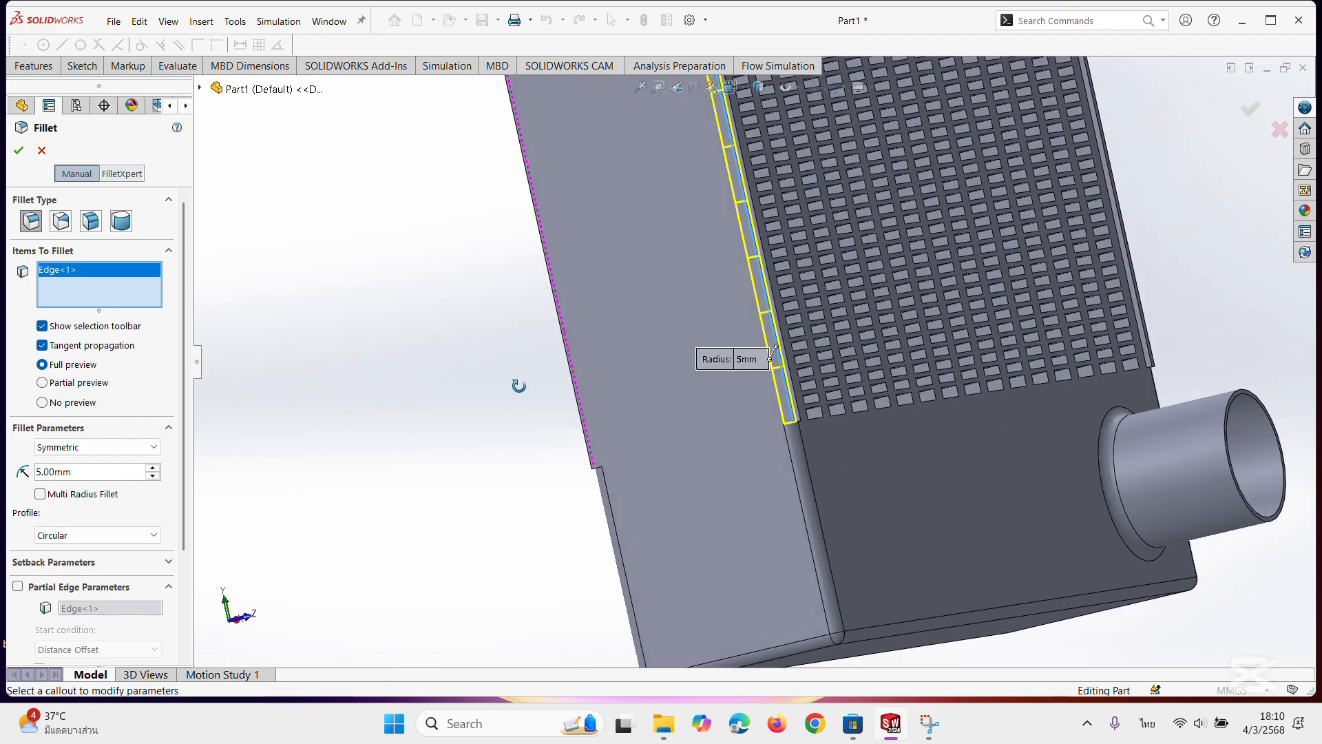
pyautogui.moveTo(516, 384); pyautogui.dragTo(656, 372, button='middle')
pyautogui.scroll(-2, 655, 372)
pyautogui.scroll(-3, 567, 372)
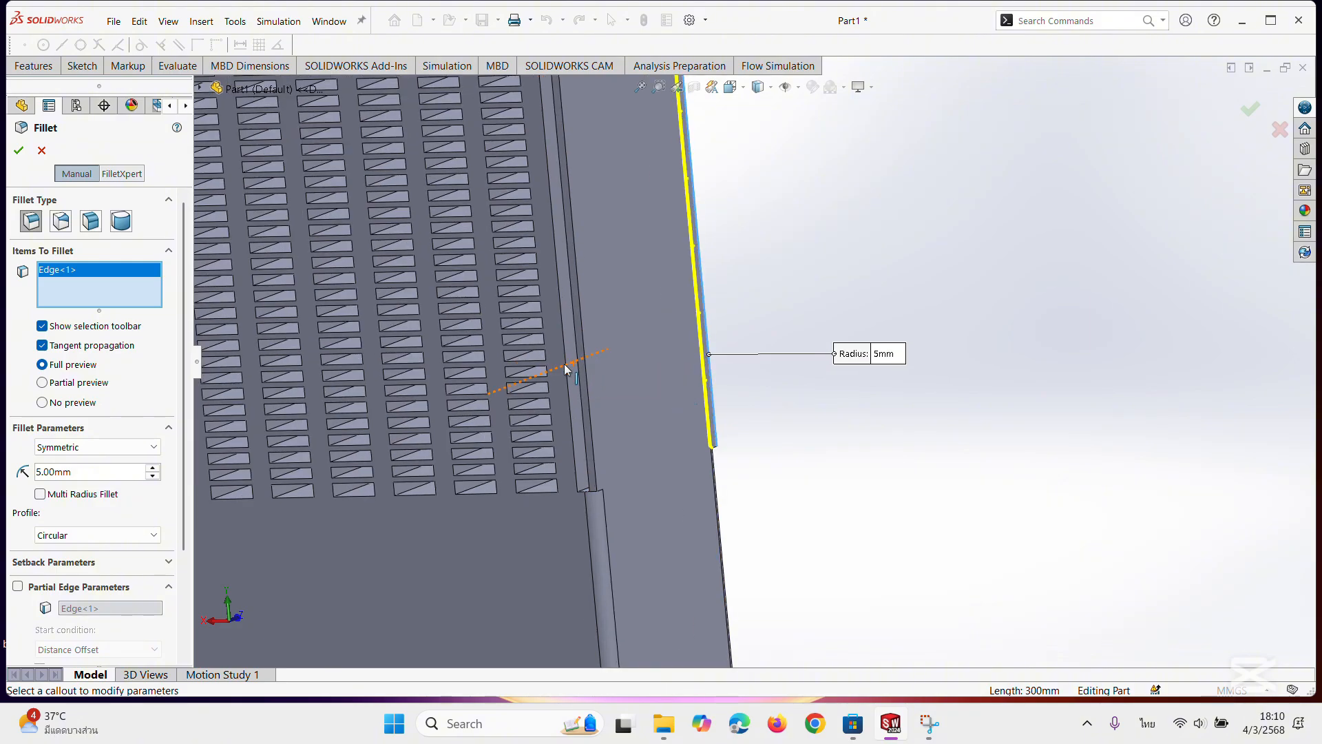
pyautogui.click(623, 424)
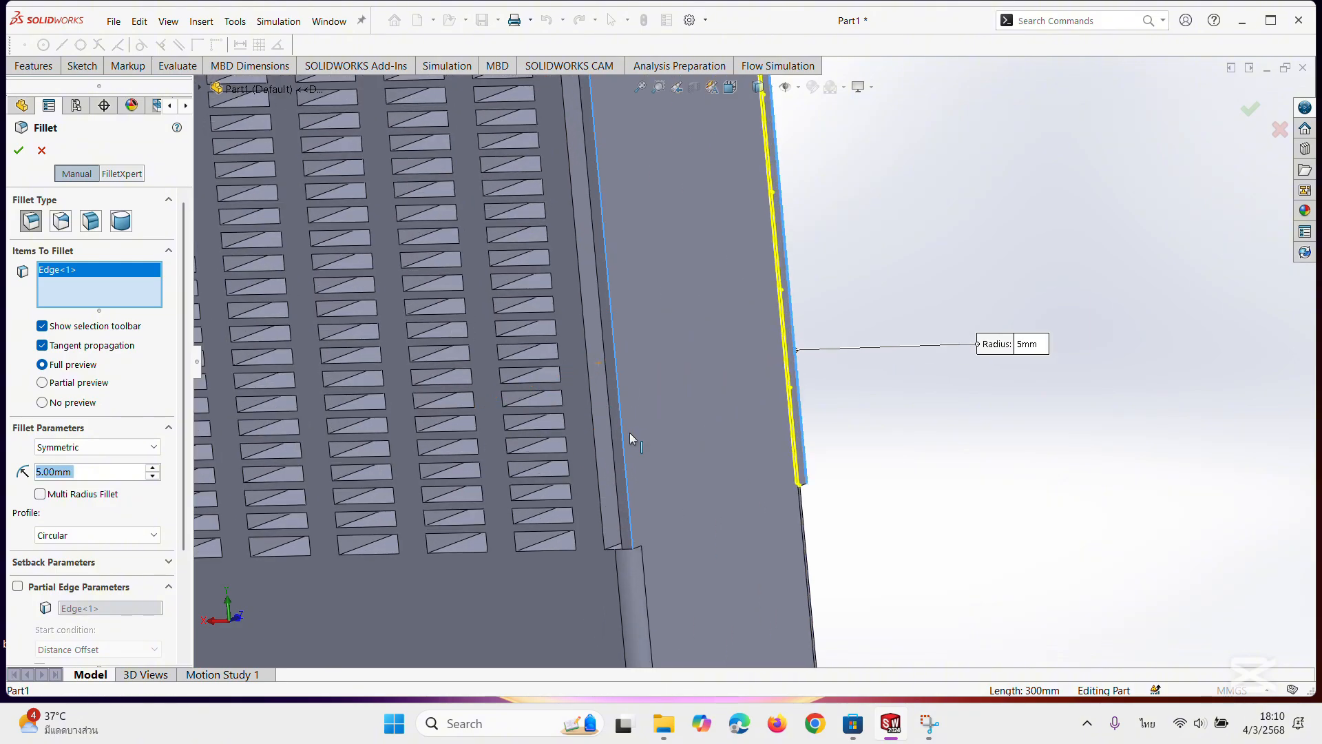
# Add both long outer edges of the opposite side plate to the selection and apply the 5 mm fillet.
pyautogui.scroll(2, 629, 432)
pyautogui.scroll(5, 632, 461)
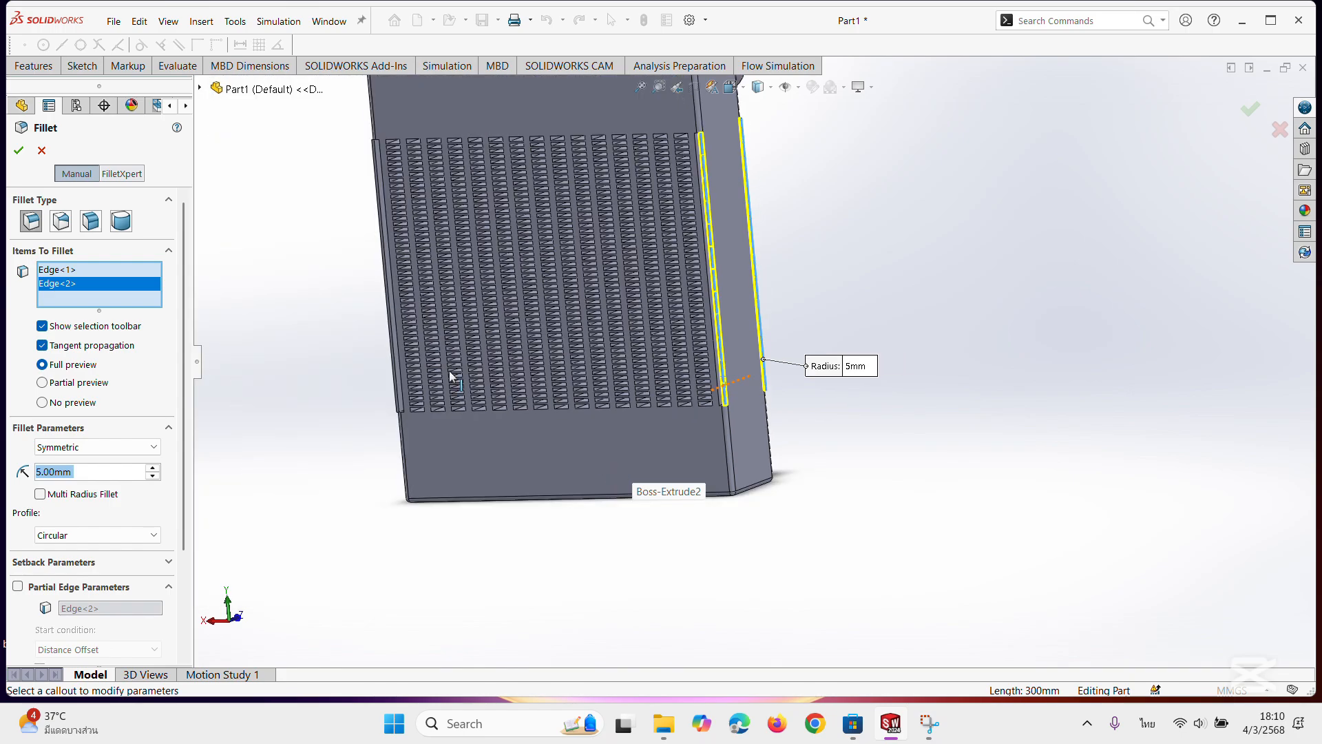
pyautogui.moveTo(452, 377); pyautogui.dragTo(312, 344, button='middle')
pyautogui.scroll(-5, 313, 345)
pyautogui.scroll(-1, 933, 440)
pyautogui.scroll(1, 937, 444)
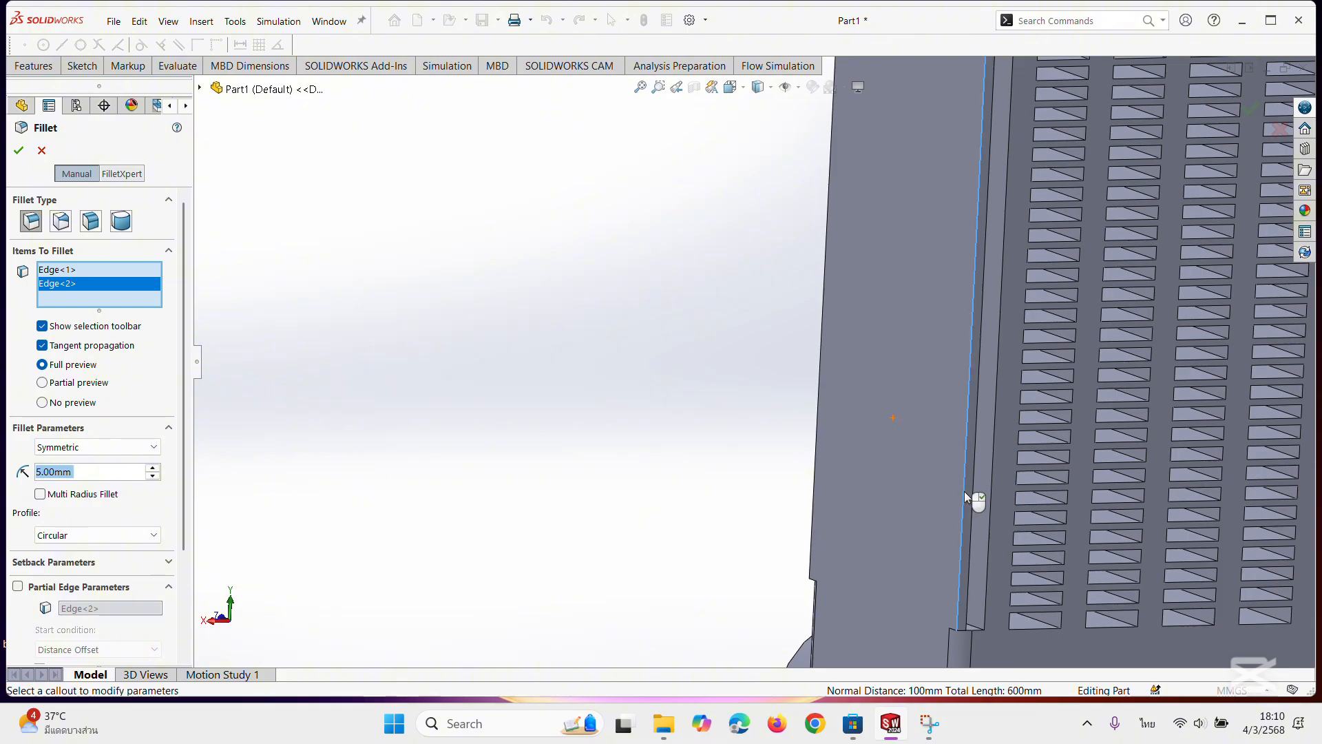
pyautogui.click(964, 490)
pyautogui.moveTo(621, 374); pyautogui.dragTo(780, 455, button='middle')
pyautogui.click(771, 465)
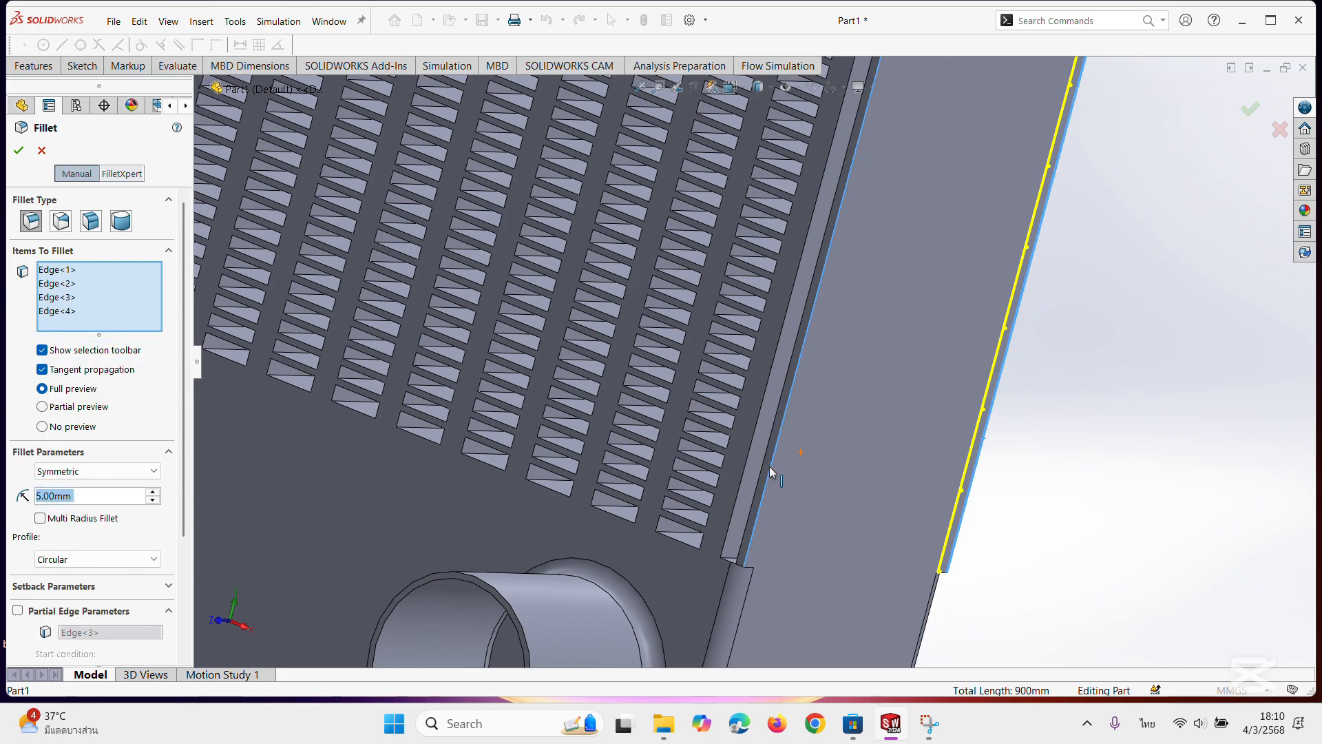
pyautogui.scroll(7, 804, 451)
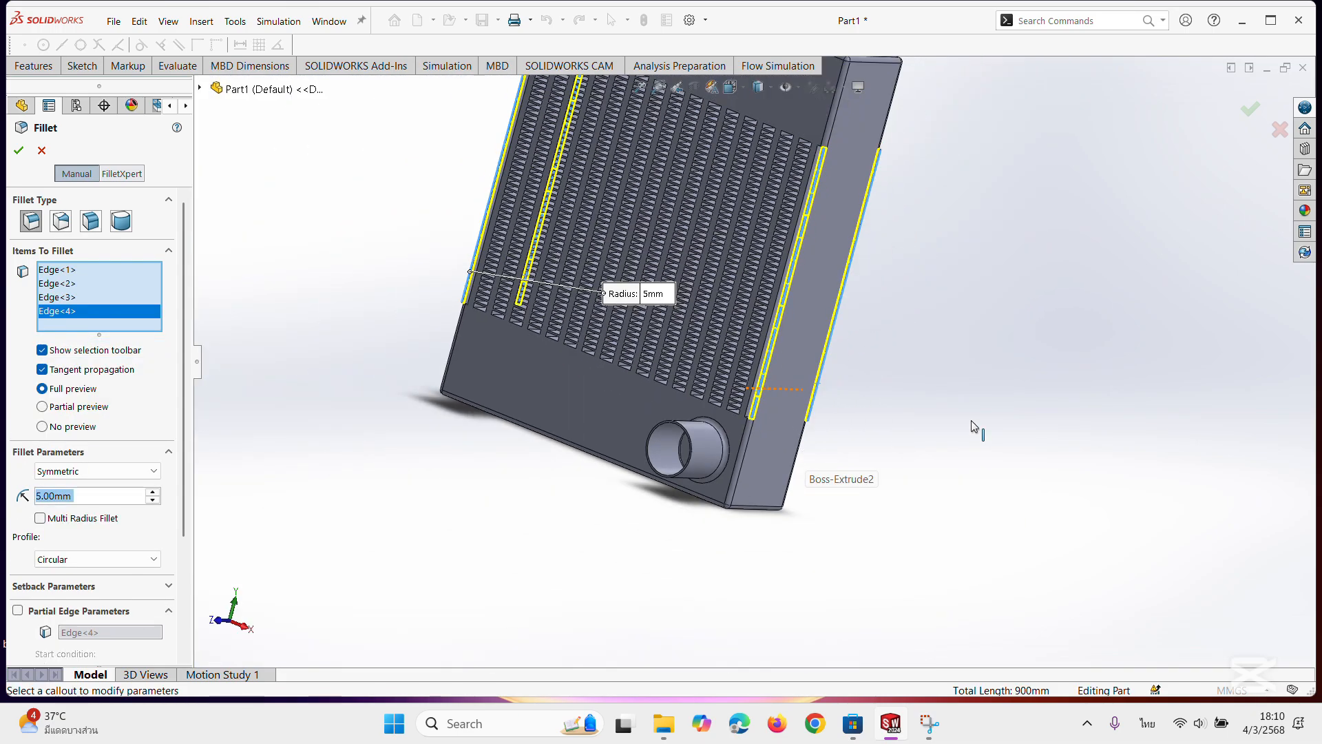
pyautogui.moveTo(974, 426); pyautogui.dragTo(1035, 336, button='middle')
pyautogui.scroll(3, 1035, 337)
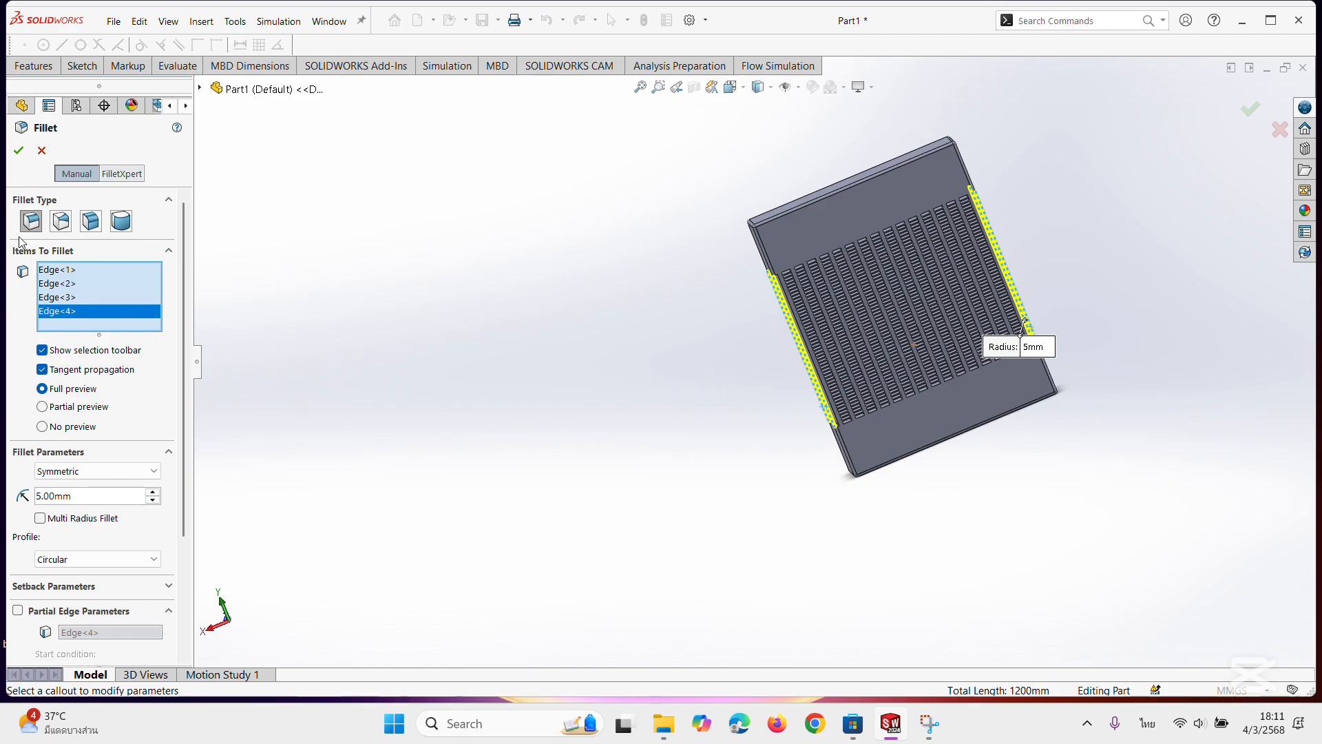
pyautogui.click(19, 150)
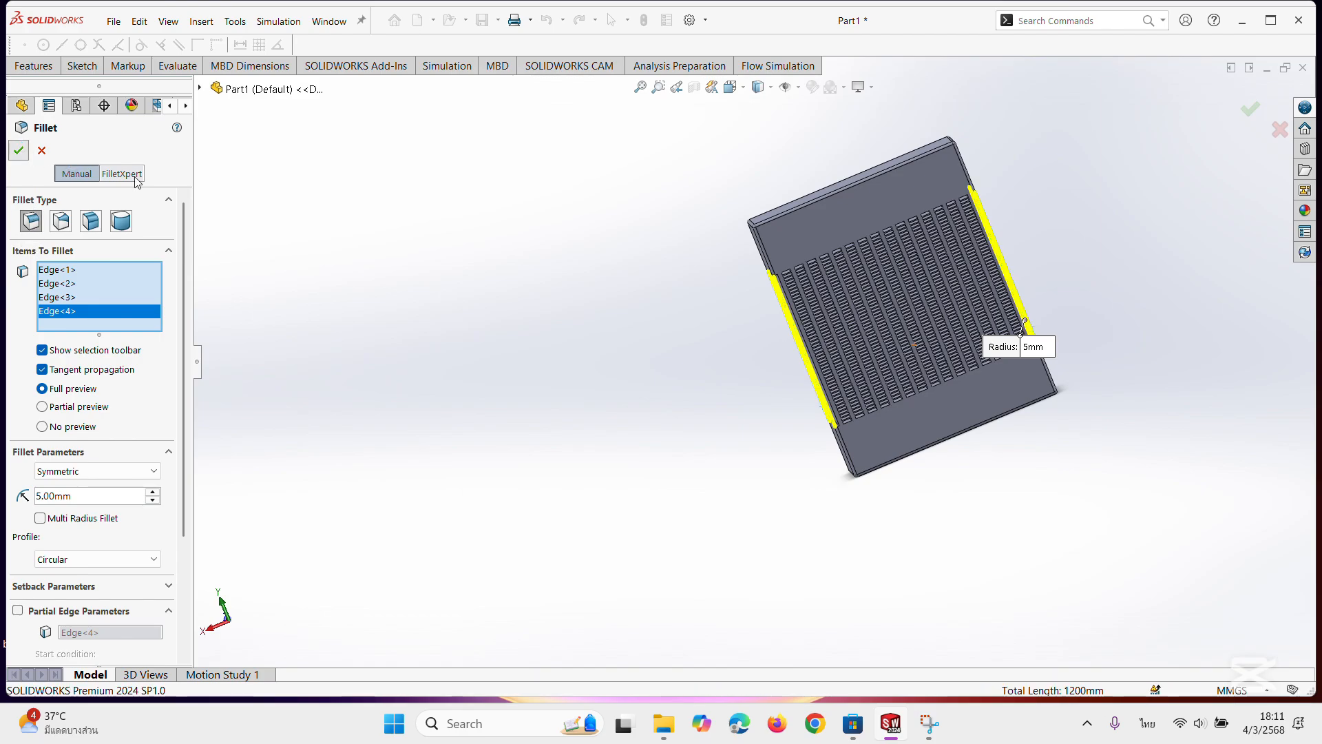
# Examine the filleted side plates where they meet the end blocks, from both the rear and the boss side.
pyautogui.scroll(-8, 915, 210)
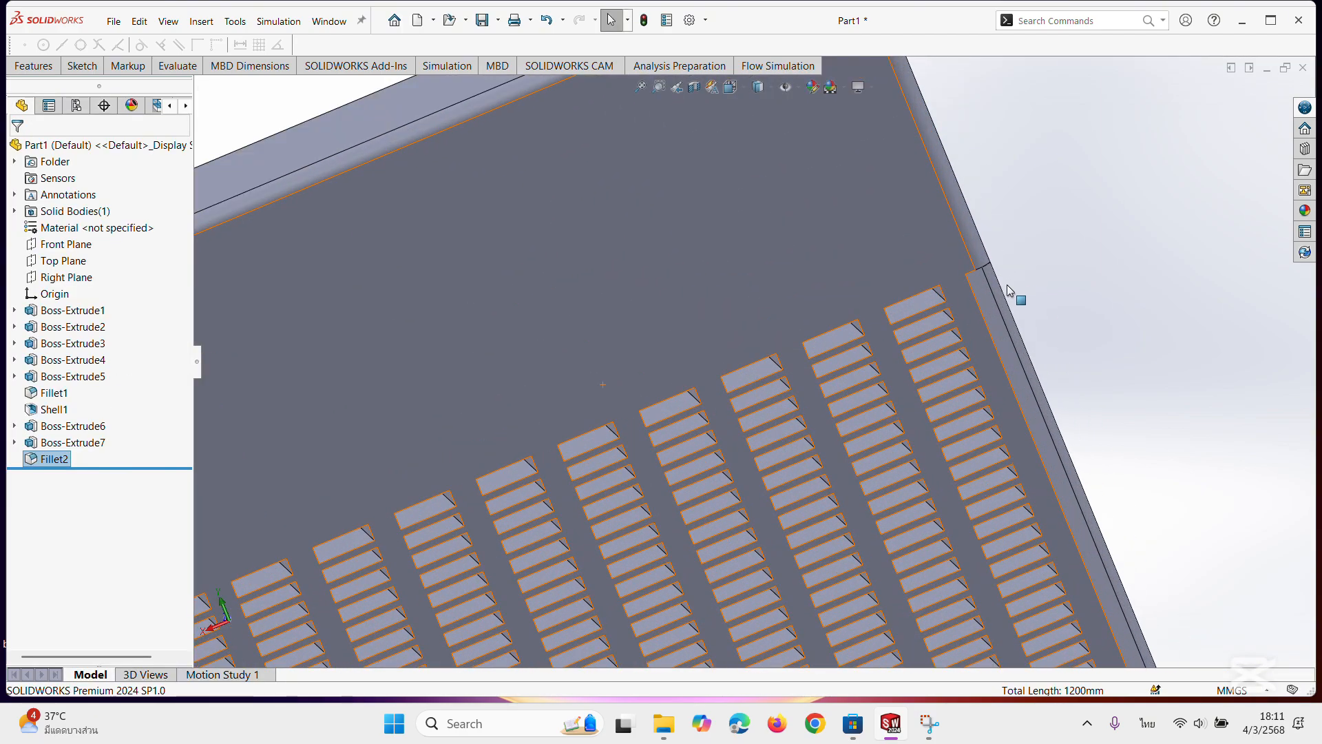
pyautogui.moveTo(1013, 295); pyautogui.dragTo(993, 264, button='middle')
pyautogui.scroll(1, 998, 310)
pyautogui.middleClick(980, 318)
pyautogui.scroll(4, 971, 303)
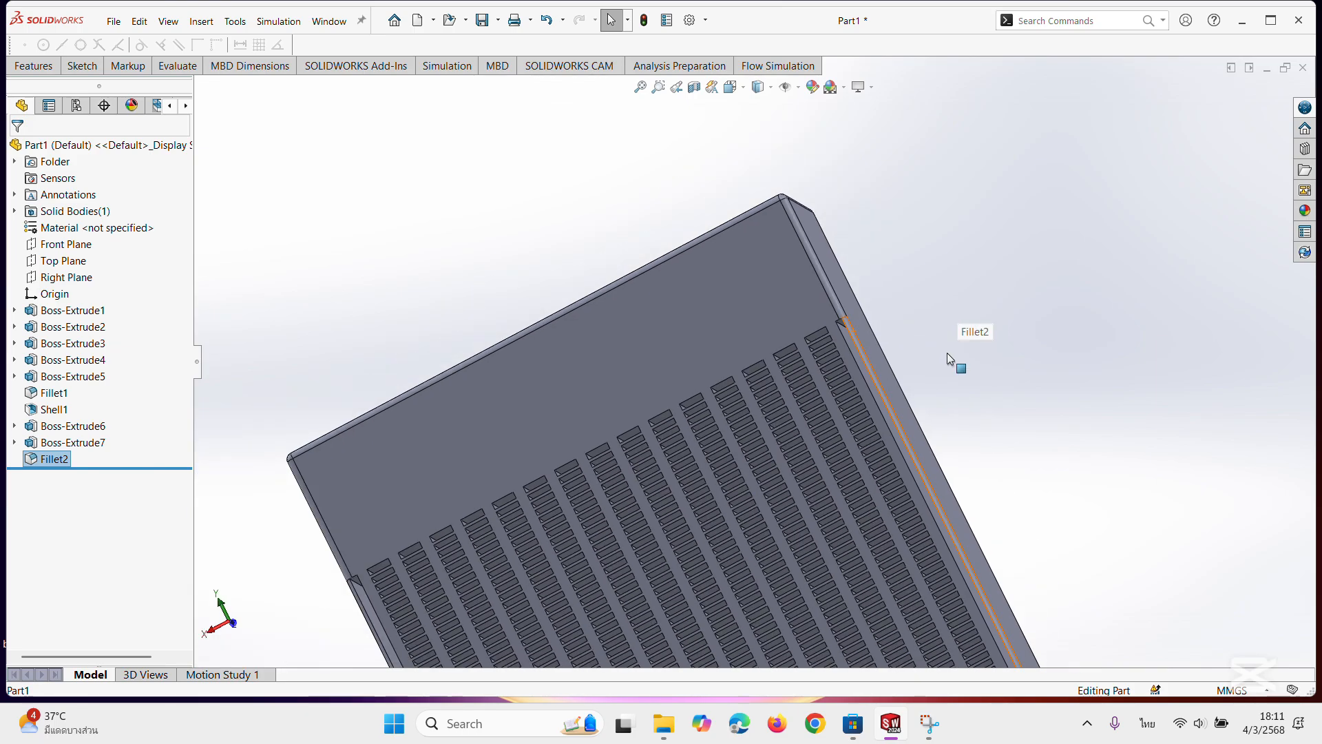
pyautogui.scroll(2, 953, 358)
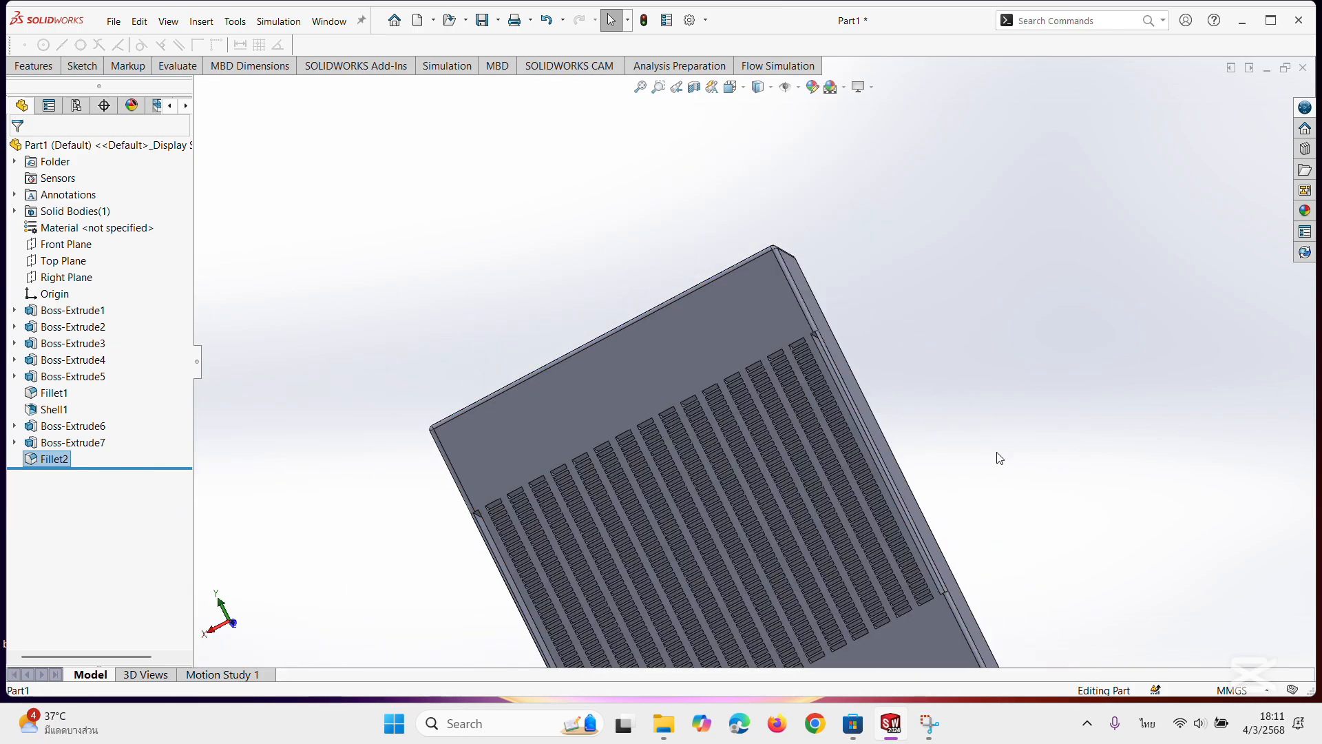
pyautogui.moveTo(999, 458); pyautogui.dragTo(717, 469, button='middle')
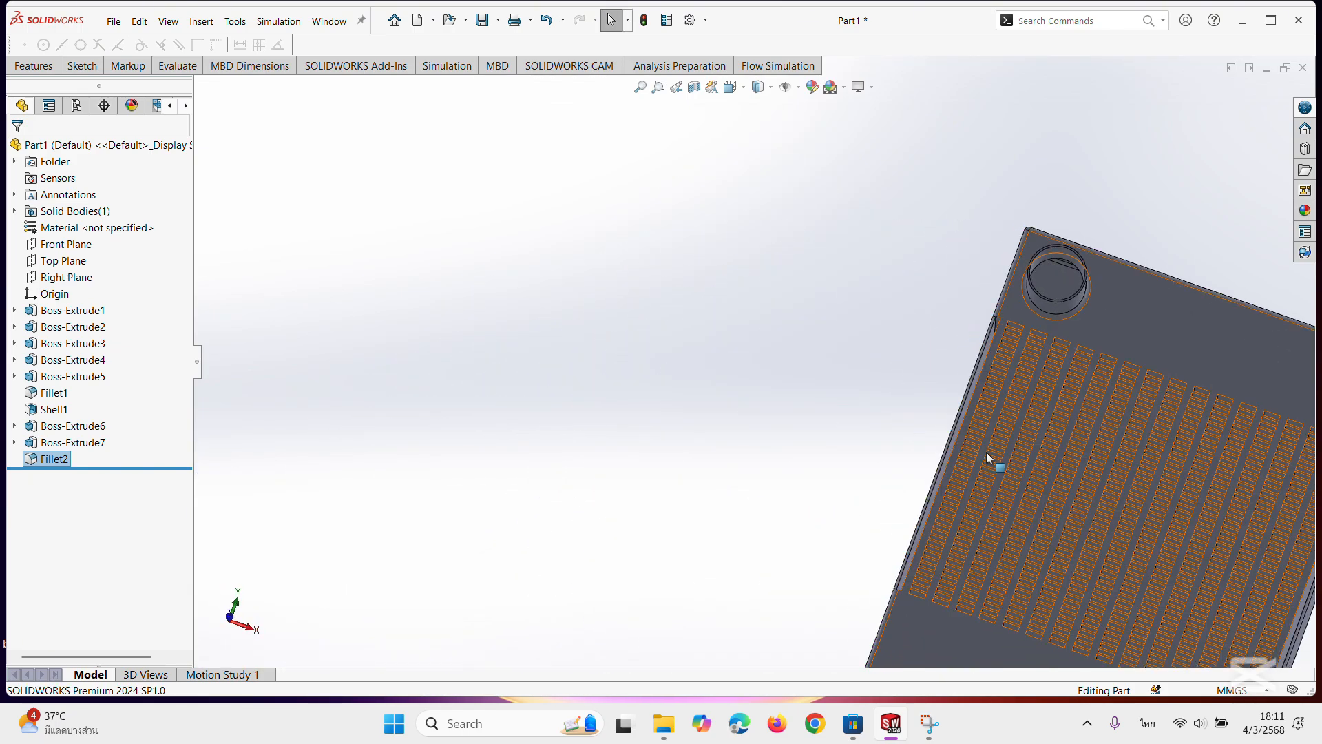
pyautogui.scroll(2, 986, 452)
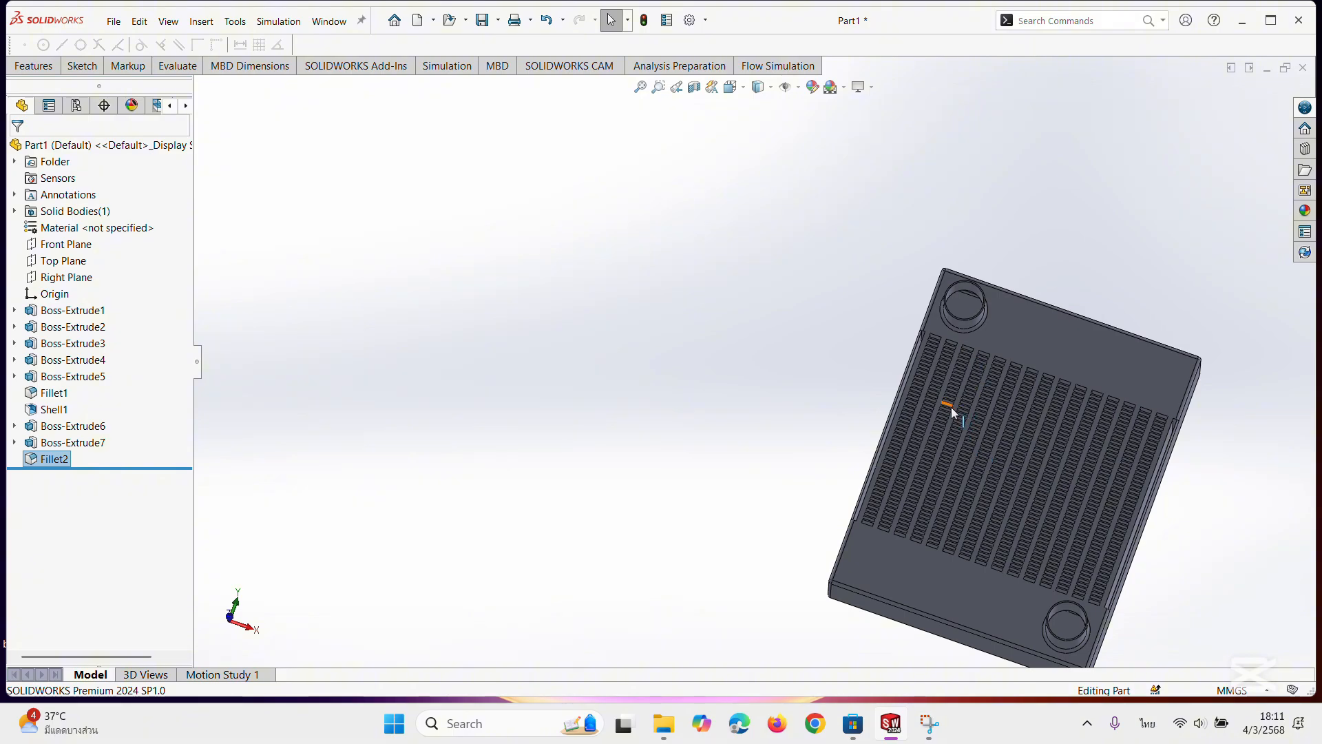
pyautogui.moveTo(1095, 368); pyautogui.dragTo(1059, 571, button='middle')
pyautogui.scroll(-2, 960, 605)
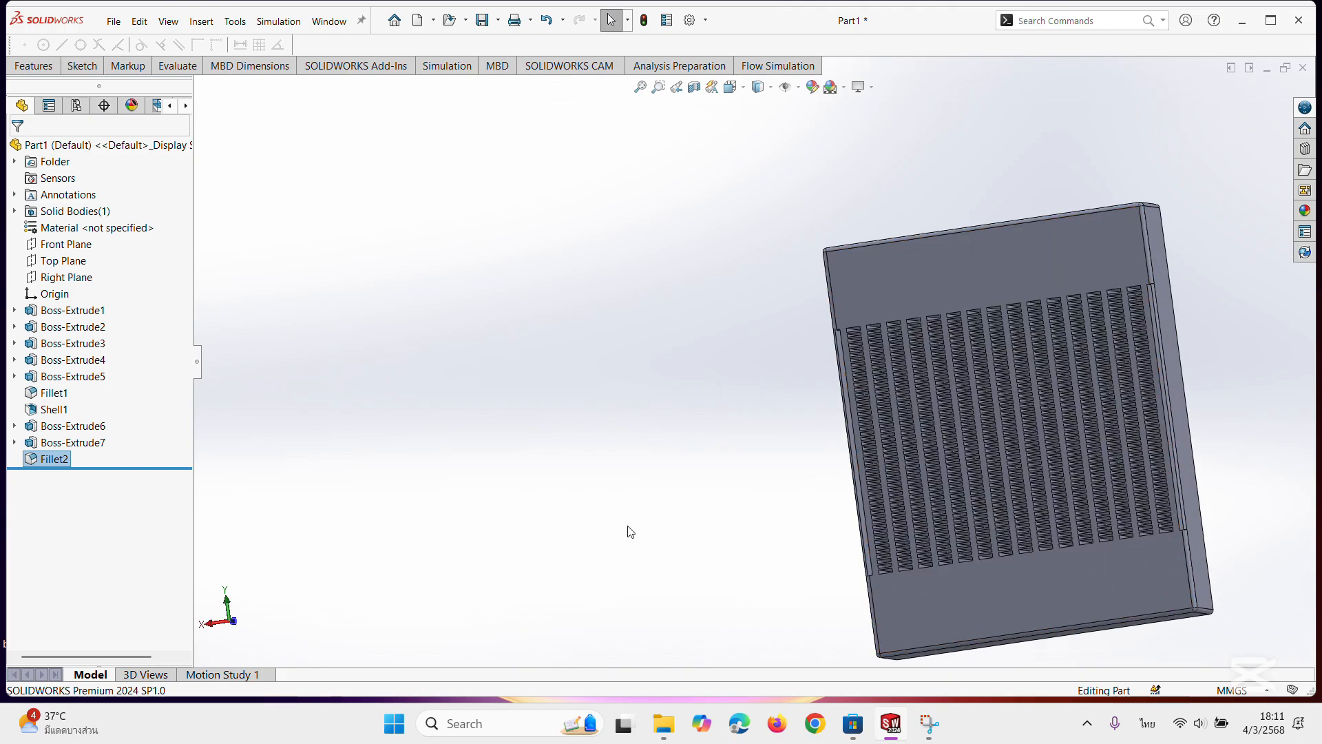
pyautogui.click(81, 65)
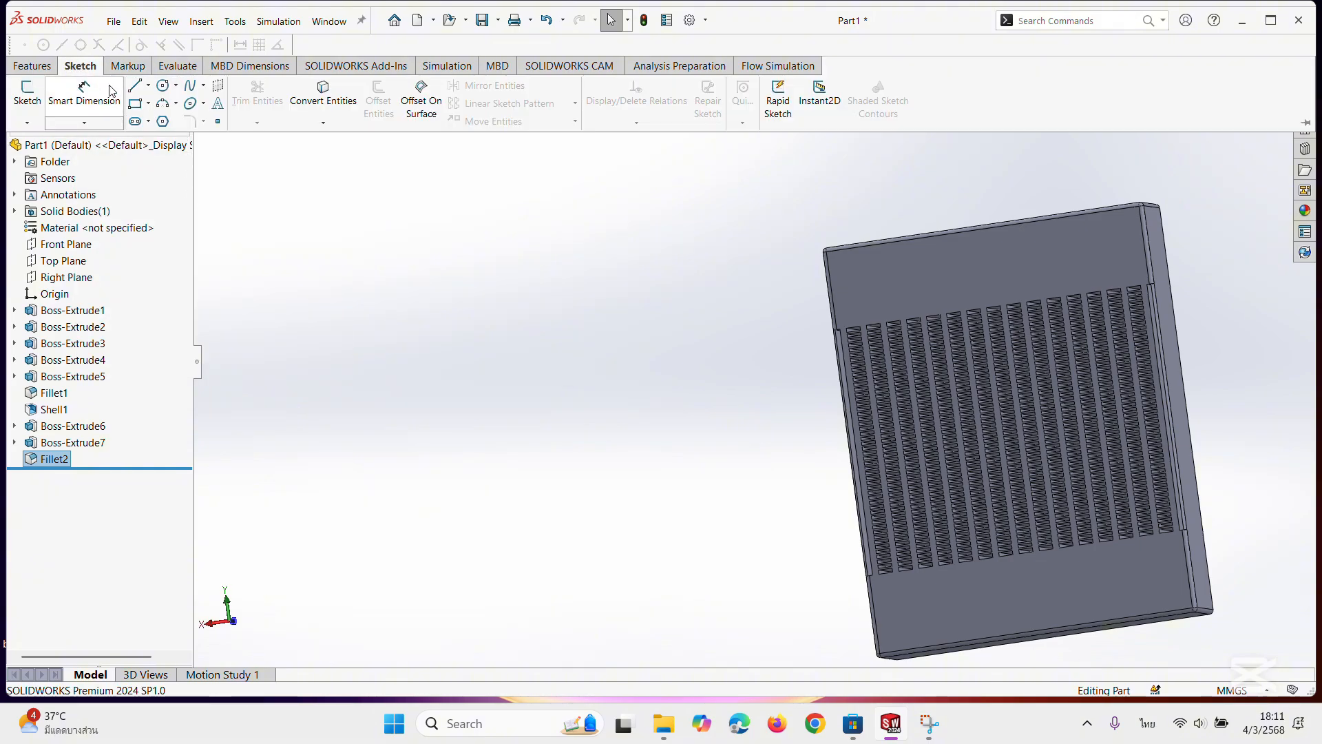
pyautogui.click(164, 86)
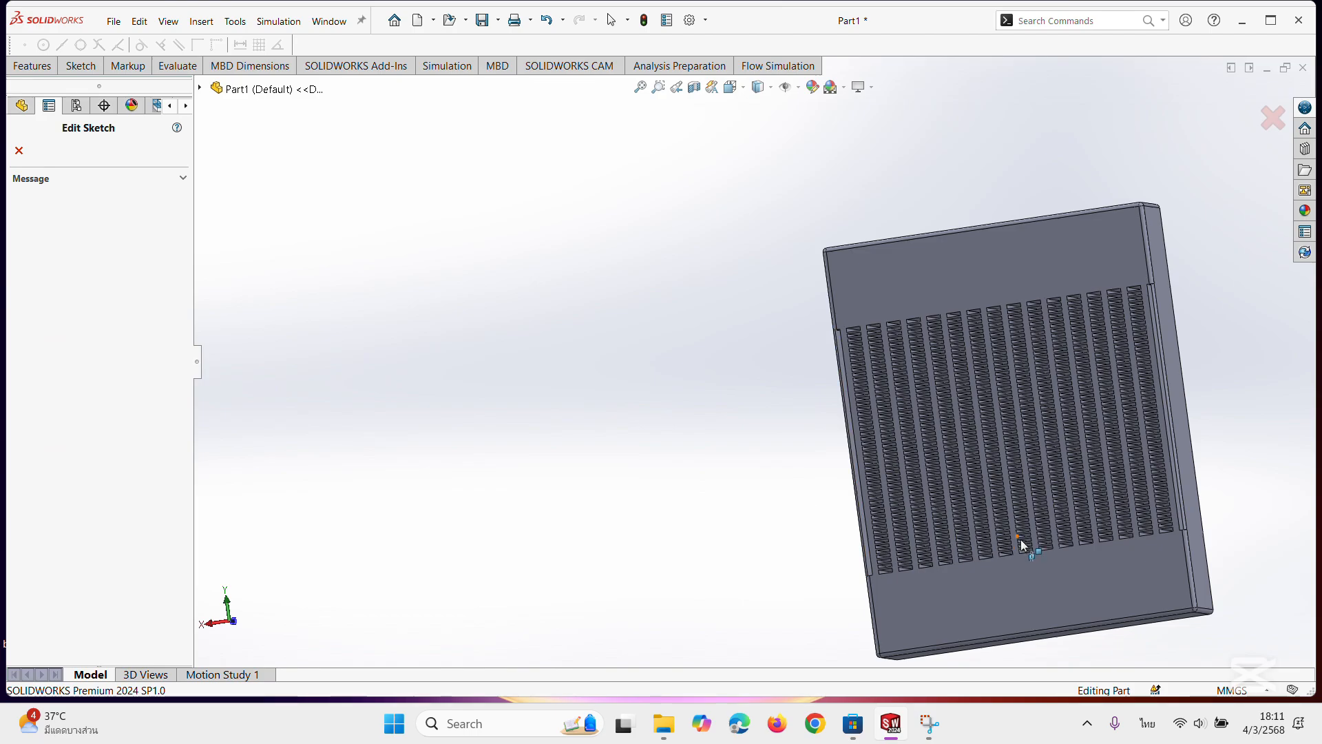
pyautogui.moveTo(711, 570); pyautogui.dragTo(1113, 558, button='middle')
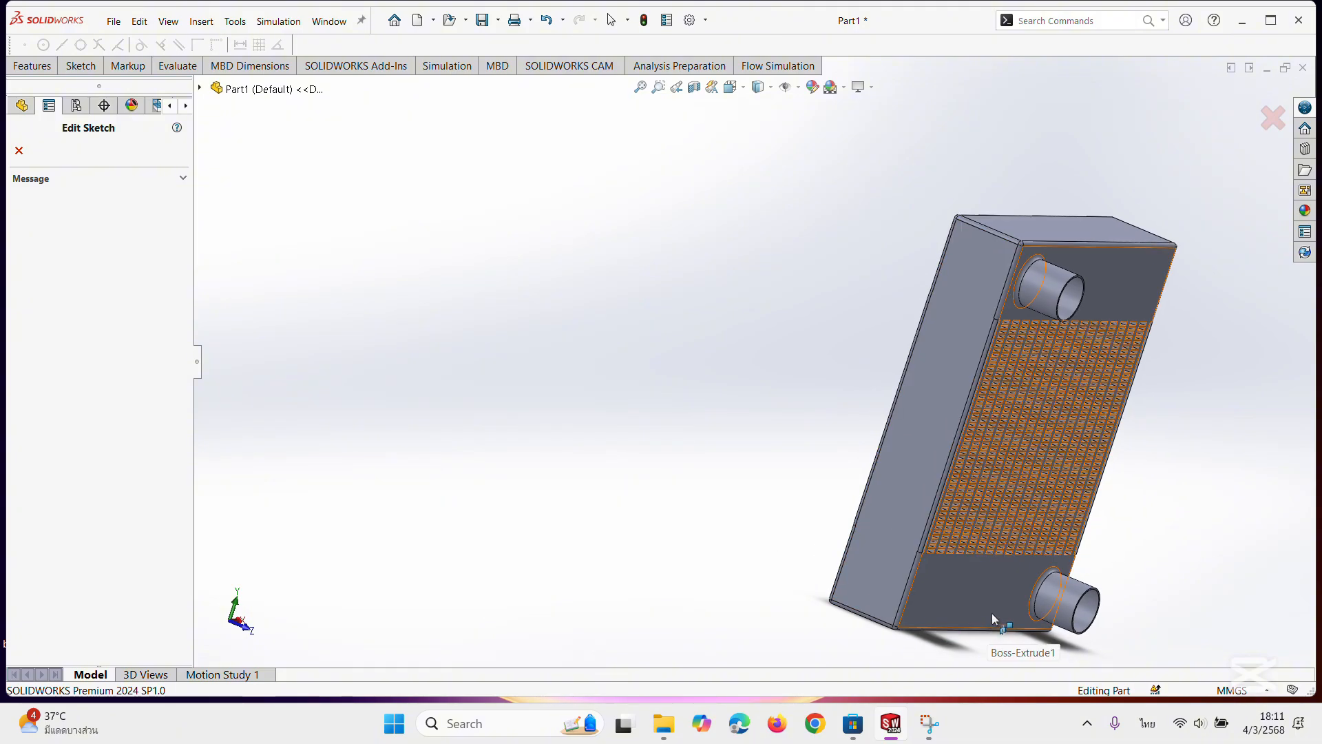
pyautogui.moveTo(992, 613); pyautogui.dragTo(972, 578, button='middle')
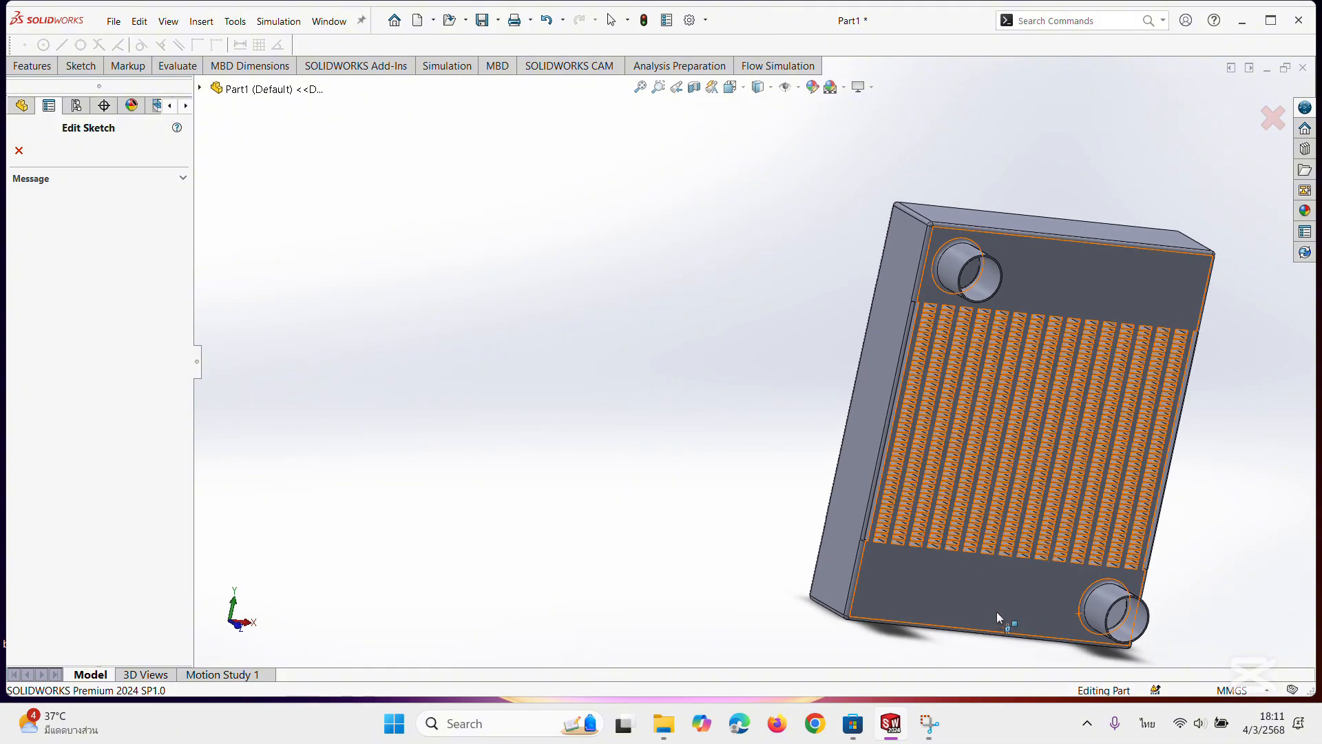
pyautogui.click(18, 150)
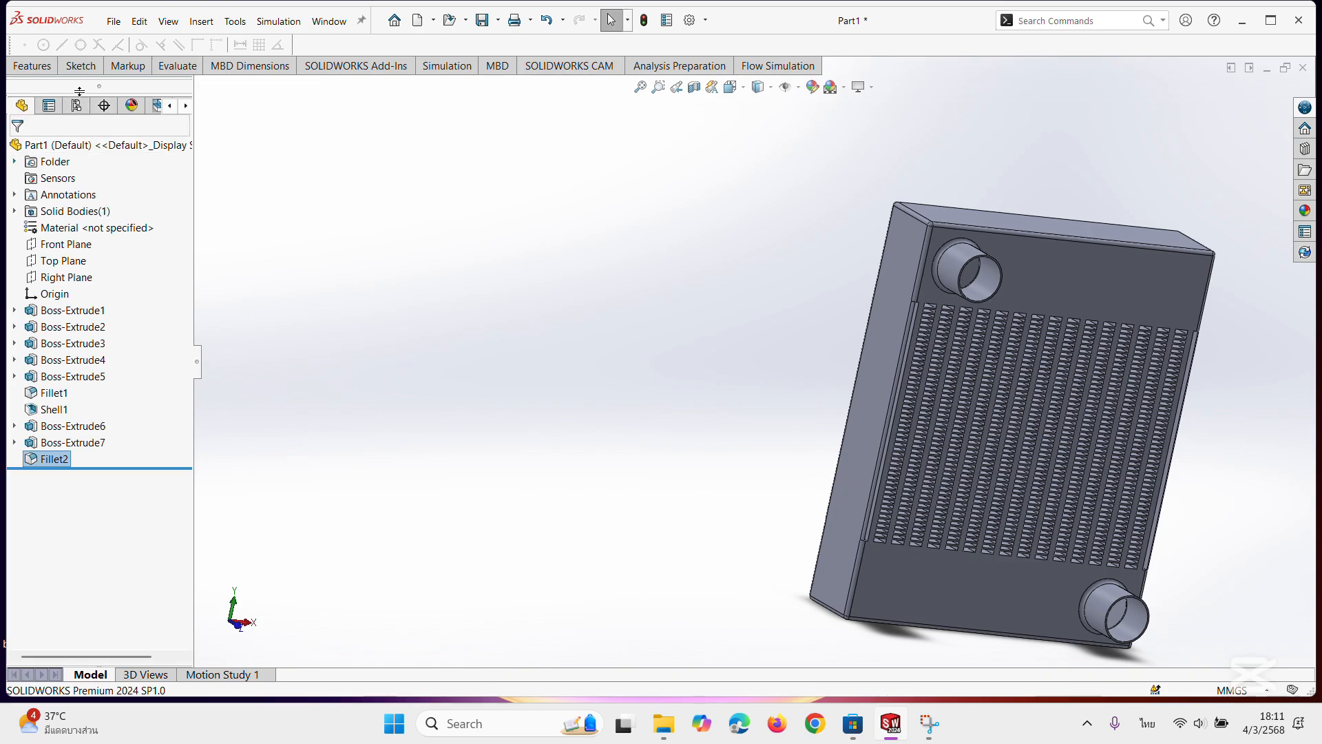
# Sketch a circle of about 10 mm radius on the boss-side face, near the lower end block's bottom edge and close to mid-width.
pyautogui.click(969, 589)
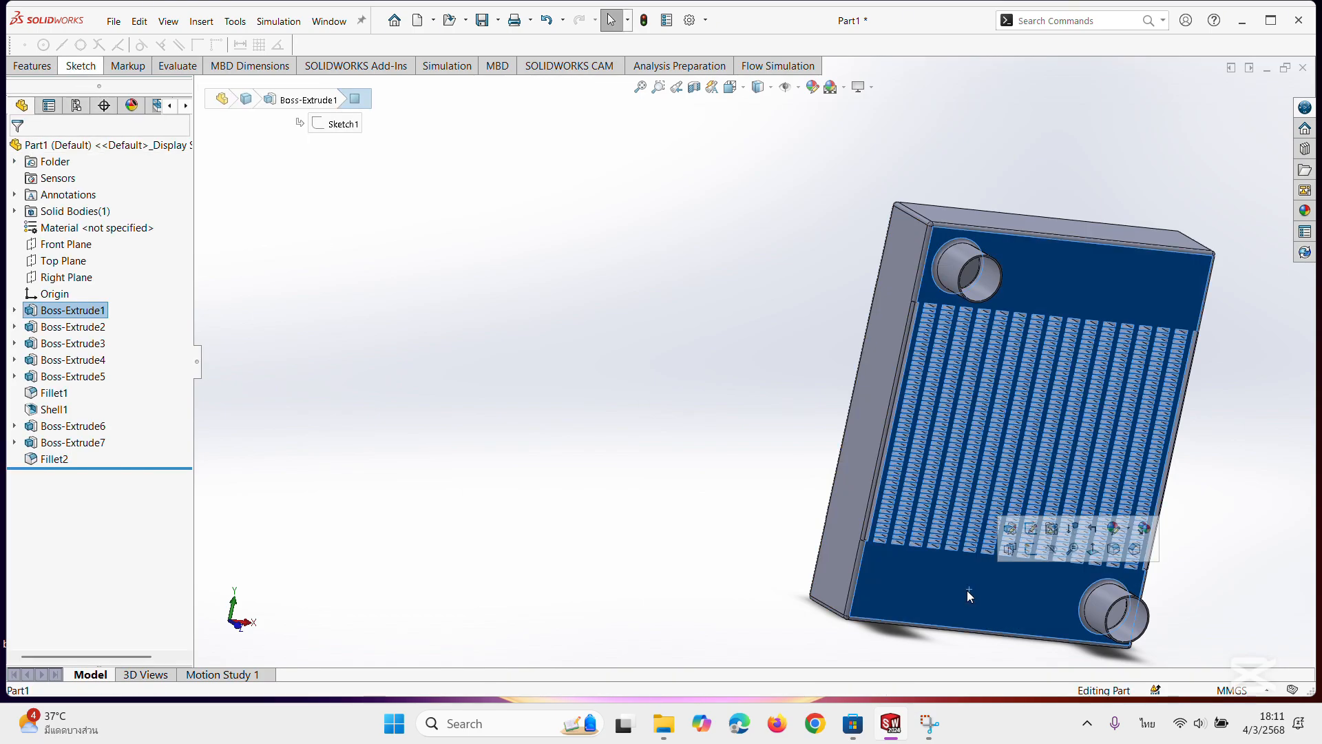
pyautogui.click(90, 72)
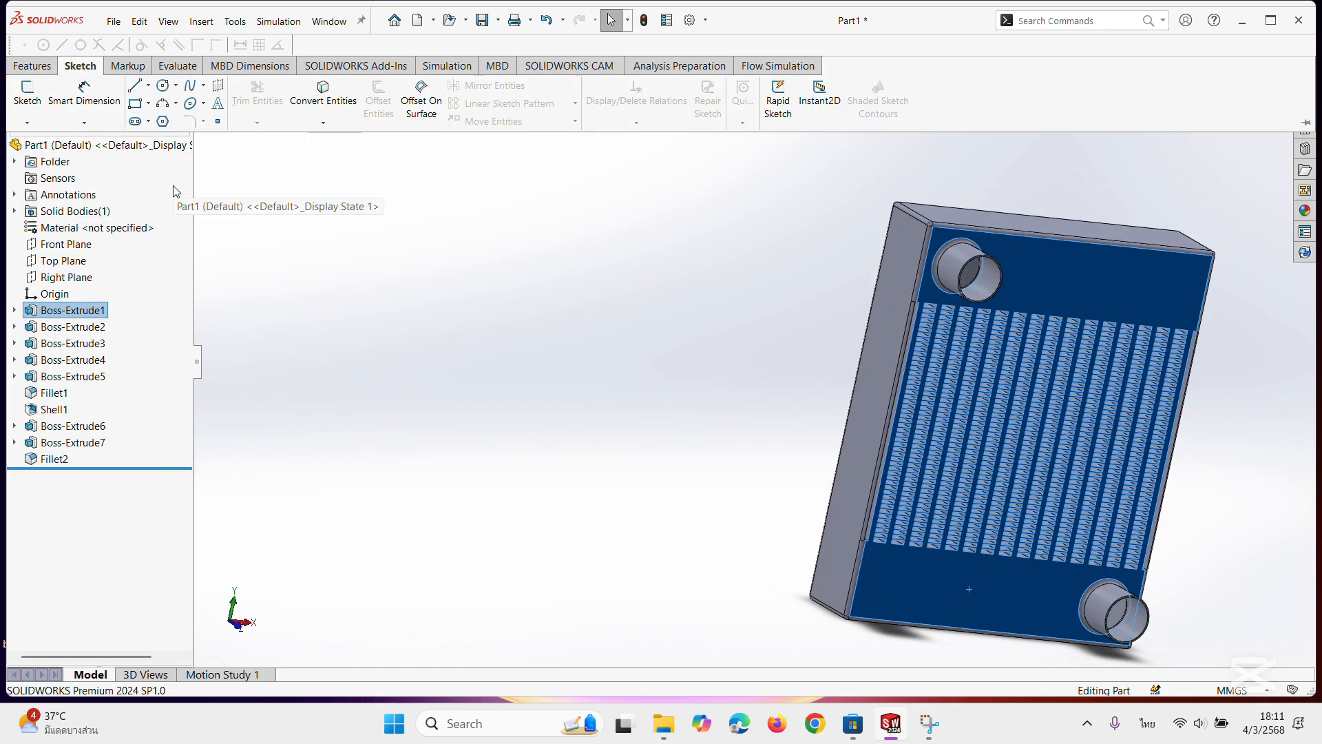
pyautogui.click(162, 88)
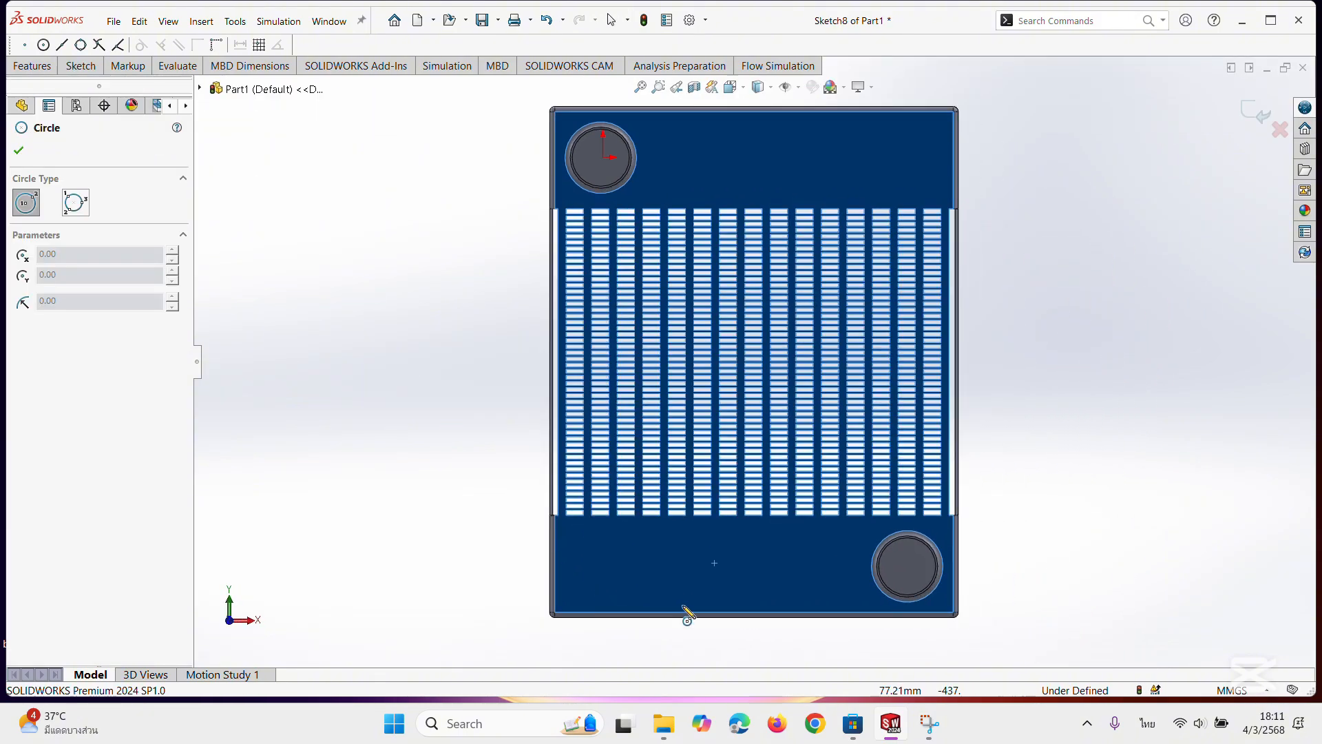
pyautogui.click(735, 592)
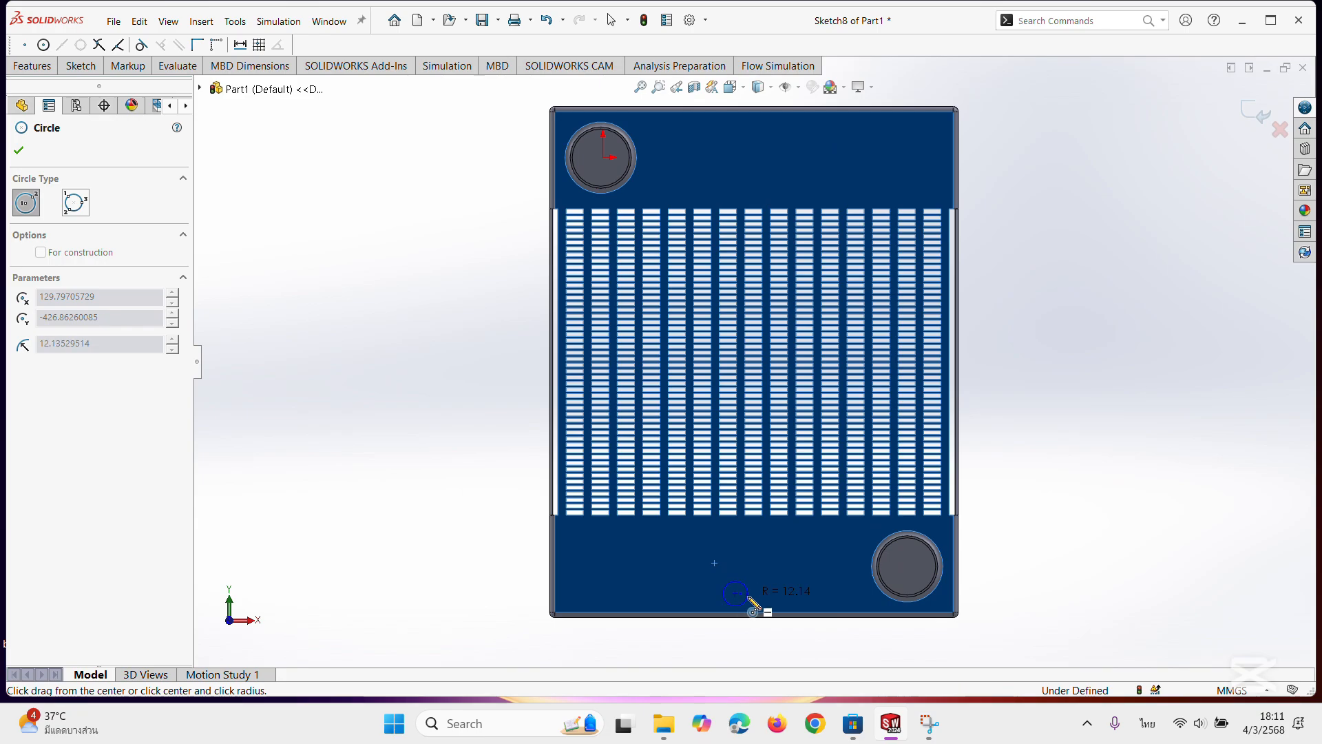
pyautogui.click(748, 594)
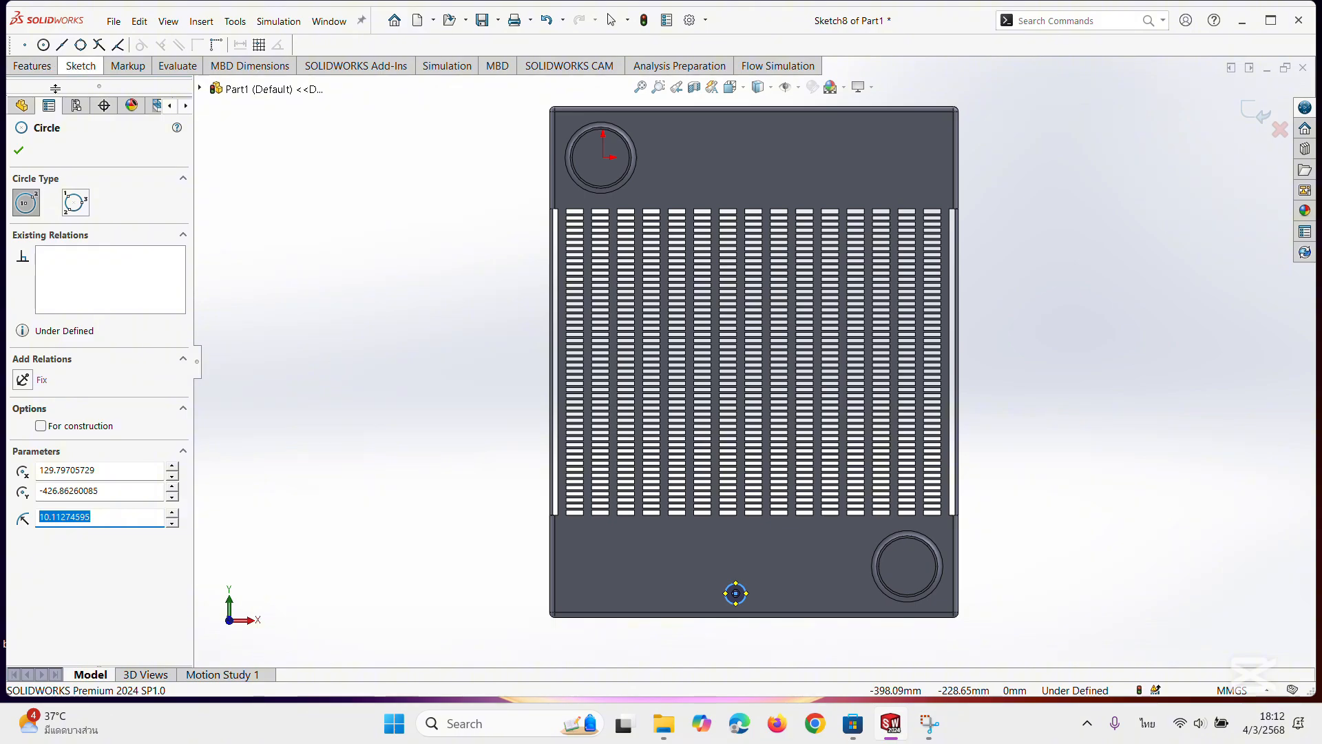
# Set the diameter of the small circle near the lower end block's bottom edge to 10 mm.
pyautogui.click(17, 151)
pyautogui.click(80, 66)
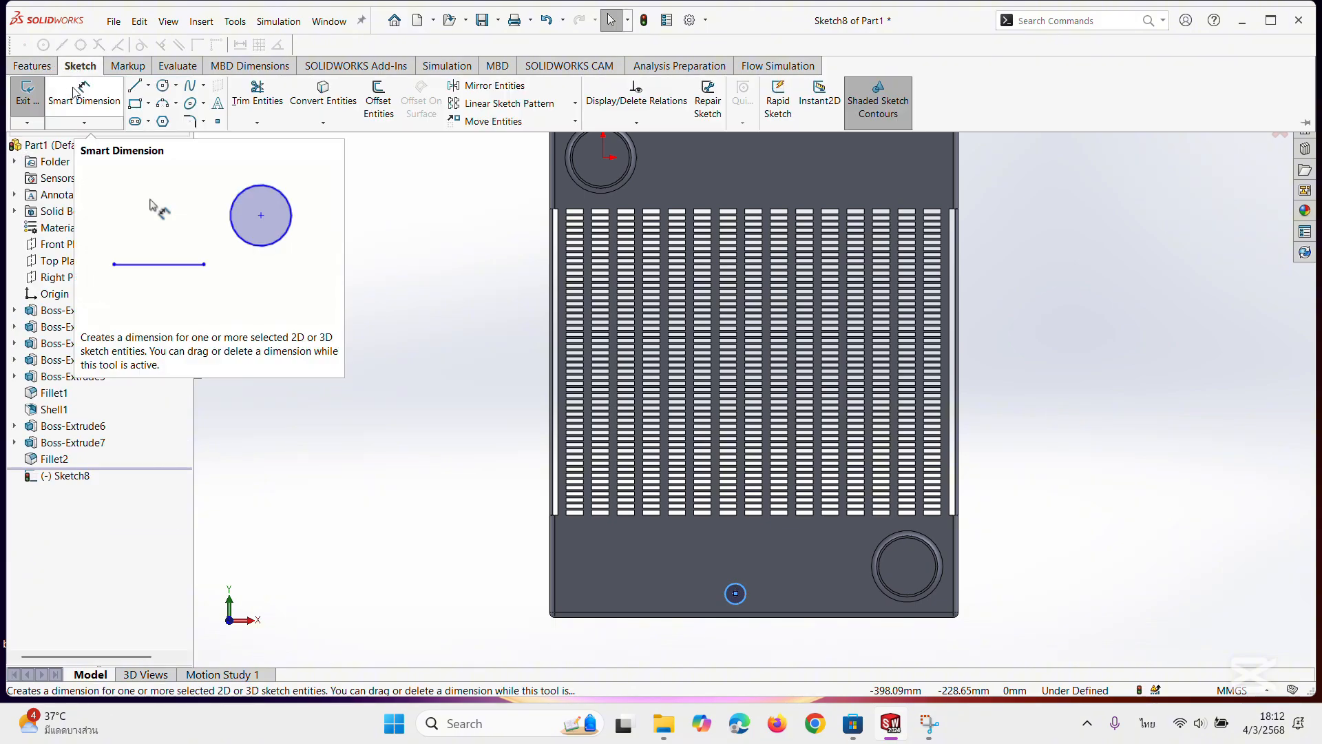
pyautogui.click(26, 88)
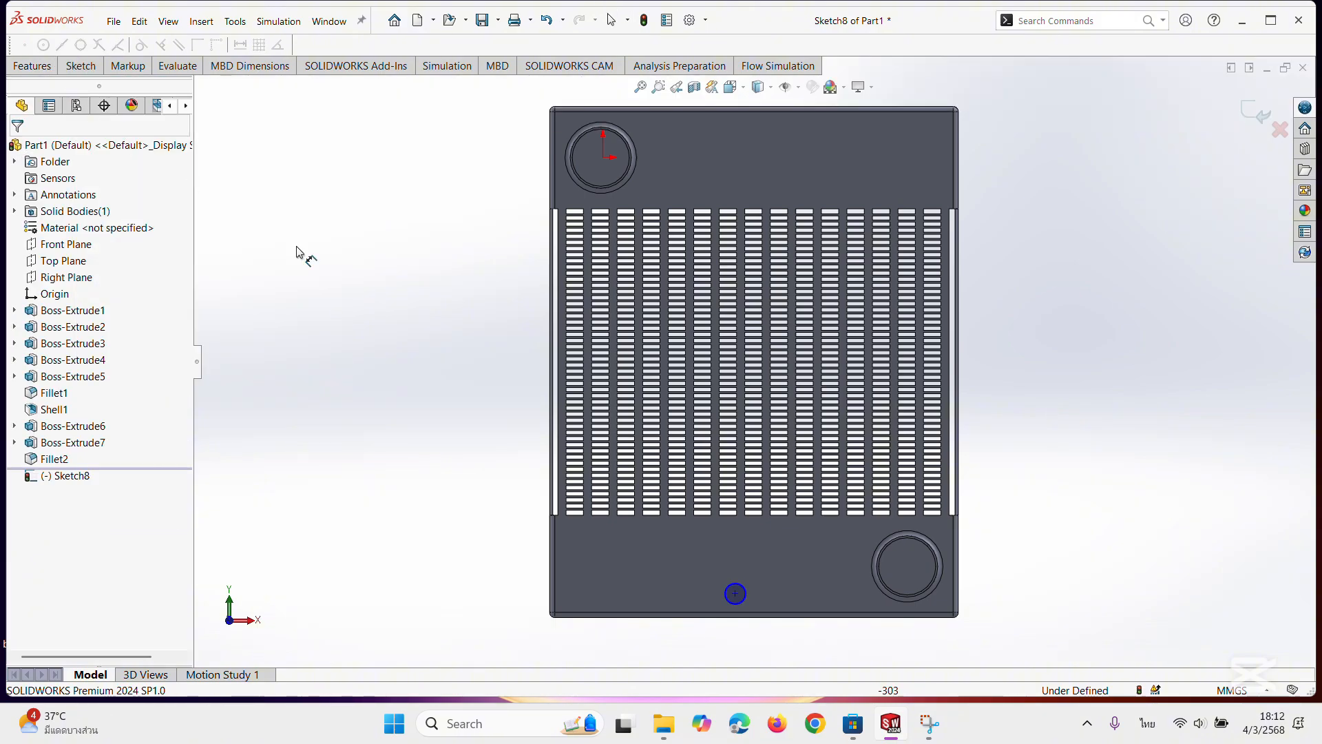
pyautogui.click(735, 605)
pyautogui.click(748, 643)
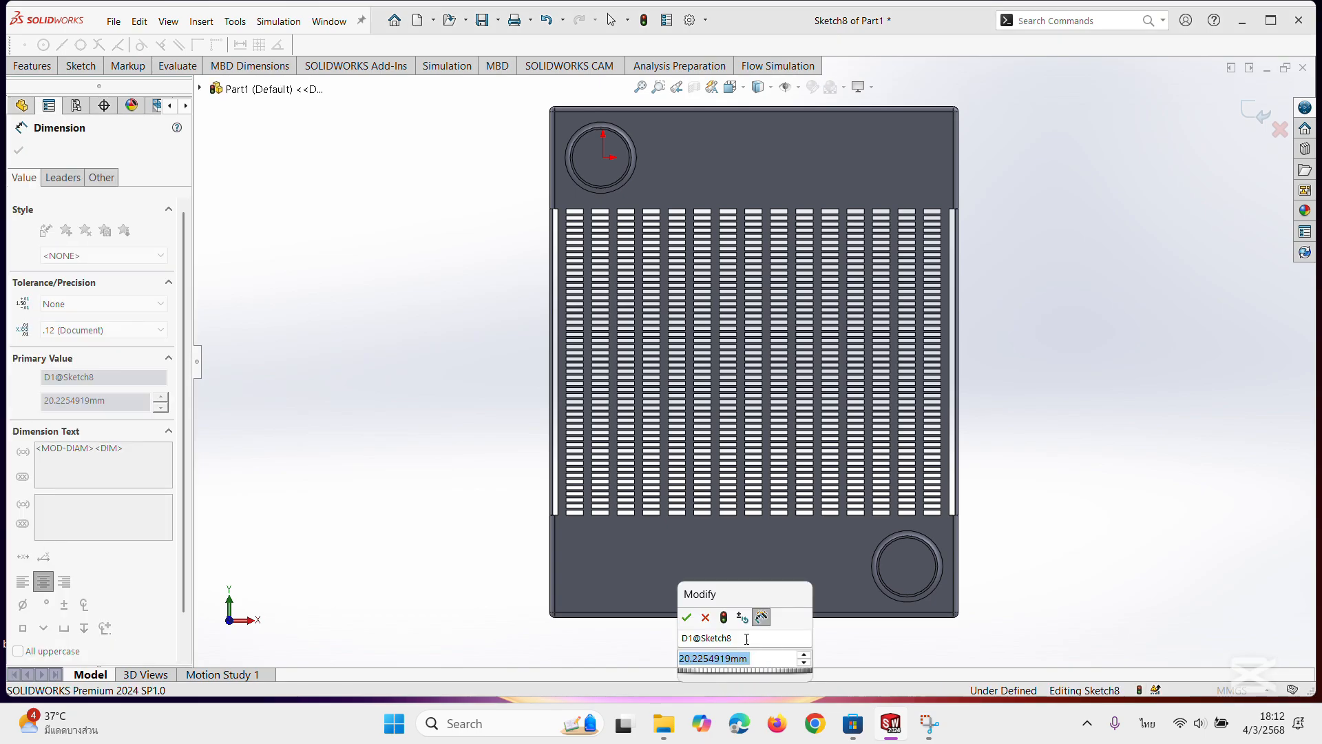
pyautogui.write('10')
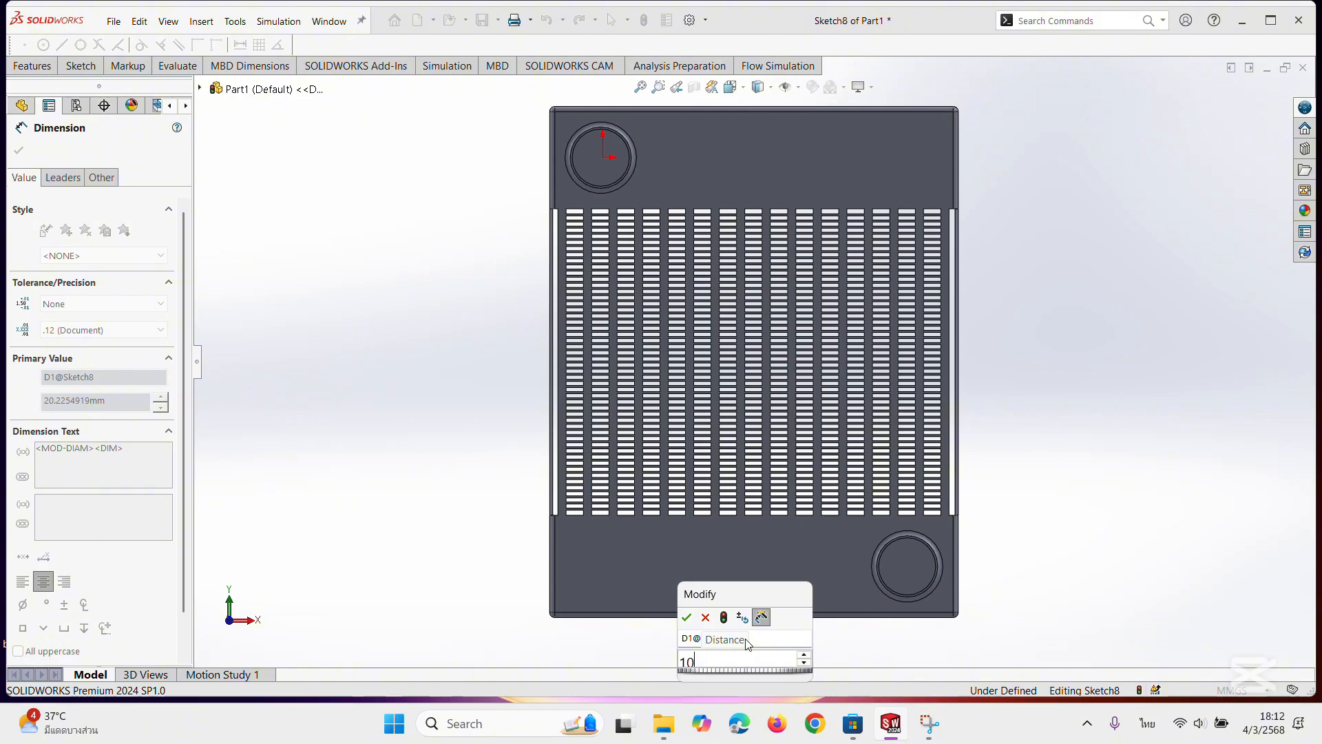
pyautogui.press('Return')
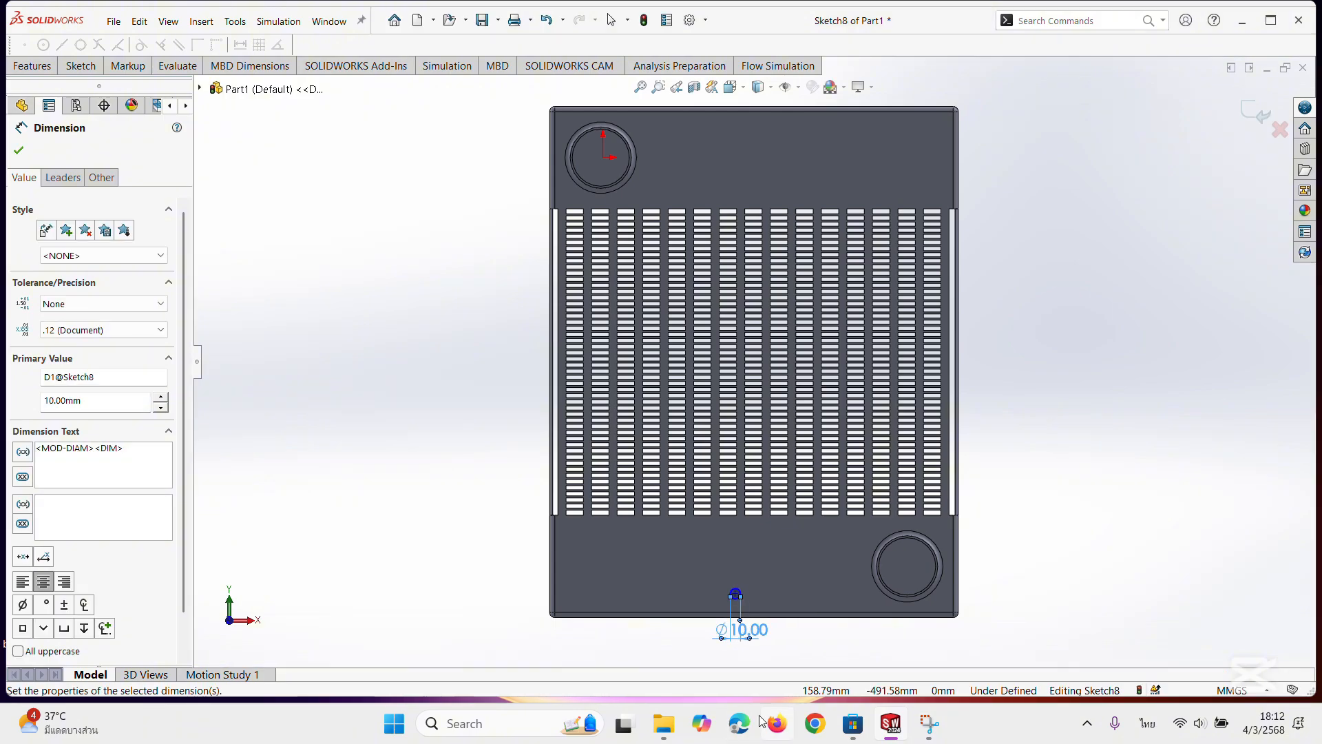
pyautogui.click(737, 596)
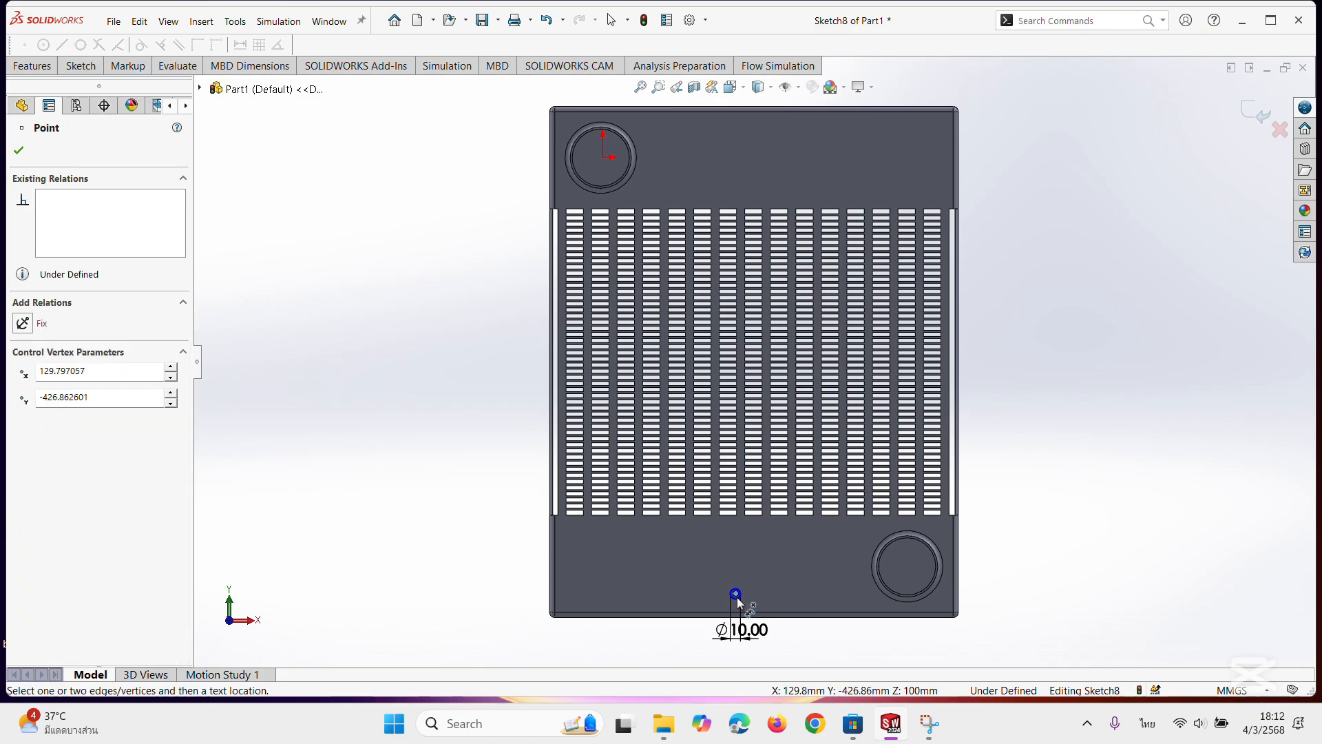
pyautogui.click(736, 596)
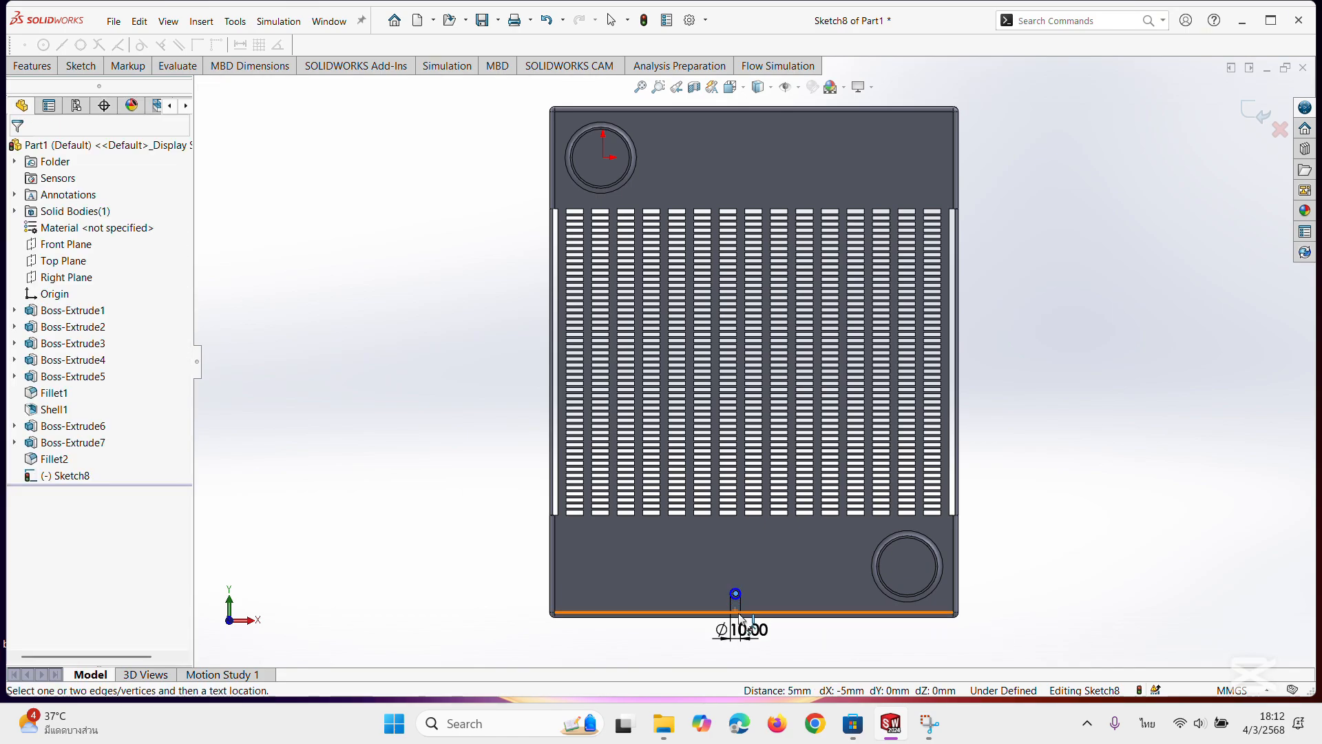
pyautogui.click(739, 612)
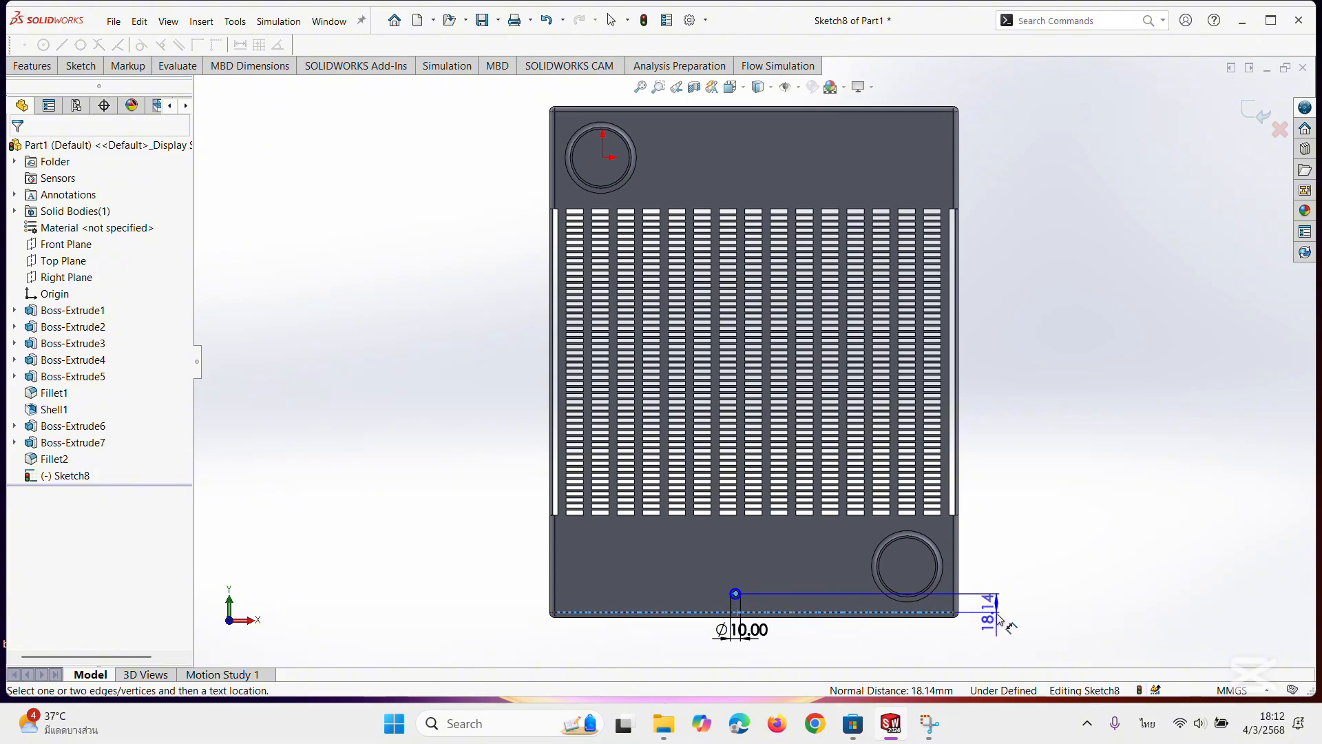
pyautogui.press('Escape')
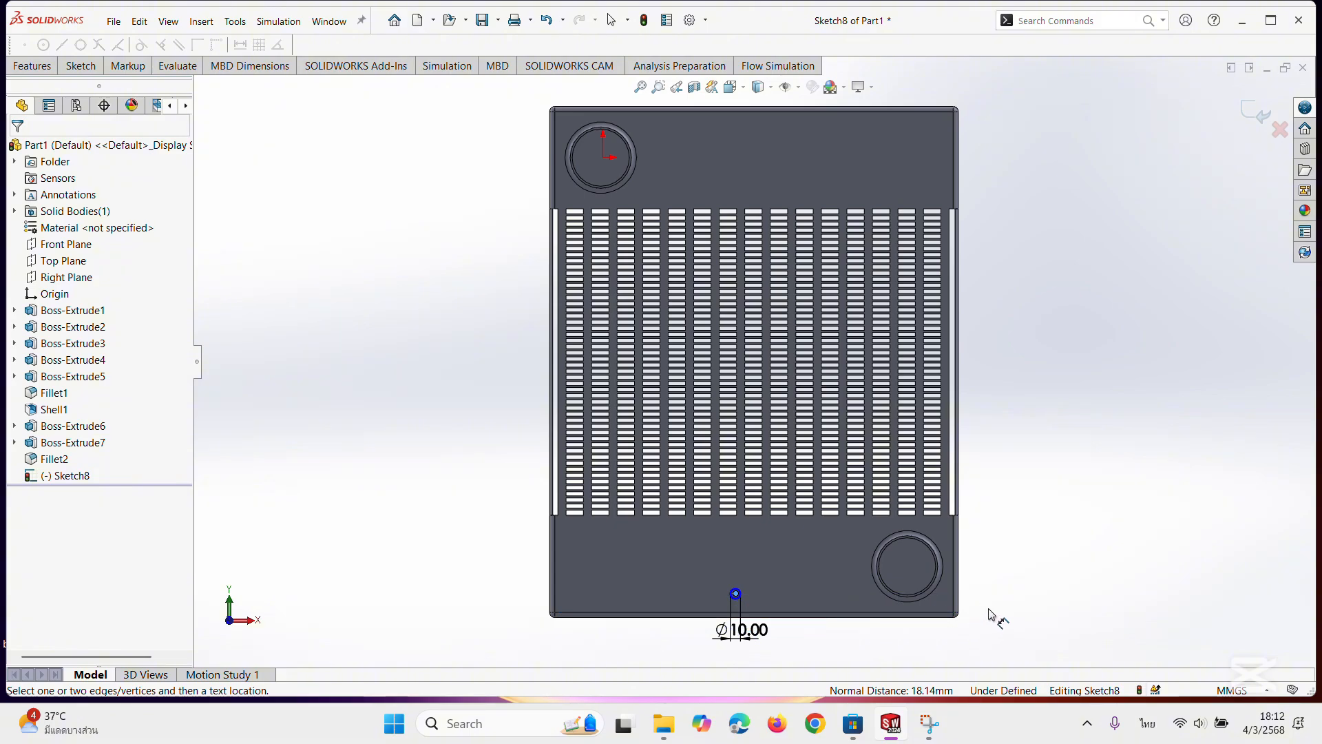
pyautogui.scroll(-5, 741, 612)
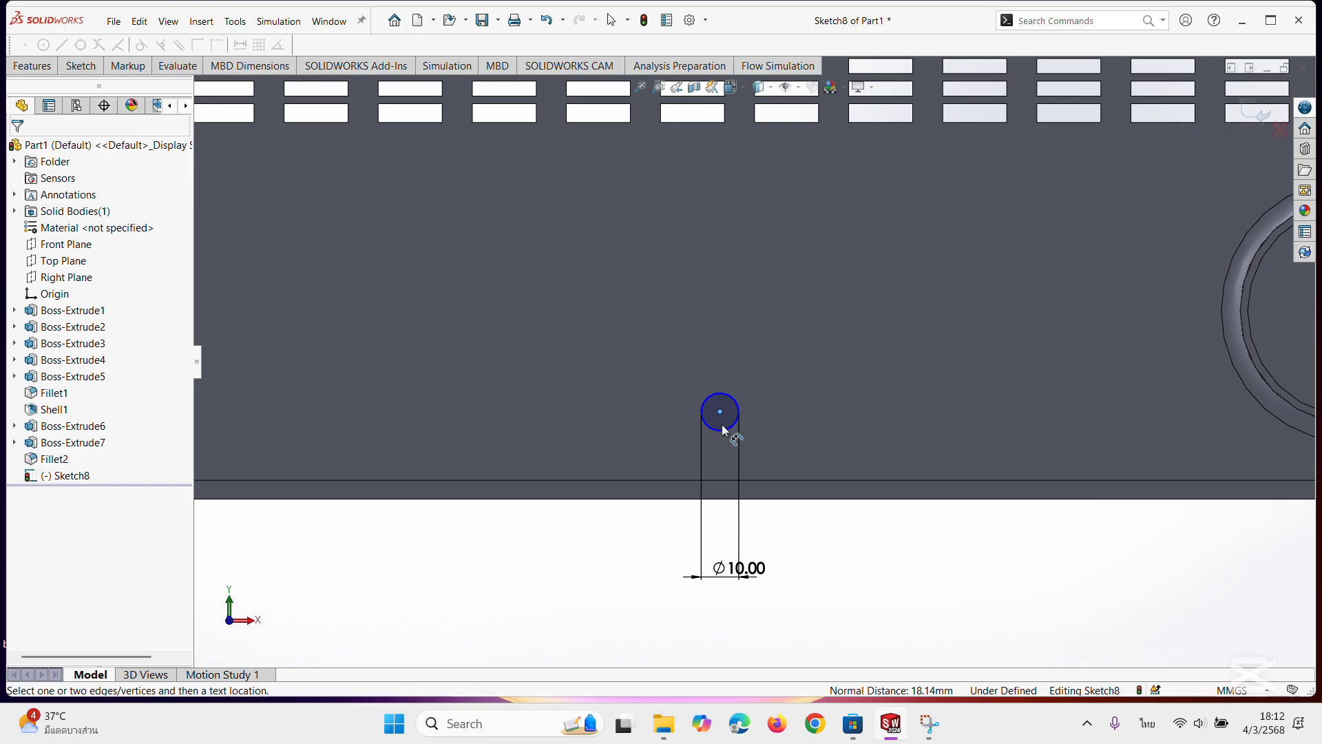
pyautogui.click(726, 505)
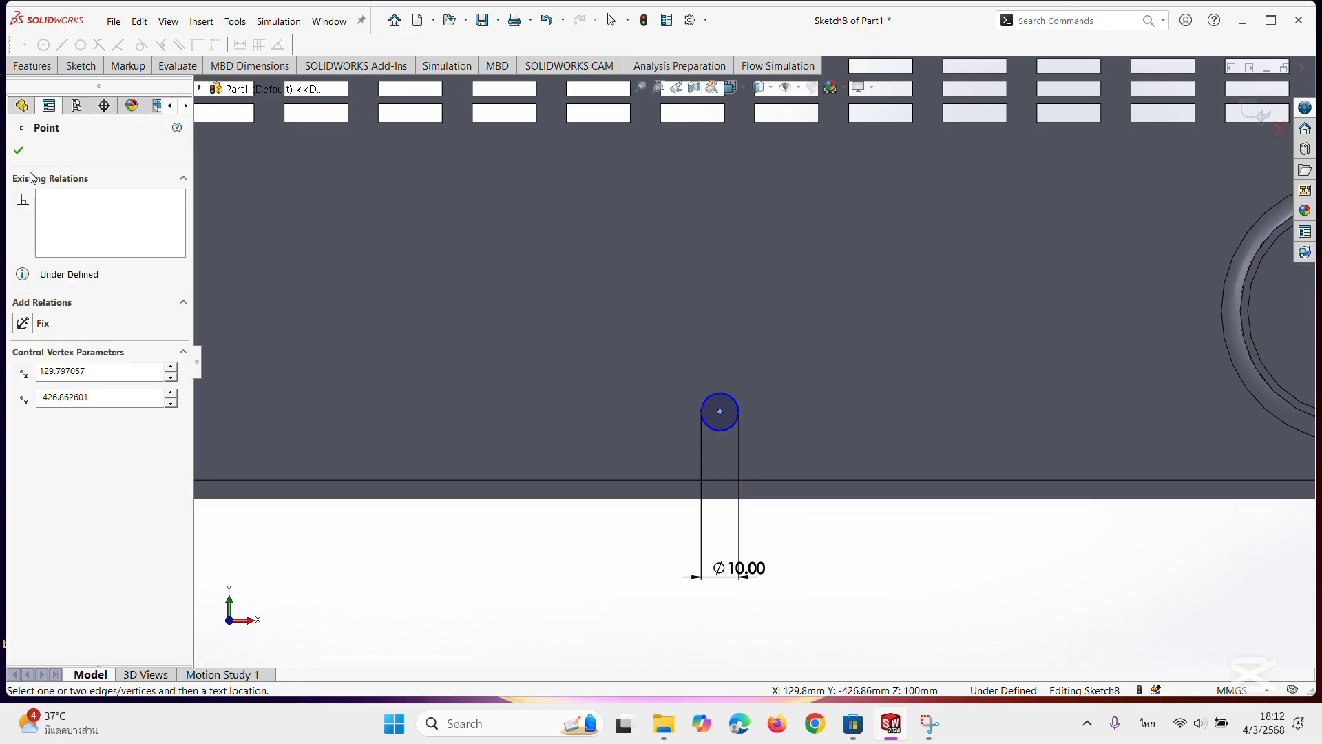
pyautogui.press('Escape')
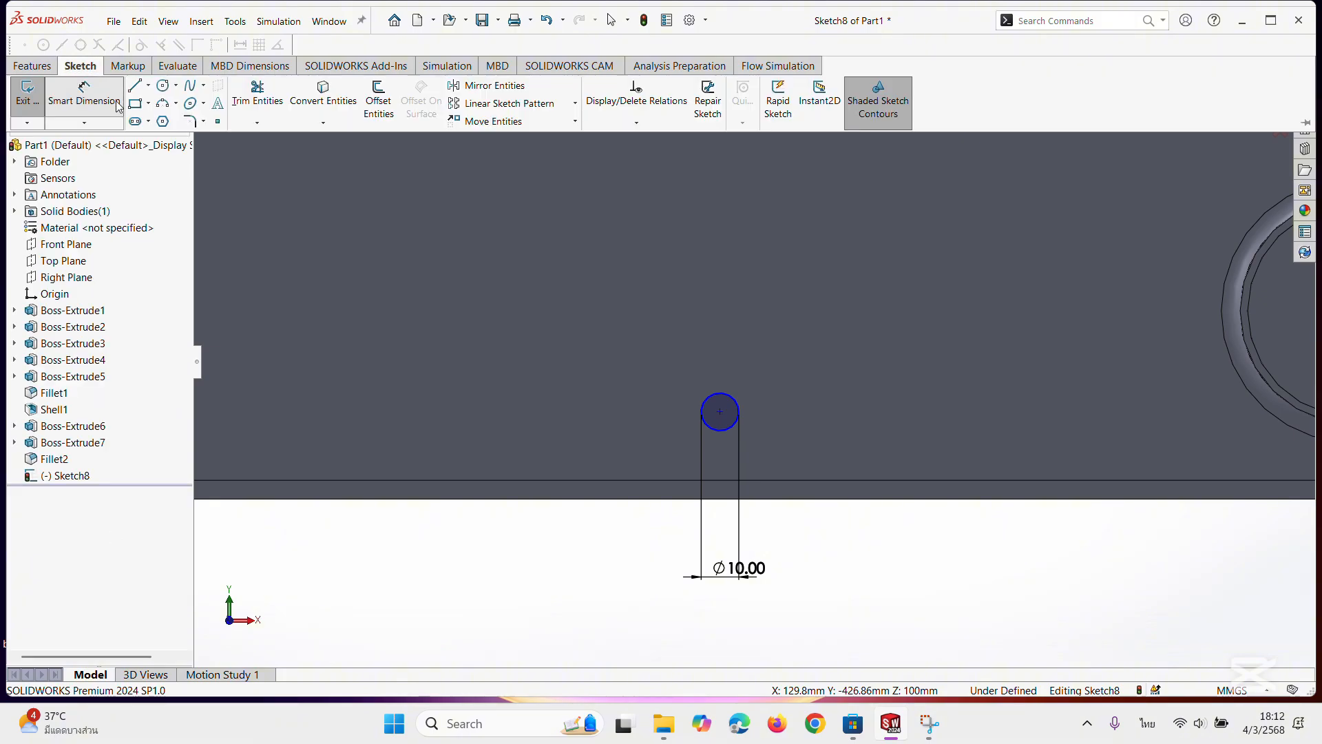
pyautogui.click(85, 87)
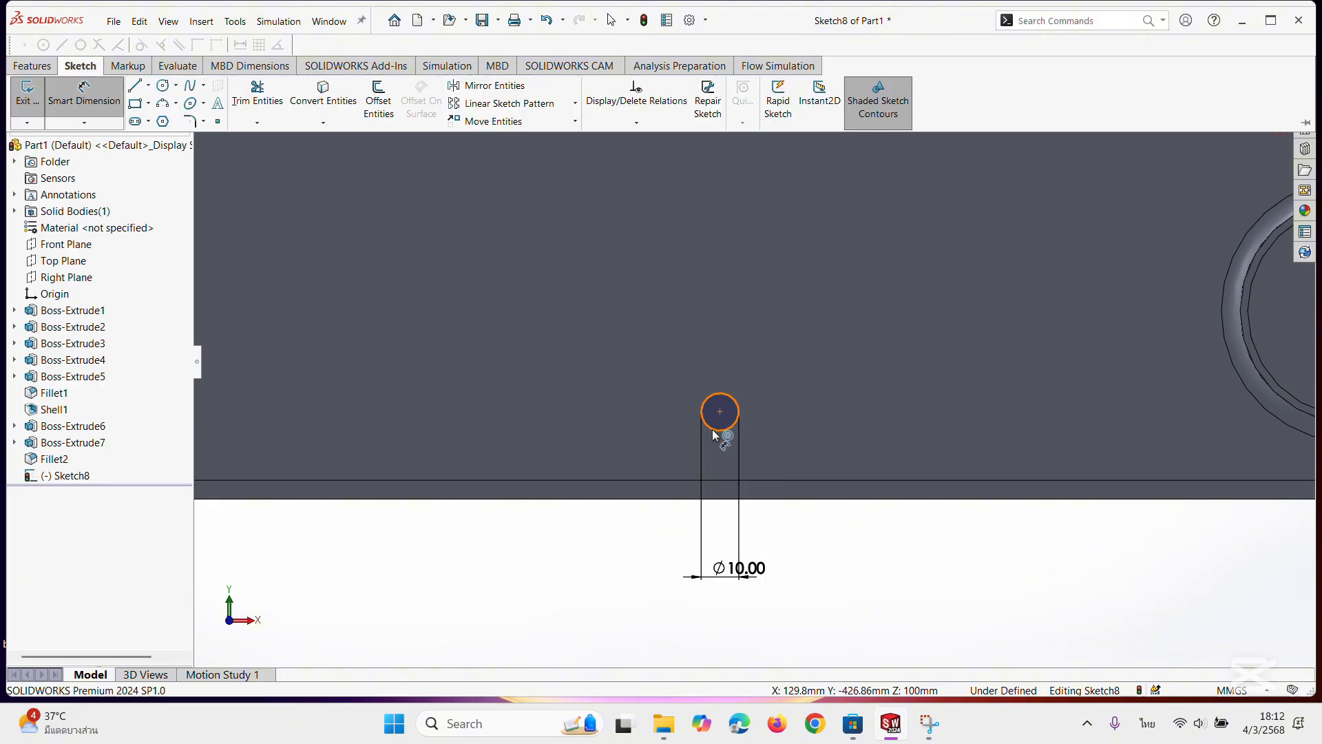
pyautogui.click(712, 429)
pyautogui.click(727, 499)
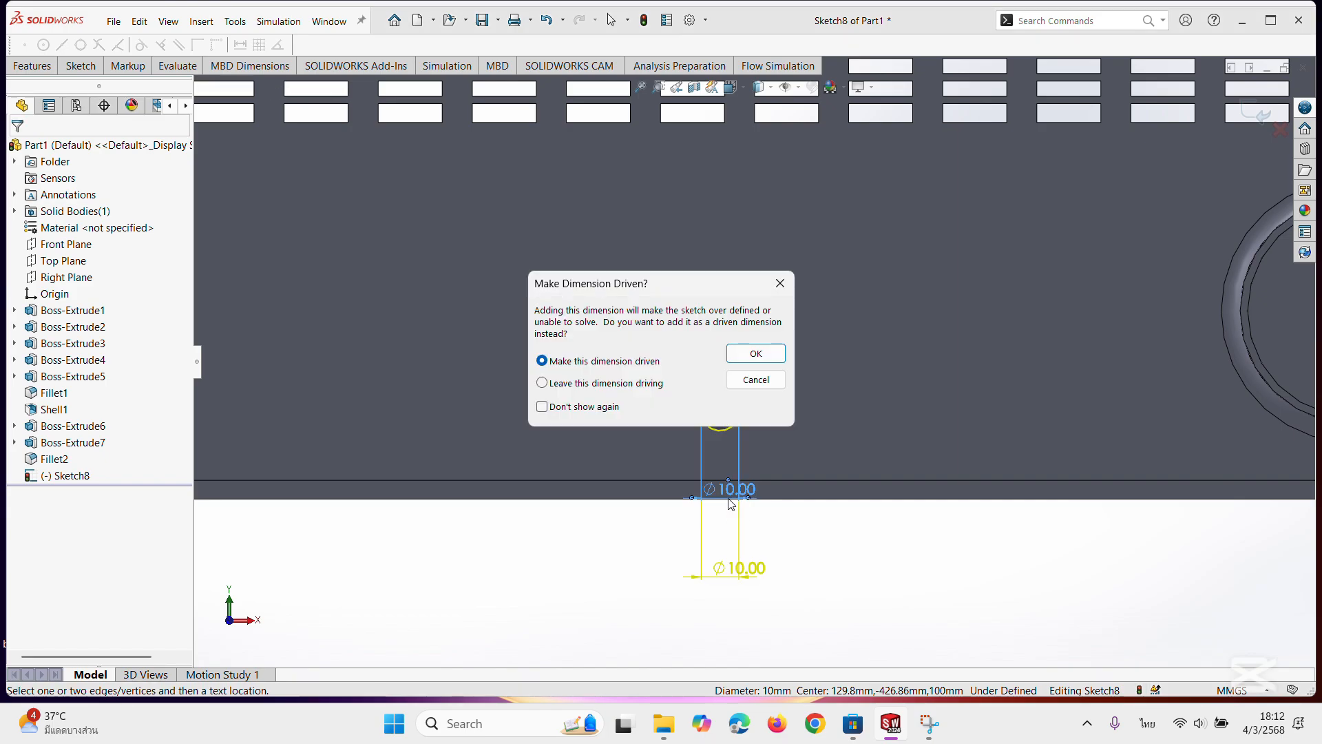
pyautogui.click(780, 283)
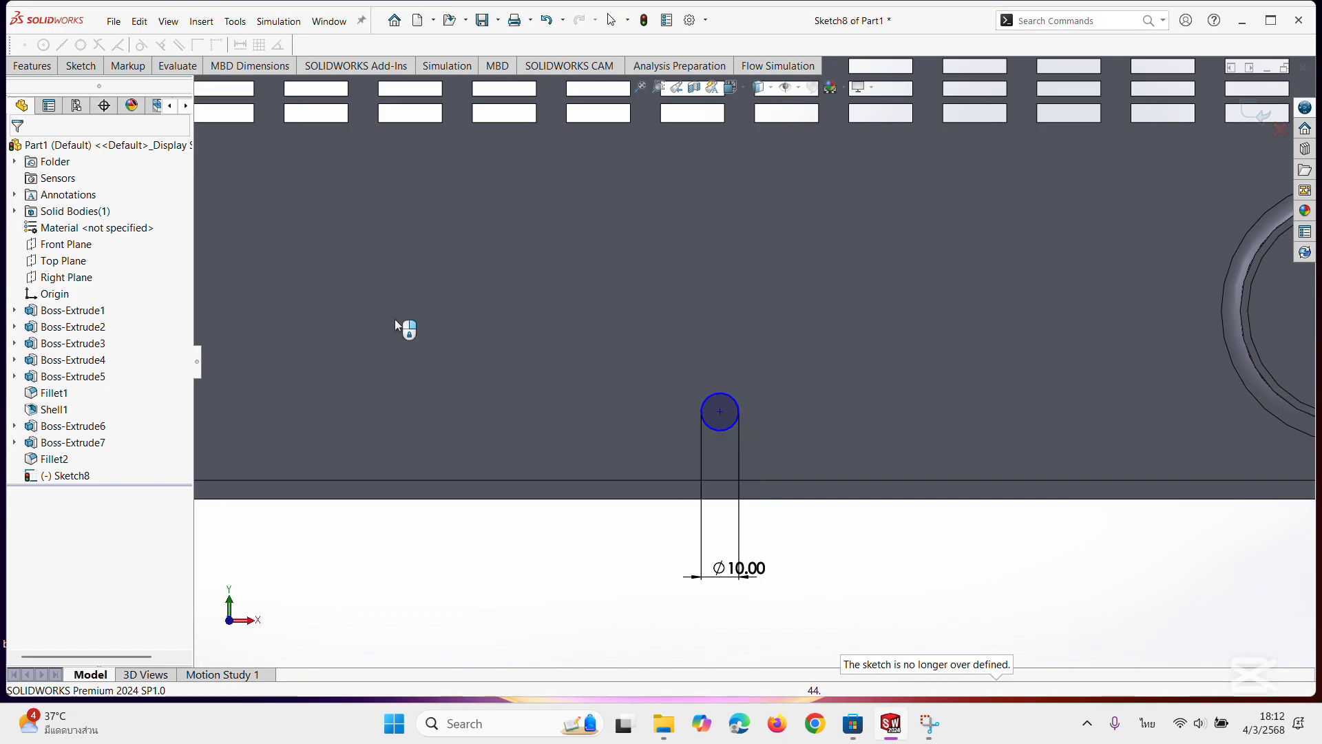
# Dimension the vertical distance from the circle's centre to the face's bottom edge as 50 mm.
pyautogui.click(79, 71)
pyautogui.click(84, 93)
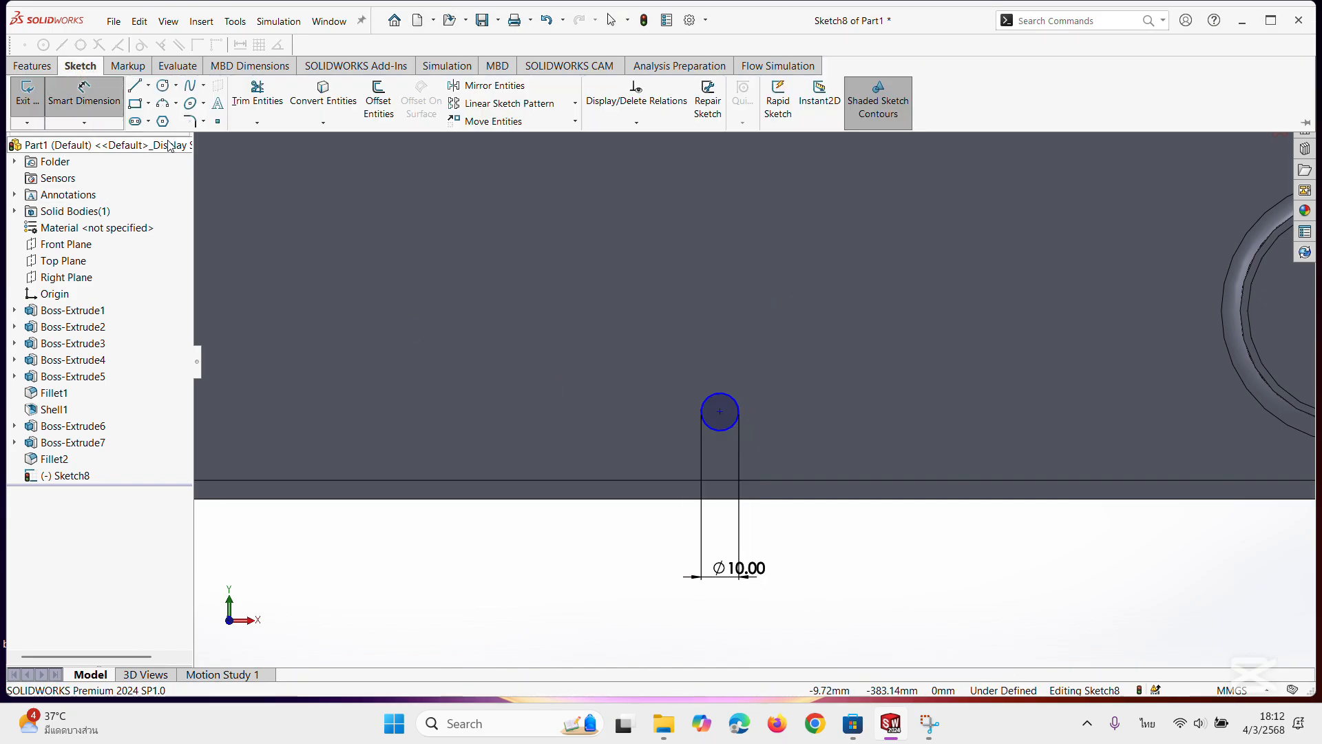
pyautogui.click(725, 430)
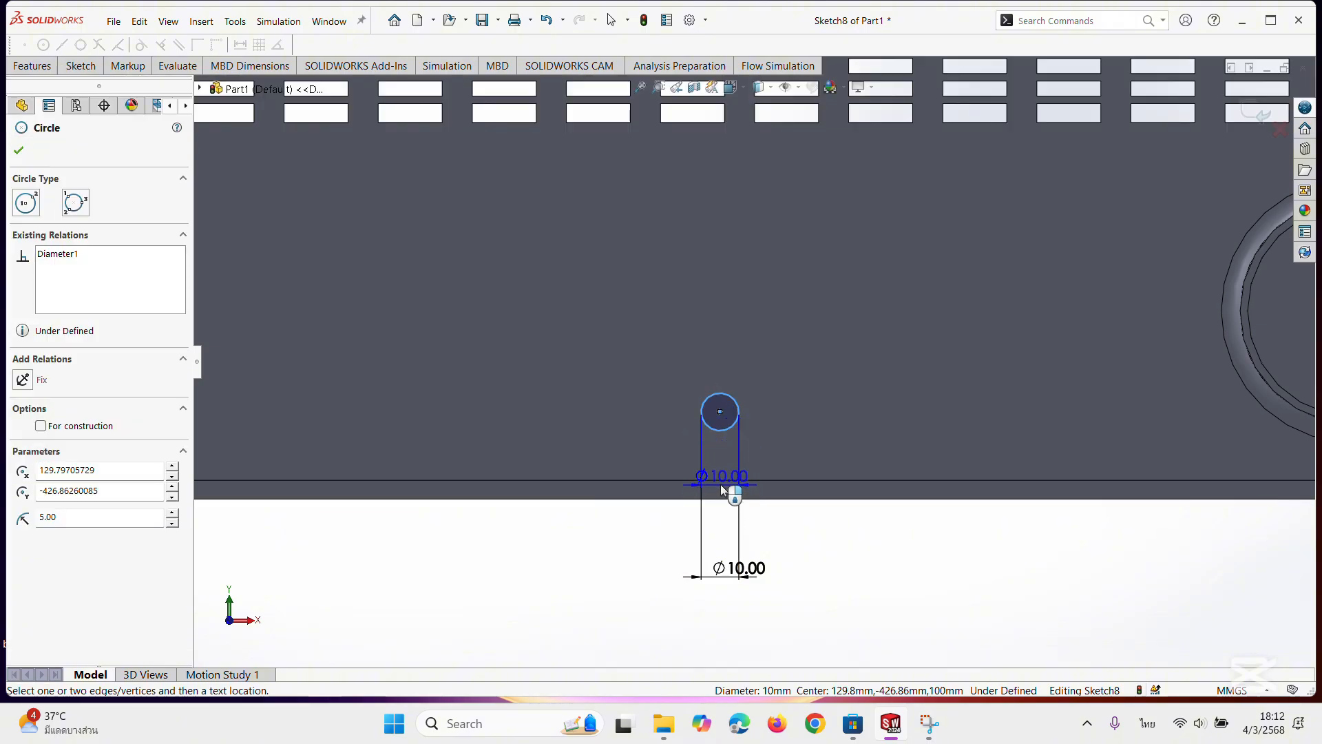
pyautogui.click(721, 480)
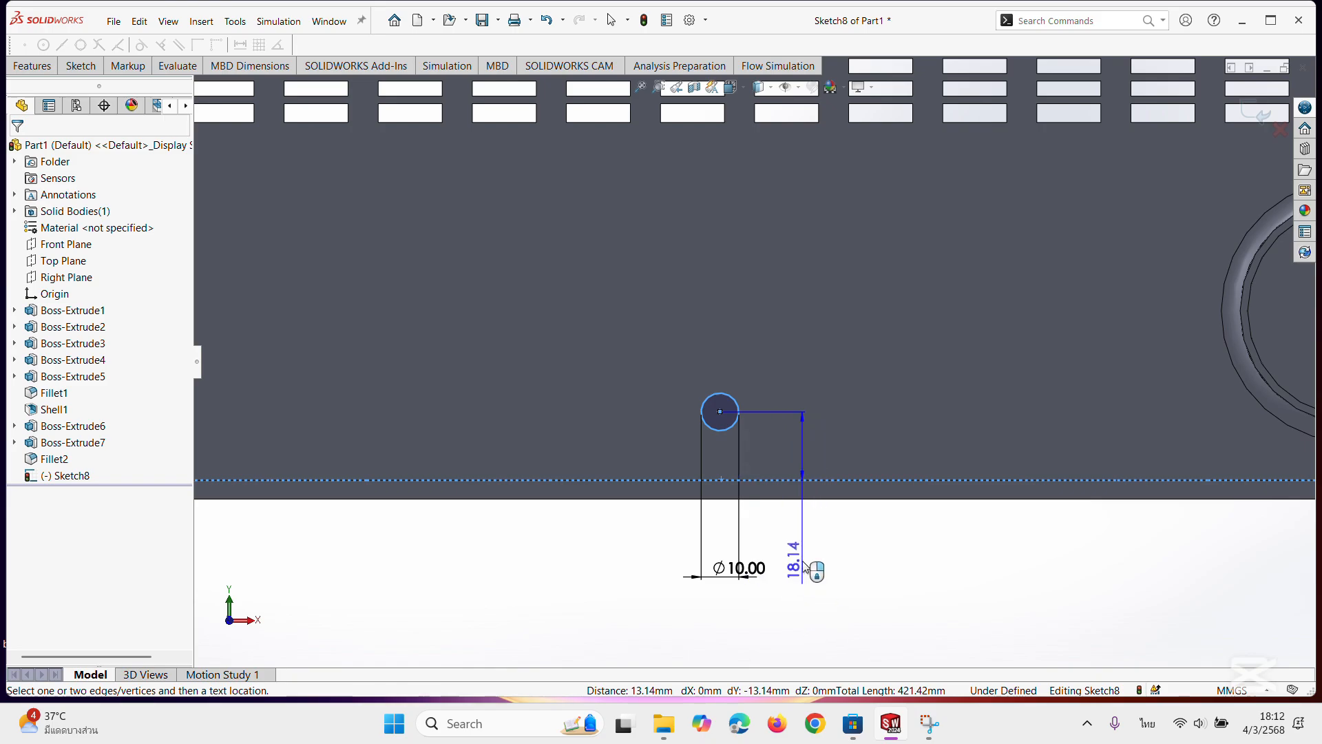
pyautogui.click(854, 544)
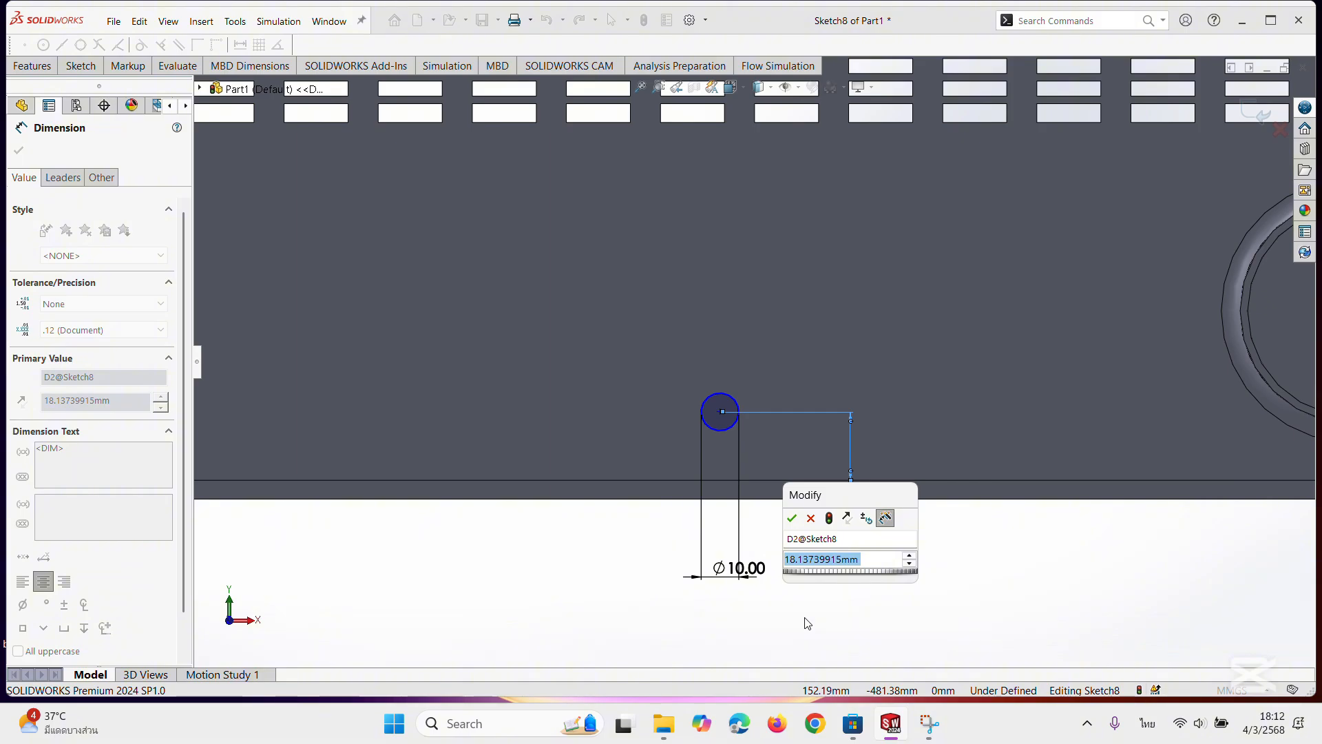
pyautogui.write('50')
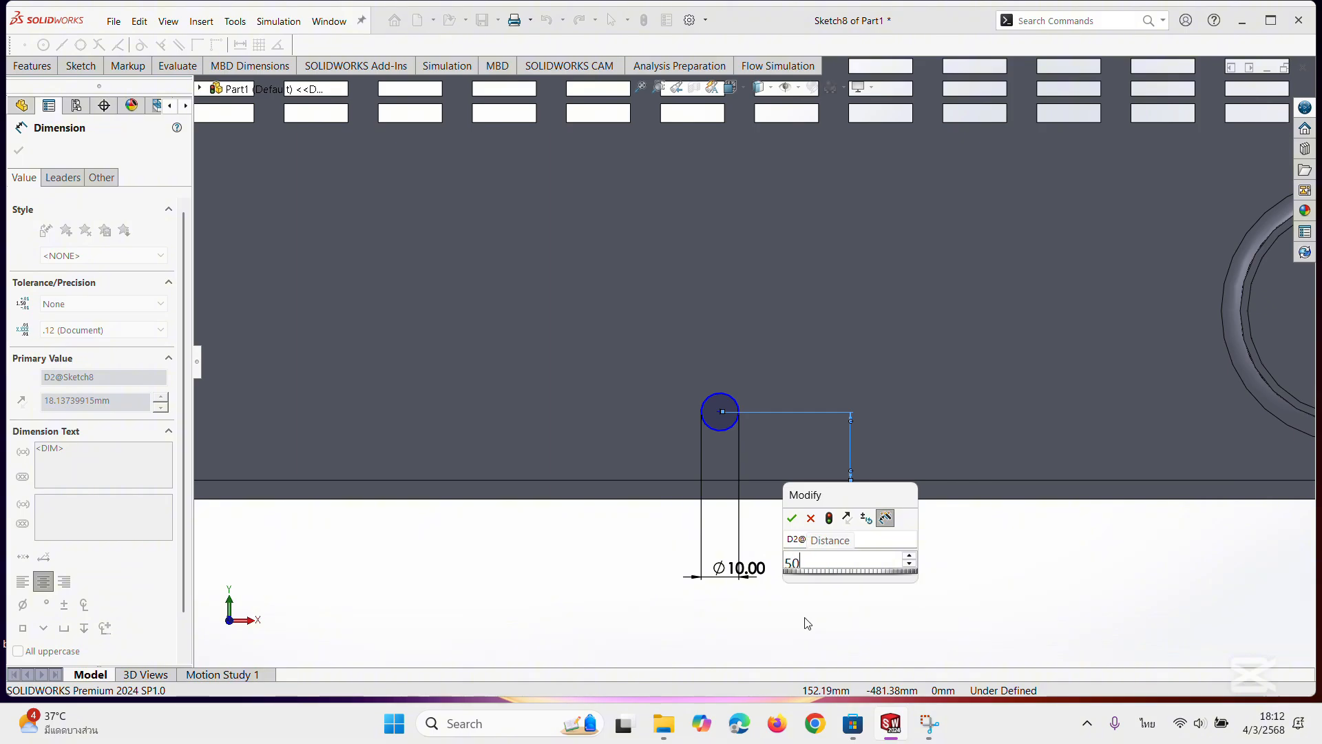
pyautogui.press('Return')
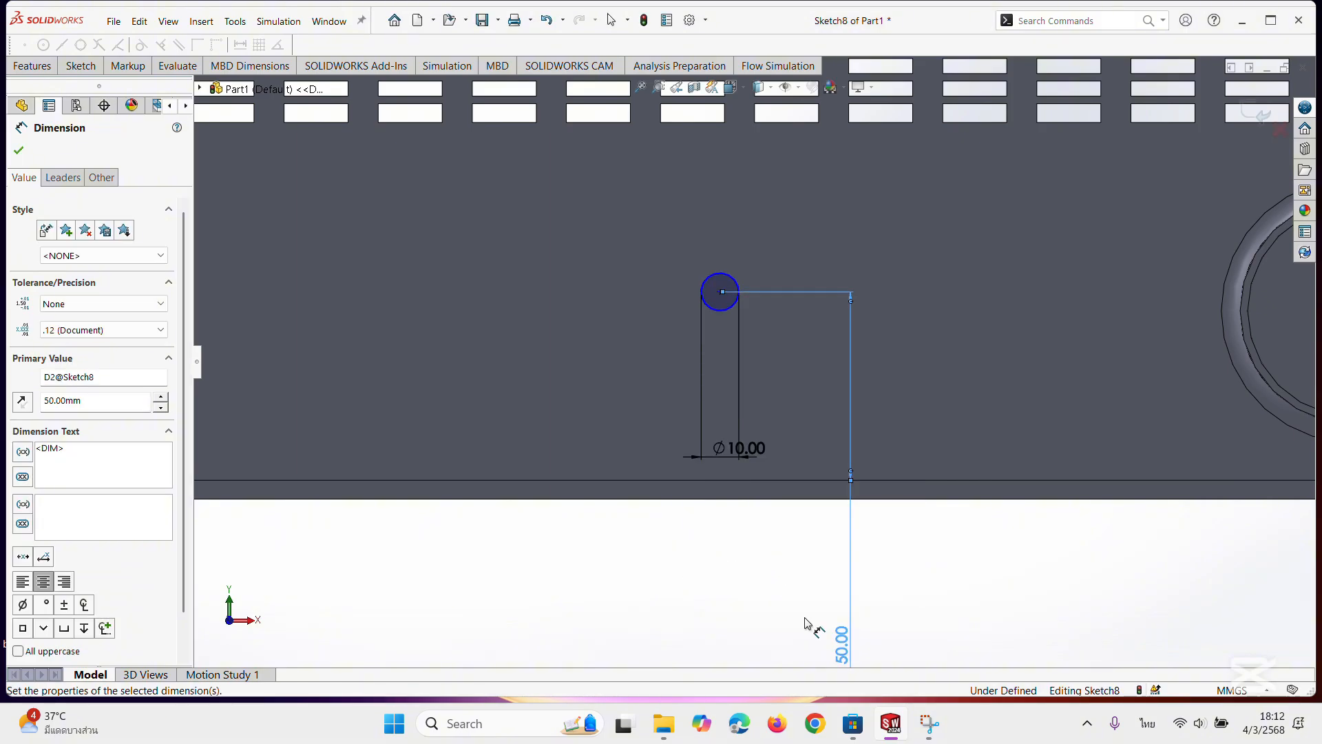
# Set the distance between the circle's centre and the face's bottom edge to 5 mm and finish dimensioning.
pyautogui.doubleClick(841, 653)
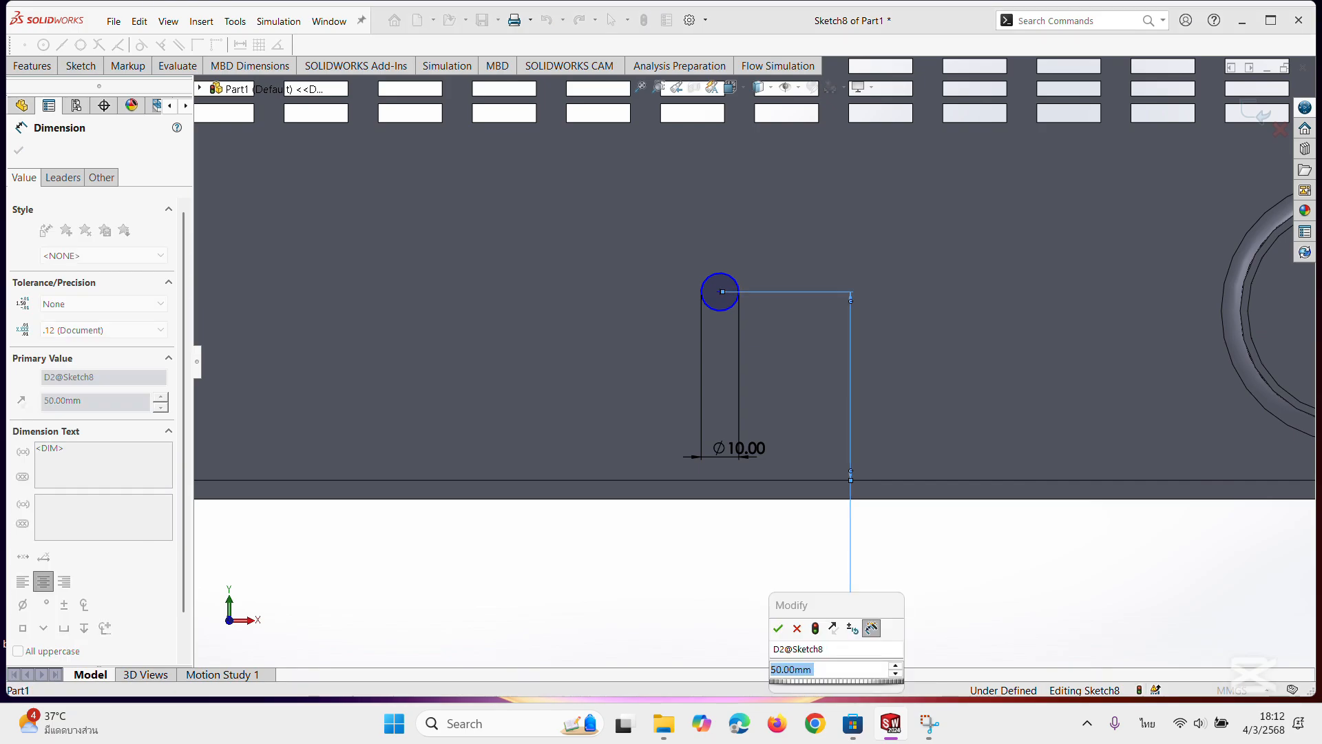
pyautogui.write('50')
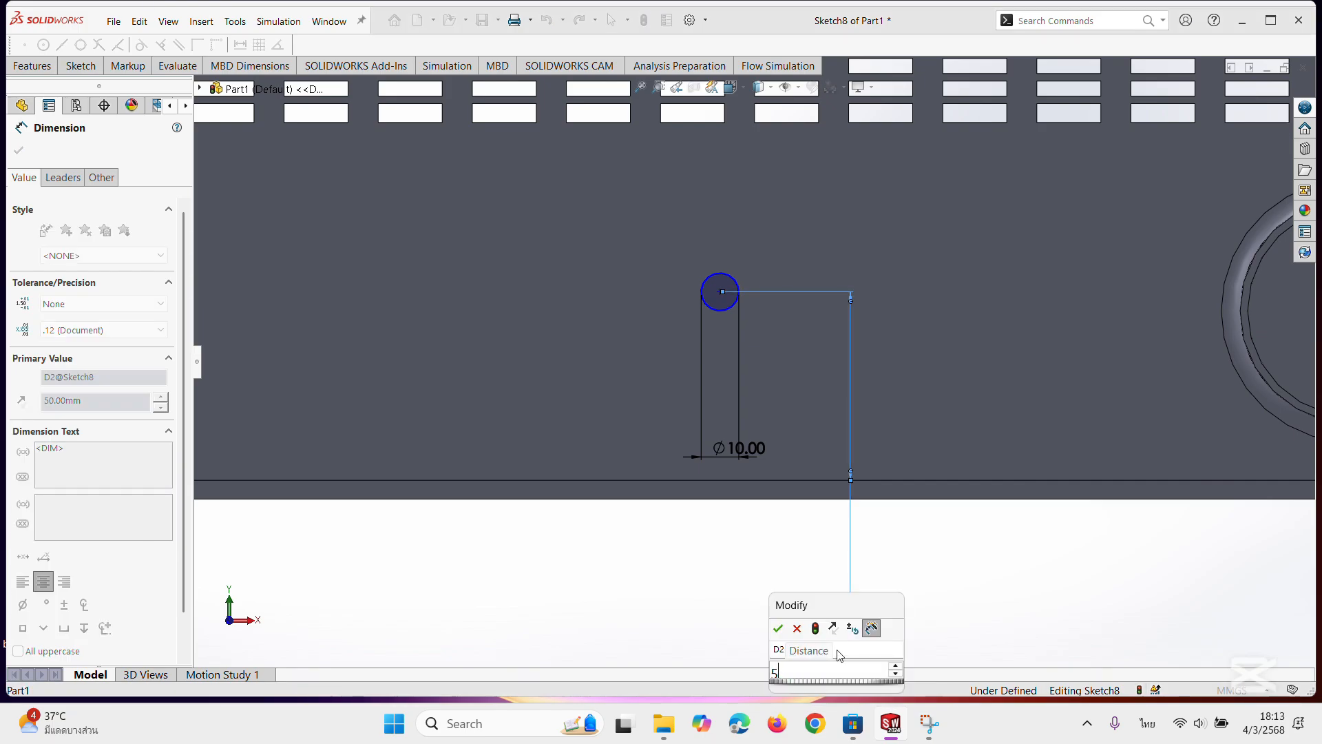
pyautogui.press('Return')
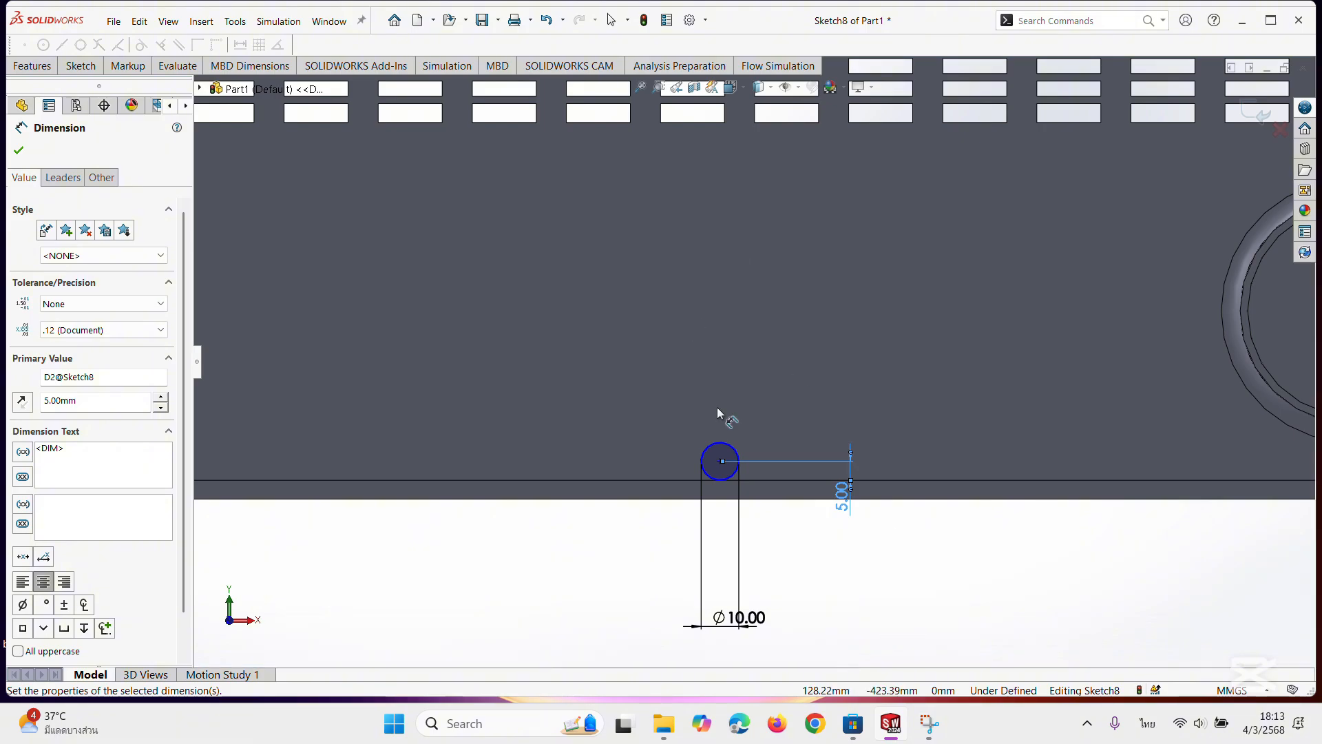
pyautogui.moveTo(769, 481); pyautogui.dragTo(709, 469, button='middle')
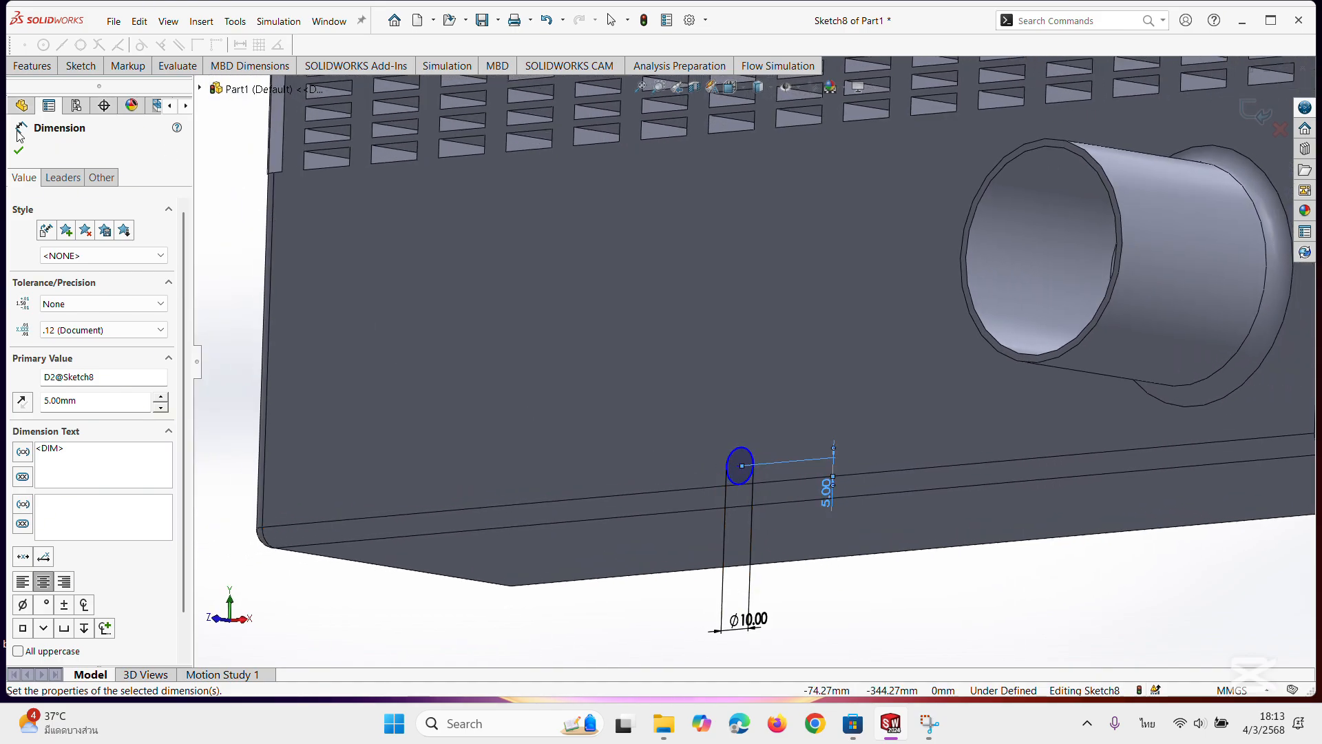
pyautogui.click(19, 152)
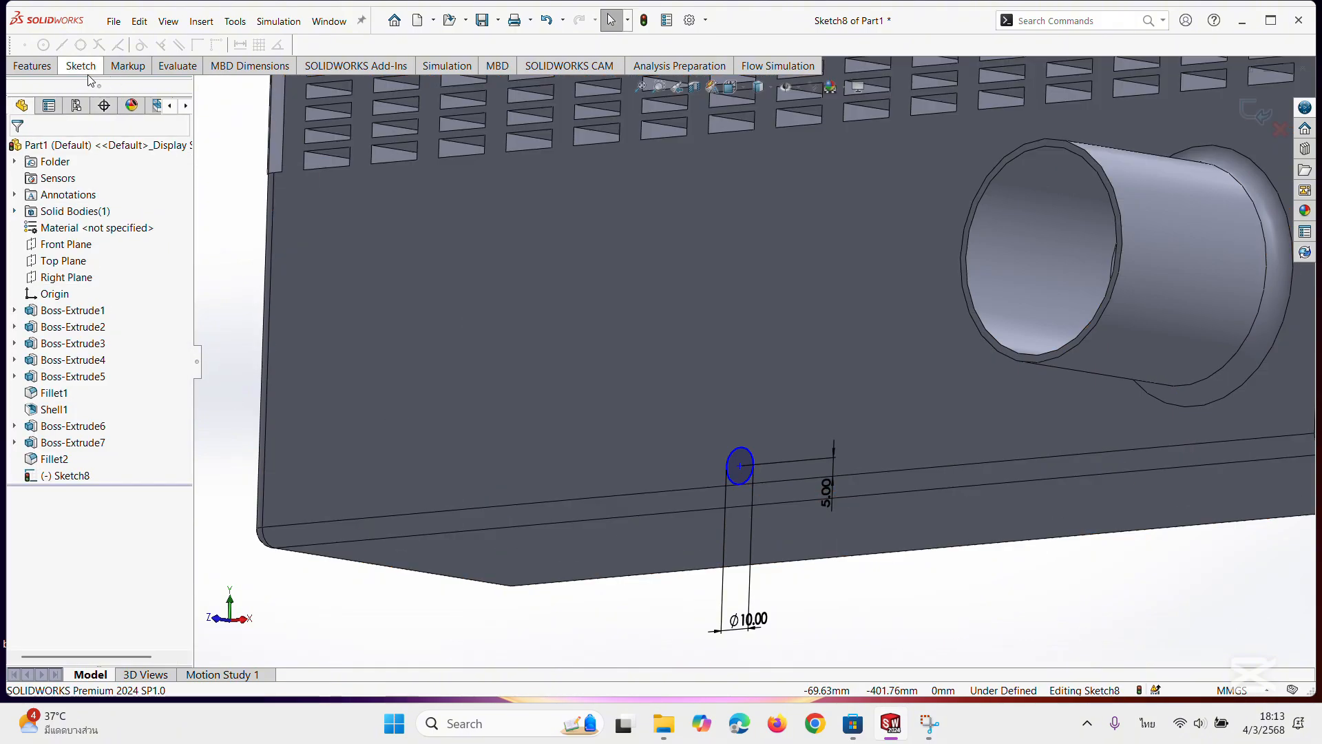
# Extrude the 10 mm circle outward from the boss-side face as a blind boss 10 mm deep, merged with the body.
pyautogui.click(45, 69)
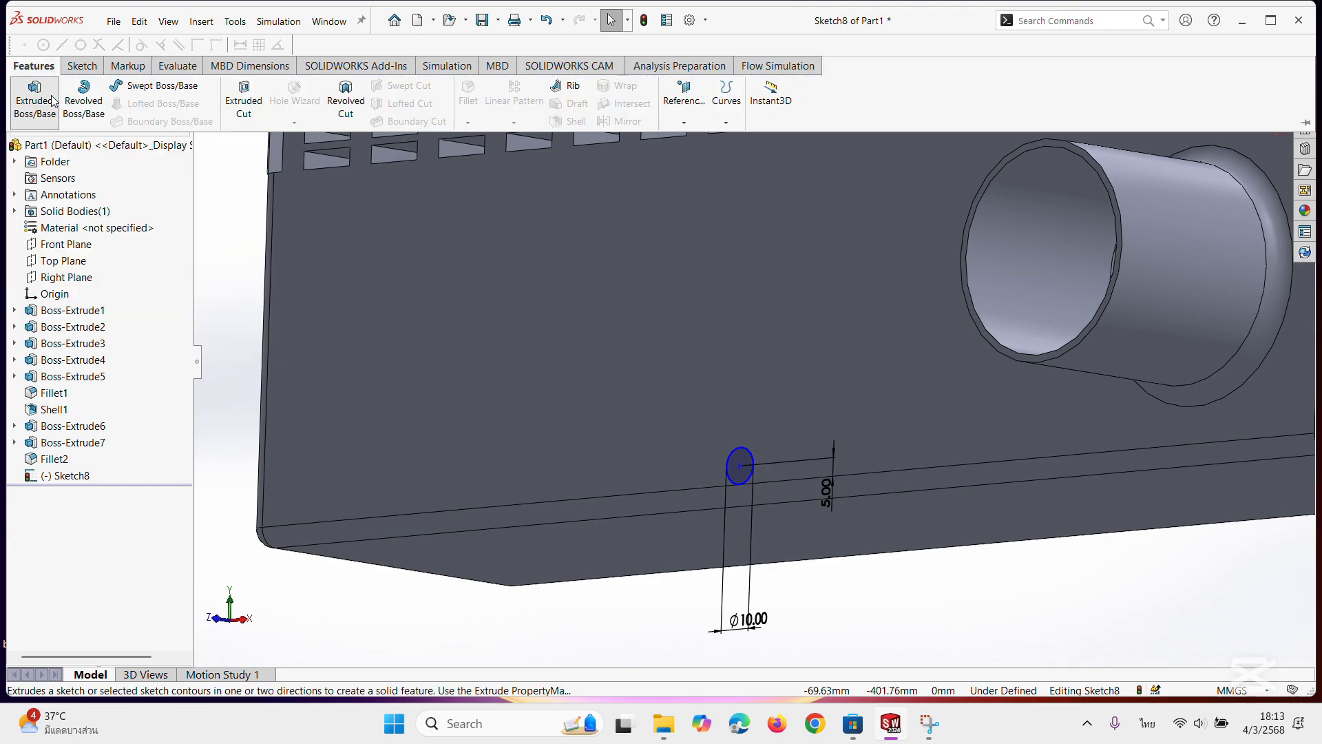
pyautogui.click(34, 96)
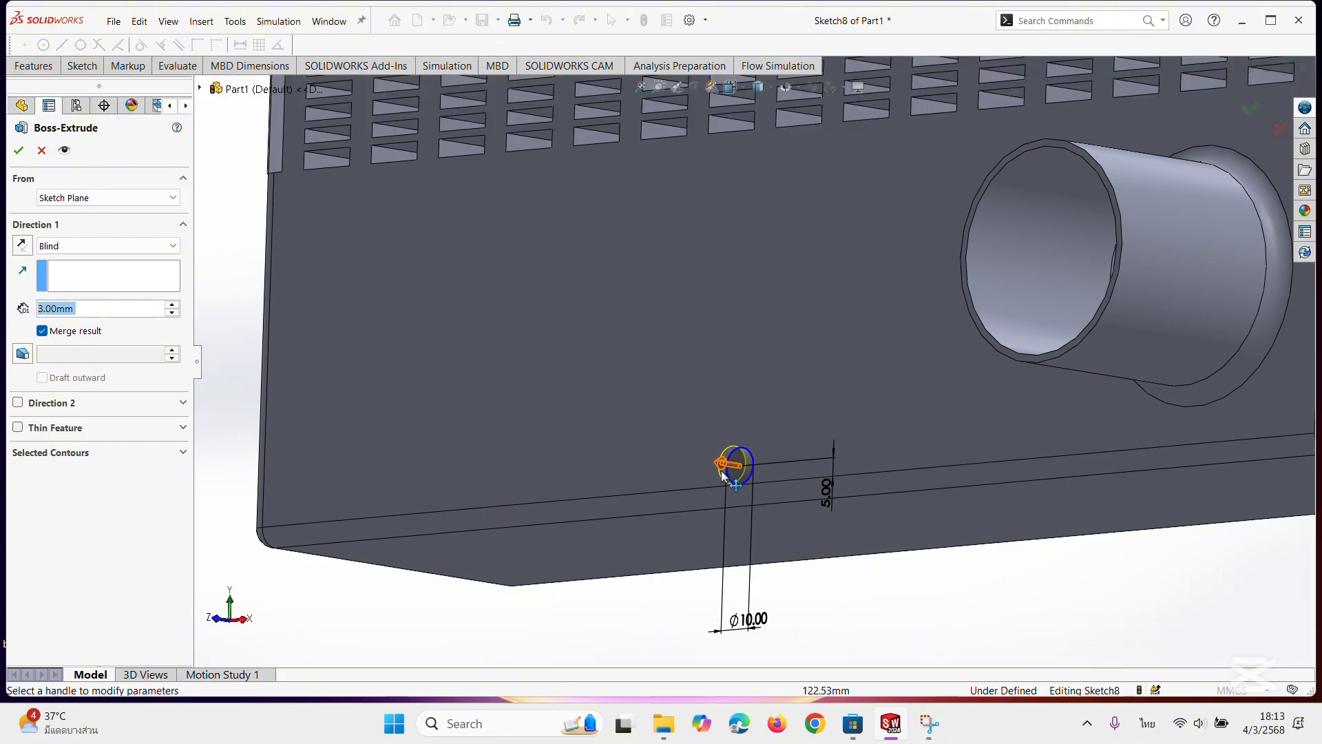
pyautogui.moveTo(730, 464); pyautogui.dragTo(703, 478)
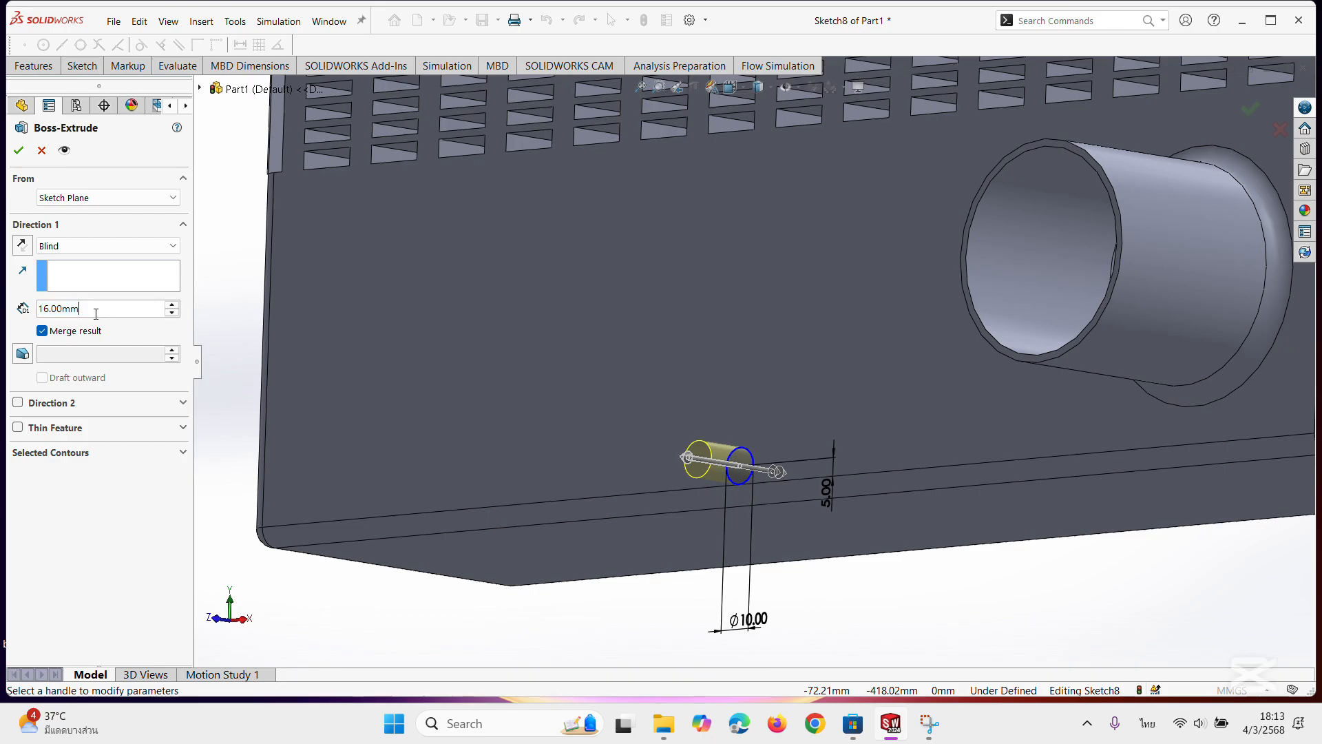
pyautogui.write('10')
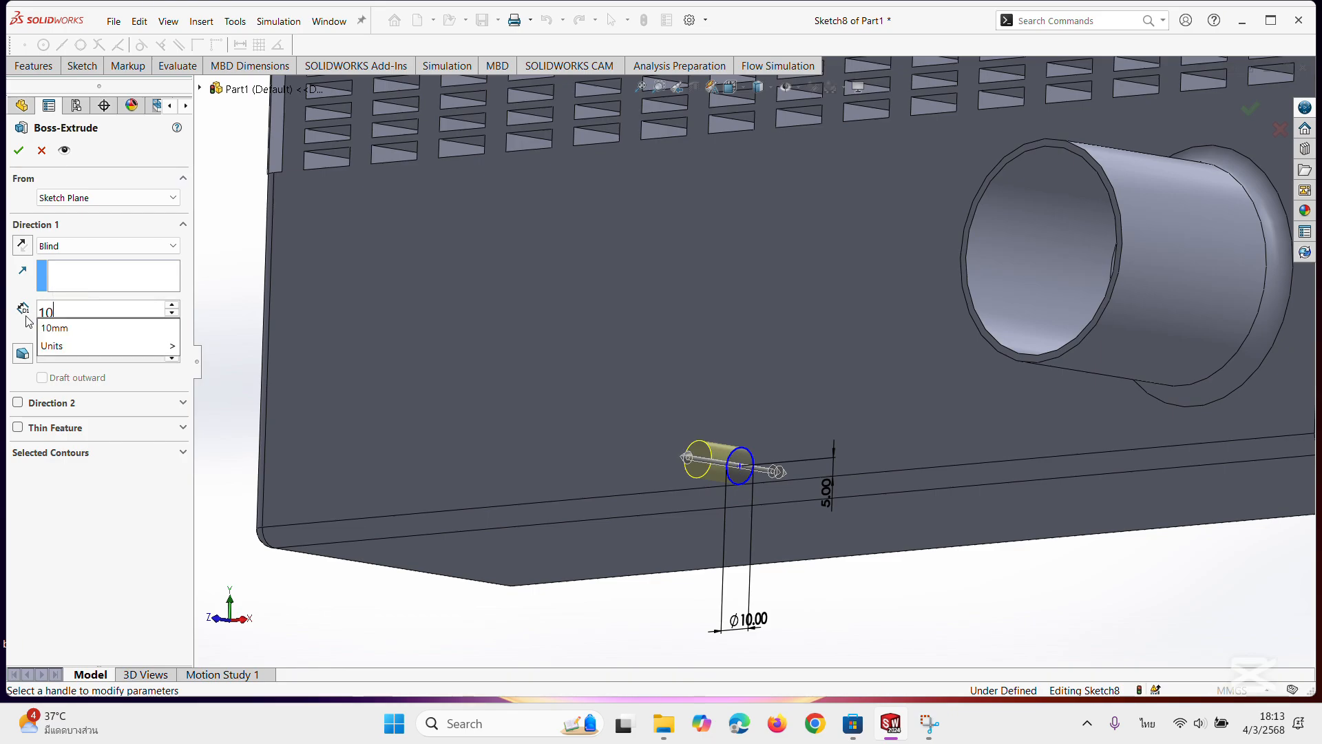
pyautogui.press('Return')
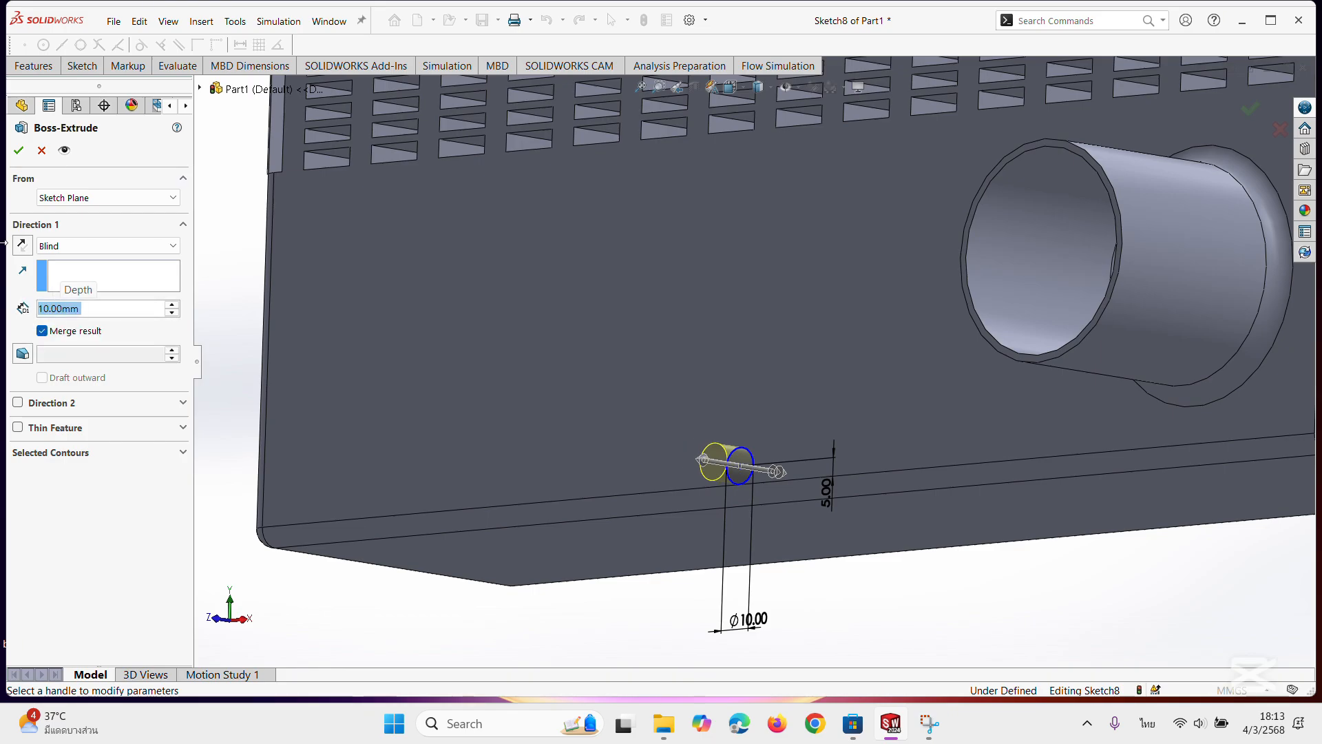
pyautogui.click(18, 151)
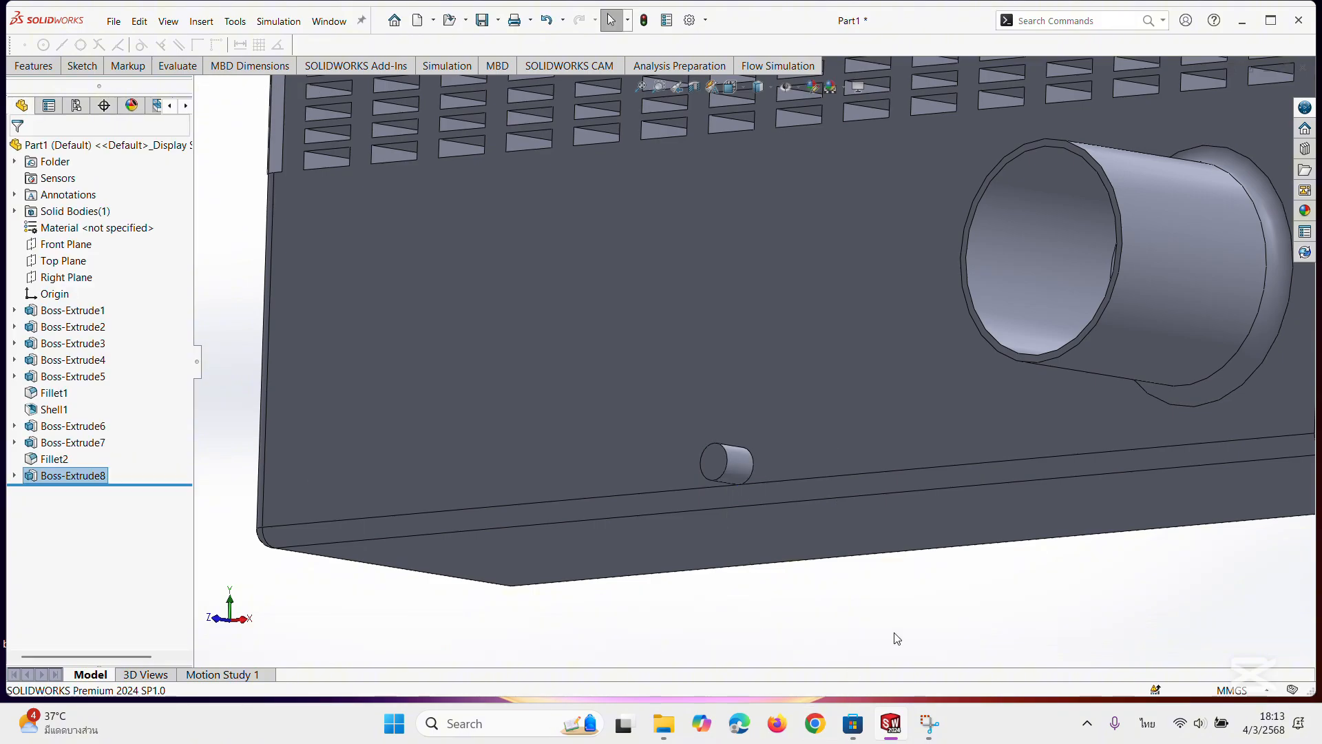
pyautogui.moveTo(894, 634); pyautogui.dragTo(944, 626, button='middle')
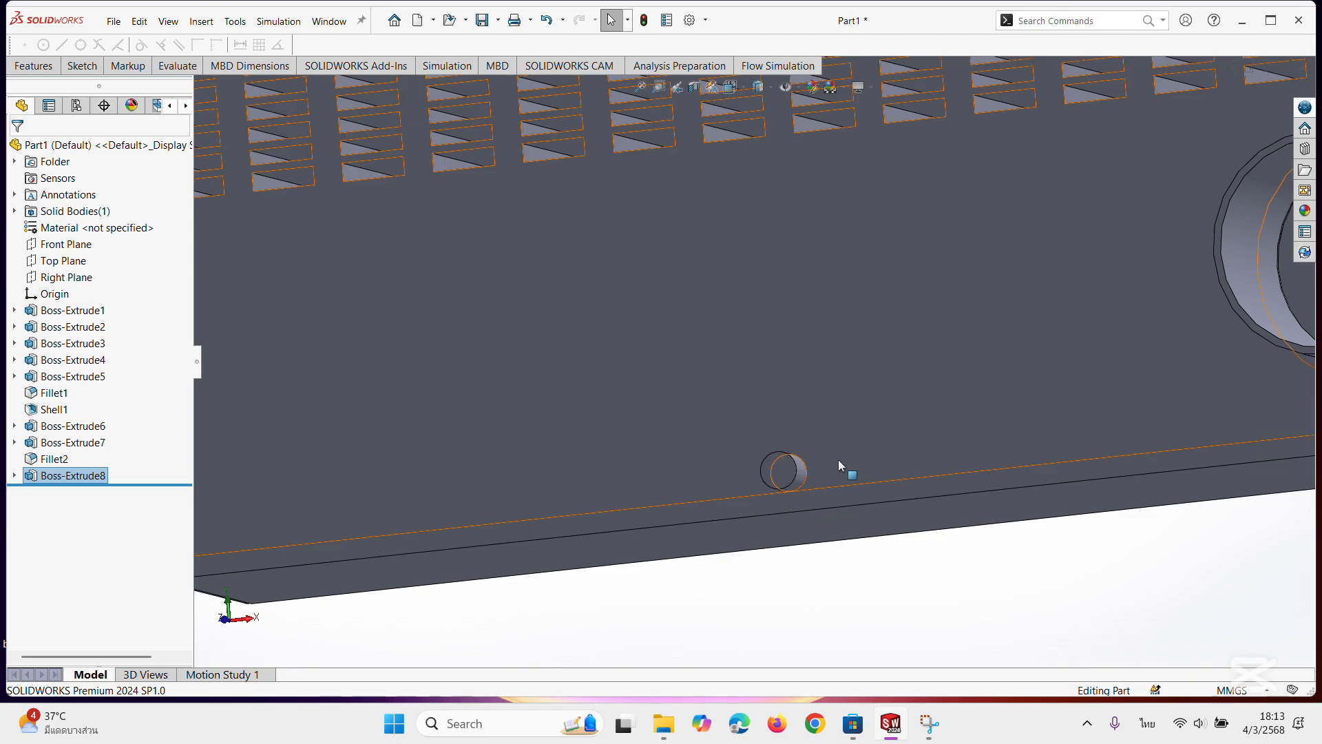
pyautogui.click(785, 478)
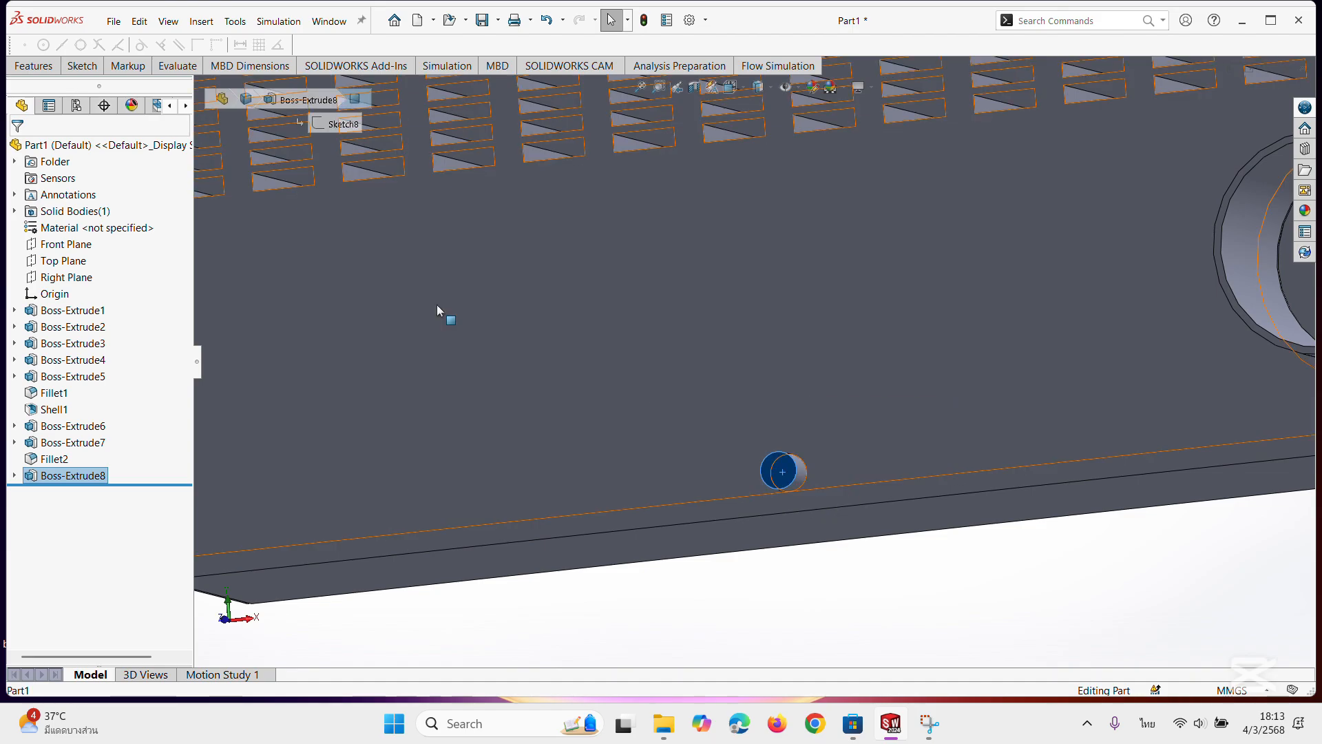
pyautogui.click(43, 70)
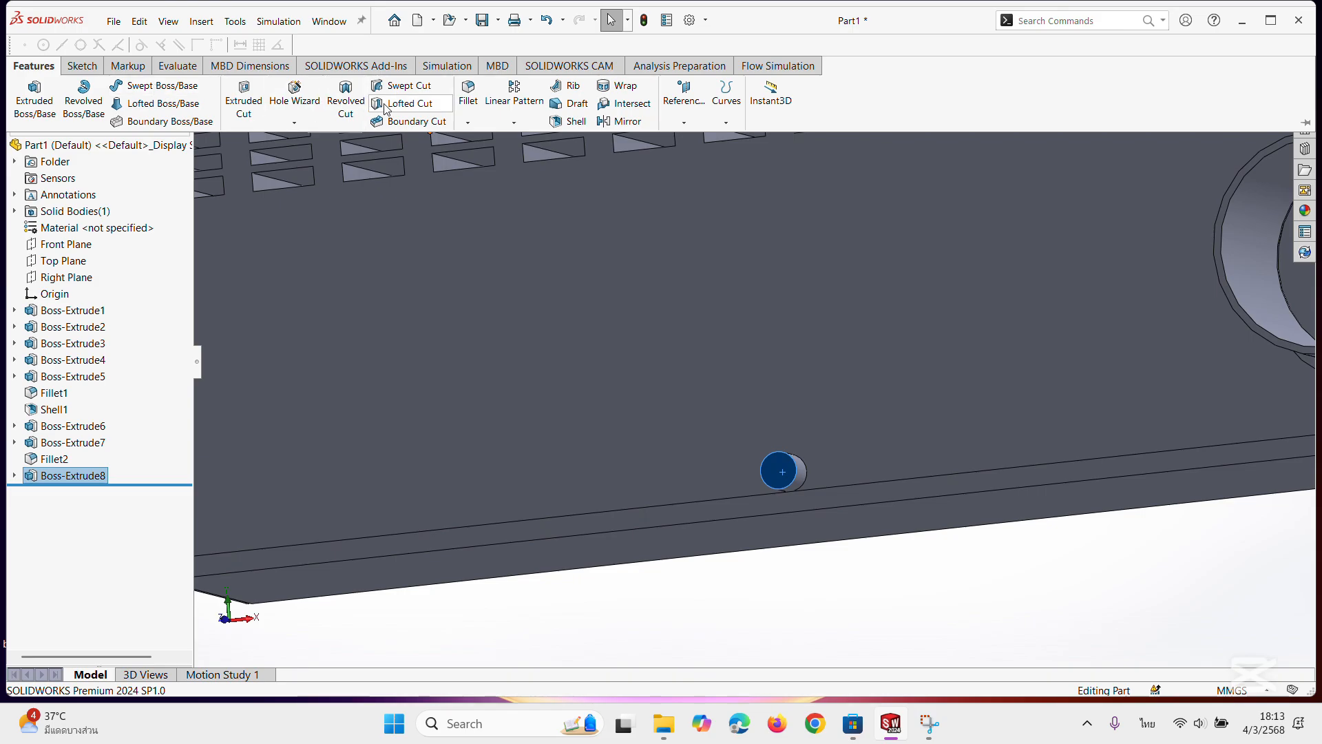
pyautogui.click(347, 103)
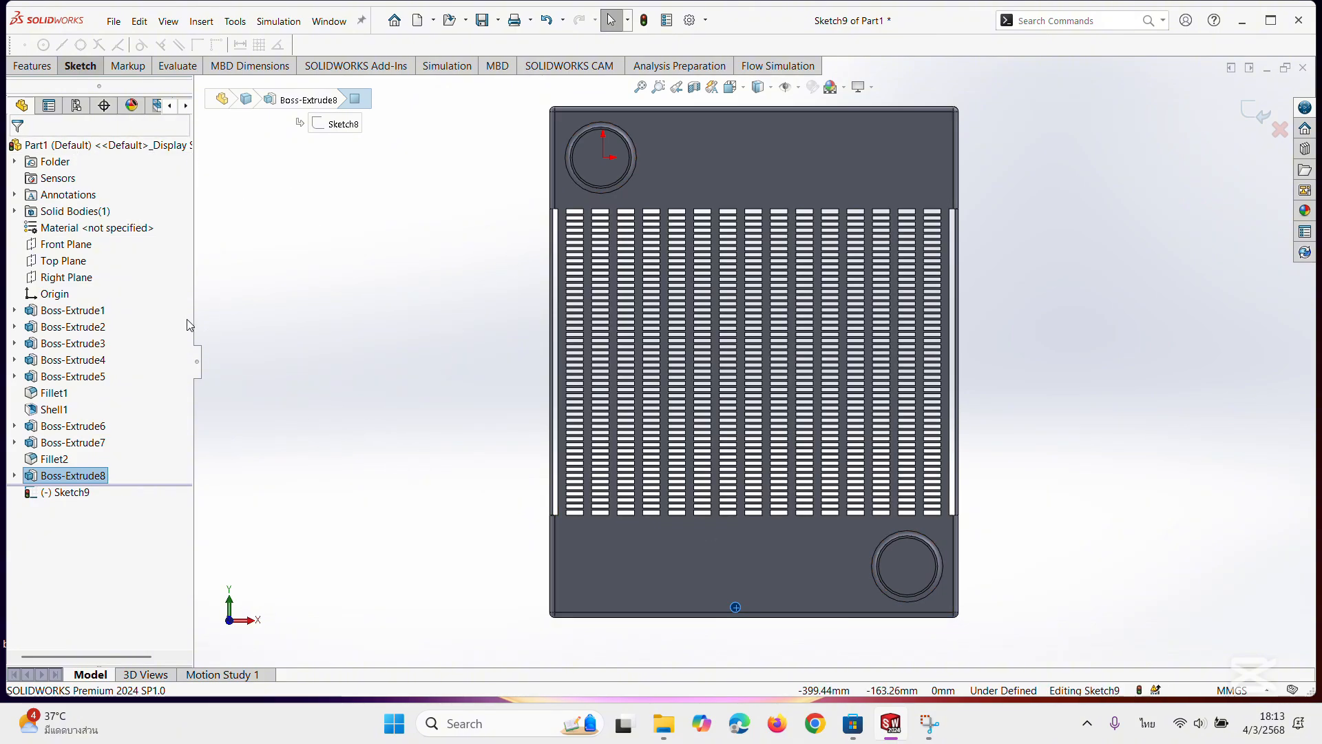
pyautogui.click(545, 28)
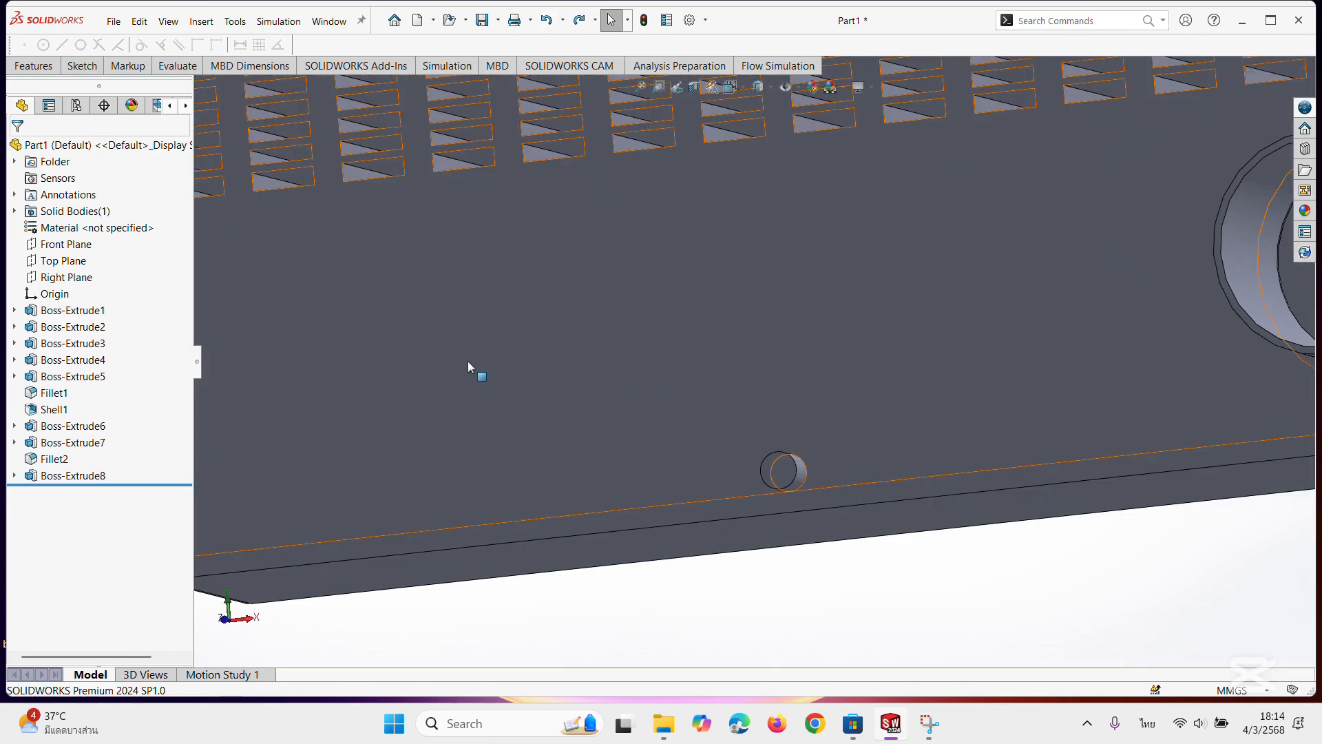
# Sketch a circle with a radius of about 3.5 mm, concentric with the small cylindrical boss, on the boss's end face.
pyautogui.click(81, 67)
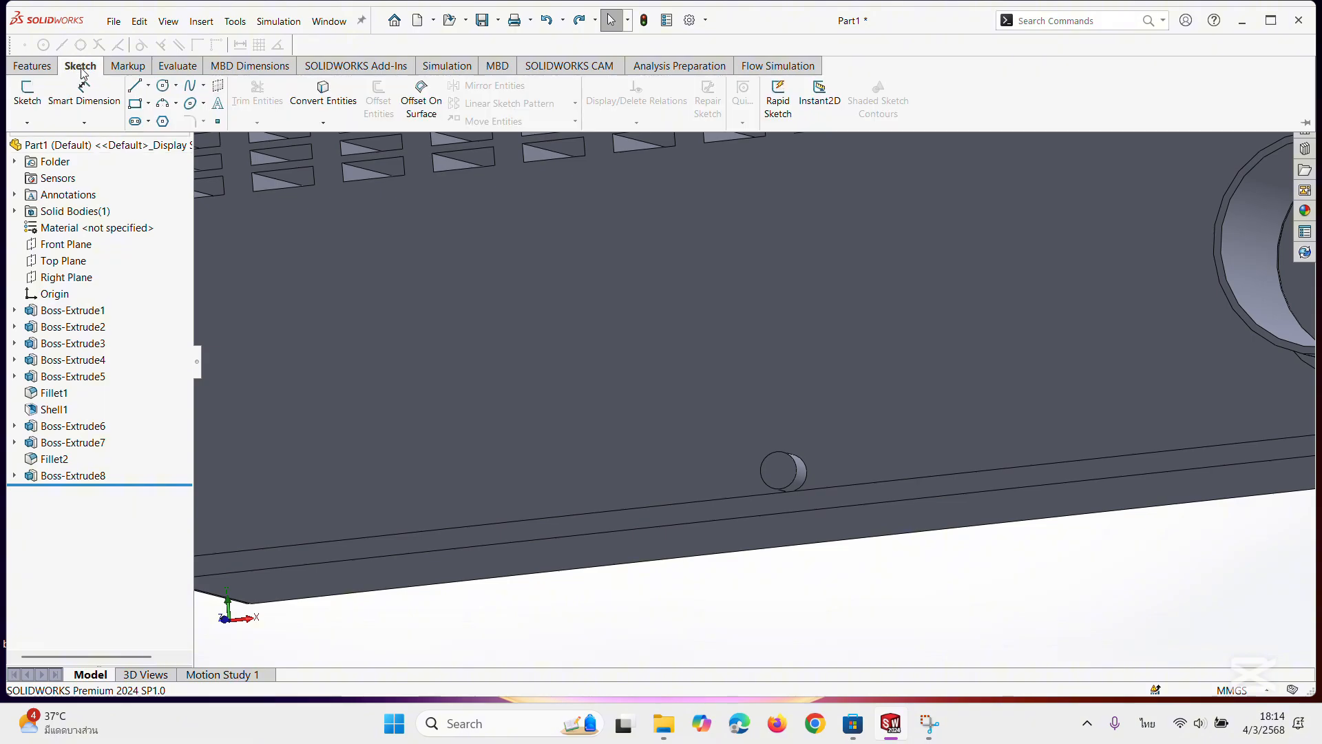
pyautogui.click(163, 88)
pyautogui.click(782, 484)
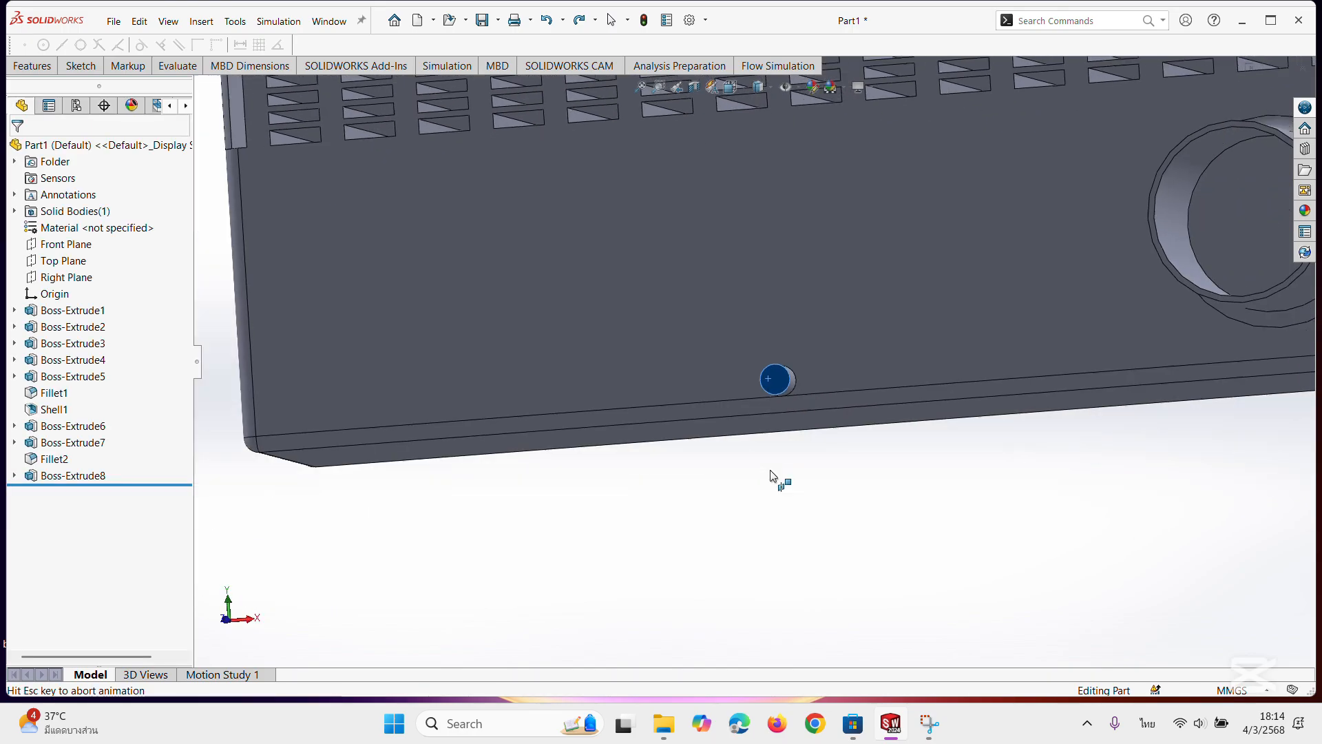
pyautogui.scroll(-3, 830, 335)
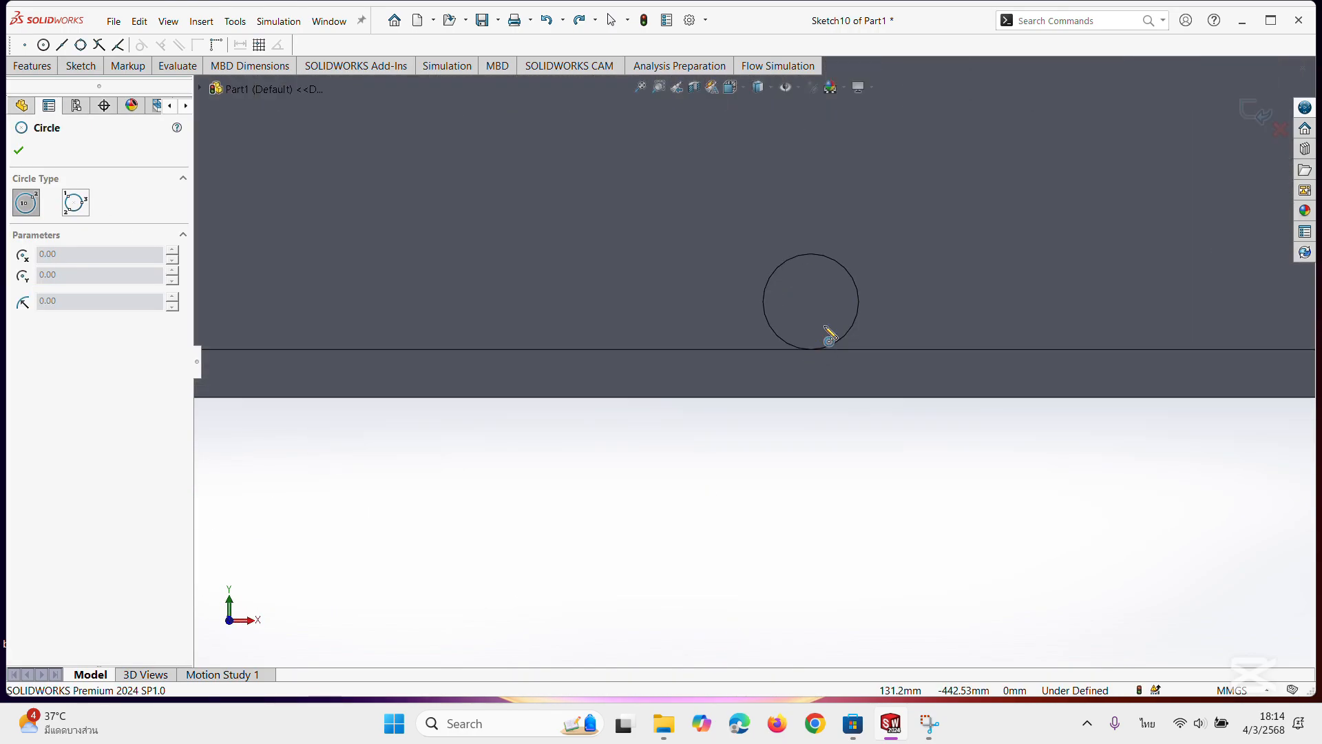
pyautogui.scroll(-2, 824, 311)
pyautogui.click(805, 298)
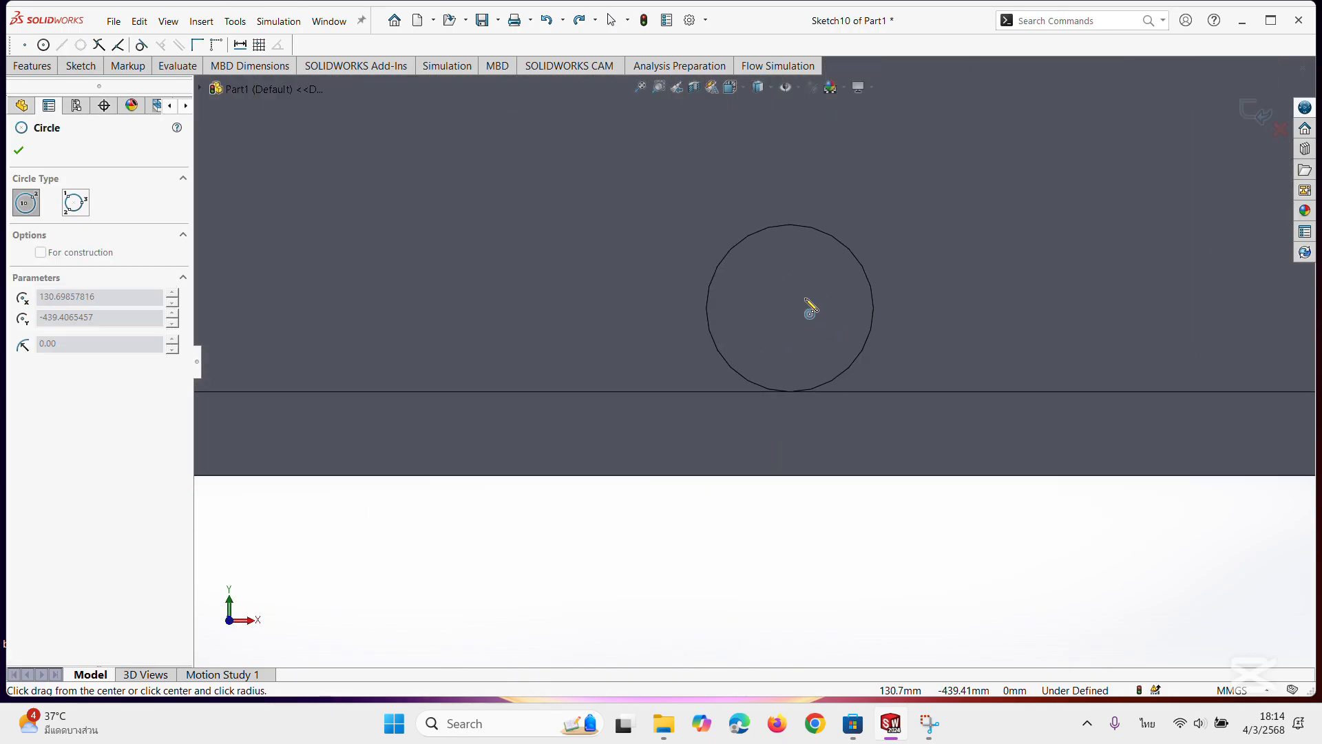
pyautogui.press('Escape')
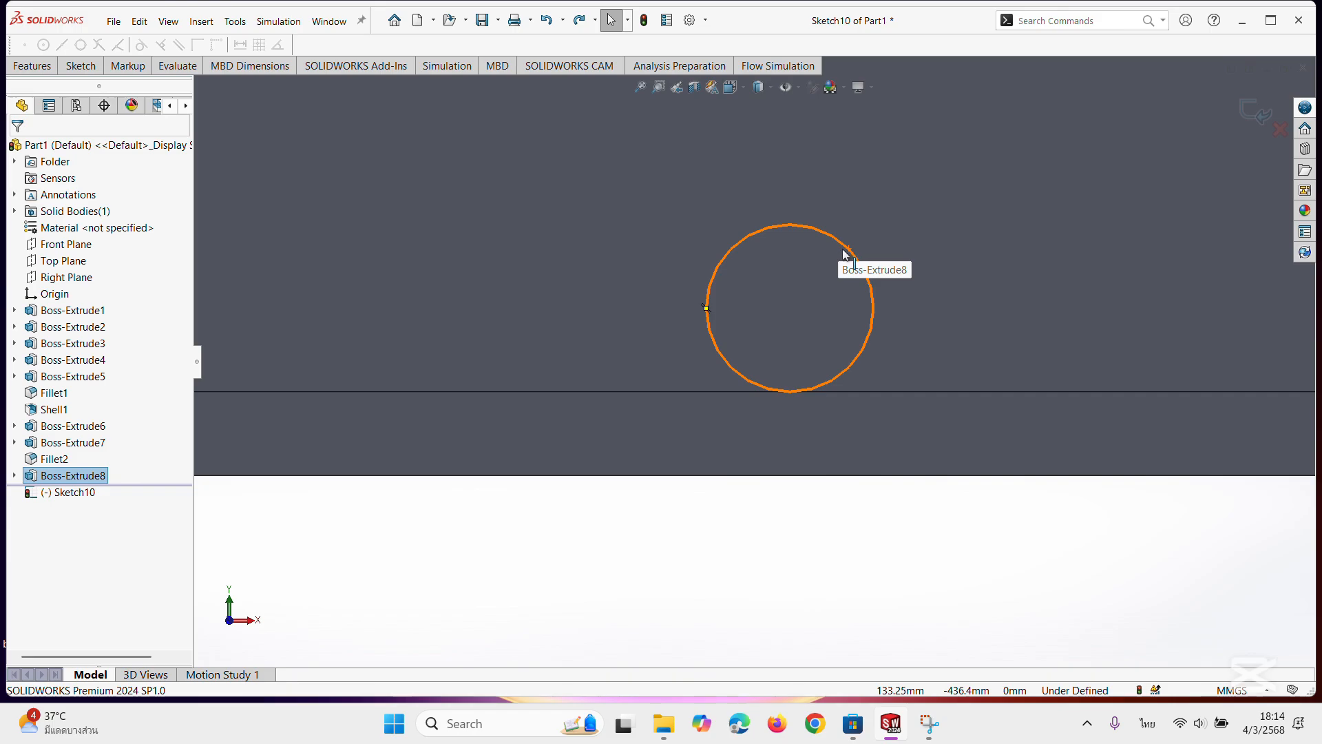
pyautogui.click(81, 66)
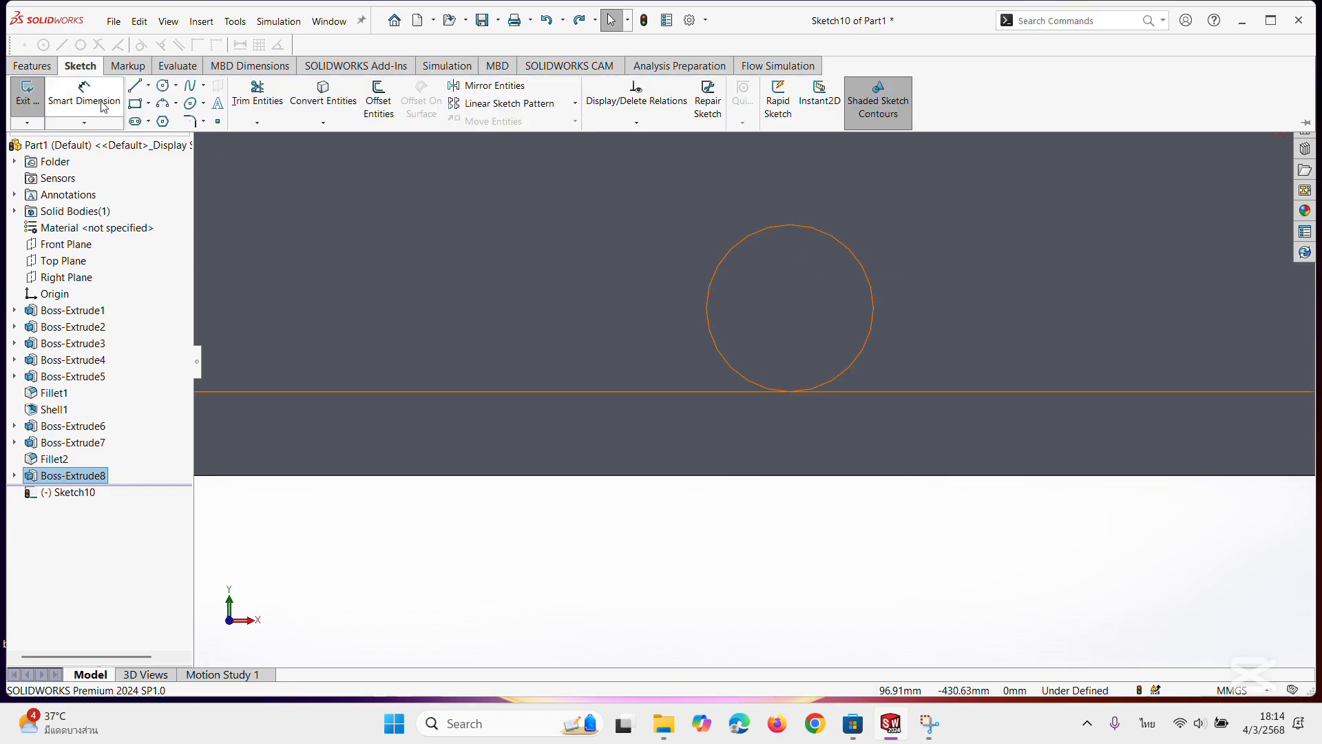
pyautogui.click(163, 85)
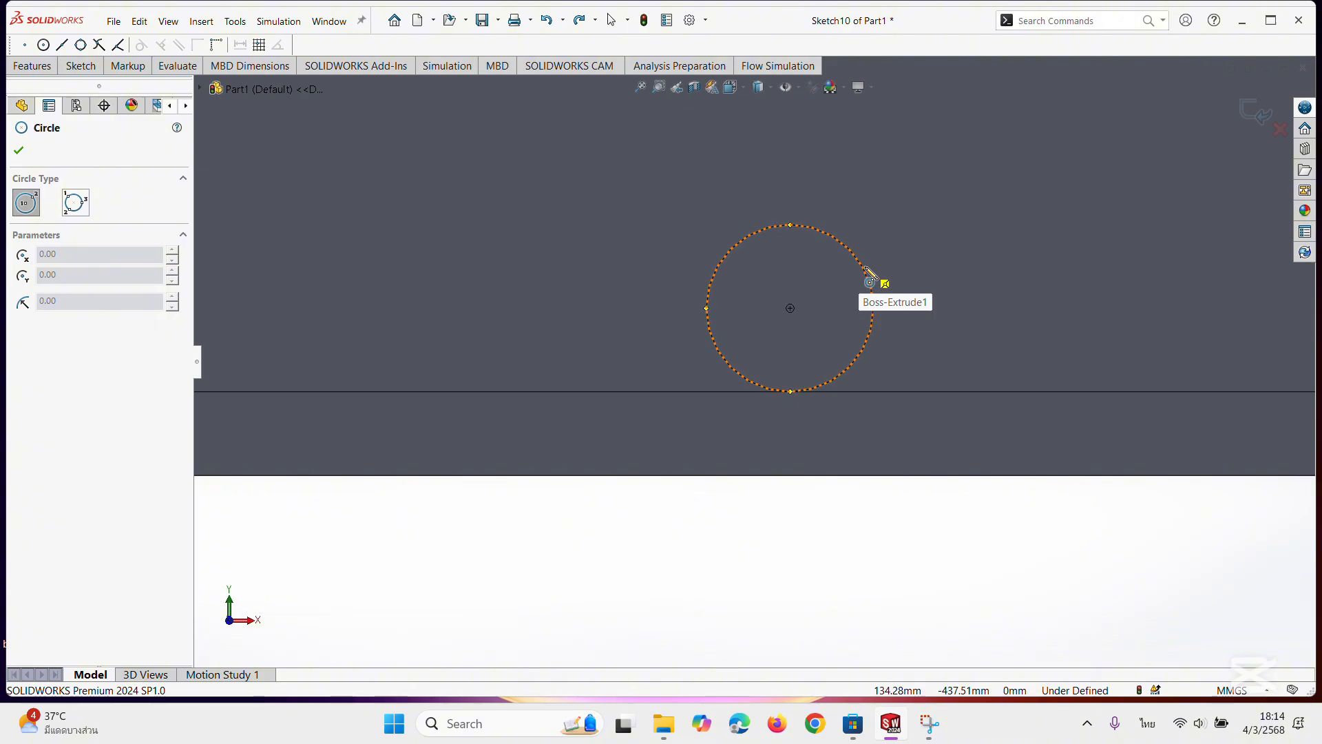
pyautogui.click(791, 308)
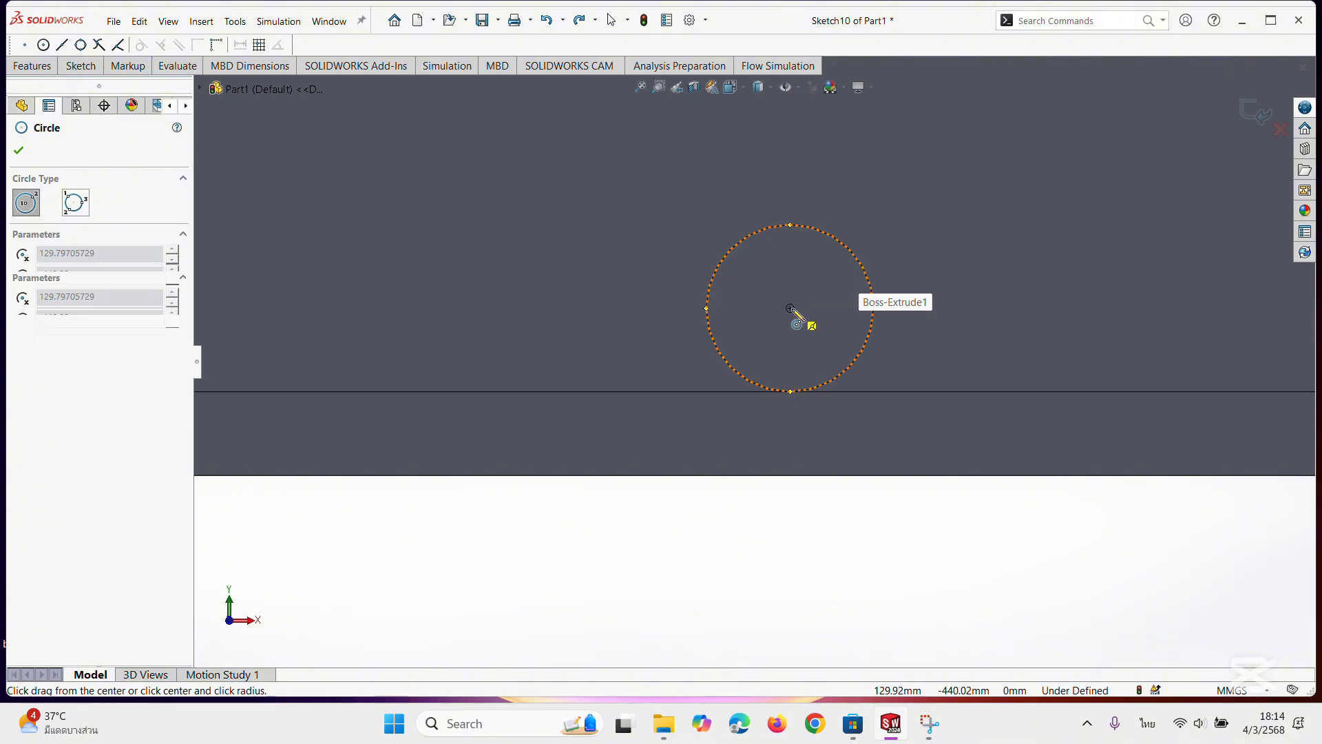
pyautogui.click(851, 322)
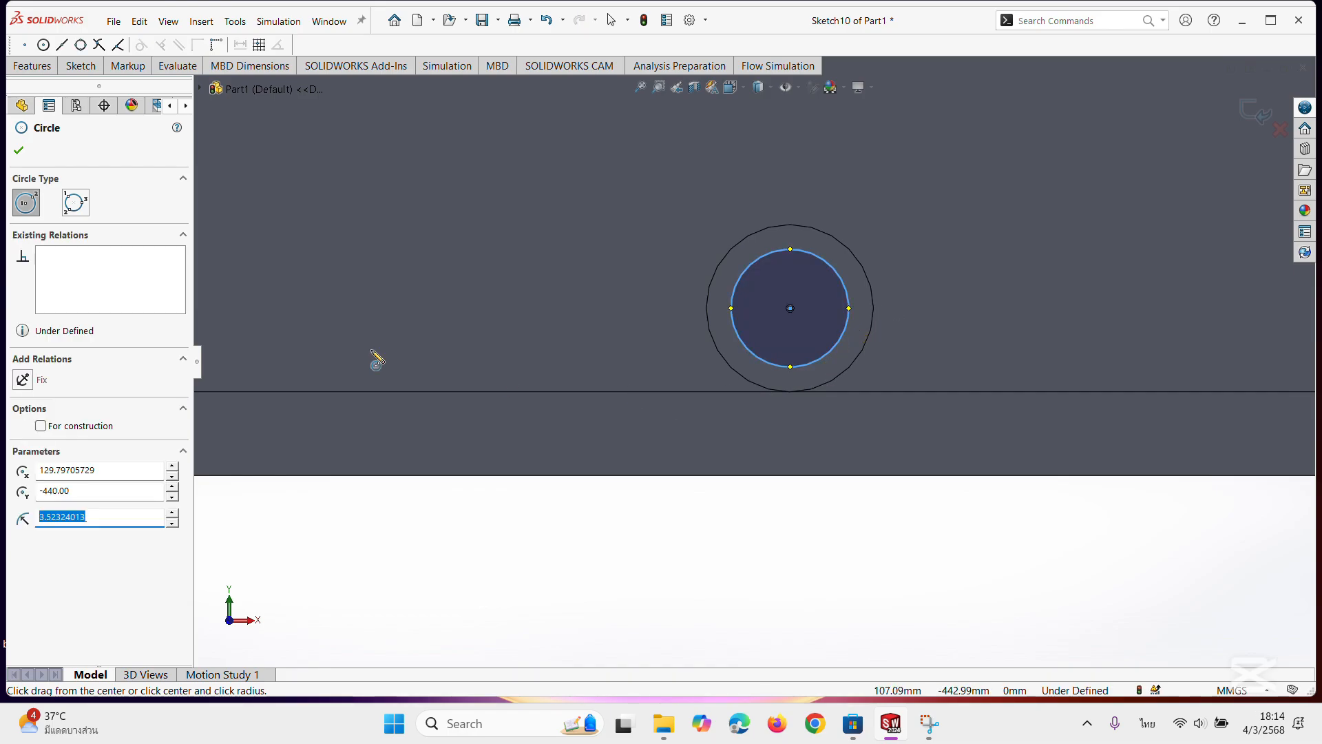
pyautogui.click(19, 150)
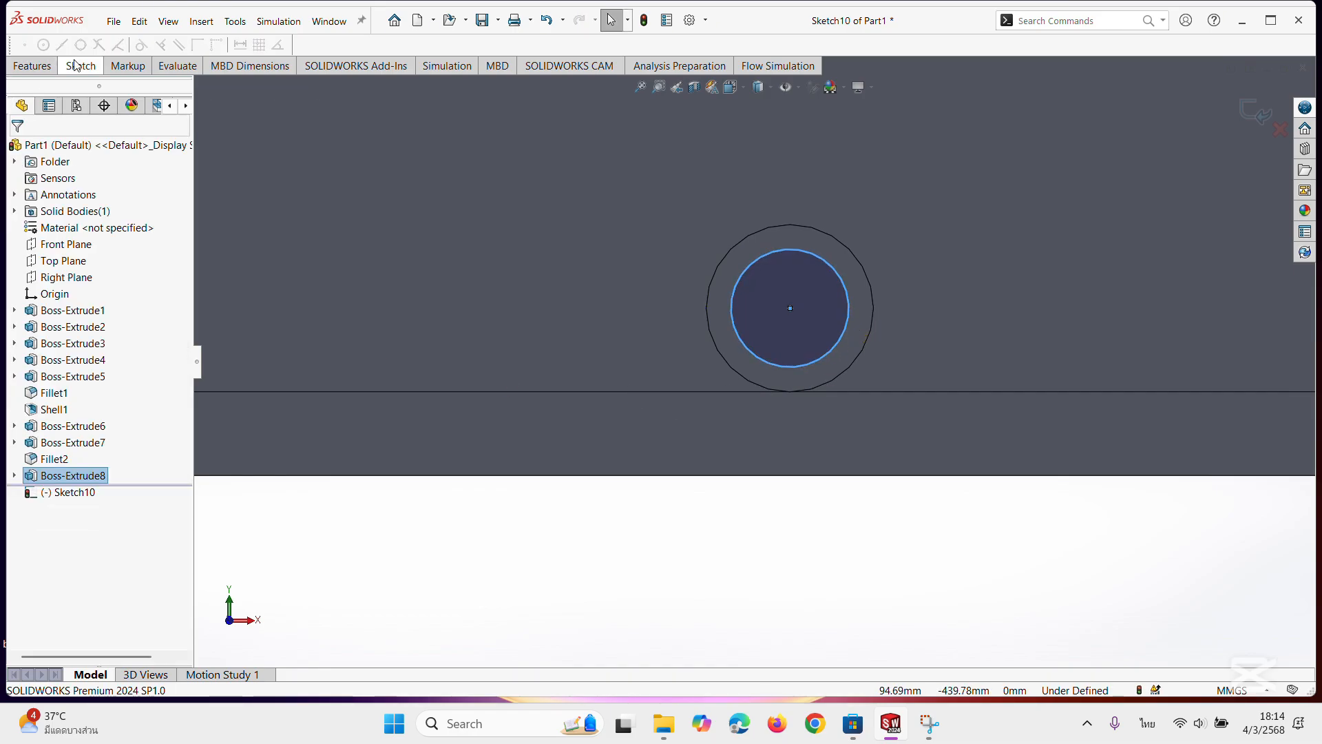
# Dimension the diameter of the circle on the small boss's end face as 8 mm.
pyautogui.click(80, 65)
pyautogui.click(84, 97)
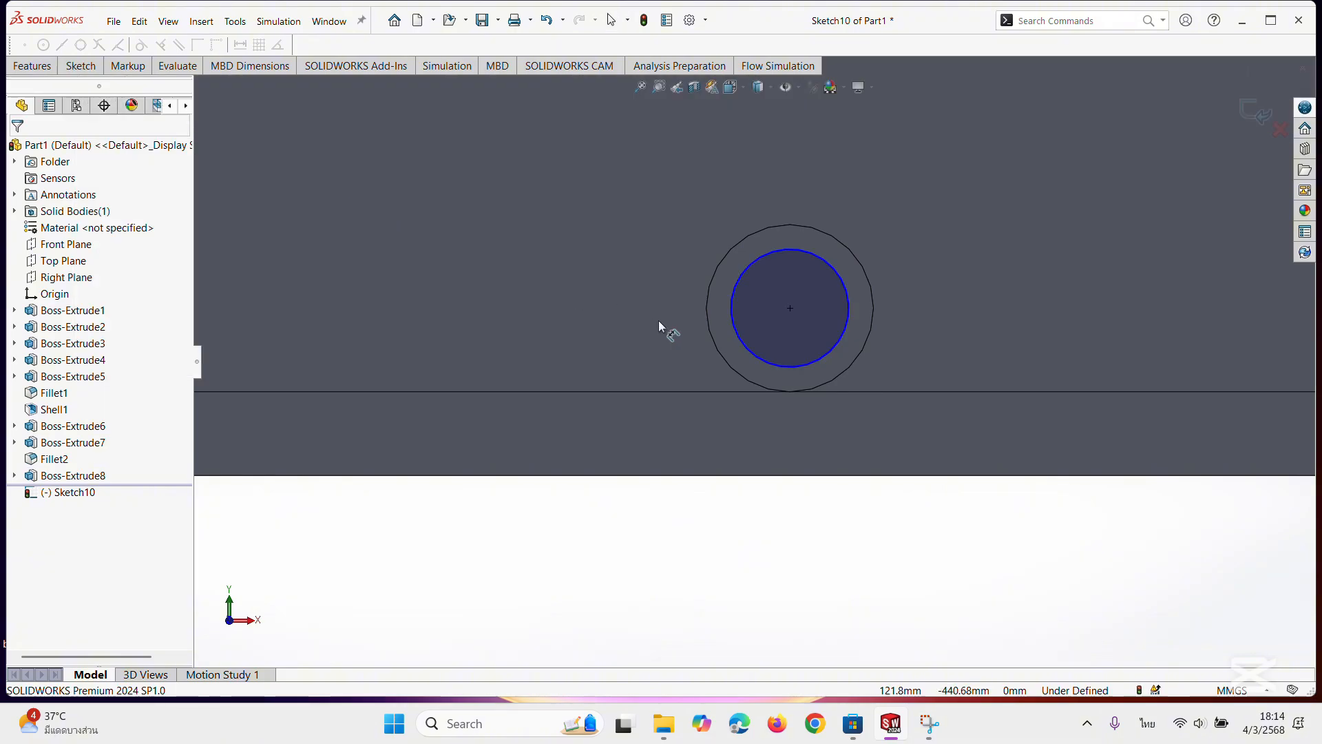
pyautogui.click(752, 344)
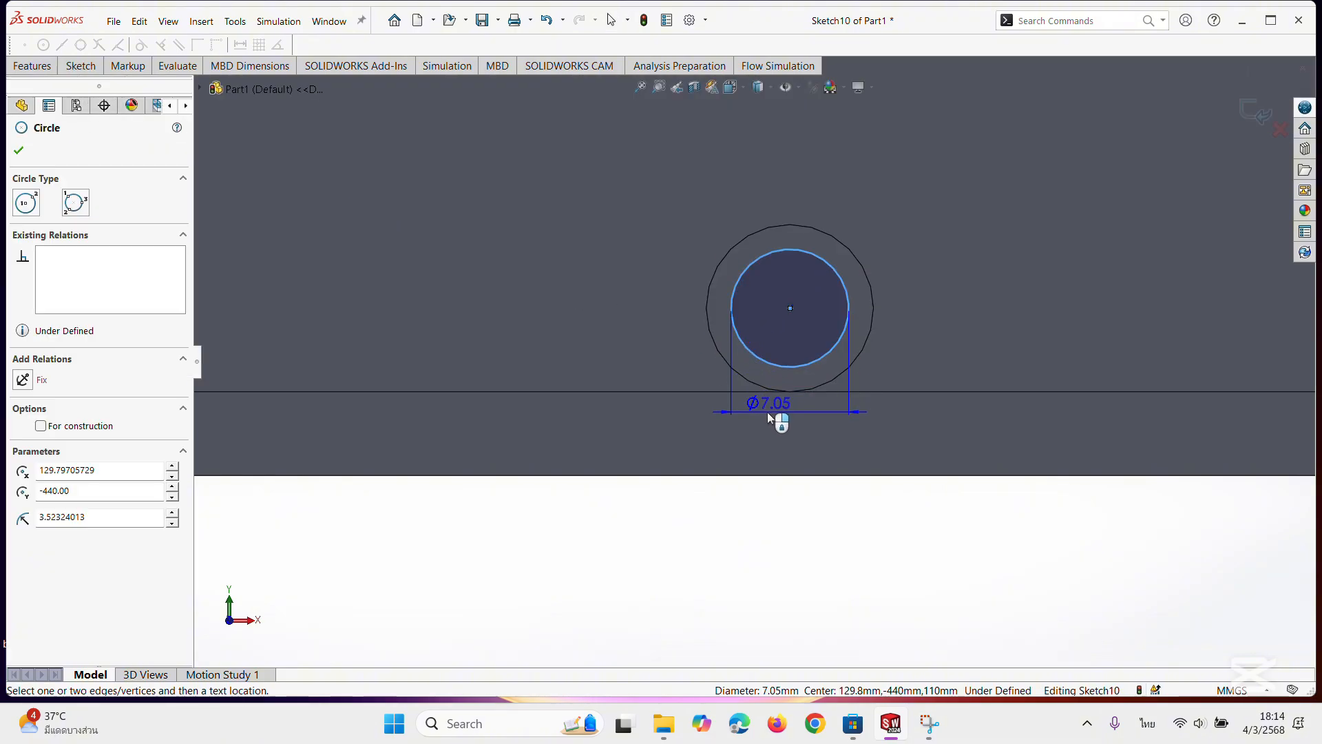
pyautogui.click(767, 412)
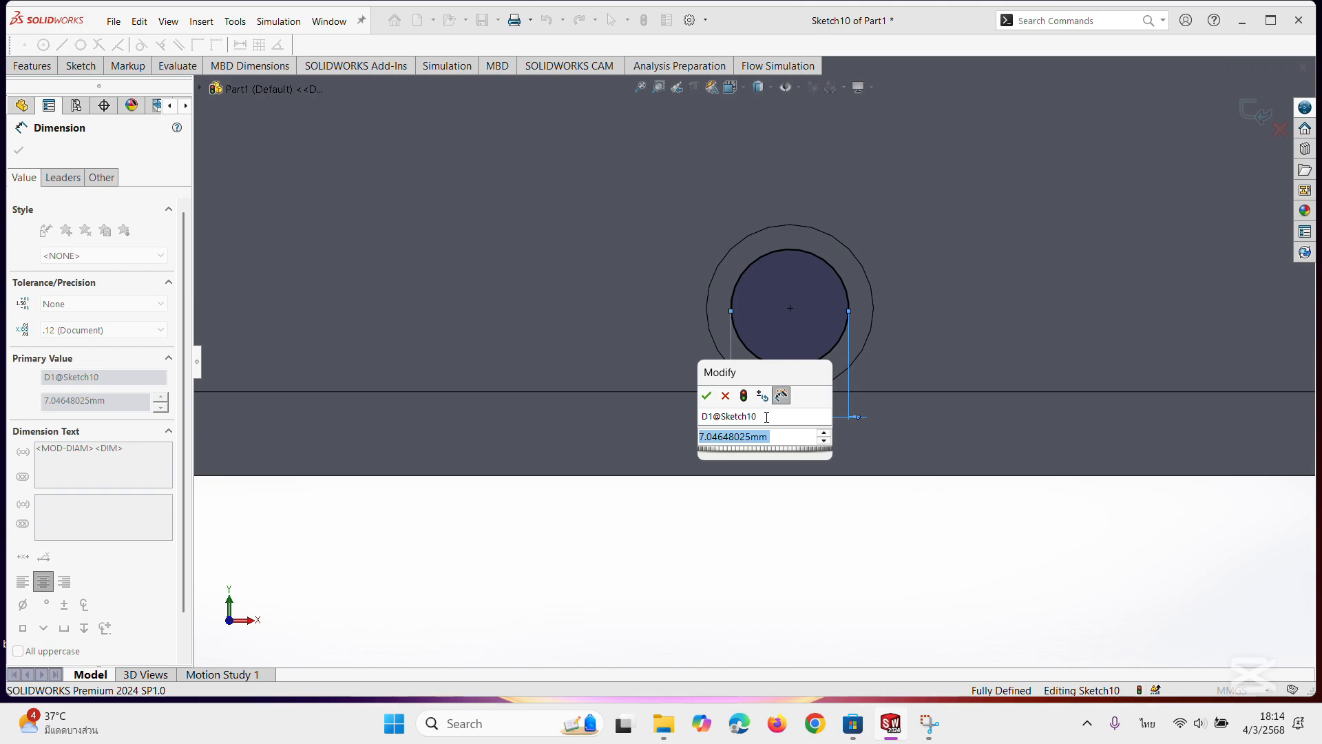
pyautogui.write('8')
pyautogui.press('Return')
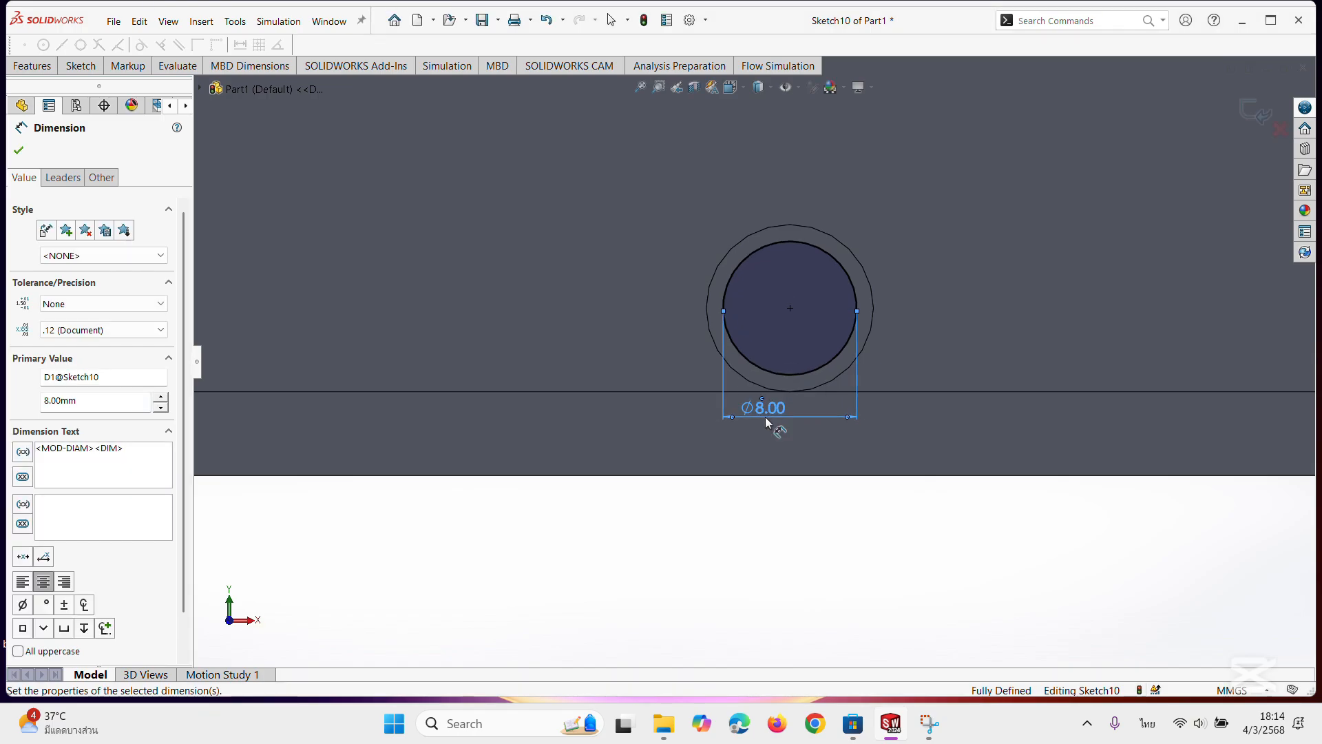
pyautogui.click(18, 150)
# Cut-extrude the 8 mm circle through the small boss into the body as a blind cut 15 mm deep.
pyautogui.scroll(2, 753, 360)
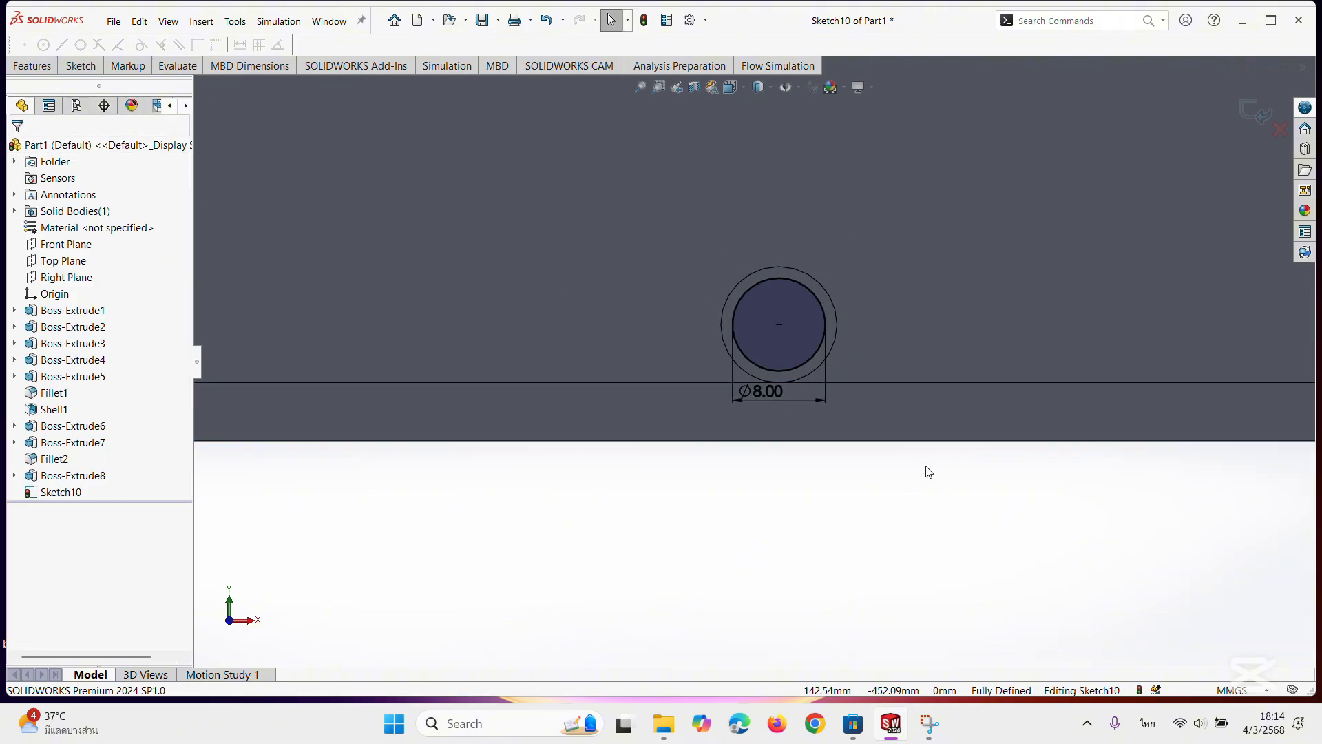
pyautogui.moveTo(927, 471); pyautogui.dragTo(841, 443, button='middle')
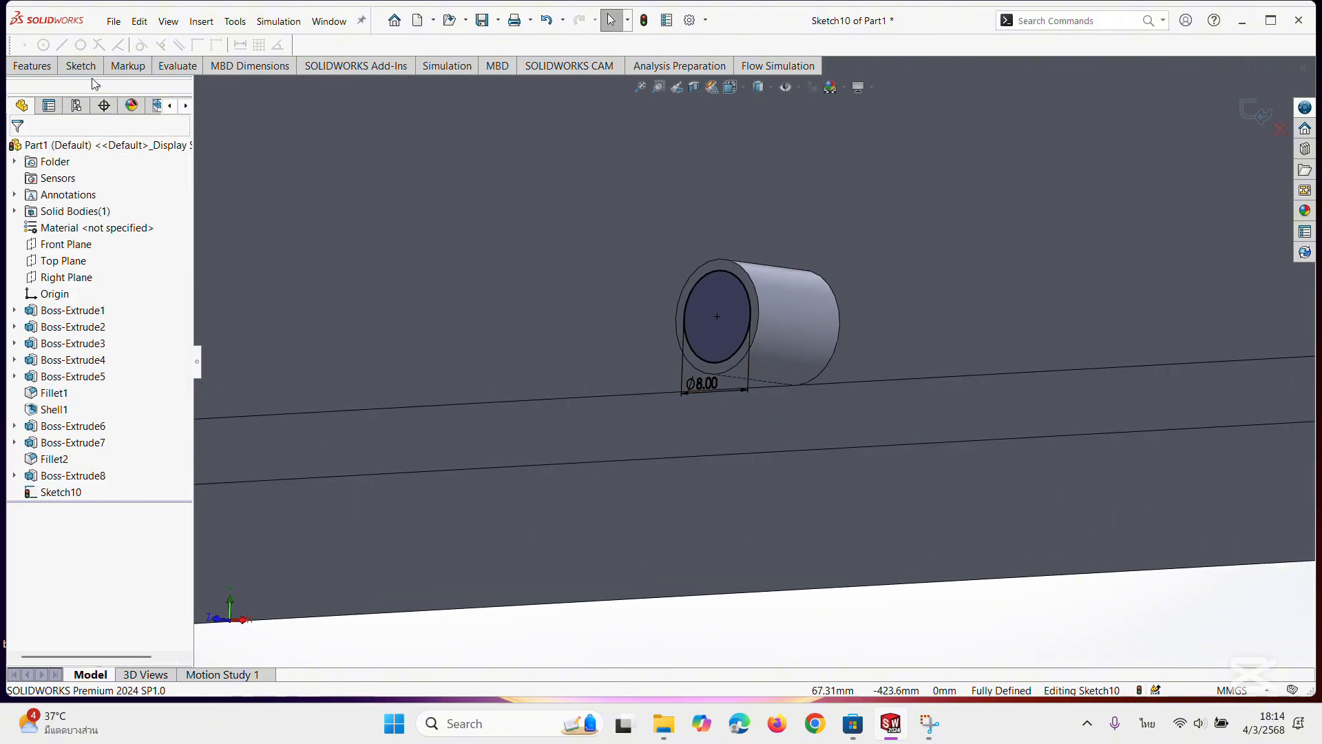
pyautogui.click(46, 71)
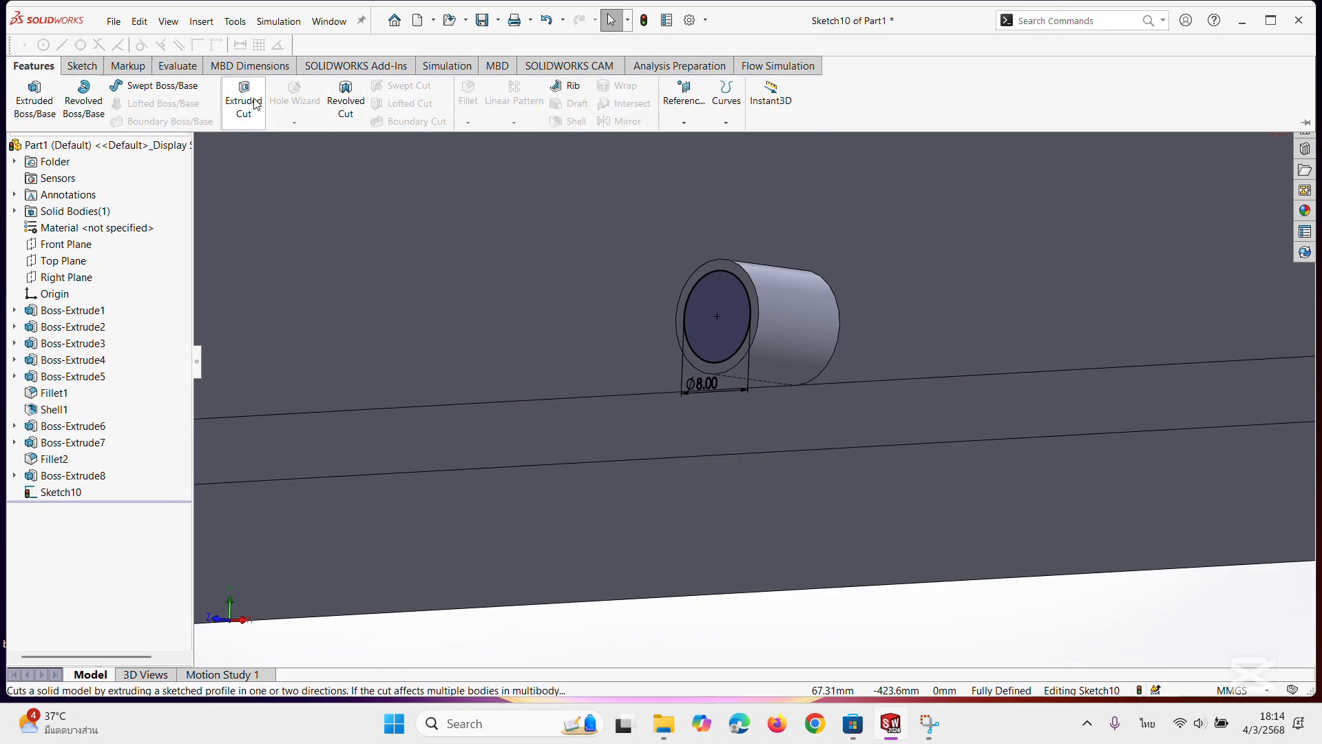
pyautogui.click(243, 99)
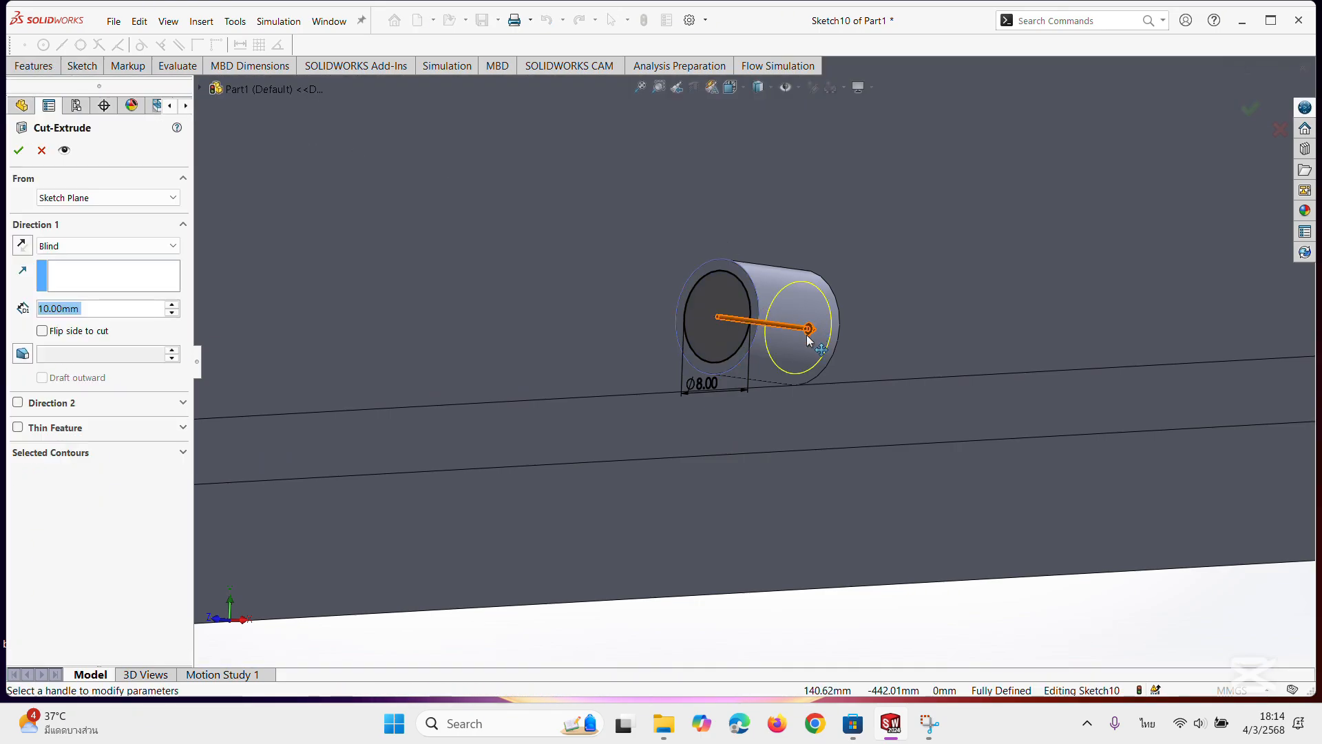
pyautogui.moveTo(808, 338); pyautogui.dragTo(888, 332)
pyautogui.scroll(-5, 810, 349)
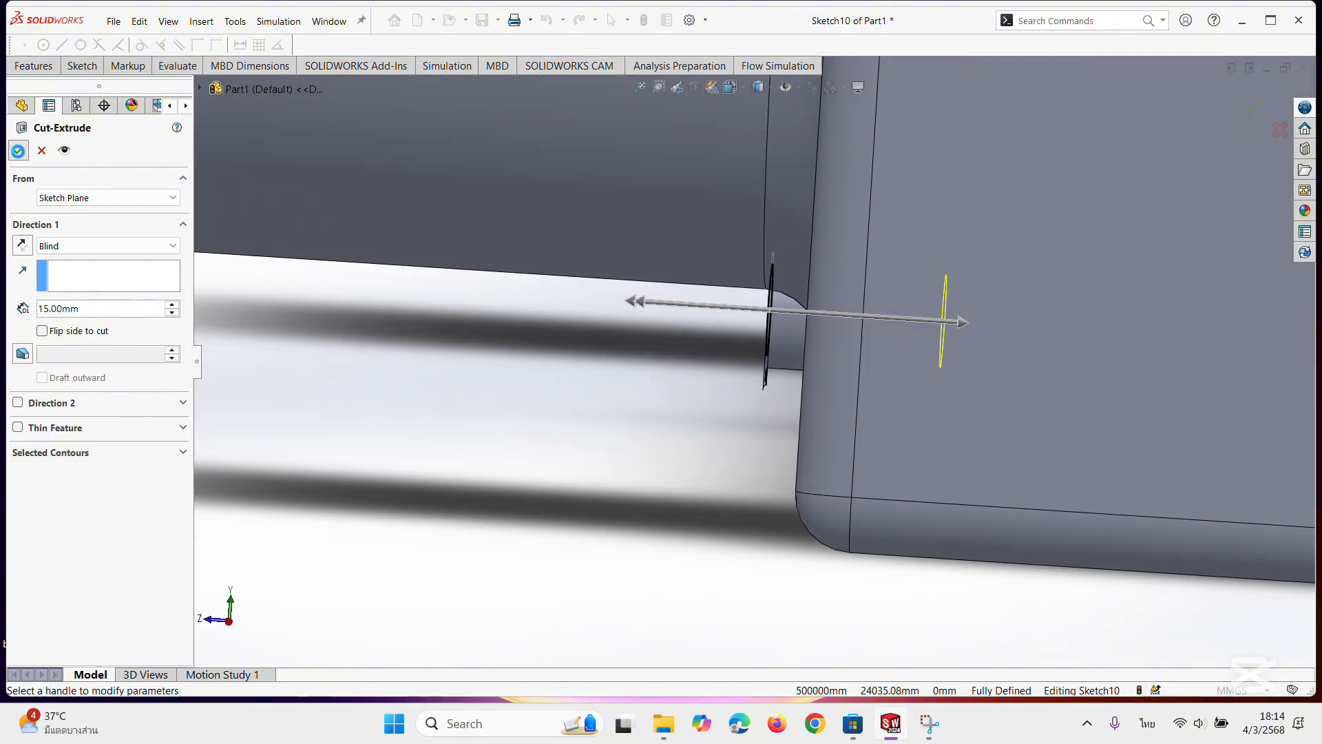
pyautogui.moveTo(502, 355); pyautogui.dragTo(641, 377, button='middle')
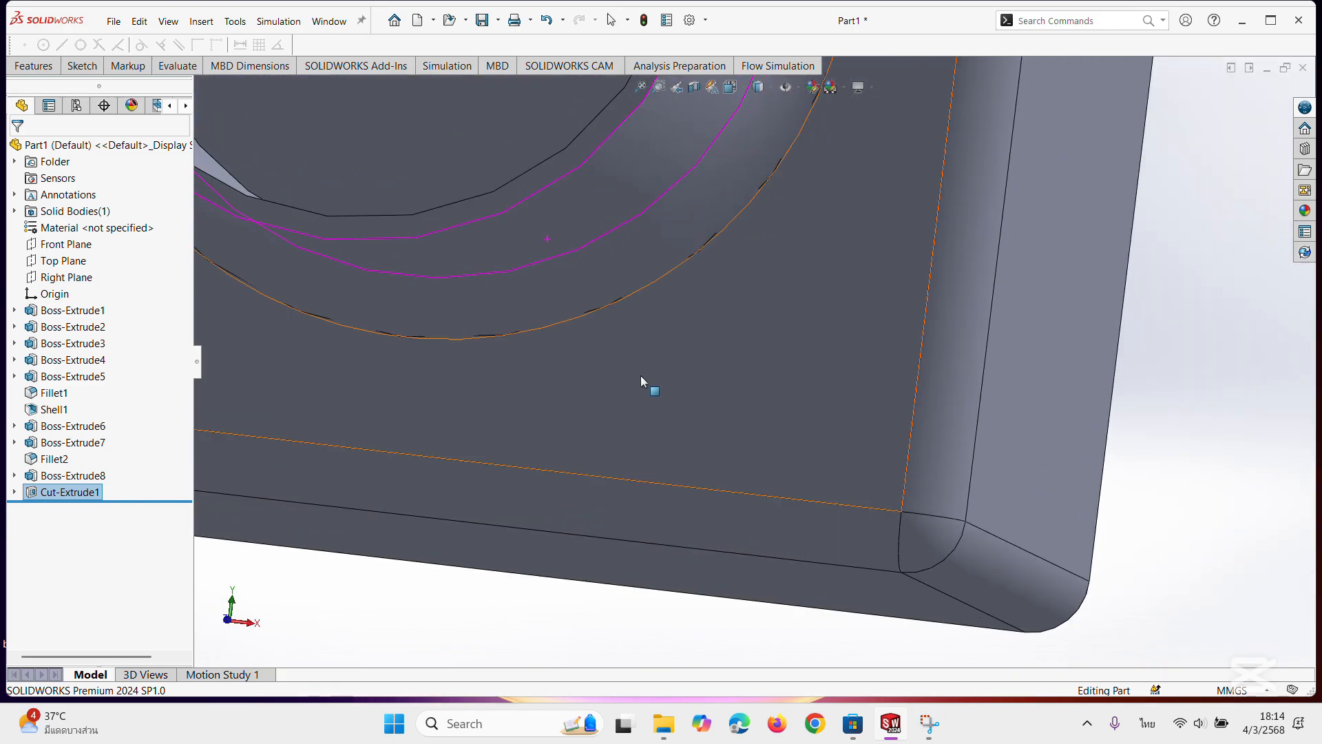
# Examine the bored small boss up close and the whole part from the front, back and sides.
pyautogui.scroll(5, 641, 375)
pyautogui.moveTo(413, 351); pyautogui.dragTo(242, 293, button='middle')
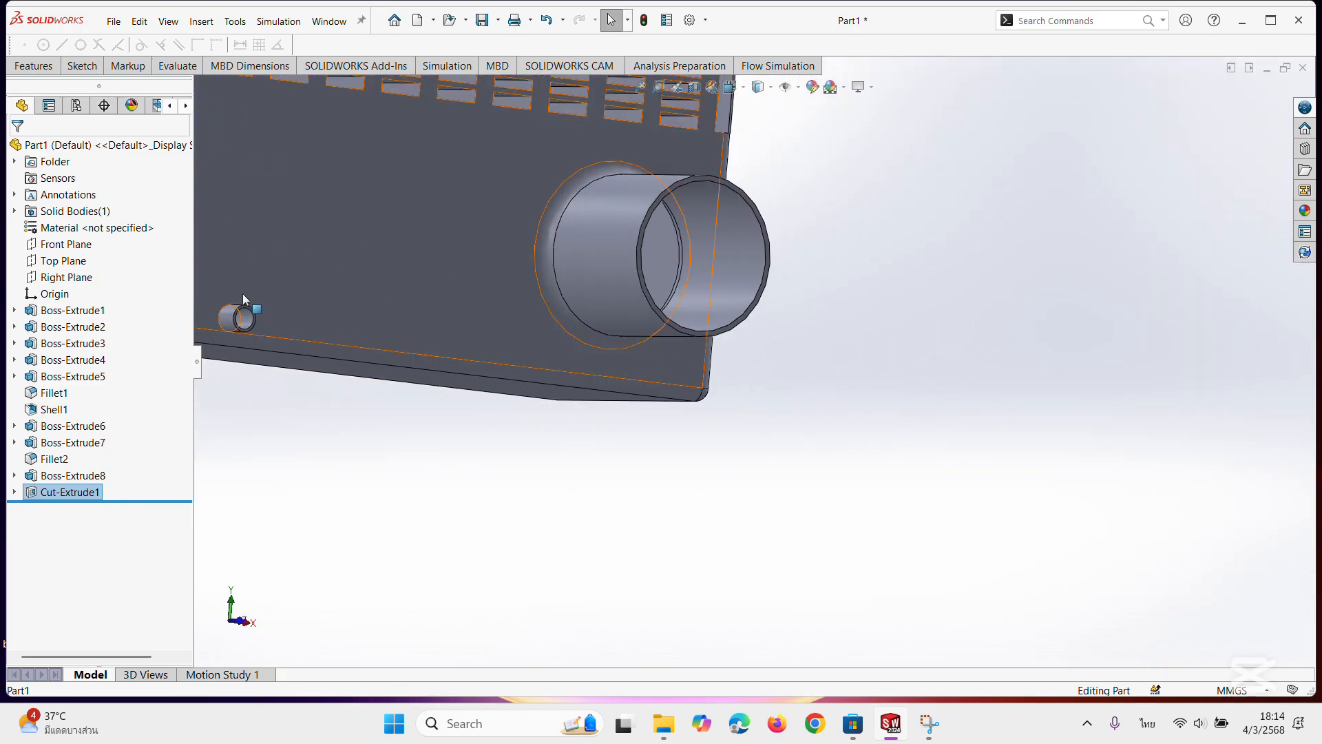
pyautogui.scroll(-5, 239, 293)
pyautogui.moveTo(654, 407); pyautogui.dragTo(517, 406, button='middle')
pyautogui.scroll(-2, 442, 388)
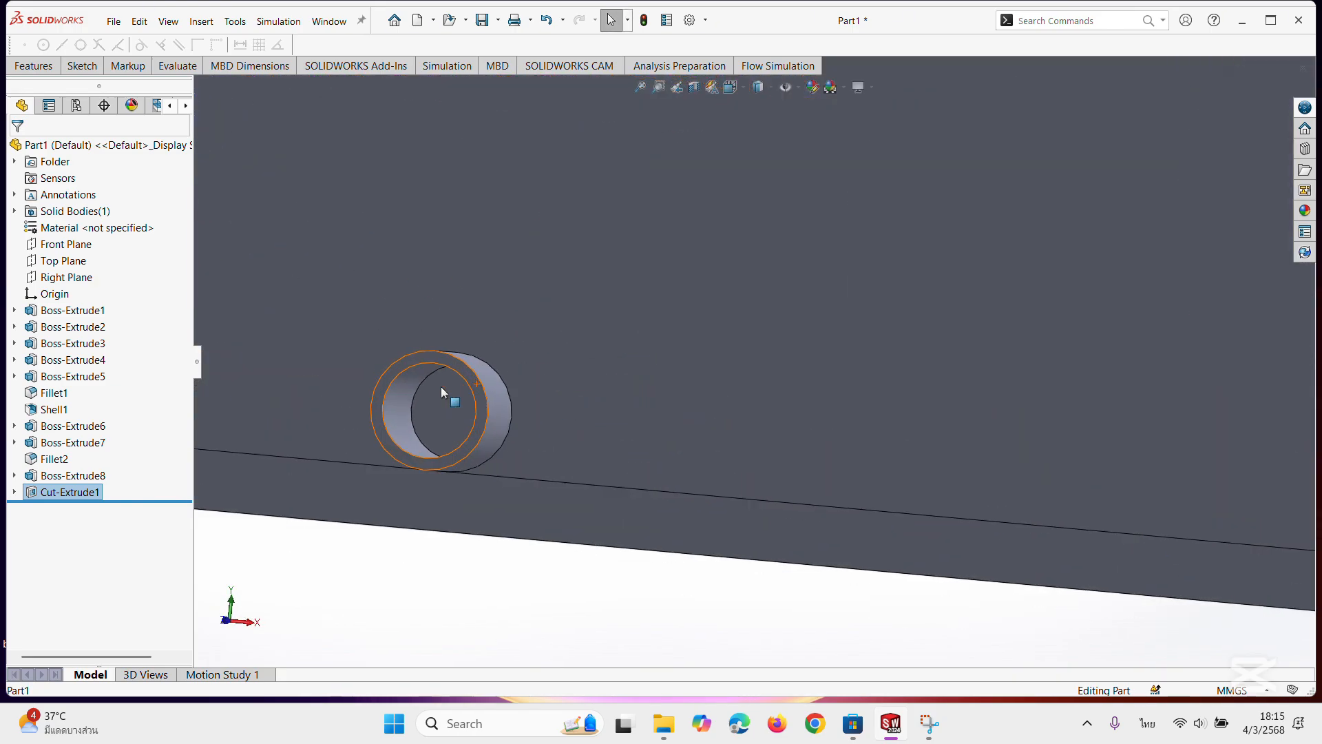
pyautogui.scroll(-2, 483, 406)
pyautogui.scroll(3, 510, 414)
pyautogui.scroll(2, 658, 369)
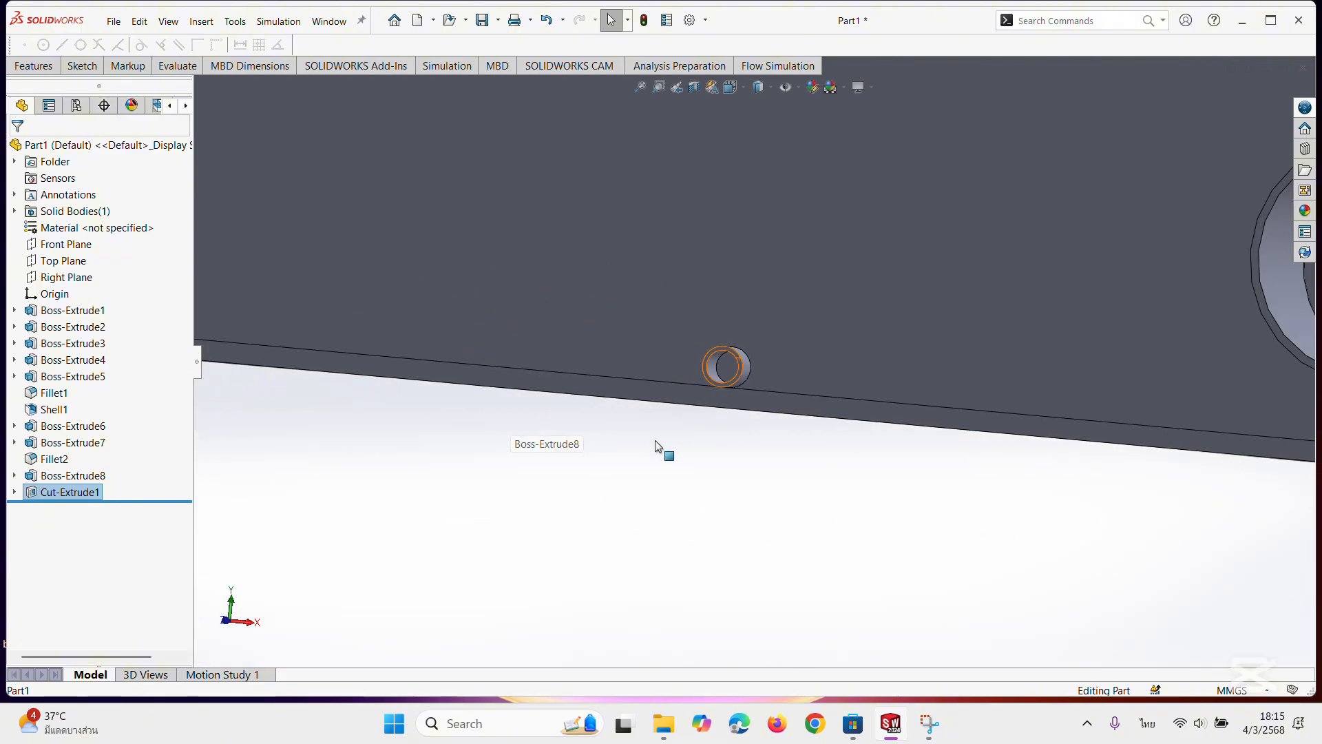
pyautogui.scroll(6, 656, 440)
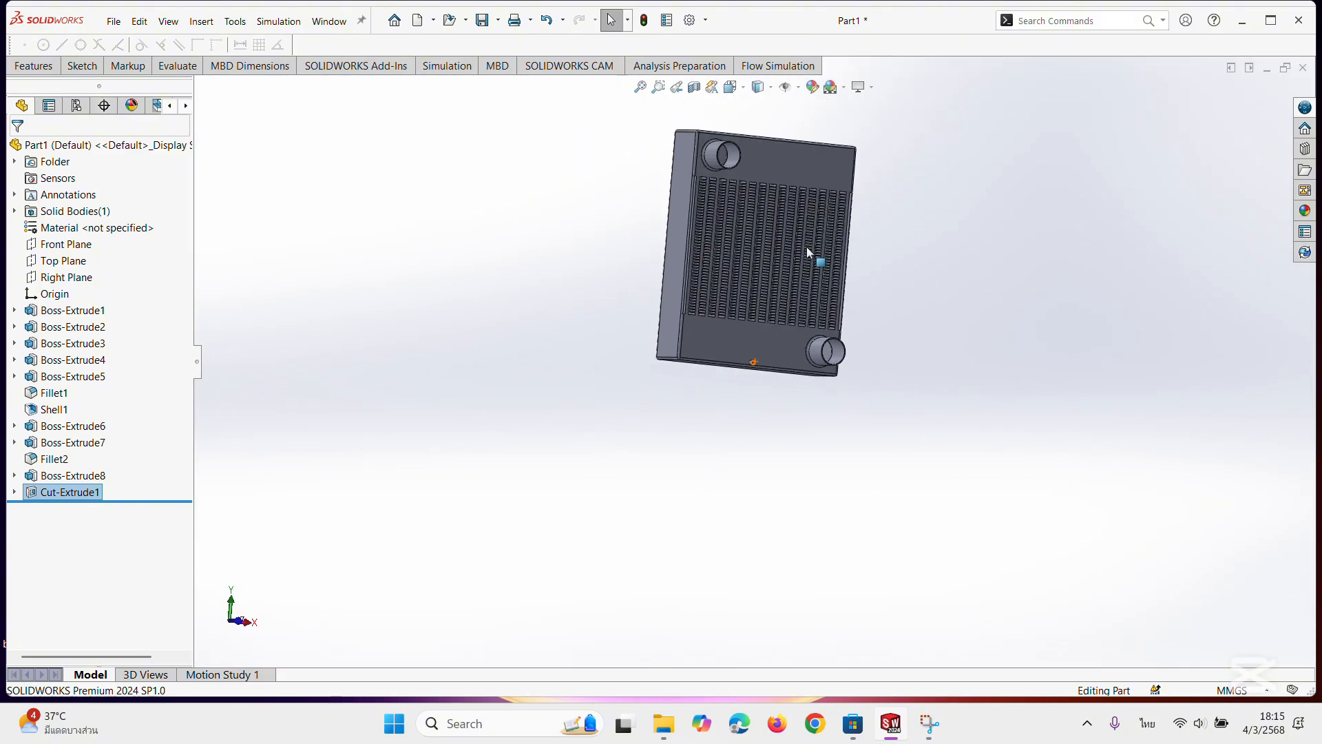
pyautogui.moveTo(812, 280); pyautogui.dragTo(835, 324, button='middle')
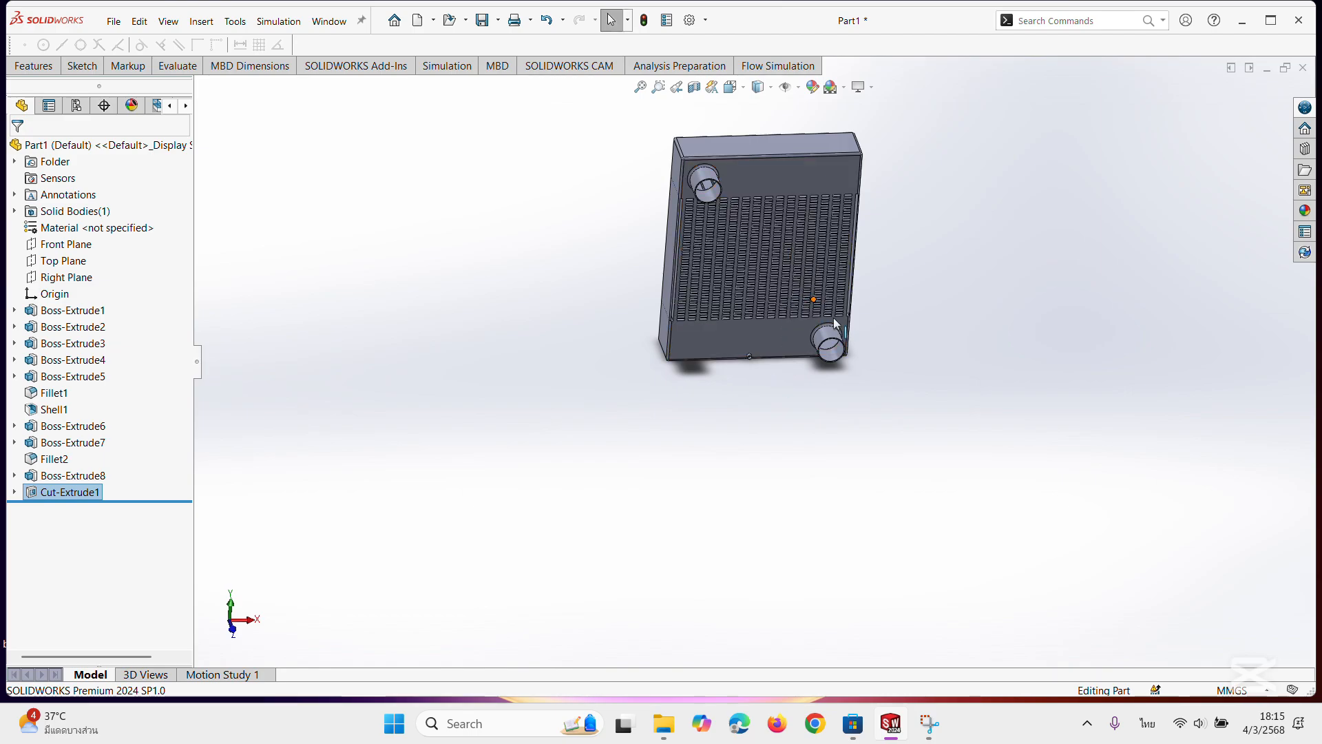
pyautogui.moveTo(1086, 178); pyautogui.dragTo(874, 445, button='middle')
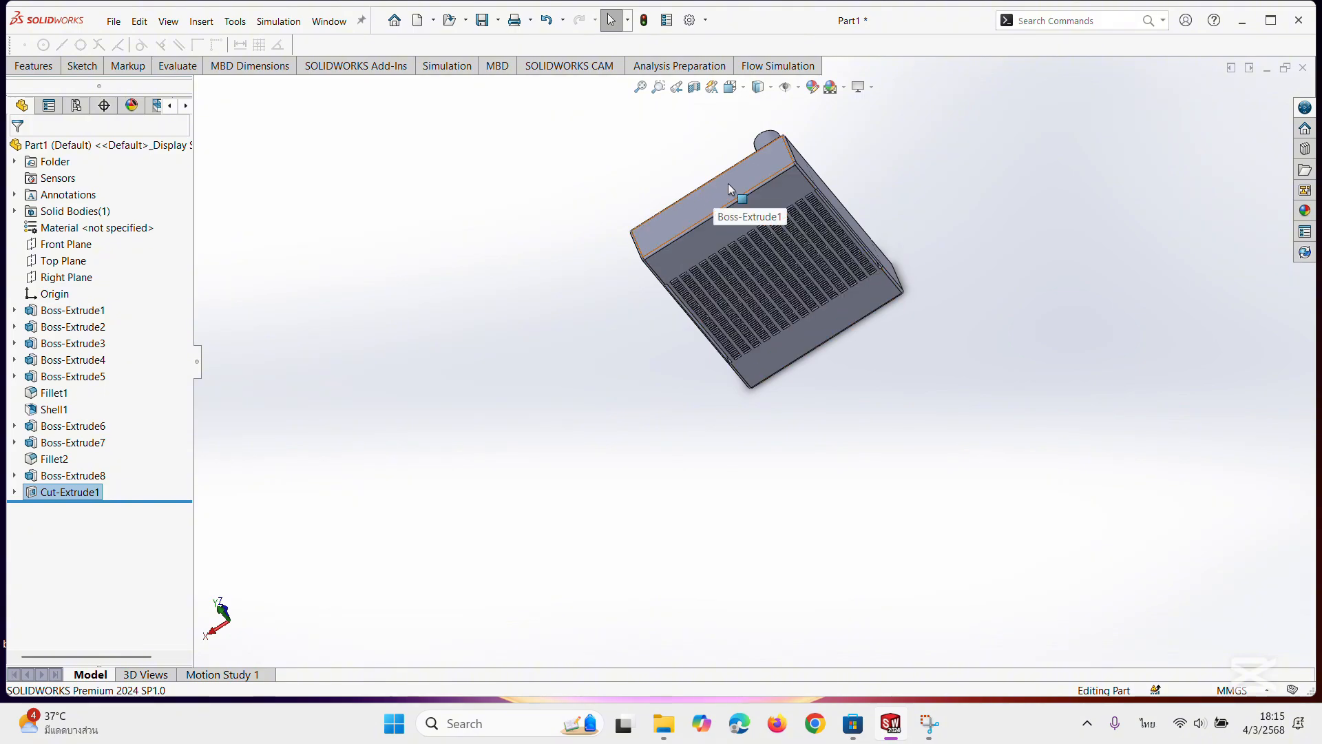
pyautogui.moveTo(899, 185); pyautogui.dragTo(926, 112, button='middle')
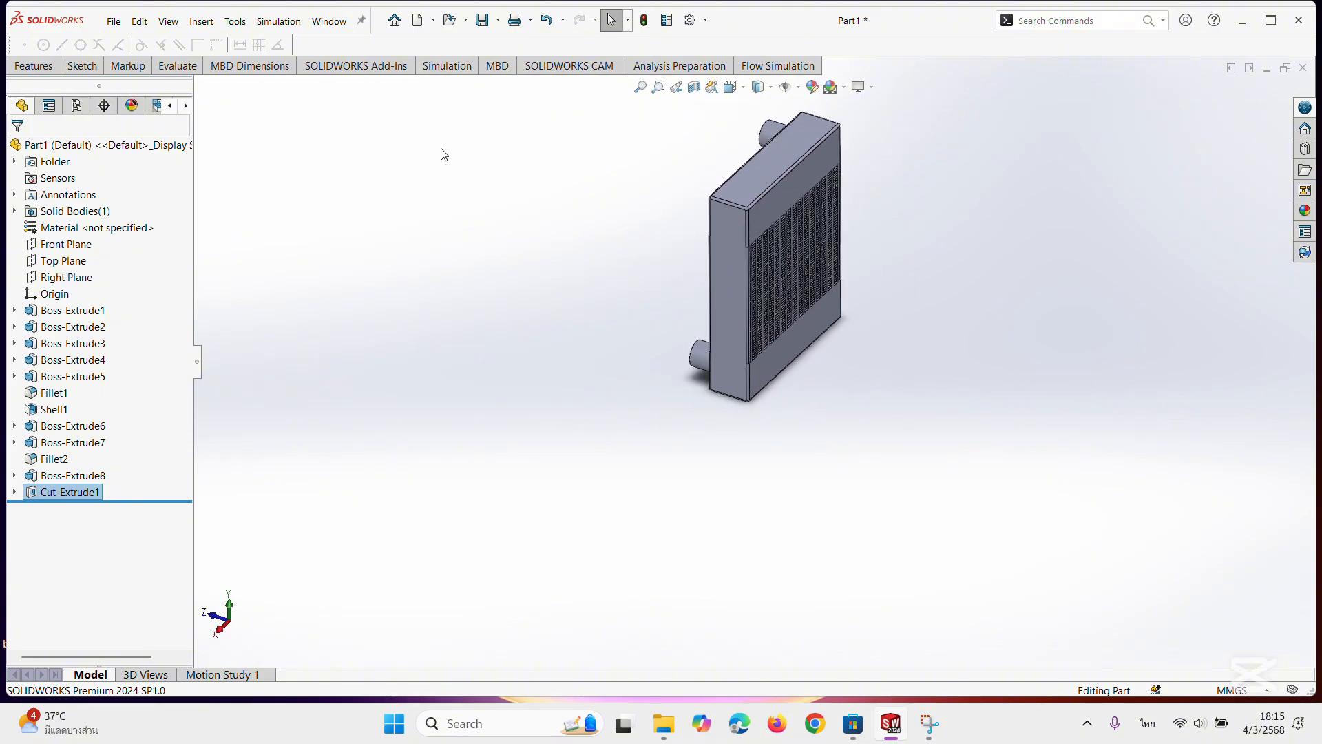
# Sketch a circle with a radius of about 22 mm near the middle of the body's top face.
pyautogui.click(731, 86)
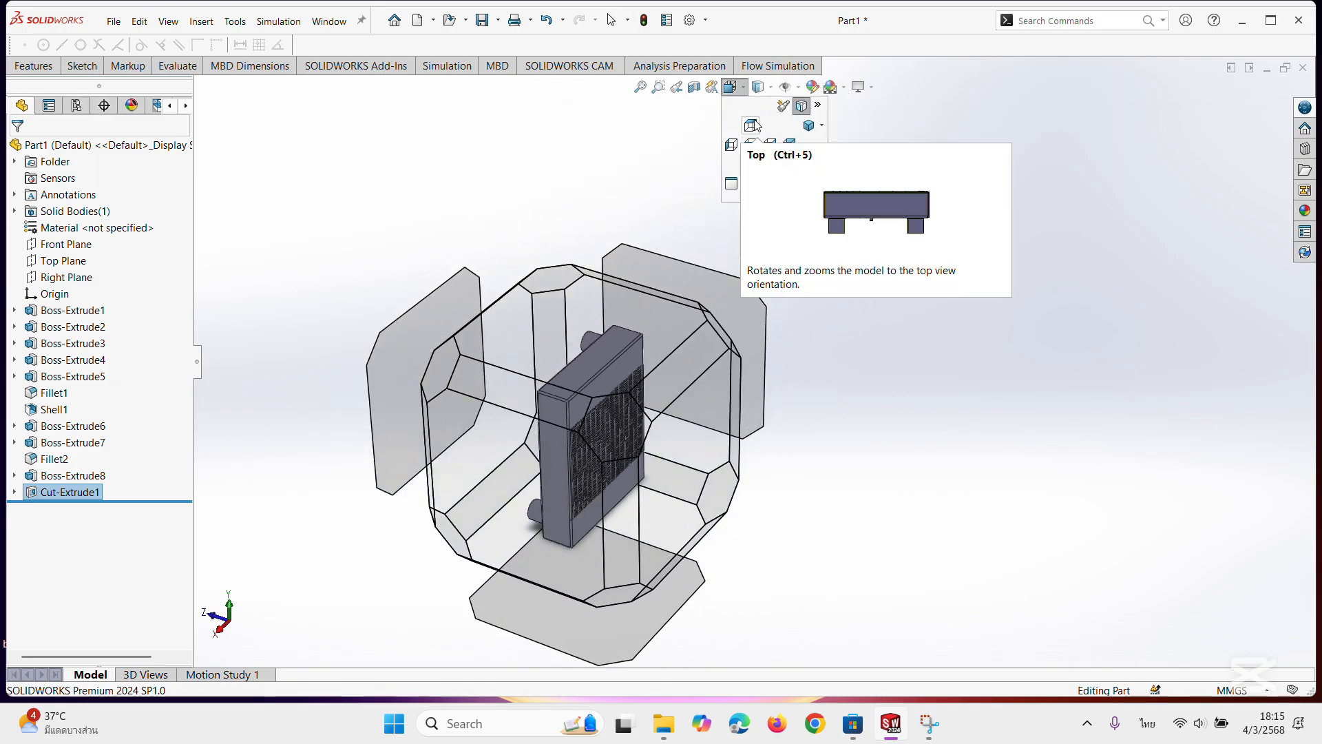
pyautogui.click(753, 125)
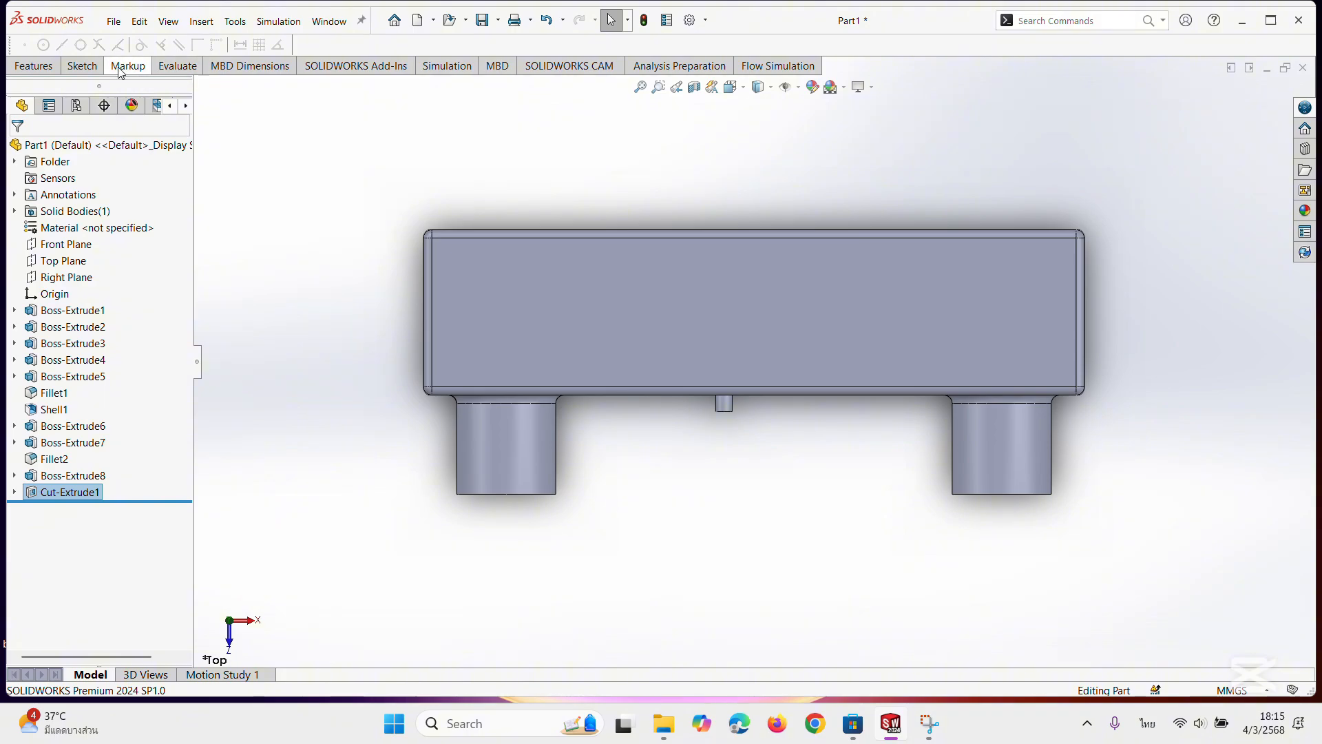
pyautogui.click(77, 67)
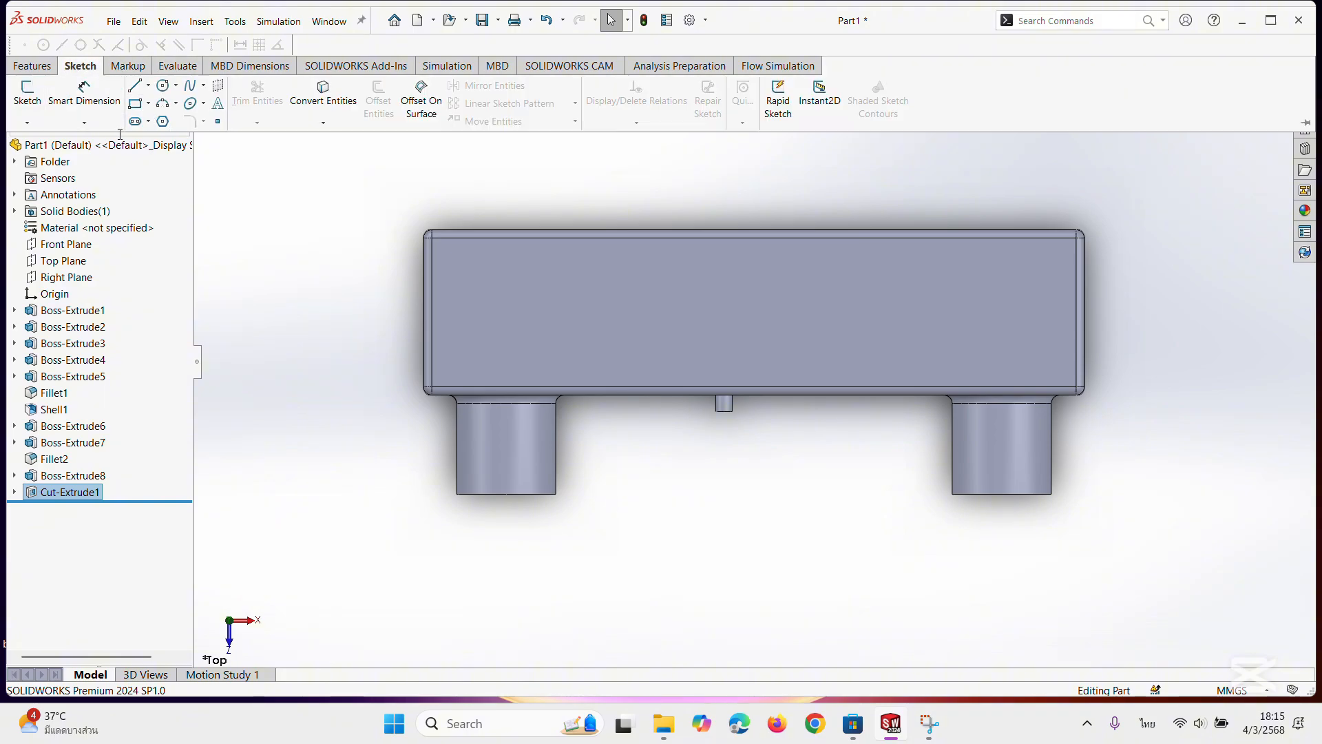
pyautogui.click(640, 276)
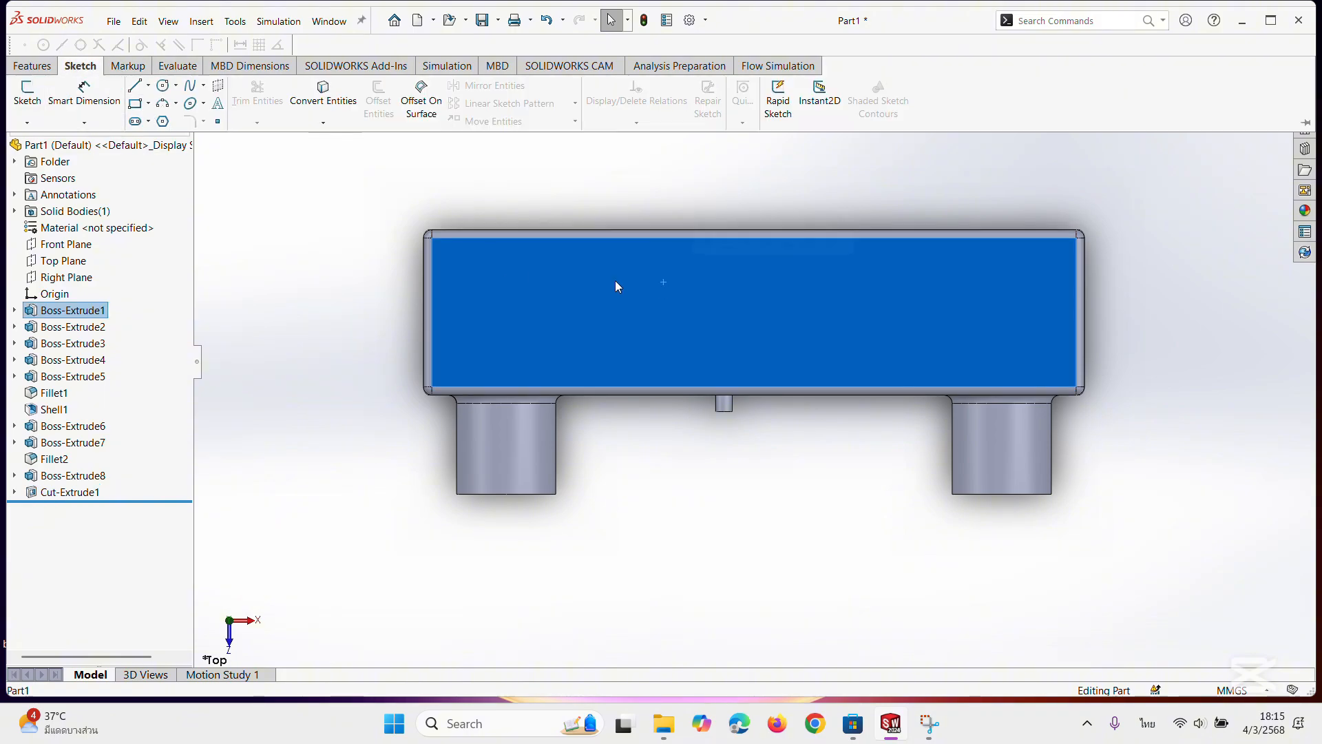
pyautogui.click(163, 87)
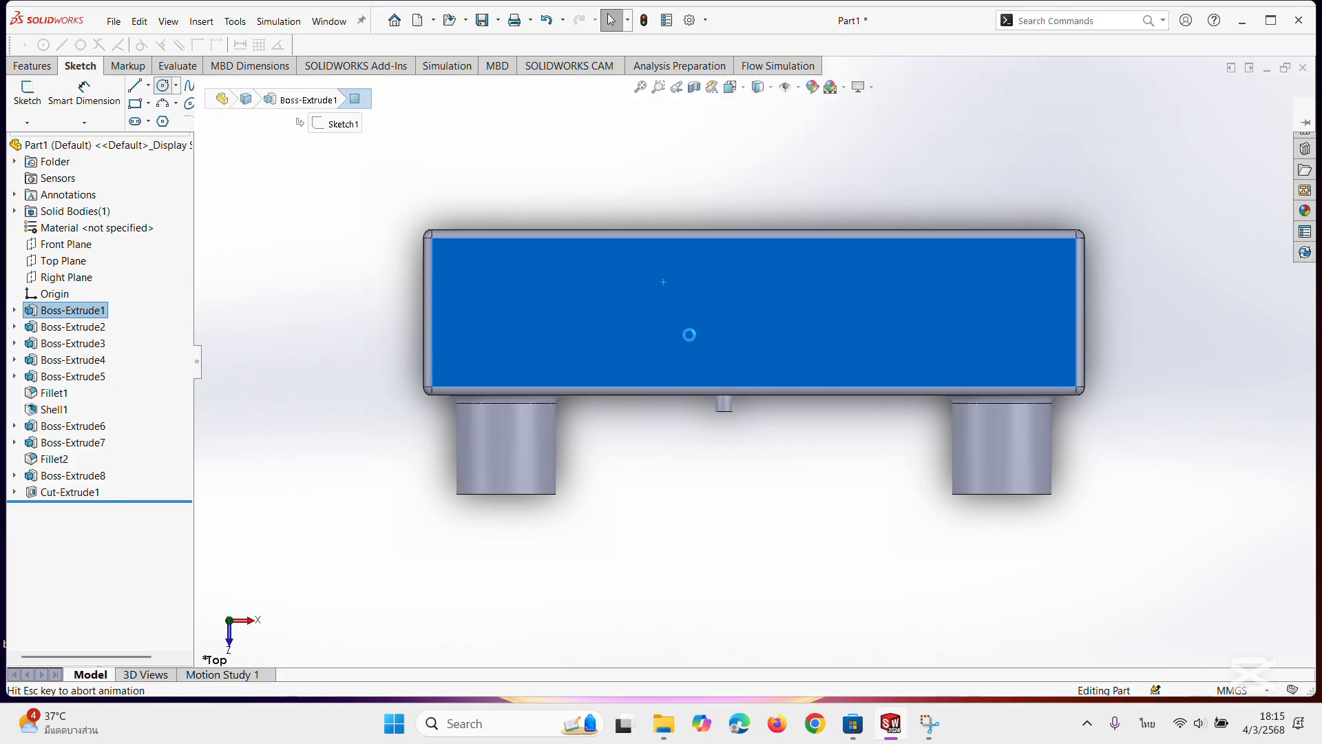
pyautogui.click(723, 295)
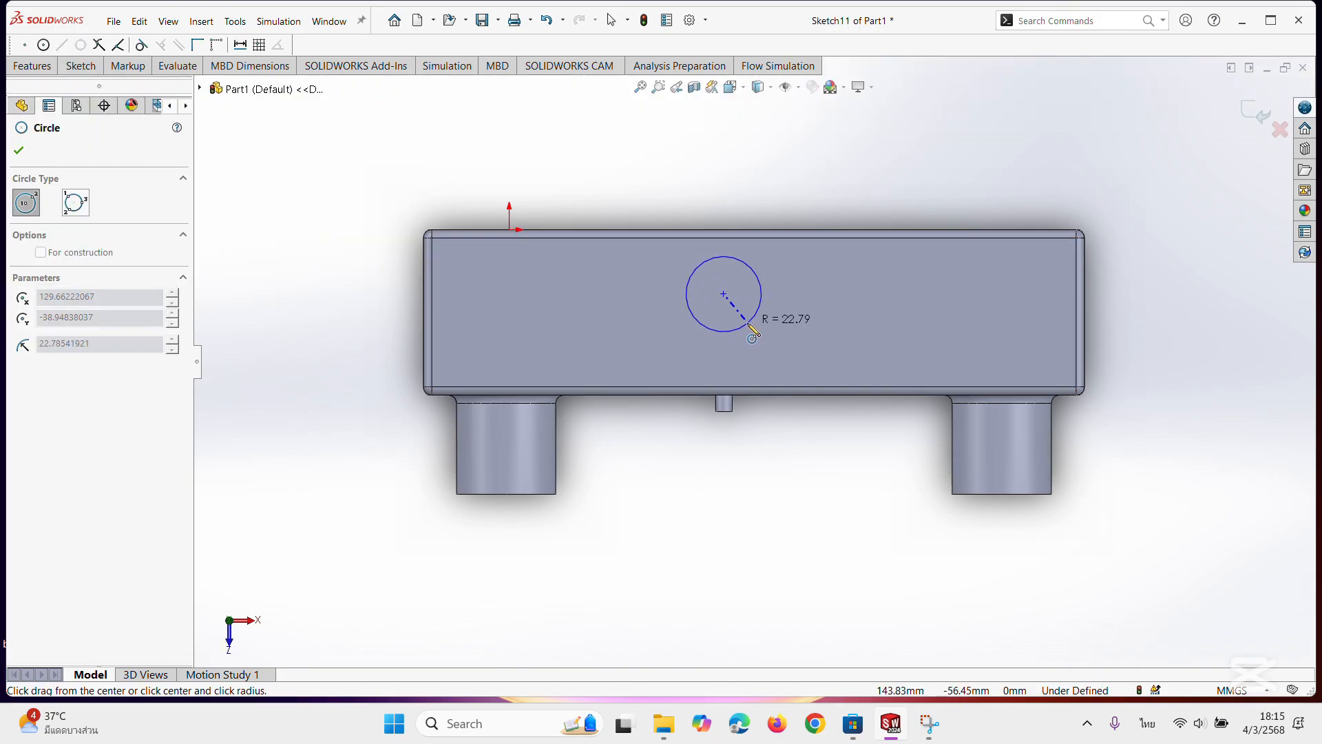
pyautogui.click(747, 320)
pyautogui.click(19, 150)
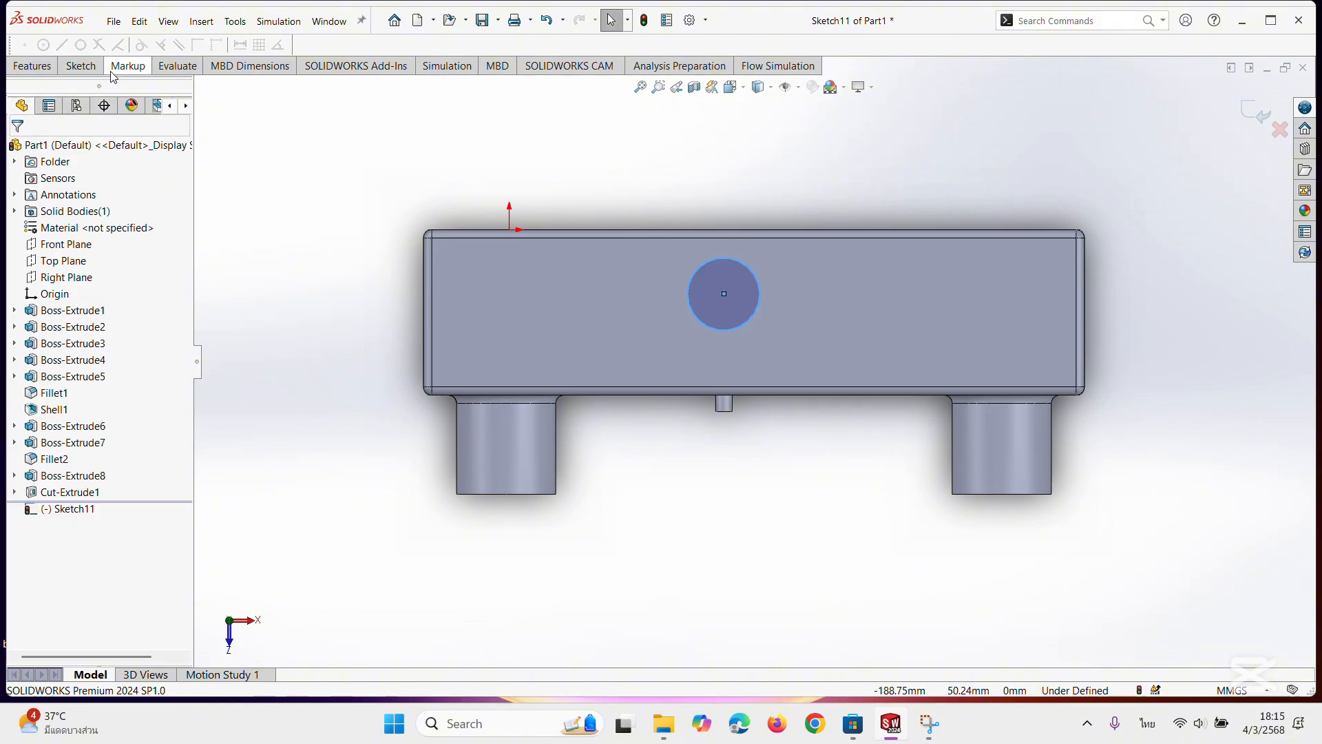
# Dimension the circle's centre 50 mm from the top face's long edge opposite the large cylindrical bosses.
pyautogui.click(46, 67)
pyautogui.click(80, 66)
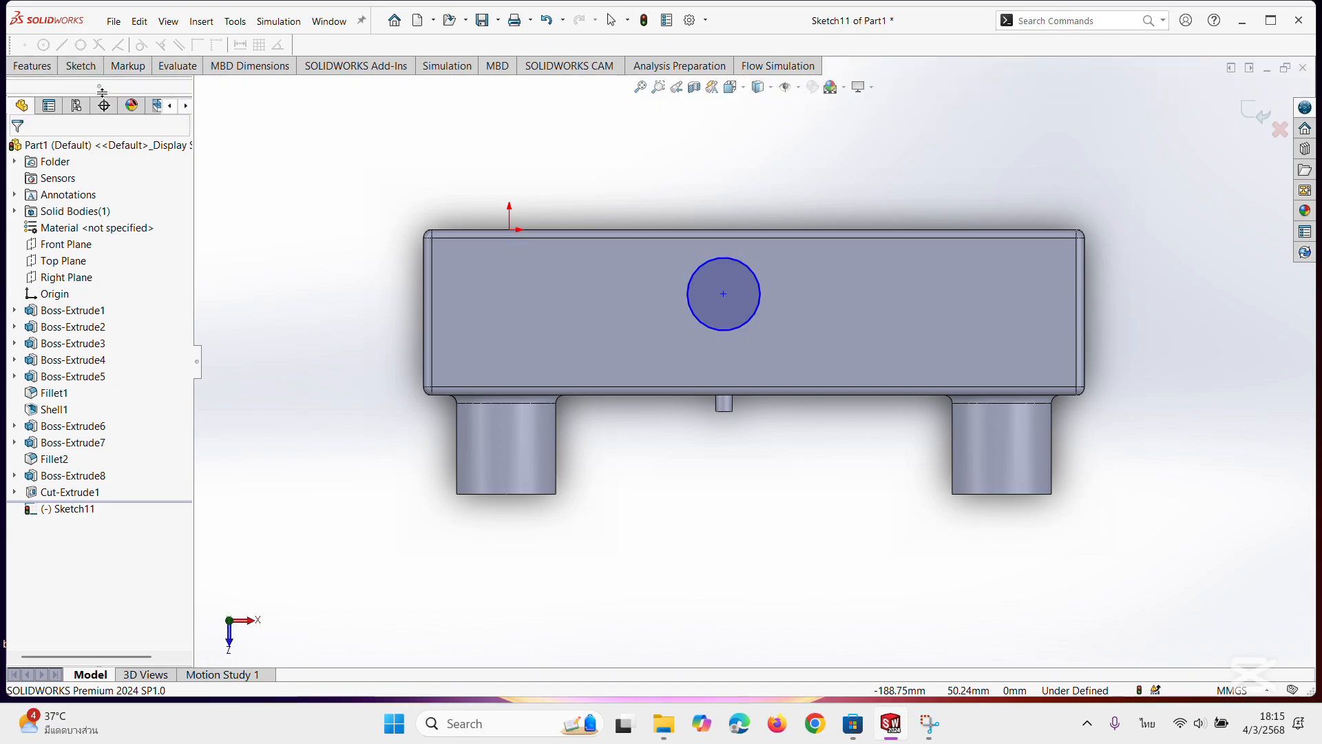
pyautogui.click(695, 277)
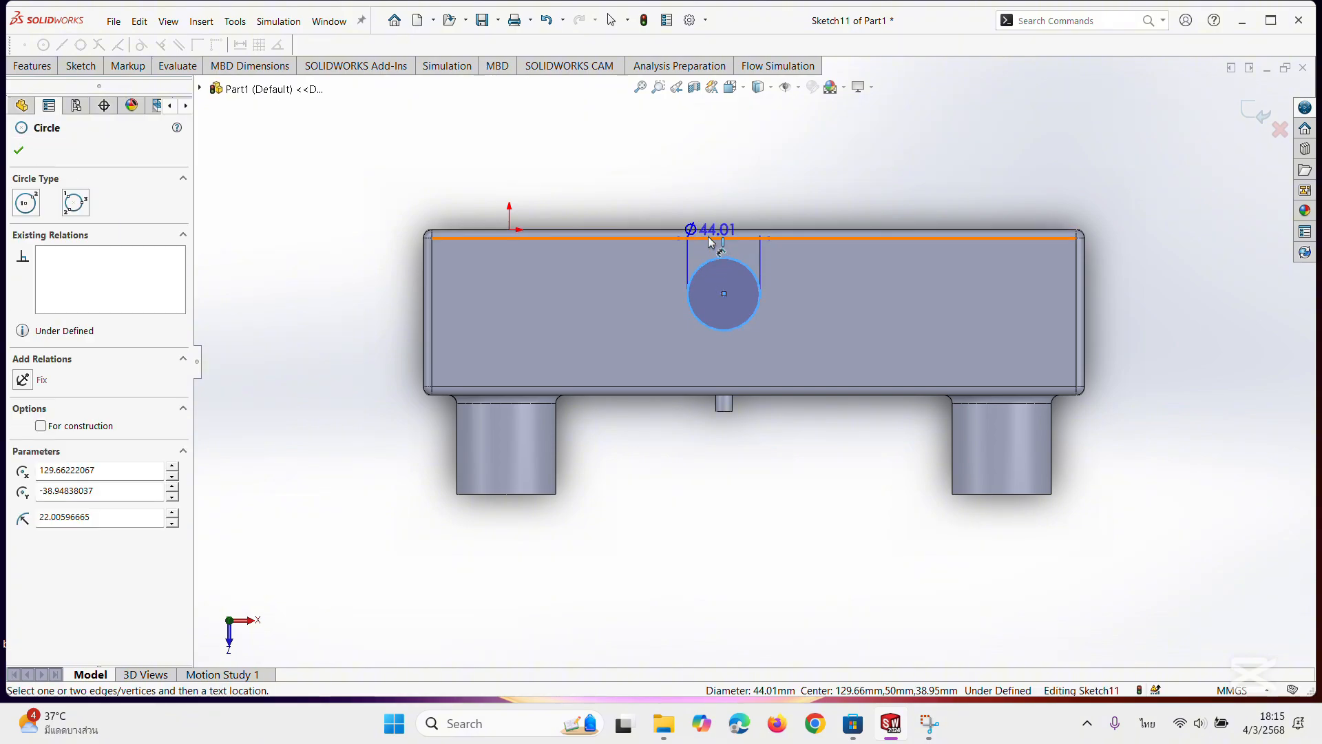
pyautogui.click(710, 239)
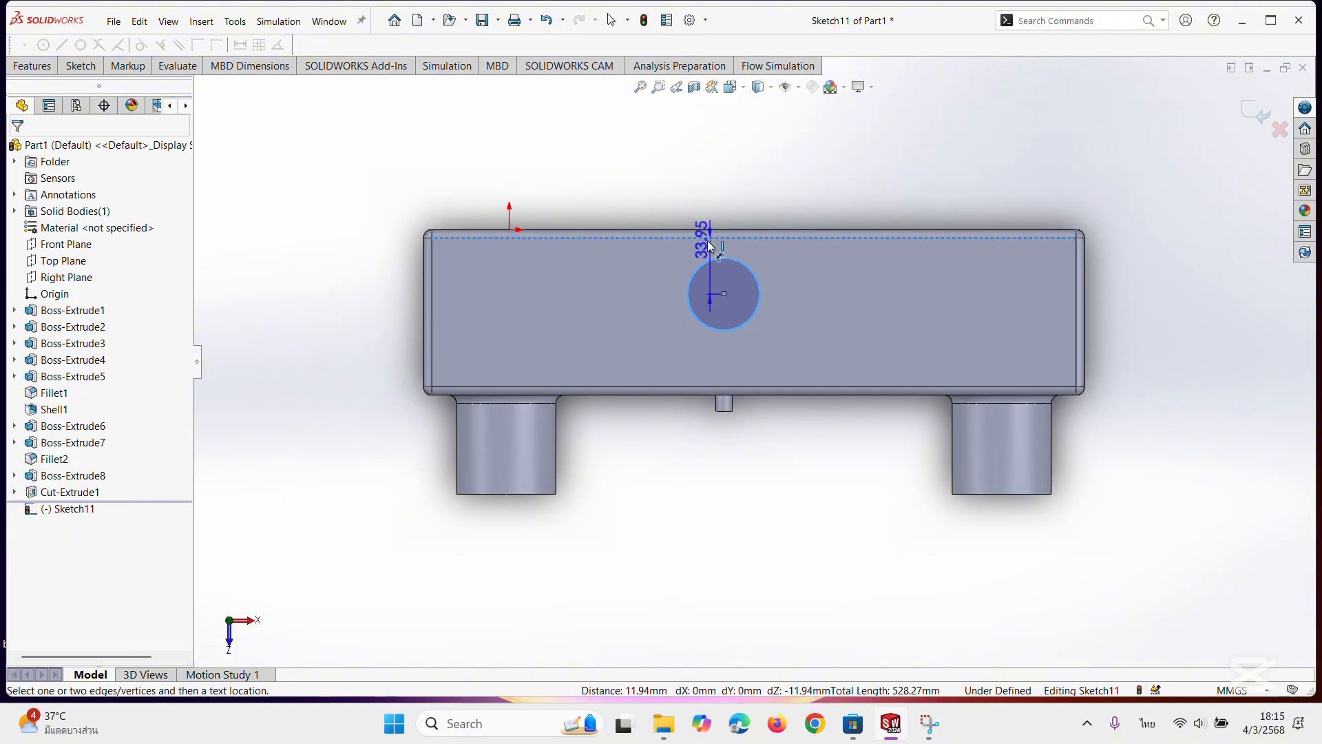
pyautogui.click(394, 267)
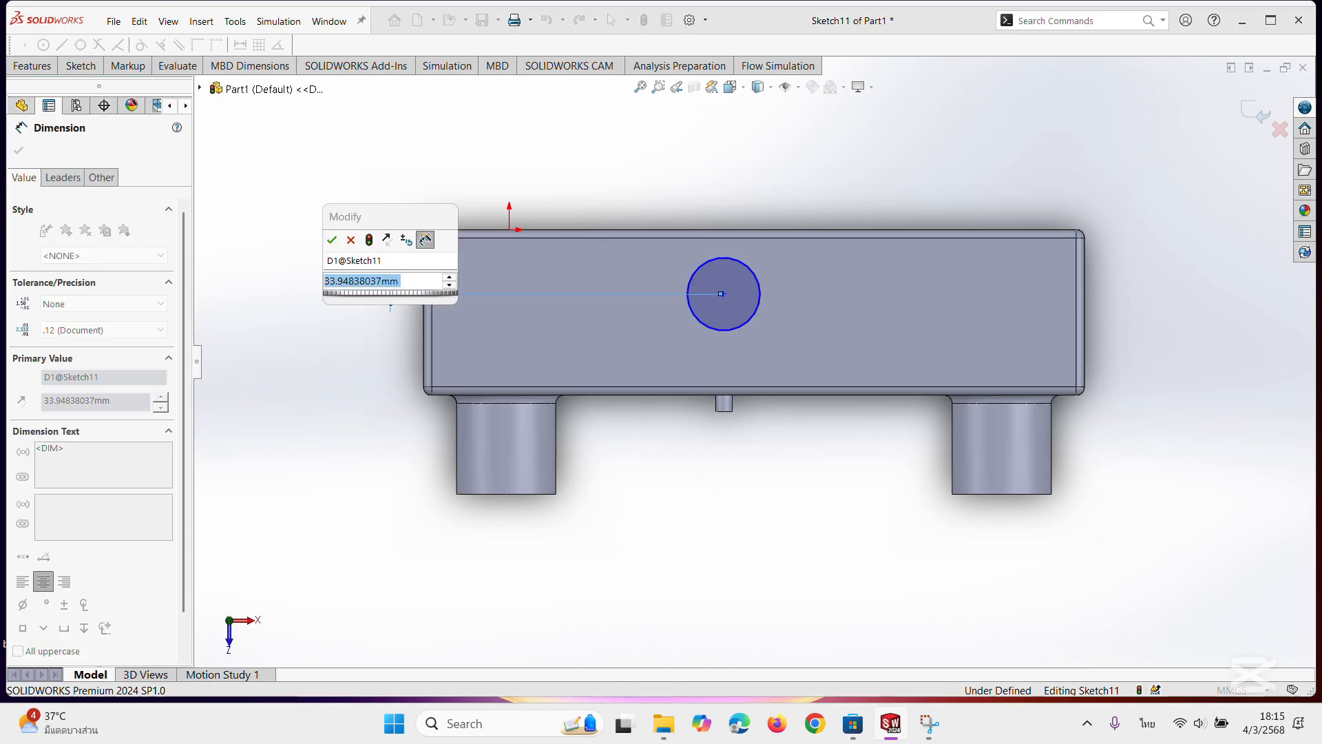
pyautogui.write('50')
pyautogui.press('Return')
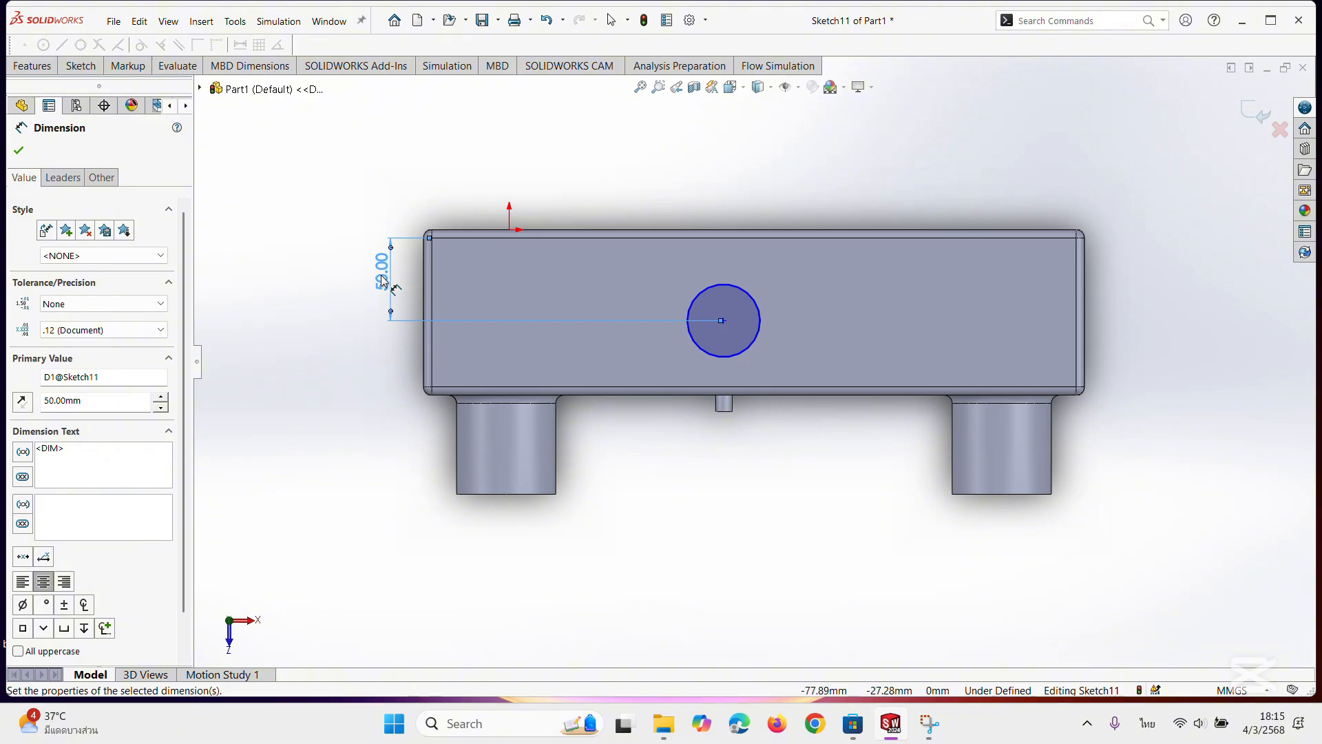
# Set the circle centre's distance from the top face's long edge to 35 mm.
pyautogui.doubleClick(383, 279)
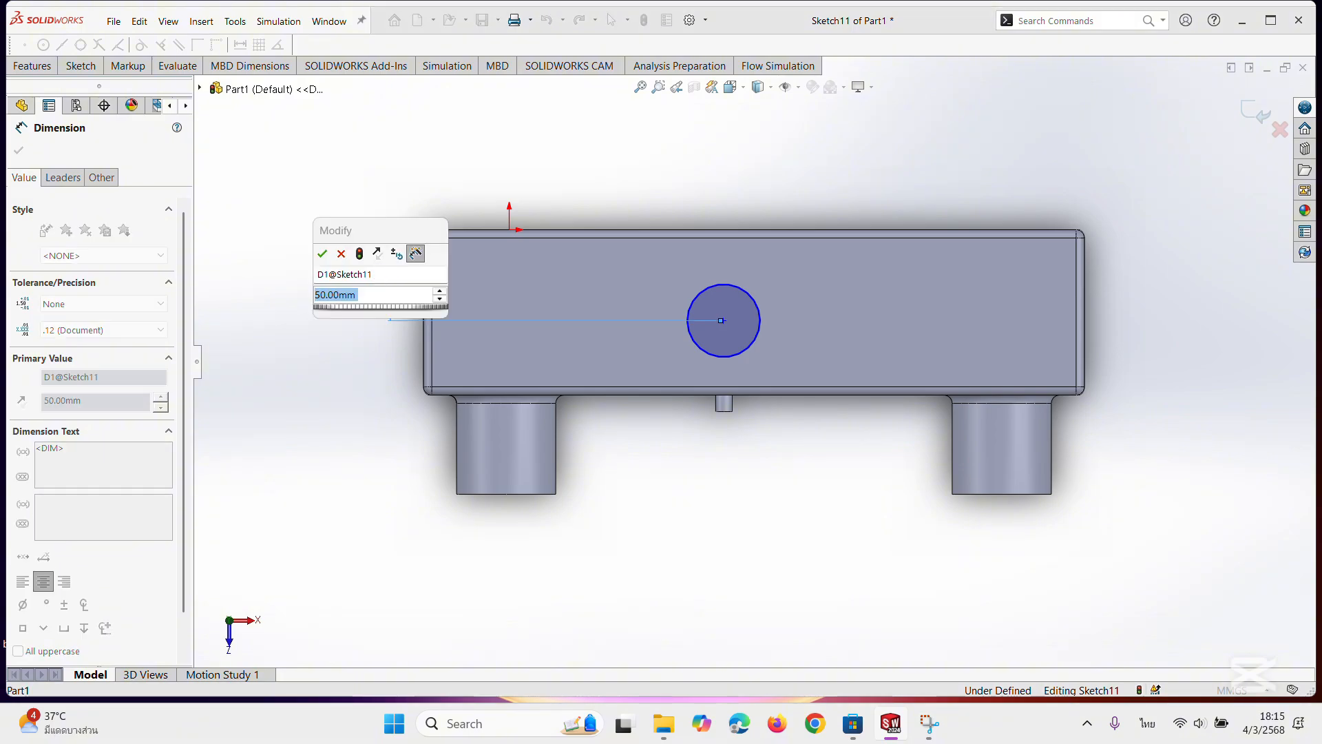
pyautogui.write('35')
pyautogui.press('Return')
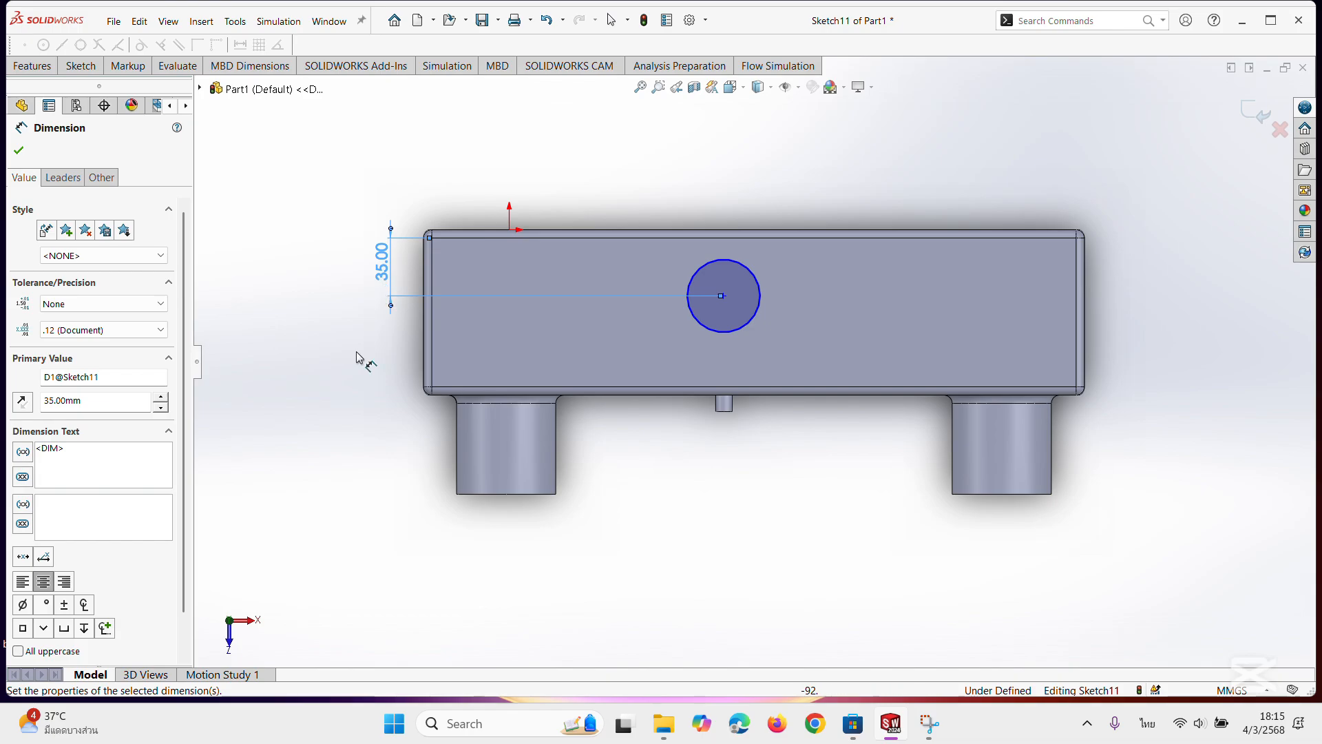
pyautogui.rightClick(389, 271)
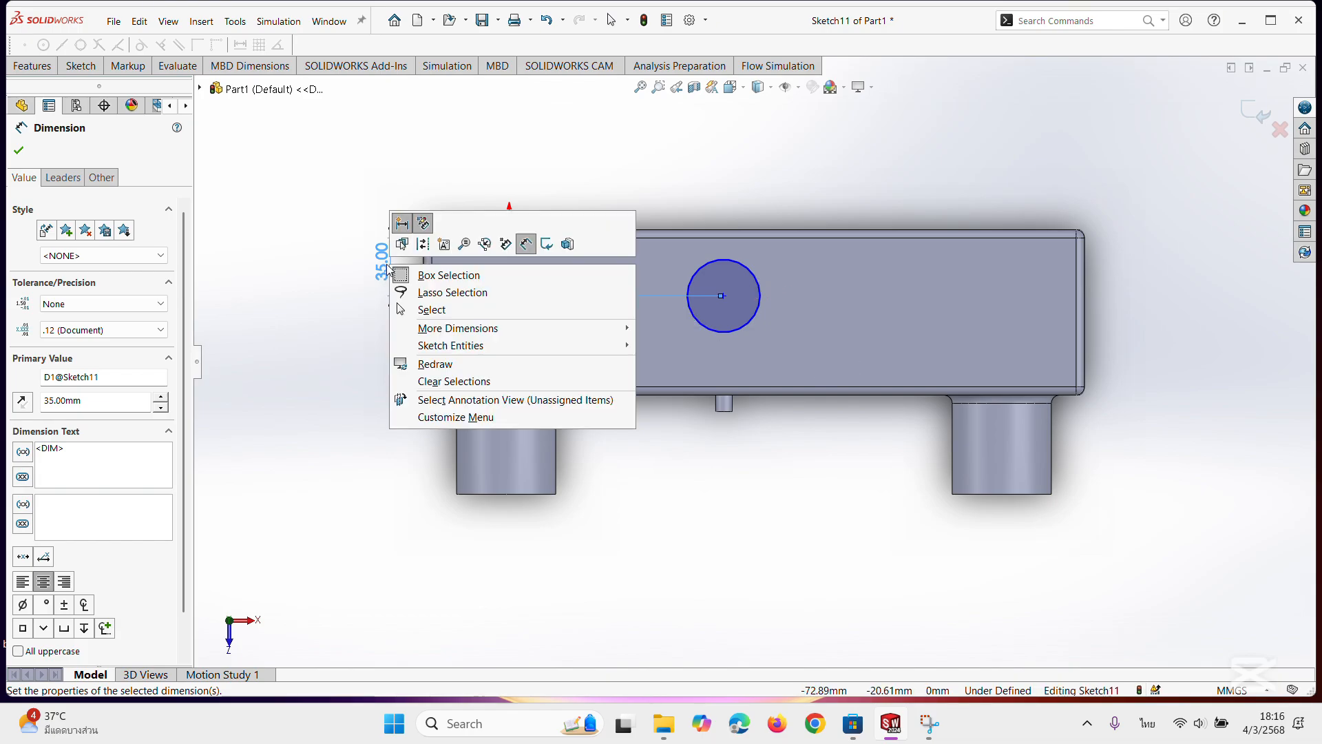
pyautogui.click(533, 318)
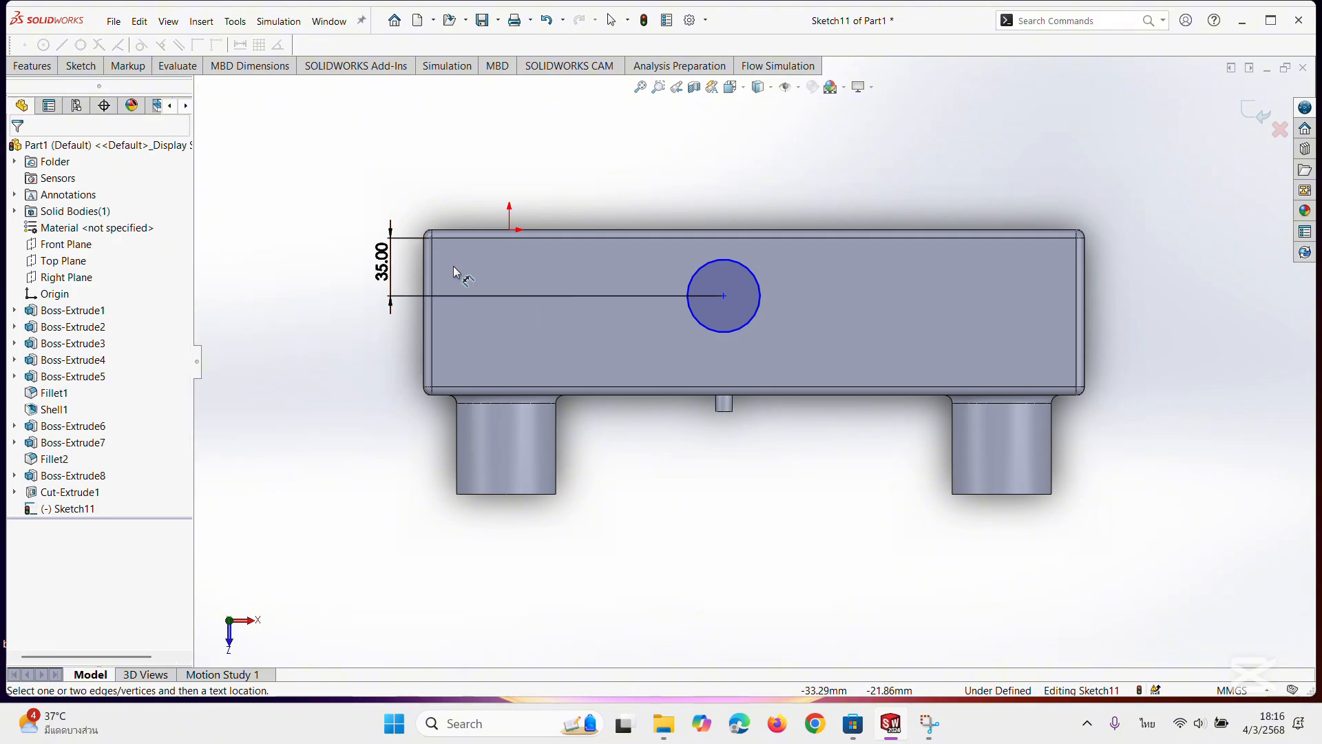
# Set the circle centre's distance from the top face's long edge to 40 mm and finish dimensioning.
pyautogui.doubleClick(384, 272)
pyautogui.write('40')
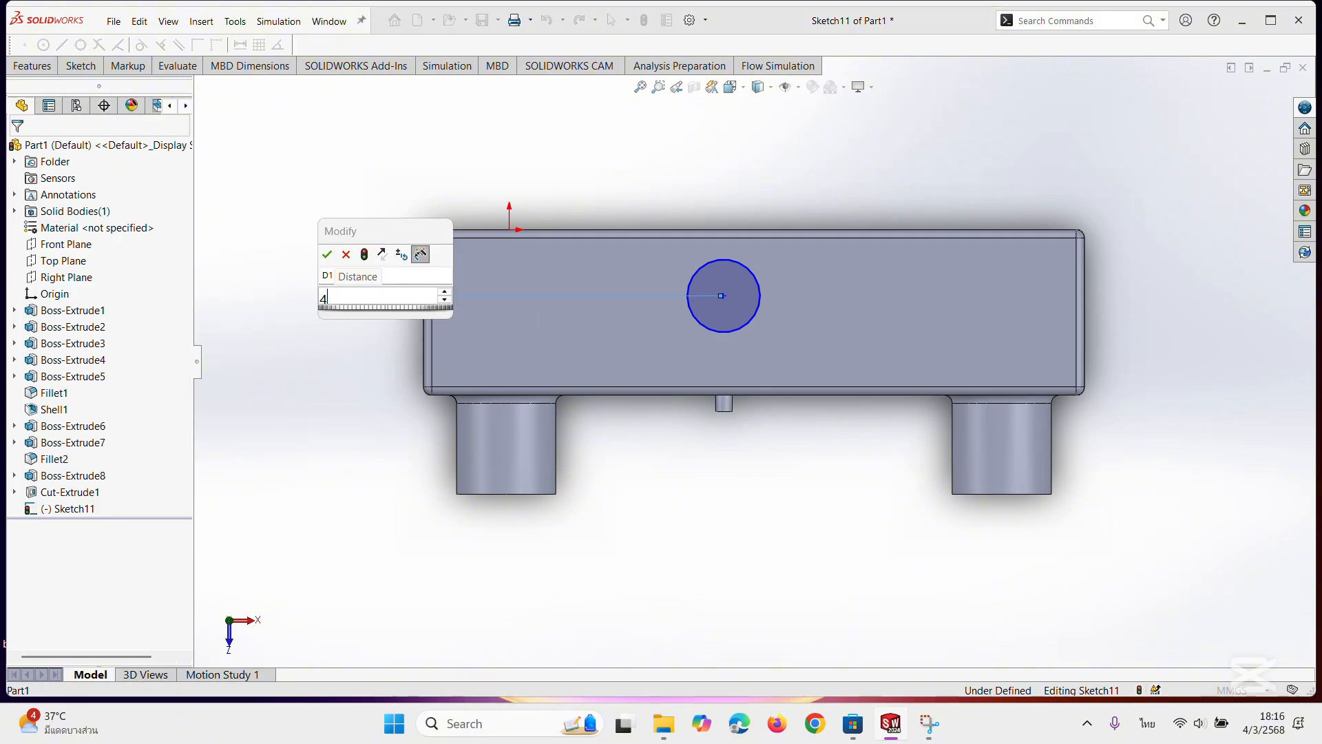
pyautogui.press('Return')
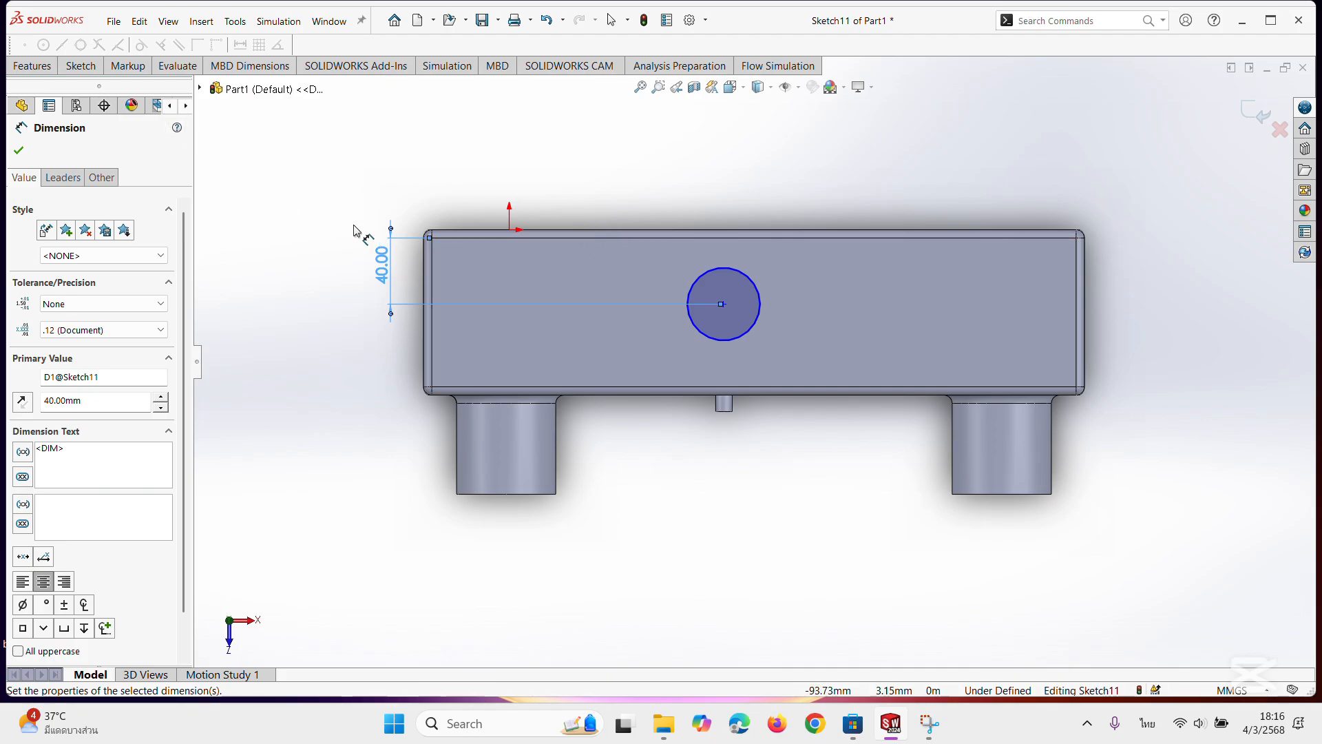
pyautogui.click(18, 150)
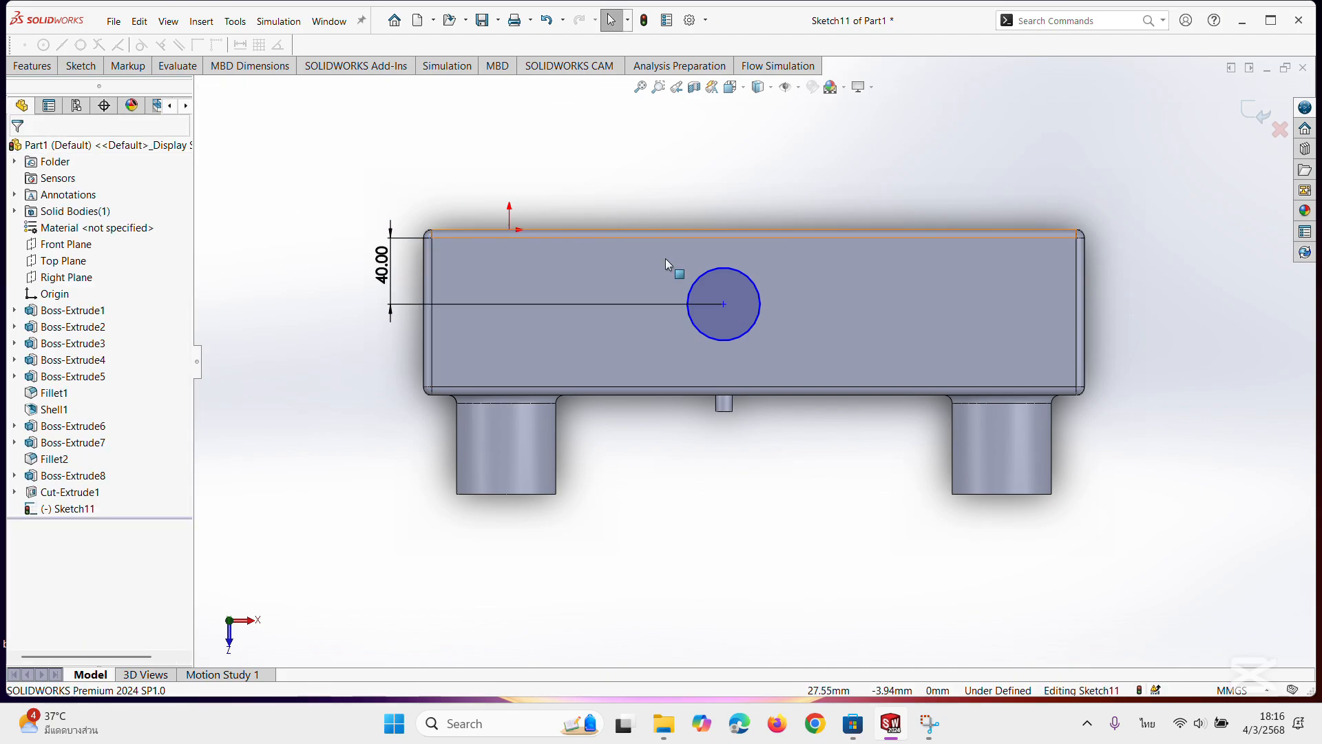
# Dimension the circle's centre 240 mm from the top face's short right-hand edge.
pyautogui.click(71, 69)
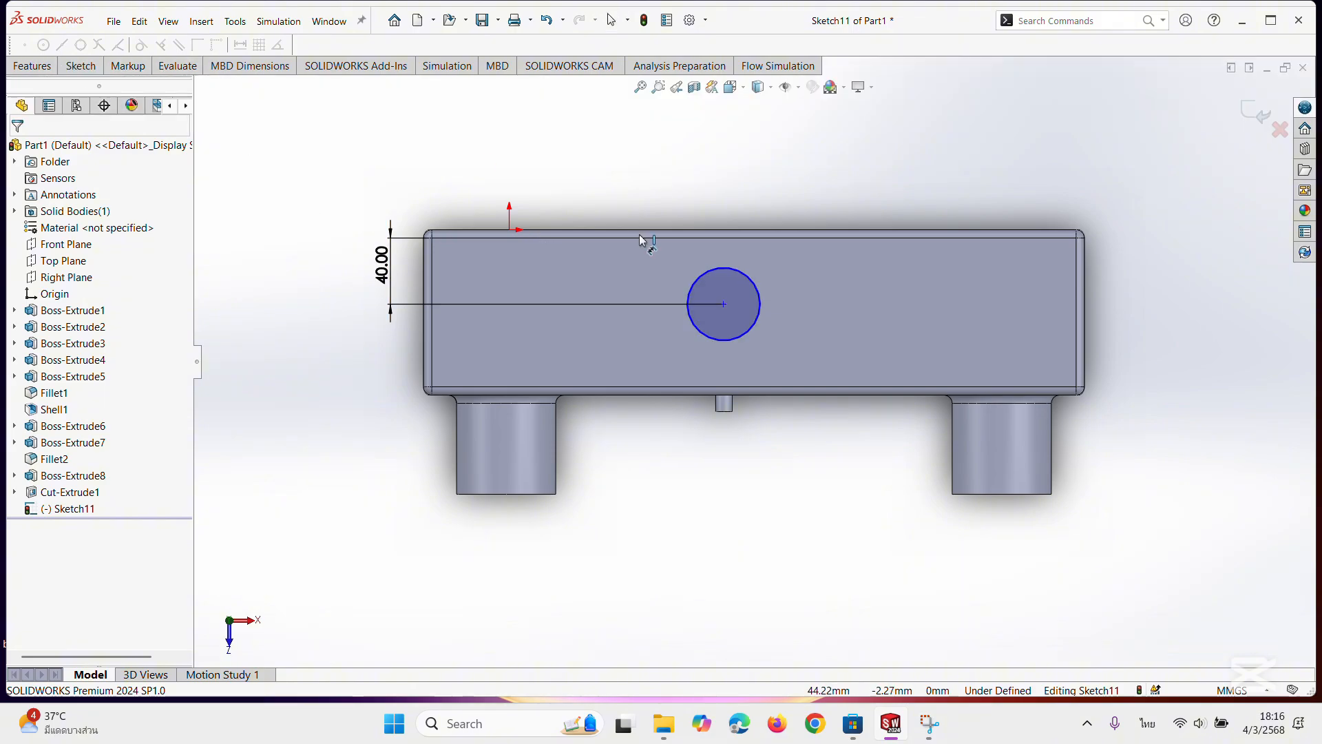
pyautogui.click(728, 271)
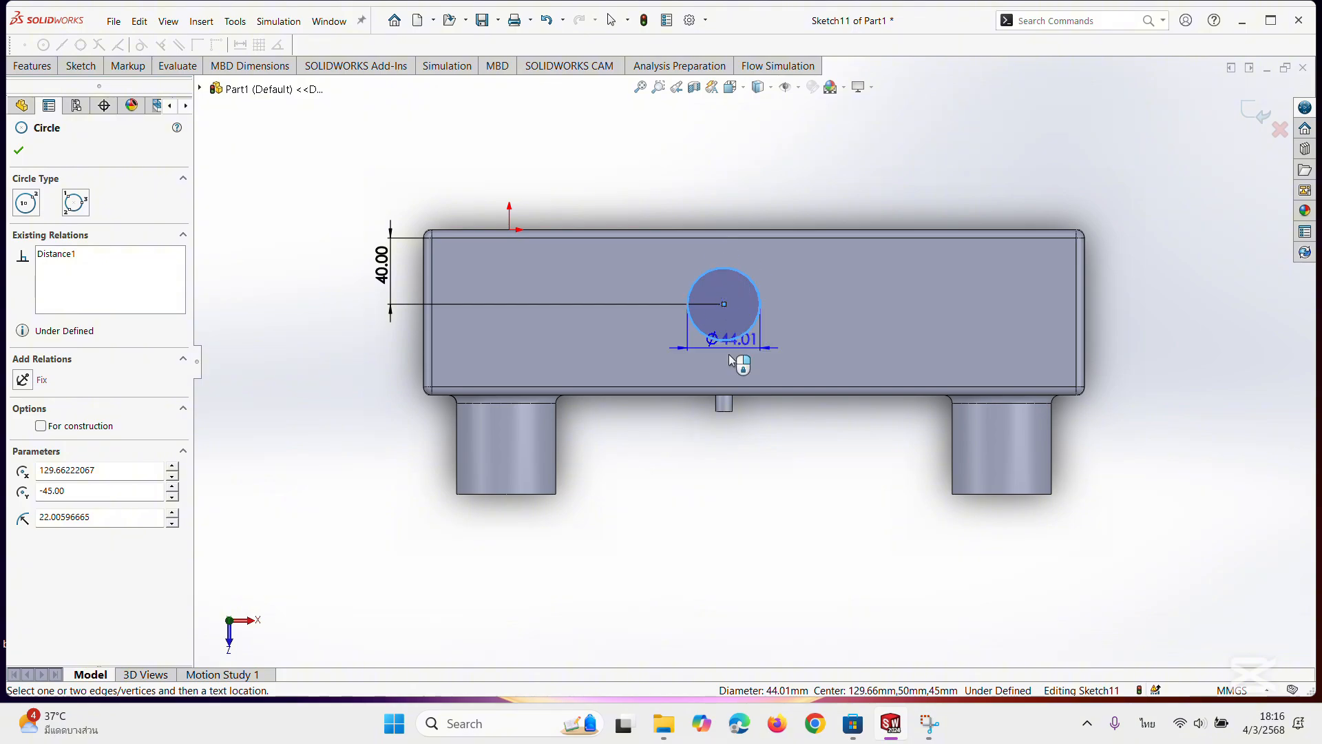
pyautogui.click(1078, 311)
pyautogui.click(1095, 180)
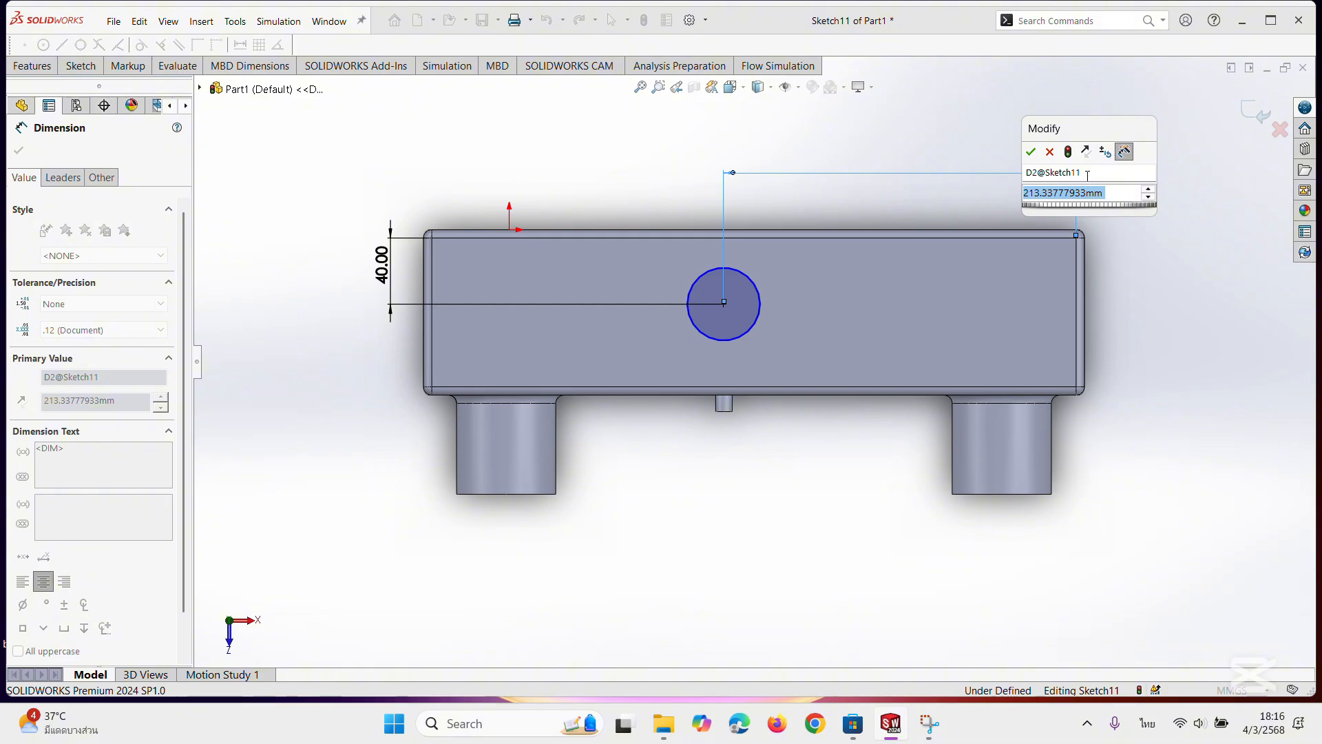
pyautogui.write('0')
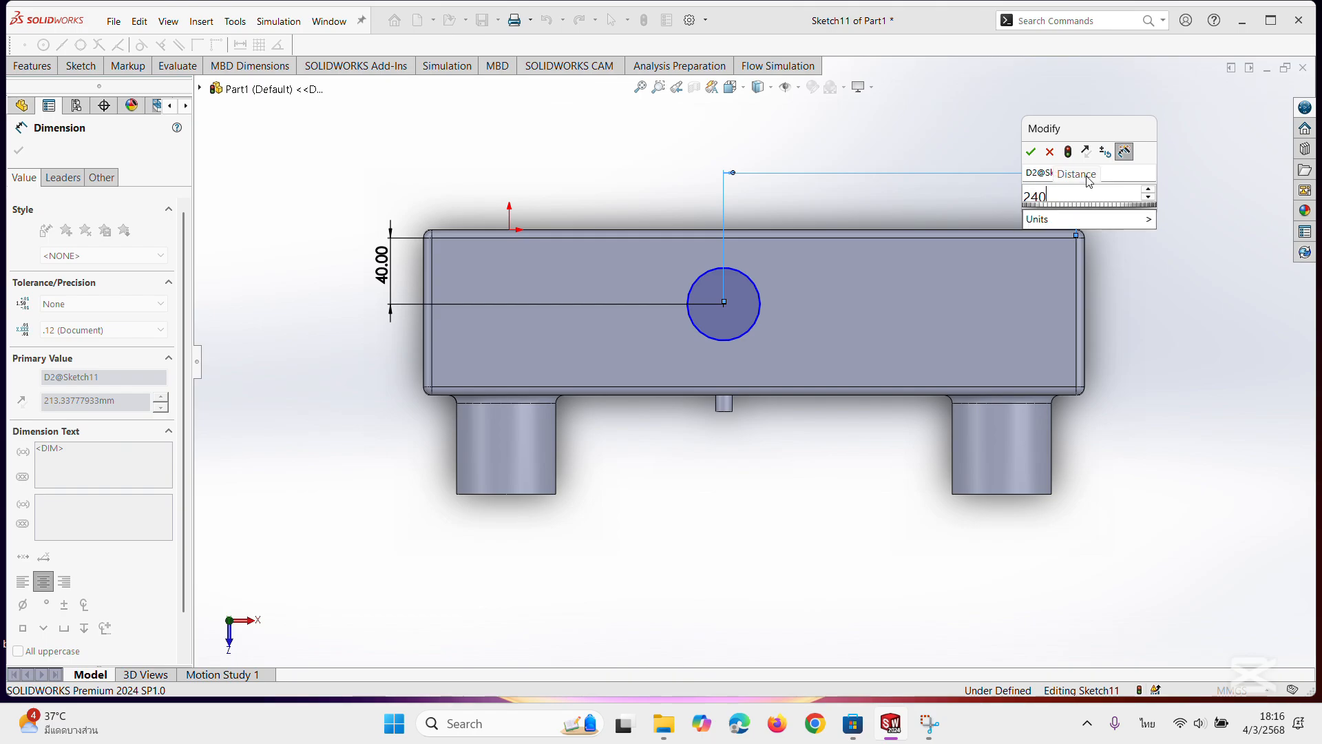
pyautogui.press('Return')
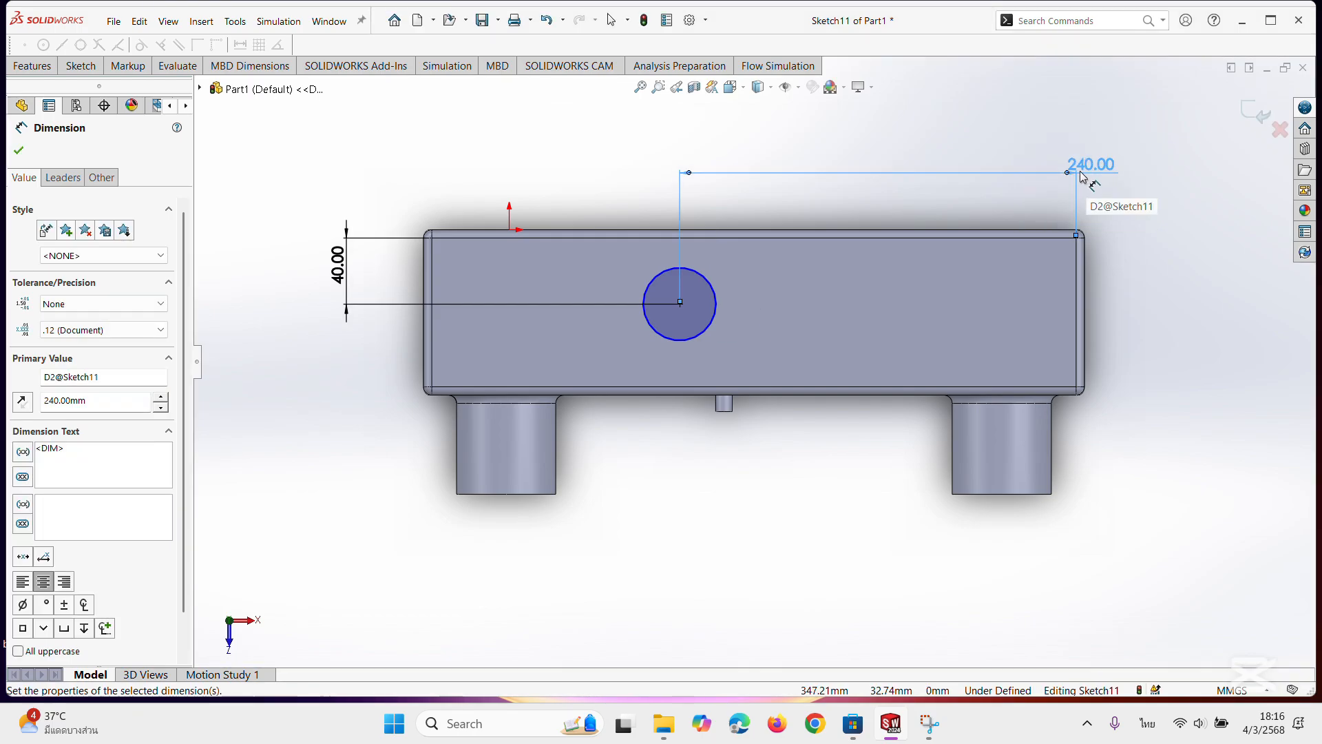
# Try distances of 150 mm and 20 mm between the circle's centre and the top face's short right-hand edge.
pyautogui.doubleClick(1091, 166)
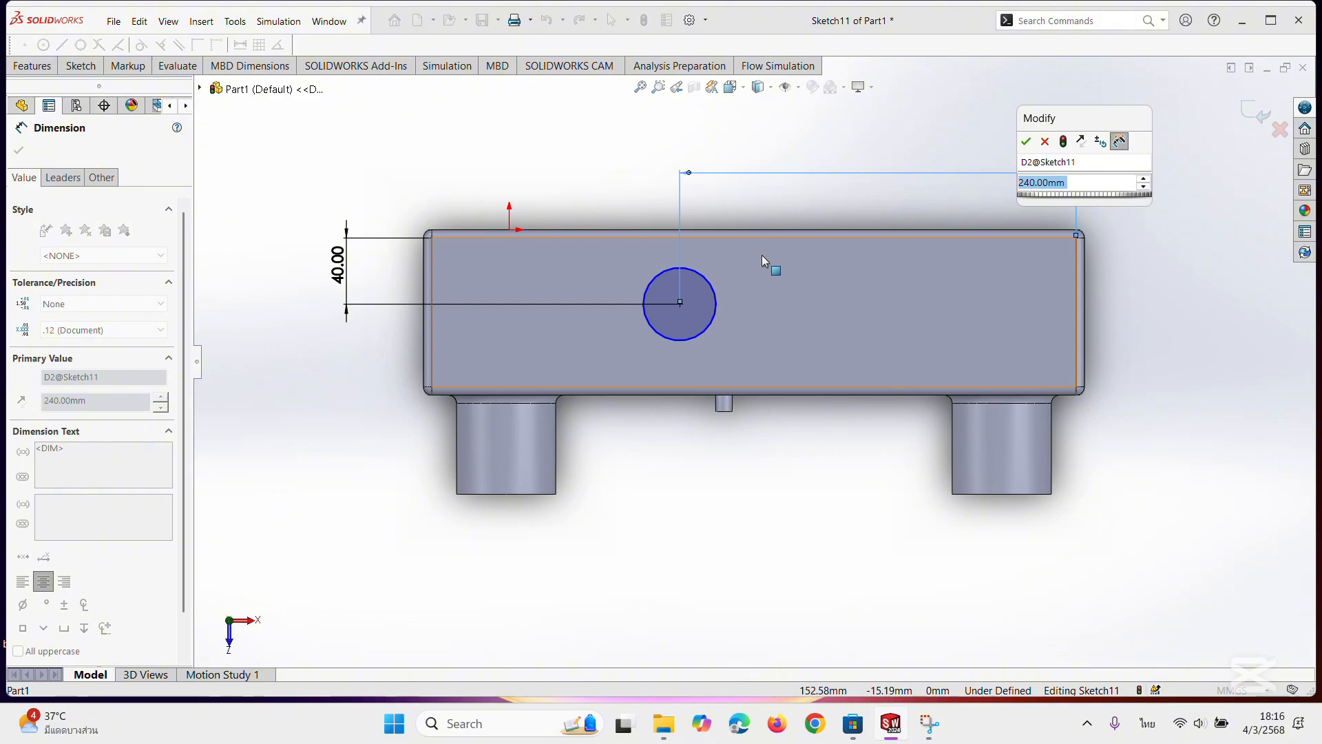
pyautogui.write('150')
pyautogui.press('Return')
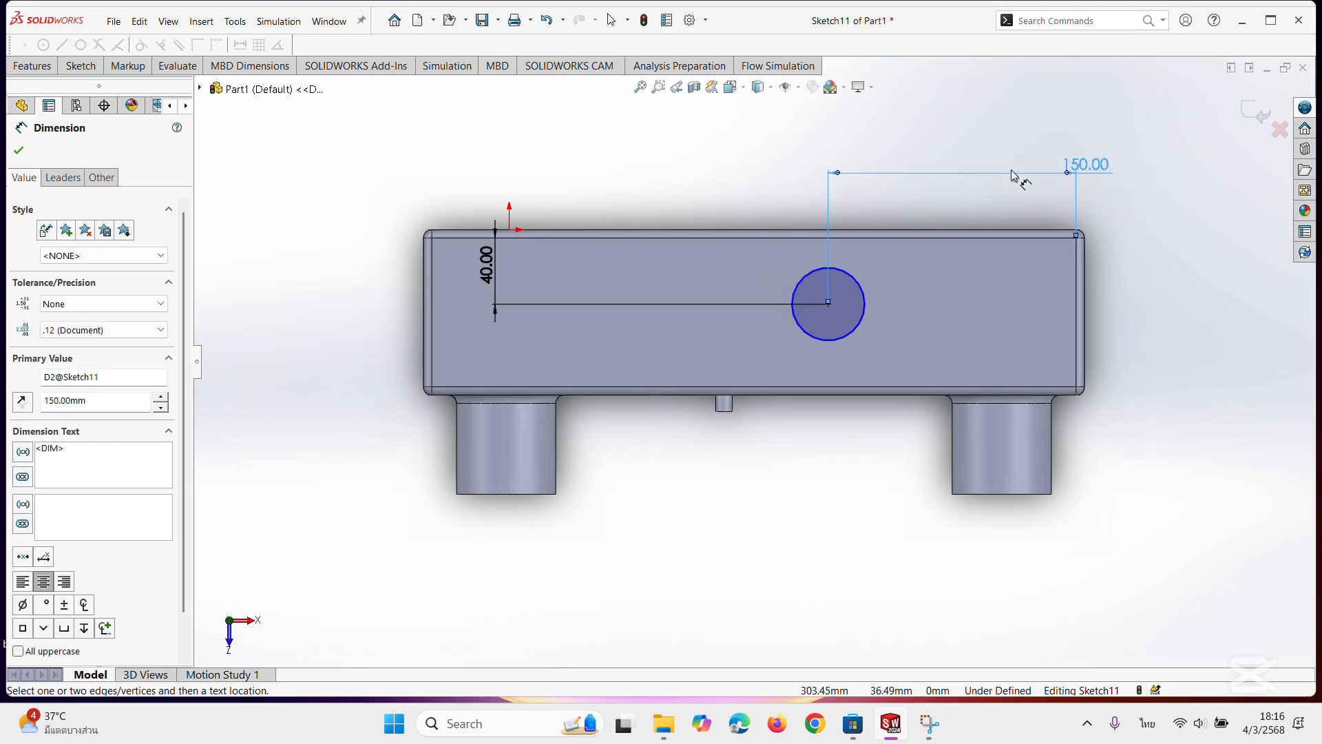
pyautogui.doubleClick(1068, 168)
pyautogui.write('20')
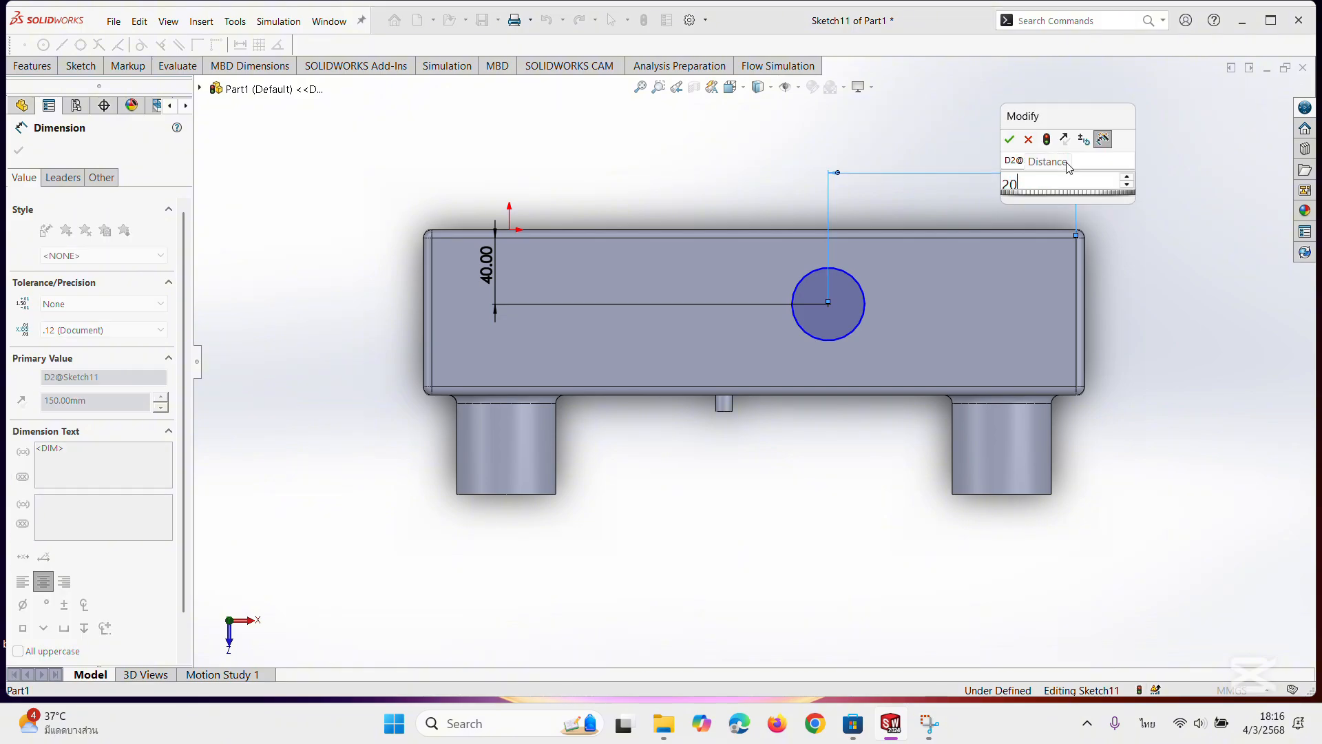
pyautogui.press('Return')
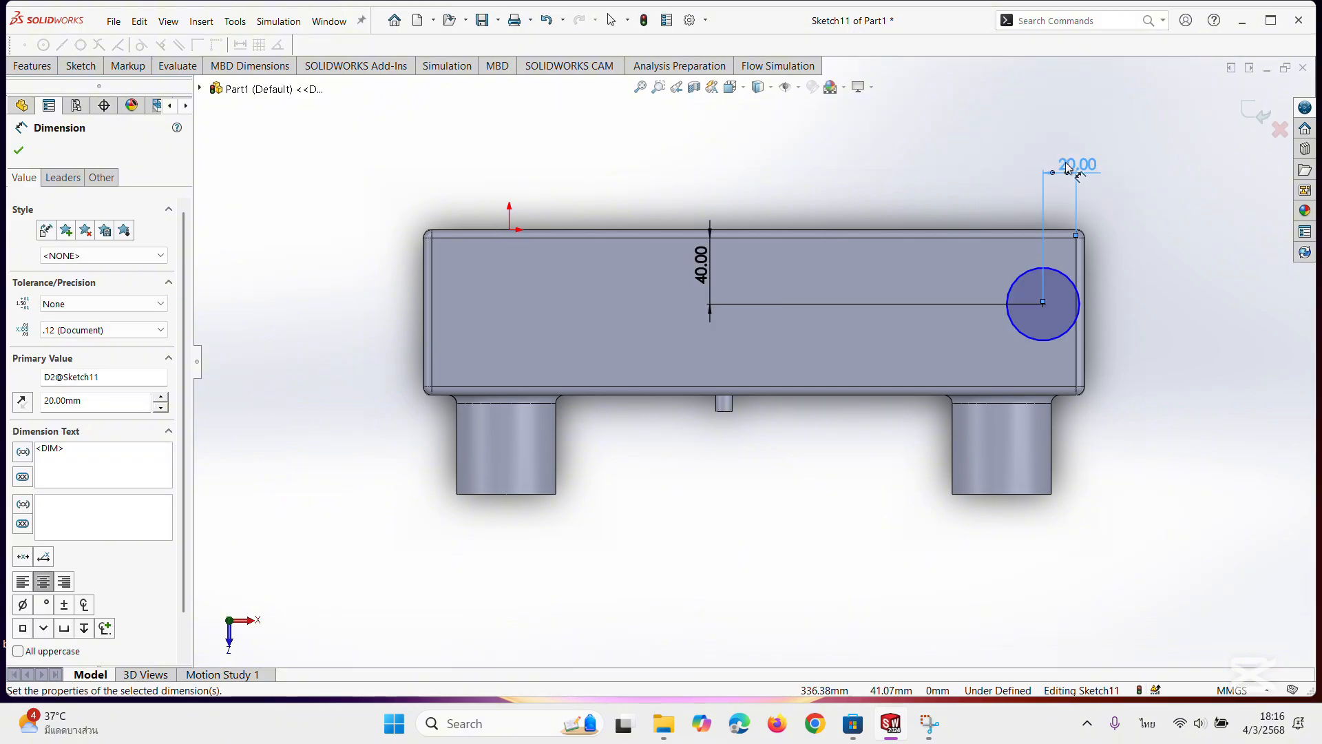
# Set the circle centre's distance from the top face's short right-hand edge to 200 mm and finish dimensioning.
pyautogui.doubleClick(1068, 167)
pyautogui.write('20')
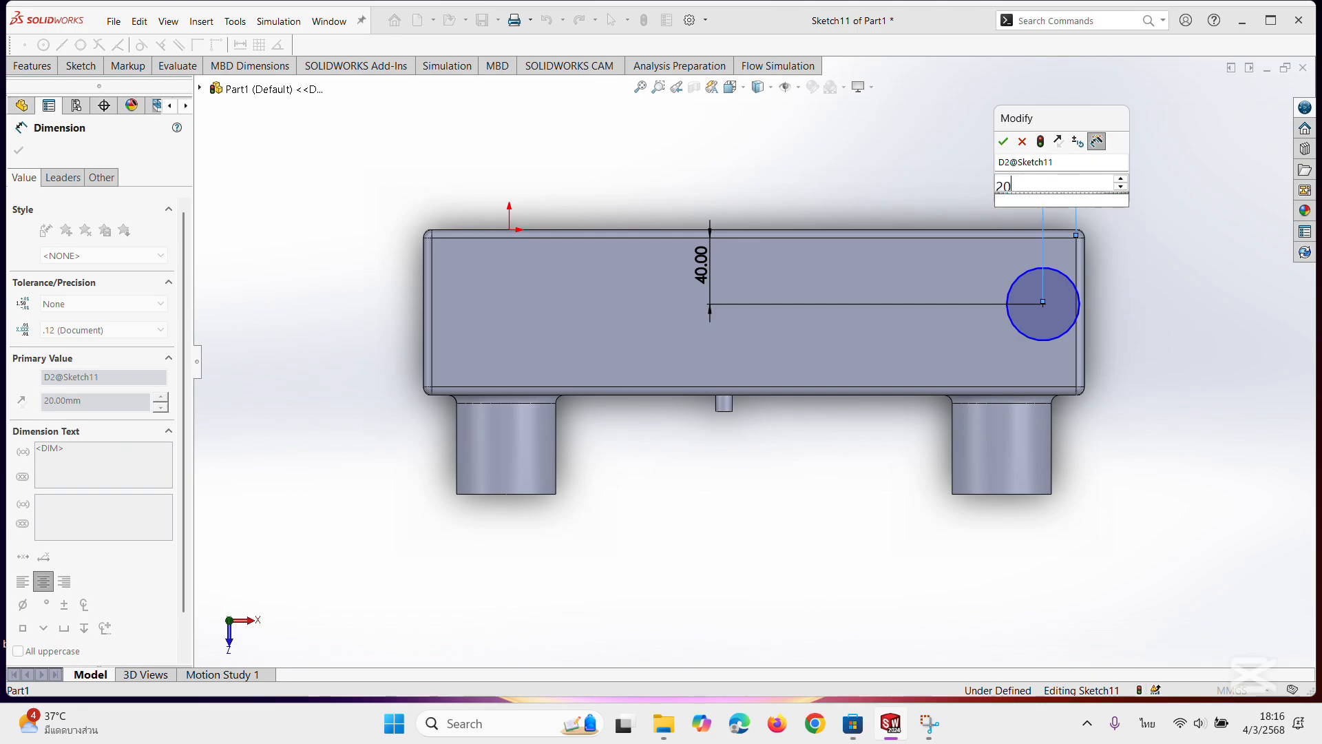
pyautogui.write('0')
pyautogui.press('Return')
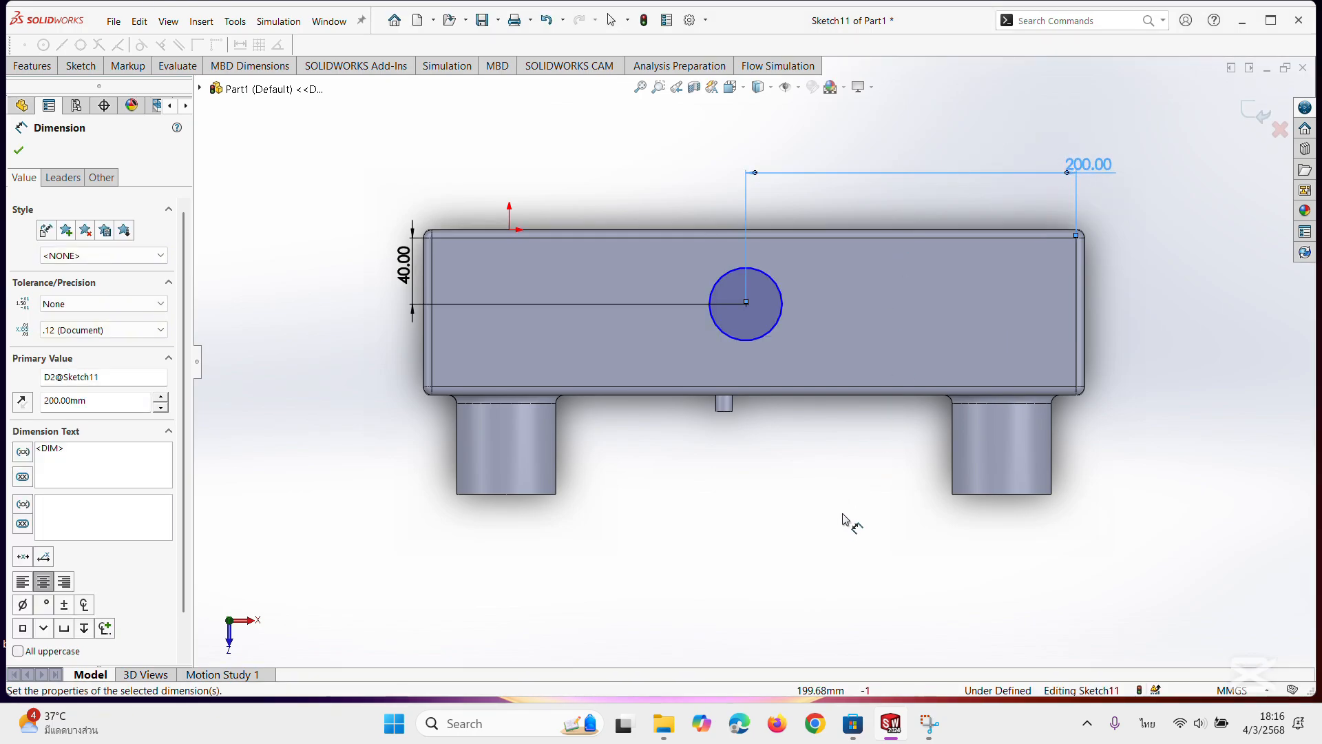
pyautogui.click(19, 150)
# Extrude the circle on the block's top face 20 mm upward as a blind boss merged with the body.
pyautogui.moveTo(794, 480); pyautogui.dragTo(737, 461, button='middle')
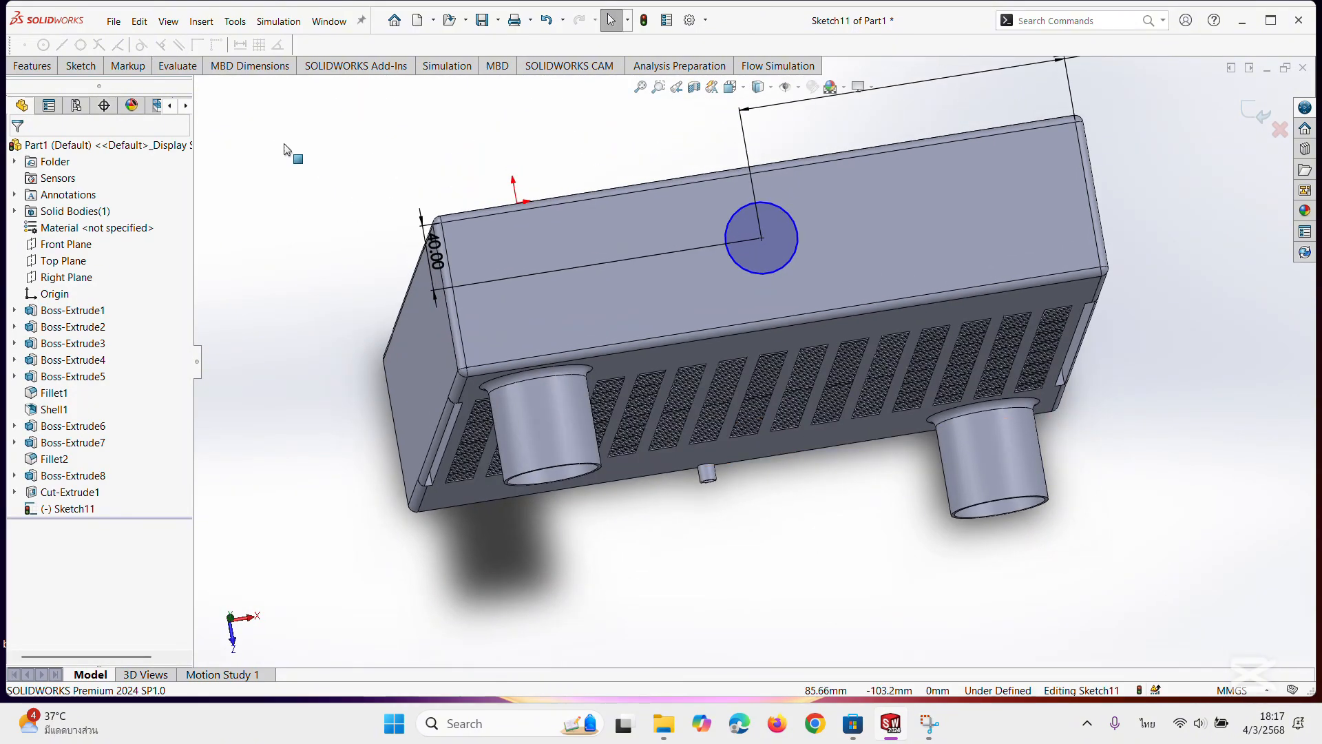
pyautogui.click(34, 66)
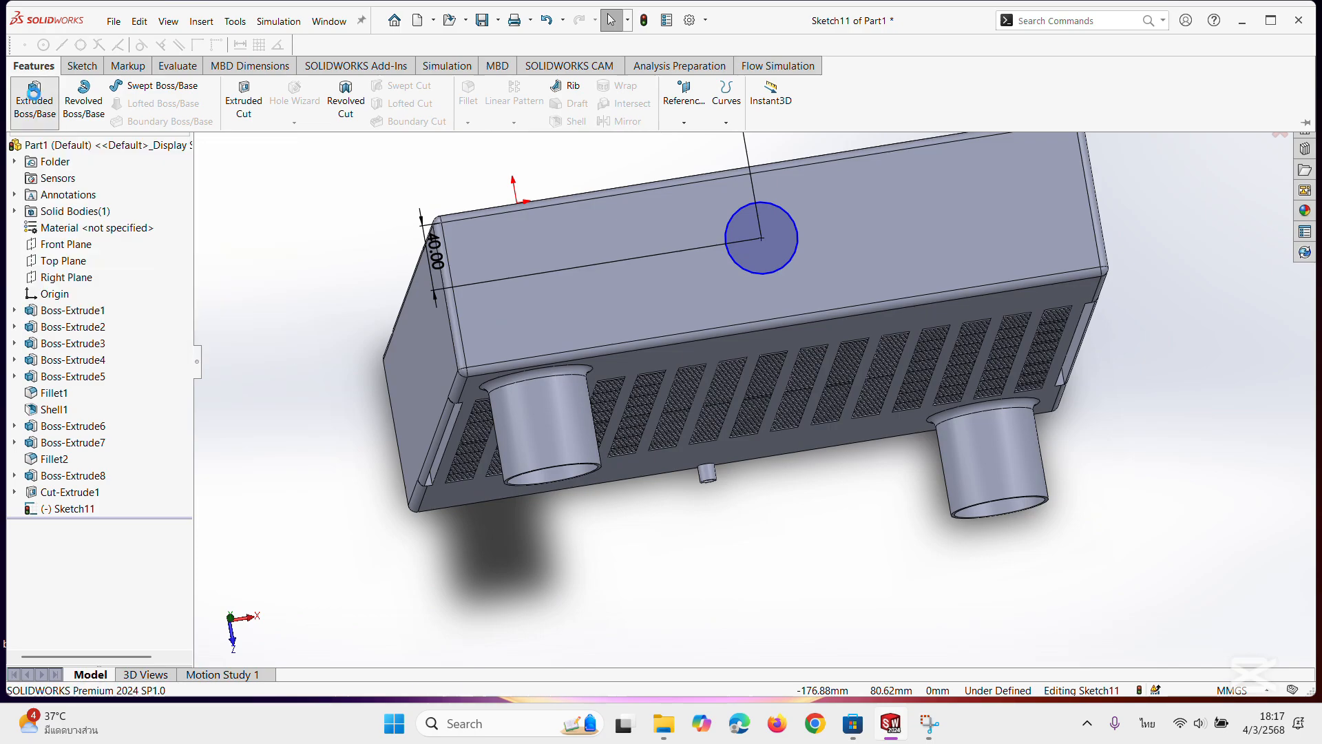
pyautogui.click(34, 97)
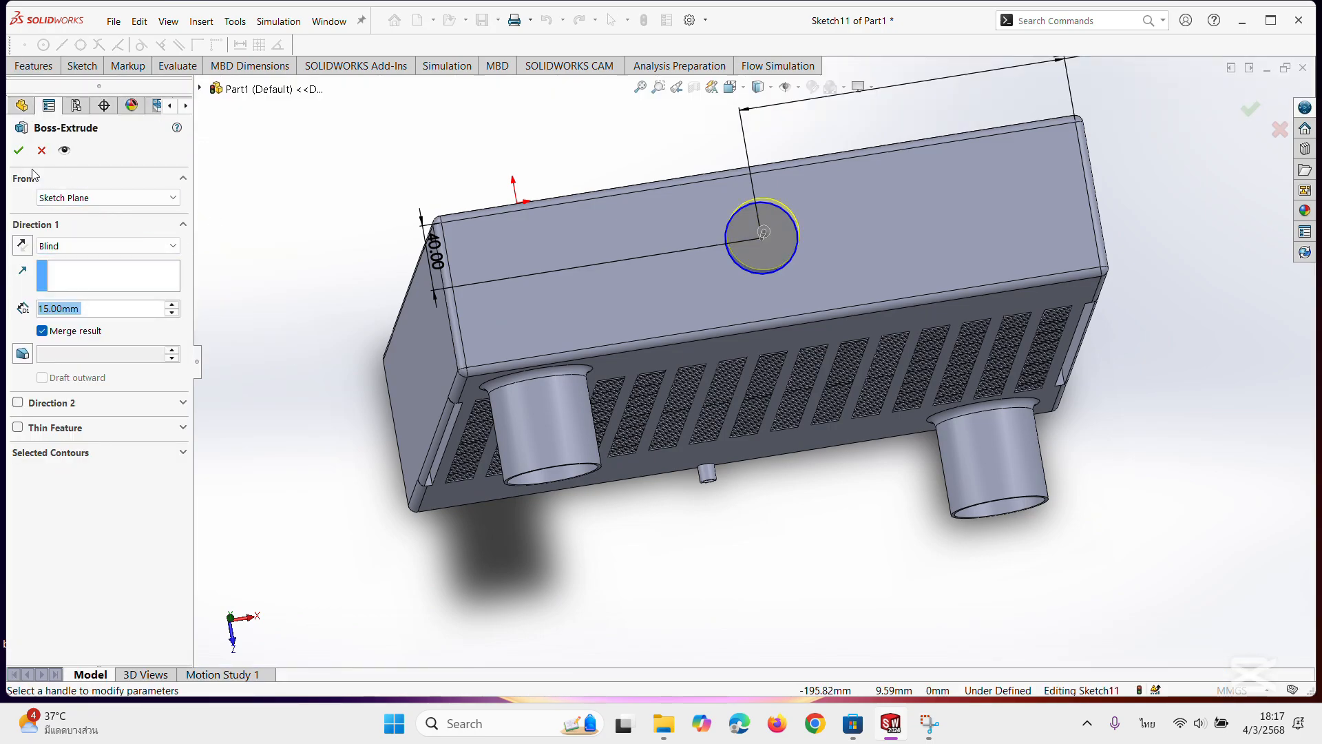
pyautogui.moveTo(431, 153); pyautogui.dragTo(414, 71, button='middle')
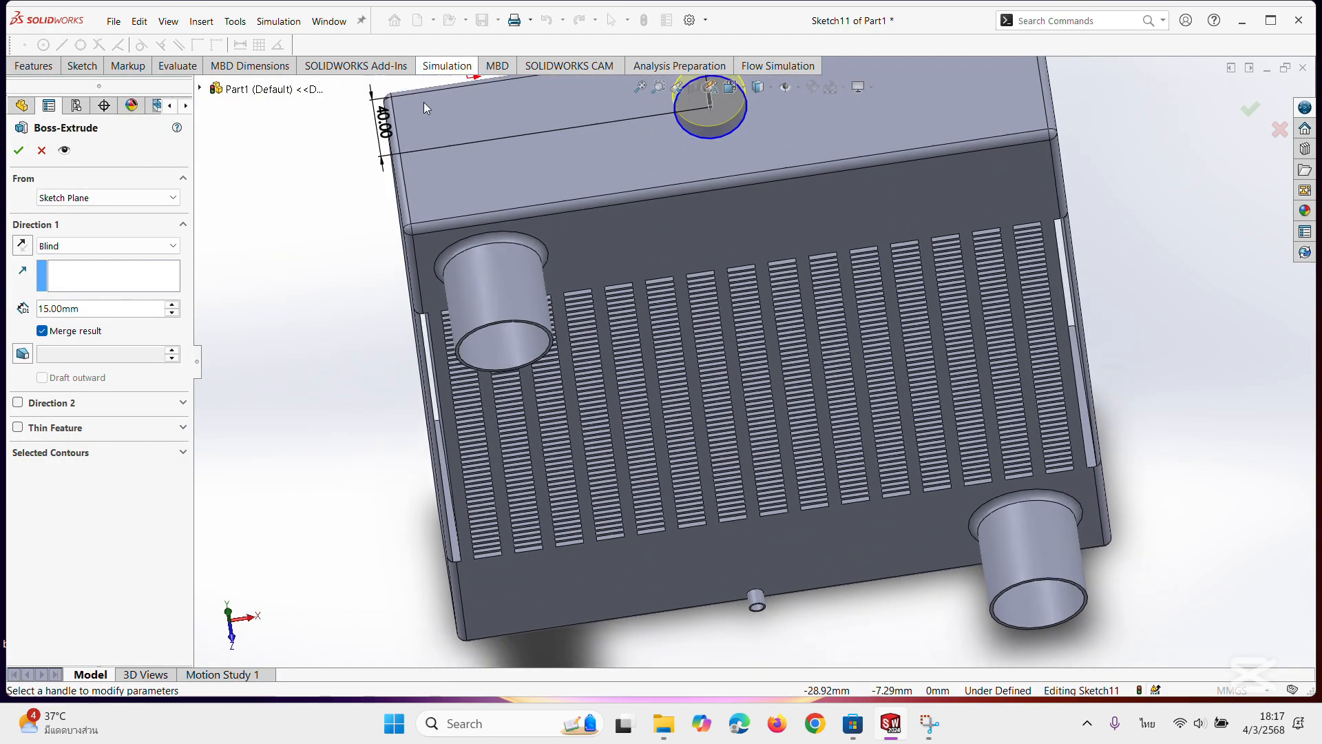
pyautogui.scroll(2, 434, 170)
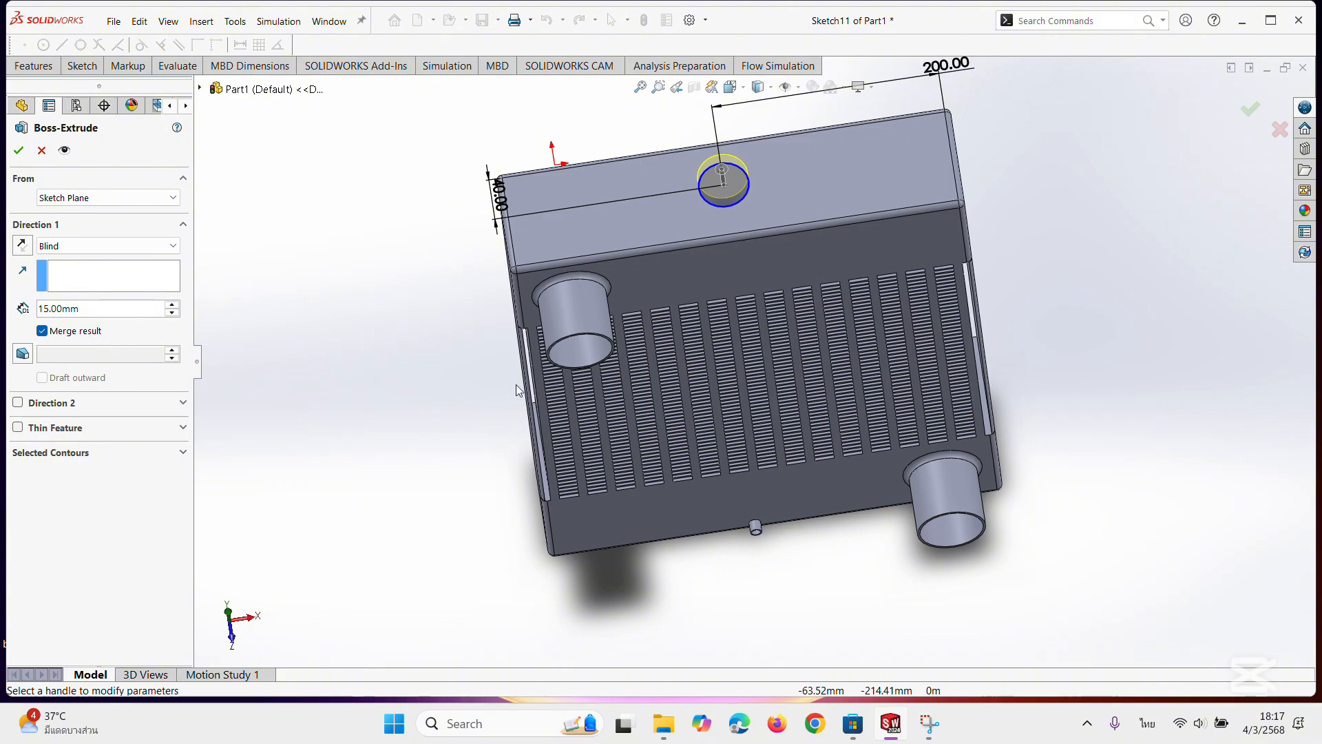
pyautogui.moveTo(520, 390); pyautogui.dragTo(541, 224, button='middle')
pyautogui.scroll(3, 717, 193)
pyautogui.scroll(-2, 746, 183)
pyautogui.scroll(-2, 746, 182)
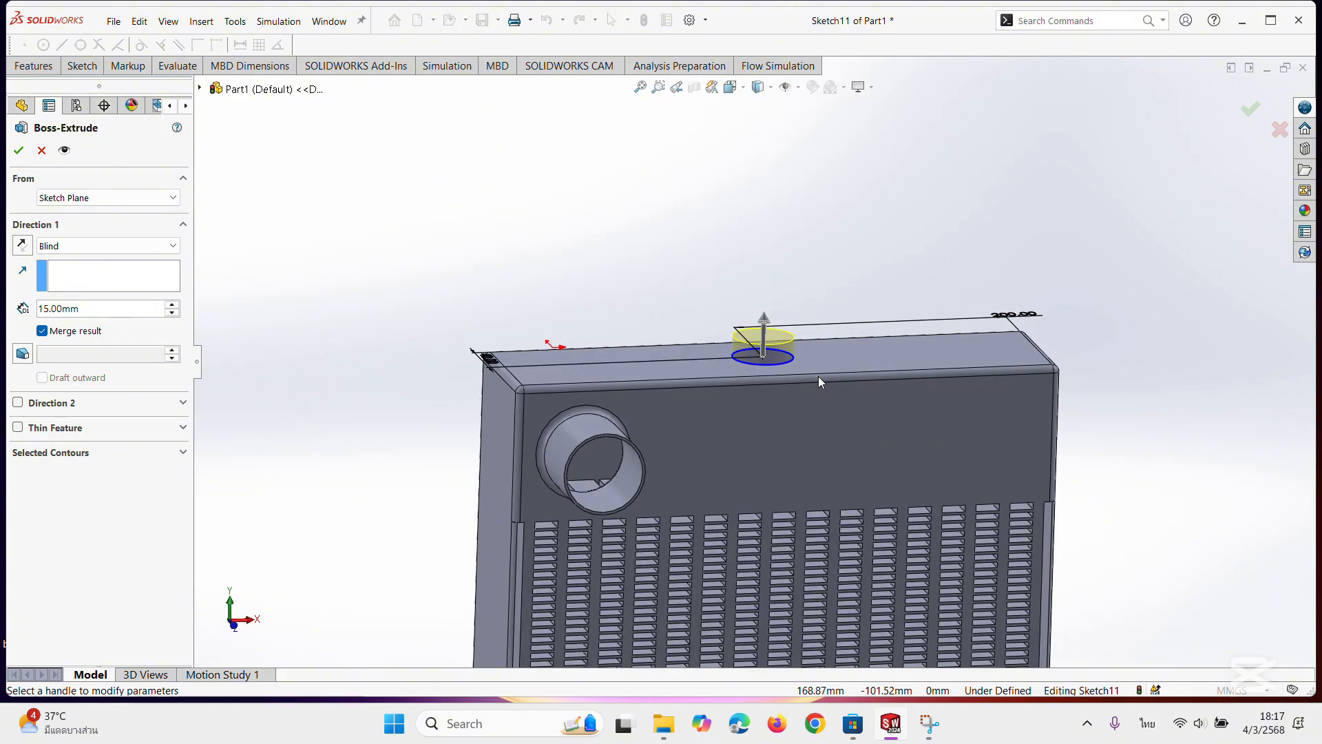
pyautogui.moveTo(819, 376); pyautogui.dragTo(776, 300, button='middle')
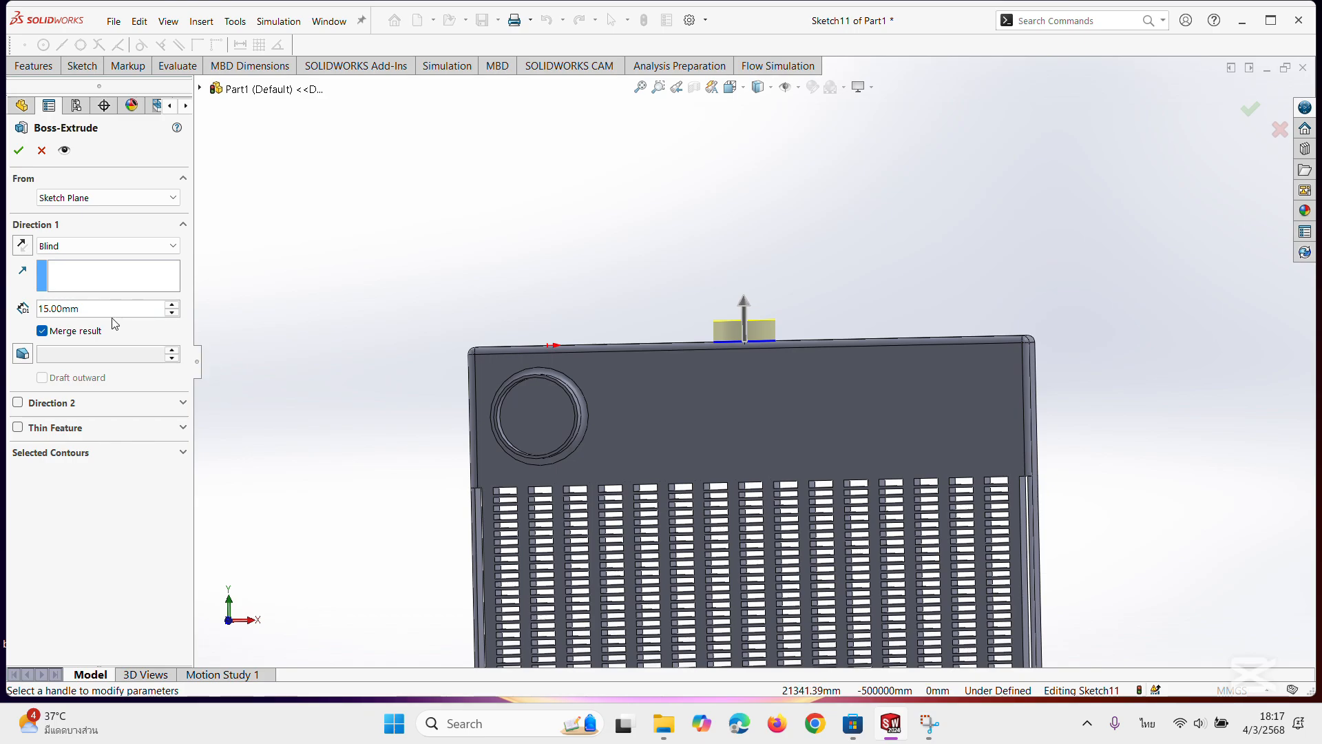
pyautogui.click(90, 311)
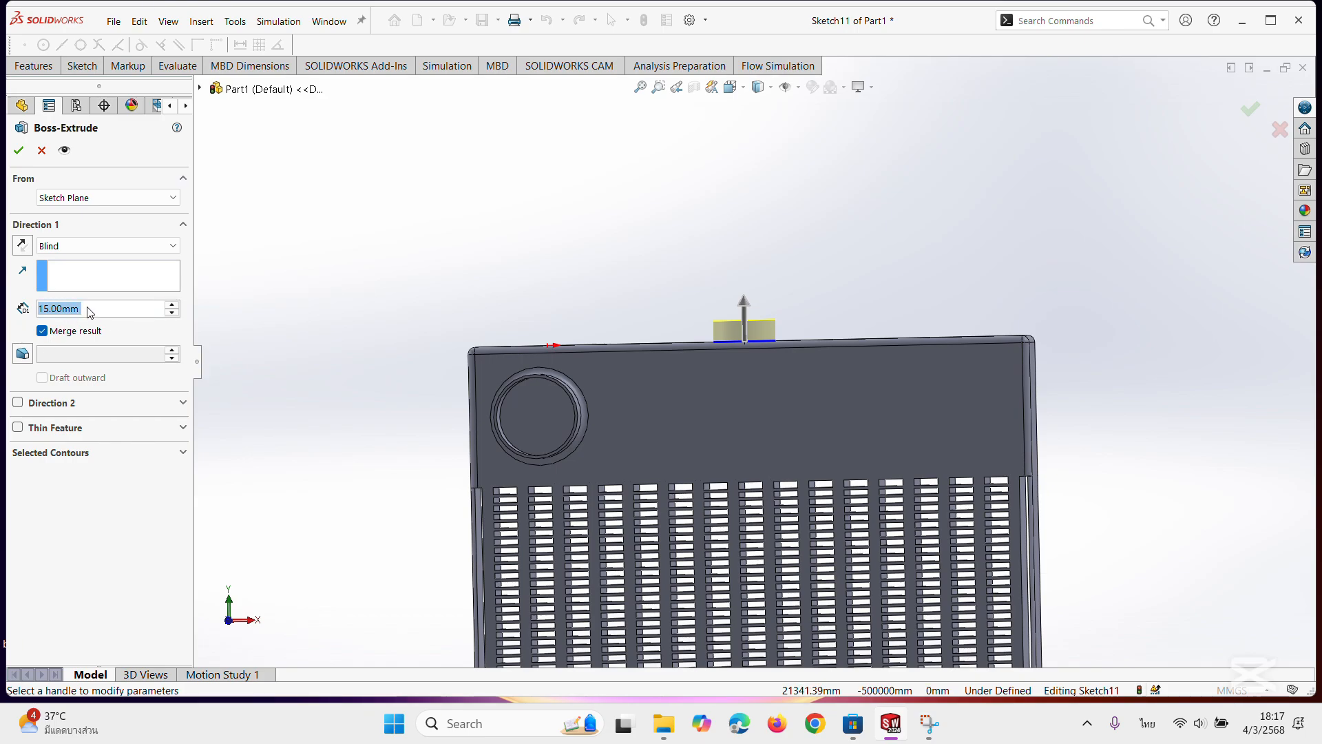
pyautogui.write('20')
pyautogui.press('Return')
pyautogui.click(19, 151)
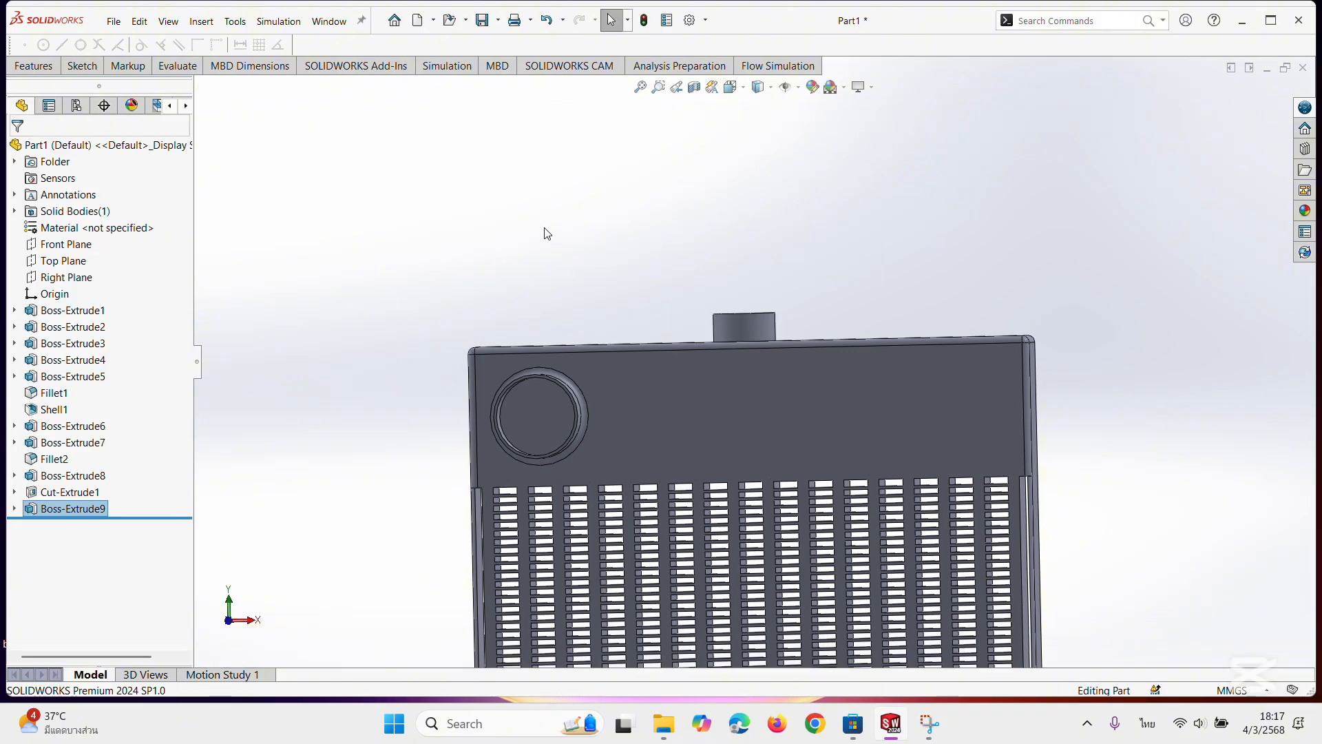
# Sketch a circle of about 17.5 mm radius on the new boss's end face, concentric with its outer edge.
pyautogui.moveTo(544, 233); pyautogui.dragTo(624, 329, button='middle')
pyautogui.click(626, 249)
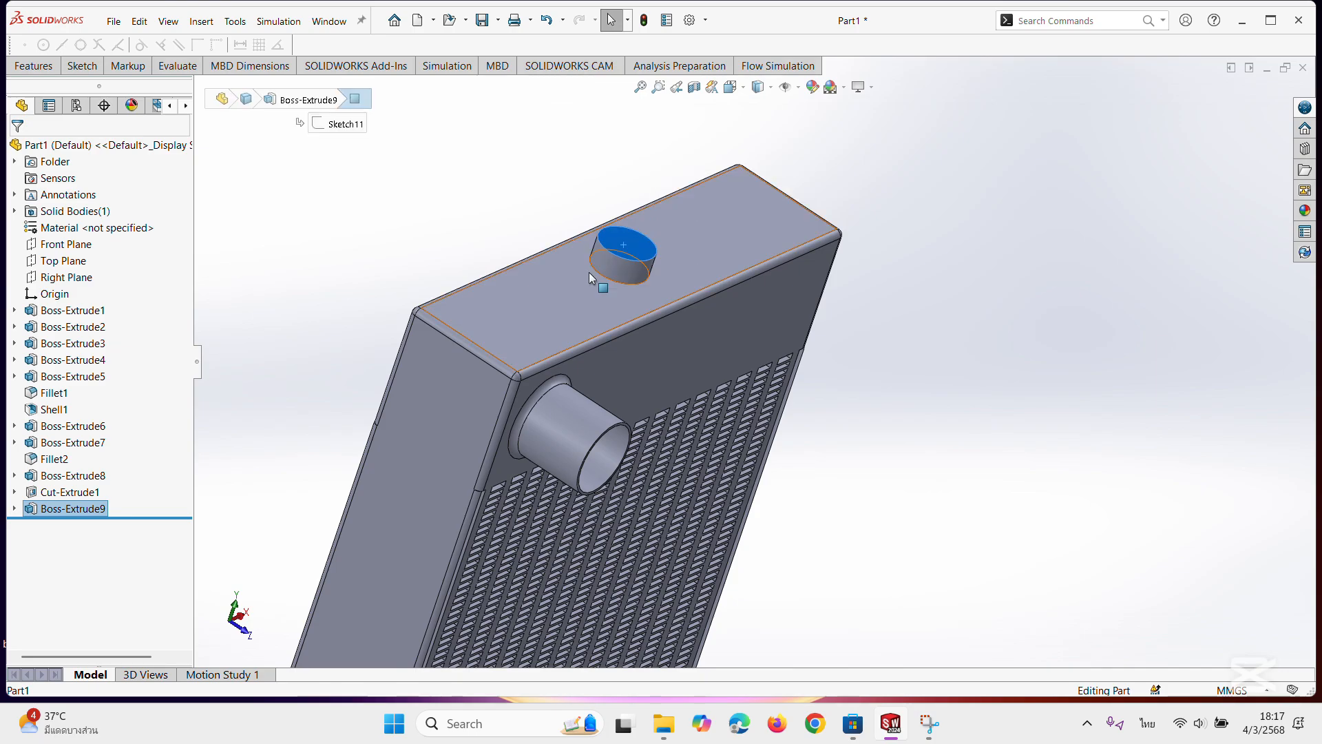
pyautogui.click(81, 65)
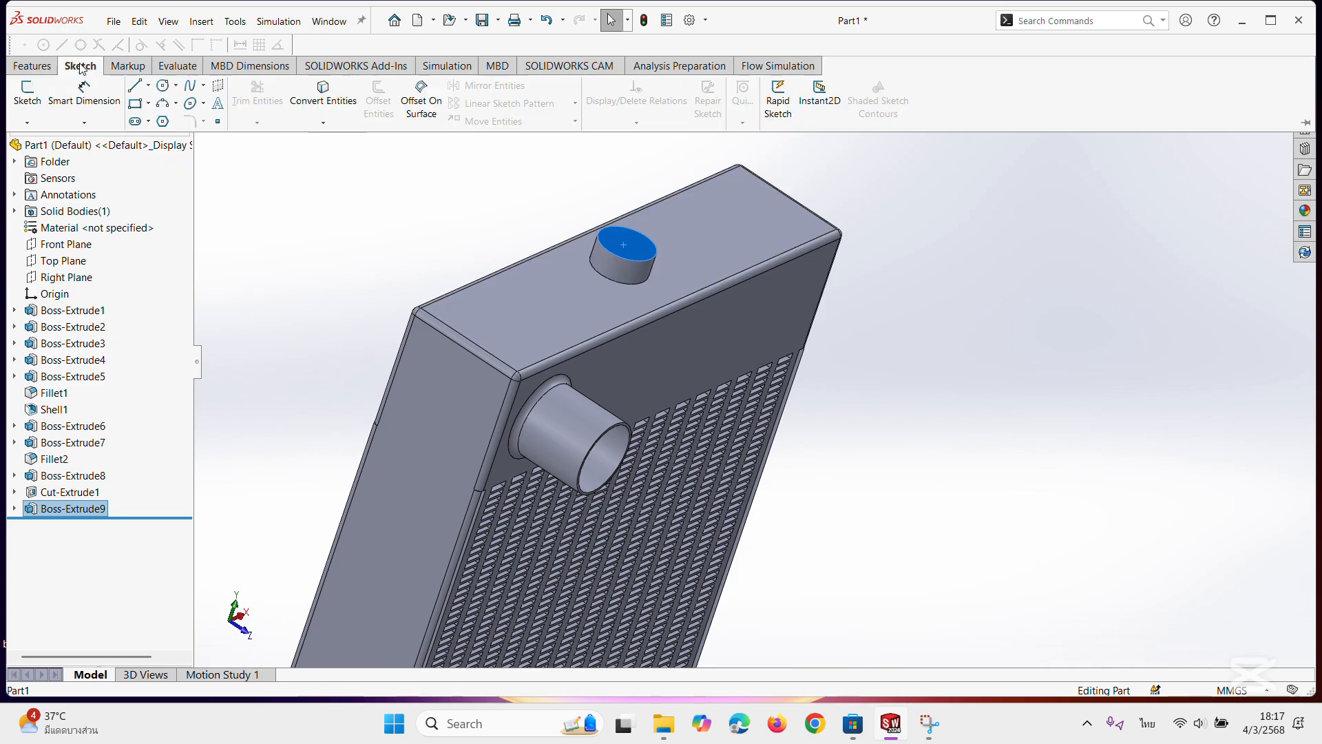
pyautogui.click(163, 87)
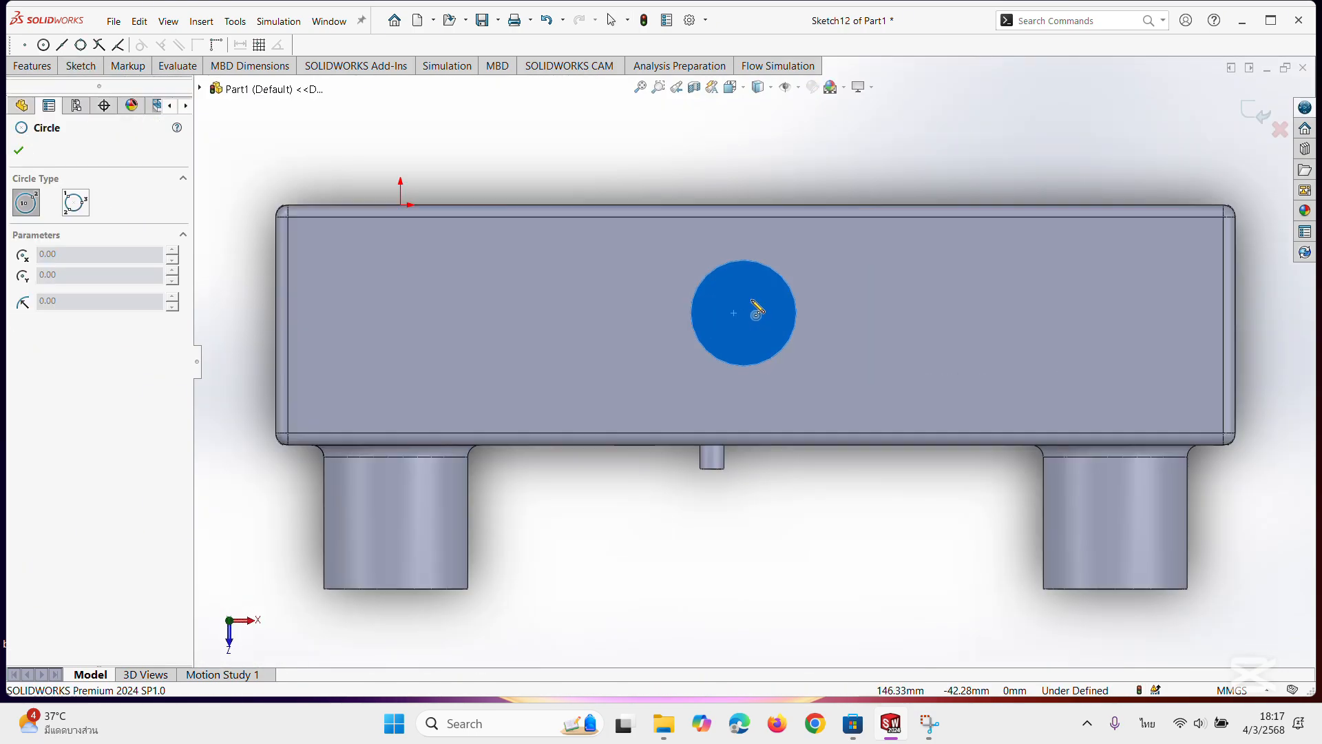
pyautogui.scroll(-4, 757, 312)
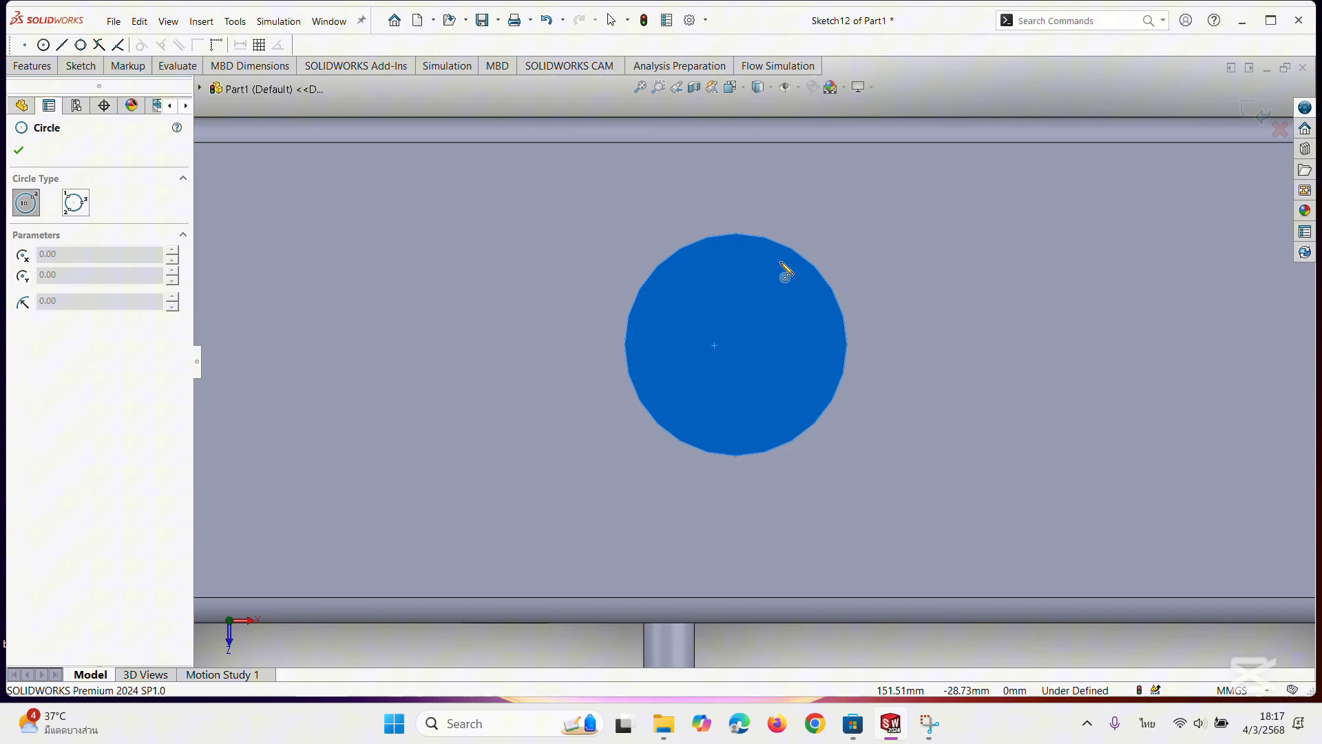
pyautogui.click(735, 345)
pyautogui.click(818, 387)
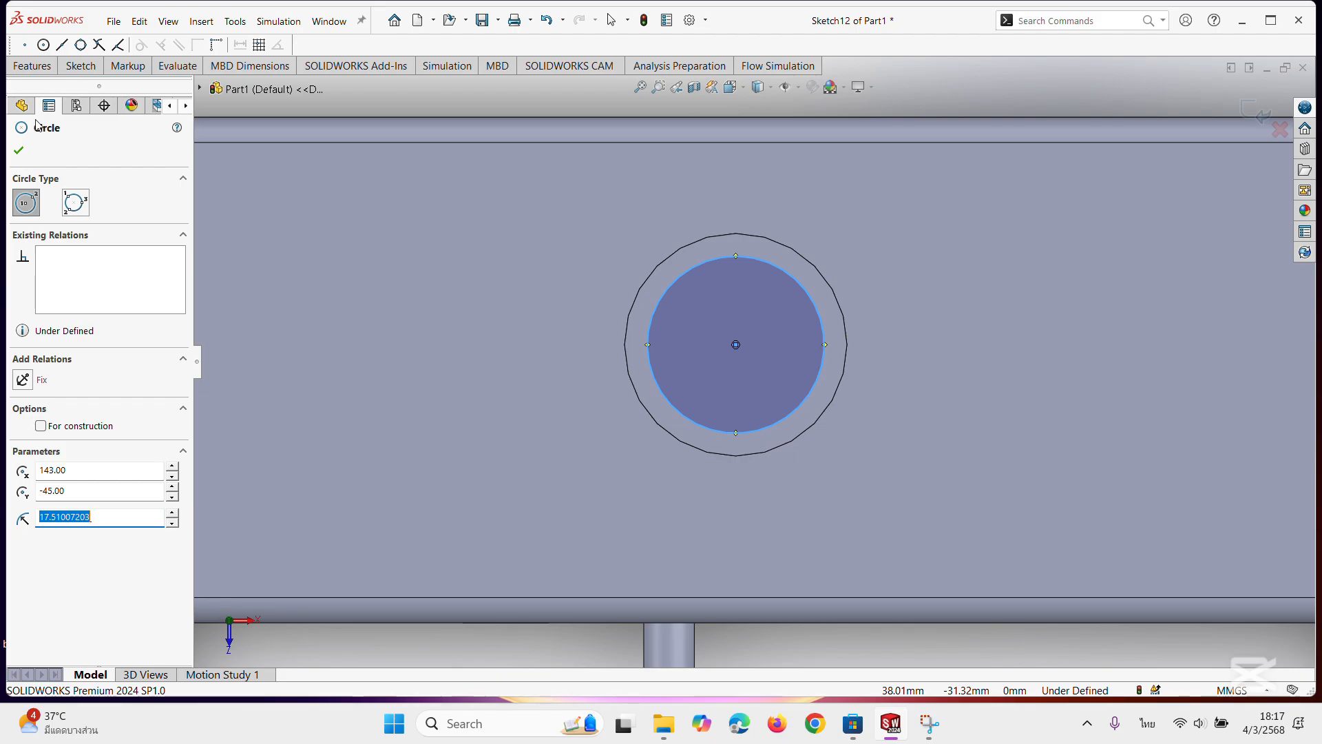
pyautogui.click(19, 150)
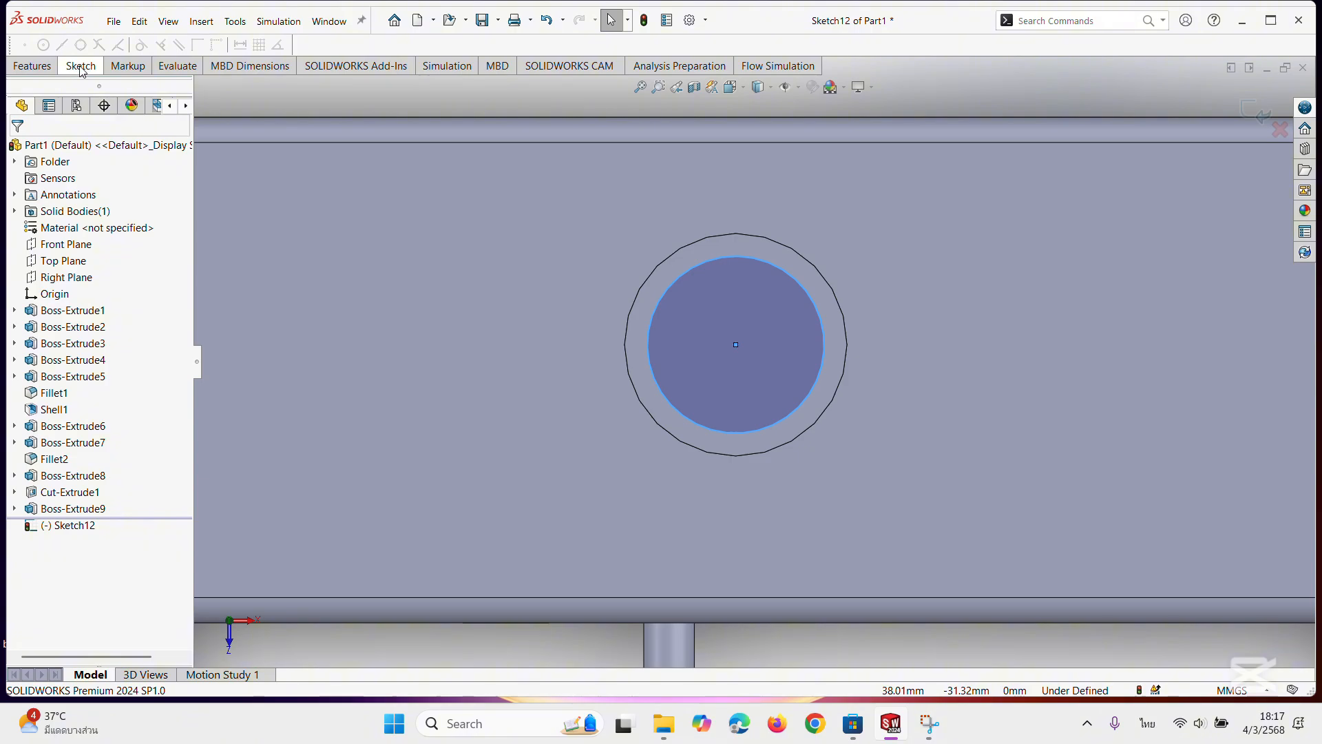
# Cut the sketched circle 28 mm deep through the top boss into the hollow body with a blind Extruded Cut.
pyautogui.click(48, 68)
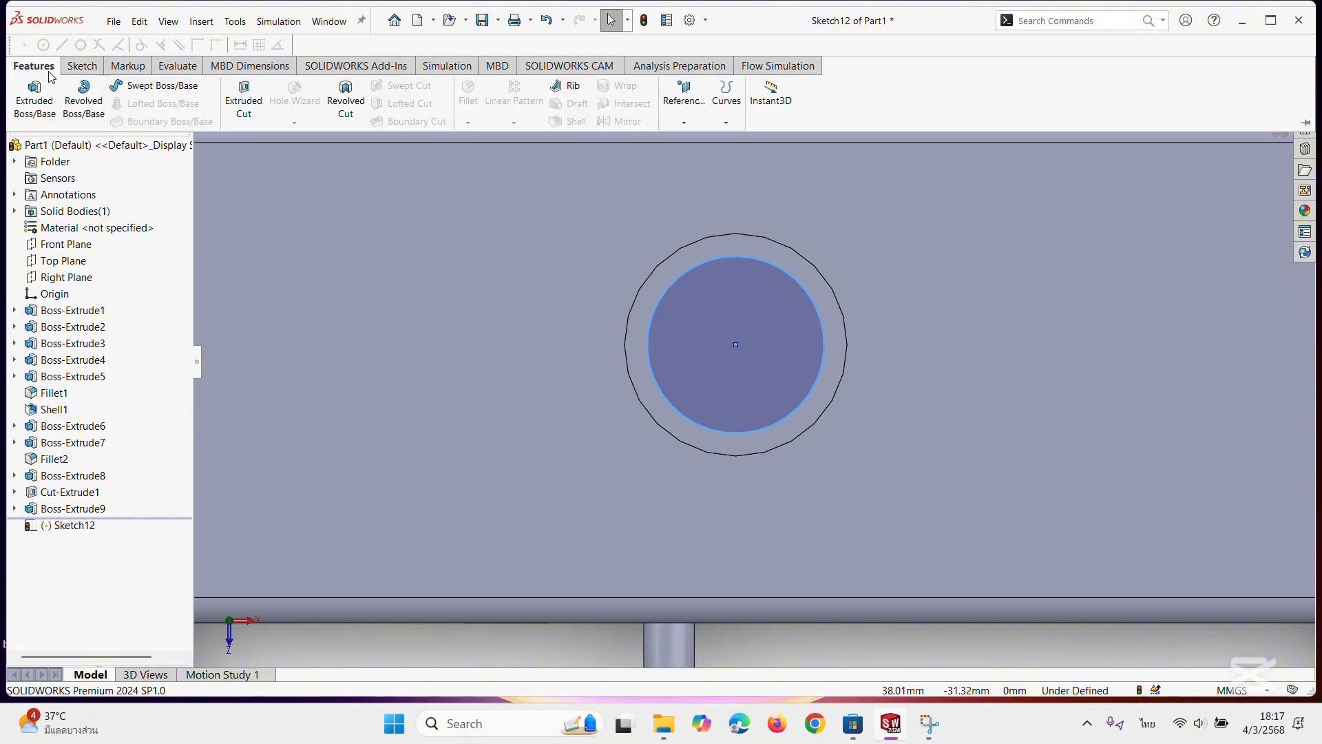
pyautogui.click(244, 97)
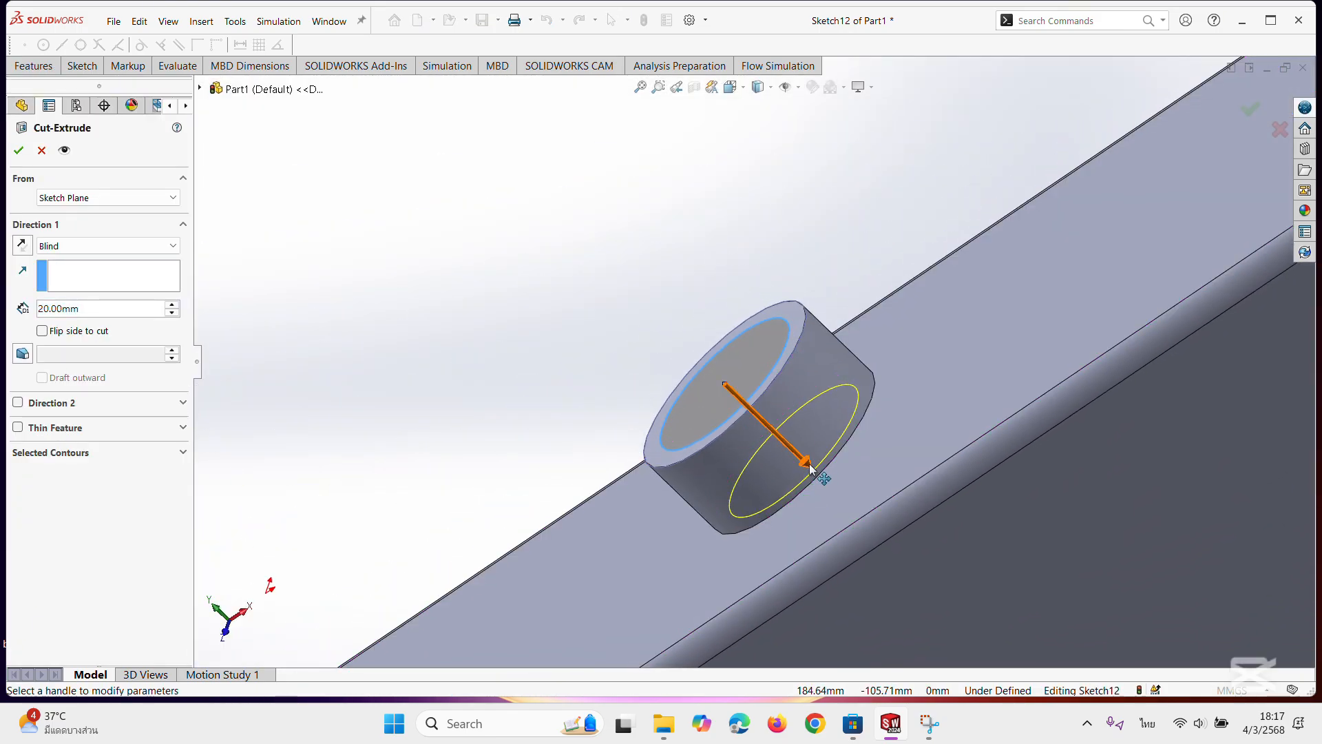
pyautogui.moveTo(810, 468); pyautogui.dragTo(835, 490)
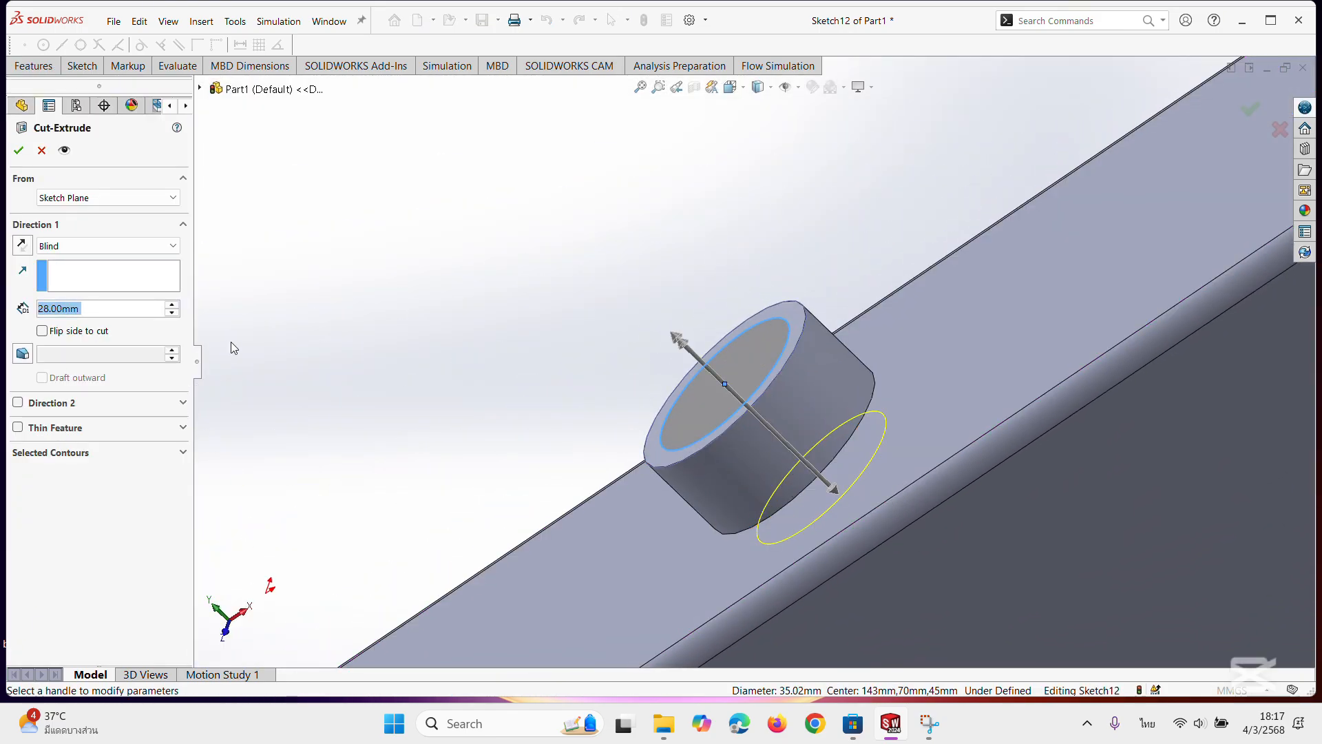
pyautogui.click(18, 153)
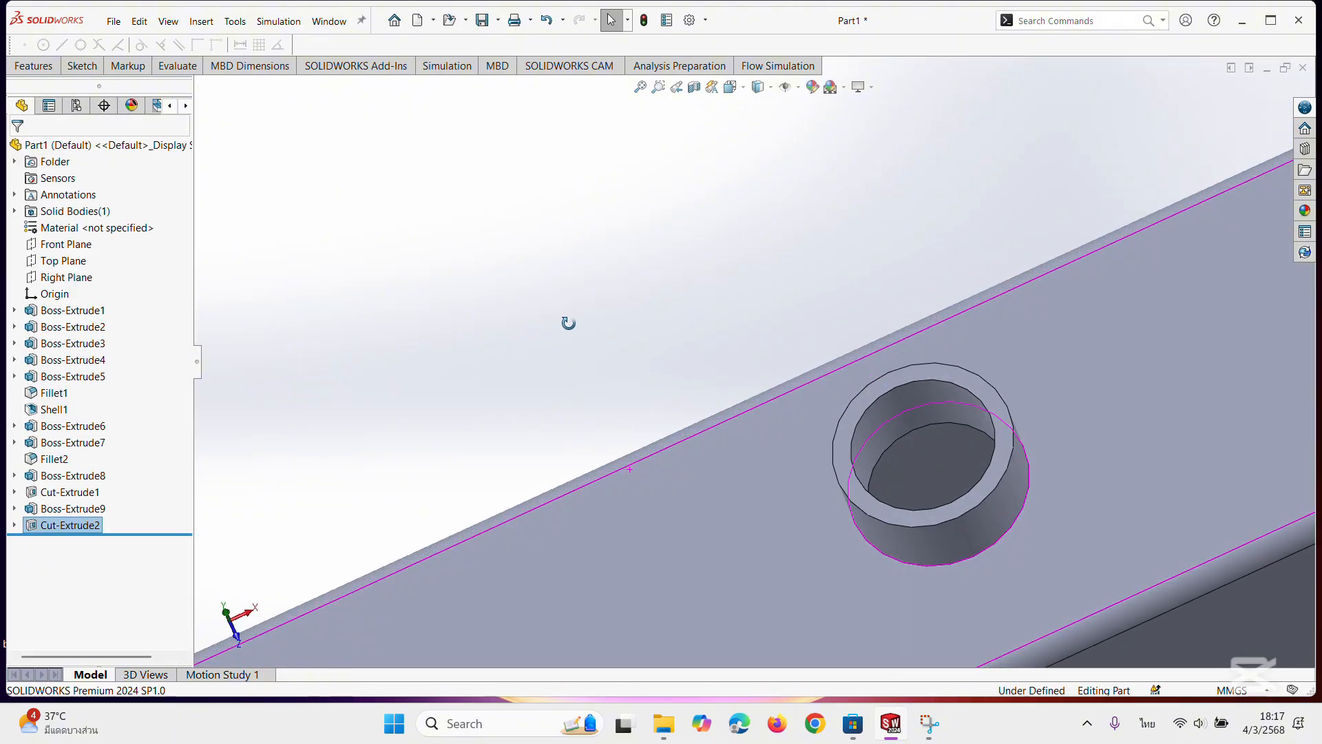
# Examine the bore through the top boss, then inspect the whole radiator model from the isometric orientation.
pyautogui.moveTo(569, 323); pyautogui.dragTo(668, 399, button='middle')
pyautogui.moveTo(893, 501); pyautogui.dragTo(786, 411, button='middle')
pyautogui.scroll(-4, 911, 508)
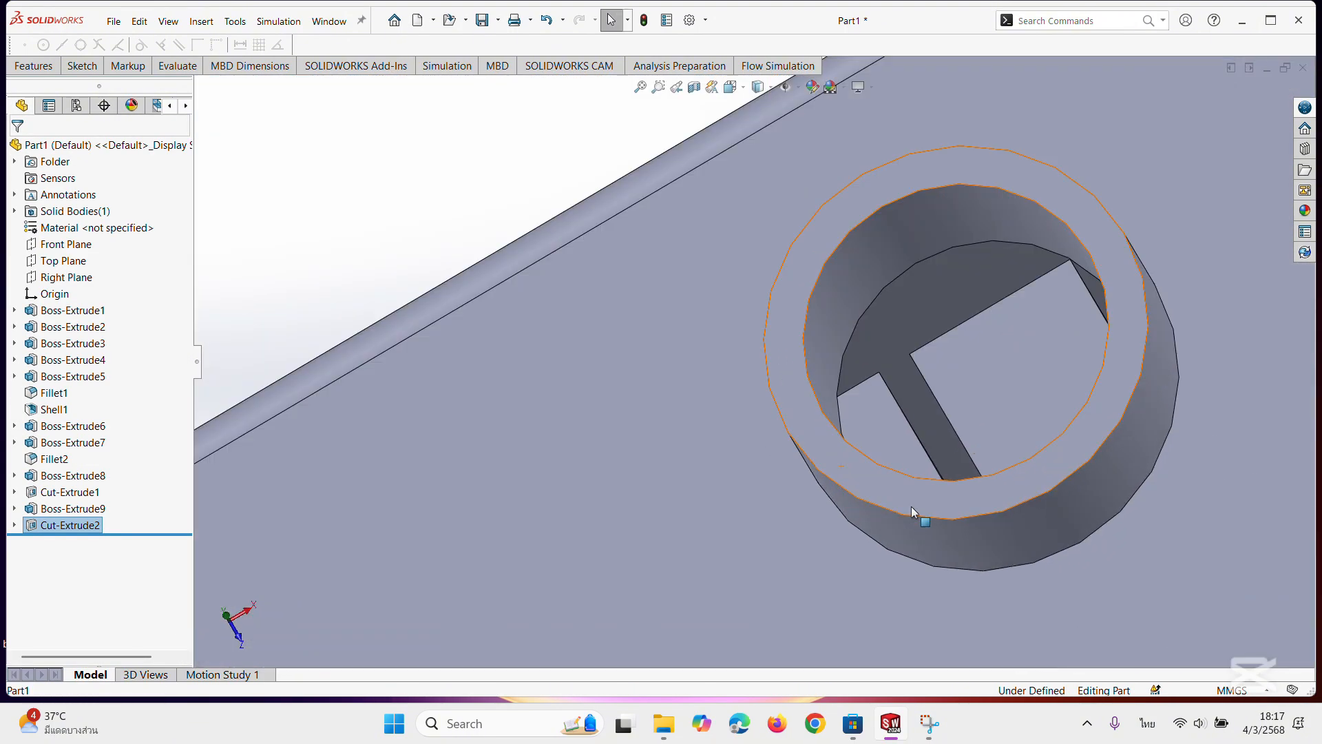
pyautogui.scroll(5, 911, 506)
pyautogui.moveTo(895, 452); pyautogui.dragTo(771, 427, button='middle')
pyautogui.click(742, 88)
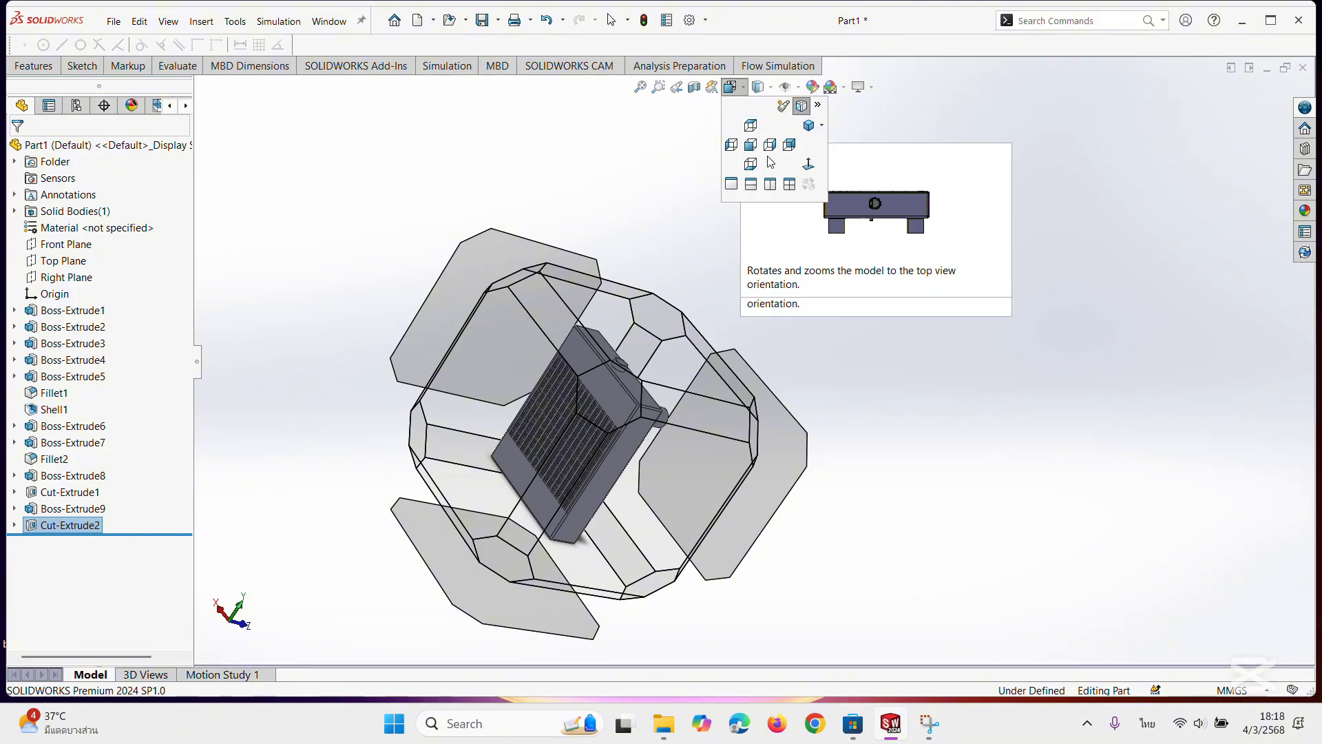
pyautogui.click(809, 125)
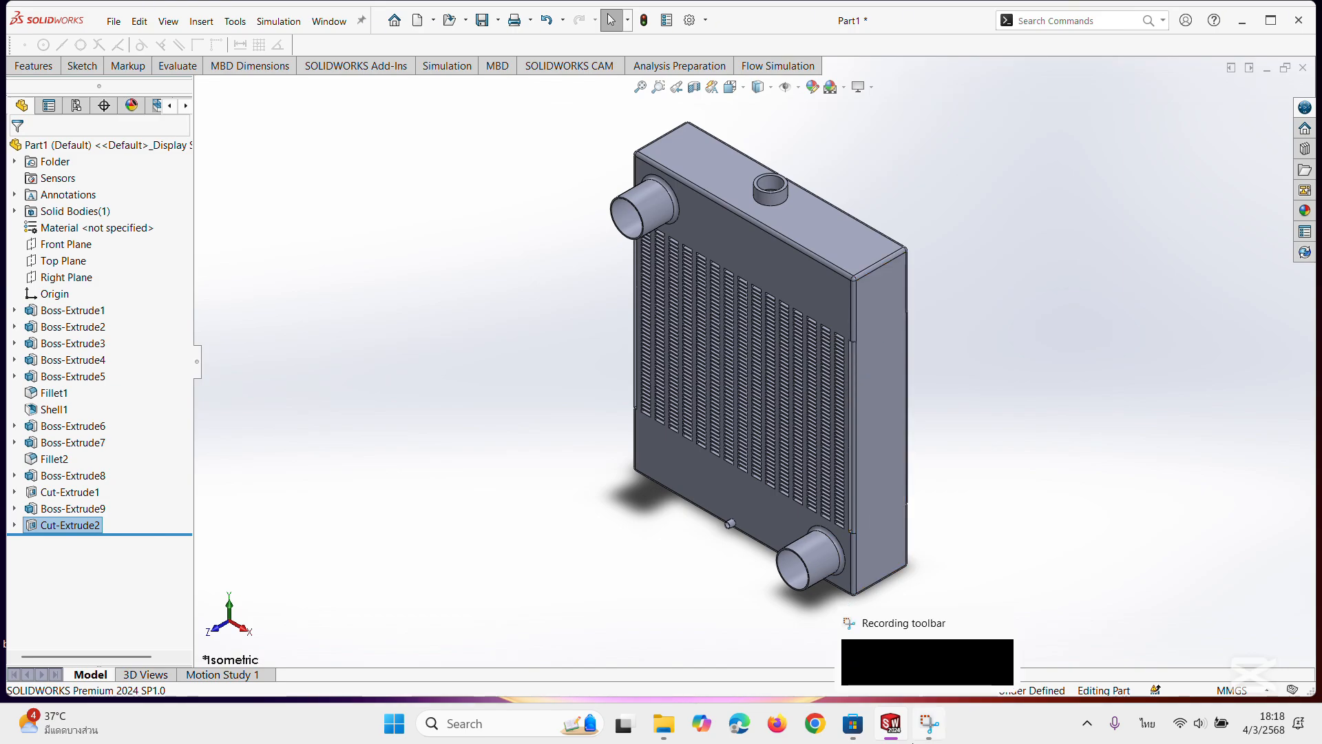
pyautogui.moveTo(904, 739)
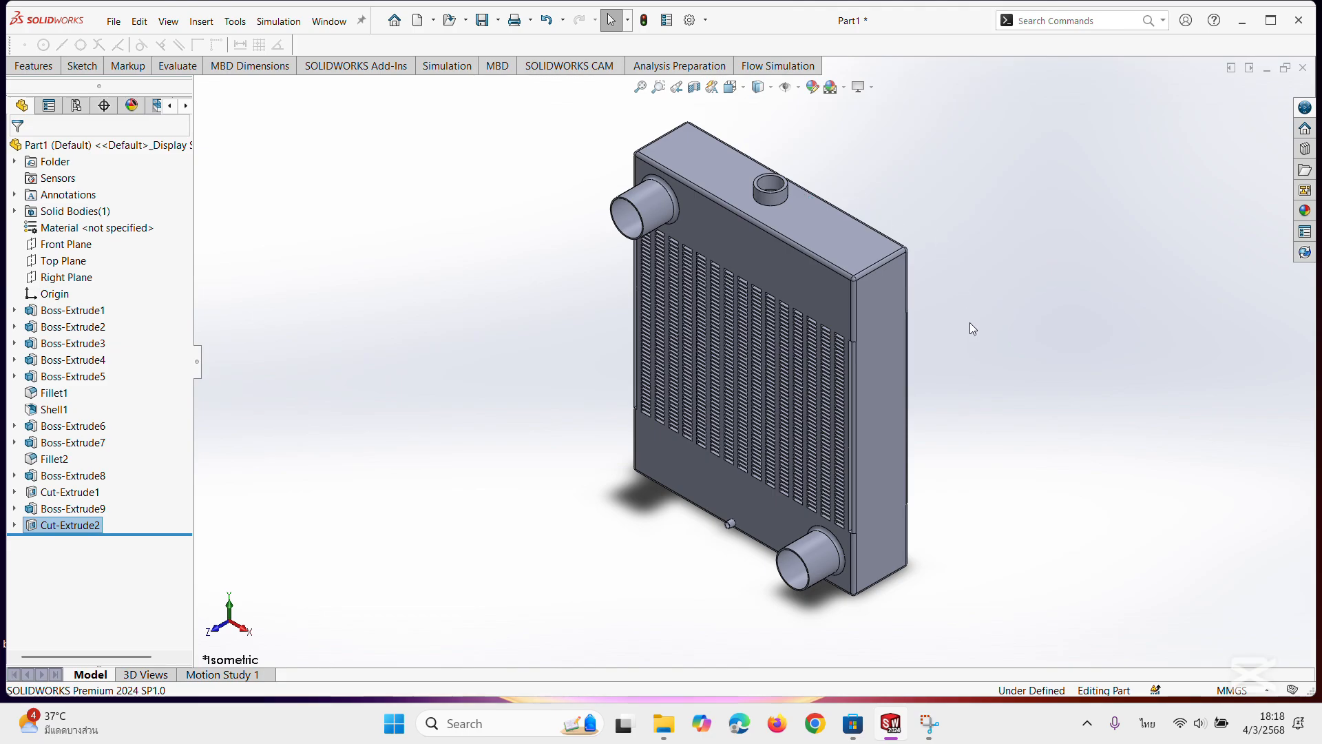
pyautogui.moveTo(982, 389); pyautogui.dragTo(998, 330, button='middle')
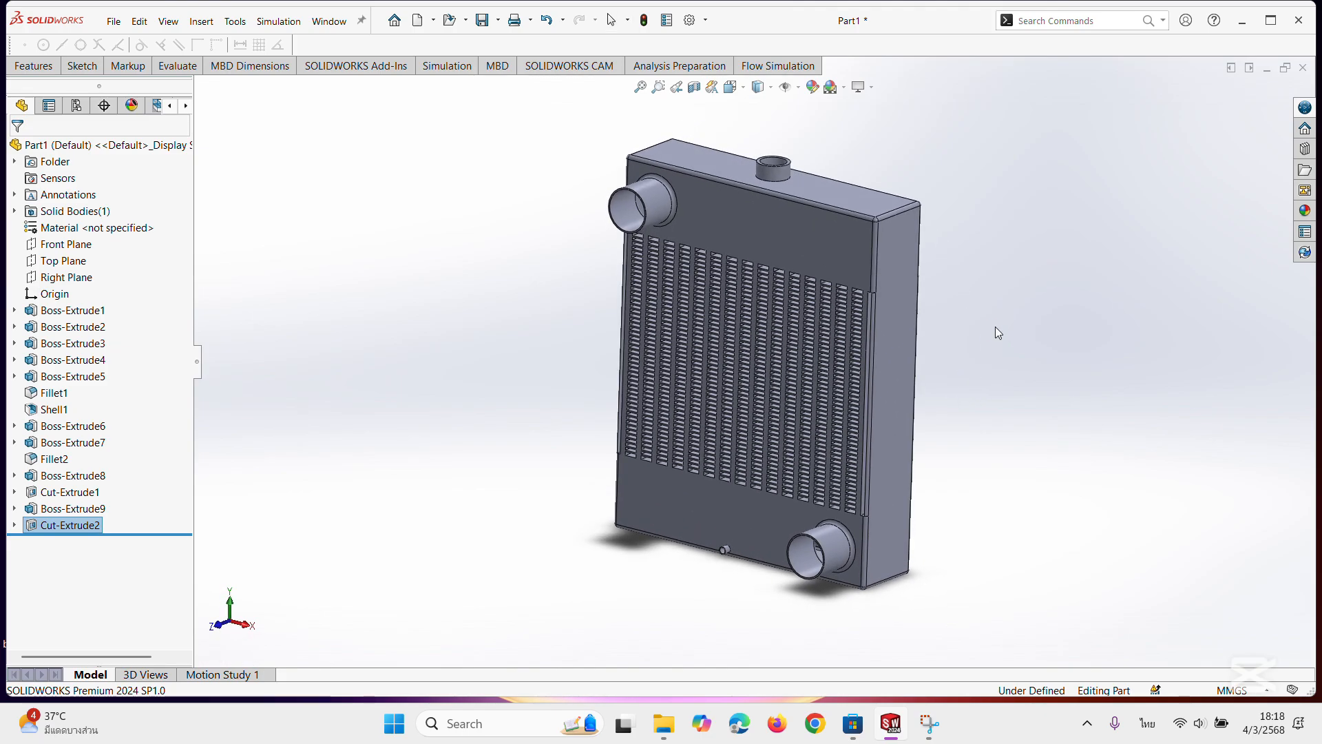